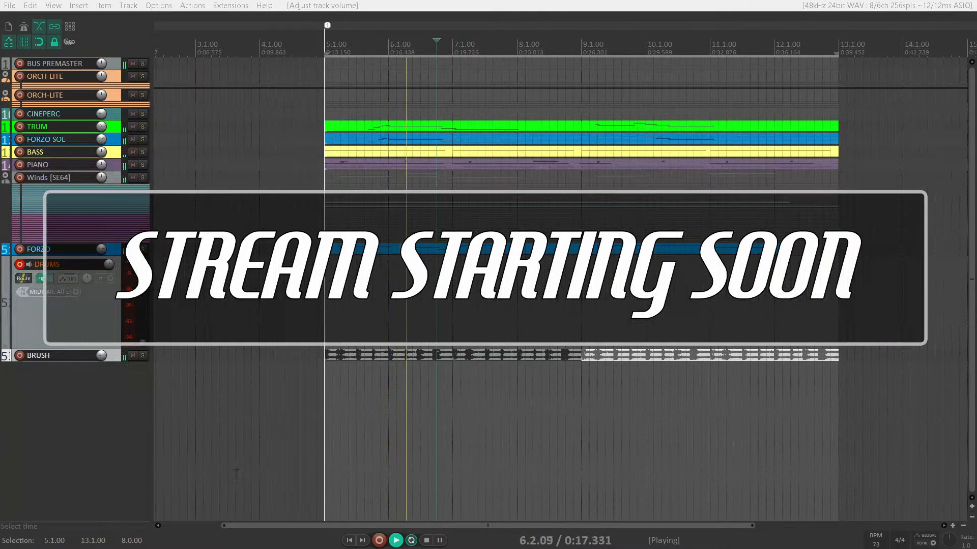
- Show the mixer and set the BUS PREMASTER track's volume to 5.39 dB
{"action": "key", "text": "ctrl+m"}
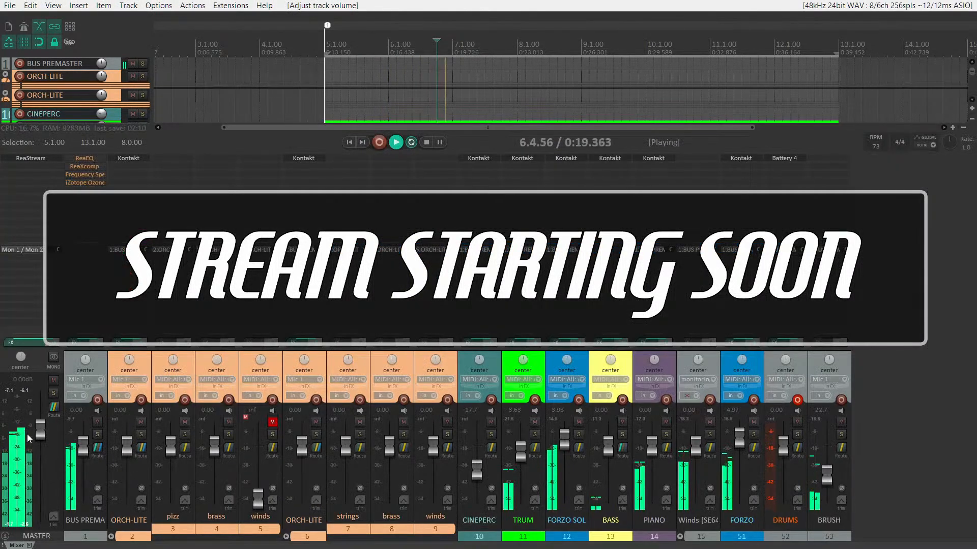
{"action": "left_click", "coordinate": [23, 390]}
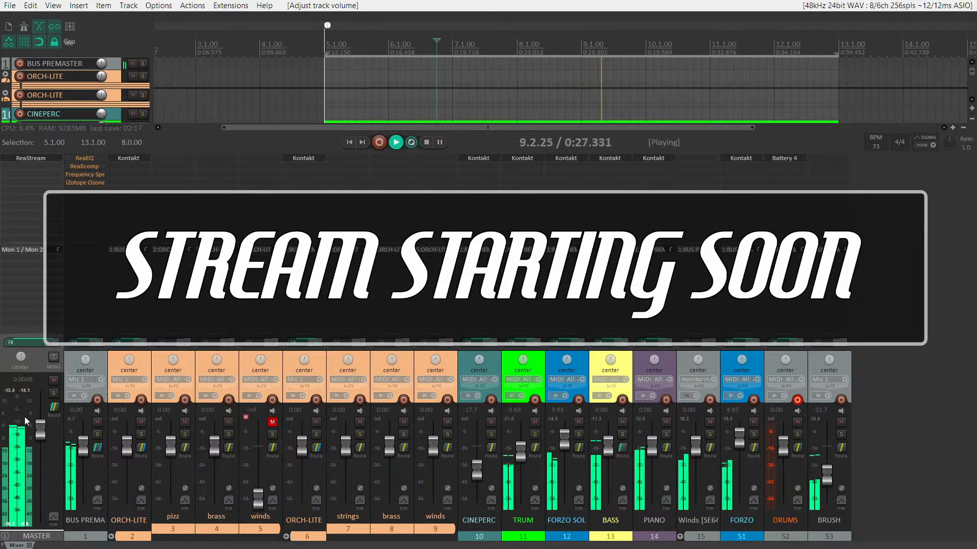
{"action": "left_click_drag", "start_coordinate": [81, 446], "coordinate": [84, 438]}
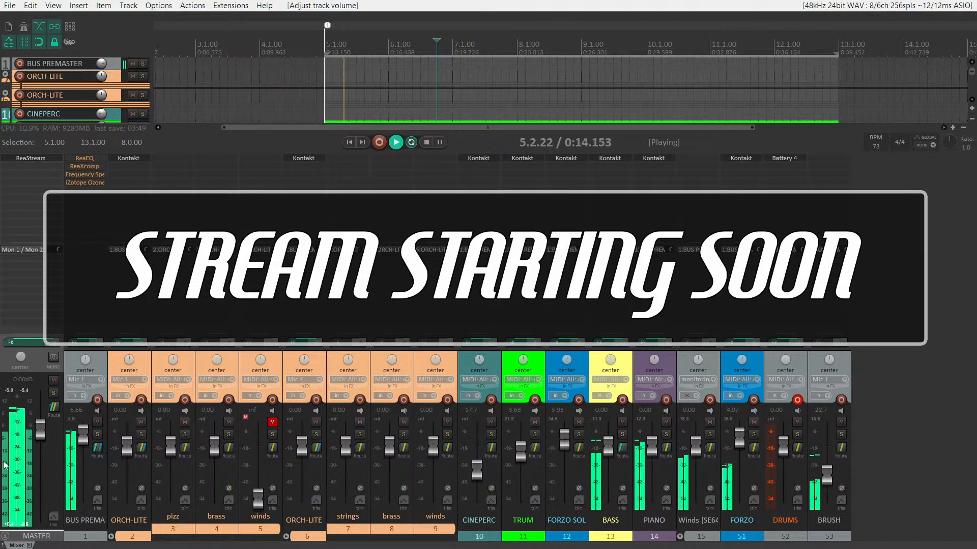
{"action": "left_click_drag", "start_coordinate": [83, 444], "coordinate": [83, 439]}
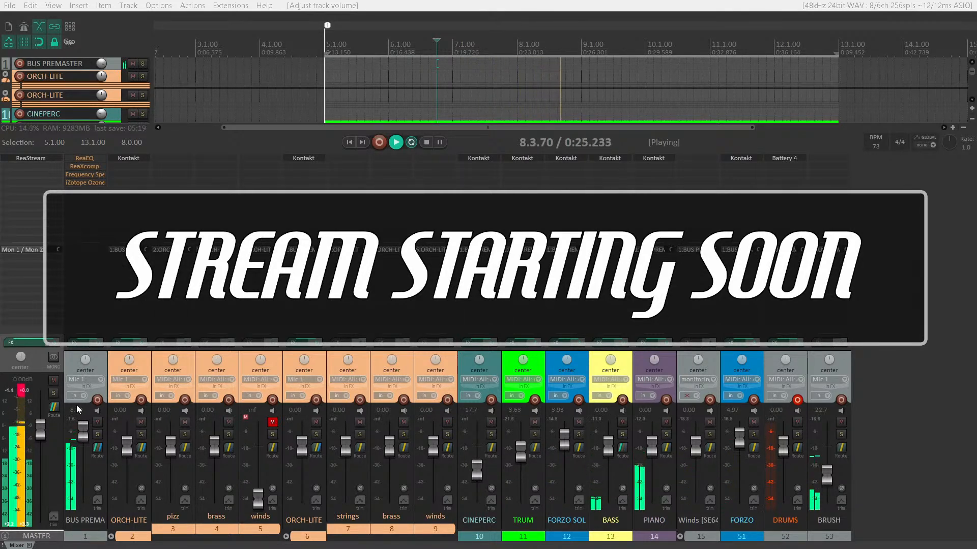
{"action": "left_click_drag", "start_coordinate": [78, 433], "coordinate": [84, 445]}
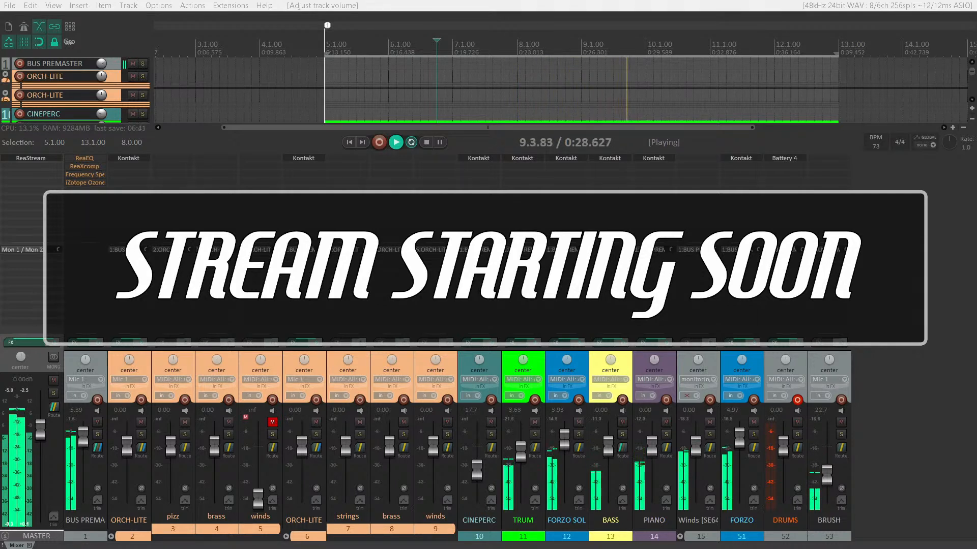
- Shrink the mixer's height so the arrangement shows the tracks down to Winds [SE64] above it
{"action": "scroll", "coordinate": [437, 76], "scroll_direction": "down", "scroll_amount": 2}
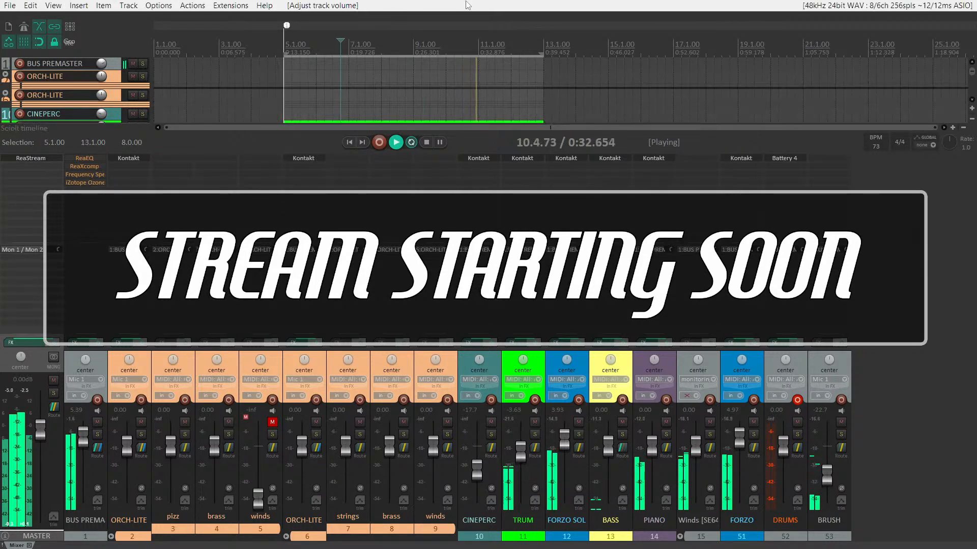
{"action": "key", "text": "ctrl+m"}
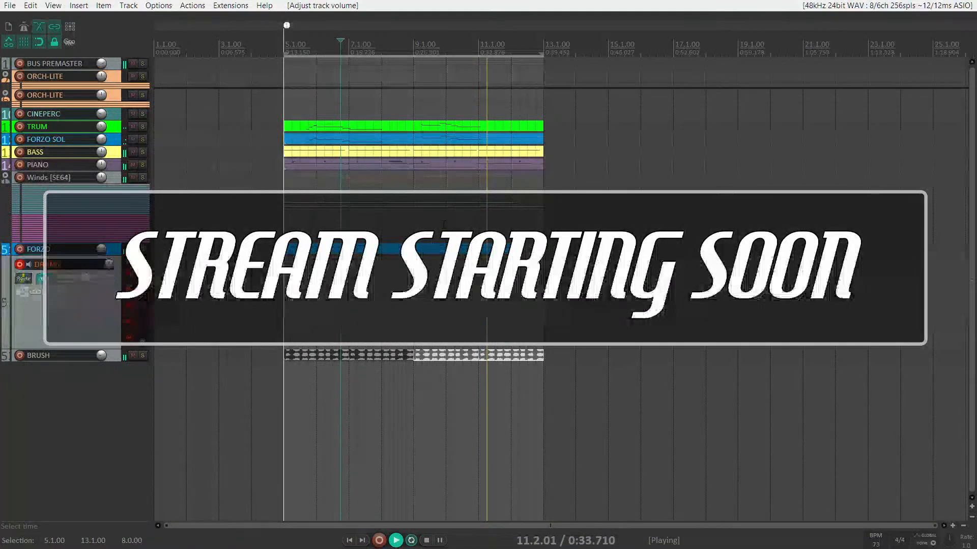
{"action": "key", "text": "ctrl+m"}
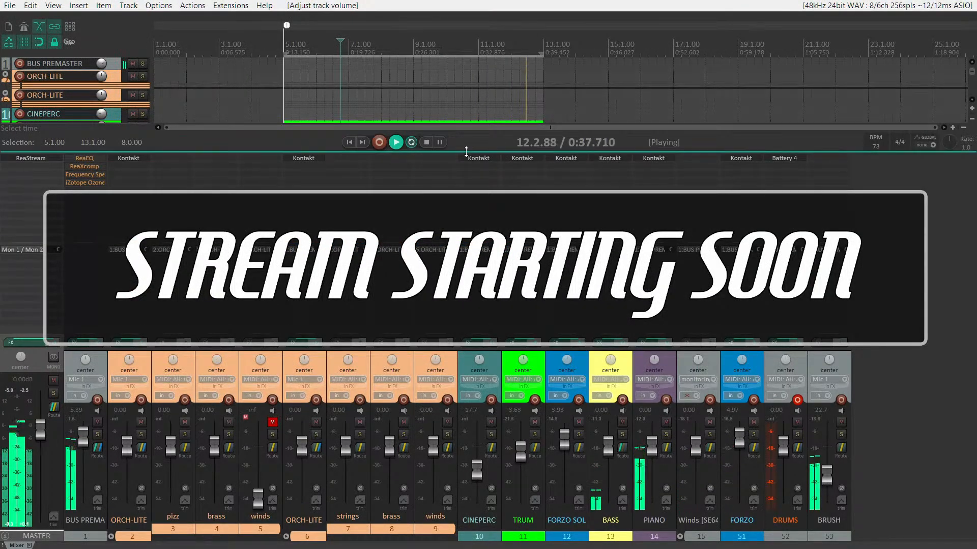
{"action": "left_click_drag", "start_coordinate": [466, 151], "coordinate": [465, 265]}
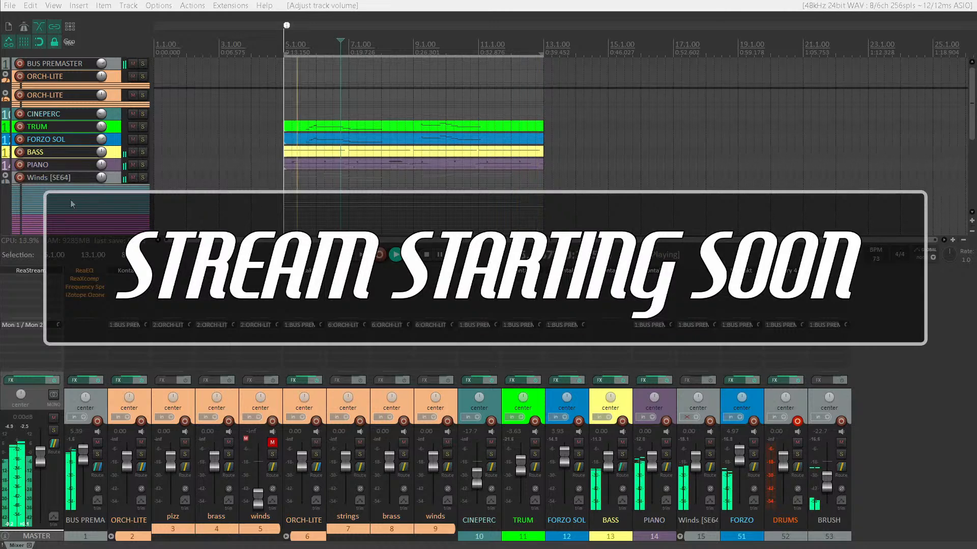
- Mute the PIANO and BASS tracks
{"action": "left_click", "coordinate": [134, 164]}
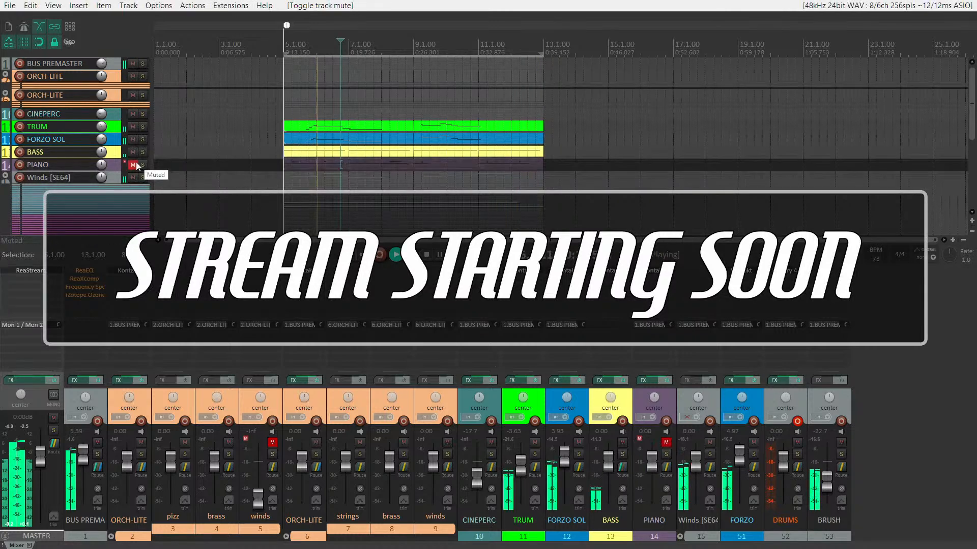
{"action": "left_click", "coordinate": [133, 152]}
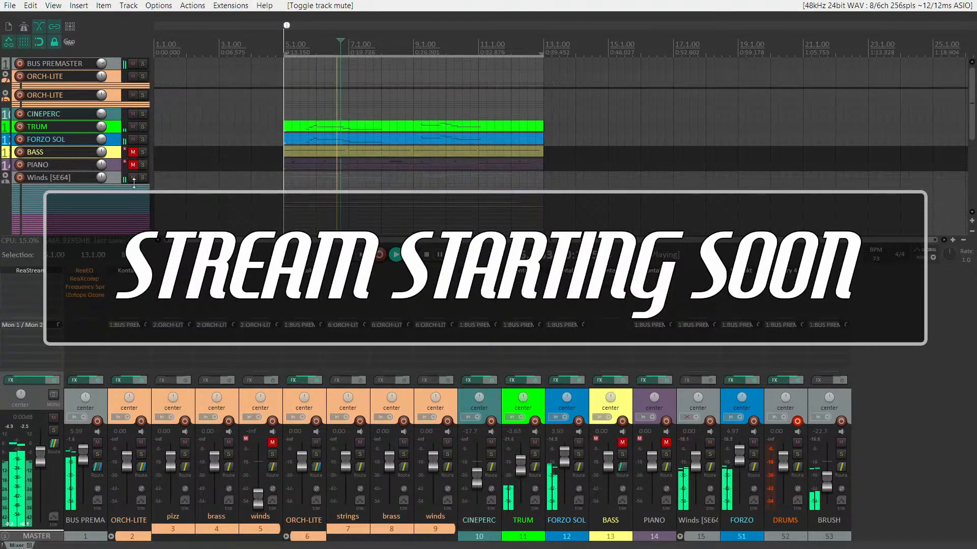
- Delete the empty DRUMS track between FORZO and BRUSH
{"action": "scroll", "coordinate": [134, 183], "scroll_direction": "down", "scroll_amount": 3}
{"action": "scroll", "coordinate": [461, 213], "scroll_direction": "up", "scroll_amount": 2}
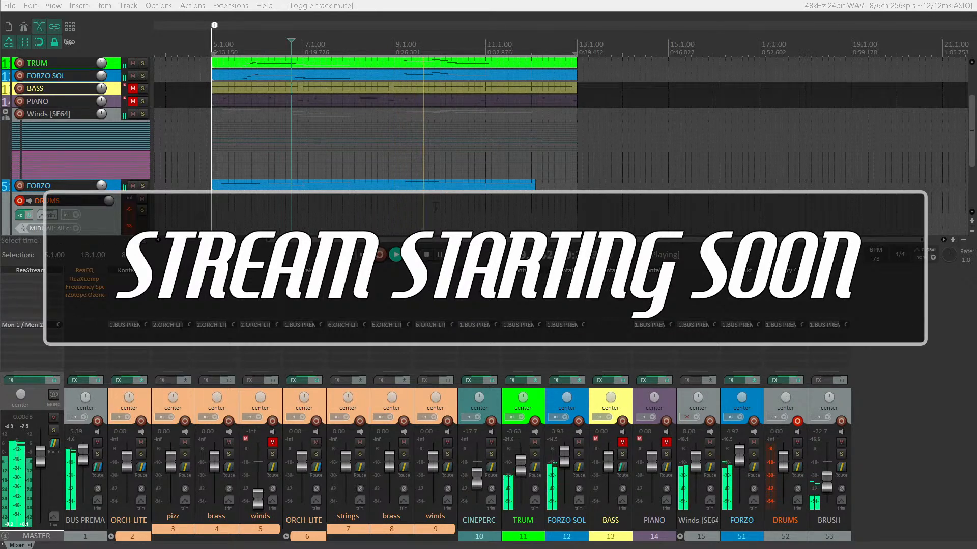
{"action": "scroll", "coordinate": [105, 188], "scroll_direction": "down", "scroll_amount": 3}
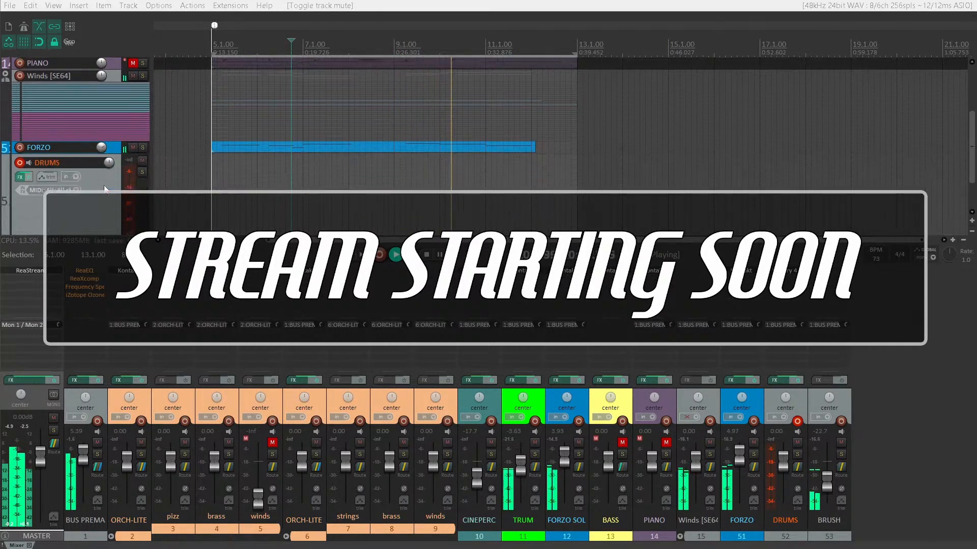
{"action": "scroll", "coordinate": [104, 188], "scroll_direction": "down", "scroll_amount": 2}
{"action": "left_click", "coordinate": [101, 179]}
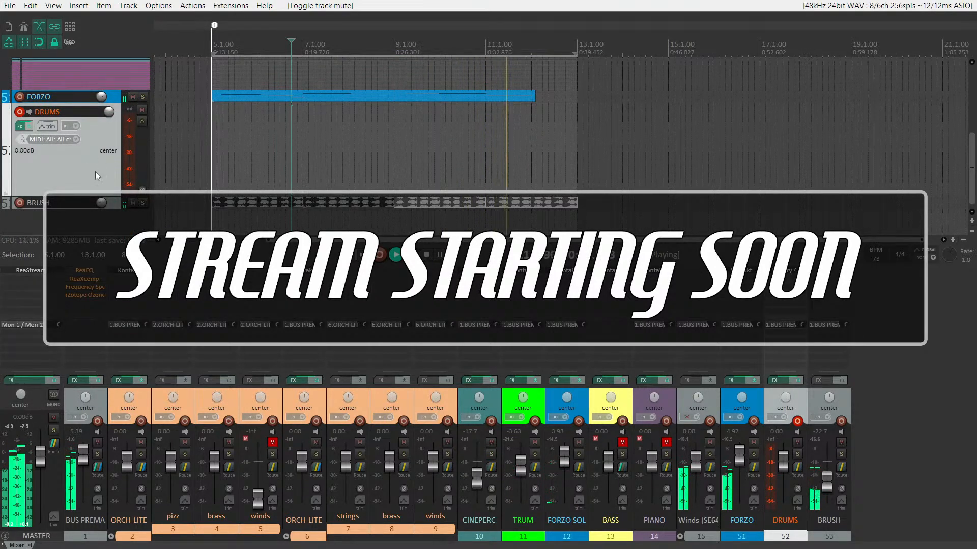
{"action": "key", "text": "Delete"}
{"action": "key", "text": "Escape"}
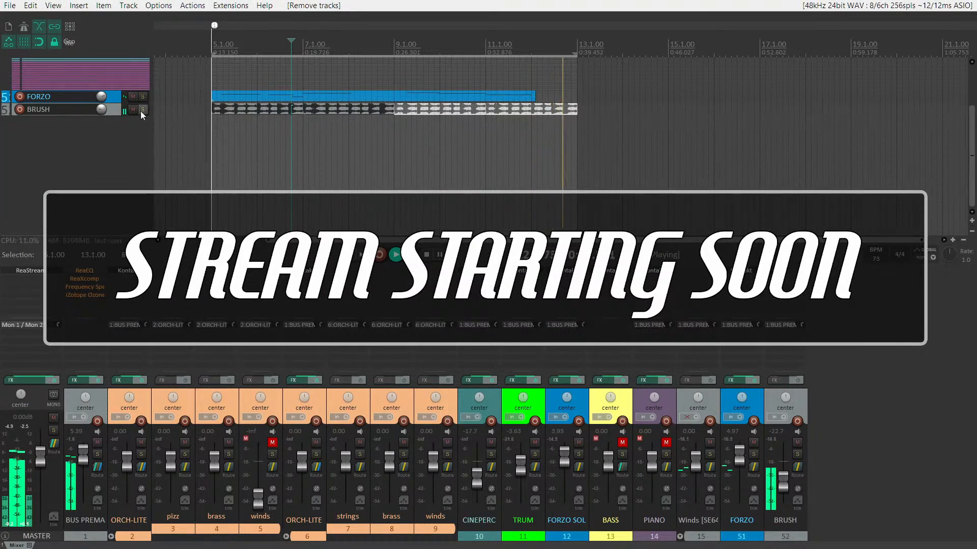
- Enlarge the BRUSH track's height and select its second loop item, starting at bar 7
{"action": "left_click", "coordinate": [111, 111]}
{"action": "scroll", "coordinate": [122, 108], "scroll_direction": "up", "scroll_amount": 6}
{"action": "scroll", "coordinate": [340, 153], "scroll_direction": "up", "scroll_amount": 1}
{"action": "scroll", "coordinate": [340, 154], "scroll_direction": "down", "scroll_amount": 1}
{"action": "left_click", "coordinate": [307, 149]}
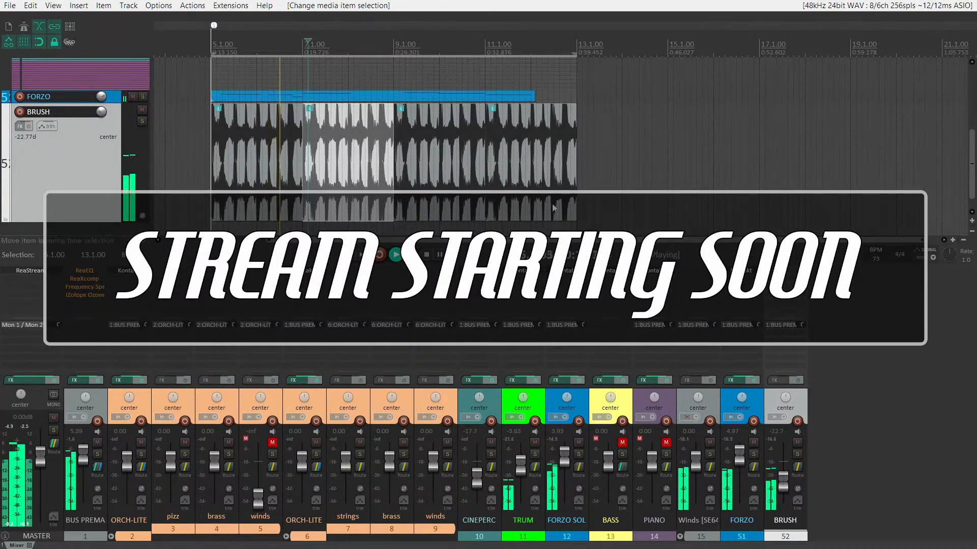
{"action": "scroll", "coordinate": [394, 141], "scroll_direction": "down", "scroll_amount": 2}
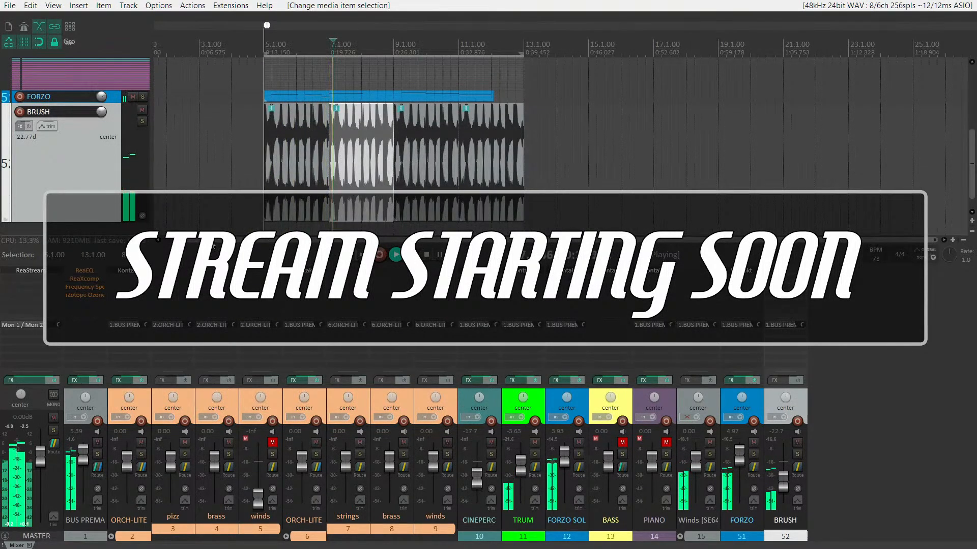
{"action": "scroll", "coordinate": [73, 129], "scroll_direction": "up", "scroll_amount": 1}
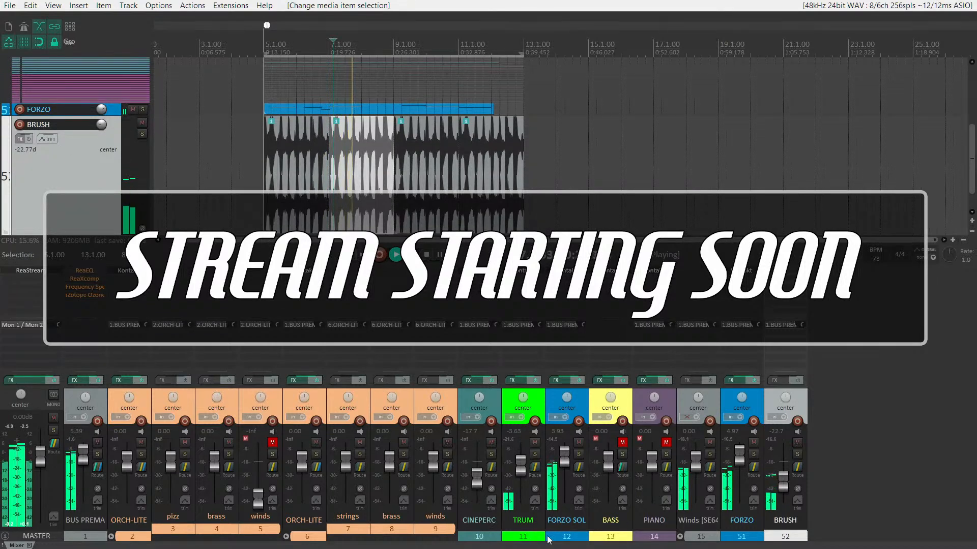
- Unmute the PIANO and BASS tracks
{"action": "left_click", "coordinate": [664, 539]}
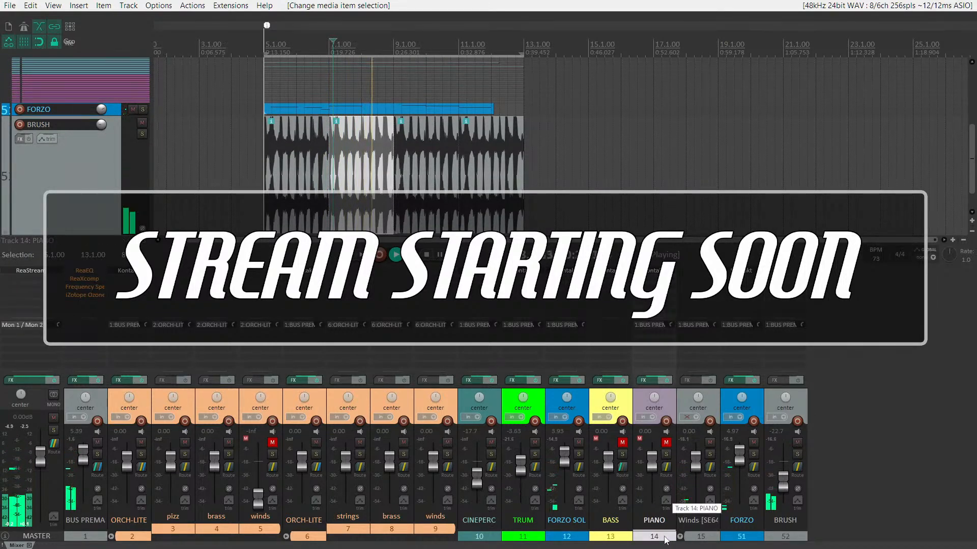
{"action": "key", "text": "m"}
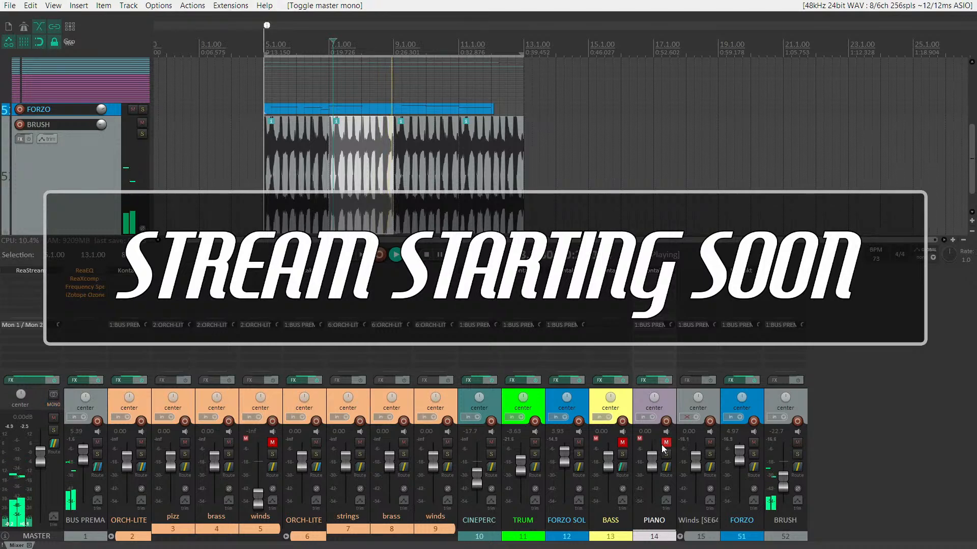
{"action": "left_click", "coordinate": [666, 443]}
{"action": "left_click", "coordinate": [611, 540]}
{"action": "key", "text": "F5"}
- Mute the FORZO SOL and TRUM tracks
{"action": "left_click", "coordinate": [566, 541]}
{"action": "key", "text": "F5"}
{"action": "left_click", "coordinate": [514, 539]}
{"action": "key", "text": "F5"}
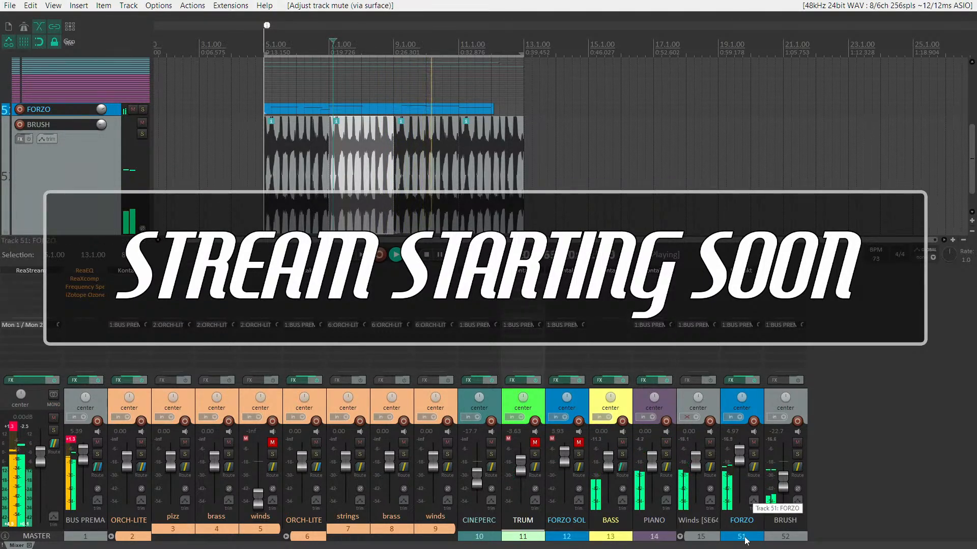
- Move the FORZO SOL track to between PIANO and Winds [SE64] in the track order
{"action": "left_click", "coordinate": [581, 538]}
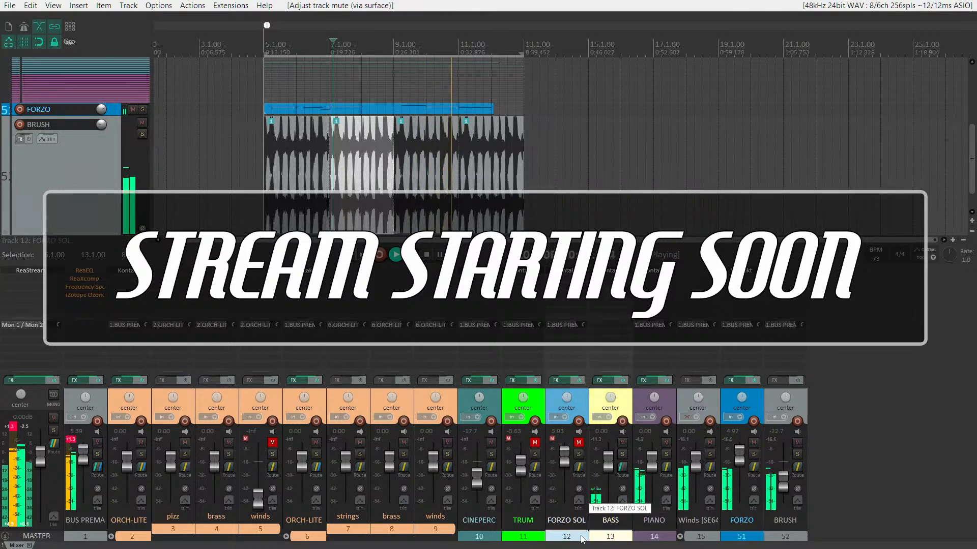
{"action": "left_click", "coordinate": [744, 538]}
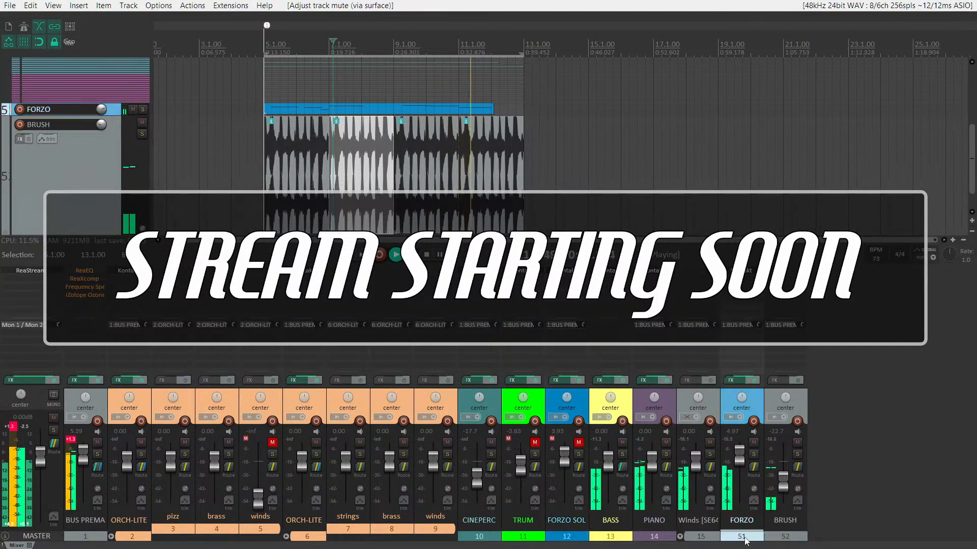
{"action": "left_click", "coordinate": [708, 539], "text": "ctrl"}
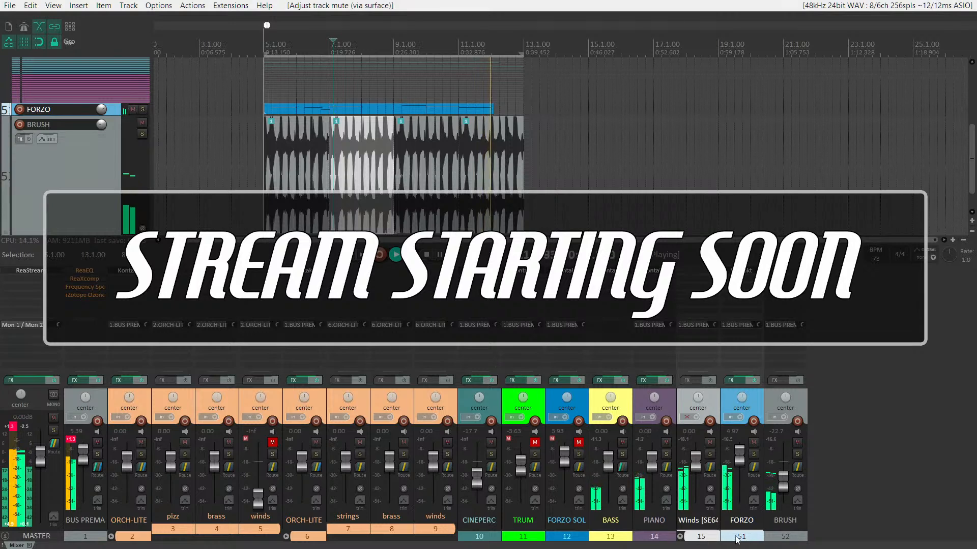
{"action": "left_click_drag", "start_coordinate": [572, 539], "coordinate": [661, 542]}
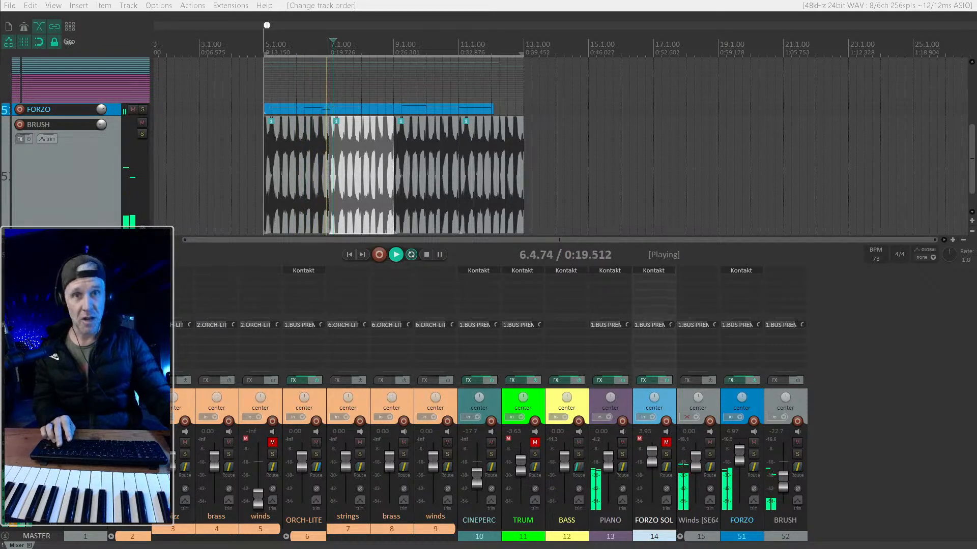
{"action": "left_click", "coordinate": [36, 514]}
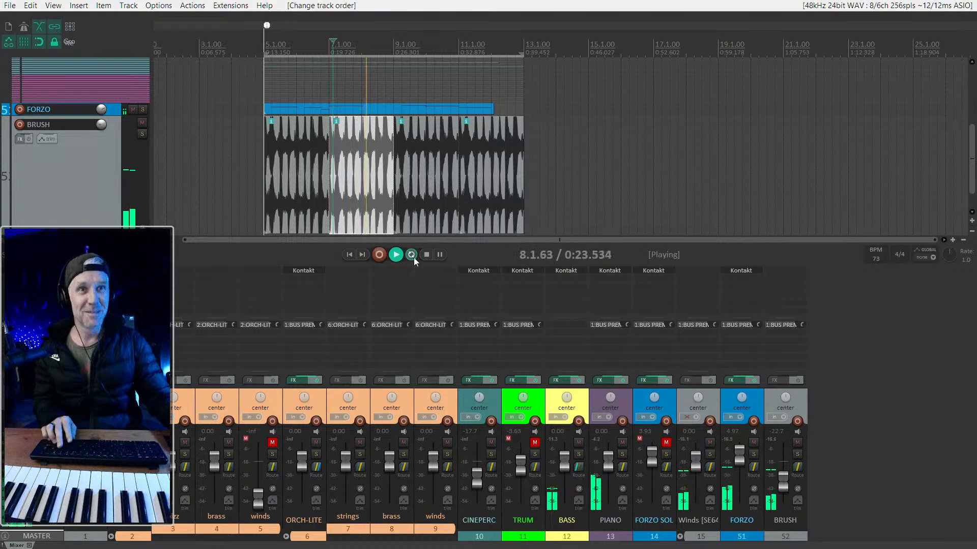
- Hide the mixer, select the BRUSH track's first loop item at bar 5 and solo that track
{"action": "key", "text": "ctrl+m"}
{"action": "scroll", "coordinate": [330, 299], "scroll_direction": "up", "scroll_amount": 3}
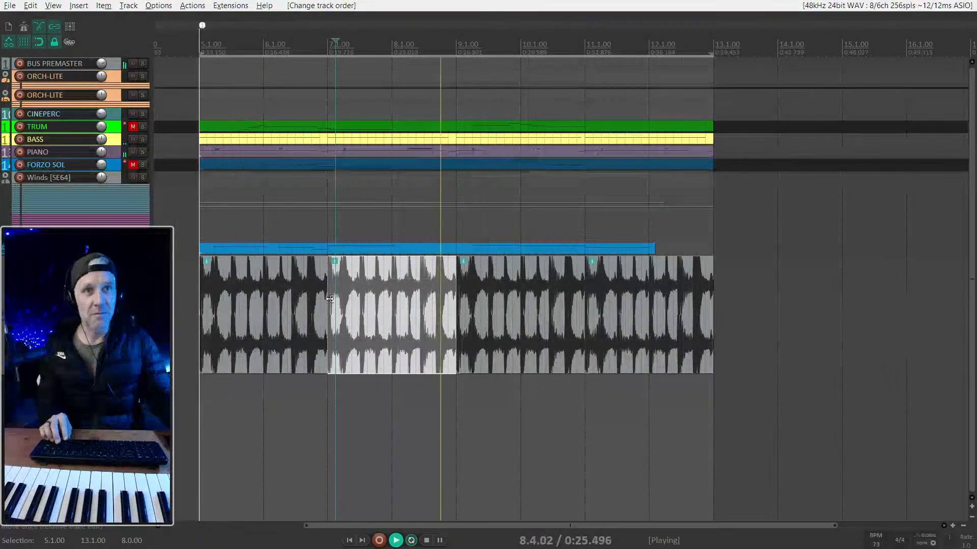
{"action": "scroll", "coordinate": [330, 299], "scroll_direction": "left", "scroll_amount": 2}
{"action": "left_click", "coordinate": [308, 319]}
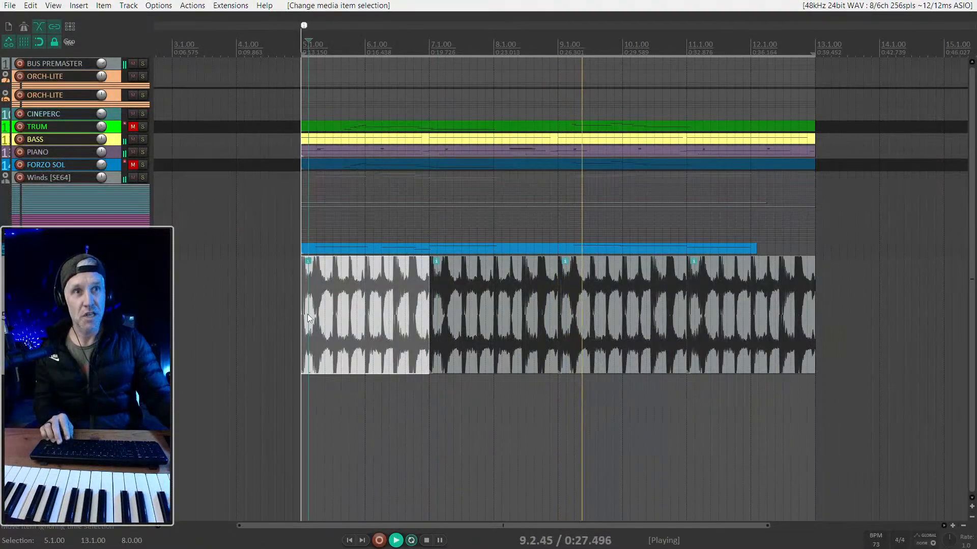
{"action": "scroll", "coordinate": [427, 301], "scroll_direction": "up", "scroll_amount": 3}
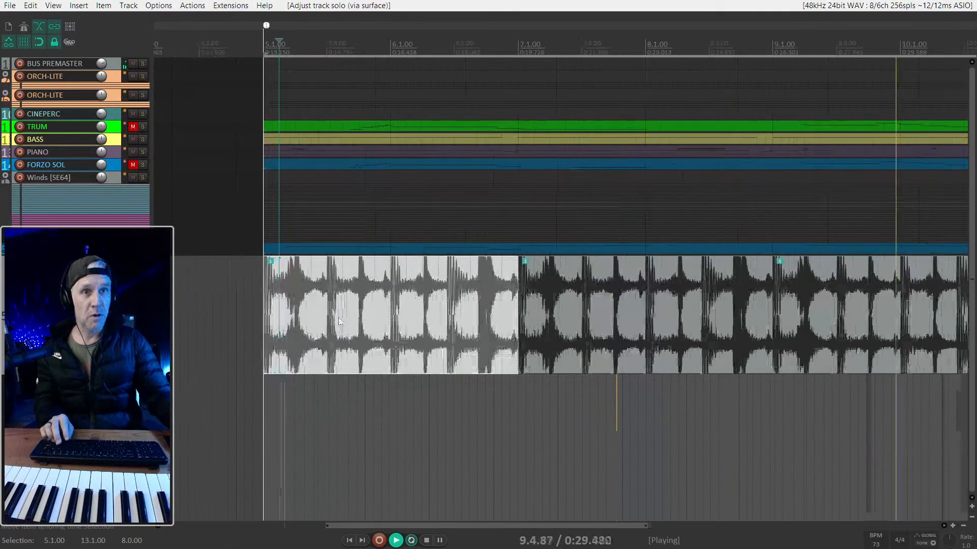
{"action": "scroll", "coordinate": [426, 301], "scroll_direction": "down", "scroll_amount": 5}
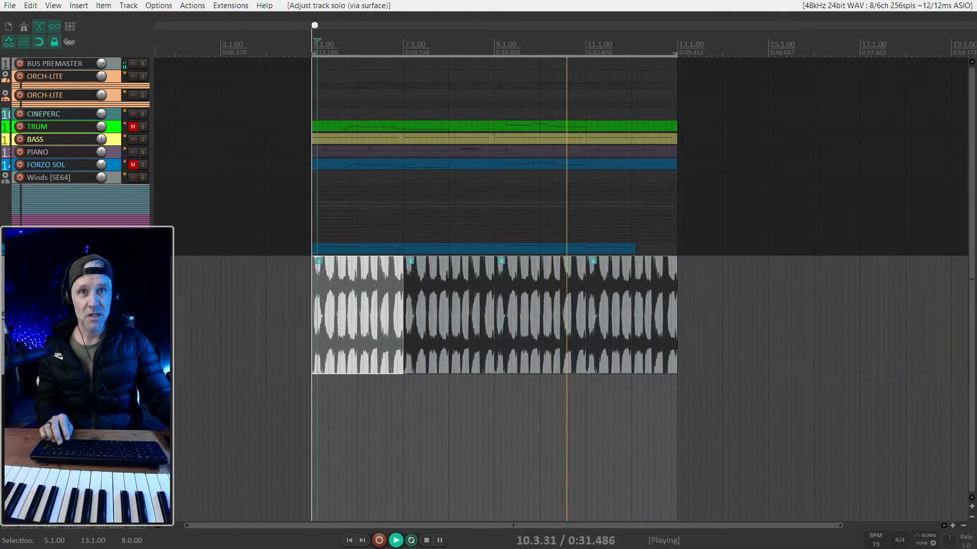
- Open the media item properties of the first brush loop item at bar 5
{"action": "scroll", "coordinate": [342, 301], "scroll_direction": "up", "scroll_amount": 3}
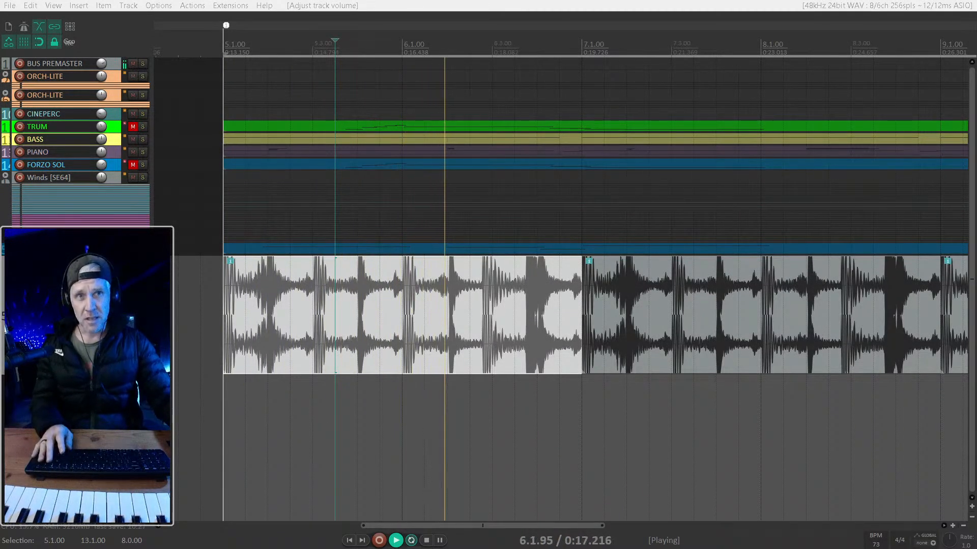
{"action": "key", "text": "minus"}
{"action": "key", "text": "minus"}
{"action": "key", "text": "minus"}
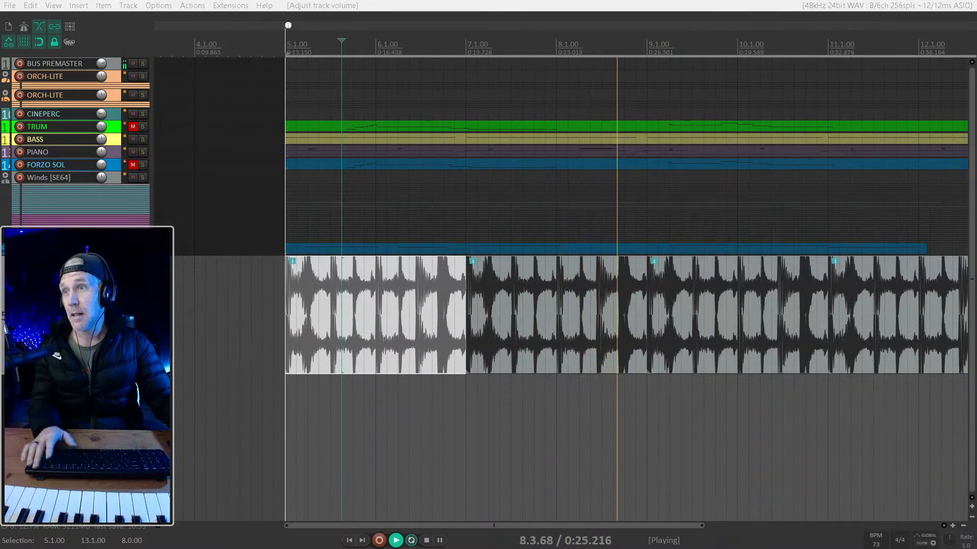
{"action": "key", "text": "F2"}
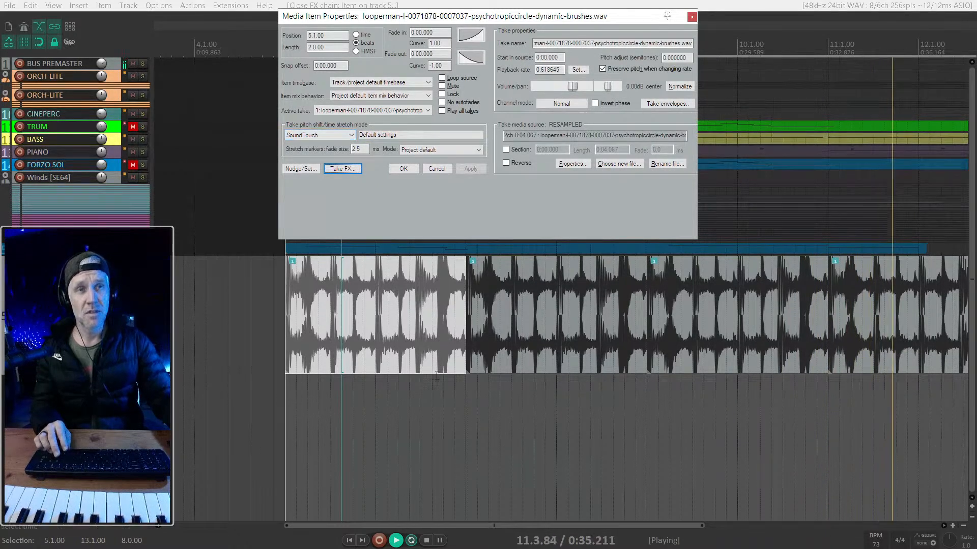
{"action": "scroll", "coordinate": [420, 336], "scroll_direction": "down", "scroll_amount": 2}
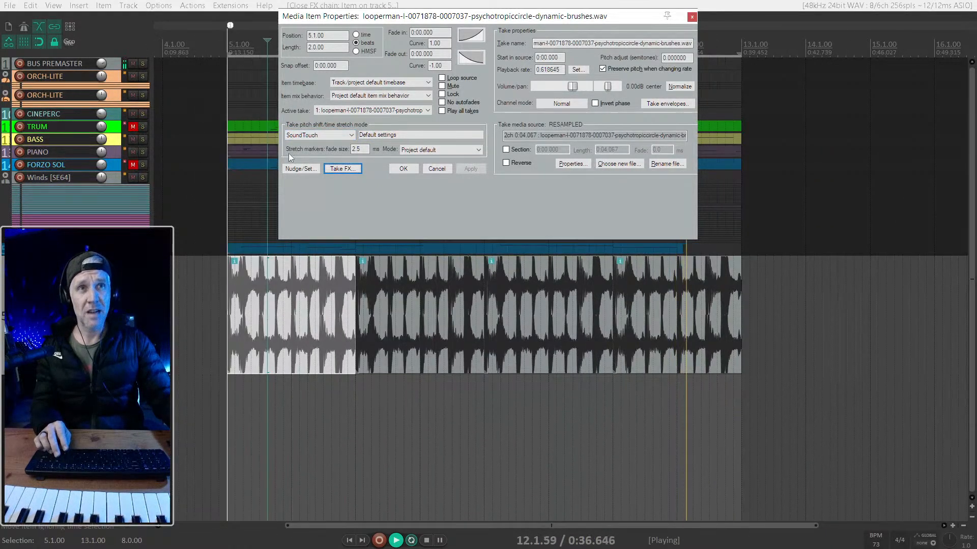
- Set the first brush loop item's pitch shift/time stretch mode to Project default and apply it
{"action": "left_click", "coordinate": [319, 138]}
{"action": "left_click", "coordinate": [313, 142]}
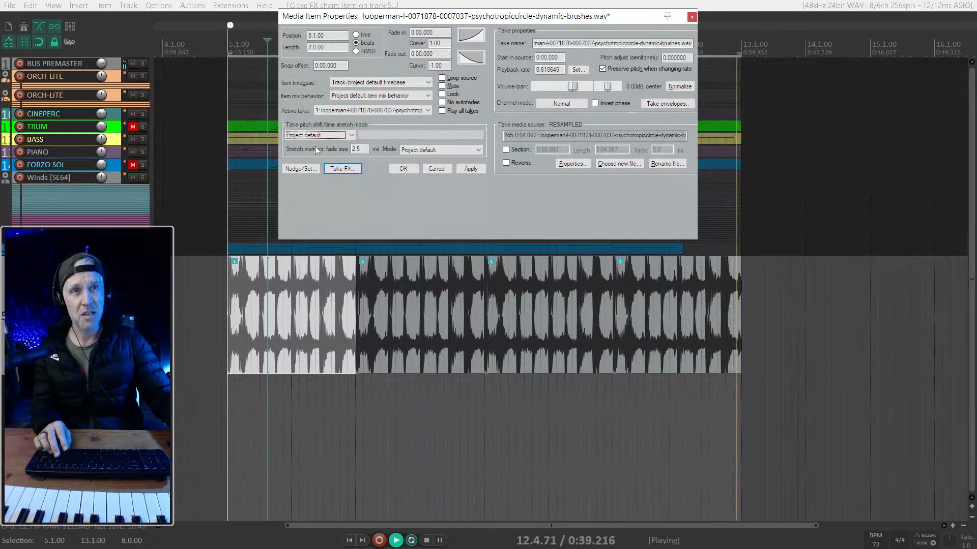
{"action": "left_click", "coordinate": [470, 169]}
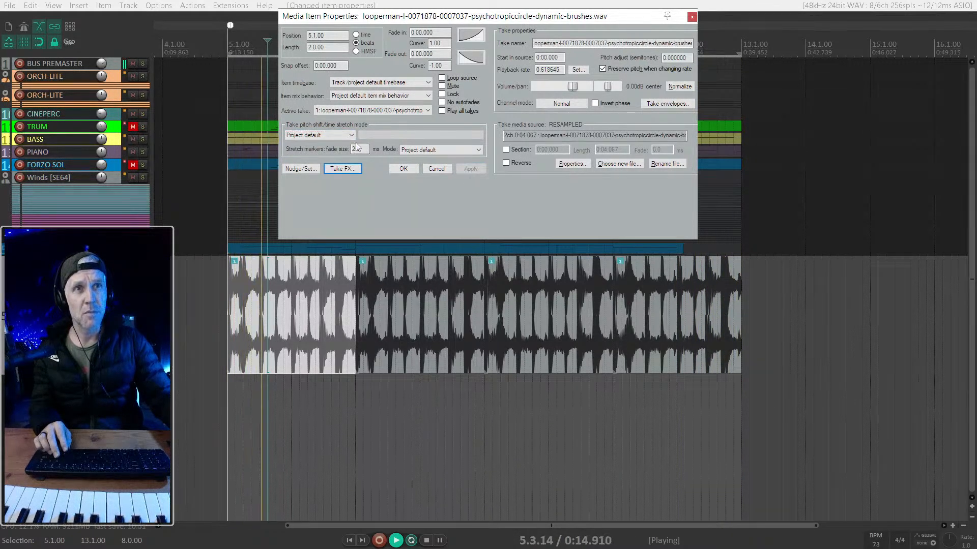
{"action": "left_click", "coordinate": [319, 135]}
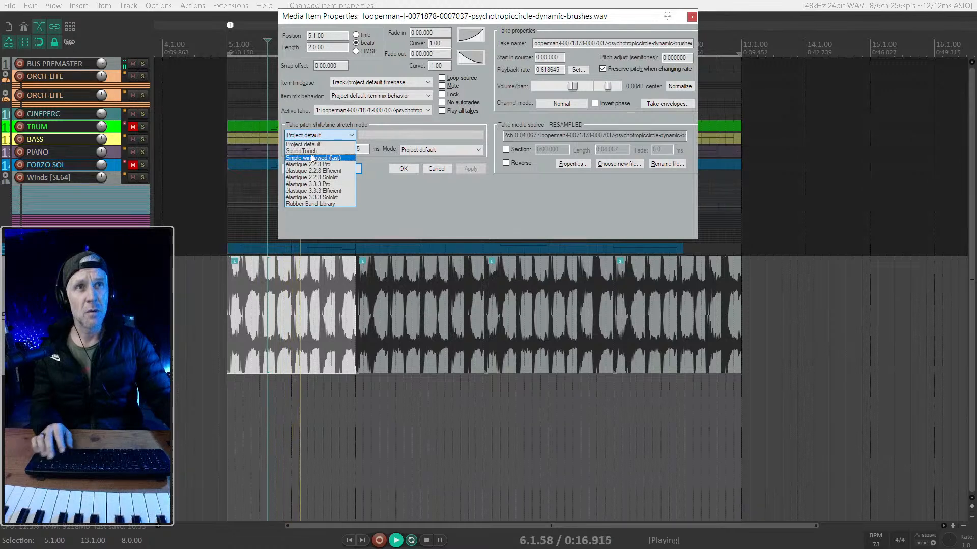
{"action": "left_click", "coordinate": [303, 144]}
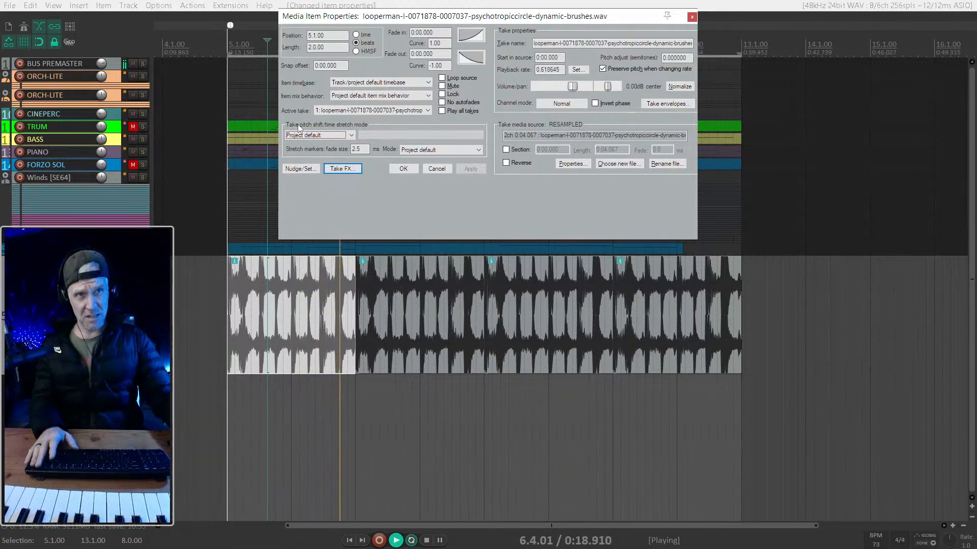
- Apply the SoundTouch stretch mode with Default settings to the first brush loop item
{"action": "left_click", "coordinate": [316, 137]}
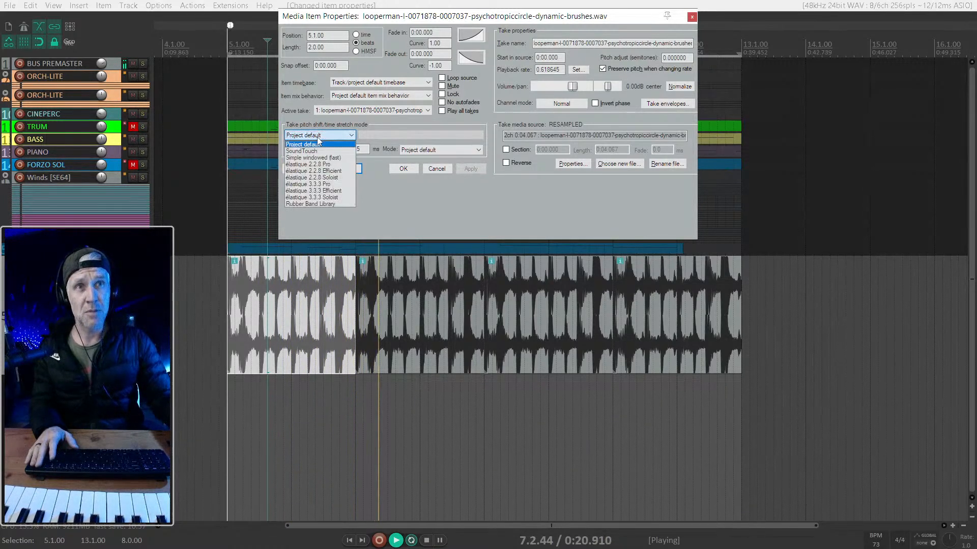
{"action": "left_click", "coordinate": [310, 143]}
{"action": "left_click", "coordinate": [458, 169]}
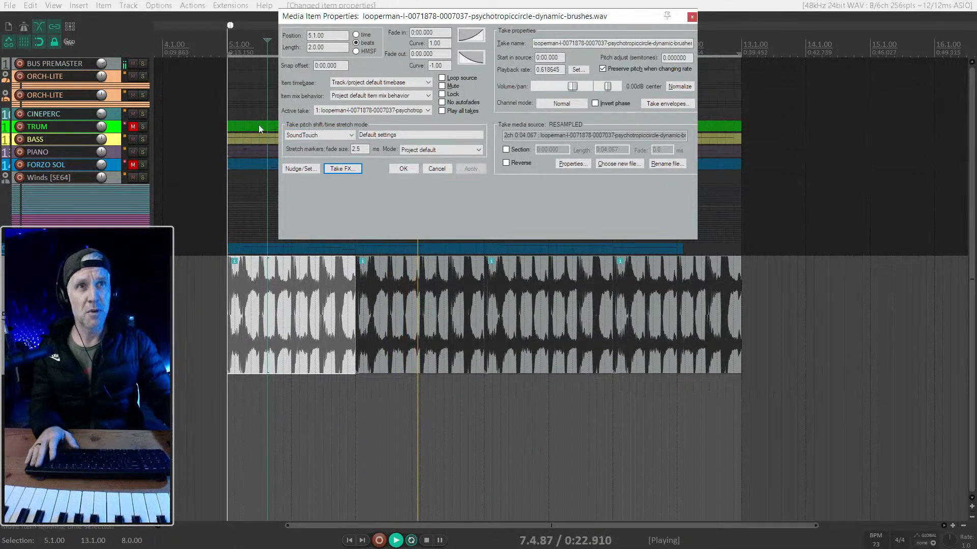
- Apply the élastique 2.2.8 Pro stretch mode to the first loop item and audition it
{"action": "left_click", "coordinate": [316, 137]}
{"action": "left_click", "coordinate": [314, 158]}
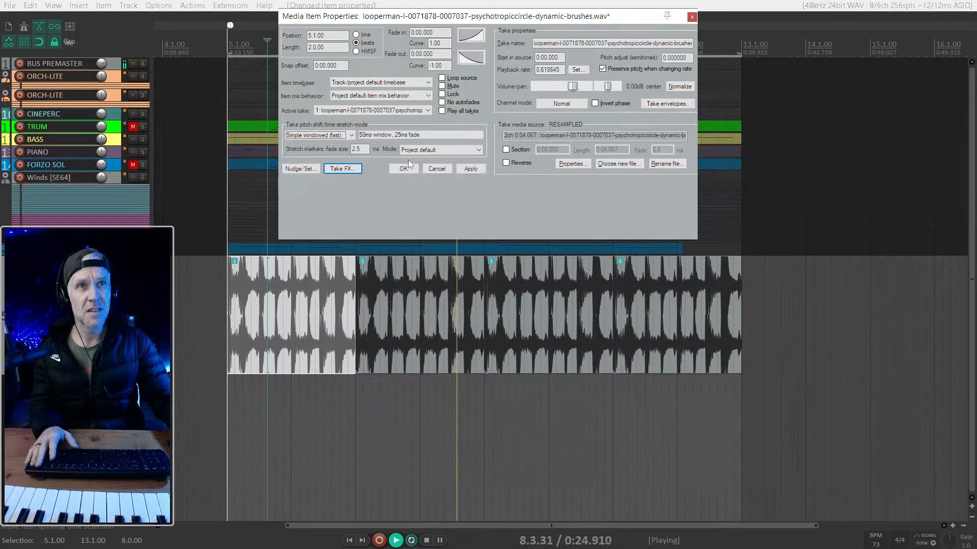
{"action": "left_click", "coordinate": [317, 136]}
{"action": "left_click", "coordinate": [311, 165]}
{"action": "left_click", "coordinate": [471, 169]}
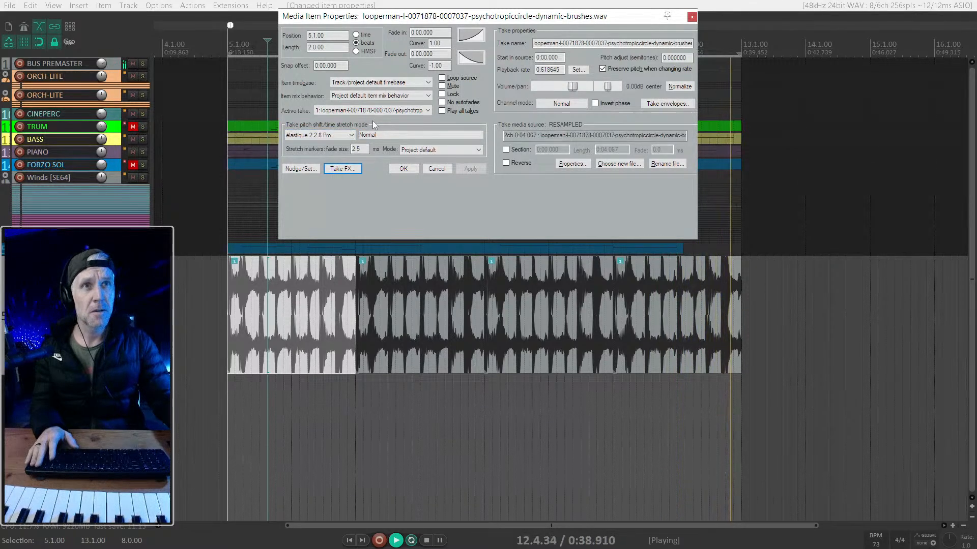
{"action": "left_click", "coordinate": [288, 294]}
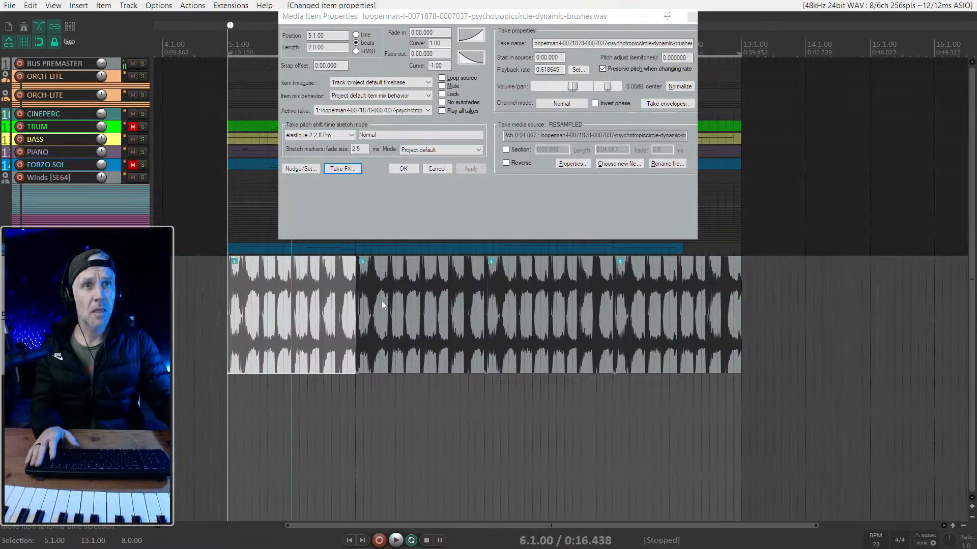
{"action": "key", "text": "space"}
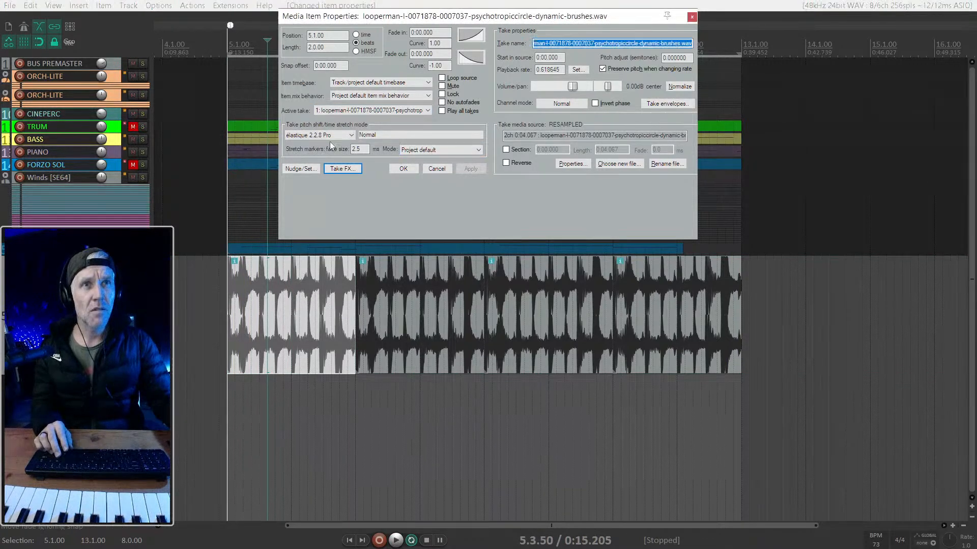
- Apply the Rubber Band Library stretch mode to the first loop item and audition it from bar 5
{"action": "left_click", "coordinate": [334, 136]}
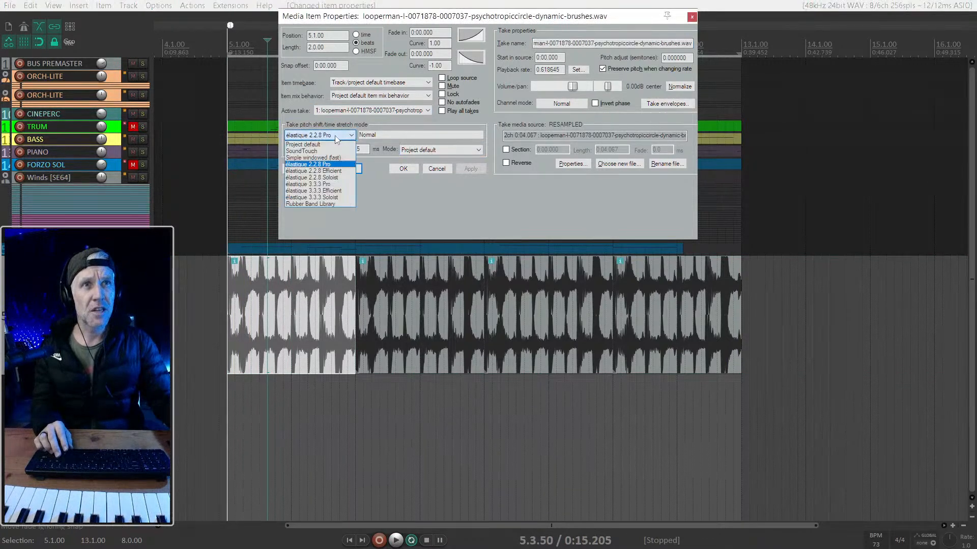
{"action": "left_click", "coordinate": [321, 203]}
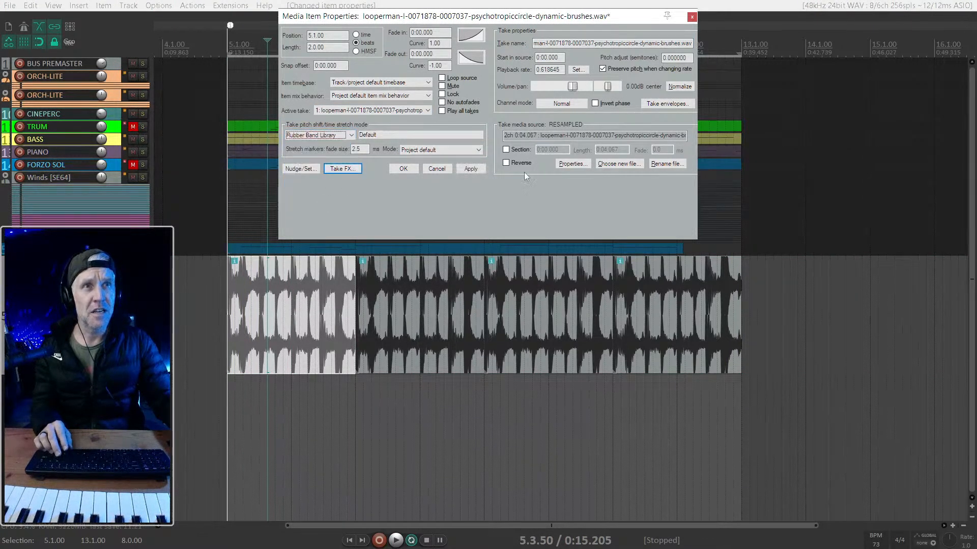
{"action": "left_click", "coordinate": [289, 284]}
{"action": "key", "text": "space"}
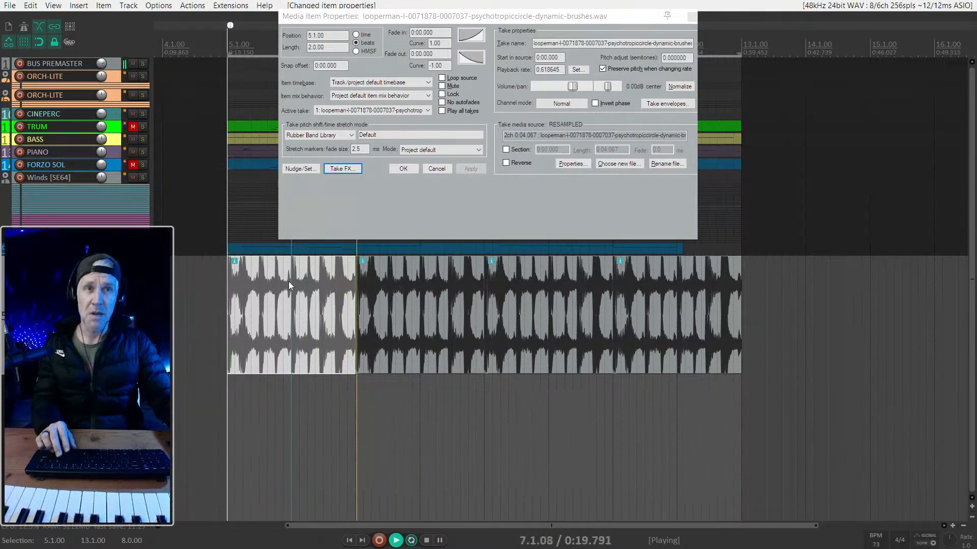
{"action": "left_click", "coordinate": [233, 313]}
{"action": "key", "text": "space"}
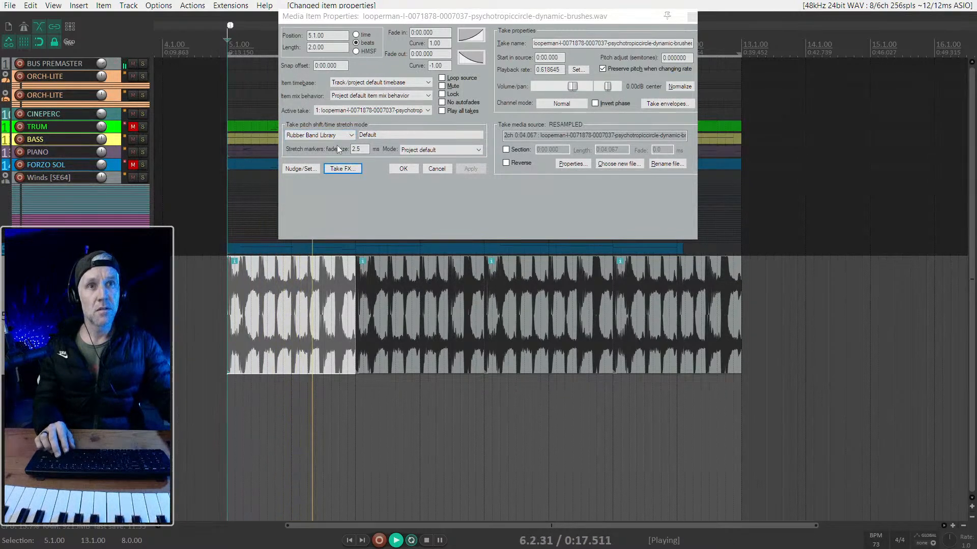
- Audition the second loop item from bar 7 and compare its stretch mode with the first item's
{"action": "scroll", "coordinate": [342, 402], "scroll_direction": "up", "scroll_amount": 2}
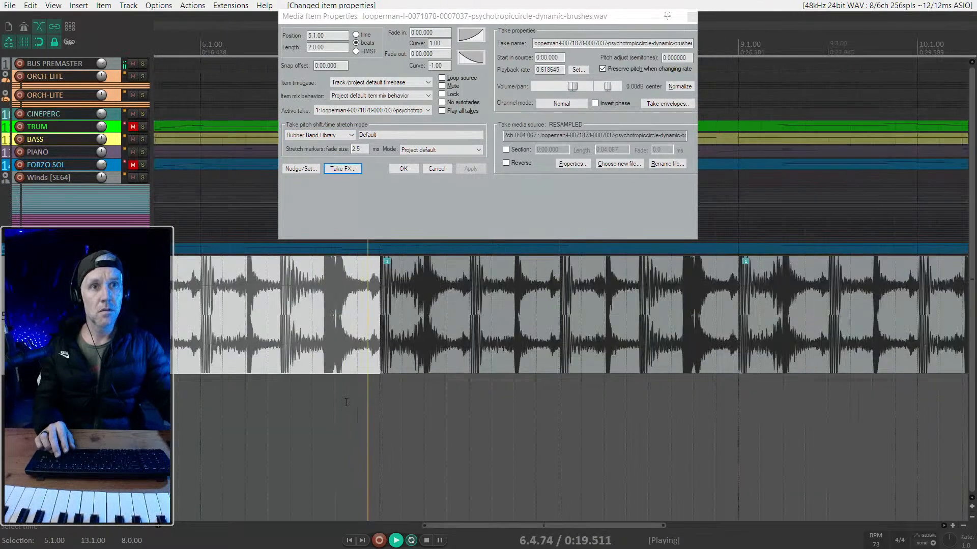
{"action": "left_click", "coordinate": [377, 399]}
{"action": "key", "text": "space"}
{"action": "key", "text": "space"}
{"action": "left_click", "coordinate": [407, 329]}
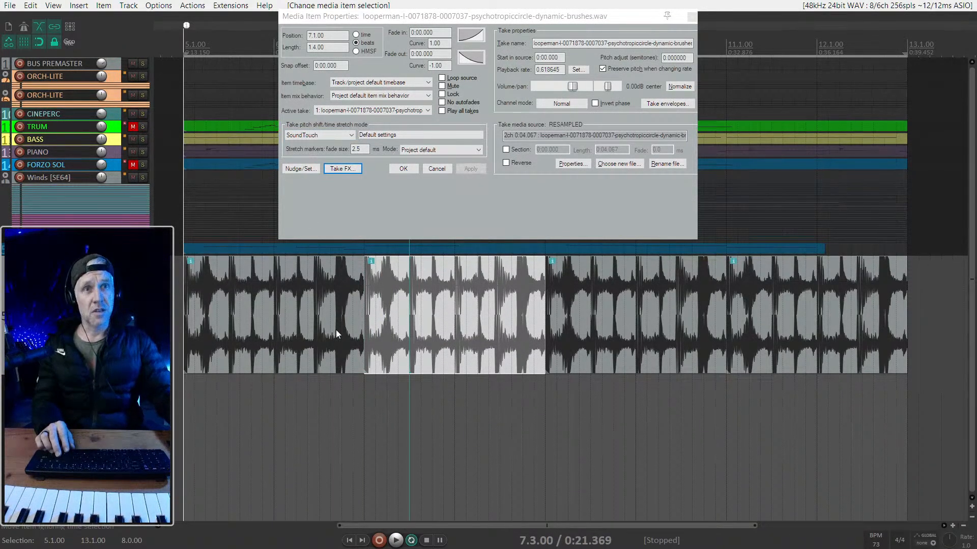
{"action": "left_click", "coordinate": [284, 303]}
{"action": "left_click", "coordinate": [389, 295]}
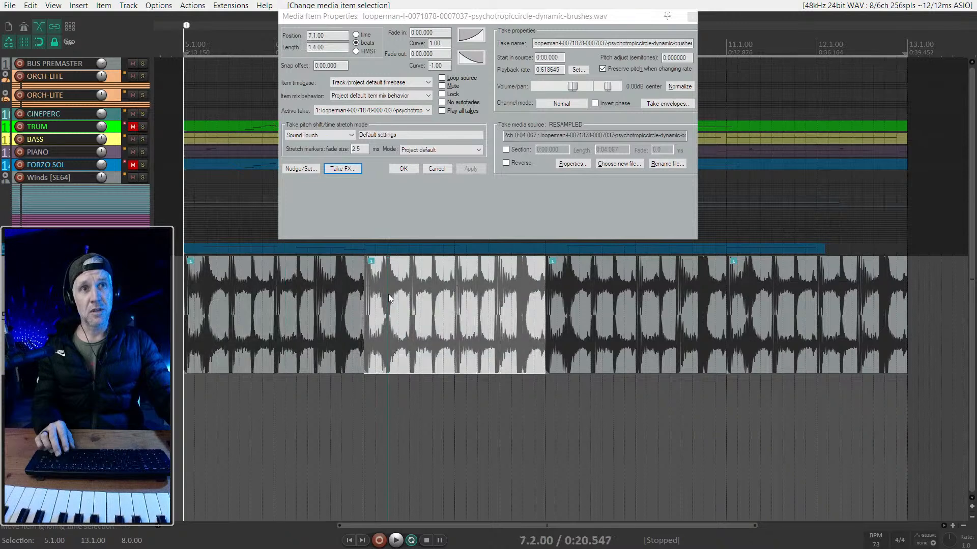
{"action": "left_click", "coordinate": [342, 297]}
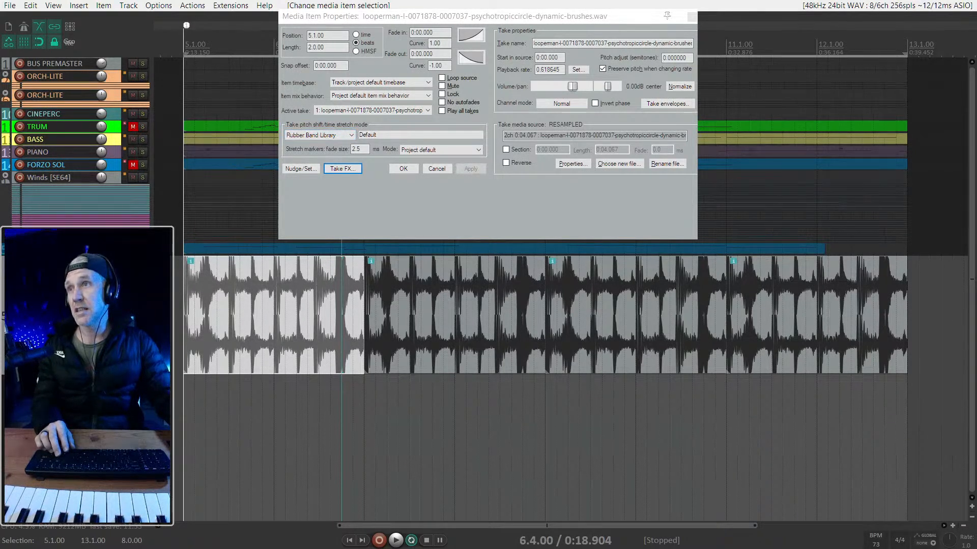
{"action": "left_click", "coordinate": [398, 315]}
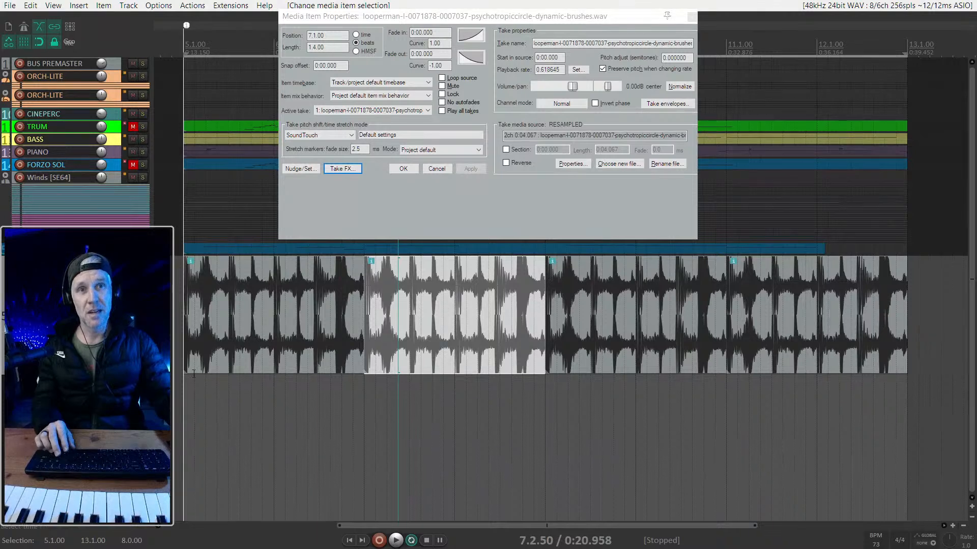
- Play the brush loop from bar 5 and from bar 7 to compare the two stretch algorithms
{"action": "left_click", "coordinate": [186, 385]}
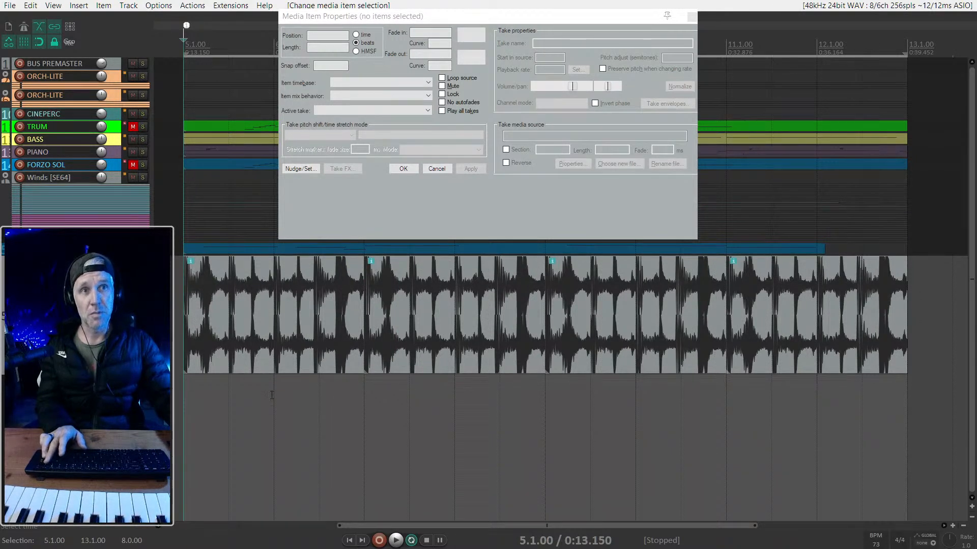
{"action": "key", "text": "space"}
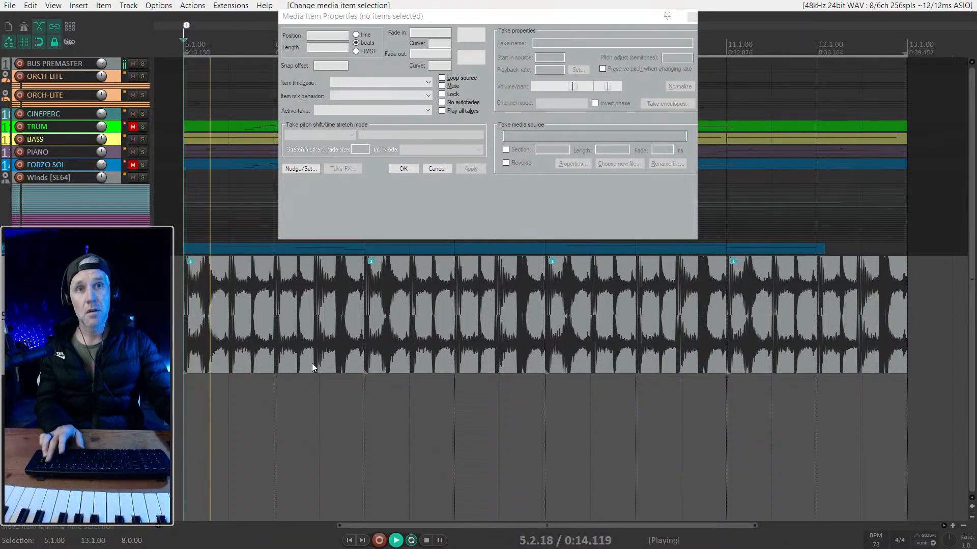
{"action": "key", "text": "space"}
{"action": "left_click", "coordinate": [364, 390]}
{"action": "key", "text": "space"}
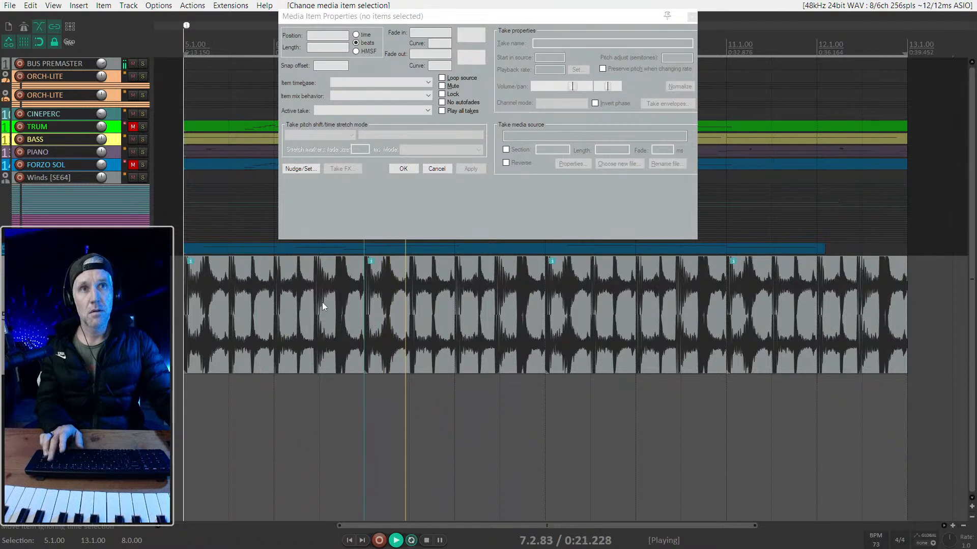
- Delete the three brush loop items from bar 7 to bar 13
{"action": "left_click", "coordinate": [431, 322]}
{"action": "key", "text": "space"}
{"action": "left_click", "coordinate": [844, 298], "text": "shift"}
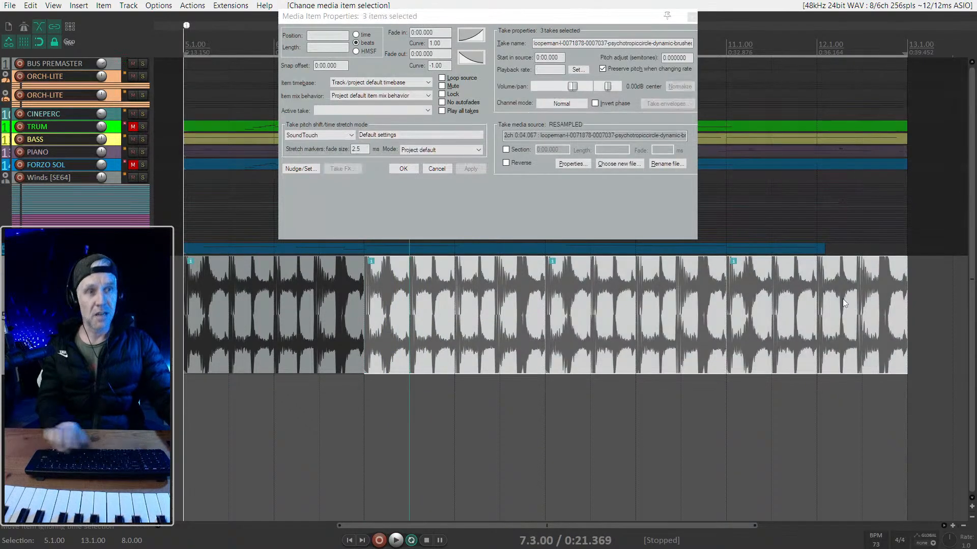
{"action": "key", "text": "Delete"}
- Select the remaining brush loop item, set the loop points to it and audition it
{"action": "left_click", "coordinate": [353, 310]}
{"action": "key", "text": "l"}
{"action": "key", "text": "space"}
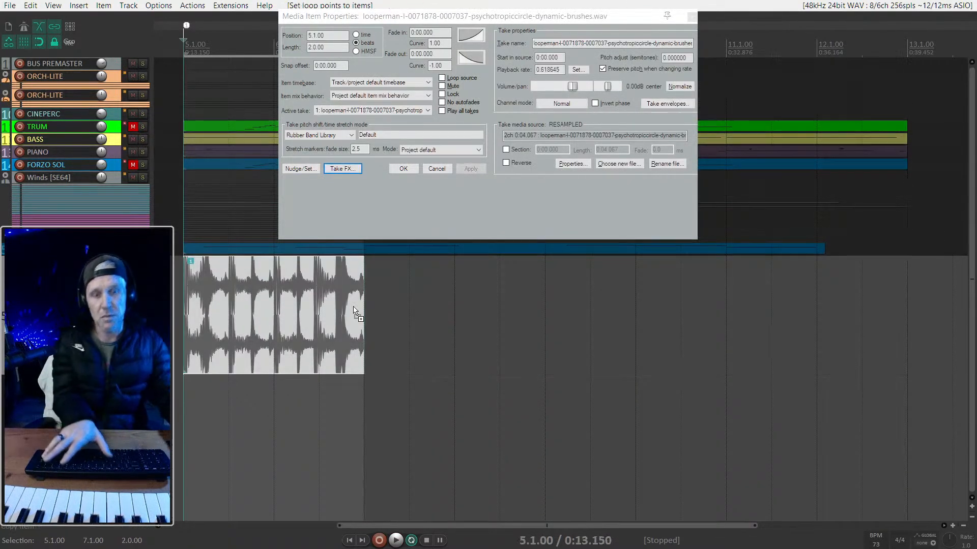
{"action": "key", "text": "space"}
- Apply the élastique 3.3.3 Soloist stretch mode with the Monophonic setting to the loop item and audition it
{"action": "left_click", "coordinate": [335, 137]}
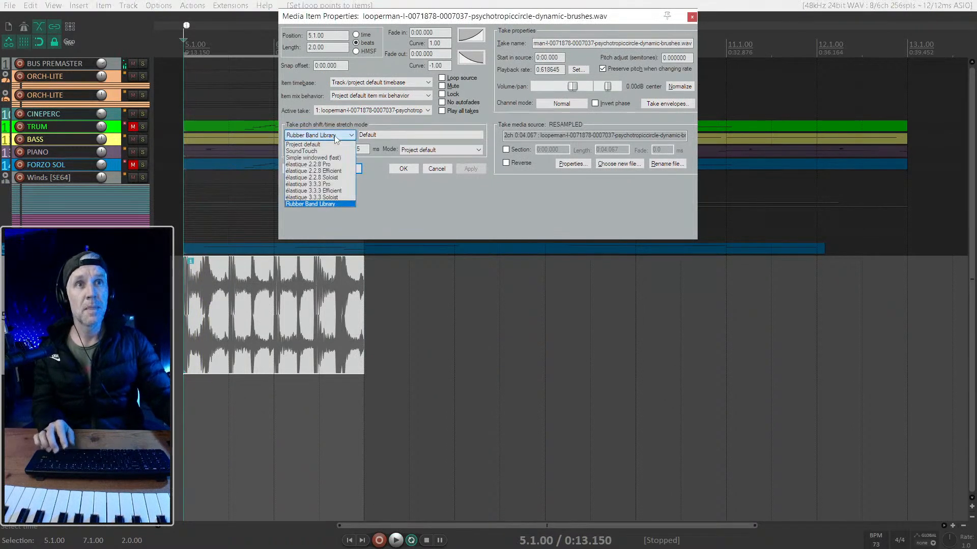
{"action": "left_click", "coordinate": [335, 198]}
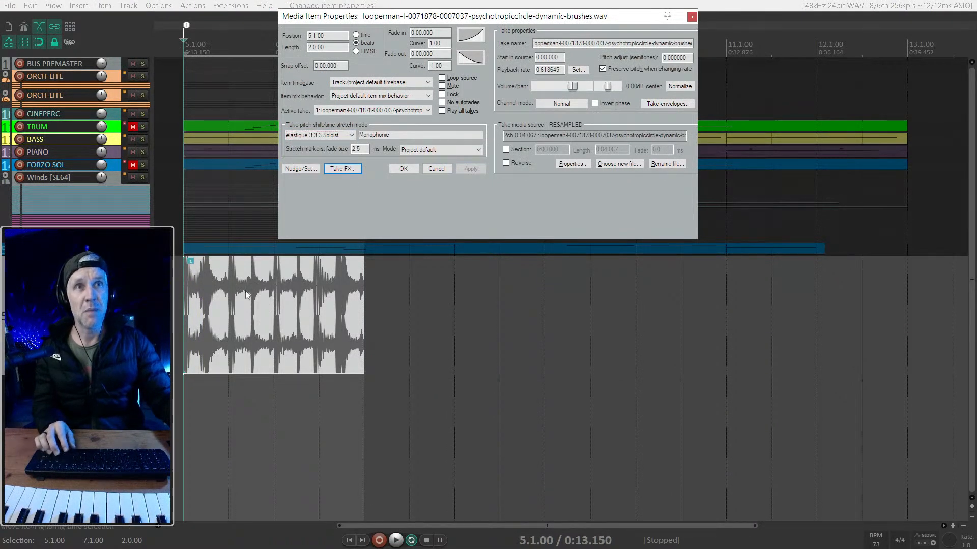
{"action": "key", "text": "space"}
- Apply the élastique 3.3.3 Efficient stretch mode to the loop item and audition it
{"action": "key", "text": "space"}
{"action": "left_click", "coordinate": [326, 135]}
{"action": "left_click", "coordinate": [322, 190]}
{"action": "left_click", "coordinate": [478, 168]}
{"action": "key", "text": "space"}
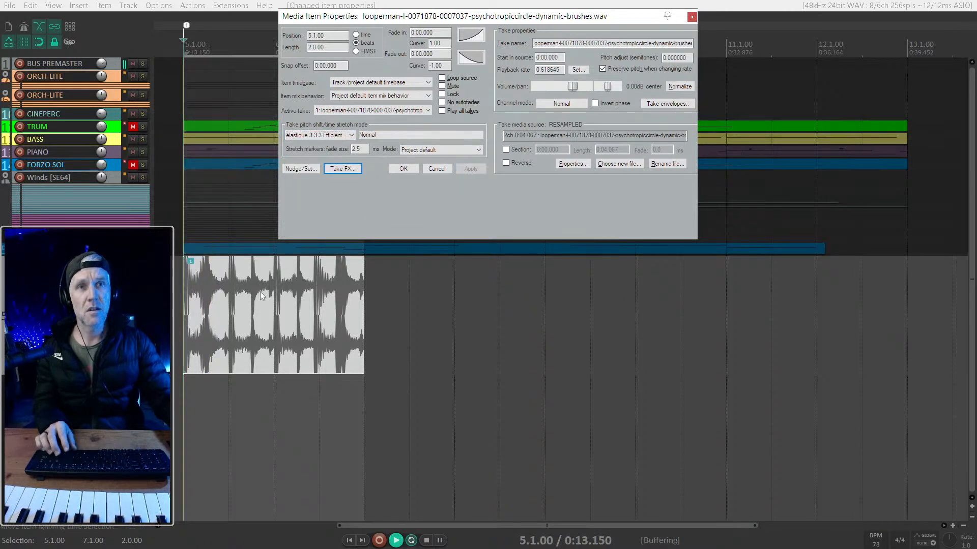
{"action": "key", "text": "space"}
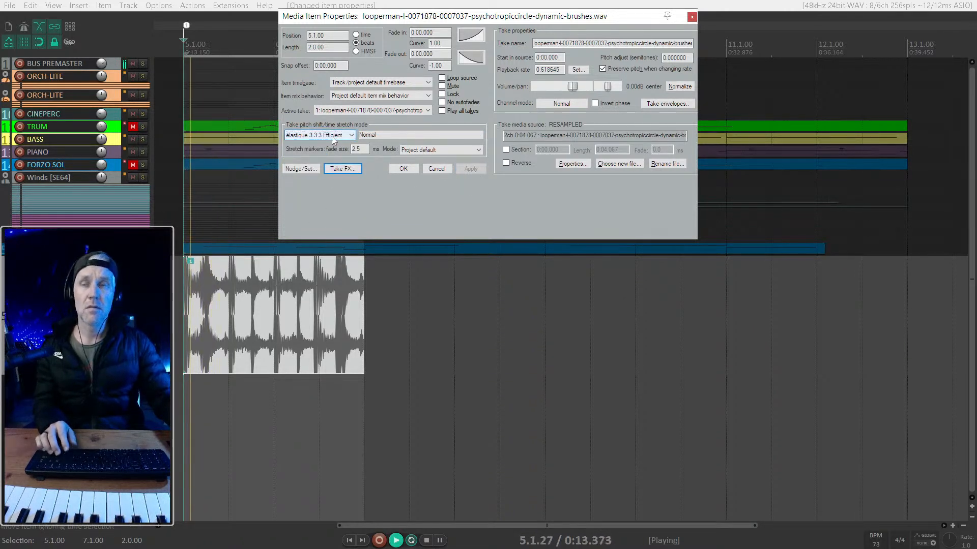
{"action": "key", "text": "space"}
- Apply the élastique 3.3.3 Pro stretch mode with the Normal setting to the loop item
{"action": "left_click", "coordinate": [332, 136]}
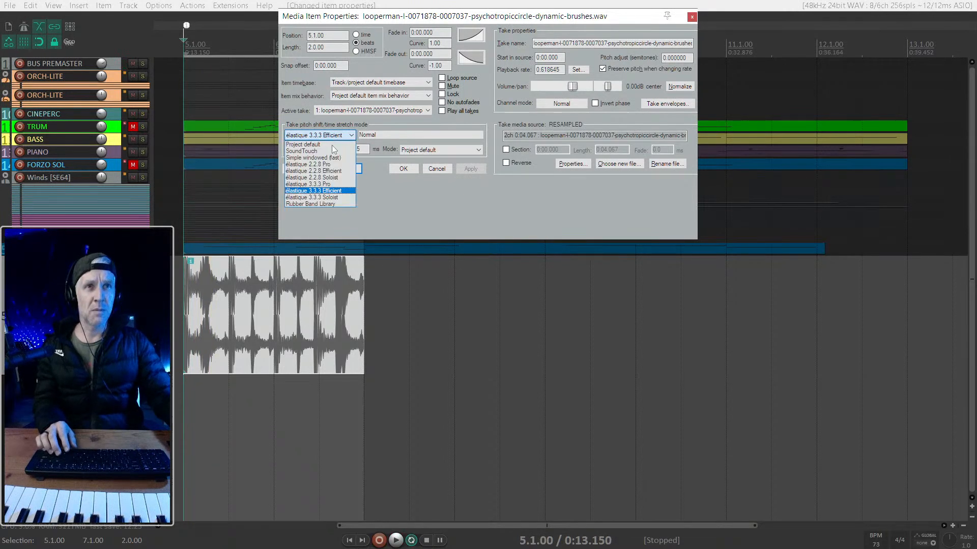
{"action": "left_click", "coordinate": [336, 190]}
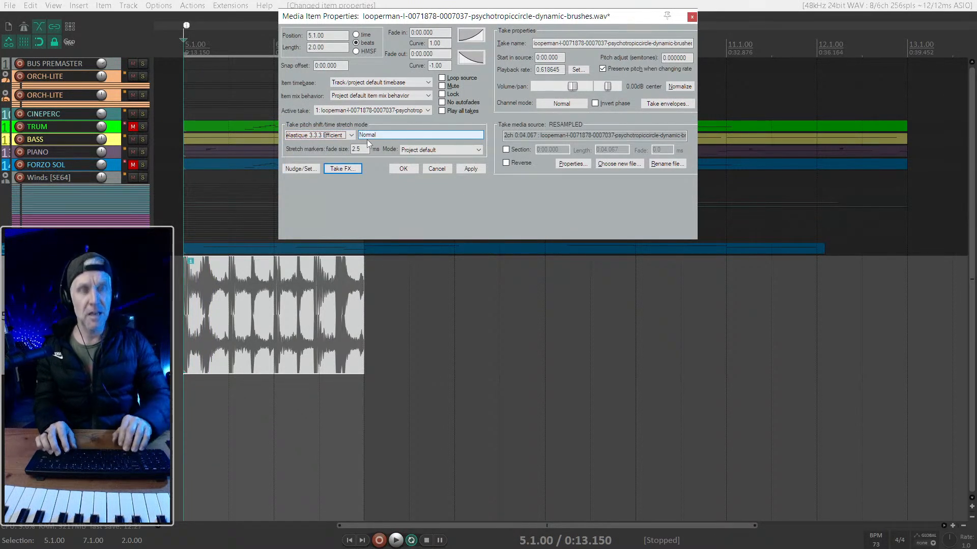
{"action": "key", "text": "Up"}
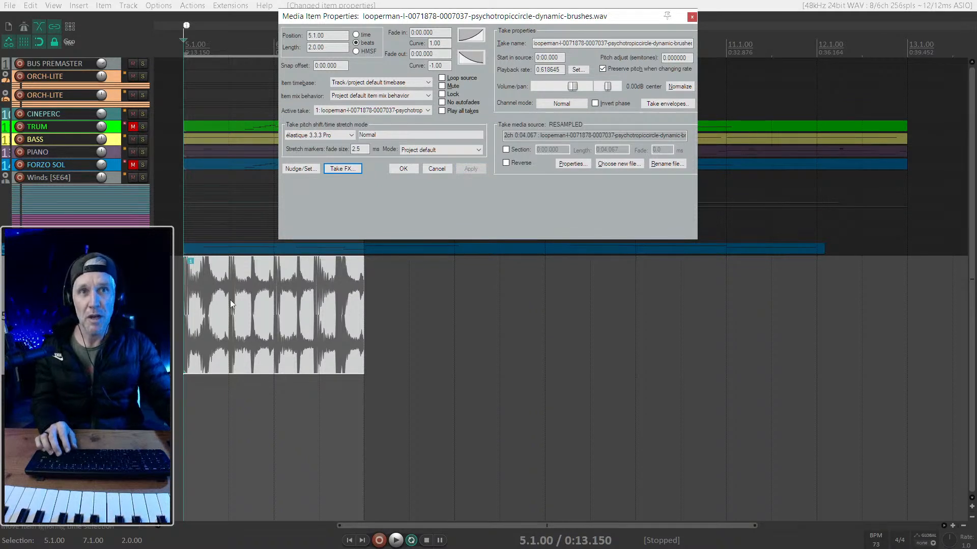
- Select the brush loop item and audition it with the élastique 3.3.3 Pro stretch mode
{"action": "left_click", "coordinate": [181, 312]}
{"action": "scroll", "coordinate": [183, 312], "scroll_direction": "up", "scroll_amount": 1}
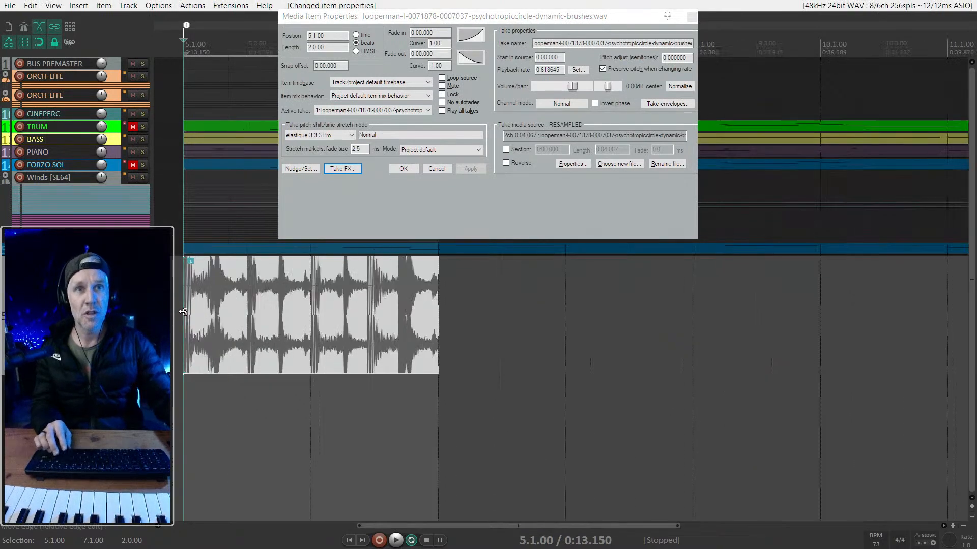
{"action": "scroll", "coordinate": [225, 314], "scroll_direction": "up", "scroll_amount": 1}
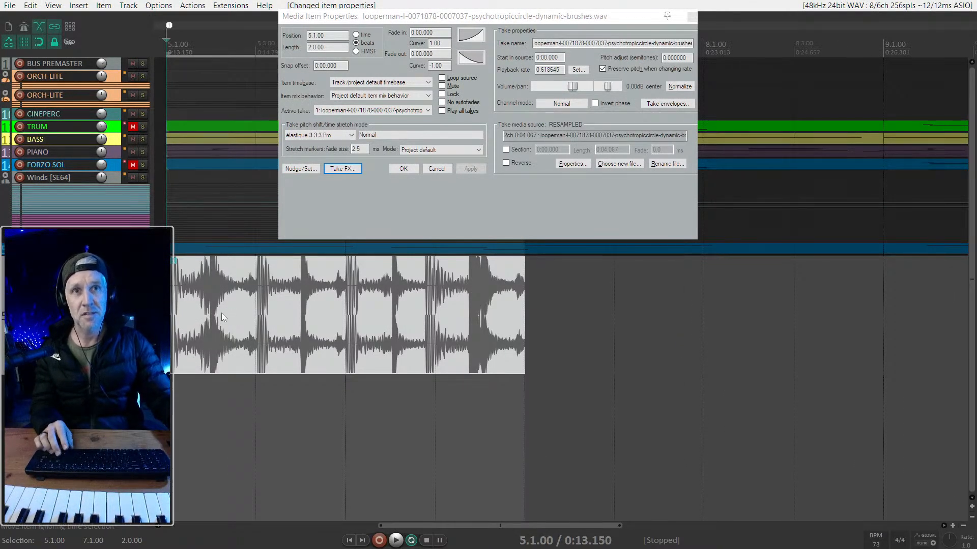
{"action": "left_click", "coordinate": [170, 397]}
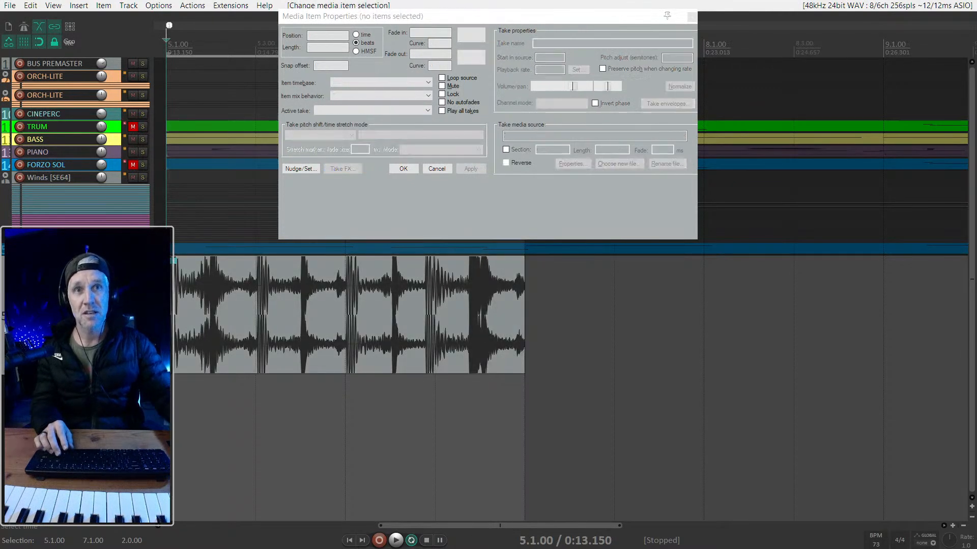
{"action": "scroll", "coordinate": [171, 304], "scroll_direction": "down", "scroll_amount": 1}
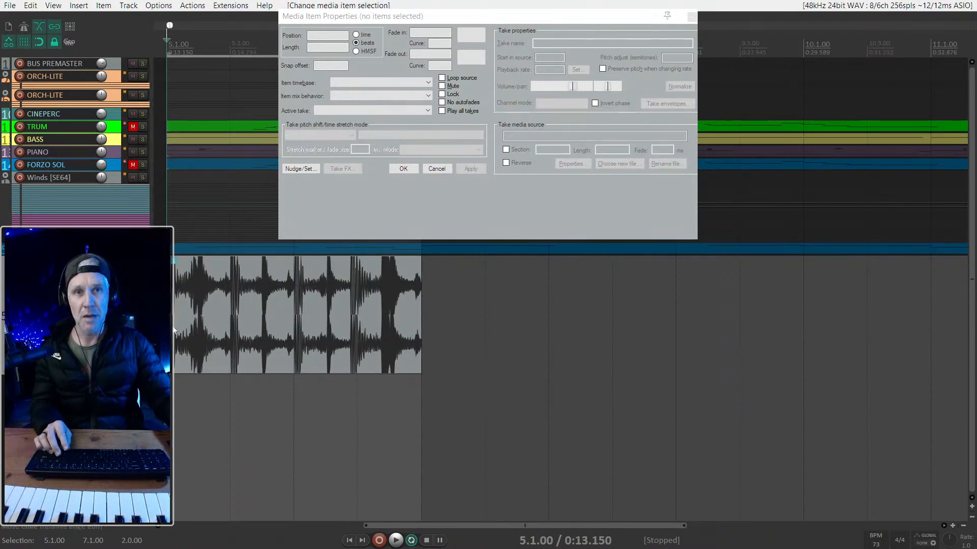
{"action": "scroll", "coordinate": [219, 319], "scroll_direction": "down", "scroll_amount": 1}
{"action": "scroll", "coordinate": [221, 322], "scroll_direction": "up", "scroll_amount": 1}
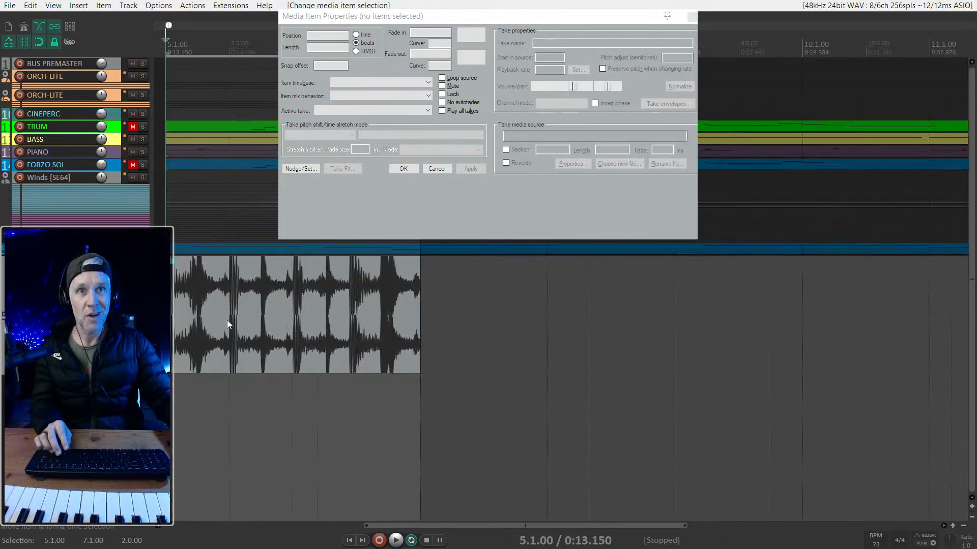
{"action": "scroll", "coordinate": [228, 320], "scroll_direction": "left", "scroll_amount": 2}
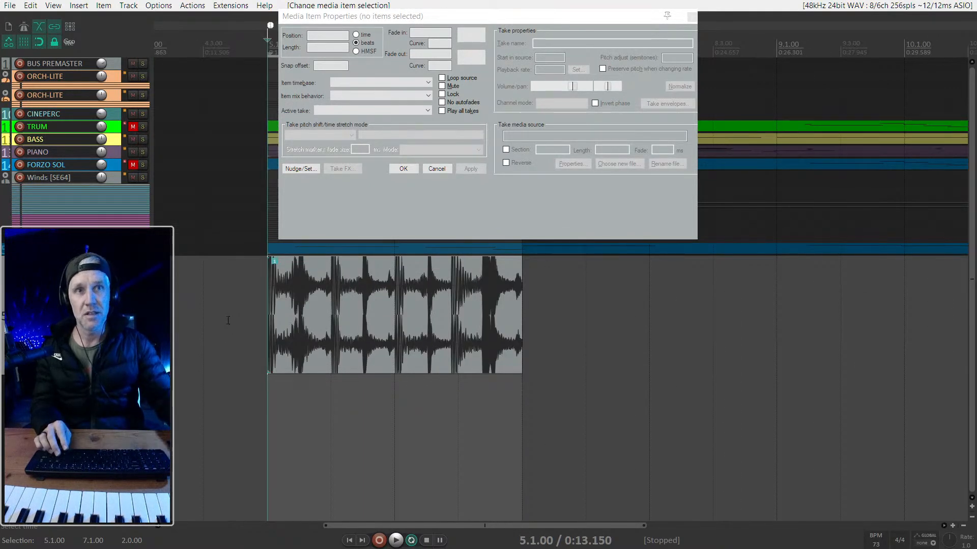
{"action": "scroll", "coordinate": [228, 320], "scroll_direction": "right", "scroll_amount": 2}
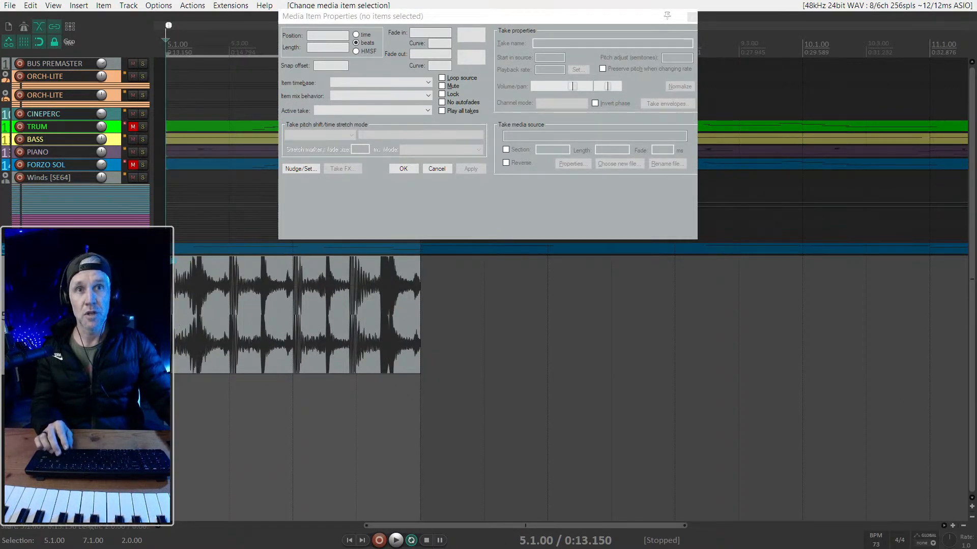
{"action": "left_click", "coordinate": [228, 320]}
{"action": "key", "text": "space"}
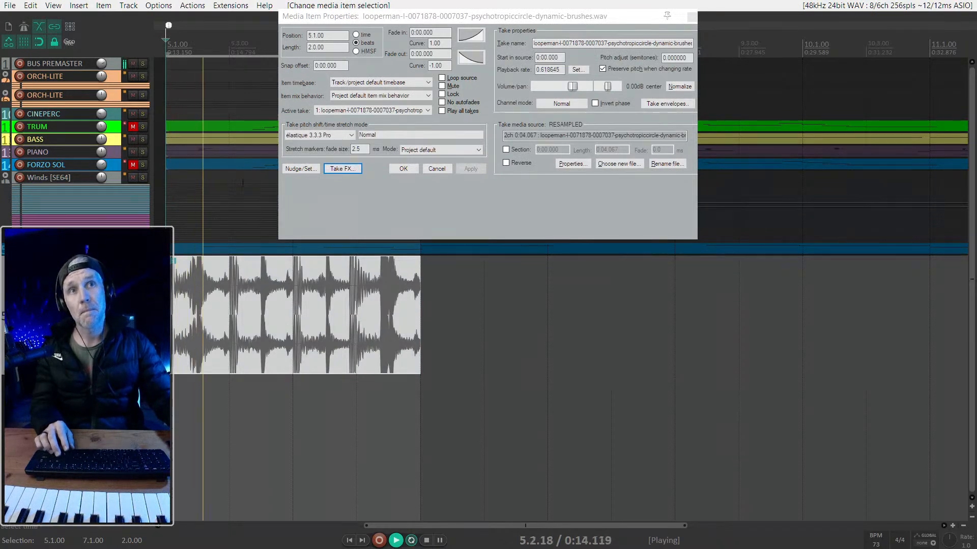
- Try the élastique 2.2.8 Soloist and Efficient stretch modes on the loop item, and apply élastique 3.3.3 Soloist with the Monophonic setting
{"action": "left_click", "coordinate": [316, 135]}
{"action": "left_click", "coordinate": [318, 182]}
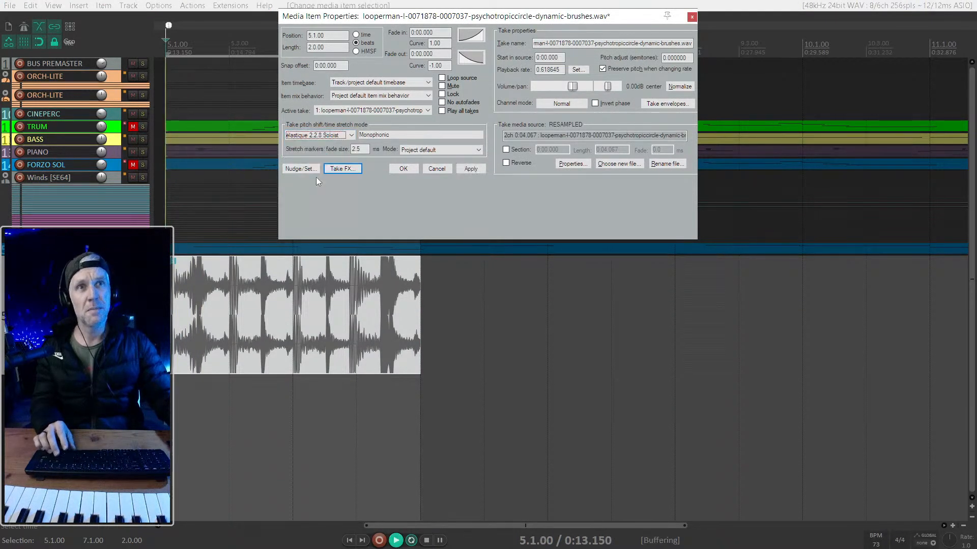
{"action": "key", "text": "space"}
{"action": "left_click", "coordinate": [321, 135]}
{"action": "left_click", "coordinate": [320, 170]}
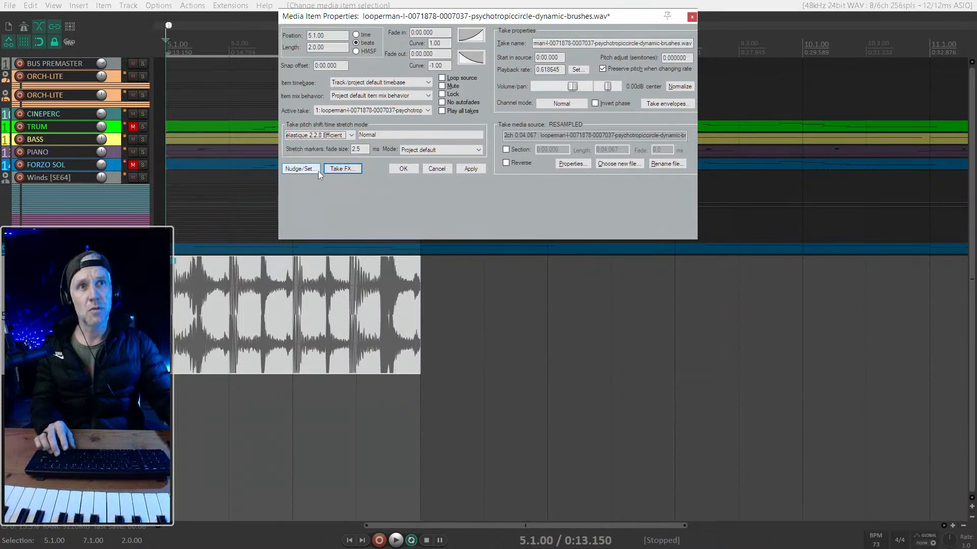
{"action": "left_click", "coordinate": [327, 136]}
{"action": "left_click", "coordinate": [329, 197]}
{"action": "left_click", "coordinate": [469, 170]}
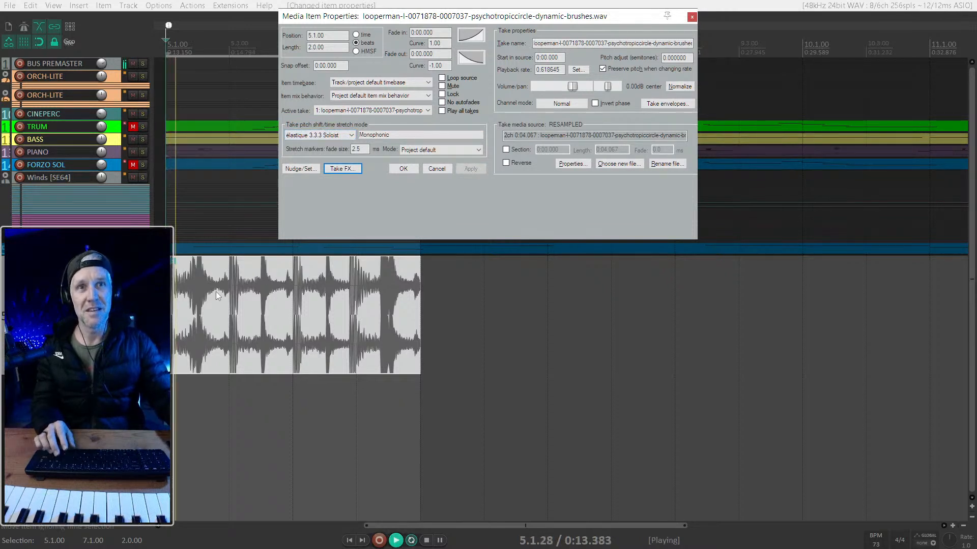
- Apply the Rubber Band Library stretch mode with the Default setting to the loop item and audition it
{"action": "left_click", "coordinate": [340, 138]}
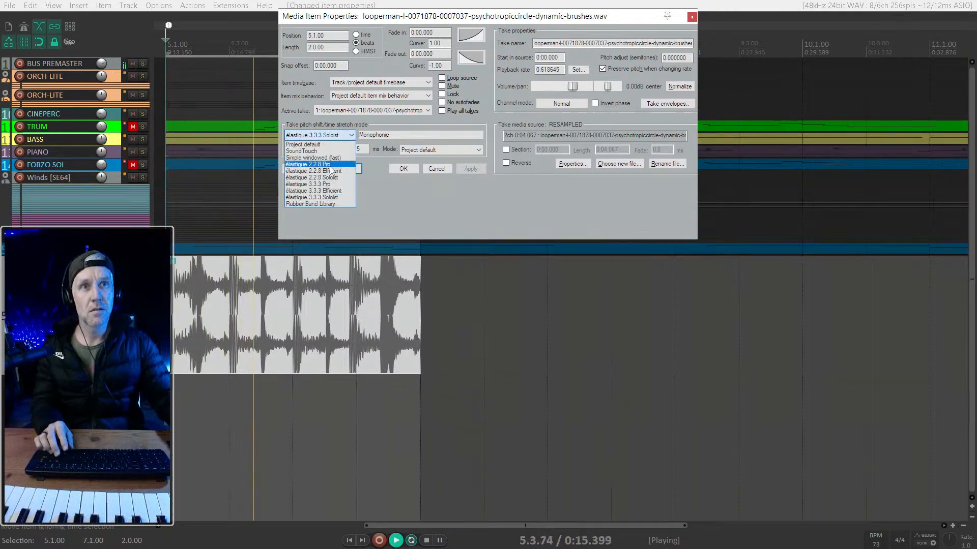
{"action": "left_click", "coordinate": [310, 203]}
{"action": "left_click", "coordinate": [471, 168]}
{"action": "key", "text": "space"}
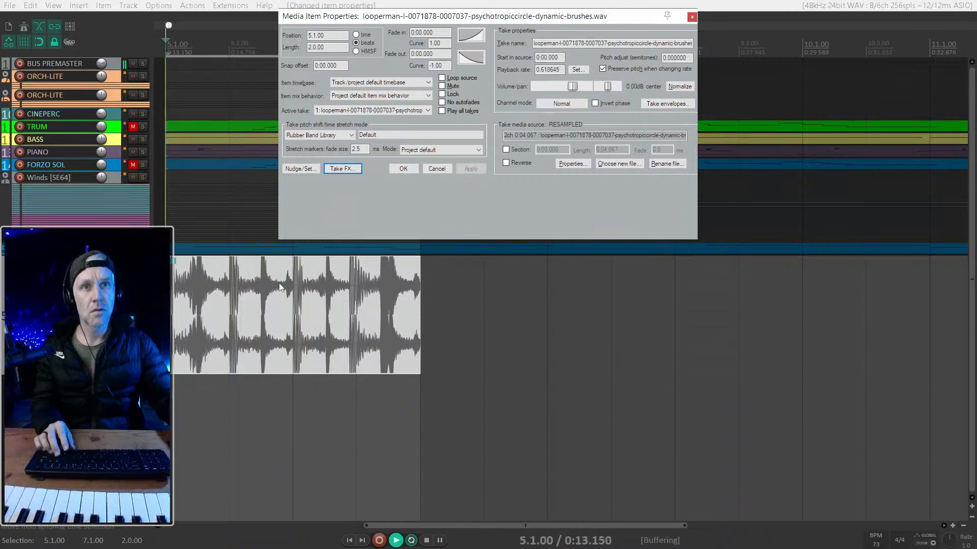
{"action": "scroll", "coordinate": [346, 315], "scroll_direction": "up", "scroll_amount": 1}
{"action": "scroll", "coordinate": [348, 314], "scroll_direction": "down", "scroll_amount": 1}
- Copy the brush loop item three times end to end so the loop fills the section from 5.1.00 to 13.1.00
{"action": "left_click", "coordinate": [350, 312]}
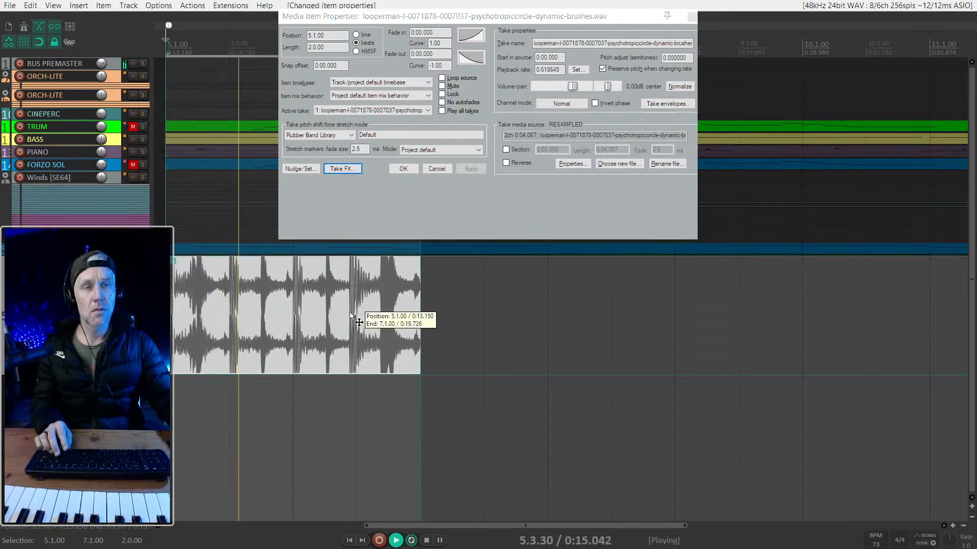
{"action": "scroll", "coordinate": [350, 312], "scroll_direction": "down", "scroll_amount": 1}
{"action": "scroll", "coordinate": [356, 314], "scroll_direction": "down", "scroll_amount": 1}
{"action": "left_click_drag", "start_coordinate": [347, 316], "coordinate": [613, 316]}
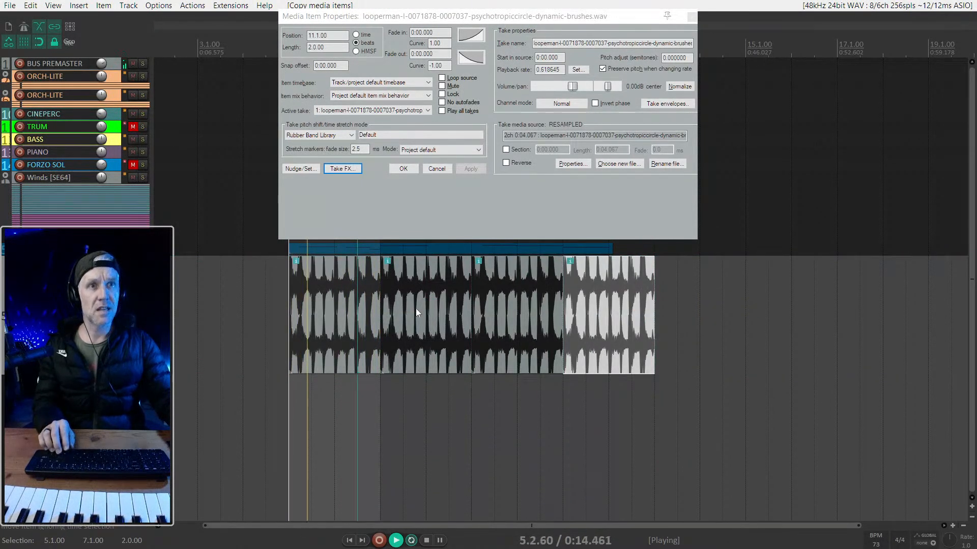
{"action": "scroll", "coordinate": [355, 305], "scroll_direction": "up", "scroll_amount": 4}
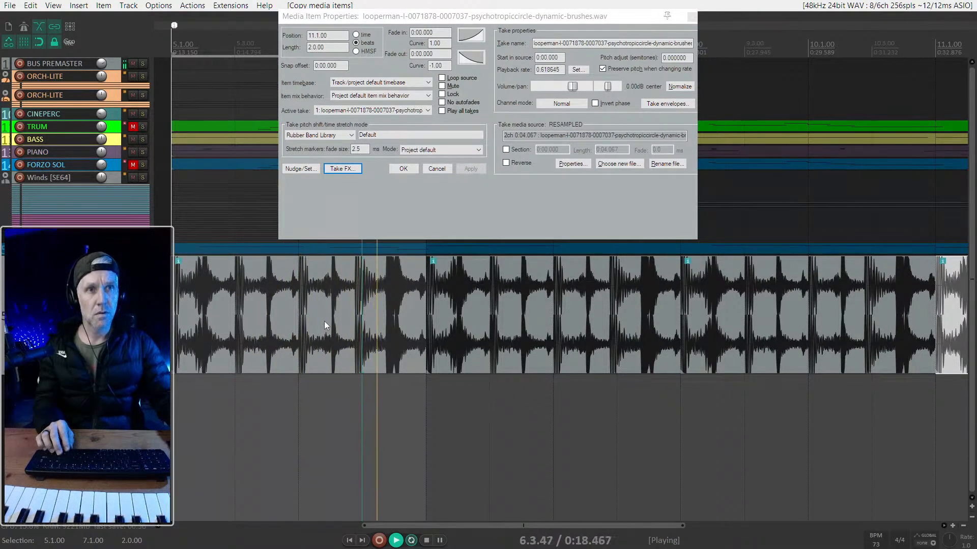
- Try shortening the first brush loop item to a length of 1.2.00, audition it and extend it back to 2.00
{"action": "left_click_drag", "start_coordinate": [422, 316], "coordinate": [358, 315]}
{"action": "left_click", "coordinate": [187, 302]}
{"action": "scroll", "coordinate": [217, 300], "scroll_direction": "up", "scroll_amount": 3}
{"action": "key", "text": "space"}
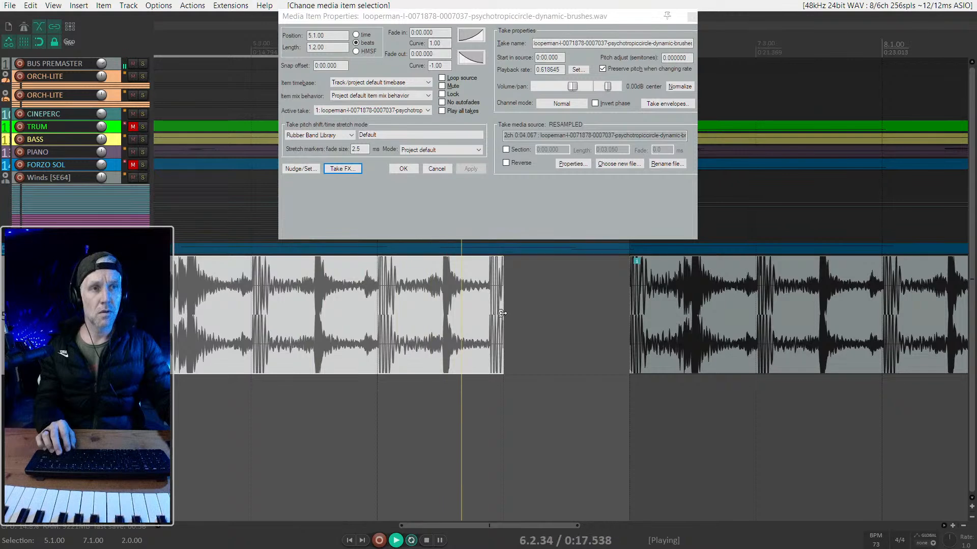
{"action": "left_click", "coordinate": [241, 330]}
{"action": "left_click_drag", "start_coordinate": [504, 326], "coordinate": [631, 326]}
{"action": "key", "text": "space"}
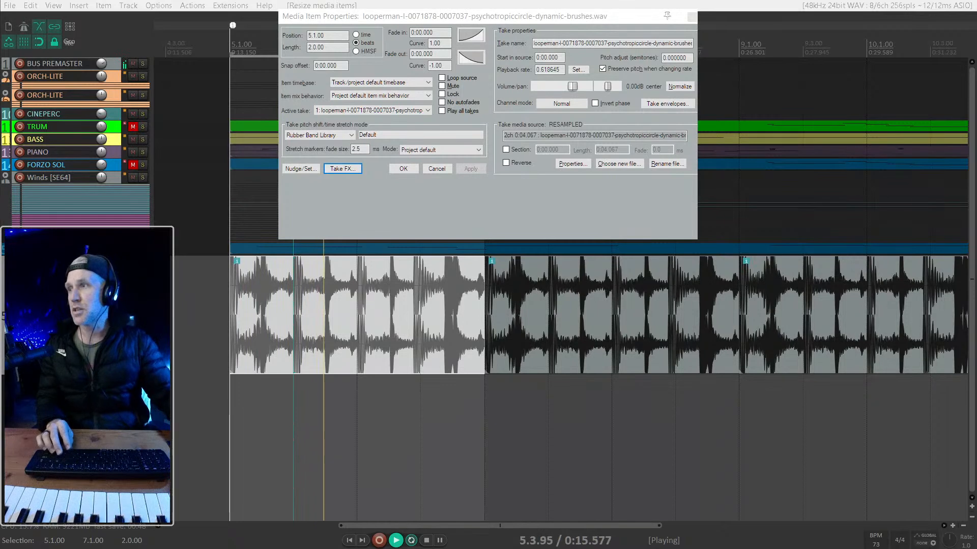
- Set the loop points to the three copied brush items, from 7.1.00 to 13.1.00, and close the item properties
{"action": "left_click", "coordinate": [443, 294]}
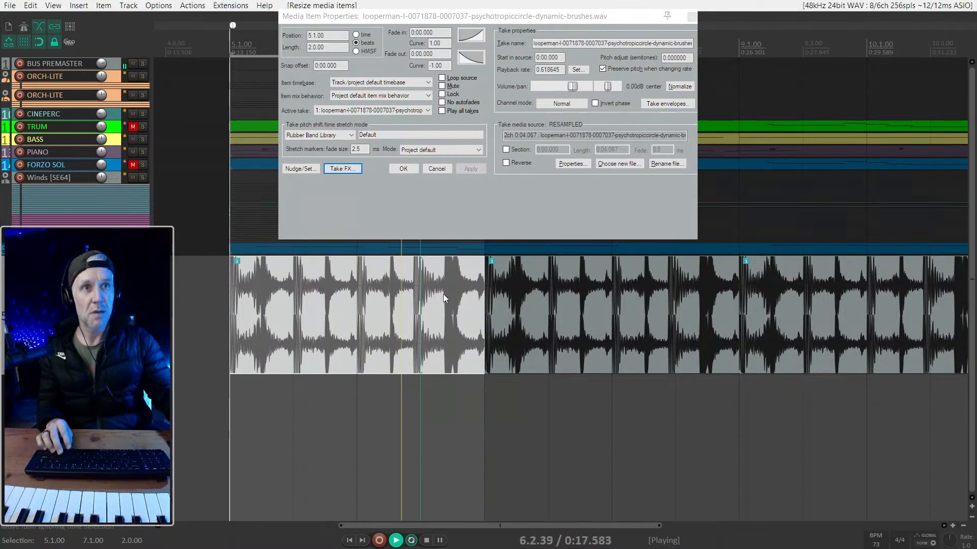
{"action": "scroll", "coordinate": [440, 310], "scroll_direction": "right", "scroll_amount": 2}
{"action": "scroll", "coordinate": [442, 309], "scroll_direction": "down", "scroll_amount": 2}
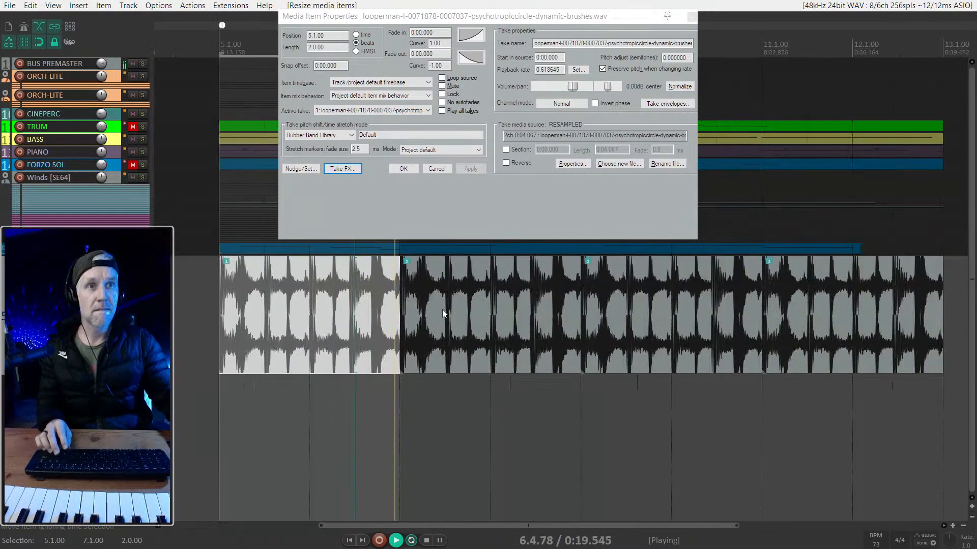
{"action": "left_click", "coordinate": [443, 309]}
{"action": "left_click", "coordinate": [906, 300], "text": "shift"}
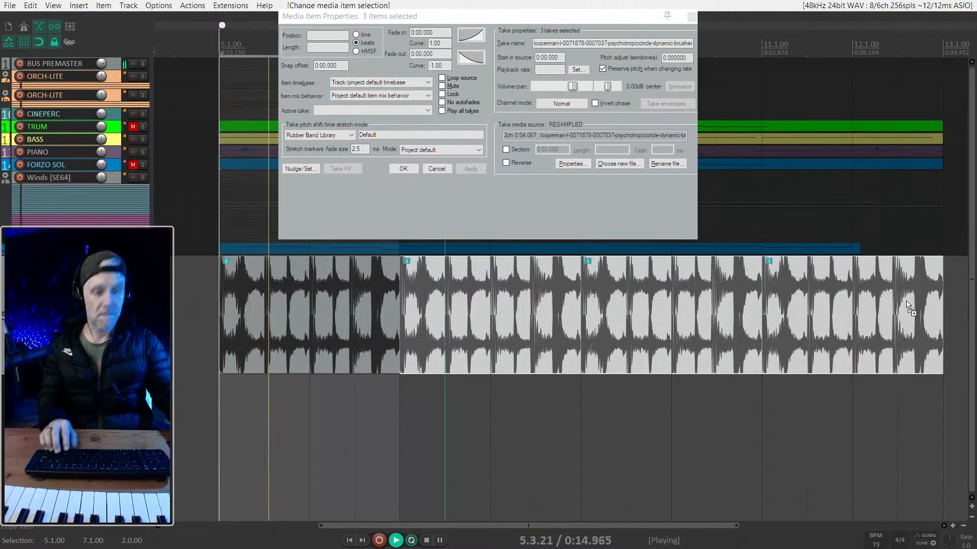
{"action": "key", "text": "shift+l"}
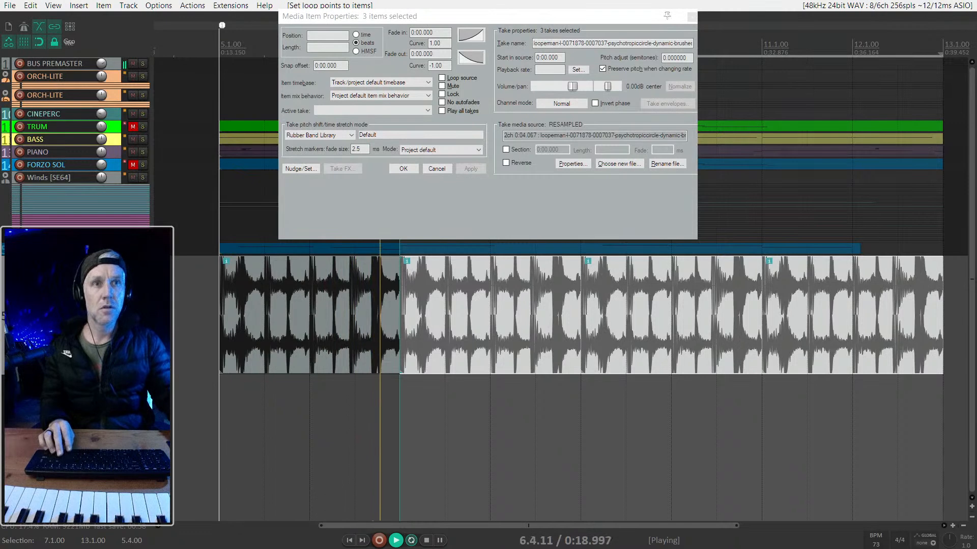
{"action": "left_click", "coordinate": [417, 298]}
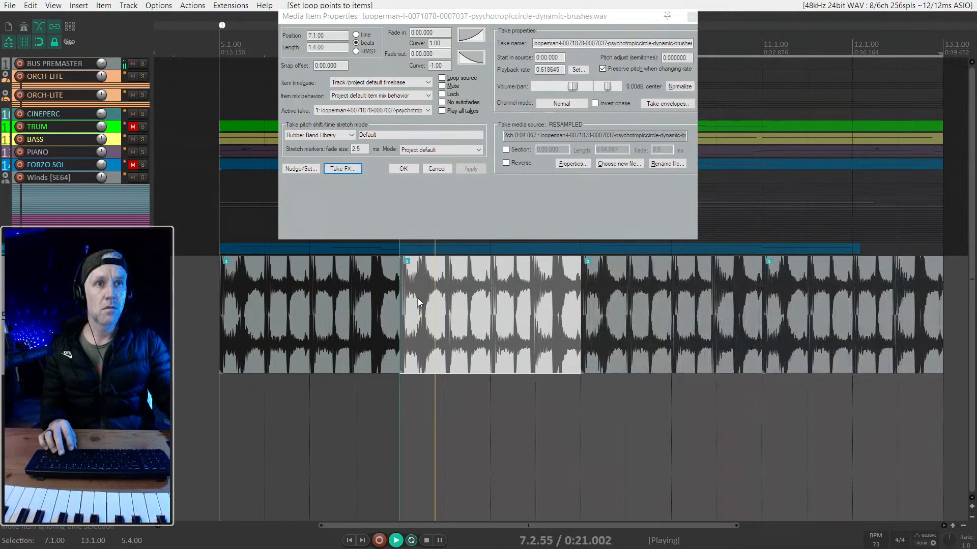
{"action": "scroll", "coordinate": [417, 298], "scroll_direction": "down", "scroll_amount": 2}
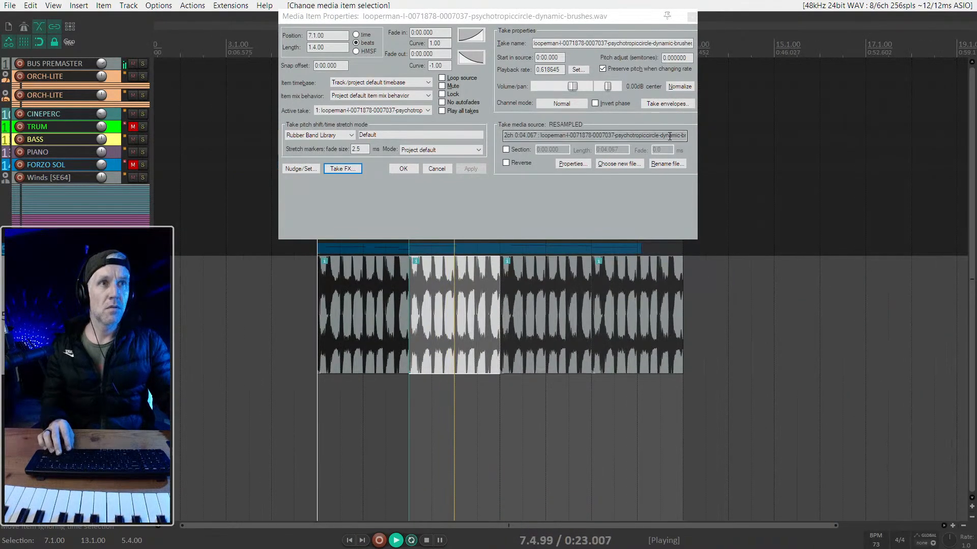
{"action": "left_click", "coordinate": [407, 169]}
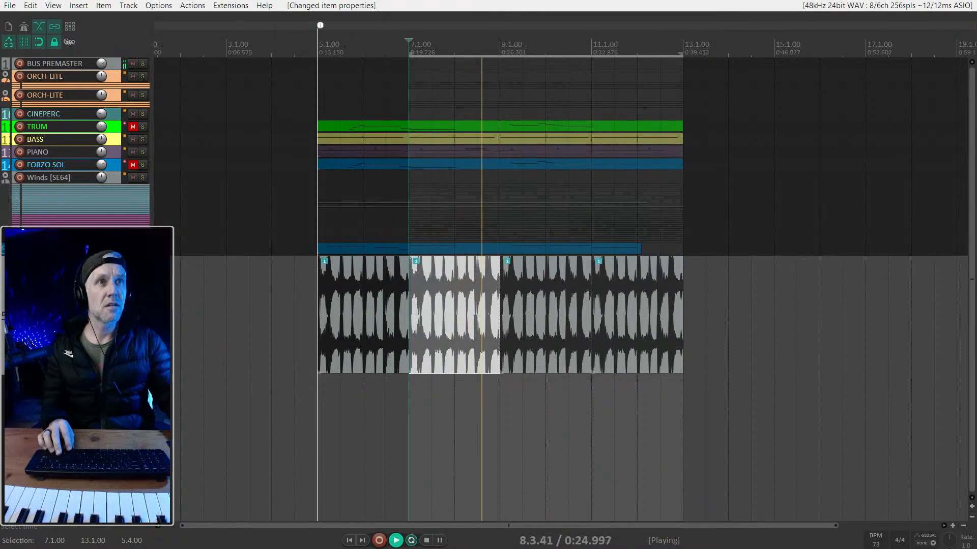
- Unsolo the brush loop track, lower its volume slightly against the full mix and return it to compact height
{"action": "left_click", "coordinate": [142, 263]}
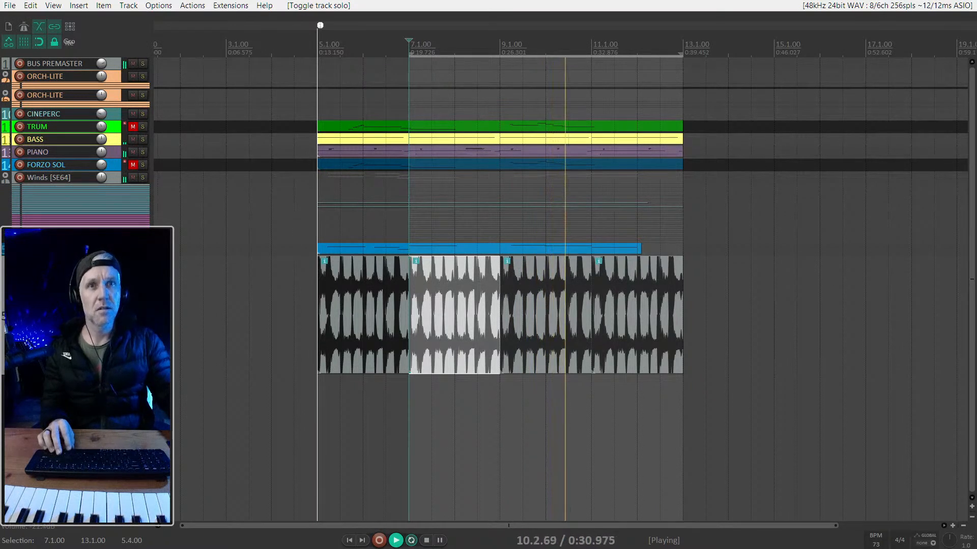
{"action": "left_click_drag", "start_coordinate": [102, 262], "coordinate": [101, 267]}
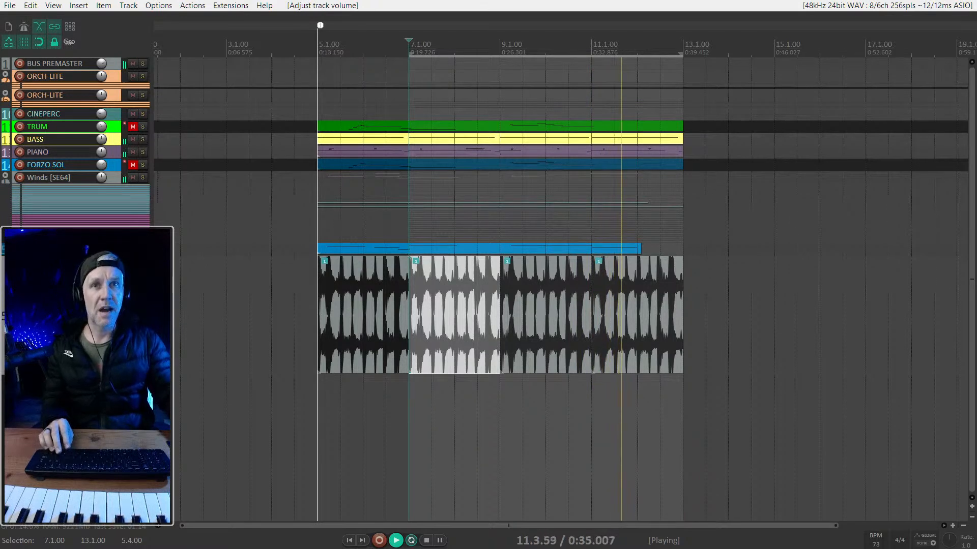
{"action": "key", "text": "grave"}
{"action": "key", "text": "grave"}
{"action": "key", "text": "grave"}
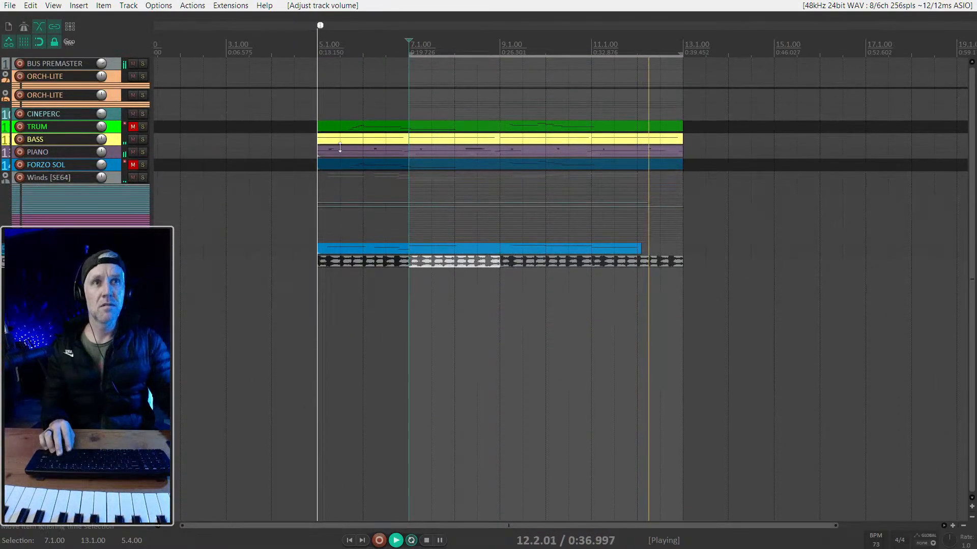
- Unmute the FORZO SOL and TRUM tracks, and extend the time selection back to start at 5.1.00
{"action": "left_click", "coordinate": [129, 165]}
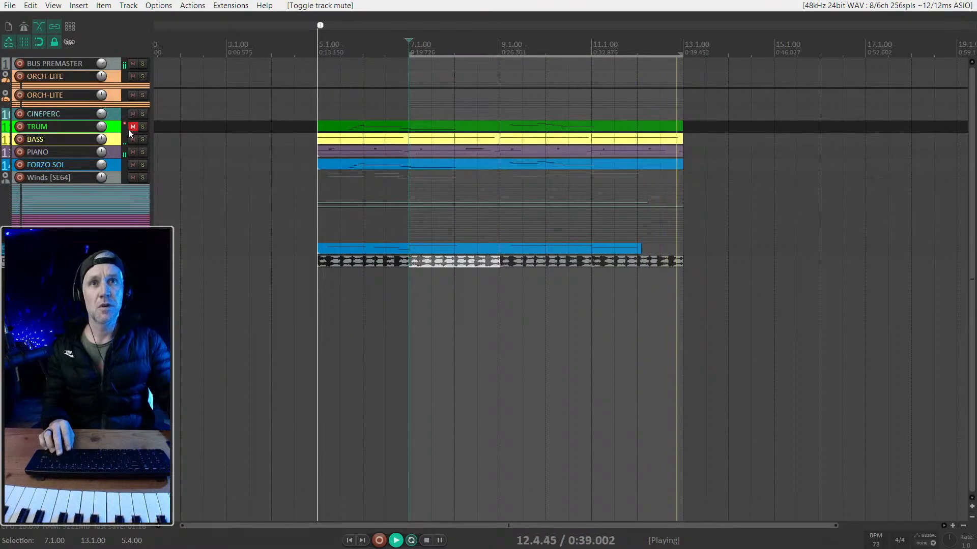
{"action": "left_click", "coordinate": [131, 127]}
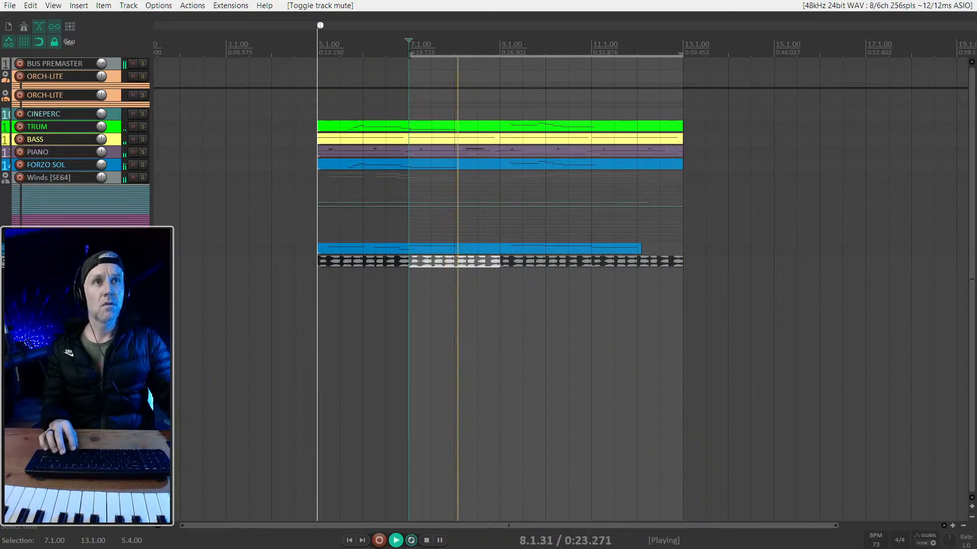
{"action": "key", "text": "space"}
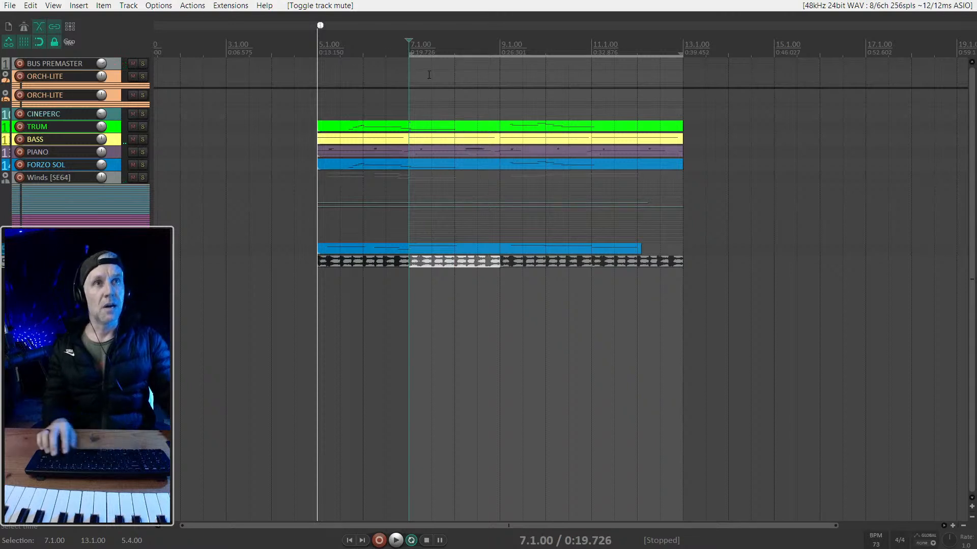
{"action": "left_click_drag", "start_coordinate": [409, 55], "coordinate": [324, 78]}
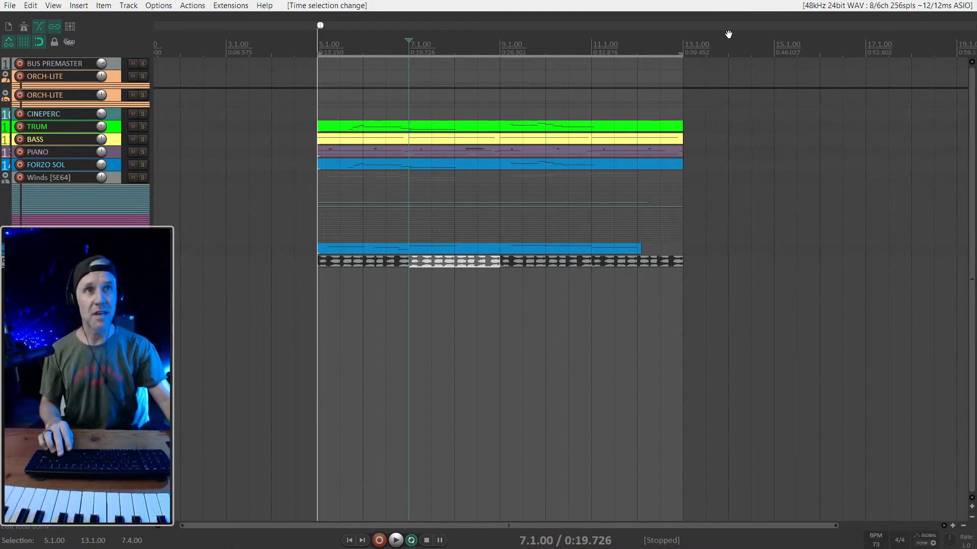
- Extend the FORZO item to end at 13.1.00 and reorder the tracks so FORZO and BRUSH sit directly below FORZO SOL
{"action": "left_click", "coordinate": [499, 130]}
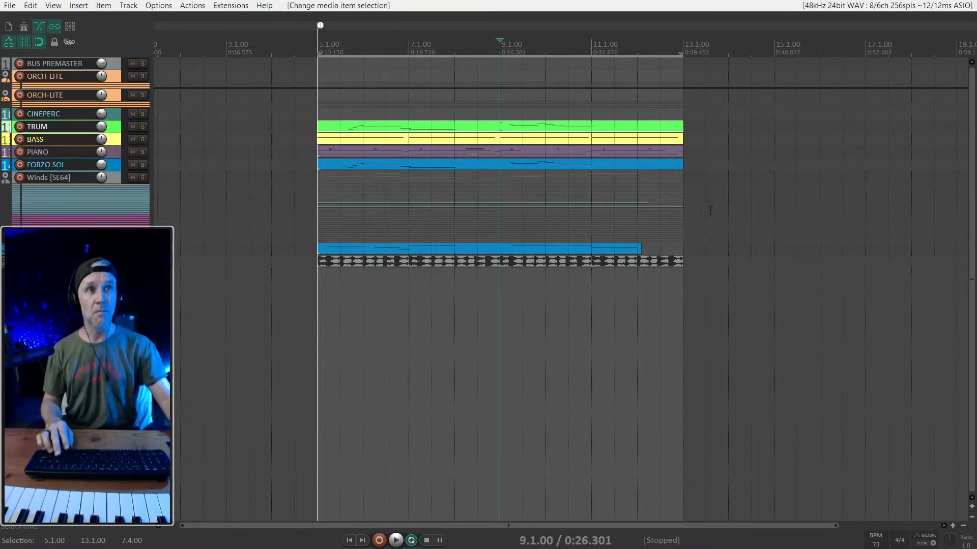
{"action": "left_click_drag", "start_coordinate": [637, 248], "coordinate": [683, 248]}
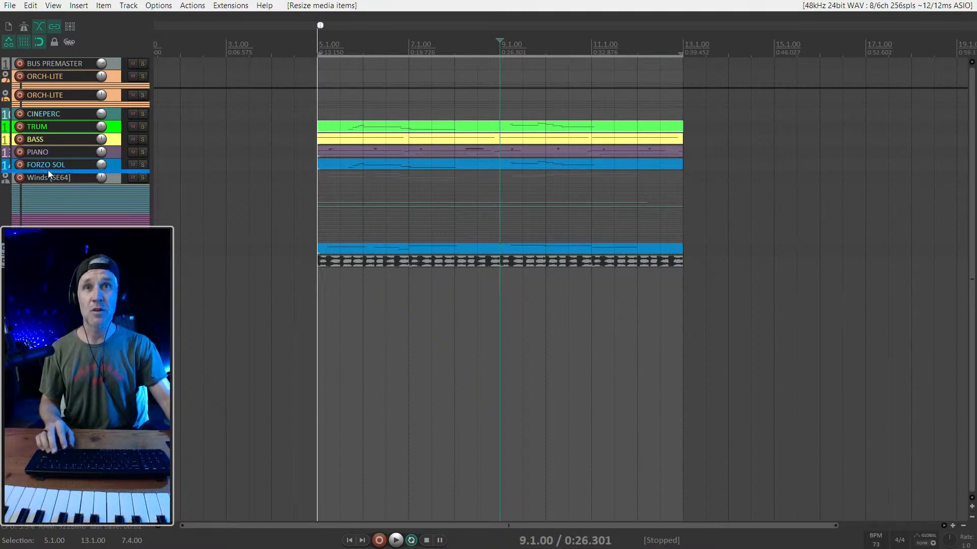
{"action": "left_click_drag", "start_coordinate": [53, 174], "coordinate": [30, 171]}
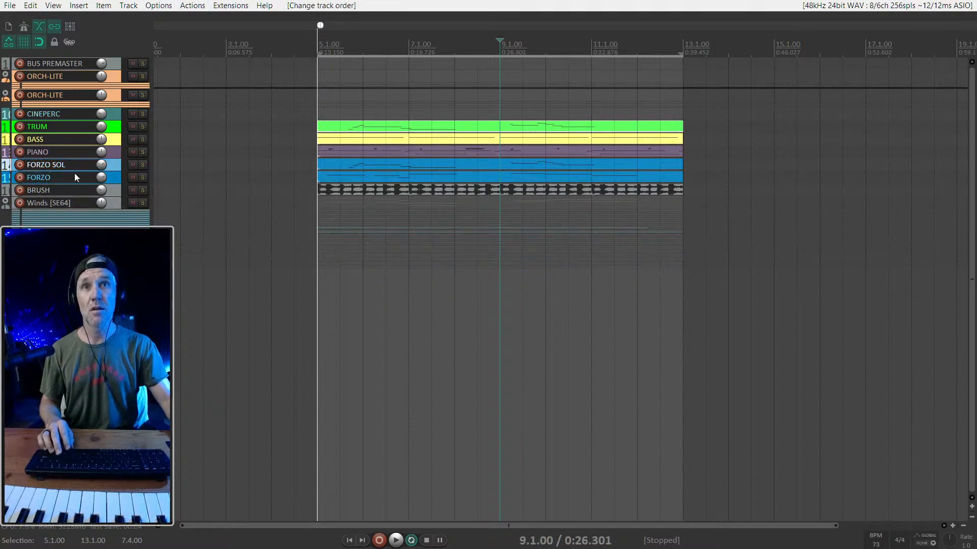
- Play the section and rebalance the mix, lowering the PIANO track slightly and setting the TRUM track's volume to +0.63 dB
{"action": "key", "text": "space"}
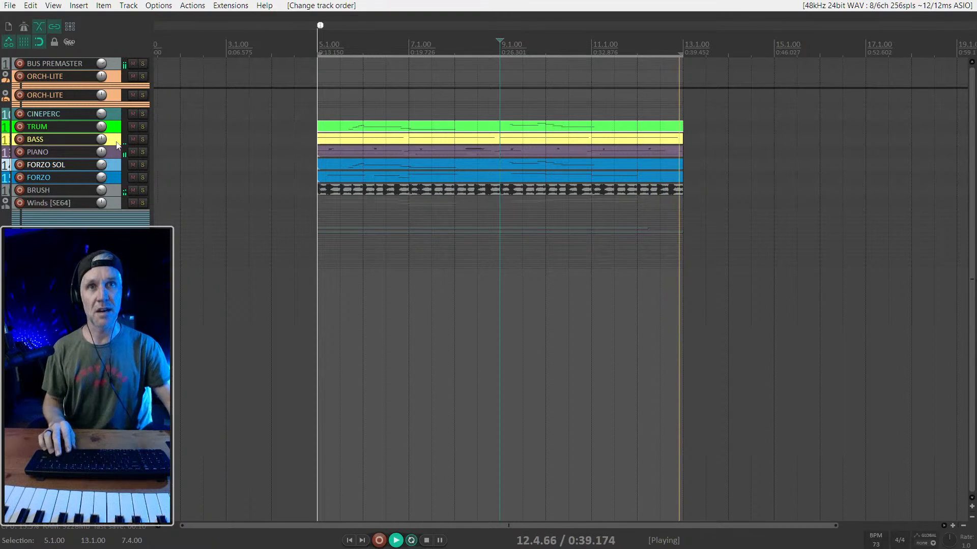
{"action": "key", "text": "ctrl+m"}
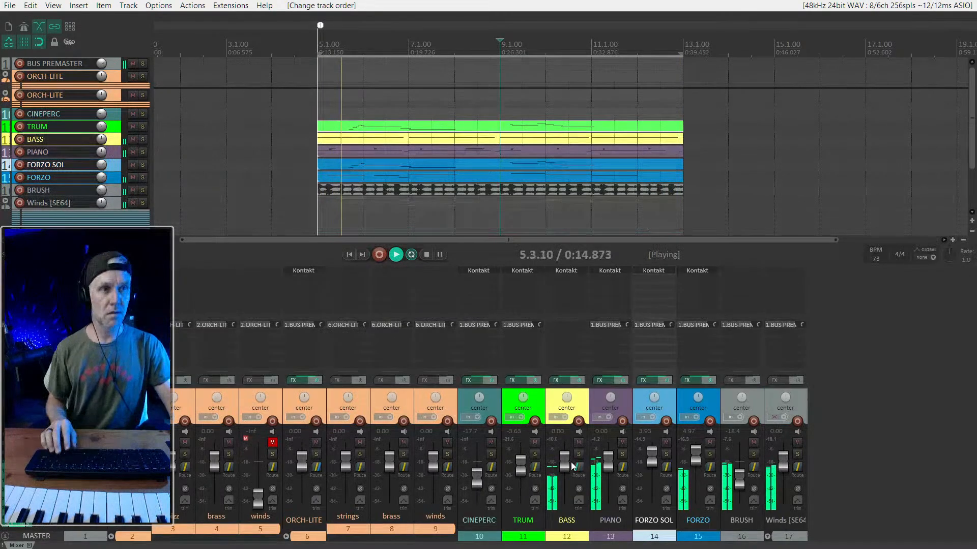
{"action": "left_click_drag", "start_coordinate": [608, 455], "coordinate": [608, 464]}
{"action": "left_click_drag", "start_coordinate": [522, 470], "coordinate": [521, 466]}
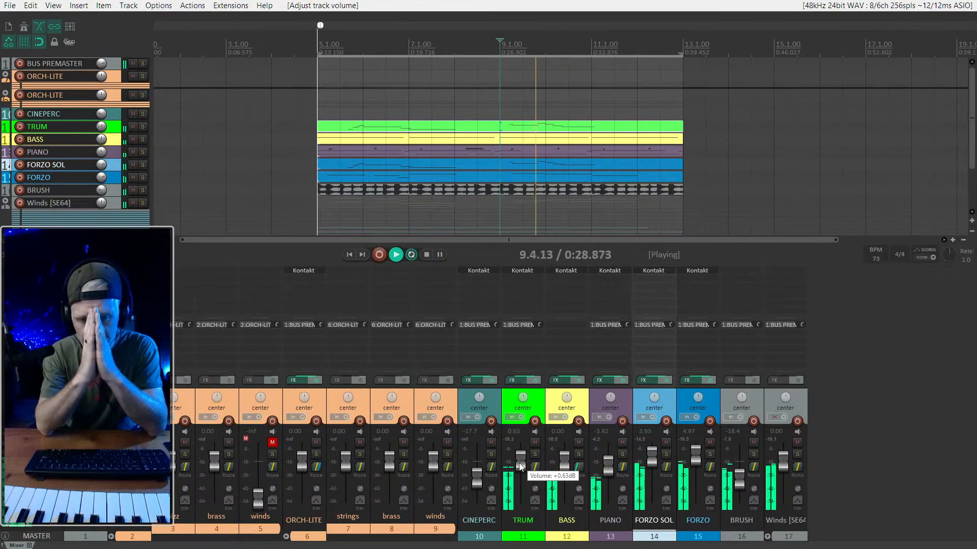
{"action": "key", "text": "ctrl+m"}
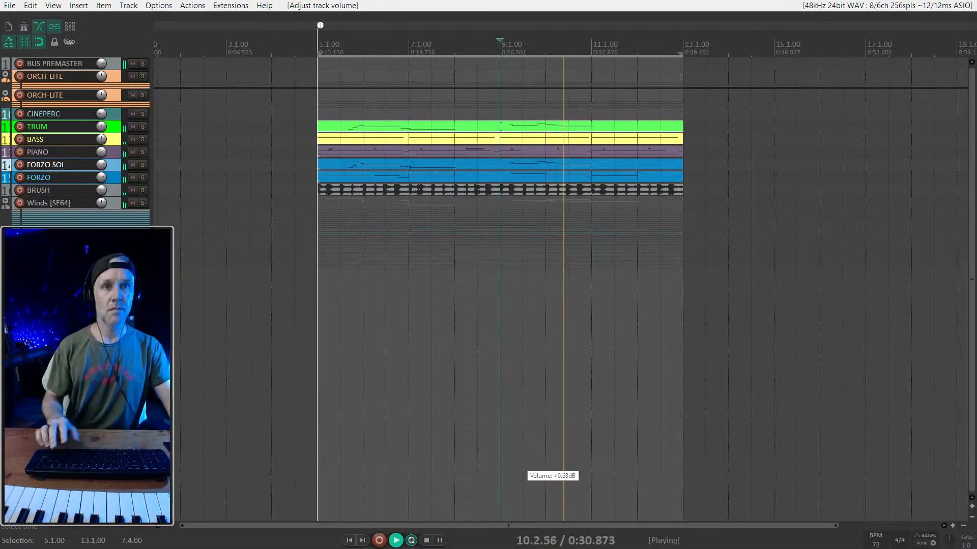
- Reopen the mixer and pan the TRUM track to 19% left and the FORZO SOL track to 28% right
{"action": "key", "text": "ctrl+m"}
{"action": "left_click_drag", "start_coordinate": [523, 397], "coordinate": [524, 404]}
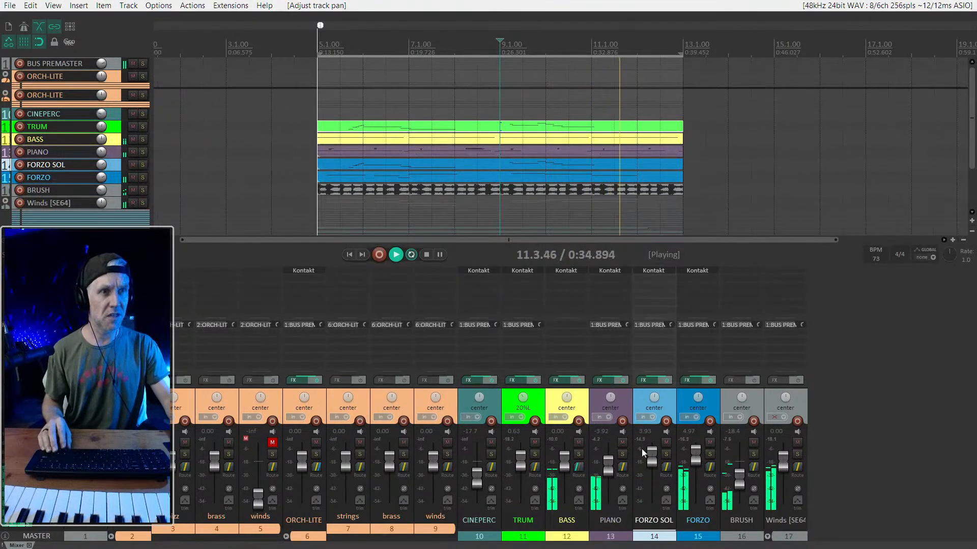
{"action": "left_click_drag", "start_coordinate": [654, 397], "coordinate": [654, 390]}
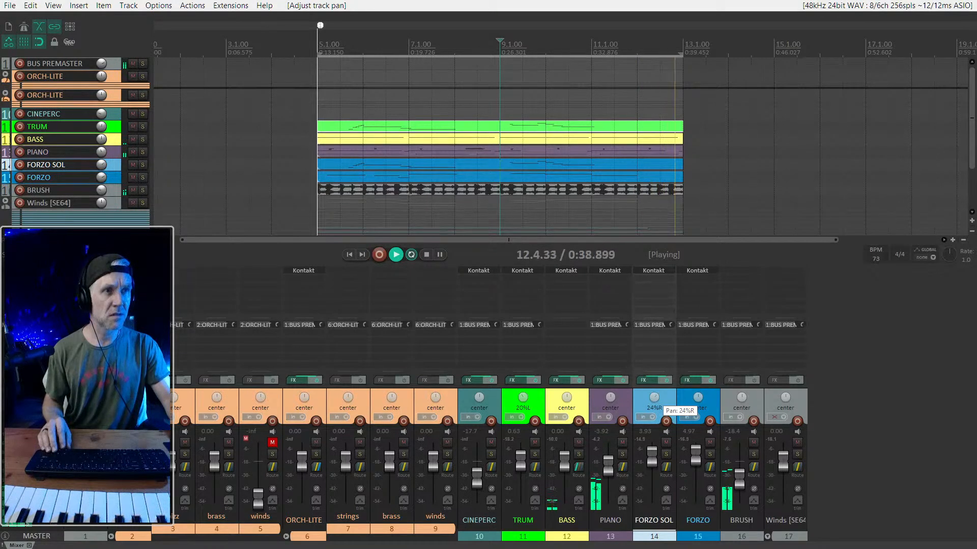
{"action": "left_click_drag", "start_coordinate": [655, 389], "coordinate": [654, 388]}
{"action": "left_click_drag", "start_coordinate": [523, 397], "coordinate": [526, 409]}
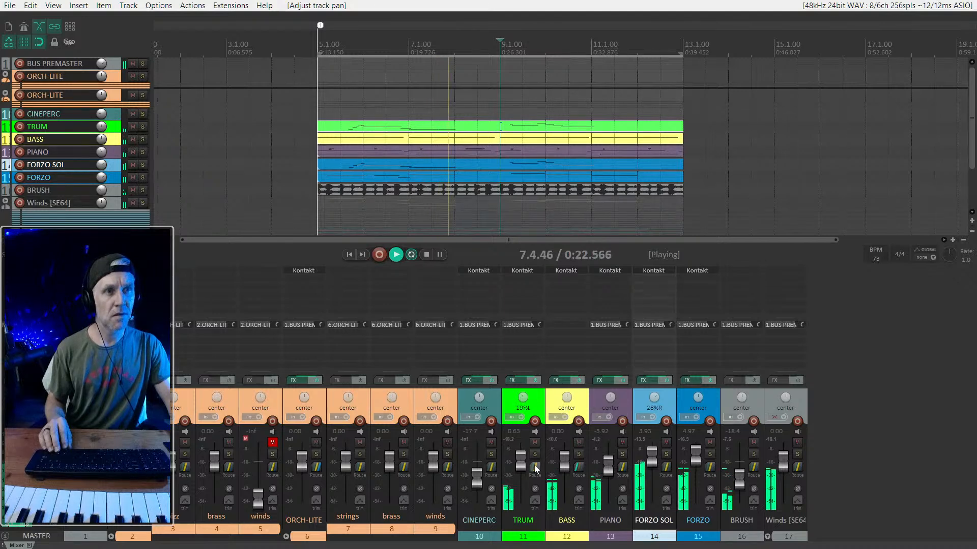
- Narrow the TRUM track's stereo width to 30% in its routing settings, and pan FORZO SOL further to 35% right
{"action": "left_click", "coordinate": [534, 467]}
{"action": "mouse_move", "coordinate": [653, 400]}
{"action": "left_mouse_down"}
{"action": "mouse_move", "coordinate": [669, 407]}
{"action": "mouse_move", "coordinate": [657, 403]}
{"action": "left_mouse_up"}
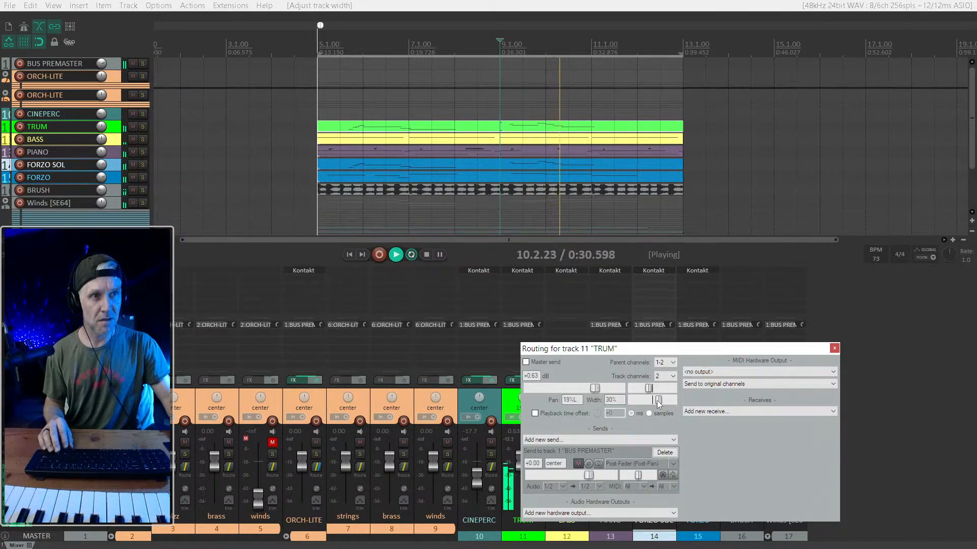
{"action": "left_click", "coordinate": [835, 348]}
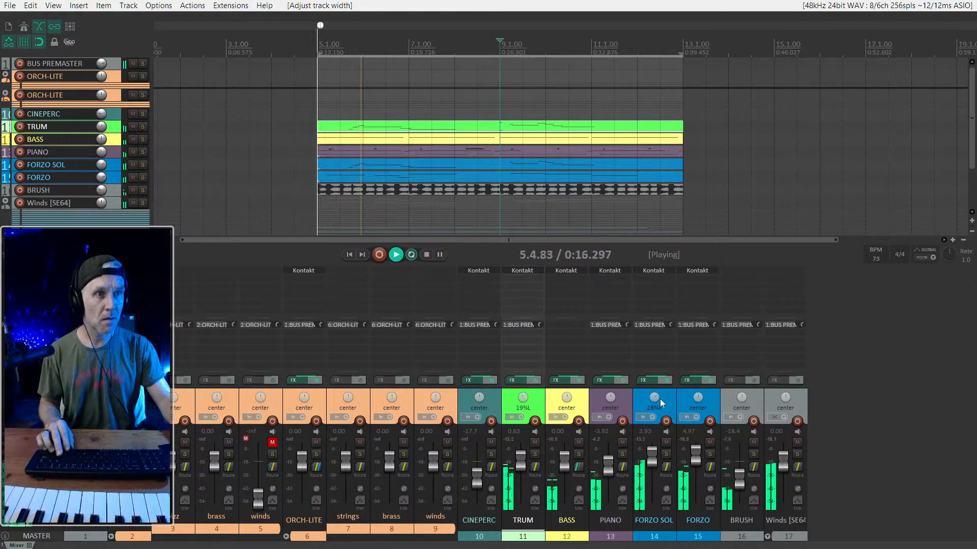
{"action": "mouse_move", "coordinate": [653, 399]}
{"action": "mouse_move", "coordinate": [653, 399]}
{"action": "left_mouse_down"}
{"action": "mouse_move", "coordinate": [652, 440]}
{"action": "mouse_move", "coordinate": [653, 395]}
{"action": "left_mouse_up"}
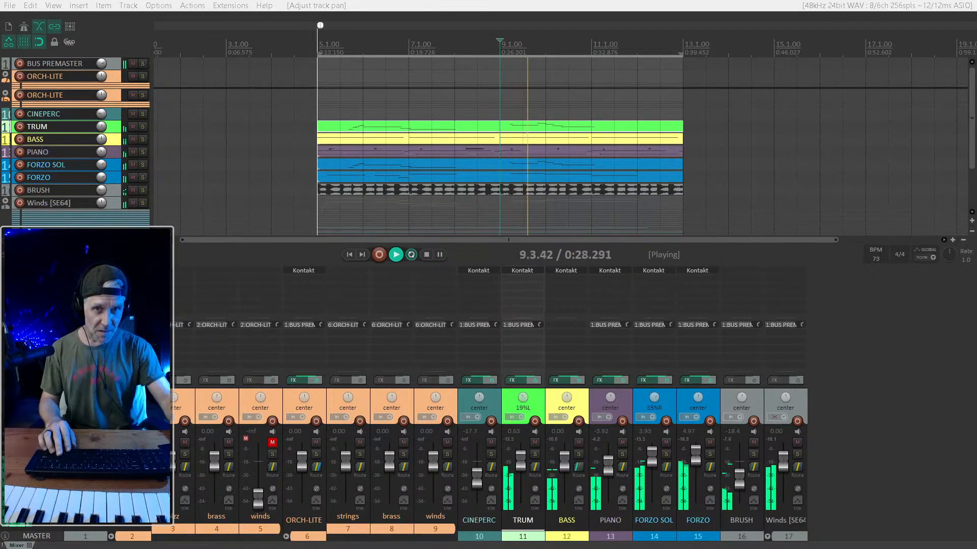
- Stop the loop, then audition the mix from 4.3.00, just ahead of the section, and stop playback
{"action": "left_click", "coordinate": [37, 537]}
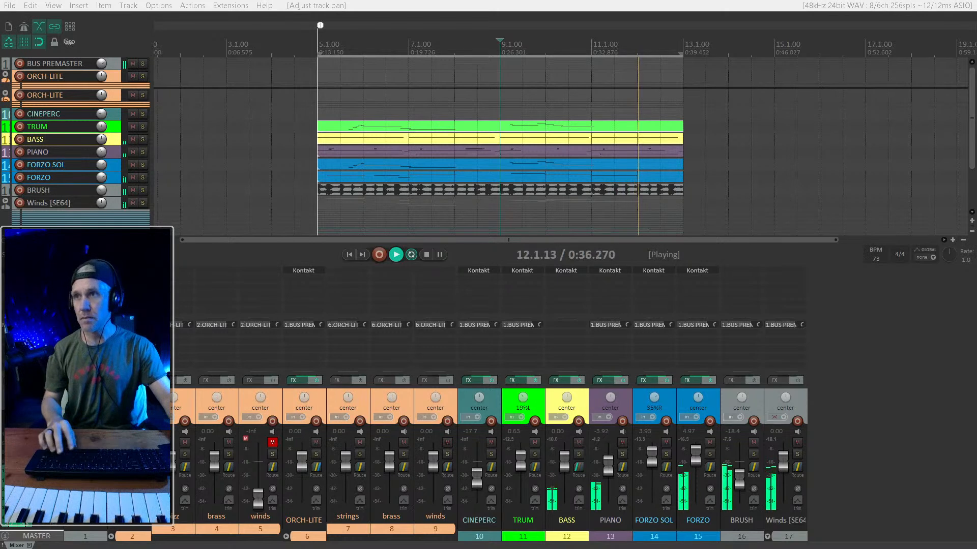
{"action": "key", "text": "space"}
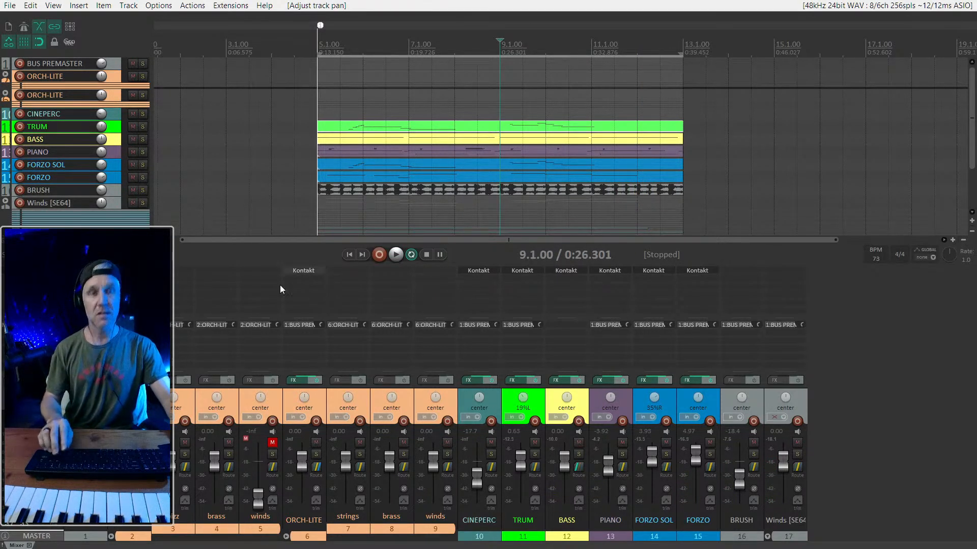
{"action": "left_click", "coordinate": [306, 167]}
{"action": "key", "text": "space"}
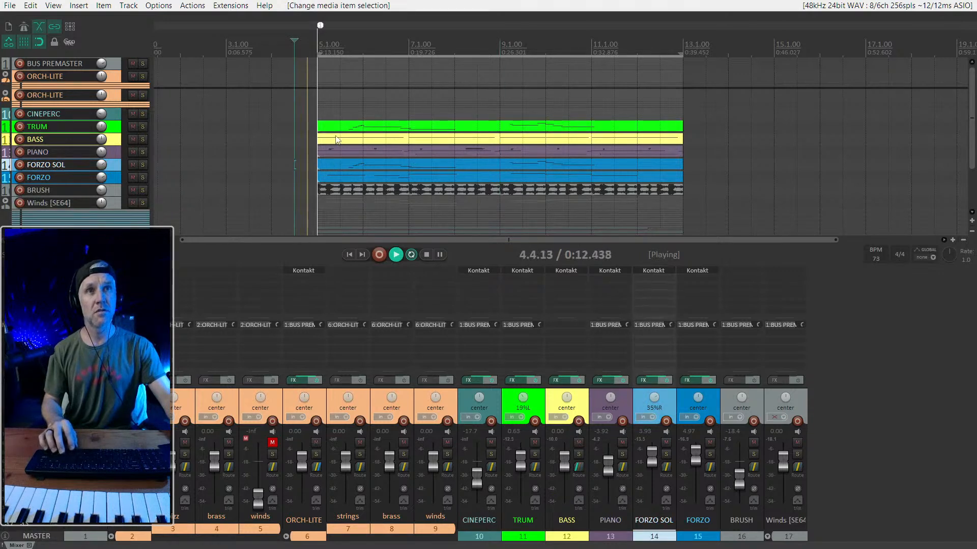
{"action": "key", "text": "space"}
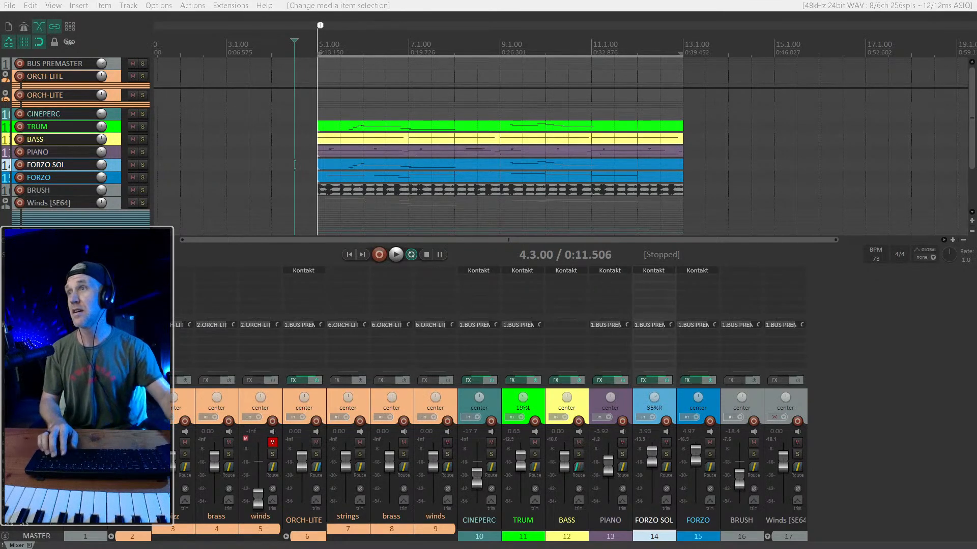
{"action": "key", "text": "ctrl+alt+r"}
{"action": "left_click", "coordinate": [395, 45]}
{"action": "left_click", "coordinate": [378, 67]}
{"action": "double_click", "coordinate": [317, 104]}
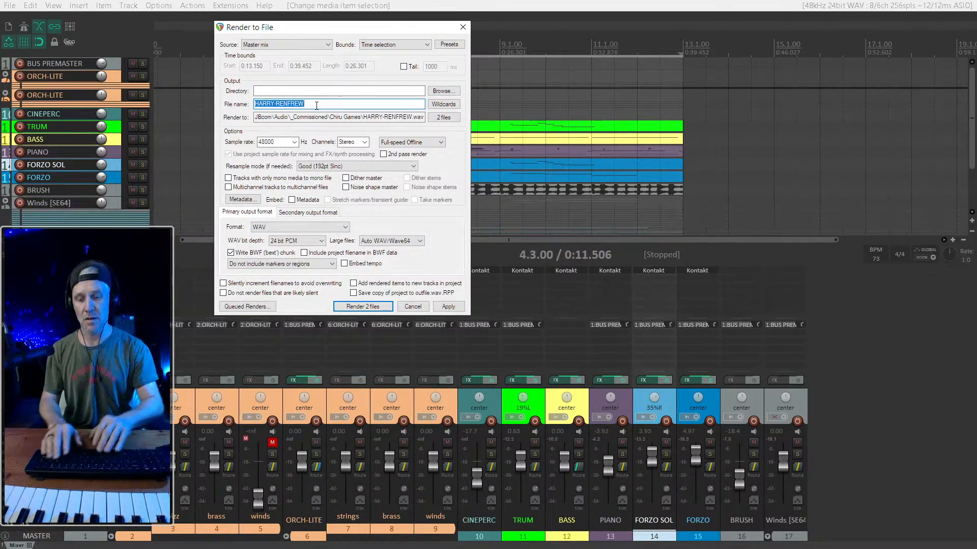
{"action": "type", "text": "231020-"}
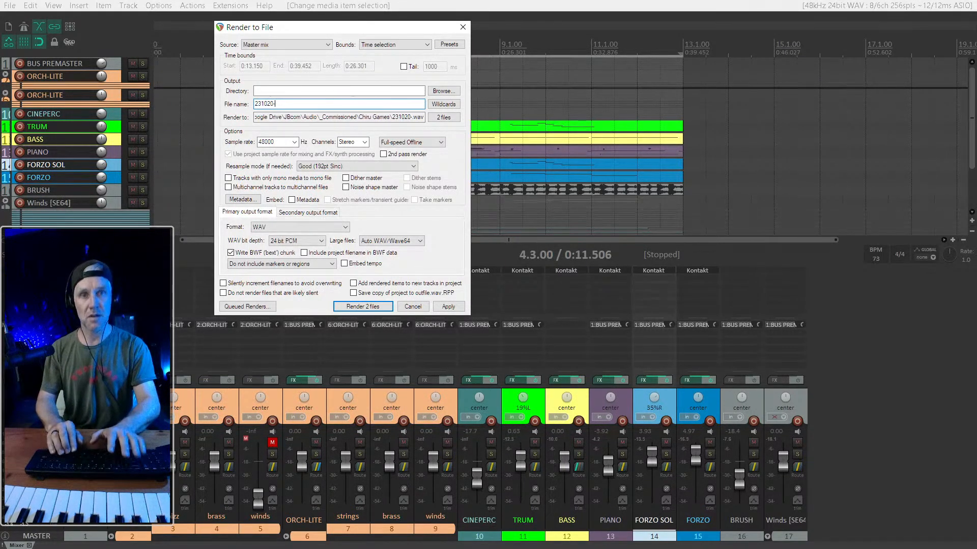
{"action": "type", "text": "enfrew"}
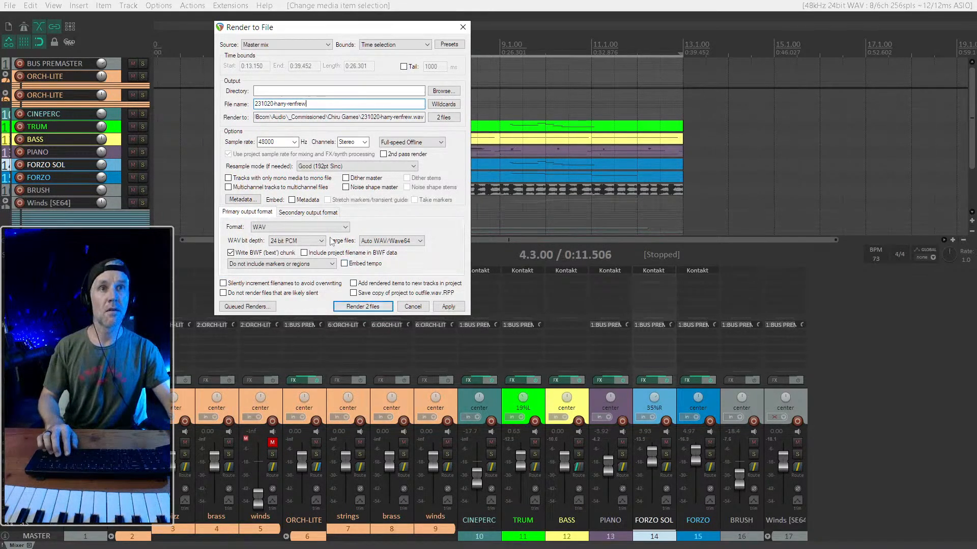
- Choose MP3 as the primary output format and WAV as the secondary one, and render the 2 files
{"action": "left_click", "coordinate": [312, 227]}
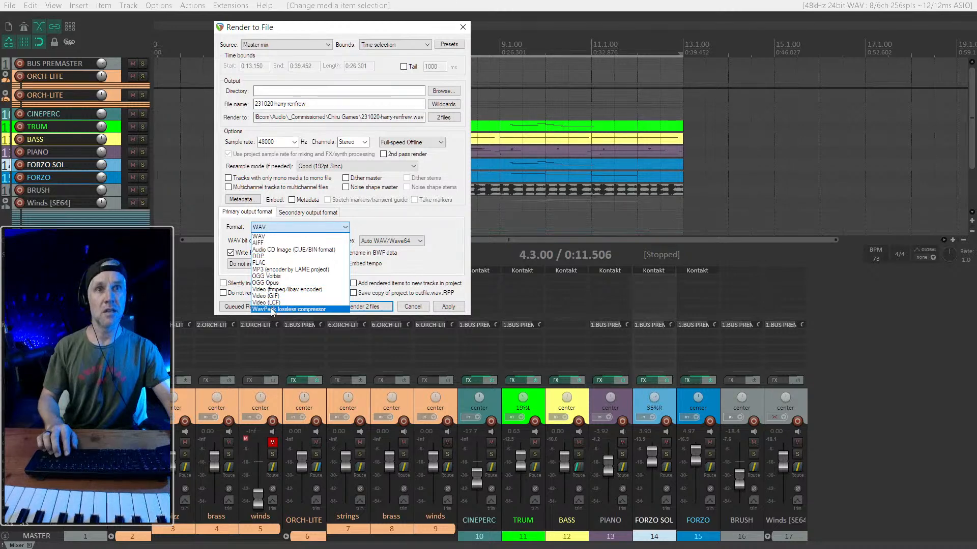
{"action": "left_click", "coordinate": [290, 270]}
{"action": "left_click", "coordinate": [295, 213]}
{"action": "left_click", "coordinate": [283, 227]}
{"action": "left_click", "coordinate": [277, 234]}
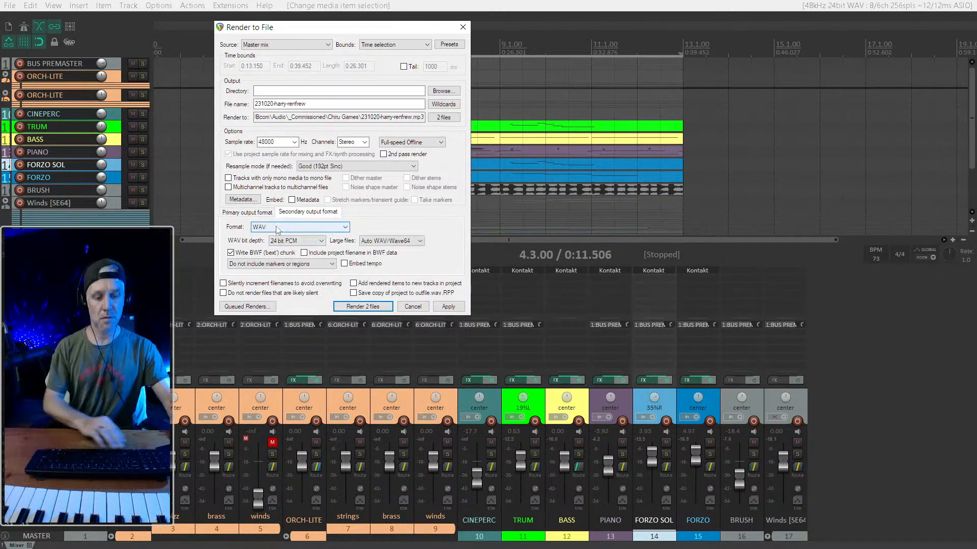
{"action": "scroll", "coordinate": [277, 228], "scroll_direction": "up", "scroll_amount": 1}
{"action": "left_click", "coordinate": [265, 214]}
{"action": "left_click", "coordinate": [296, 266]}
{"action": "left_click", "coordinate": [341, 303]}
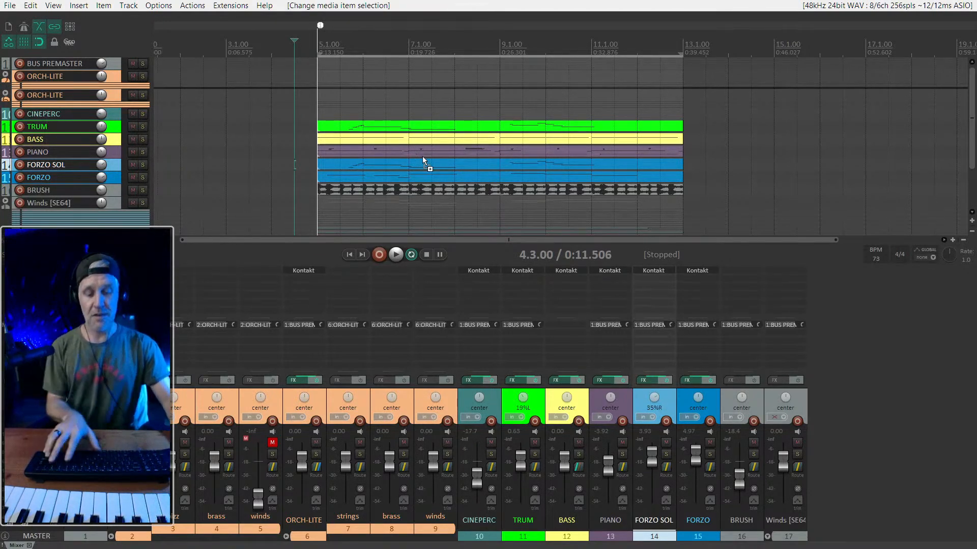
- Hide the mixer and place the edit cursor at 5.3.00 on the TRUM track
{"action": "key", "text": "ctrl+m"}
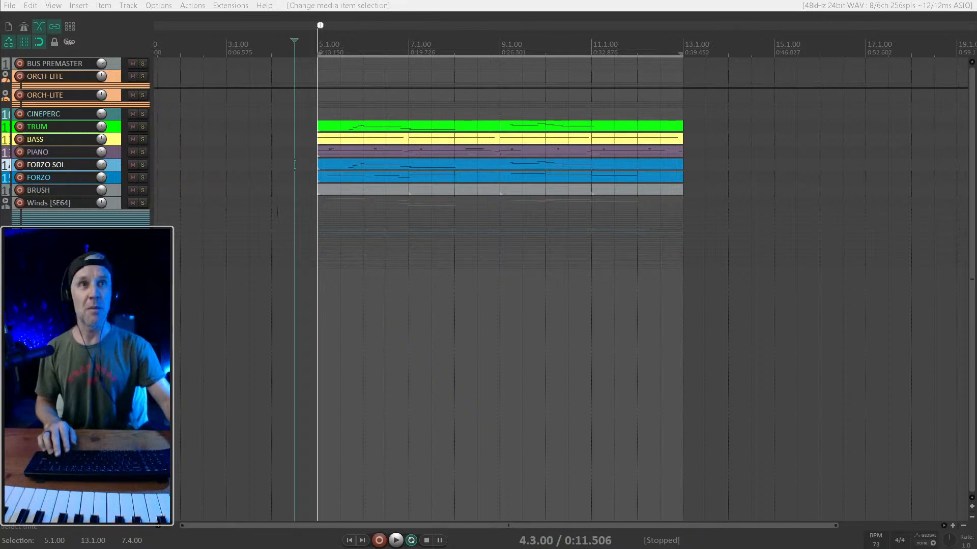
{"action": "scroll", "coordinate": [288, 198], "scroll_direction": "up", "scroll_amount": 2}
{"action": "scroll", "coordinate": [324, 184], "scroll_direction": "down", "scroll_amount": 1}
{"action": "left_click", "coordinate": [380, 127]}
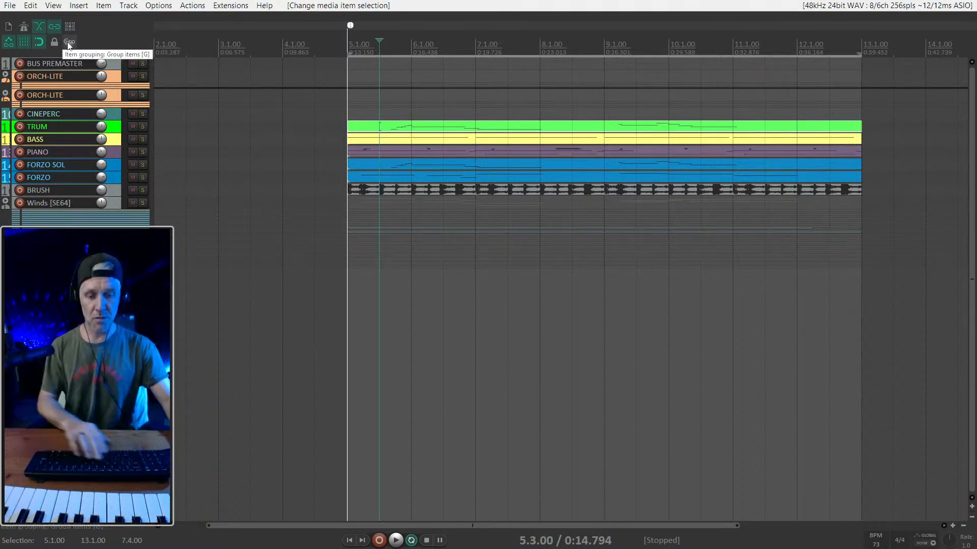
- Leave full-screen view and start saving the project under a new name in the Chiru Games folder
{"action": "key", "text": "F11"}
{"action": "left_click", "coordinate": [9, 18]}
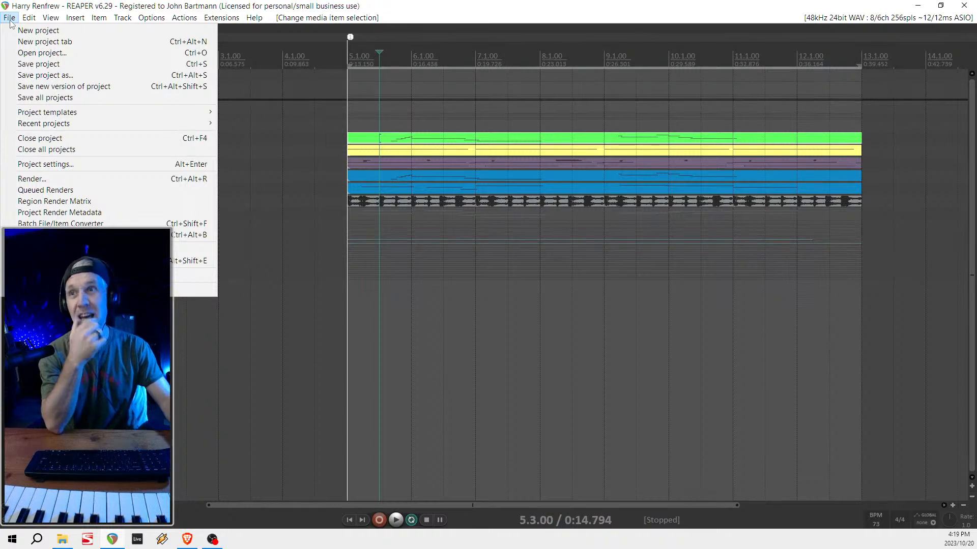
{"action": "mouse_move", "coordinate": [112, 108]}
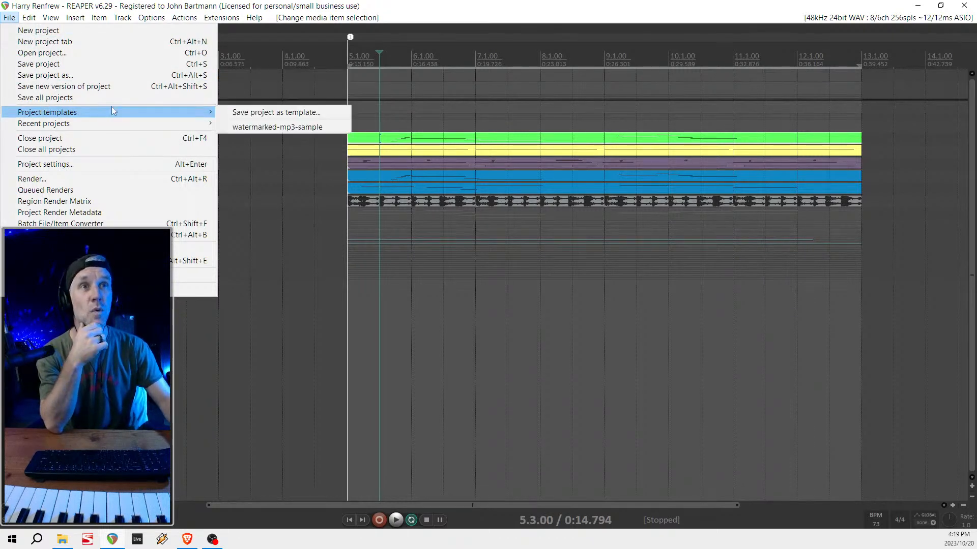
{"action": "left_click", "coordinate": [62, 79]}
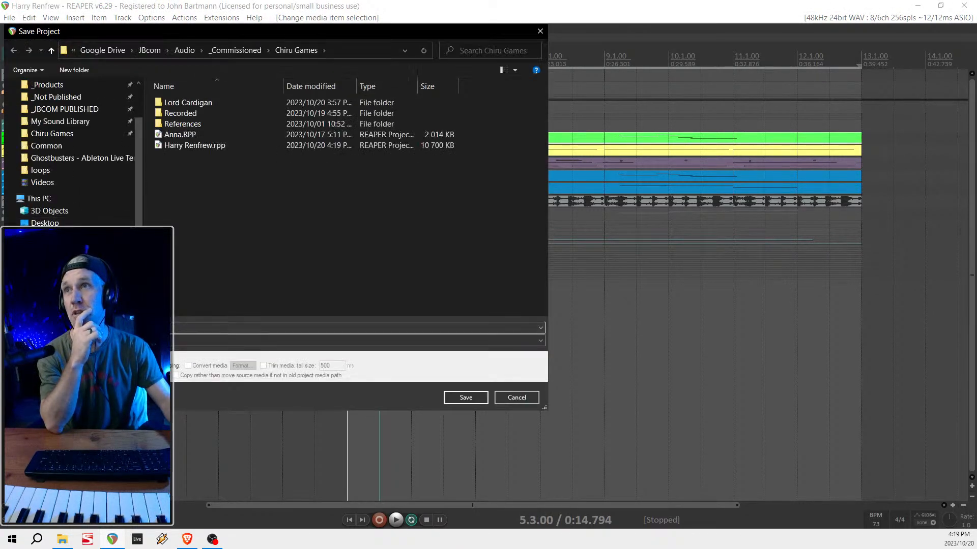
- Switch to the browser, open the Music board in Miro and read the leitmotif inspirations for each character
{"action": "key", "text": "alt+Tab"}
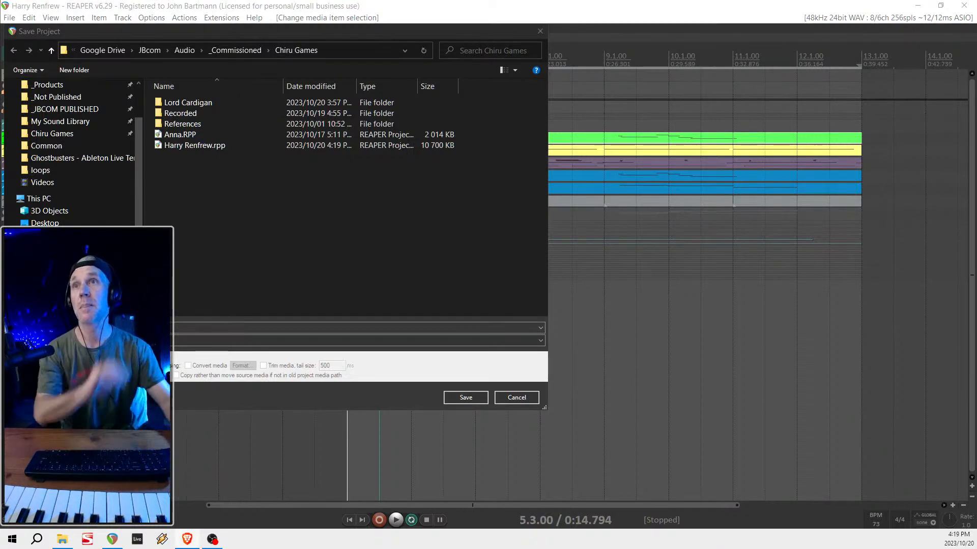
{"action": "left_click_drag", "start_coordinate": [0, 44], "coordinate": [465, 1]}
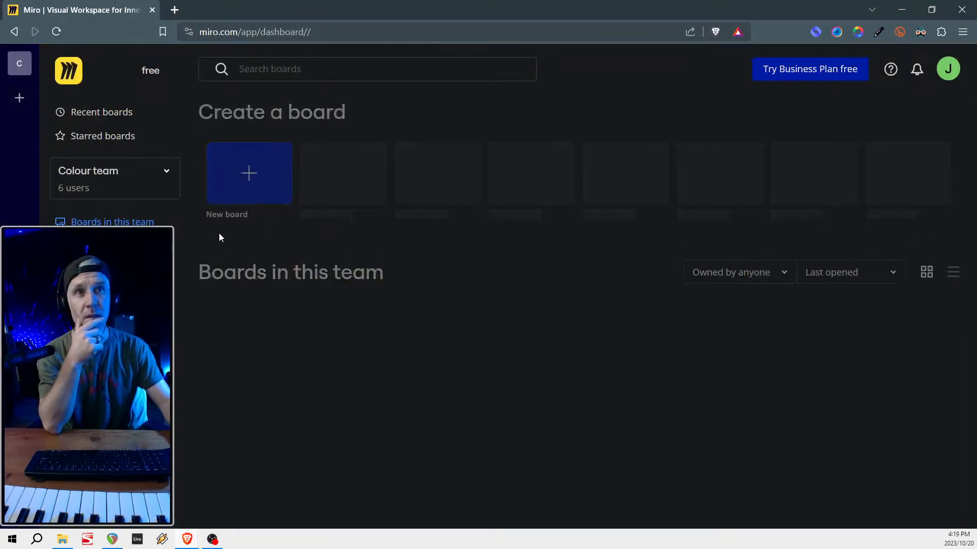
{"action": "left_click", "coordinate": [260, 384]}
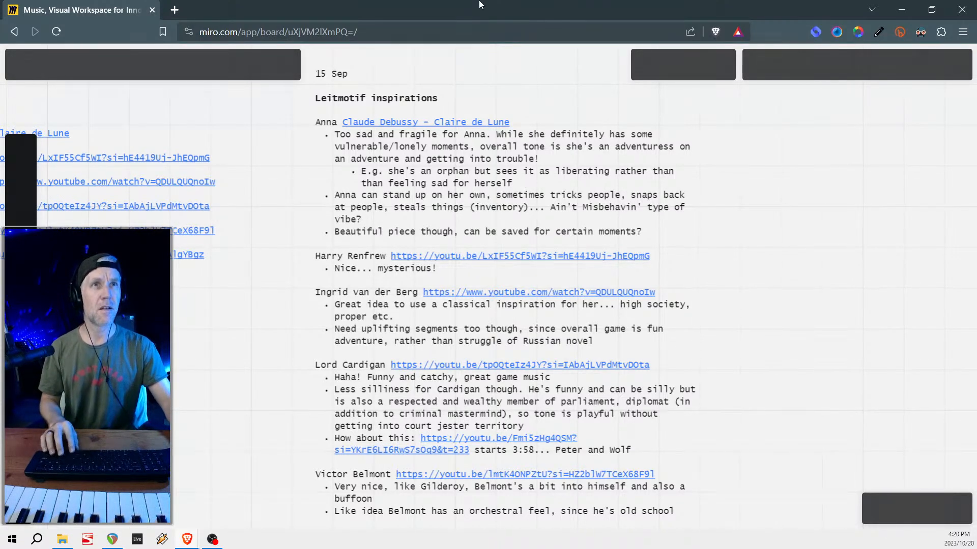
{"action": "left_click", "coordinate": [400, 397]}
{"action": "scroll", "coordinate": [400, 397], "scroll_direction": "up", "scroll_amount": 5}
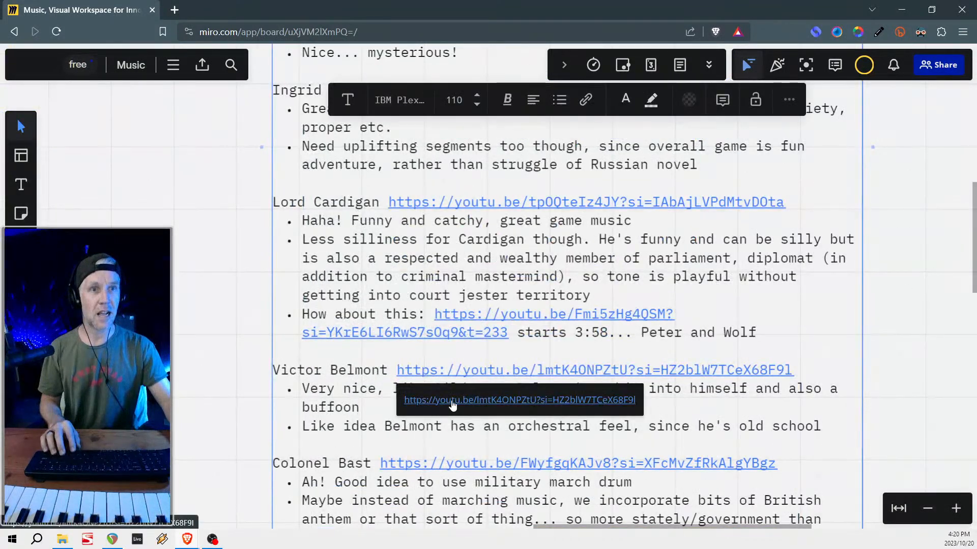
- Play the Gilderoy Lockhart reference video linked for Victor Belmont and check it against the notes on the Miro board
{"action": "left_click", "coordinate": [452, 404]}
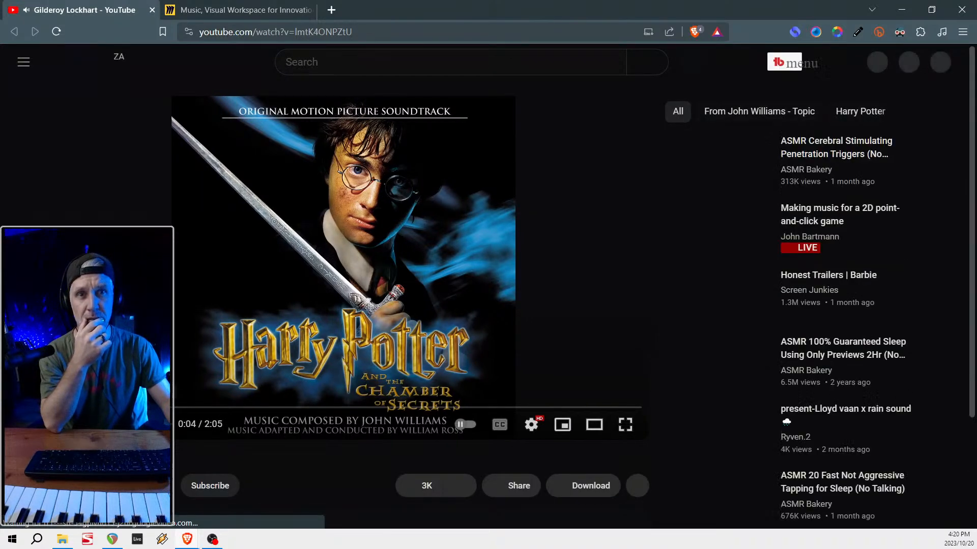
{"action": "scroll", "coordinate": [489, 305], "scroll_direction": "down", "scroll_amount": 3}
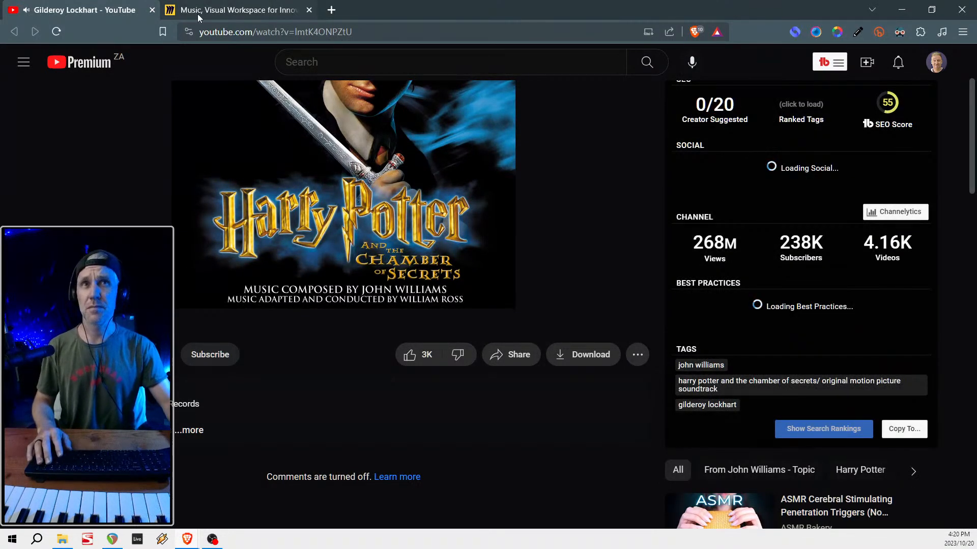
{"action": "left_click", "coordinate": [239, 15]}
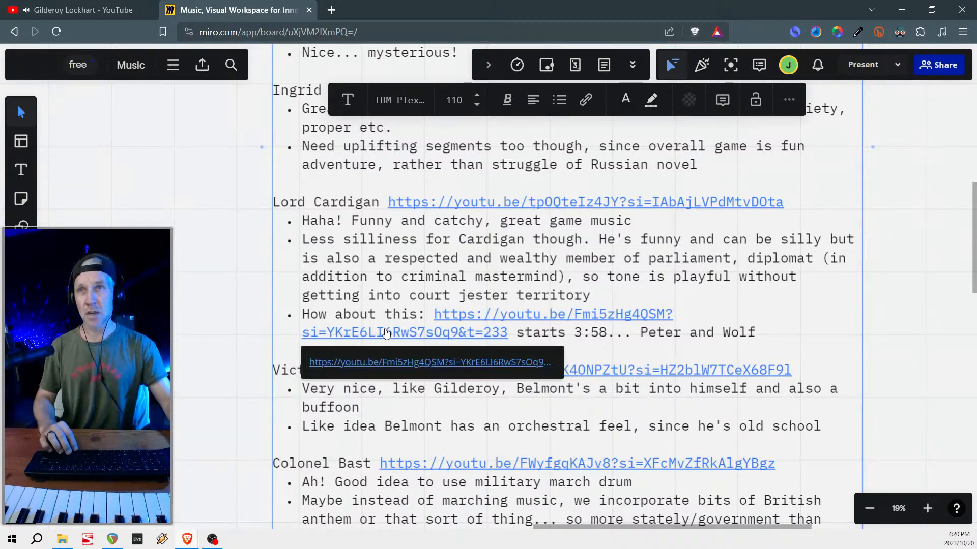
{"action": "left_click", "coordinate": [92, 11]}
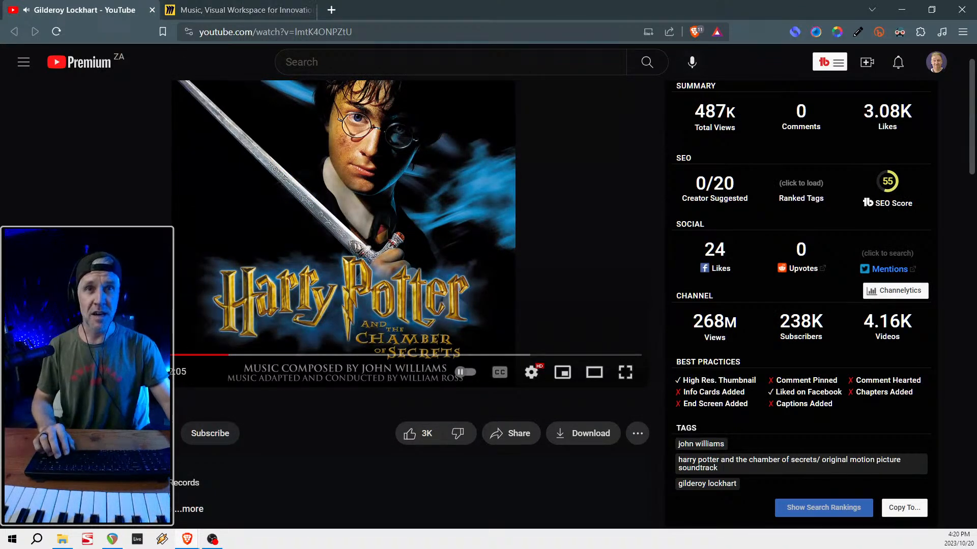
{"action": "left_click", "coordinate": [46, 355]}
{"action": "left_click", "coordinate": [60, 372]}
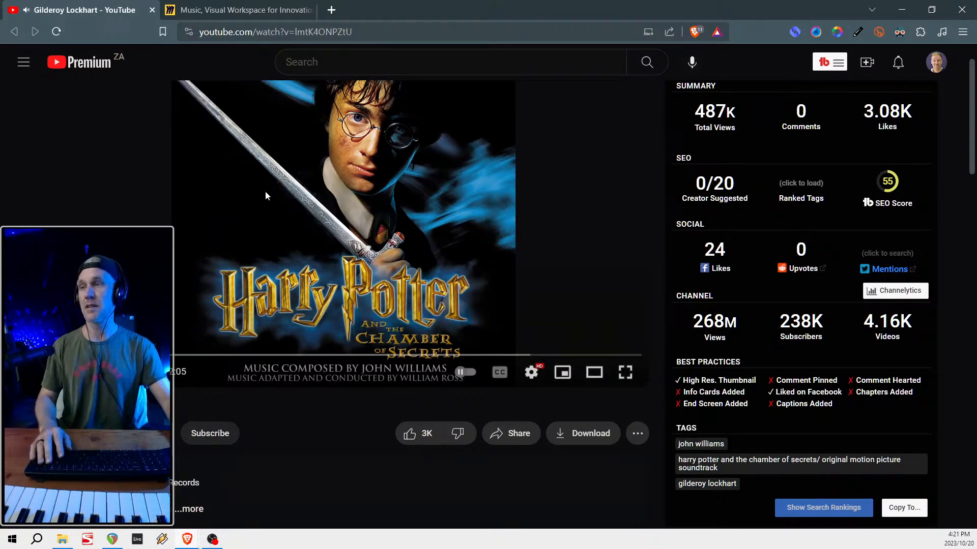
{"action": "left_click", "coordinate": [224, 11]}
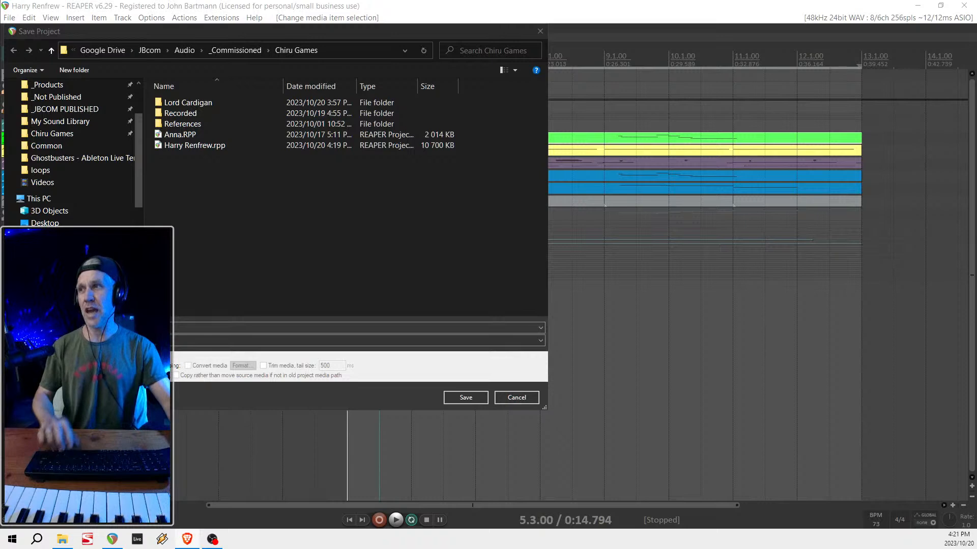
- Save the project as Victor Belmont in the Chiru Games folder
{"action": "left_click", "coordinate": [259, 197]}
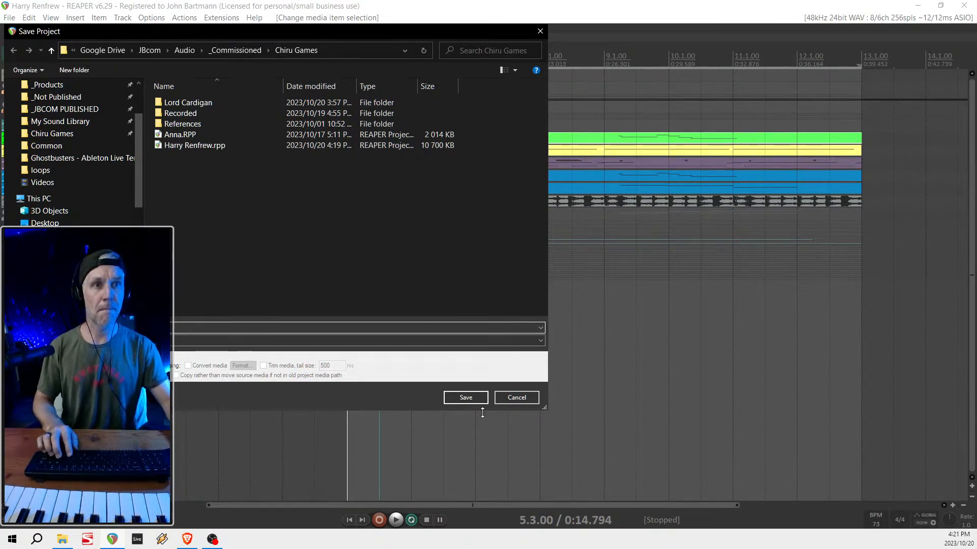
{"action": "left_click", "coordinate": [468, 398]}
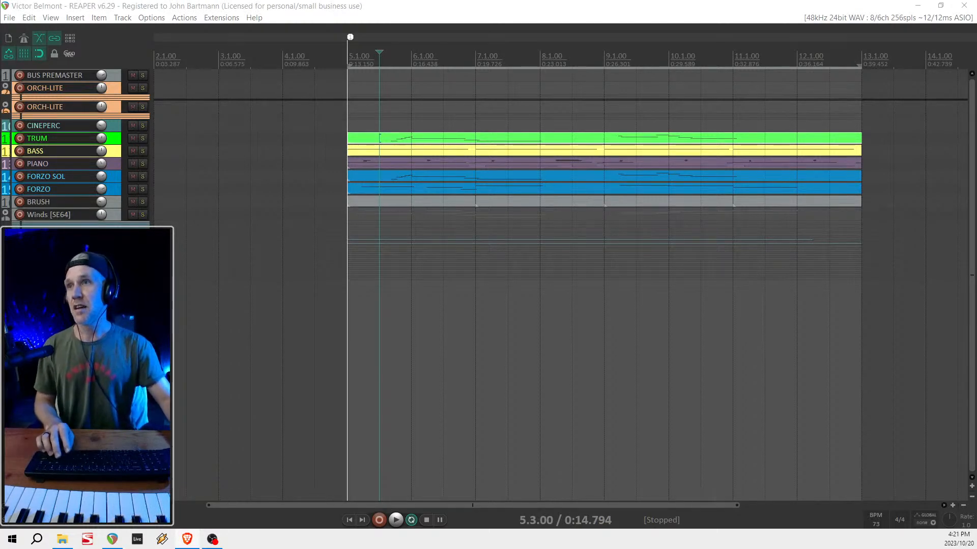
{"action": "key", "text": "alt+Tab"}
- Return the project window to full-screen view and delete the BRUSH track
{"action": "scroll", "coordinate": [539, 203], "scroll_direction": "down", "scroll_amount": 2}
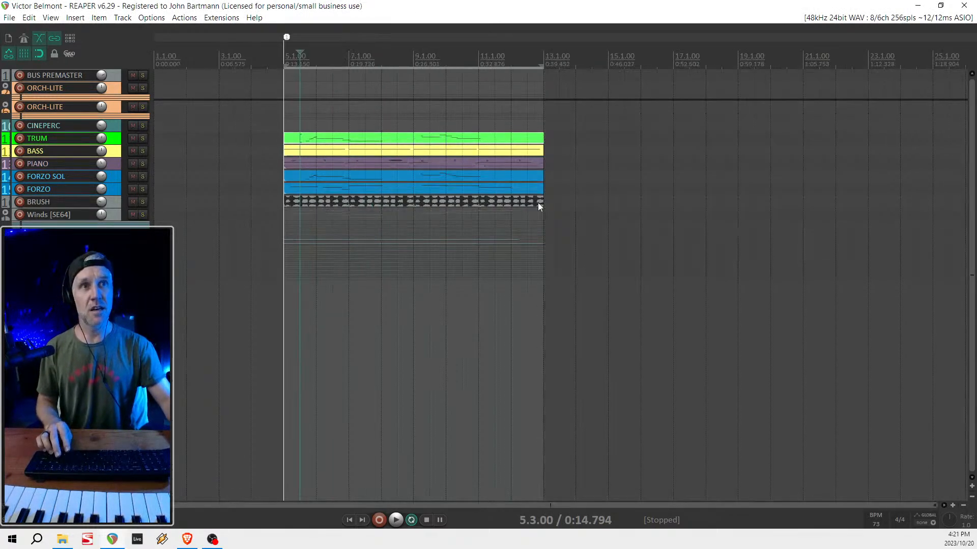
{"action": "scroll", "coordinate": [538, 202], "scroll_direction": "down", "scroll_amount": 1}
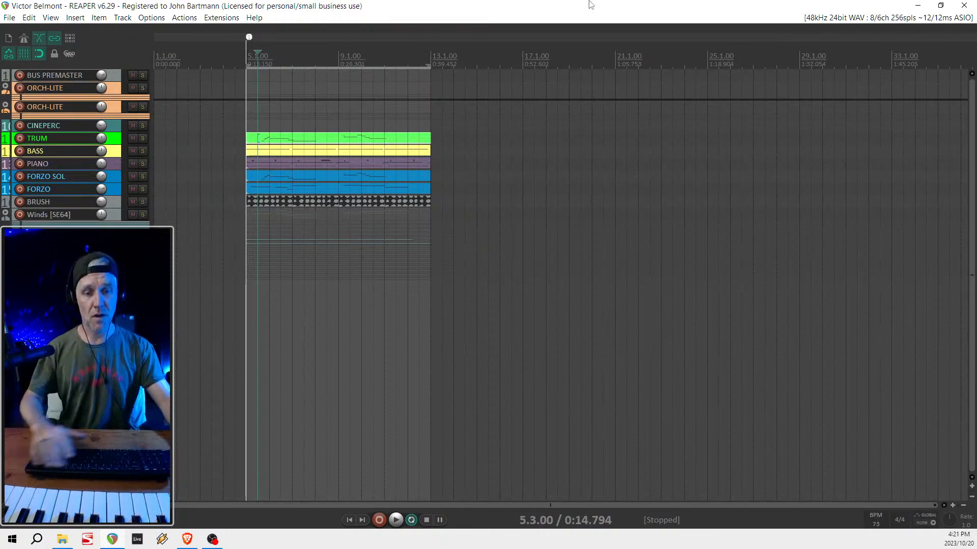
{"action": "key", "text": "F11"}
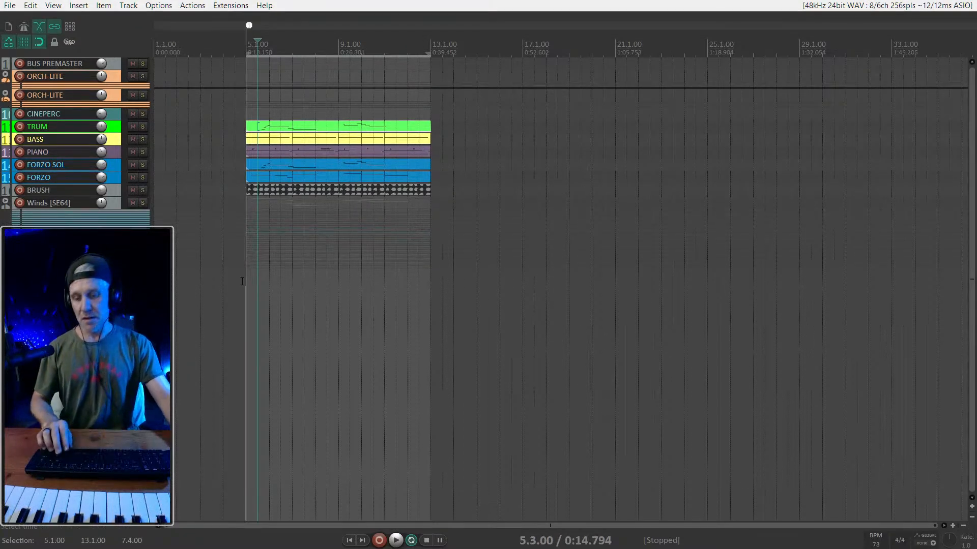
{"action": "key", "text": "minus"}
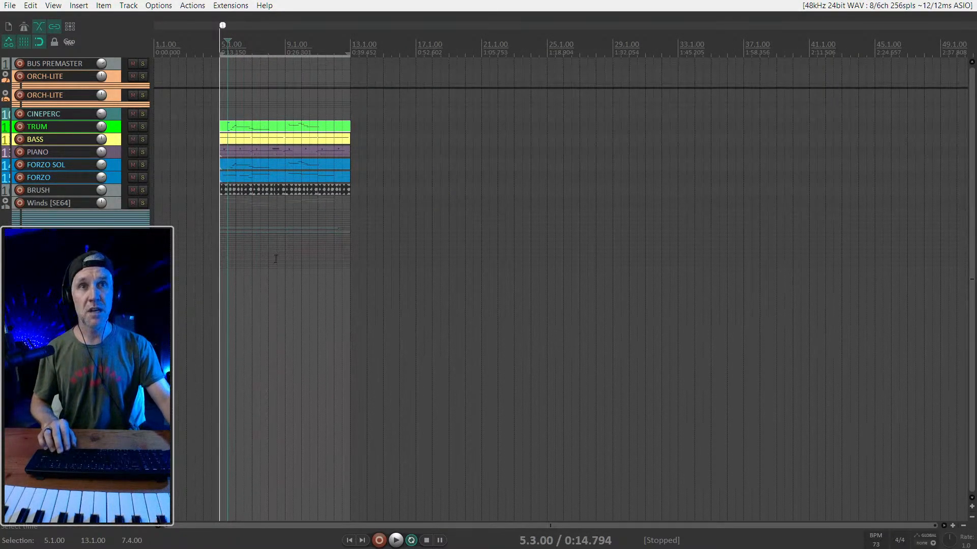
{"action": "left_click", "coordinate": [113, 187]}
{"action": "key", "text": "Delete"}
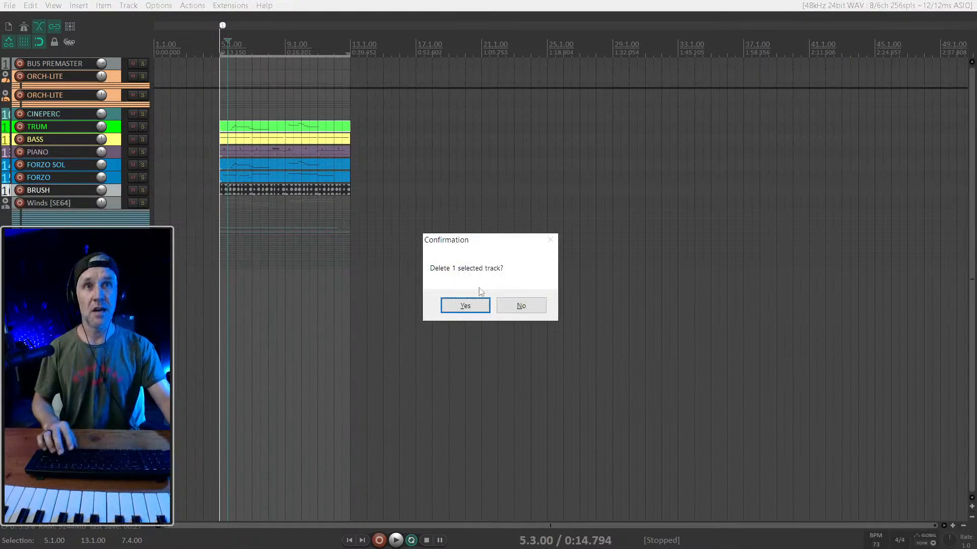
{"action": "key", "text": "Return"}
{"action": "scroll", "coordinate": [246, 163], "scroll_direction": "up", "scroll_amount": 2}
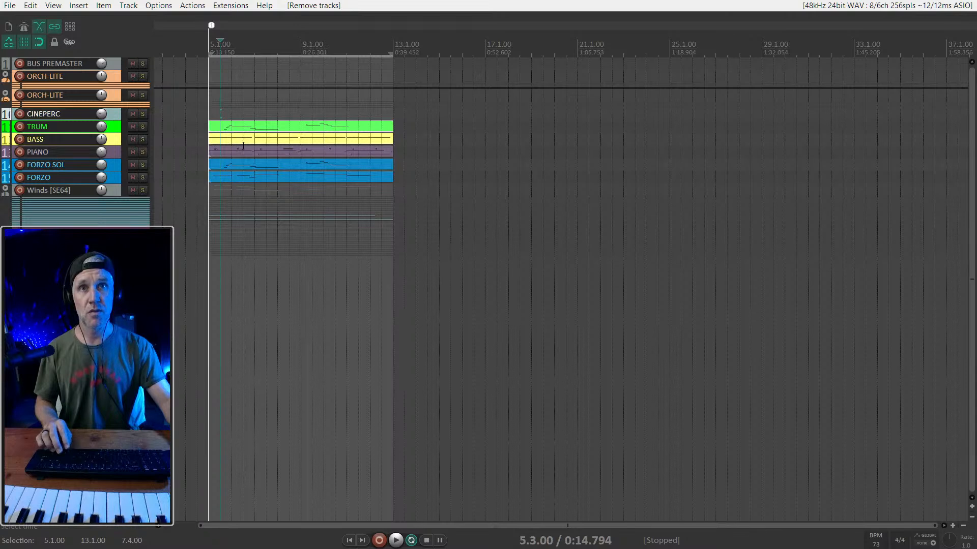
- Expand both ORCH-LITE folders and arm the strings track in the second one for recording
{"action": "left_click", "coordinate": [4, 78]}
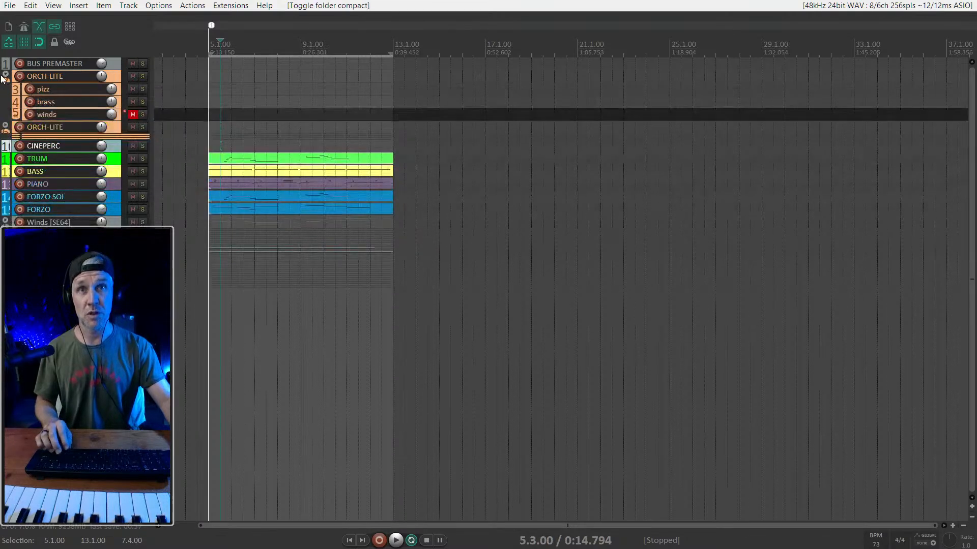
{"action": "left_click", "coordinate": [5, 128]}
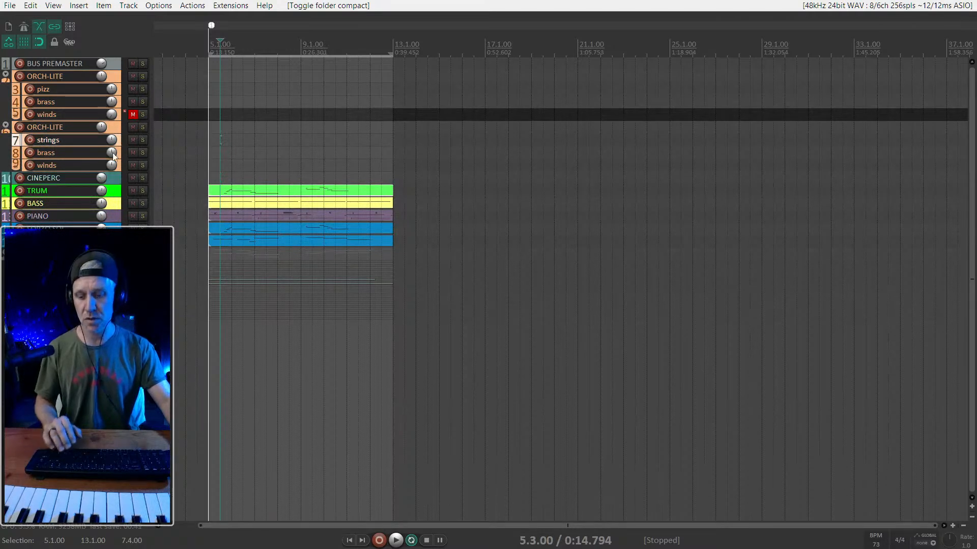
{"action": "key", "text": "F7"}
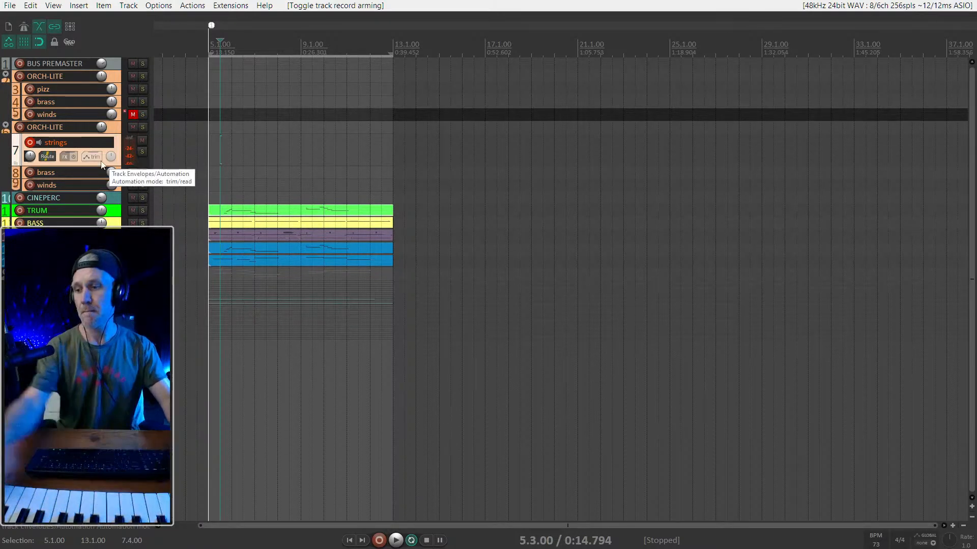
- Open Kontakt on the second ORCH-LITE folder, expand String Ensemble Essential, hide the library browser and move the window clear of the arrangement
{"action": "key", "text": "ctrl+m"}
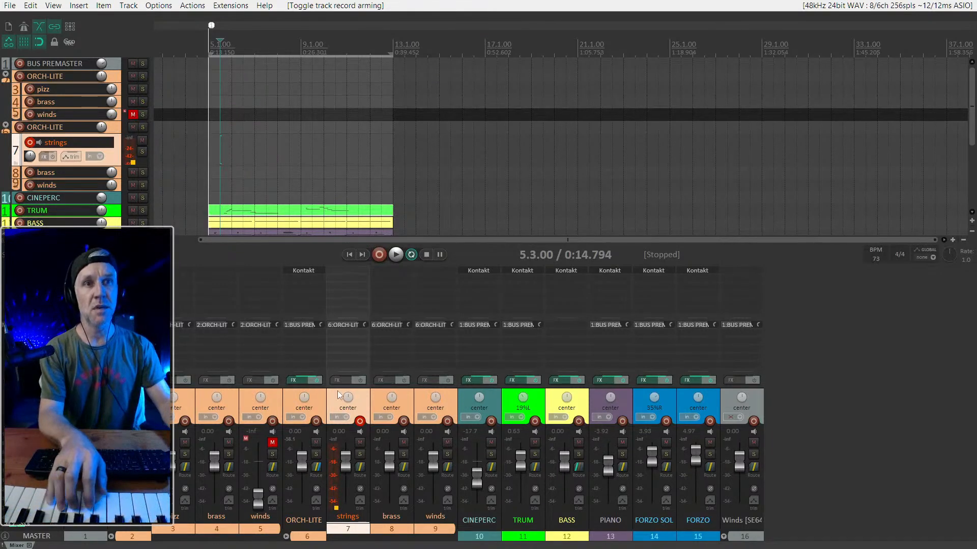
{"action": "scroll", "coordinate": [154, 153], "scroll_direction": "down", "scroll_amount": 1}
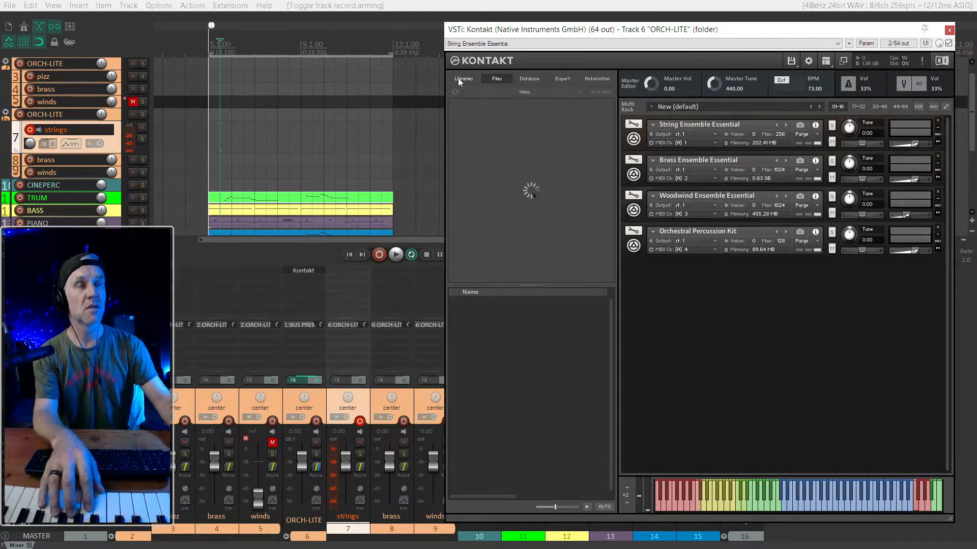
{"action": "left_click", "coordinate": [635, 133]}
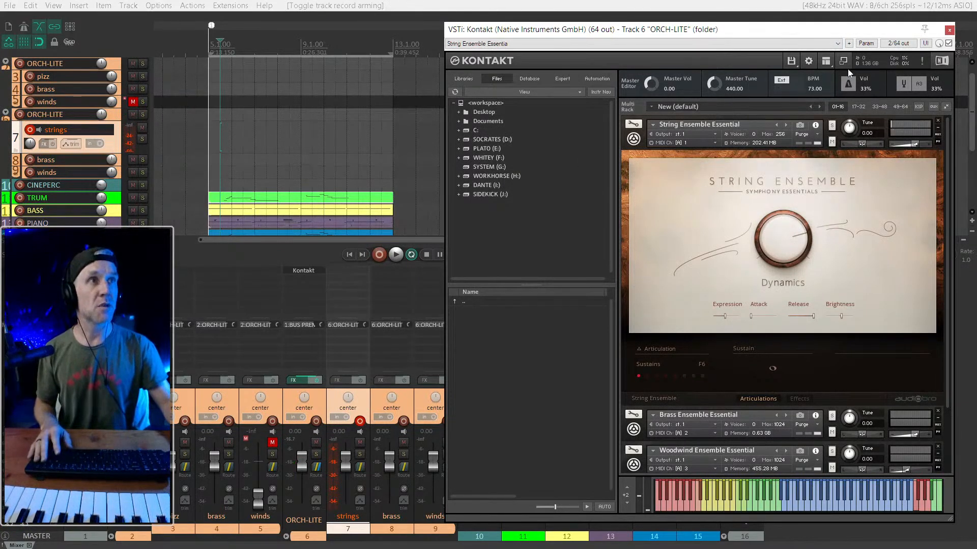
{"action": "left_click", "coordinate": [826, 61]}
{"action": "left_click", "coordinate": [827, 68]}
{"action": "left_click_drag", "start_coordinate": [715, 33], "coordinate": [914, 14]}
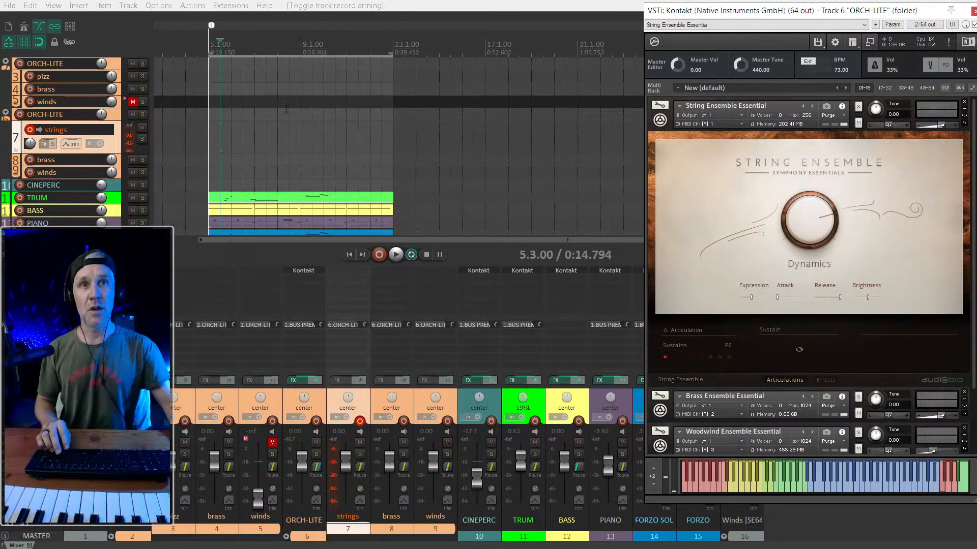
- Delete all the old theme's media items between bars 5 and 13
{"action": "scroll", "coordinate": [294, 152], "scroll_direction": "down", "scroll_amount": 3}
{"action": "left_click_drag", "start_coordinate": [218, 112], "coordinate": [345, 187]}
{"action": "key", "text": "Delete"}
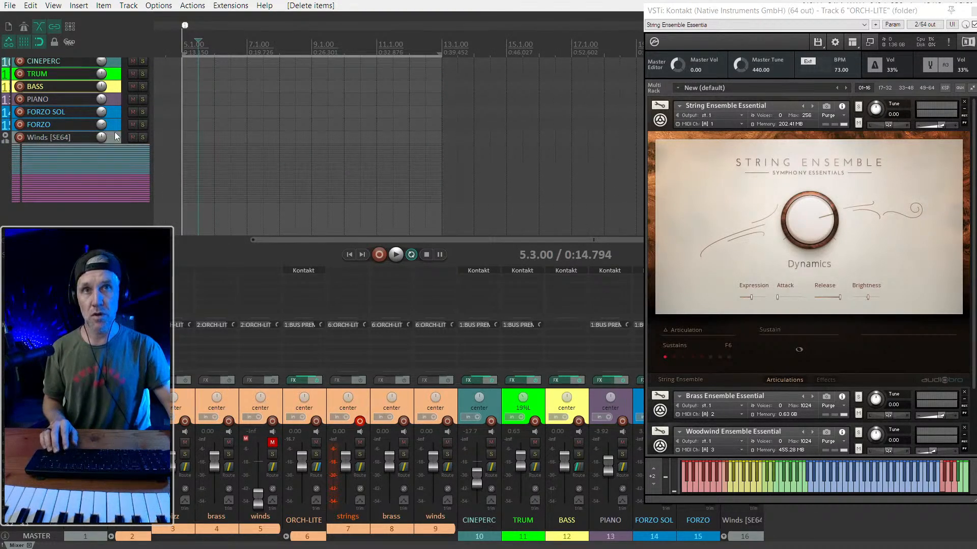
- Expand the Winds [SE64] folder, hide the last fourteen shown tracks from track panel and mixer via the Track Manager, and close the mixer
{"action": "left_click", "coordinate": [5, 138]}
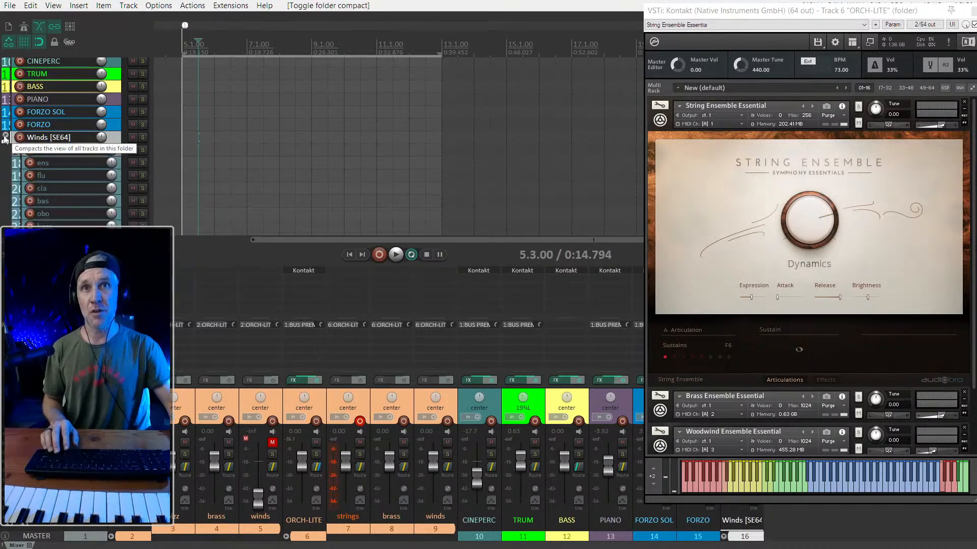
{"action": "key", "text": "ctrl+alt+t"}
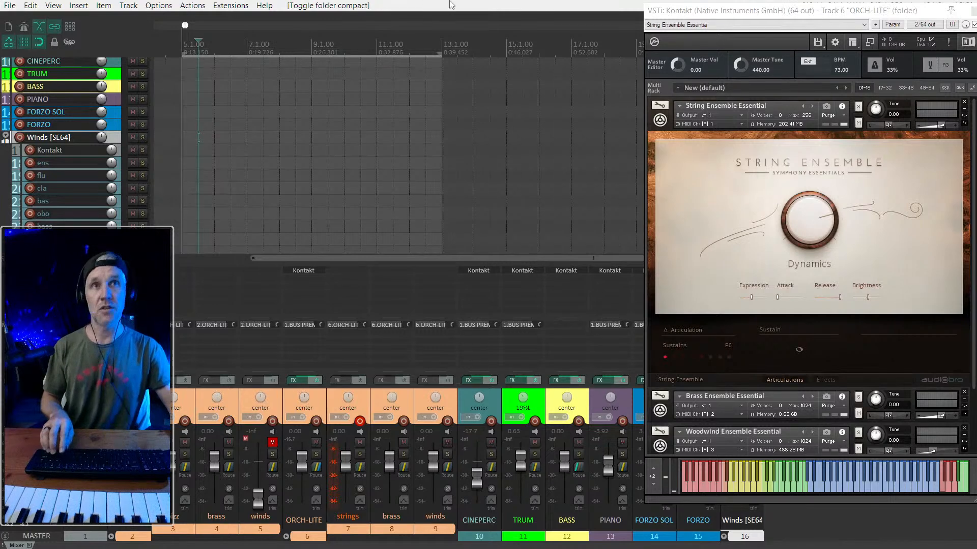
{"action": "key", "text": "ctrl+alt+t"}
{"action": "key", "text": "ctrl+alt+m"}
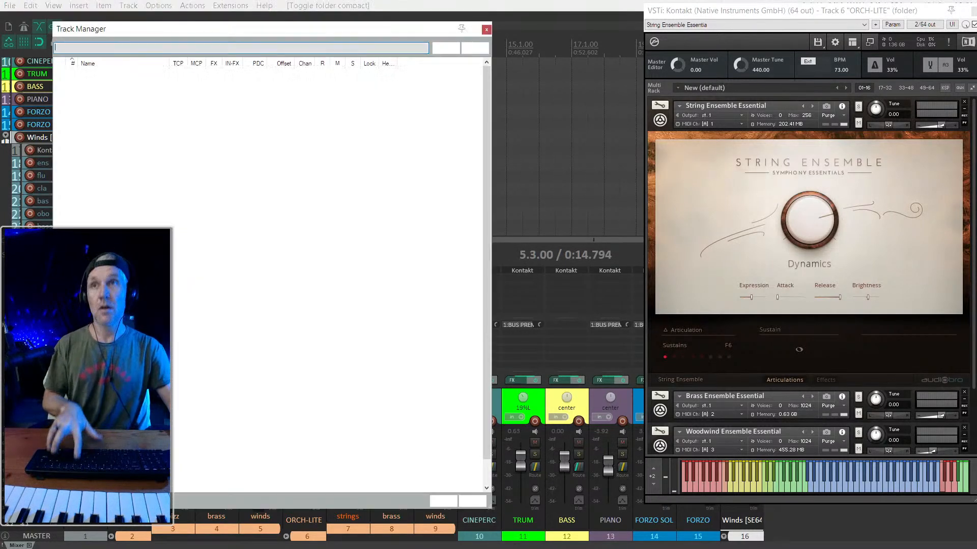
{"action": "scroll", "coordinate": [174, 340], "scroll_direction": "down", "scroll_amount": 1}
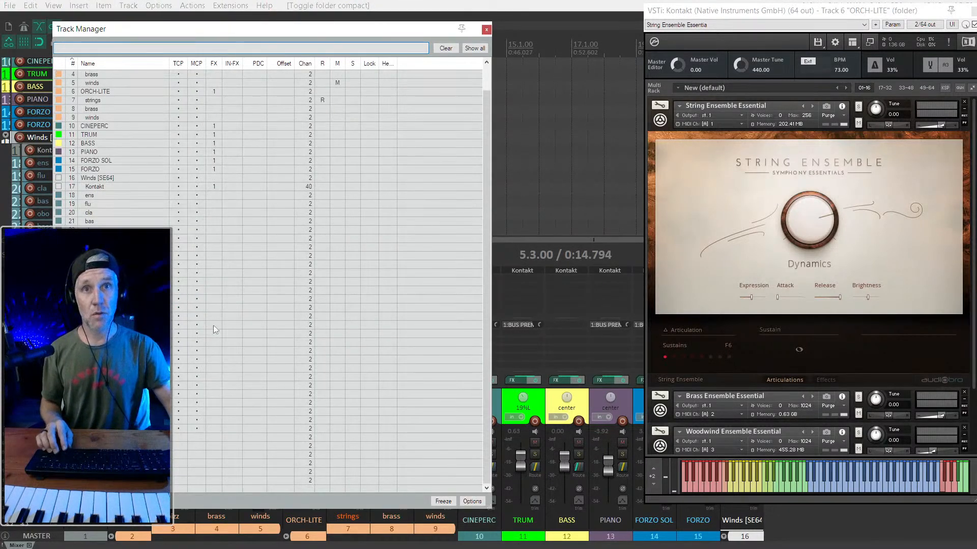
{"action": "left_click_drag", "start_coordinate": [198, 318], "coordinate": [200, 433]}
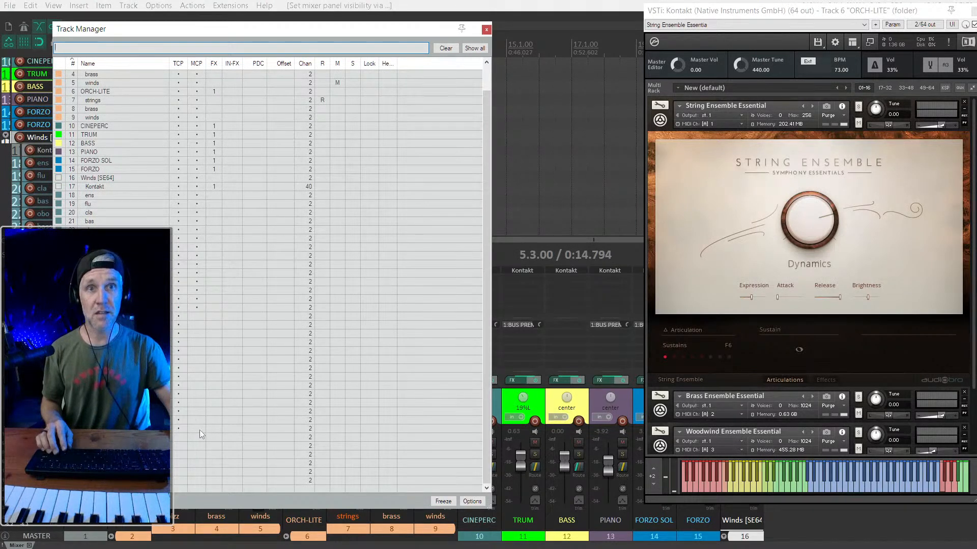
{"action": "left_click_drag", "start_coordinate": [180, 317], "coordinate": [180, 434]}
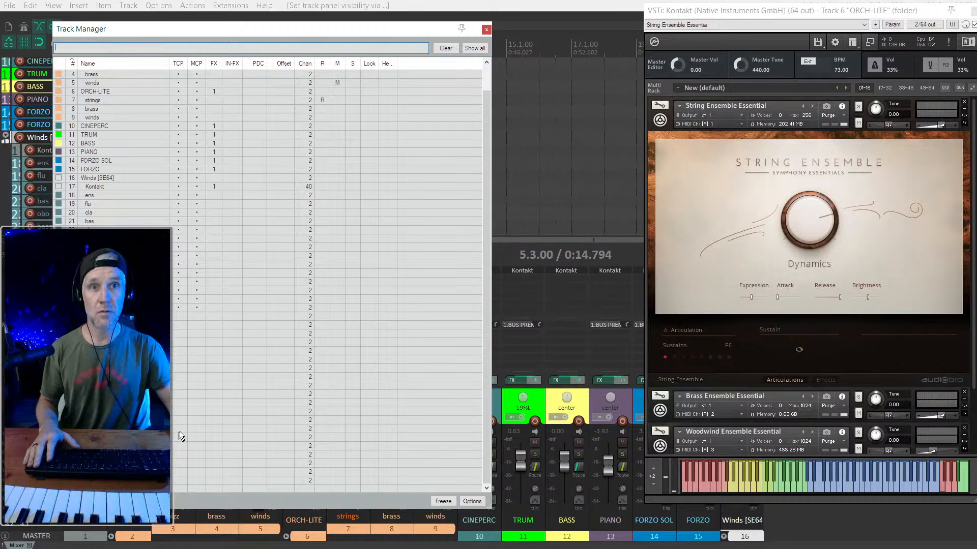
{"action": "key", "text": "Escape"}
{"action": "key", "text": "ctrl+m"}
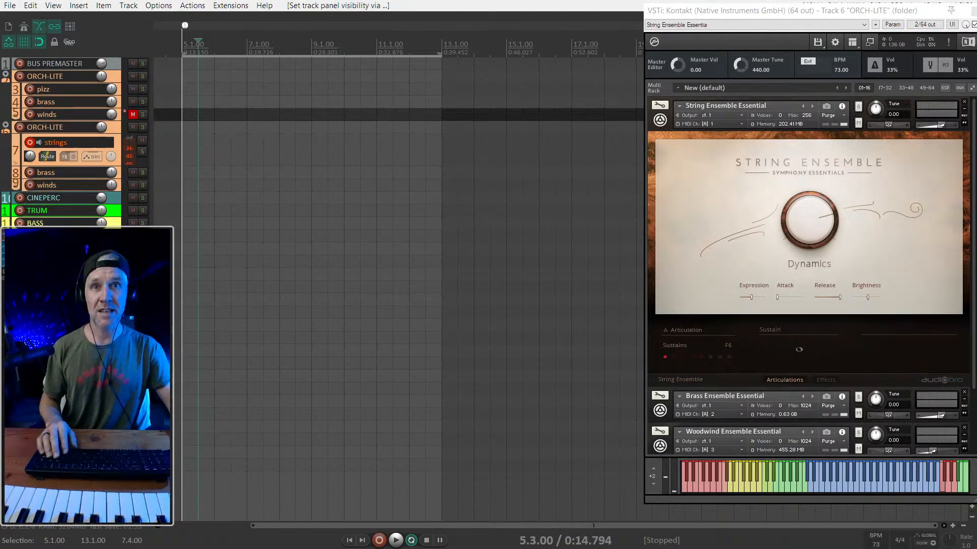
- Arm a track in the Winds [SE64] folder, audition it in solo and clear the solo
{"action": "left_click", "coordinate": [20, 300]}
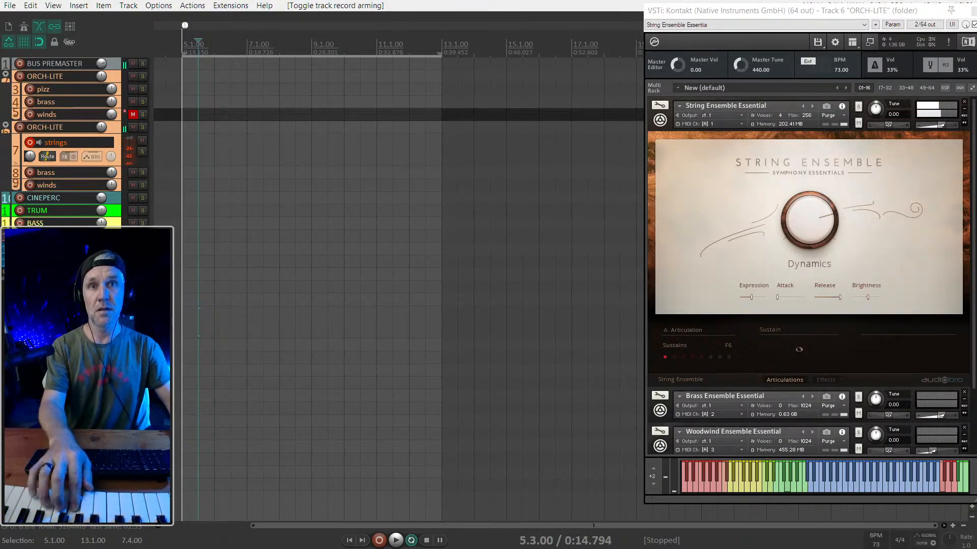
{"action": "key", "text": "F6"}
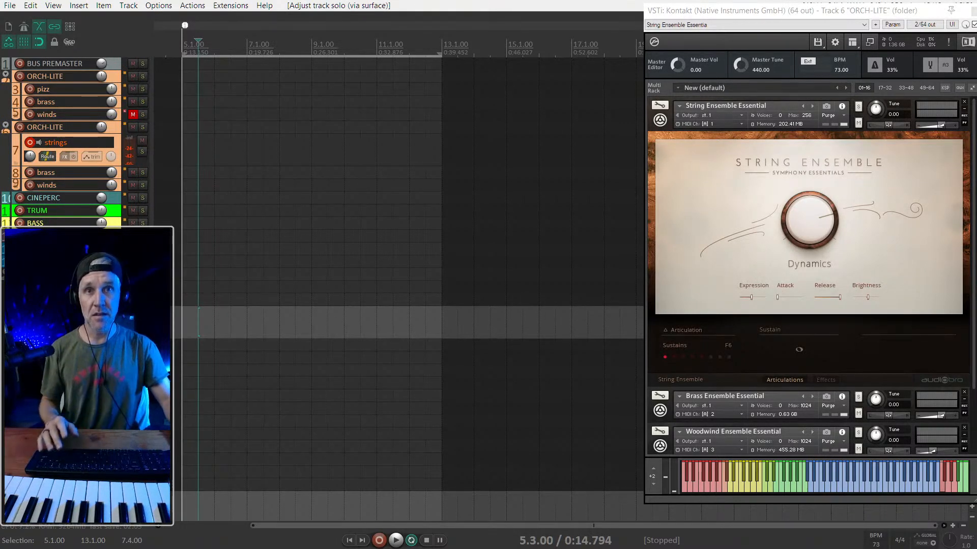
{"action": "key", "text": "F7"}
{"action": "left_click", "coordinate": [143, 312]}
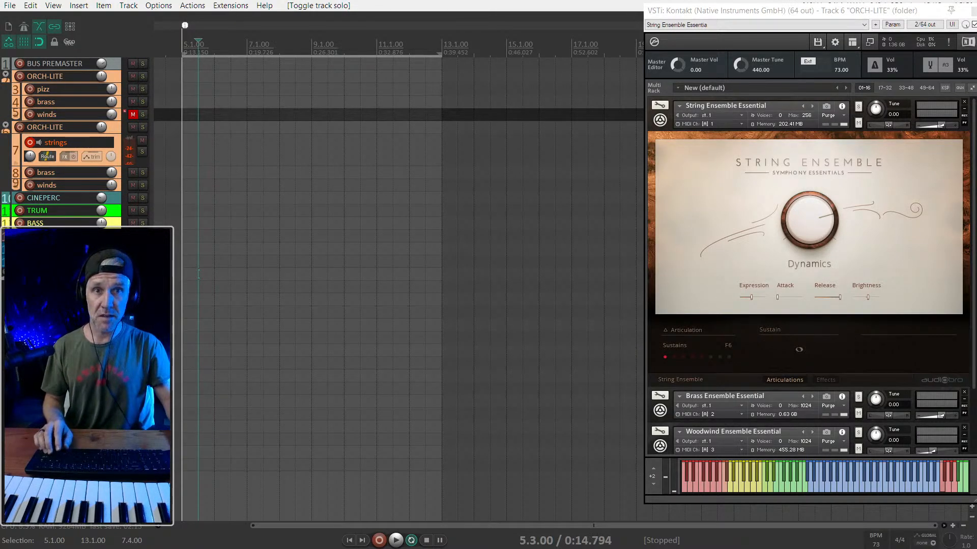
- Return the edit cursor to the project start, audition the String Ensemble articulations and choose Spiccato
{"action": "key", "text": "Home"}
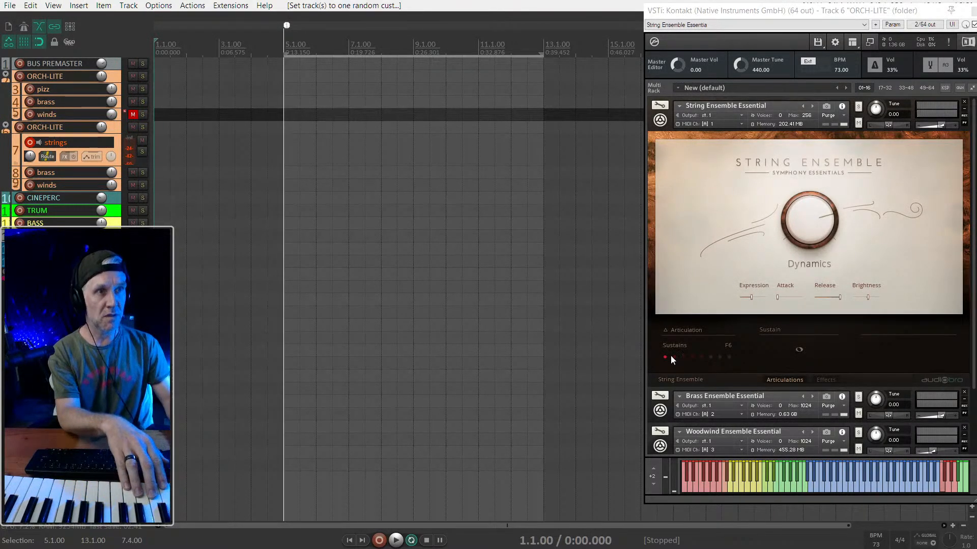
{"action": "left_click", "coordinate": [683, 358]}
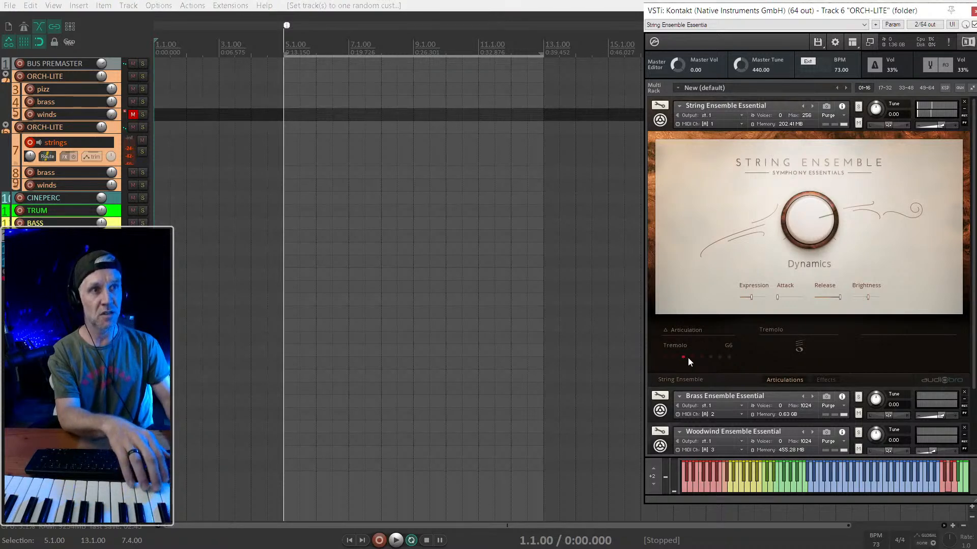
{"action": "left_click", "coordinate": [692, 357]}
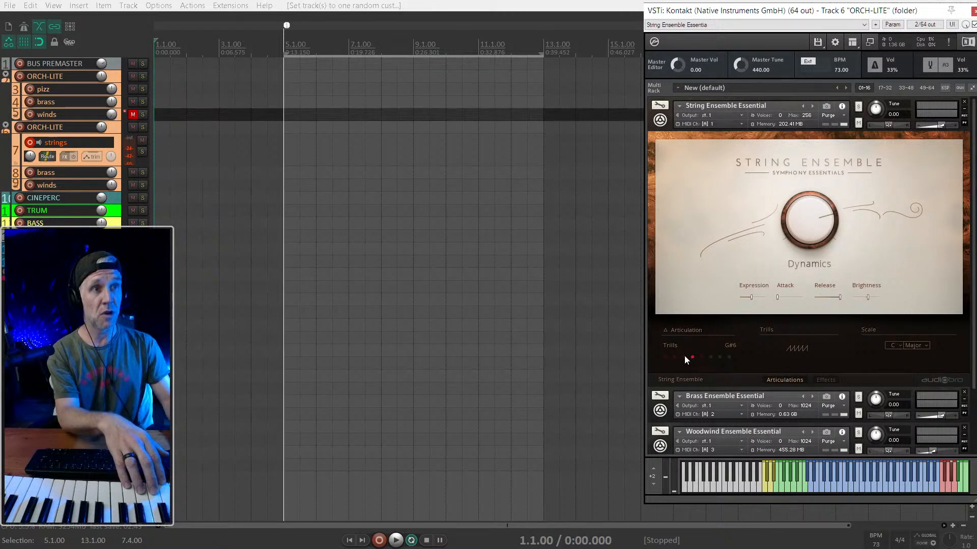
{"action": "left_click", "coordinate": [702, 357]}
{"action": "left_click", "coordinate": [711, 358]}
{"action": "left_click", "coordinate": [720, 357]}
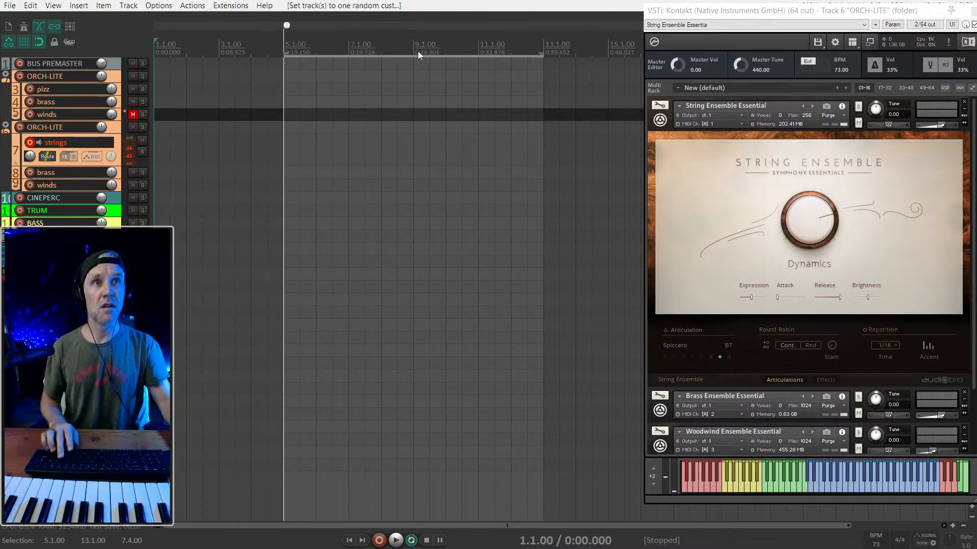
- Tap in a project tempo of 93 BPM
{"action": "left_click", "coordinate": [882, 542]}
{"action": "left_click", "coordinate": [881, 541]}
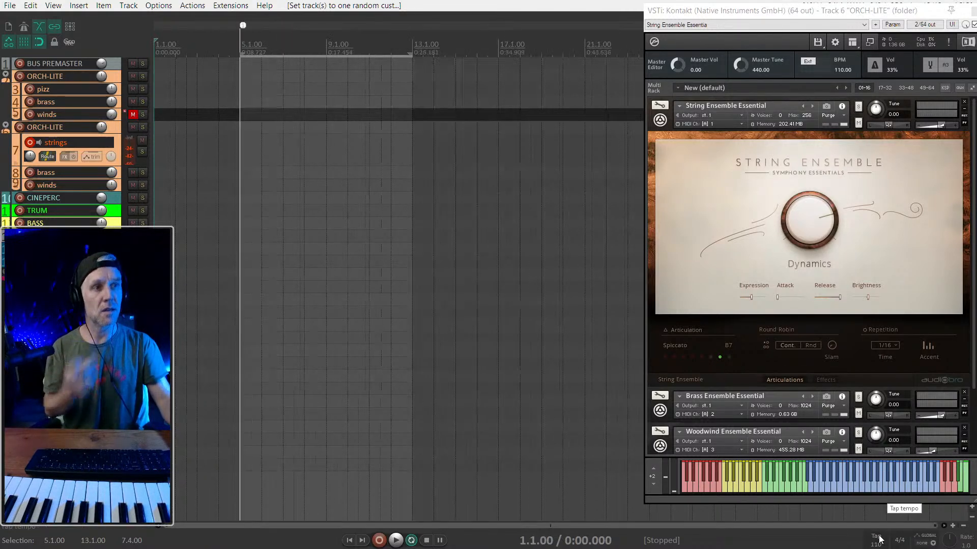
{"action": "left_click", "coordinate": [881, 542]}
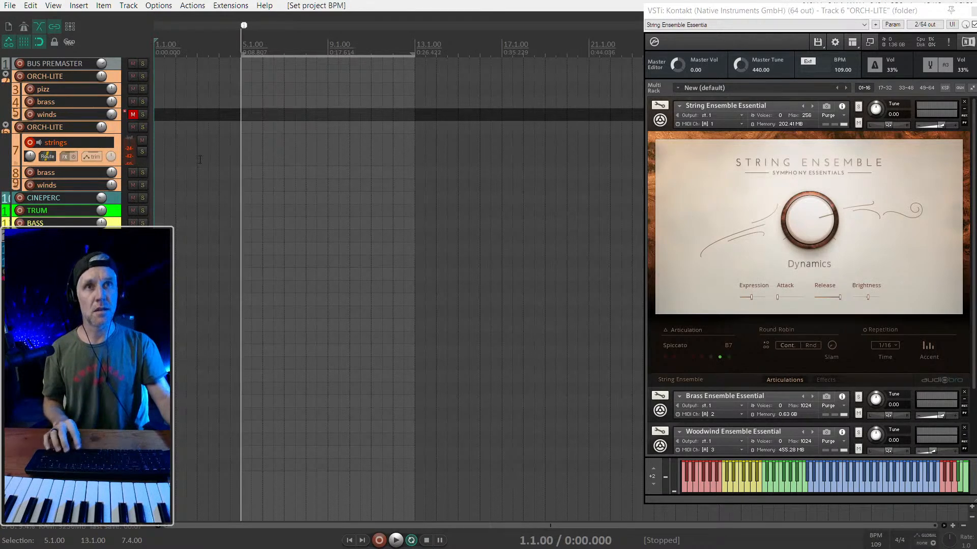
{"action": "left_click", "coordinate": [870, 539]}
{"action": "left_click", "coordinate": [871, 538]}
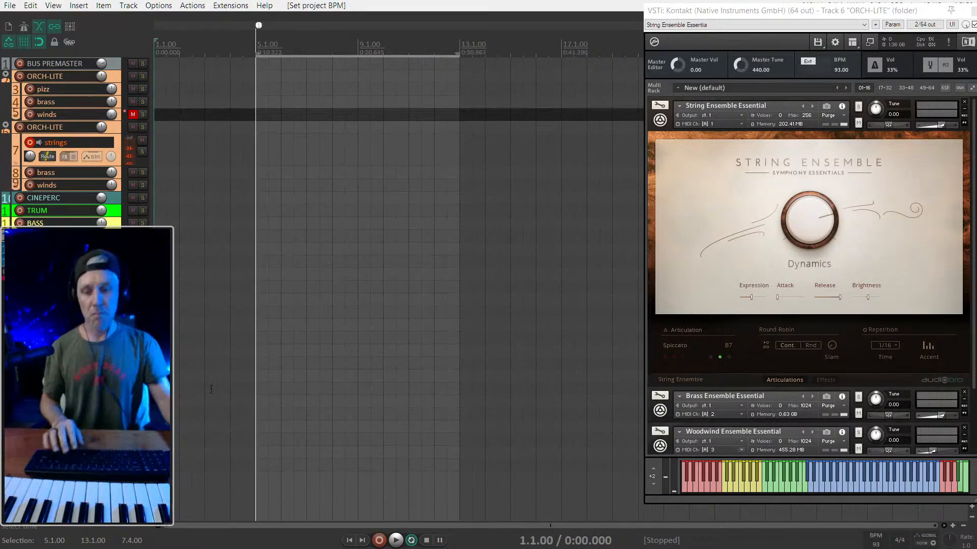
- Turn on the metronome, play from the project start and record the spiccato part on the strings track
{"action": "key", "text": "ctrl+alt+m"}
{"action": "key", "text": "space"}
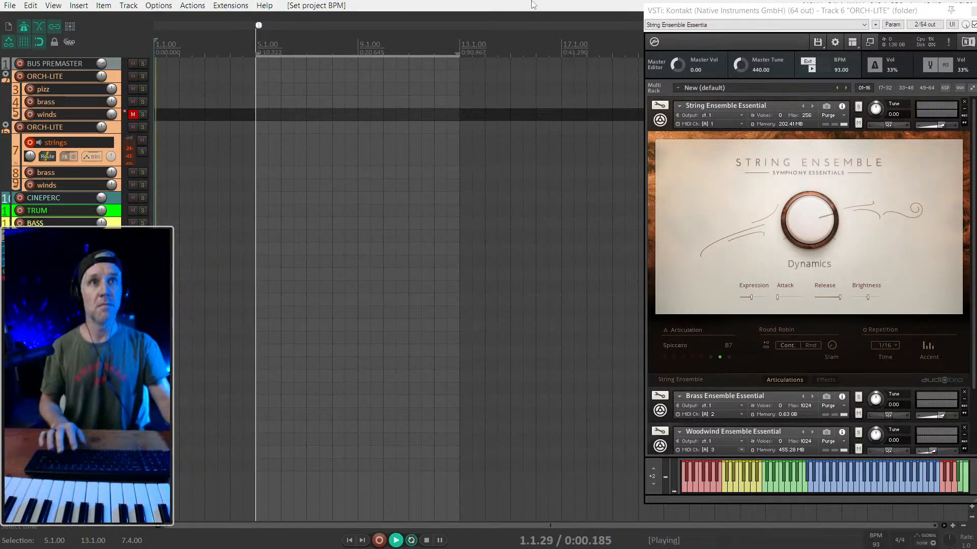
{"action": "scroll", "coordinate": [260, 170], "scroll_direction": "up", "scroll_amount": 2}
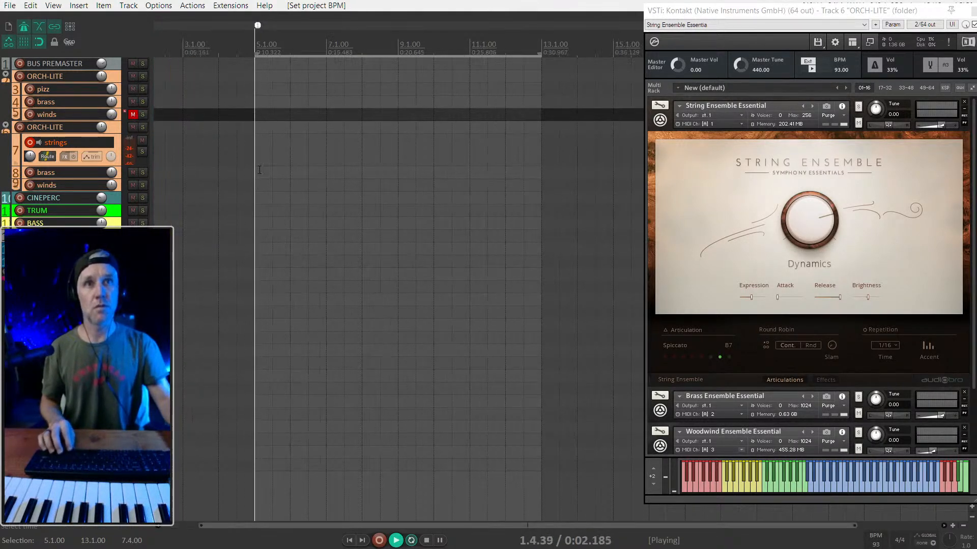
{"action": "scroll", "coordinate": [256, 144], "scroll_direction": "down", "scroll_amount": 1}
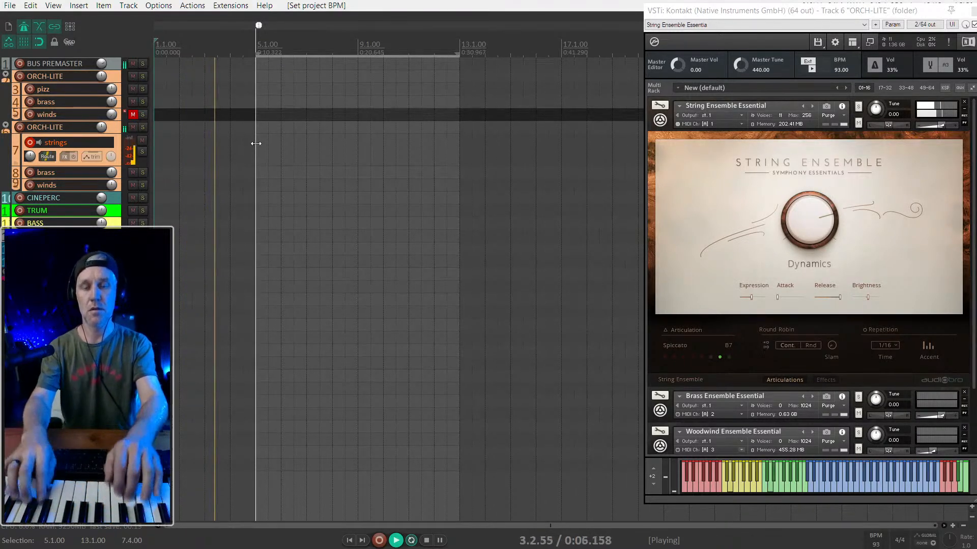
{"action": "key", "text": "ctrl+r"}
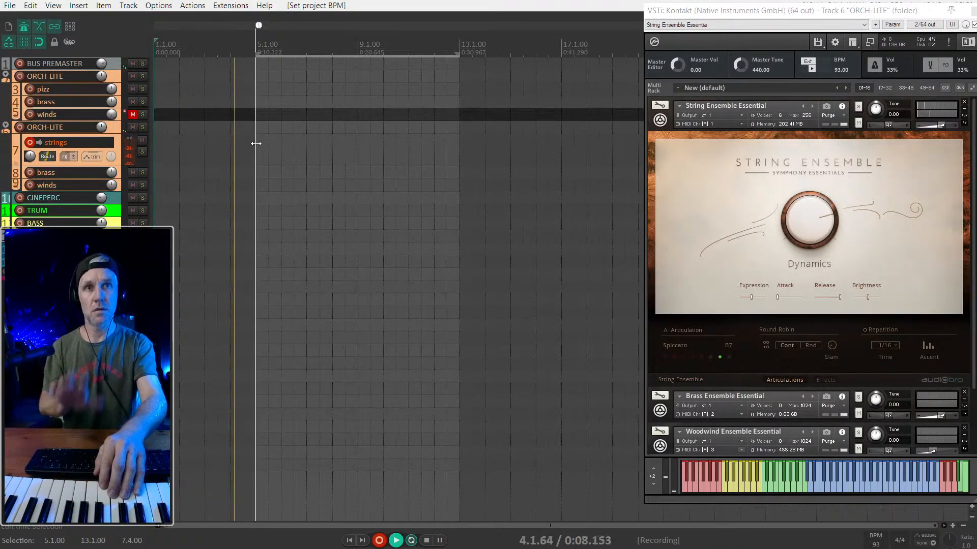
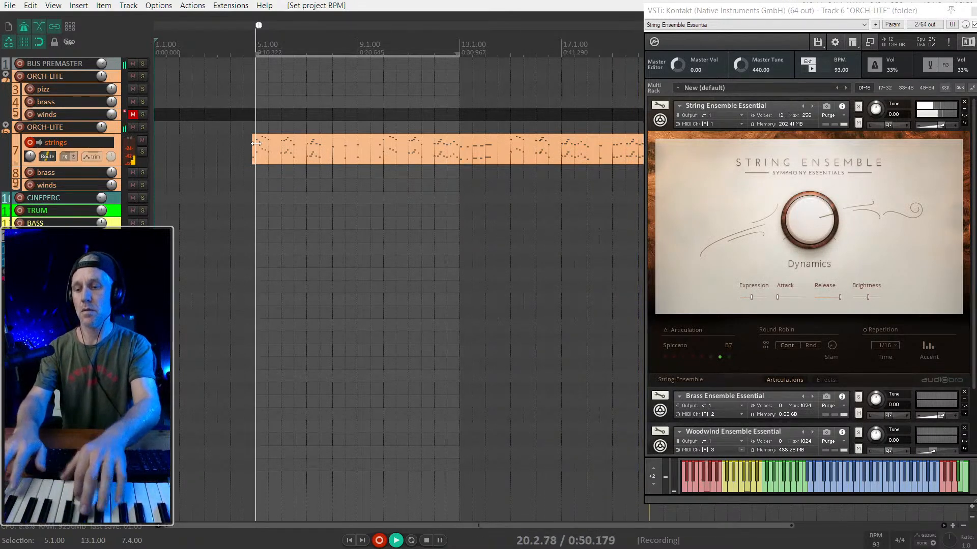
- Stop recording and delete the recorded take from the strings track
{"action": "key", "text": "space"}
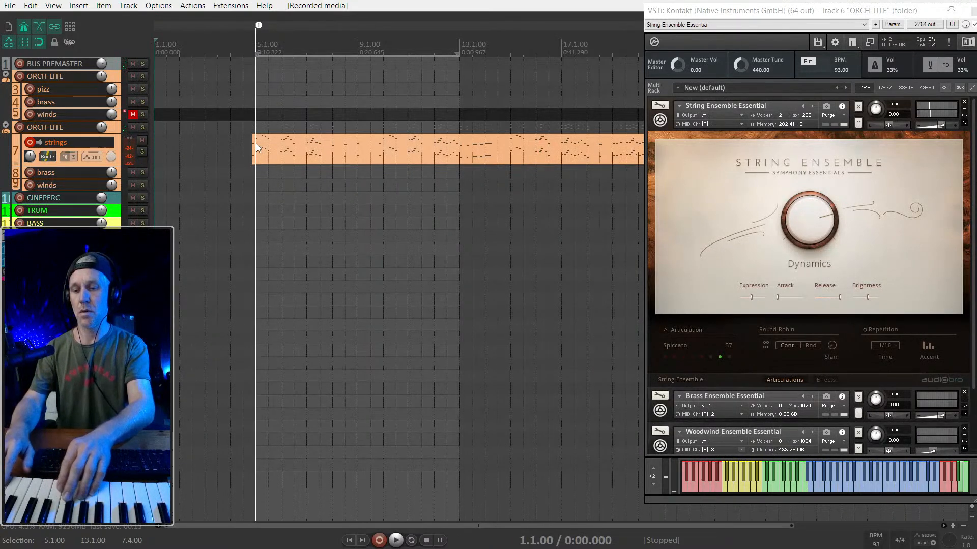
{"action": "scroll", "coordinate": [256, 143], "scroll_direction": "down", "scroll_amount": 3}
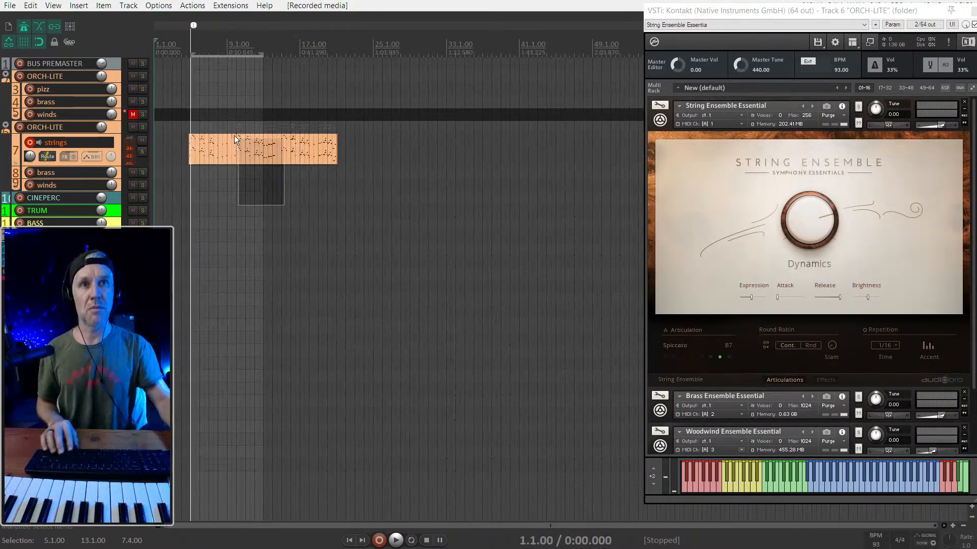
{"action": "left_click", "coordinate": [234, 135]}
{"action": "key", "text": "Delete"}
{"action": "scroll", "coordinate": [212, 145], "scroll_direction": "up", "scroll_amount": 2}
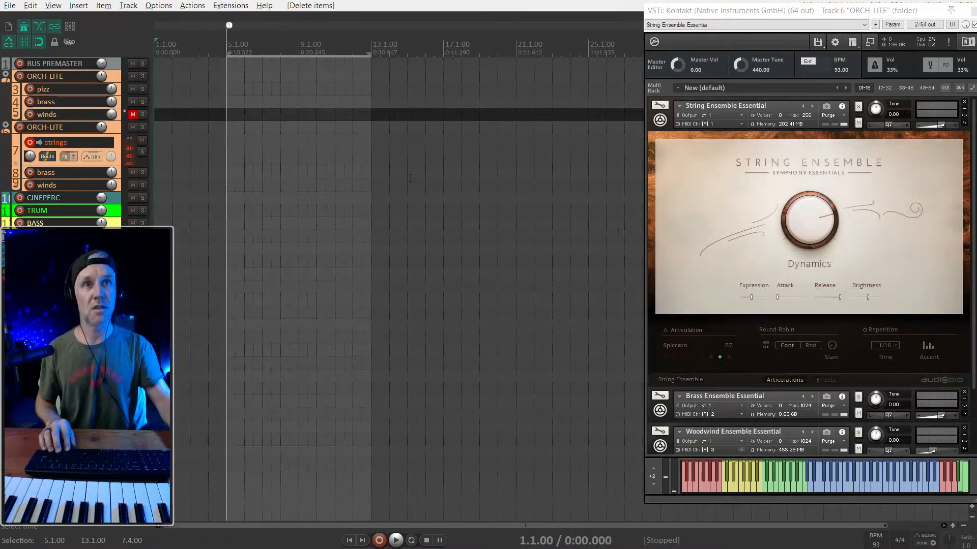
- Record a new spiccato take on the strings track starting from bar 4, and stop it just after the 12-bar mark
{"action": "left_click", "coordinate": [218, 160]}
{"action": "key", "text": "ctrl+r"}
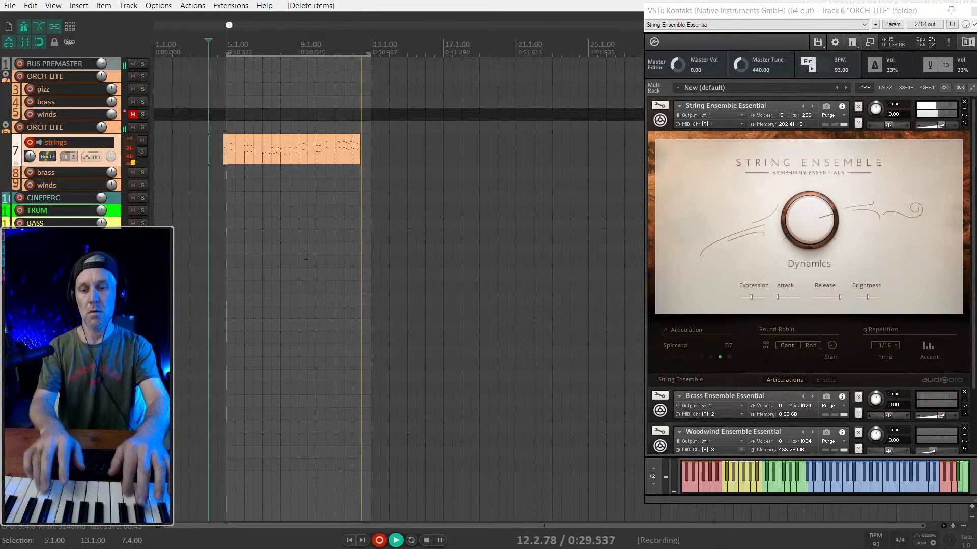
{"action": "key", "text": "space"}
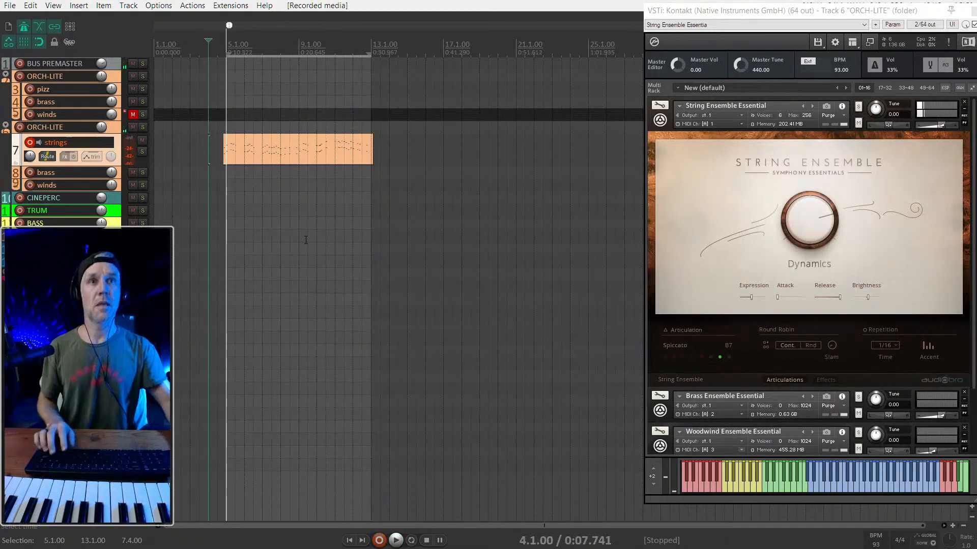
- Play back the new strings take, open it in the MIDI editor, raise the velocity of all its notes and close the editor
{"action": "scroll", "coordinate": [227, 162], "scroll_direction": "up", "scroll_amount": 5}
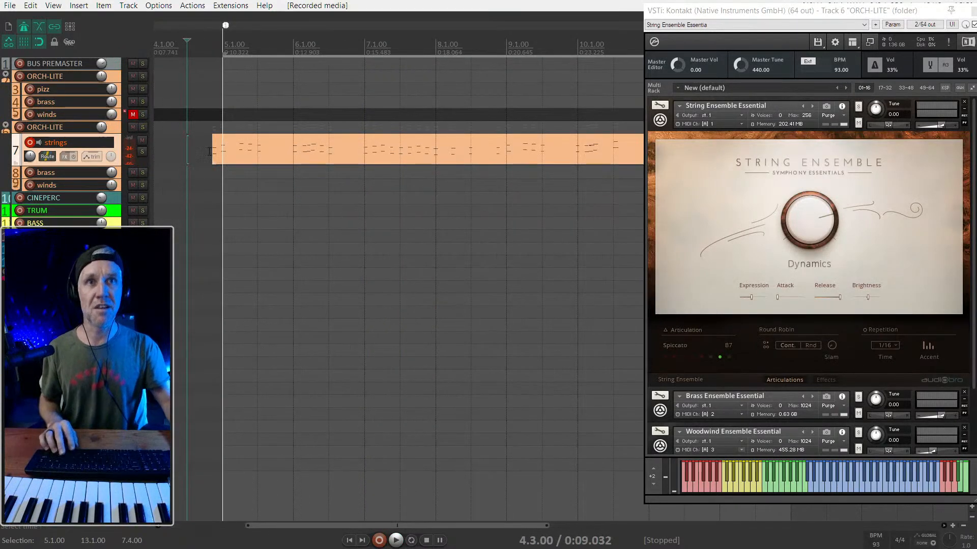
{"action": "key", "text": "space"}
{"action": "scroll", "coordinate": [221, 154], "scroll_direction": "down", "scroll_amount": 2}
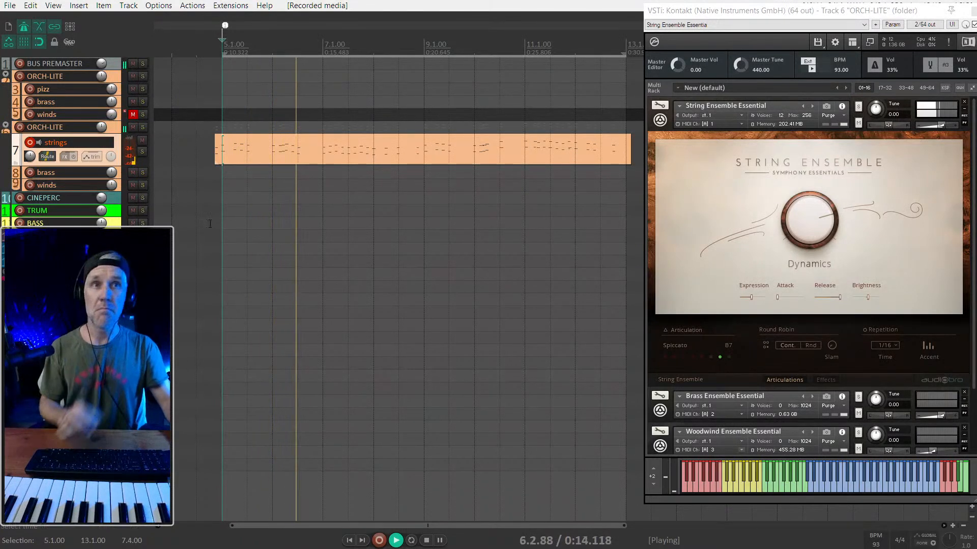
{"action": "left_click", "coordinate": [305, 141]}
{"action": "double_click", "coordinate": [306, 139]}
{"action": "key", "text": "ctrl+a"}
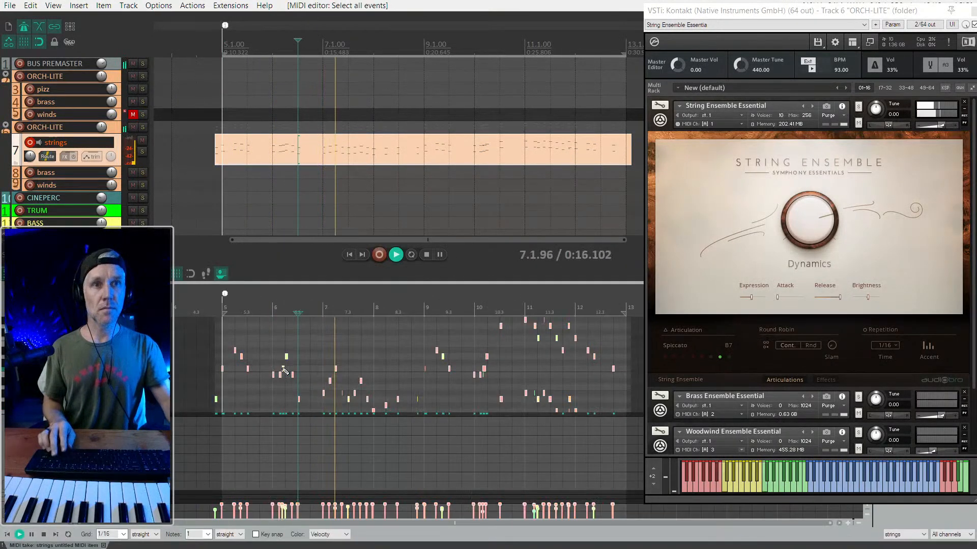
{"action": "key", "text": "space"}
{"action": "left_click_drag", "start_coordinate": [298, 355], "coordinate": [300, 166]}
{"action": "key", "text": "Escape"}
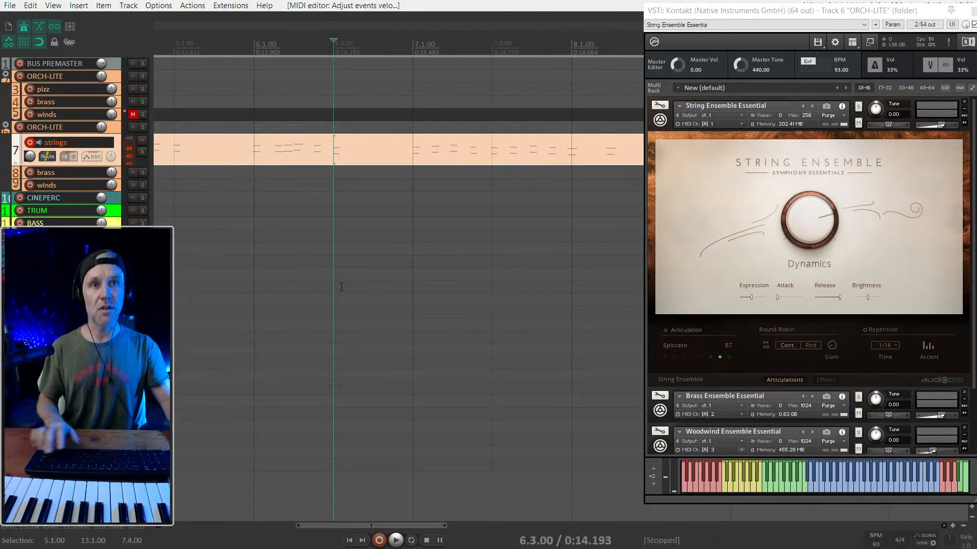
- Play the strings take from its start and examine its notes in the MIDI editor through to the end
{"action": "scroll", "coordinate": [251, 185], "scroll_direction": "down", "scroll_amount": 3}
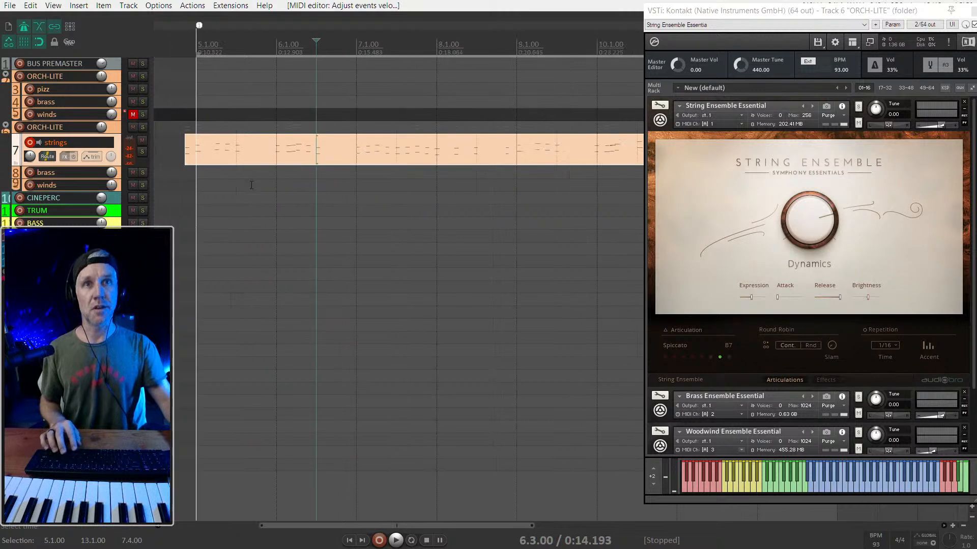
{"action": "left_click", "coordinate": [184, 158]}
{"action": "key", "text": "space"}
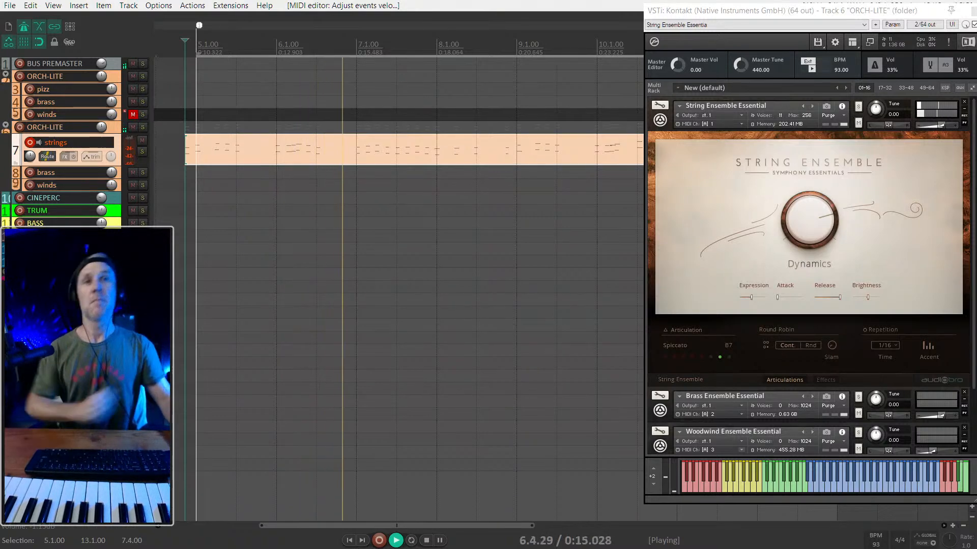
{"action": "scroll", "coordinate": [330, 157], "scroll_direction": "down", "scroll_amount": 2}
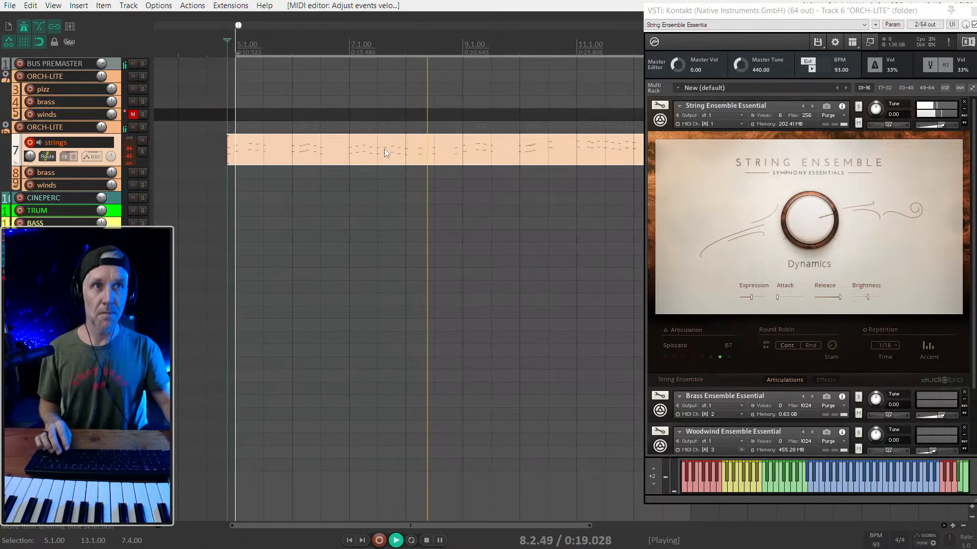
{"action": "scroll", "coordinate": [384, 149], "scroll_direction": "down", "scroll_amount": 1}
{"action": "scroll", "coordinate": [384, 148], "scroll_direction": "right", "scroll_amount": 2}
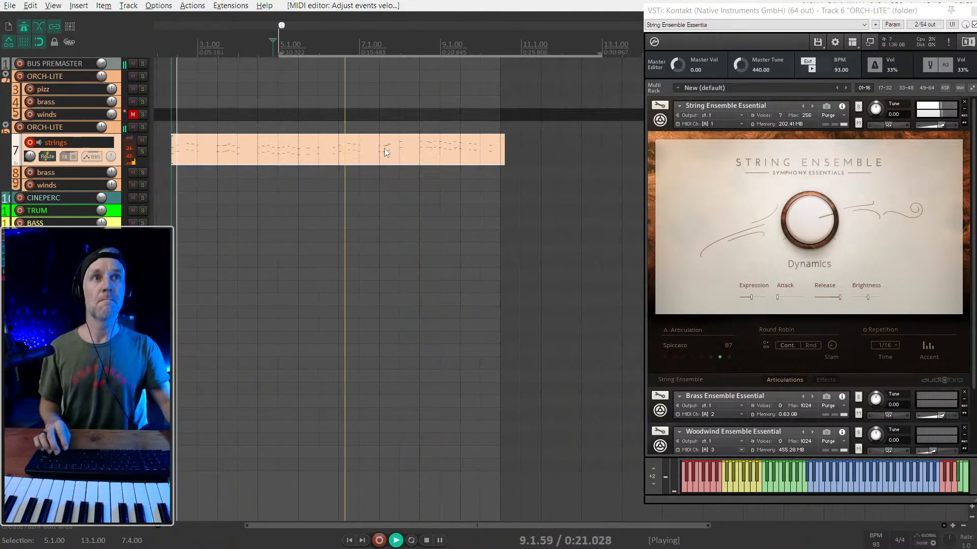
{"action": "double_click", "coordinate": [332, 154]}
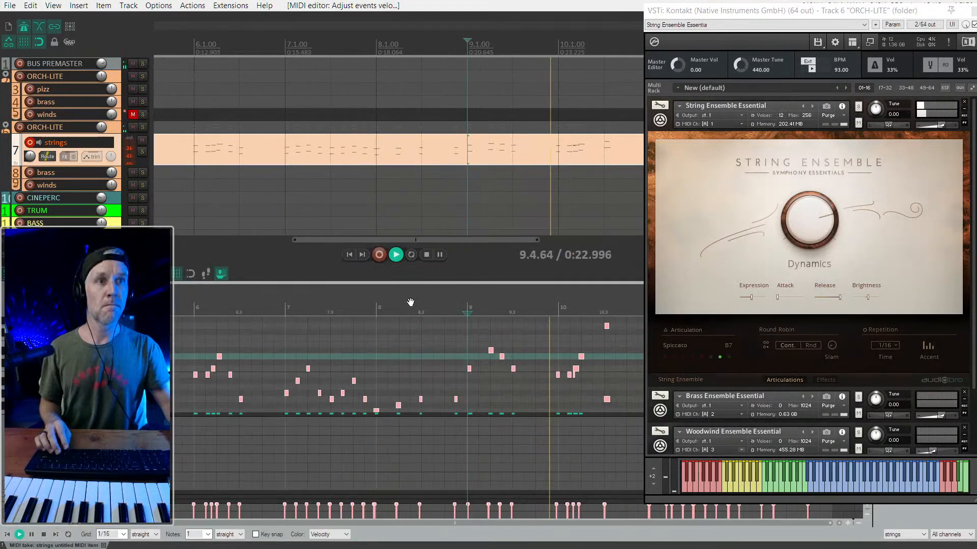
{"action": "left_click", "coordinate": [500, 305]}
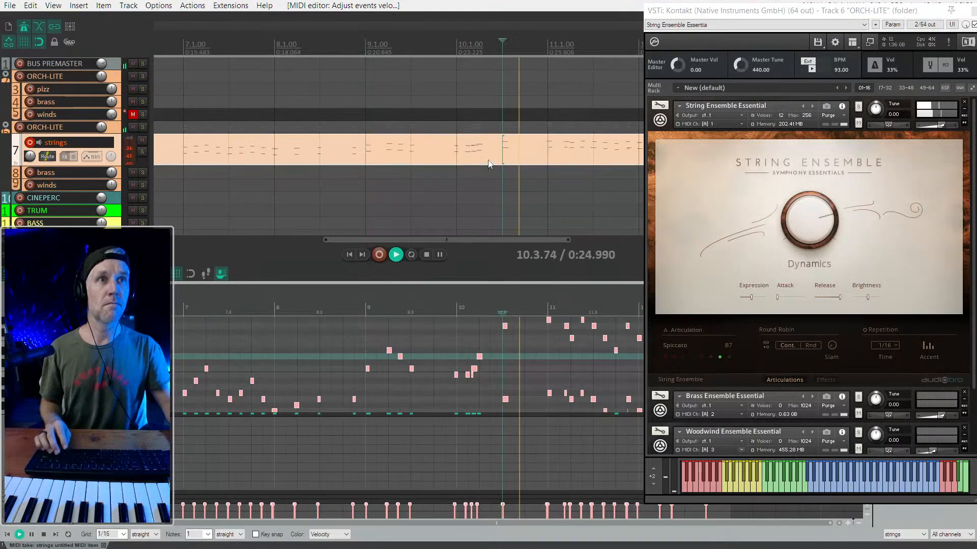
{"action": "scroll", "coordinate": [500, 303], "scroll_direction": "up", "scroll_amount": 1}
{"action": "scroll", "coordinate": [442, 299], "scroll_direction": "right", "scroll_amount": 2}
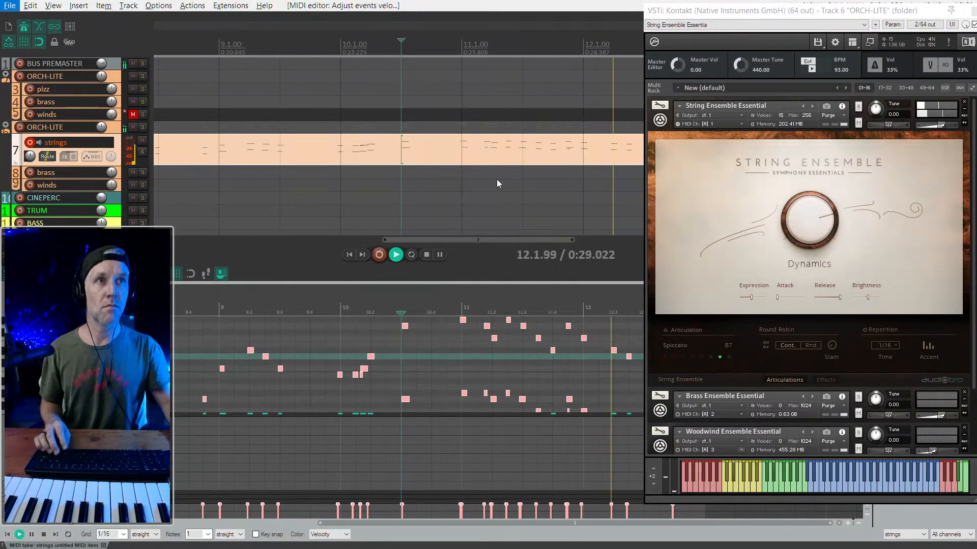
{"action": "scroll", "coordinate": [504, 151], "scroll_direction": "down", "scroll_amount": 2}
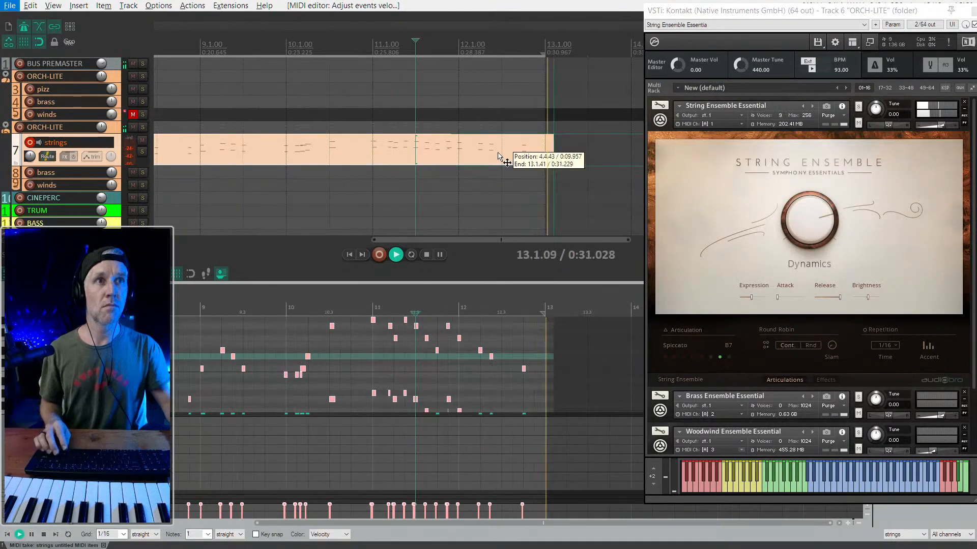
- Trim the end of the strings item back to 13.1.00
{"action": "key", "text": "space"}
{"action": "left_click", "coordinate": [465, 150]}
{"action": "key", "text": "space"}
{"action": "left_click_drag", "start_coordinate": [554, 157], "coordinate": [539, 157]}
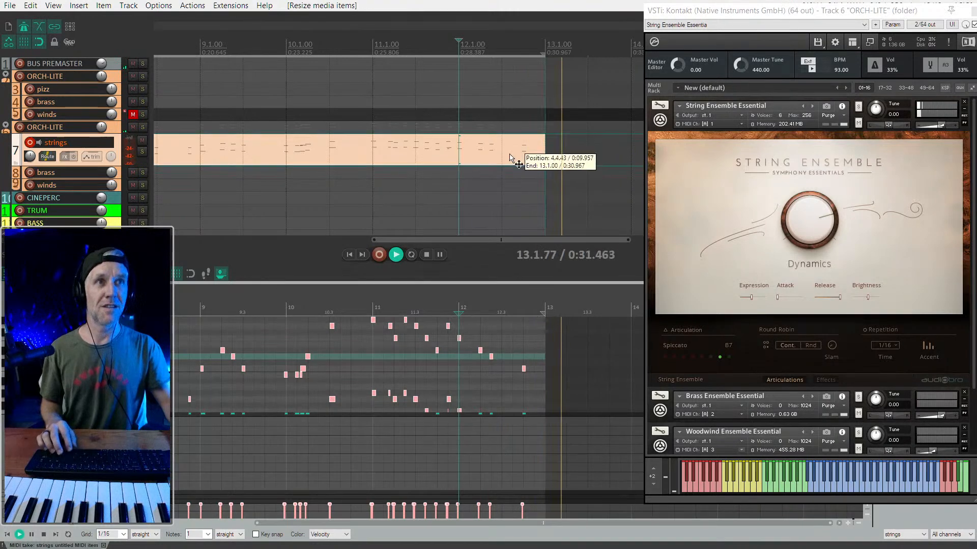
- Move the last pair of notes in the strings part to 12.3.00
{"action": "double_click", "coordinate": [512, 157]}
{"action": "scroll", "coordinate": [522, 307], "scroll_direction": "up", "scroll_amount": 3}
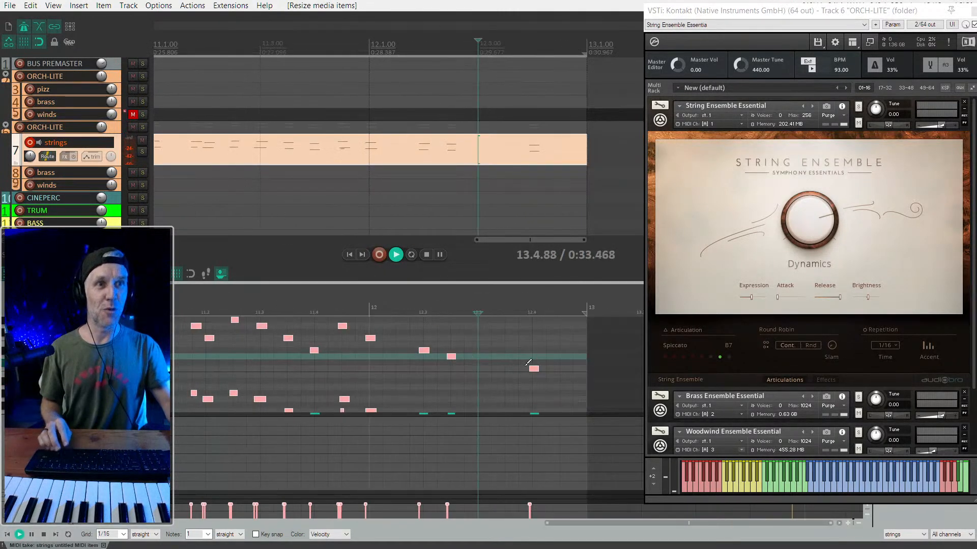
{"action": "scroll", "coordinate": [527, 363], "scroll_direction": "down", "scroll_amount": 2}
{"action": "key", "text": "space"}
{"action": "left_click_drag", "start_coordinate": [573, 442], "coordinate": [479, 338]}
{"action": "key", "text": "space"}
{"action": "key", "text": "space"}
{"action": "scroll", "coordinate": [538, 365], "scroll_direction": "down", "scroll_amount": 2}
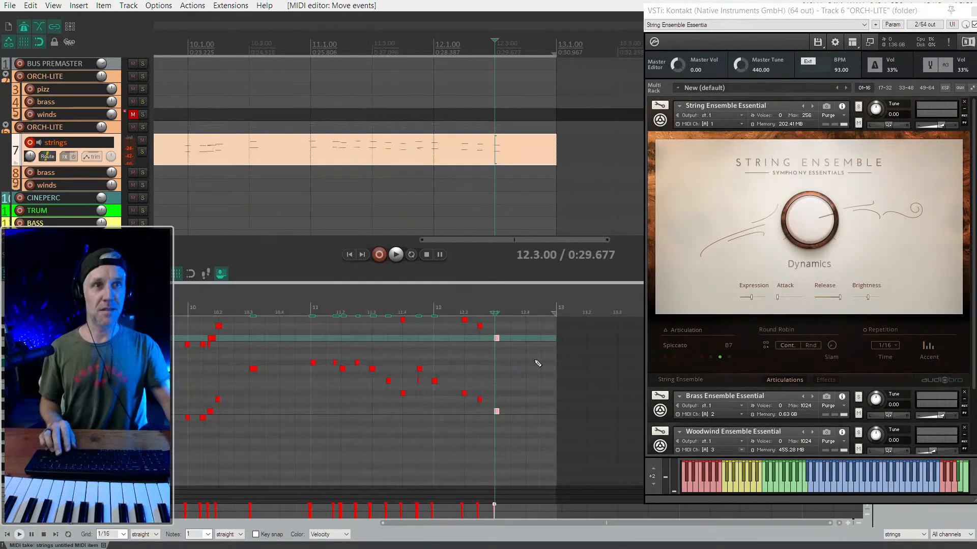
- Quantize the position and length of all strings notes to a straight 1/16 grid at 90% strength
{"action": "left_click", "coordinate": [502, 380]}
{"action": "key", "text": "ctrl+a"}
{"action": "key", "text": "ctrl+q"}
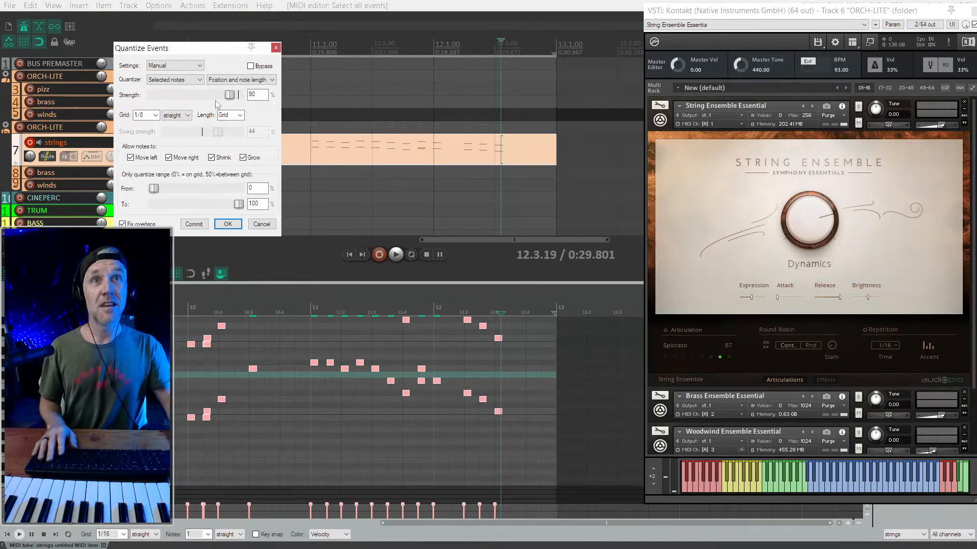
{"action": "left_click", "coordinate": [155, 115]}
{"action": "left_click", "coordinate": [147, 145]}
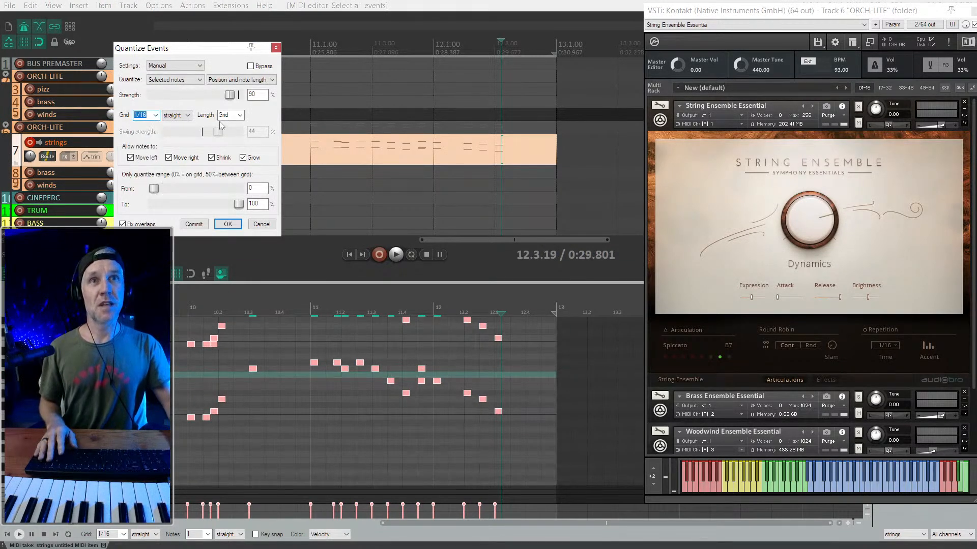
{"action": "left_click", "coordinate": [227, 224]}
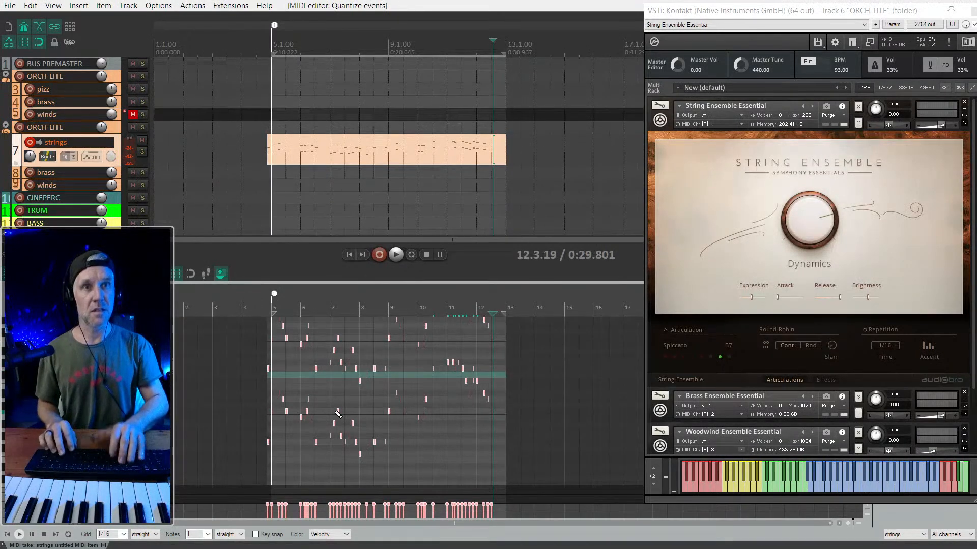
- Turn on repeat, loop the quantized strings part between bars 5 and 13, and stop with the edit cursor at bar 7
{"action": "key", "text": "space"}
{"action": "key", "text": "space"}
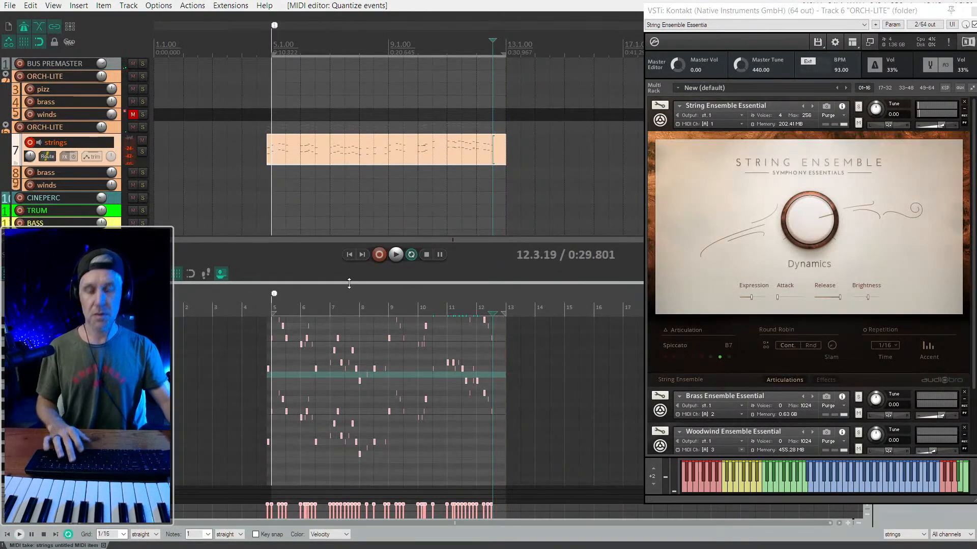
{"action": "key", "text": "space"}
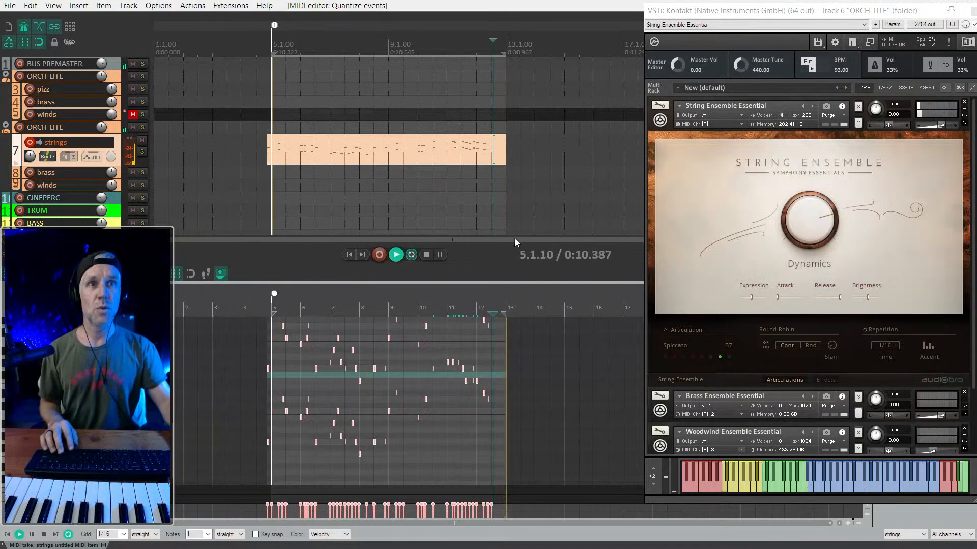
{"action": "left_click", "coordinate": [329, 161]}
{"action": "key", "text": "space"}
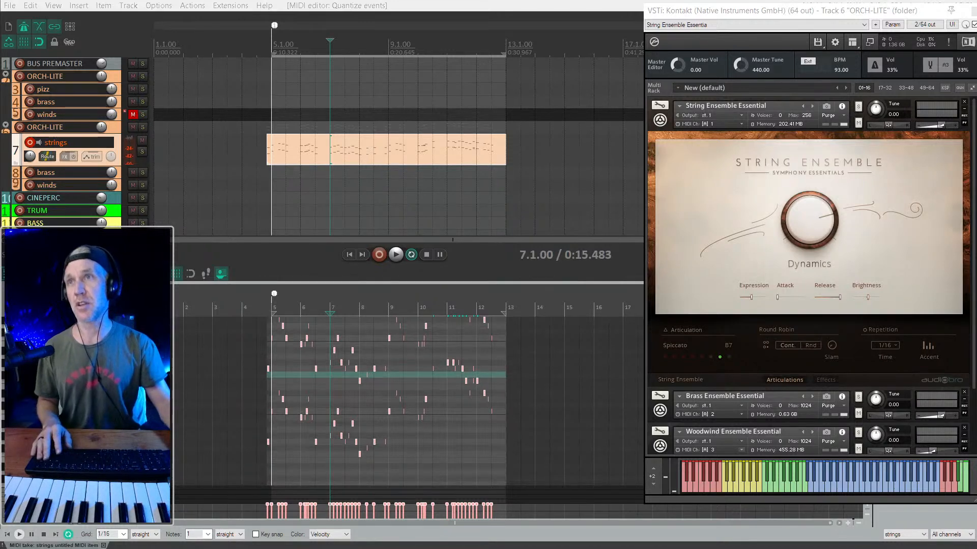
{"action": "key", "text": "alt+Tab"}
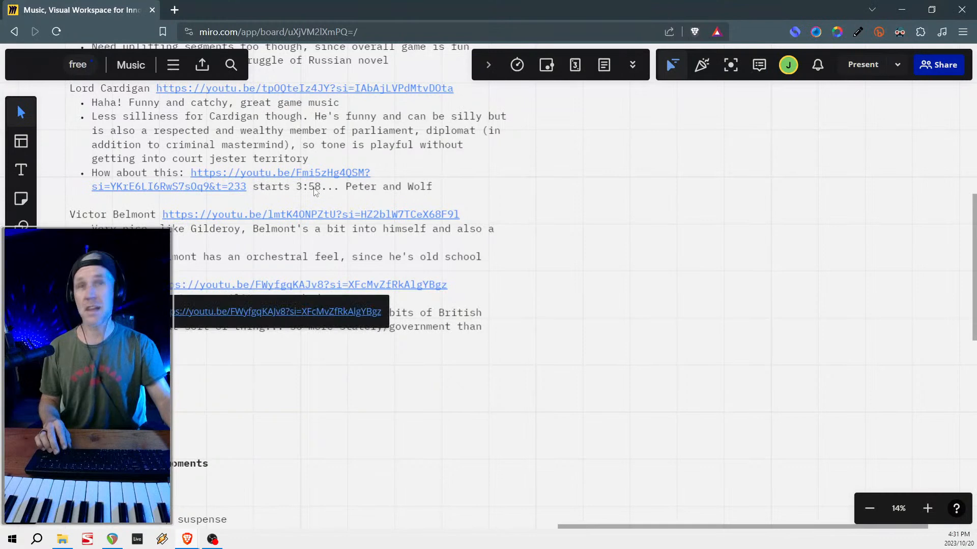
{"action": "double_click", "coordinate": [500, 10]}
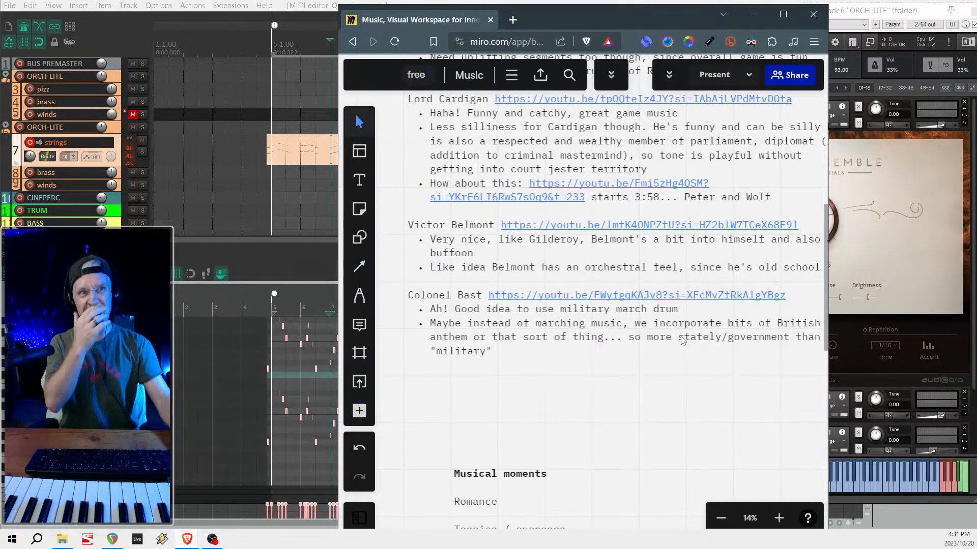
{"action": "scroll", "coordinate": [718, 338], "scroll_direction": "down", "scroll_amount": 3}
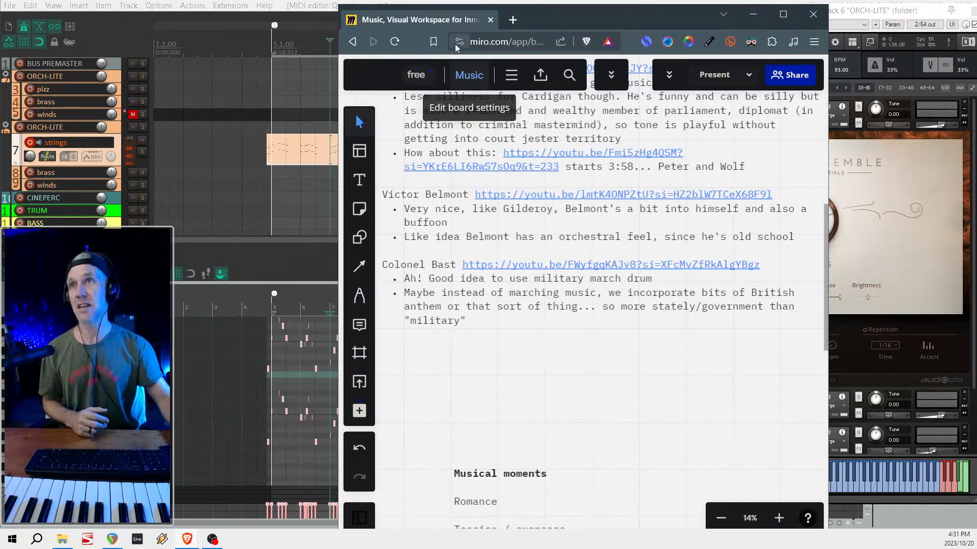
{"action": "left_click_drag", "start_coordinate": [418, 21], "coordinate": [0, 25]}
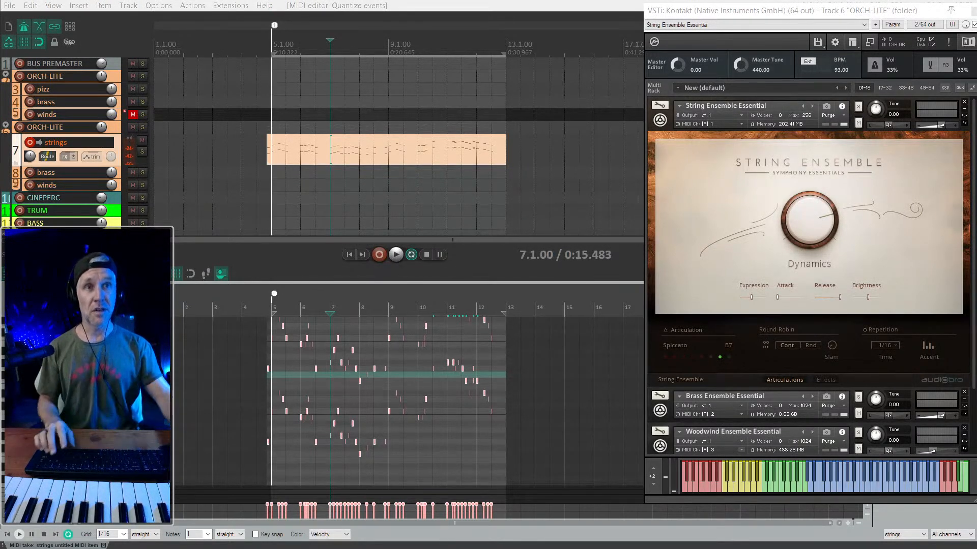
- Deselect the notes and extend the start of the strings item back to 4.4.00
{"action": "scroll", "coordinate": [302, 443], "scroll_direction": "up", "scroll_amount": 3}
{"action": "scroll", "coordinate": [305, 443], "scroll_direction": "right", "scroll_amount": 2}
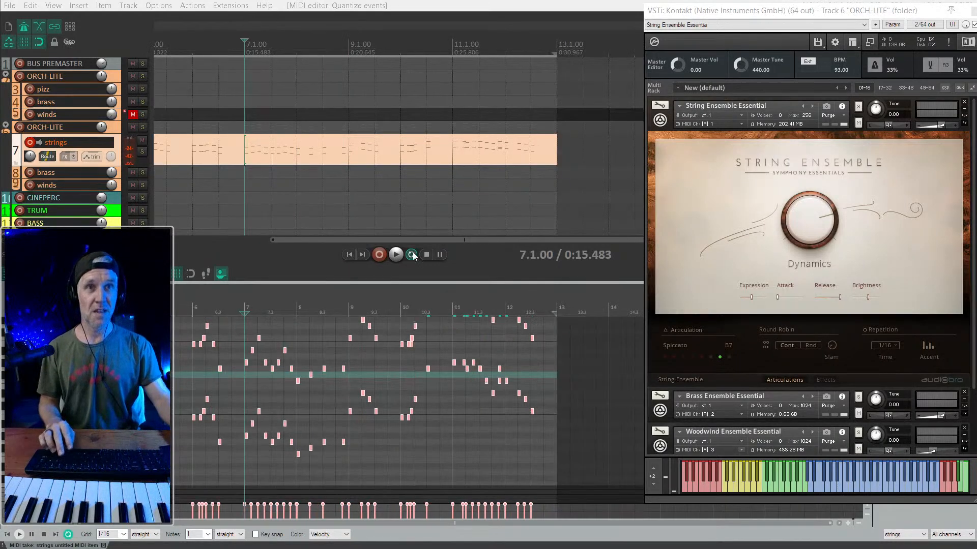
{"action": "left_click", "coordinate": [514, 2]}
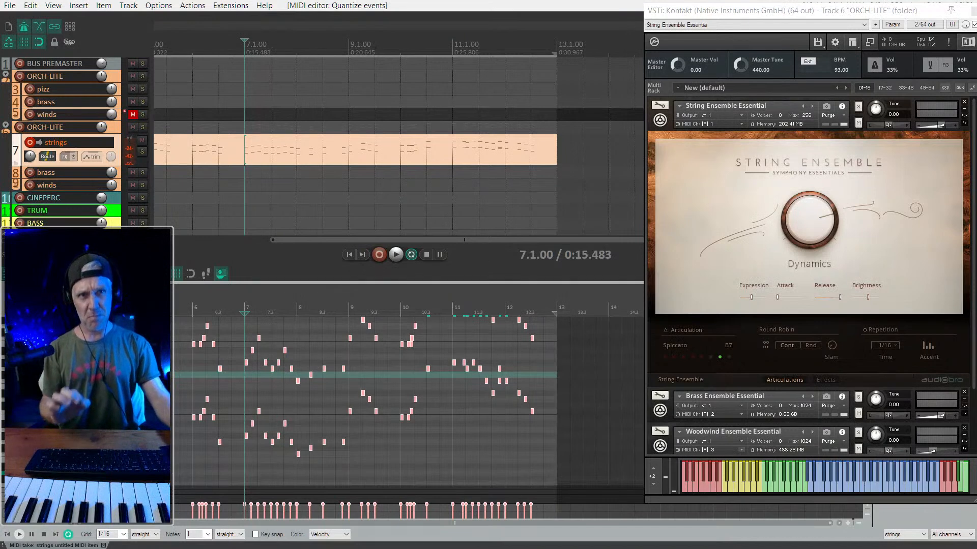
{"action": "left_click", "coordinate": [396, 388]}
{"action": "key", "text": "ctrl+a"}
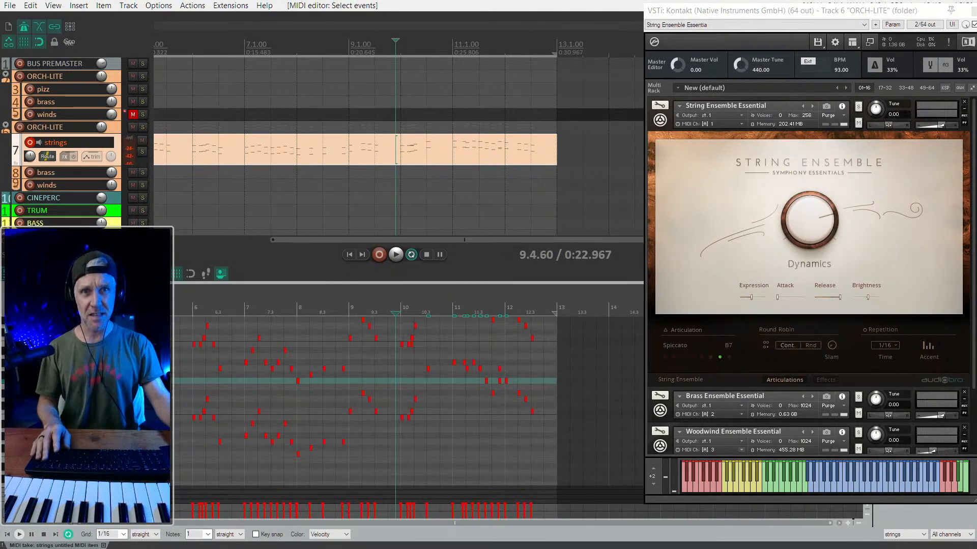
{"action": "scroll", "coordinate": [410, 171], "scroll_direction": "down", "scroll_amount": 2}
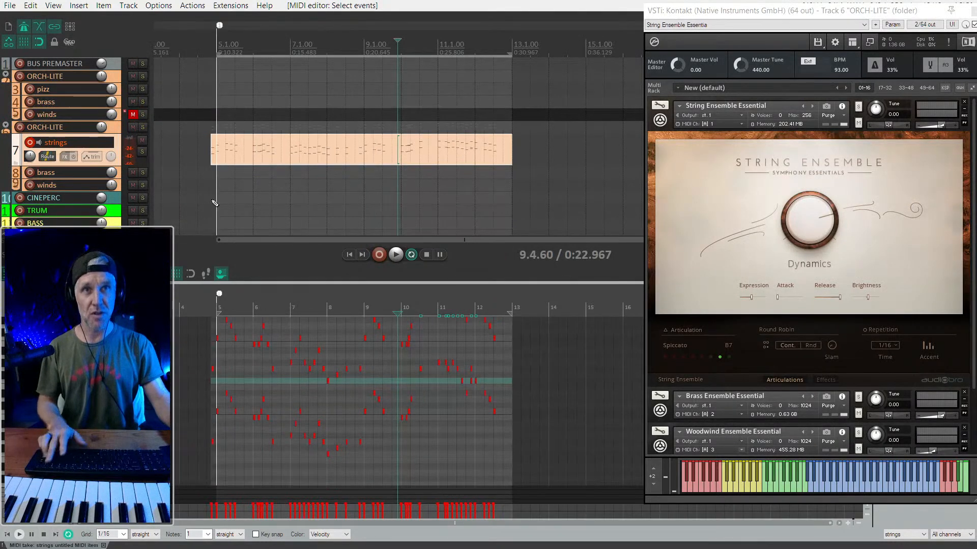
{"action": "scroll", "coordinate": [213, 158], "scroll_direction": "up", "scroll_amount": 2}
{"action": "left_click", "coordinate": [208, 158]}
{"action": "left_click_drag", "start_coordinate": [207, 158], "coordinate": [202, 158]}
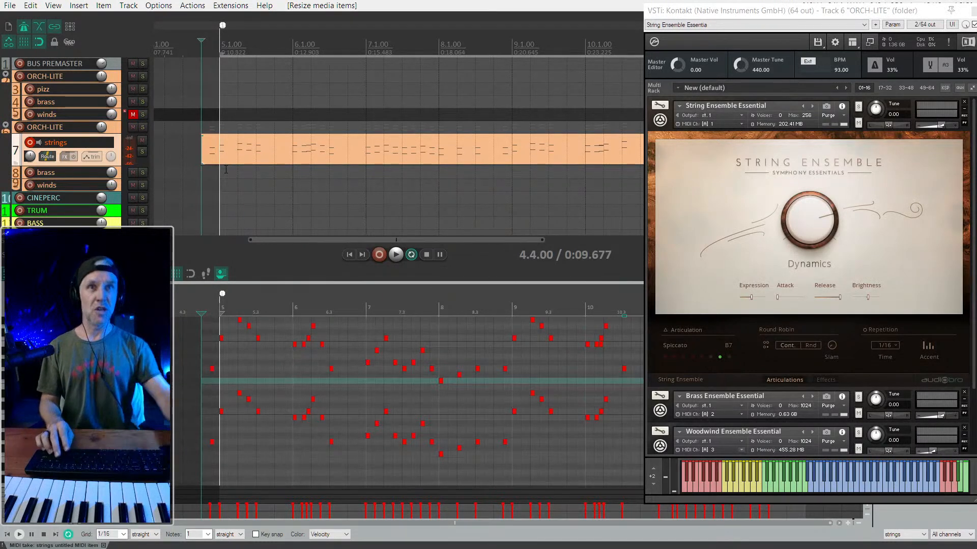
- Select the FORZO track, arm it for recording and open its Kontakt instrument window
{"action": "scroll", "coordinate": [203, 151], "scroll_direction": "down", "scroll_amount": 2}
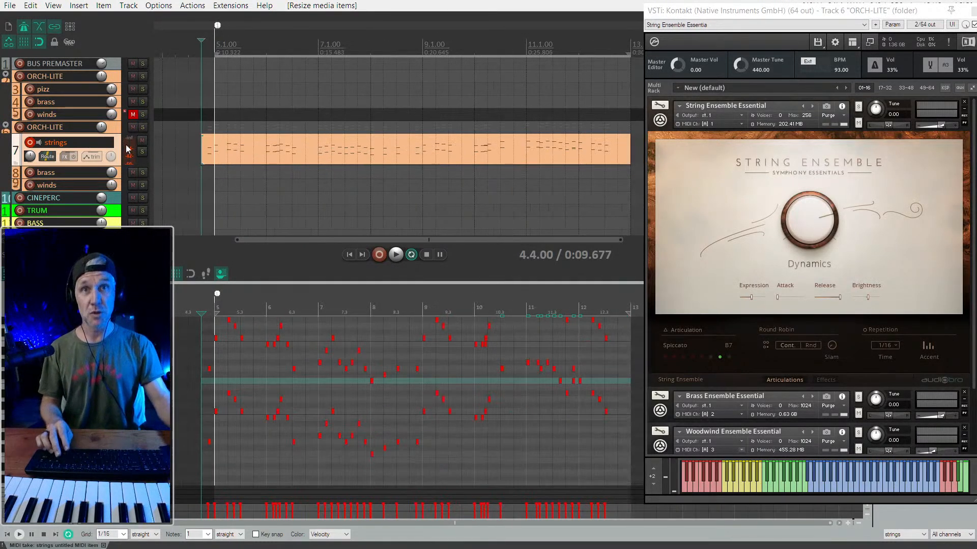
{"action": "scroll", "coordinate": [226, 155], "scroll_direction": "down", "scroll_amount": 3}
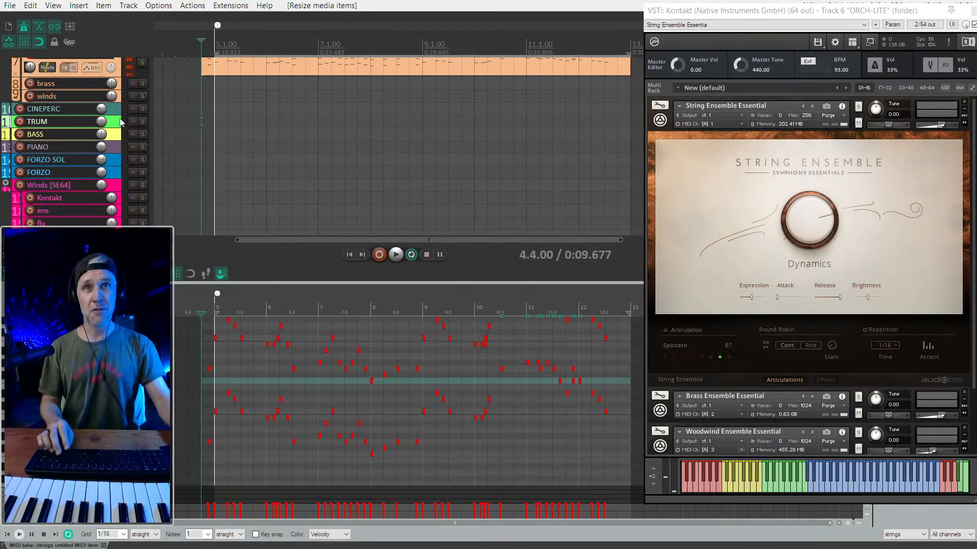
{"action": "left_click", "coordinate": [116, 173]}
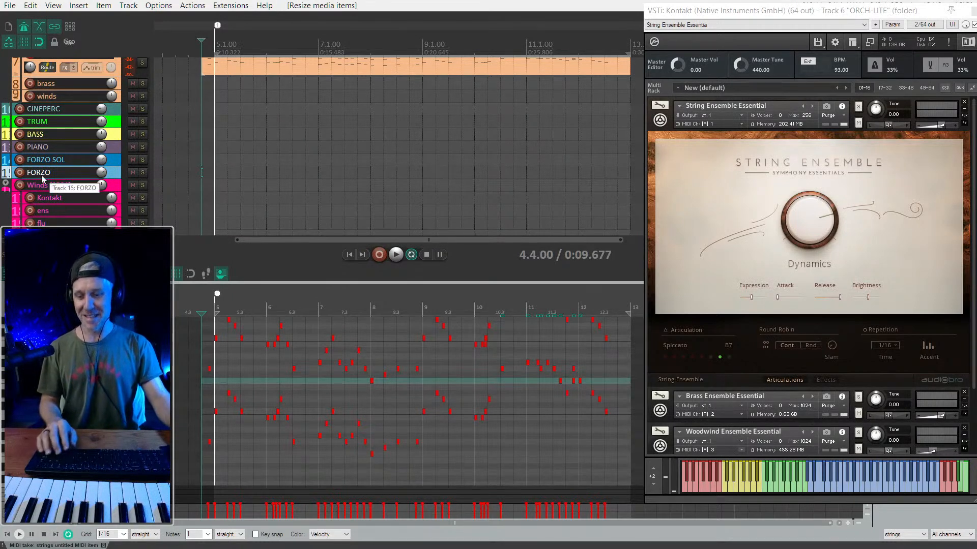
{"action": "key", "text": "alt+F7"}
{"action": "key", "text": "F7"}
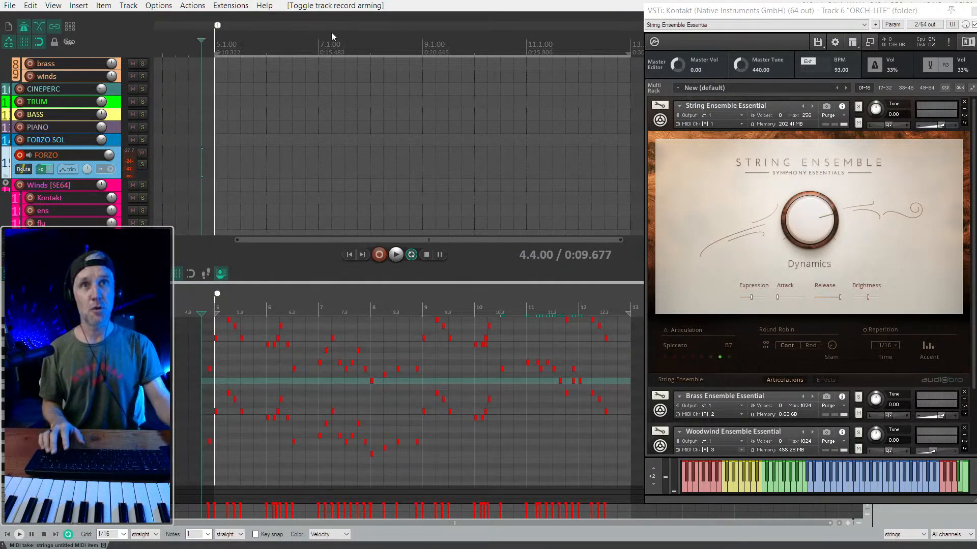
{"action": "key", "text": "f"}
{"action": "left_click_drag", "start_coordinate": [834, 23], "coordinate": [793, 20]}
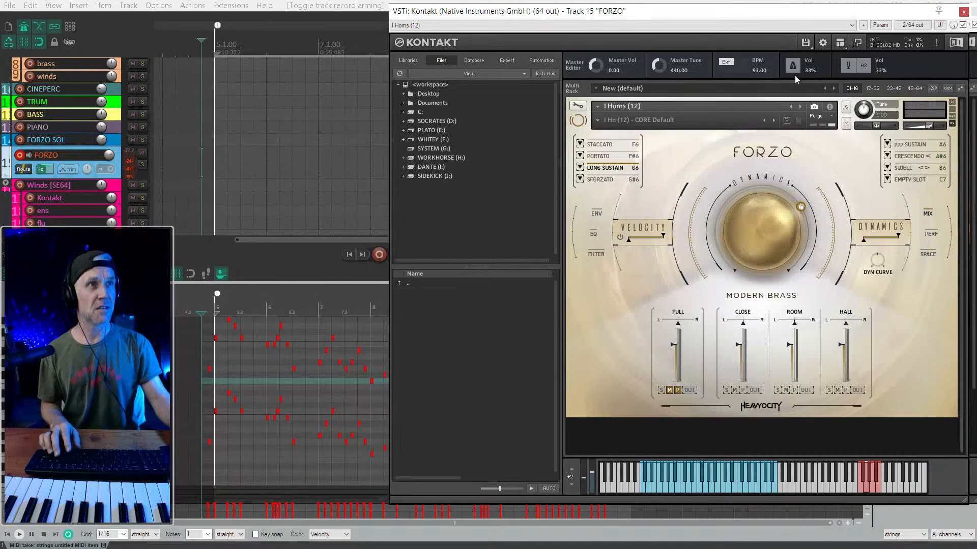
- Hide the Kontakt browser, close the ORCH-LITE plugin window, move the FORZO window aside and close the MIDI editor
{"action": "left_click", "coordinate": [840, 43]}
{"action": "left_click", "coordinate": [851, 55]}
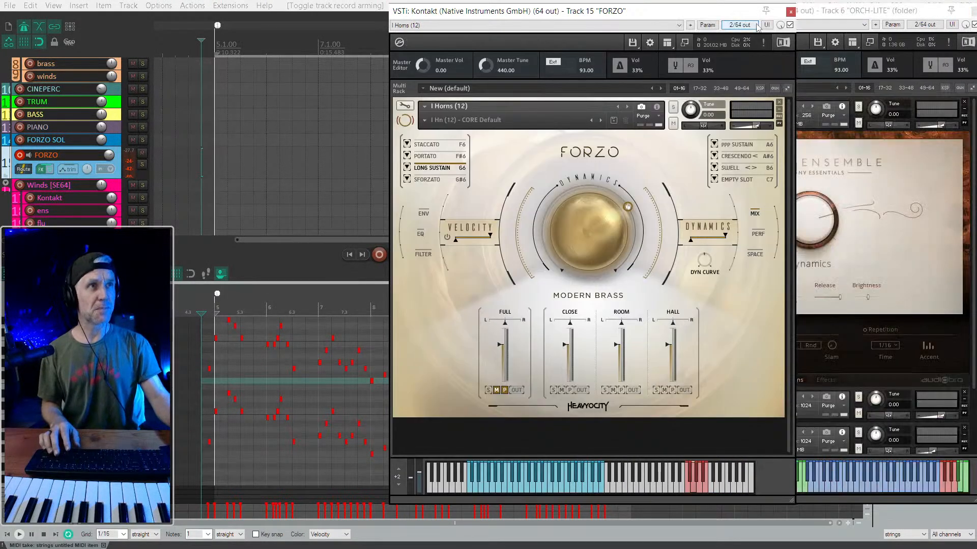
{"action": "left_click", "coordinate": [974, 11]}
{"action": "left_click", "coordinate": [706, 25]}
{"action": "left_click_drag", "start_coordinate": [703, 16], "coordinate": [878, 15]}
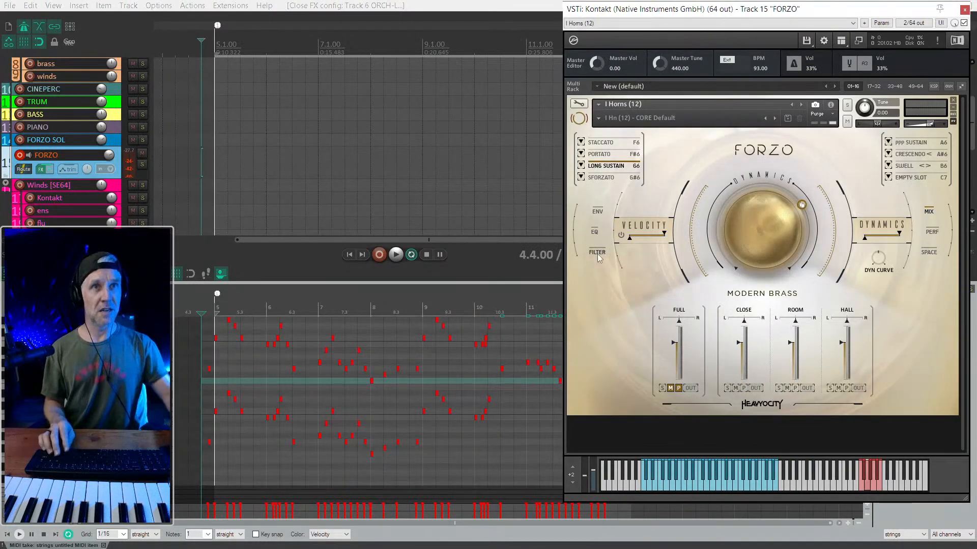
{"action": "left_click", "coordinate": [493, 4]}
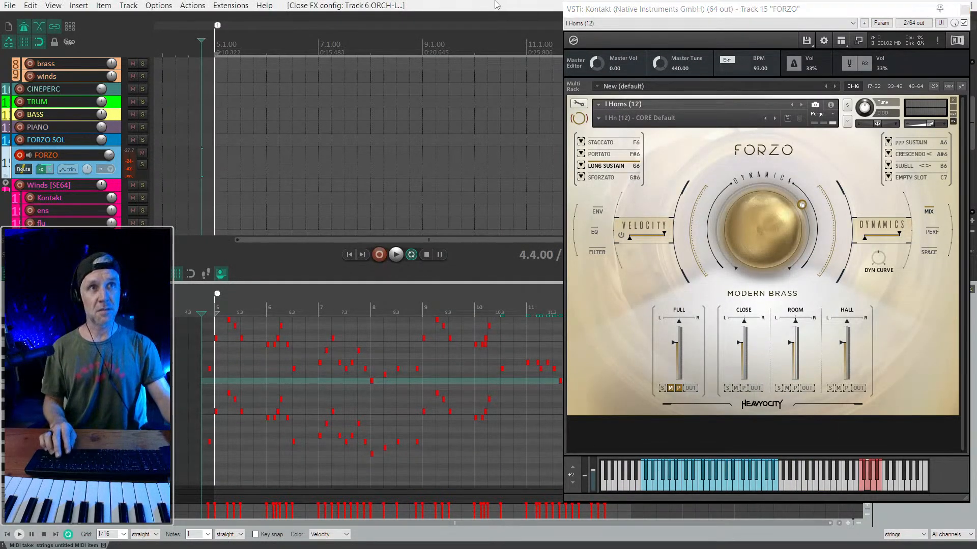
{"action": "key", "text": "alt+shift+d"}
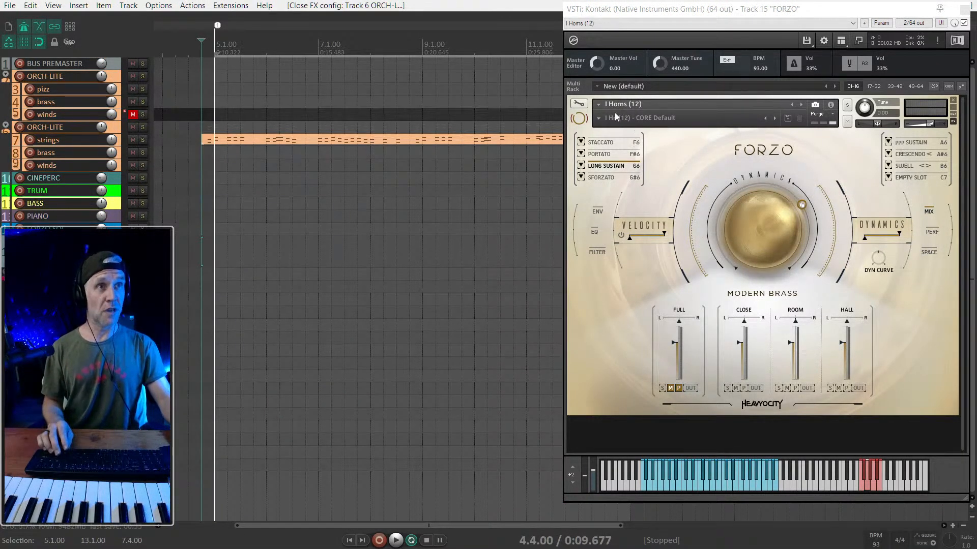
- Look through the snapshots of the I Horns (12) patch and switch to I Horns Stopped (12)
{"action": "left_click", "coordinate": [597, 104]}
{"action": "left_click", "coordinate": [580, 152]}
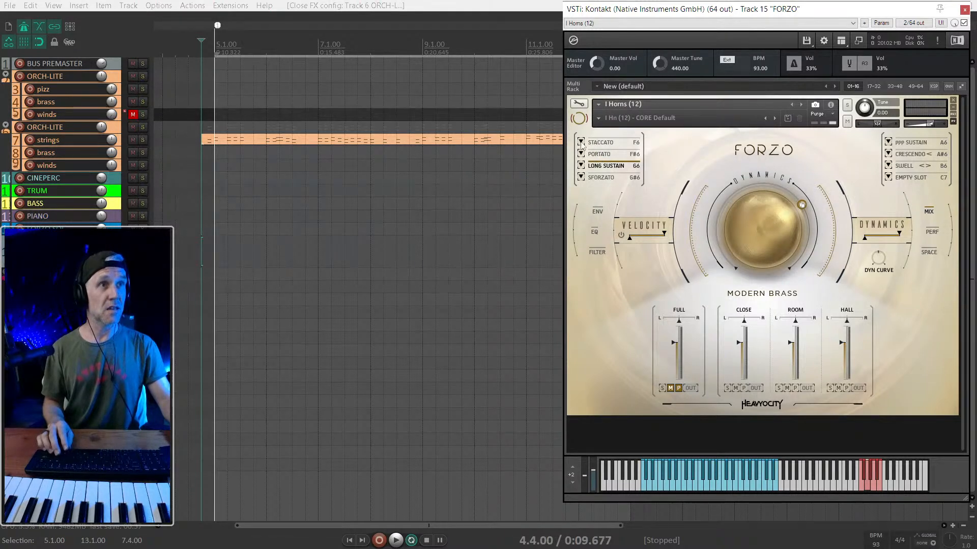
{"action": "left_click", "coordinate": [603, 118]}
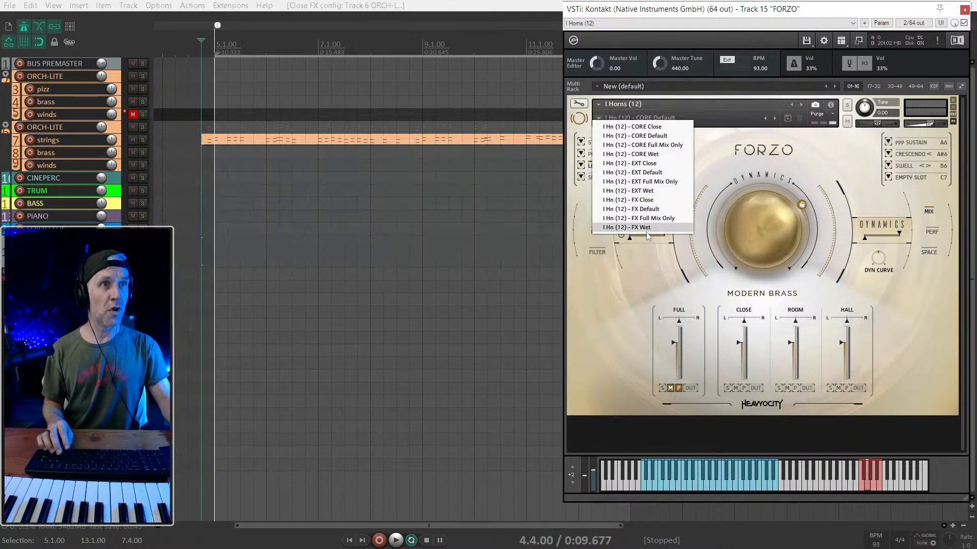
{"action": "left_click", "coordinate": [659, 113]}
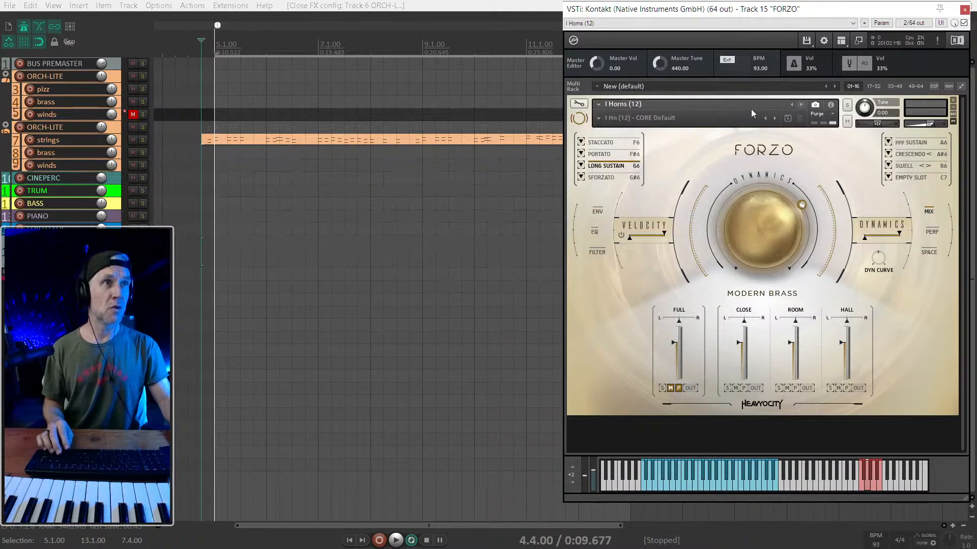
{"action": "left_click", "coordinate": [600, 106]}
{"action": "left_click", "coordinate": [748, 111]}
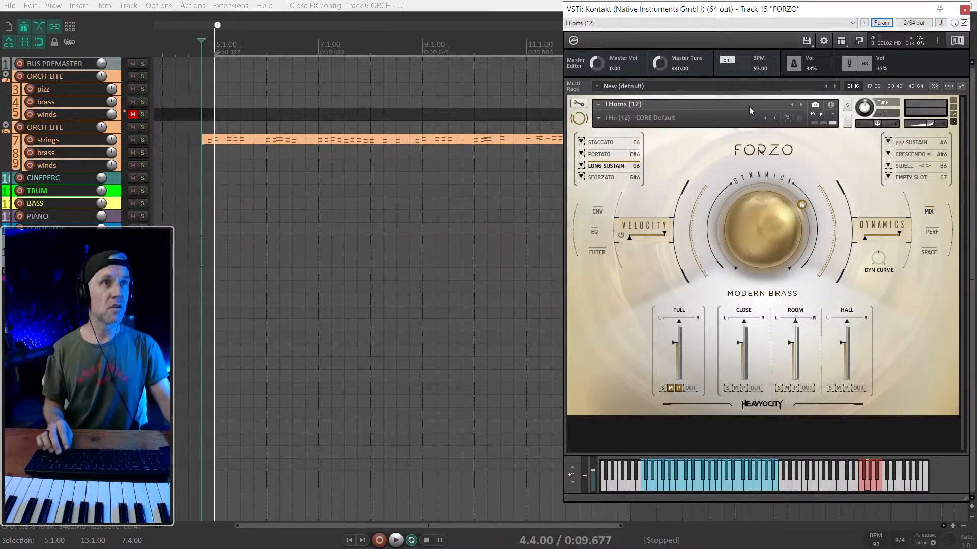
{"action": "left_click", "coordinate": [801, 104]}
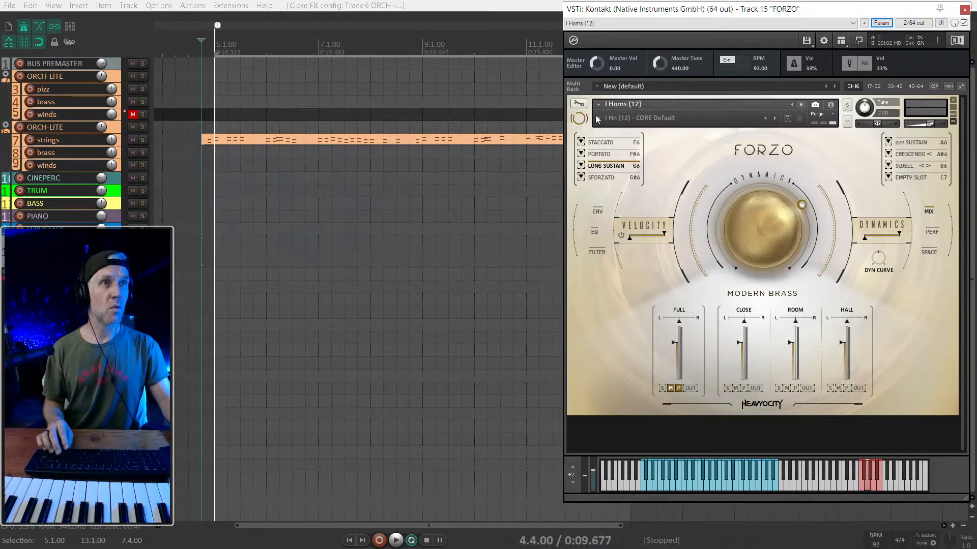
- Show the Kontakt file browser and open the FORZO folder inside Audio Libraries > Forzo on SOCRATES (D:)
{"action": "left_click", "coordinate": [842, 43]}
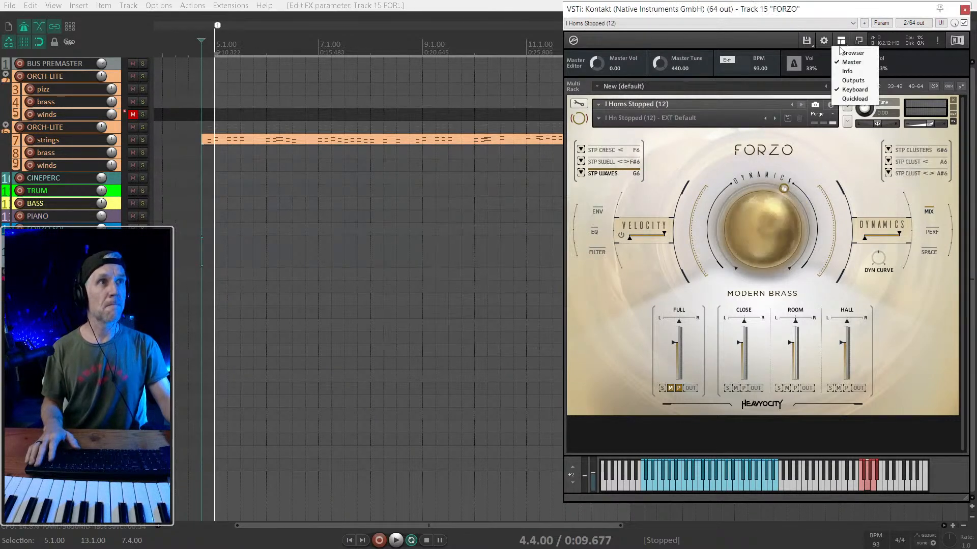
{"action": "left_click", "coordinate": [853, 52]}
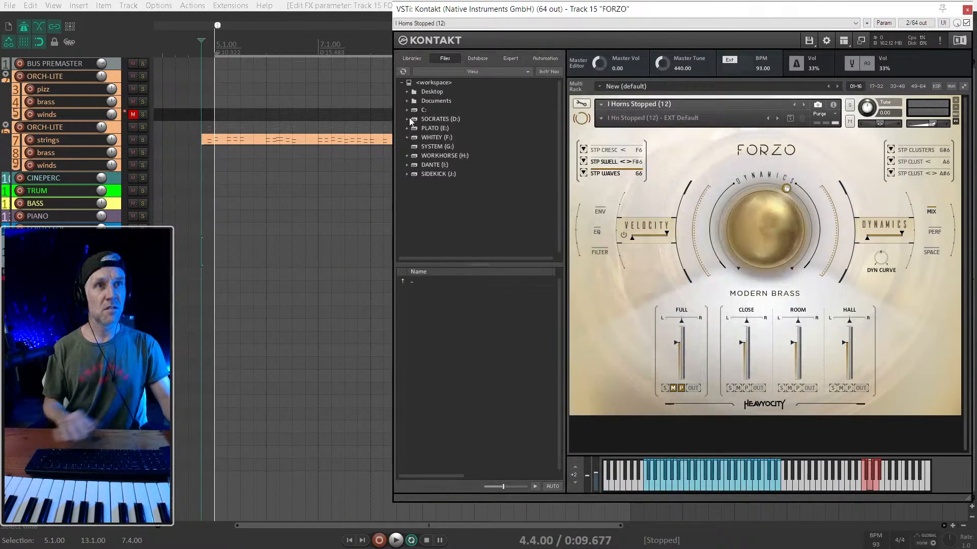
{"action": "left_click", "coordinate": [436, 120]}
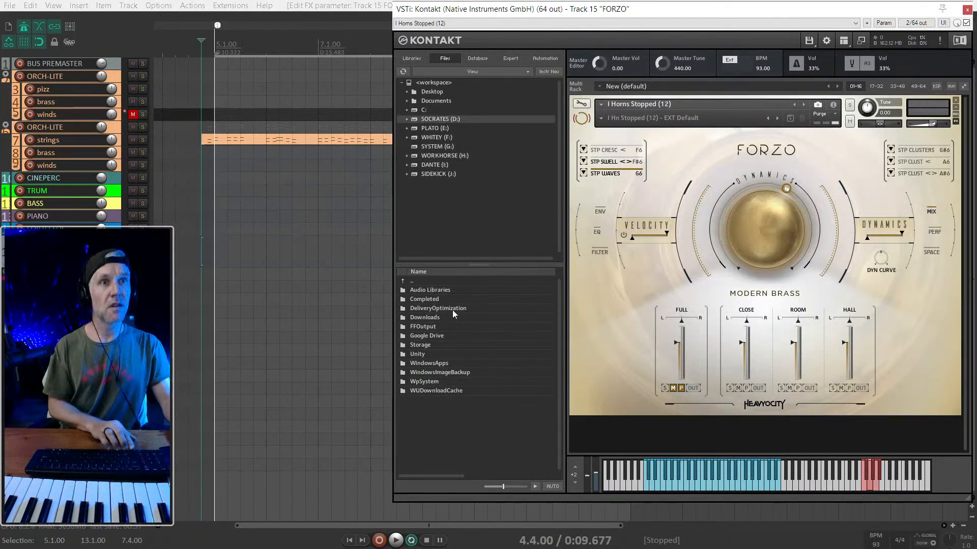
{"action": "double_click", "coordinate": [436, 290]}
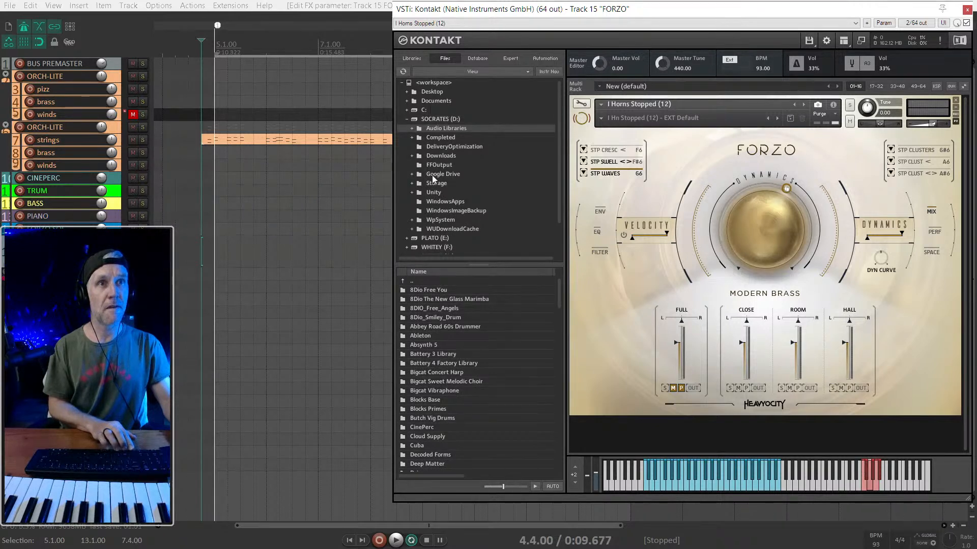
{"action": "scroll", "coordinate": [487, 148], "scroll_direction": "down", "scroll_amount": 1}
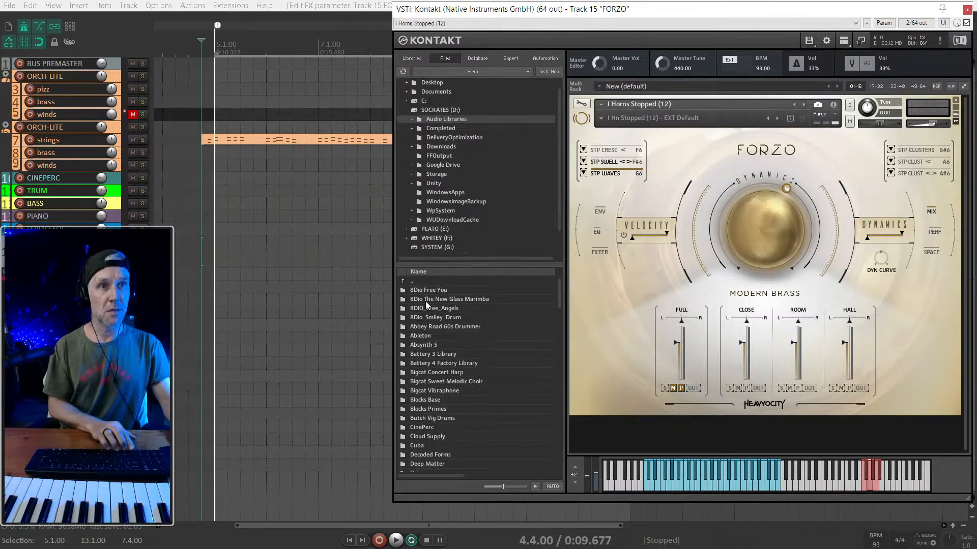
{"action": "scroll", "coordinate": [448, 133], "scroll_direction": "down", "scroll_amount": 1}
{"action": "scroll", "coordinate": [454, 347], "scroll_direction": "down", "scroll_amount": 3}
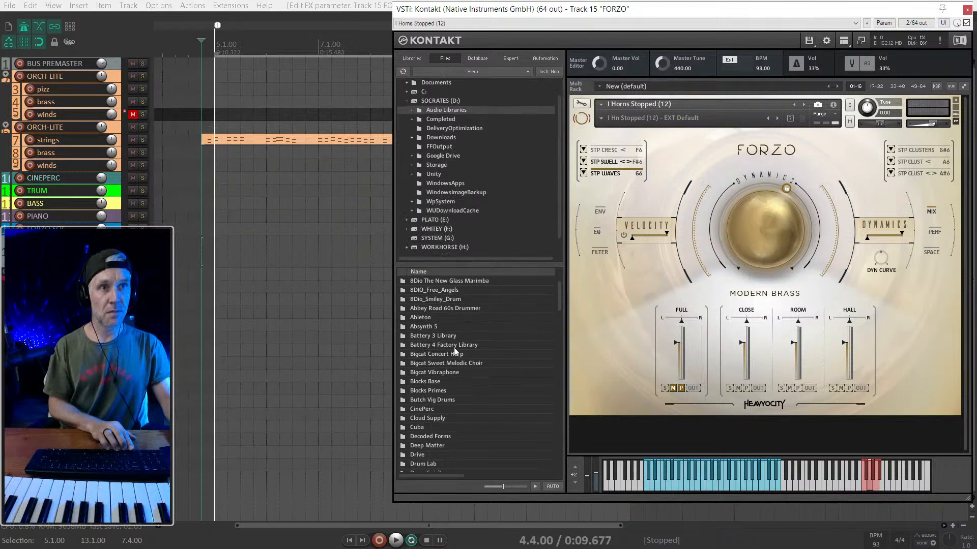
{"action": "scroll", "coordinate": [426, 388], "scroll_direction": "down", "scroll_amount": 3}
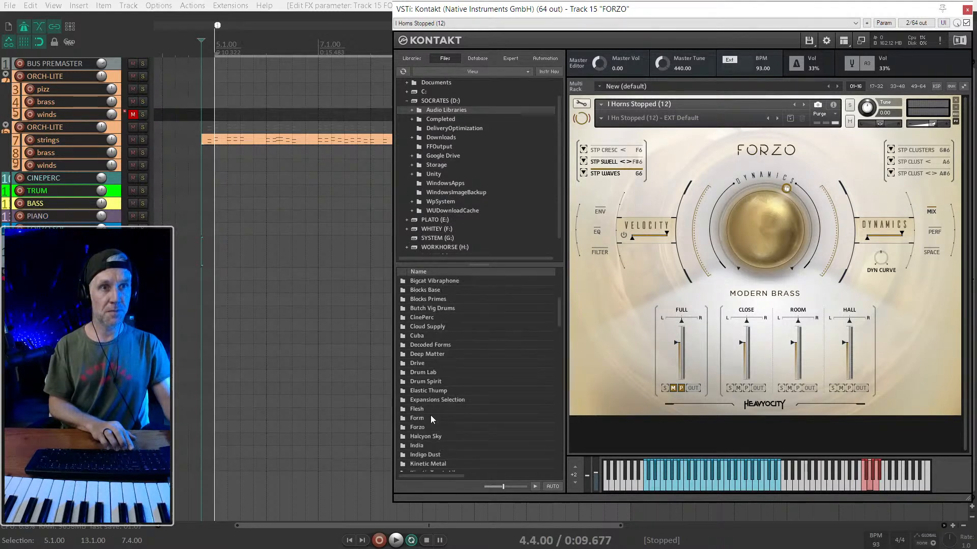
{"action": "double_click", "coordinate": [429, 409]}
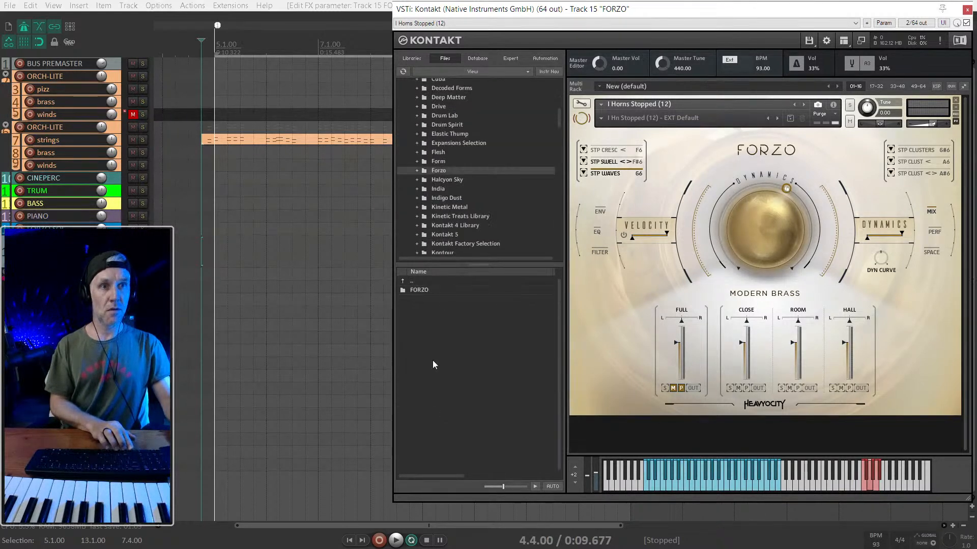
{"action": "double_click", "coordinate": [416, 293]}
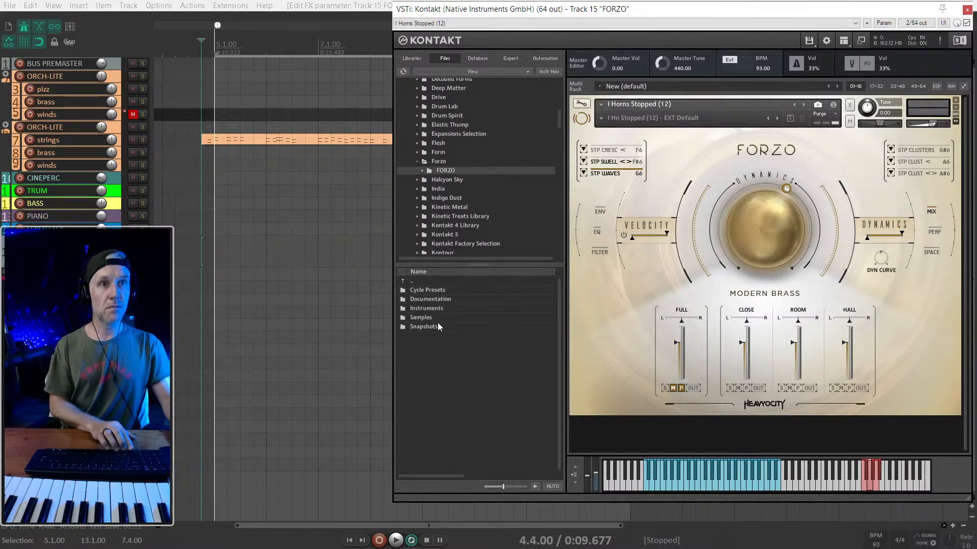
- Load V Tubas (2).nki from Instruments > I Traditional in place of the current horns patch
{"action": "double_click", "coordinate": [435, 309]}
{"action": "double_click", "coordinate": [420, 291]}
{"action": "left_click", "coordinate": [429, 334]}
{"action": "left_click_drag", "start_coordinate": [420, 335], "coordinate": [608, 199]}
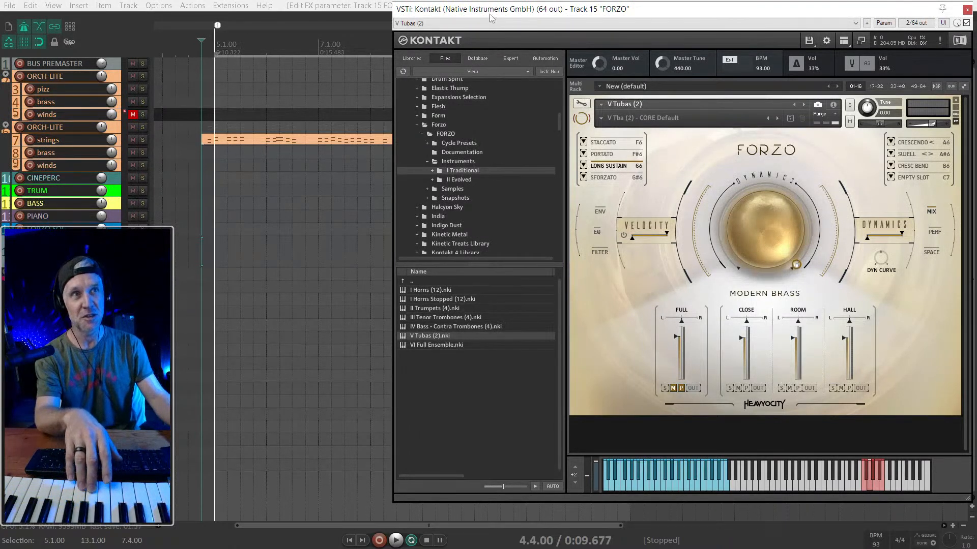
{"action": "left_click_drag", "start_coordinate": [494, 15], "coordinate": [494, 21]}
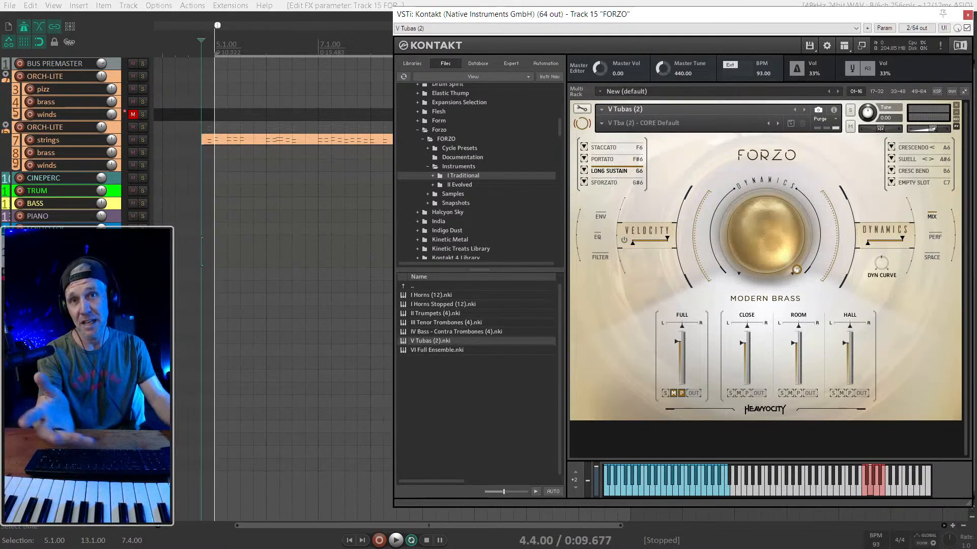
- Select the strings item, place the edit cursor at 9.1.00 and enlarge the track height to show its notes
{"action": "scroll", "coordinate": [249, 152], "scroll_direction": "down", "scroll_amount": 2}
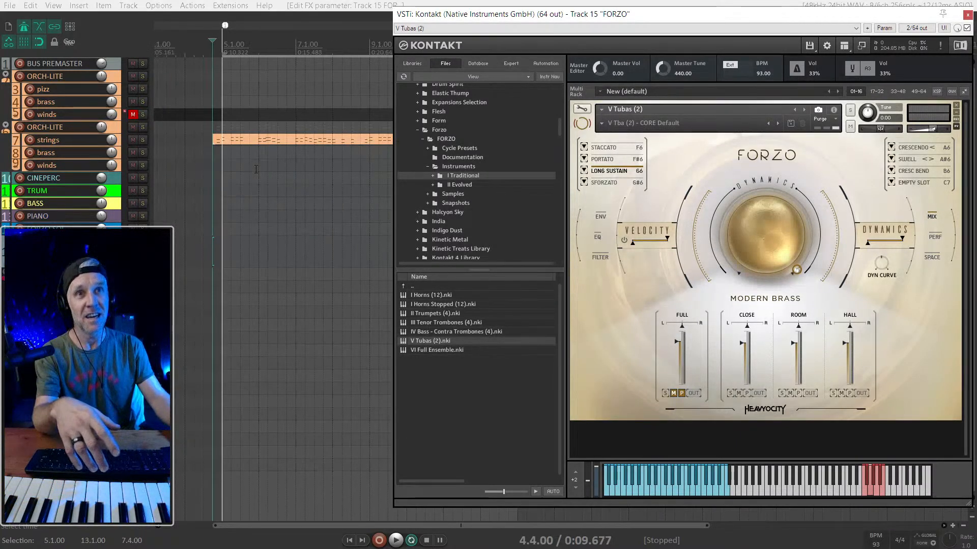
{"action": "left_click", "coordinate": [309, 144]}
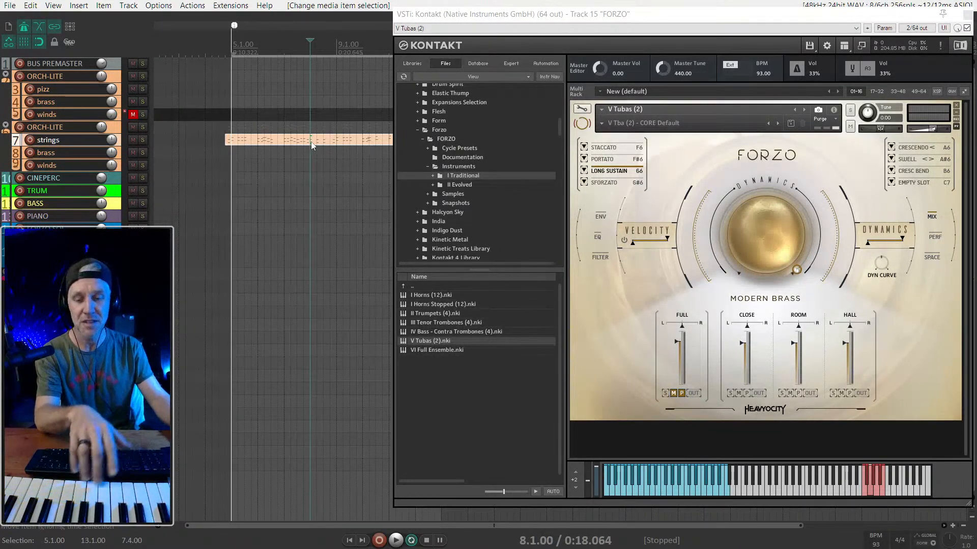
{"action": "scroll", "coordinate": [283, 127], "scroll_direction": "down", "scroll_amount": 2}
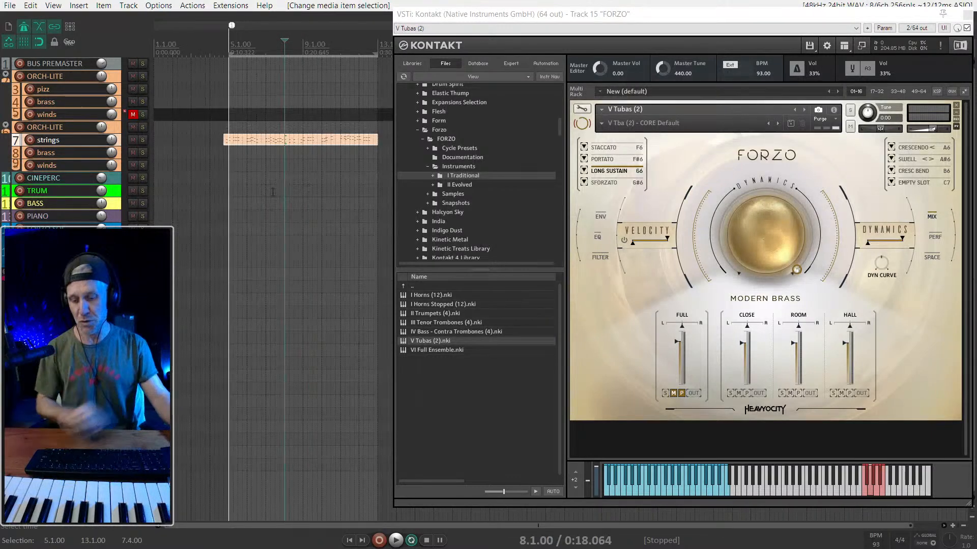
{"action": "left_click", "coordinate": [276, 143]}
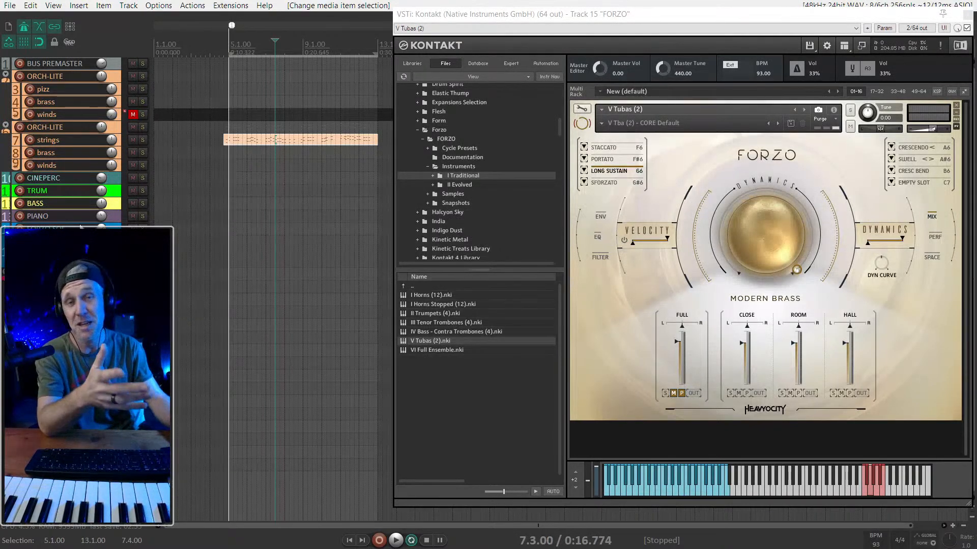
{"action": "left_click", "coordinate": [308, 146]}
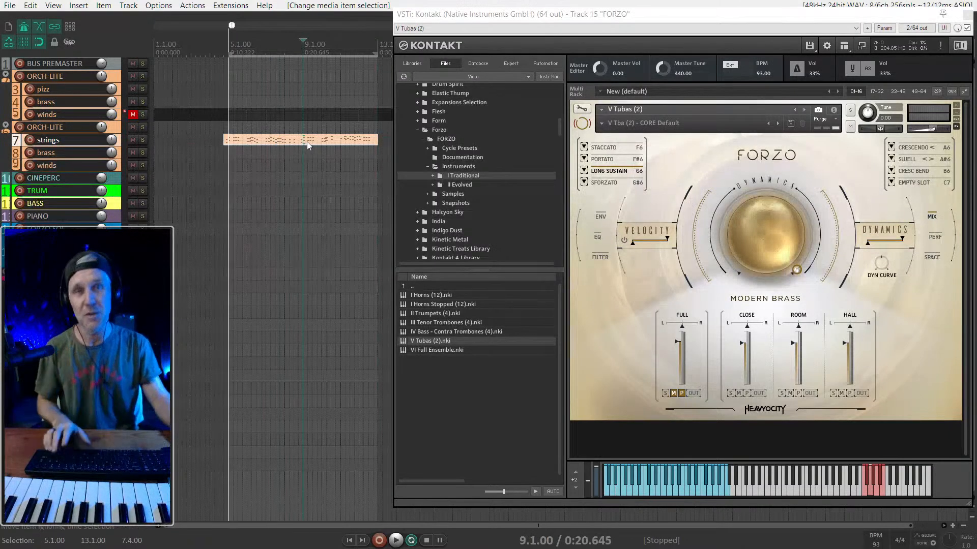
{"action": "scroll", "coordinate": [307, 146], "scroll_direction": "up", "scroll_amount": 5}
{"action": "scroll", "coordinate": [307, 239], "scroll_direction": "up", "scroll_amount": 2}
{"action": "scroll", "coordinate": [307, 239], "scroll_direction": "down", "scroll_amount": 4}
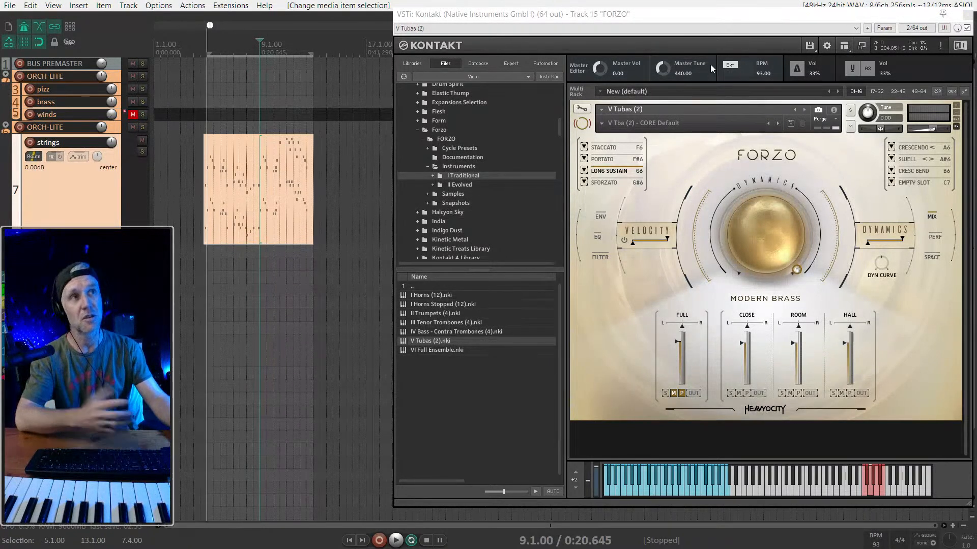
{"action": "left_click_drag", "start_coordinate": [786, 15], "coordinate": [784, 16]}
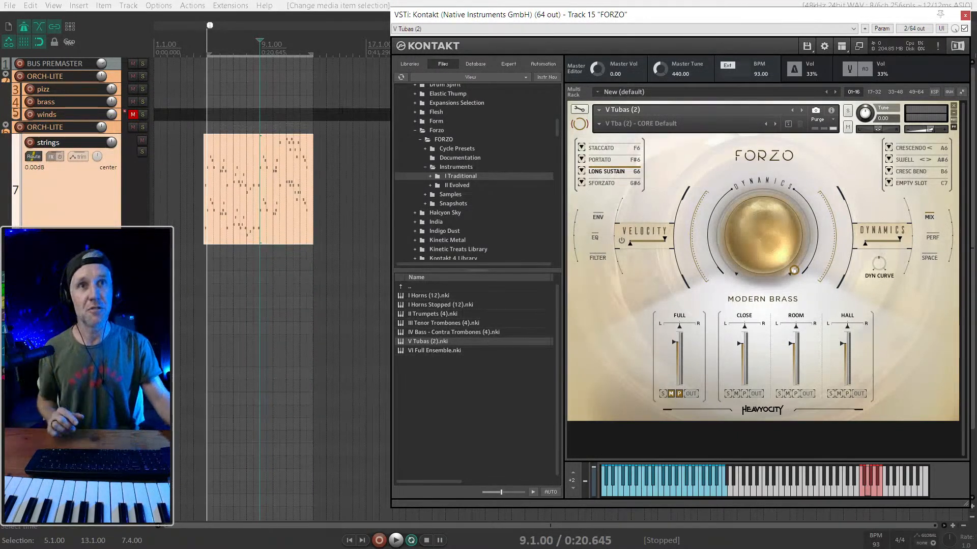
- Mute the Room and Hall microphone channels of the V Tubas (2) patch
{"action": "scroll", "coordinate": [237, 204], "scroll_direction": "up", "scroll_amount": 3}
{"action": "left_click", "coordinate": [85, 198]}
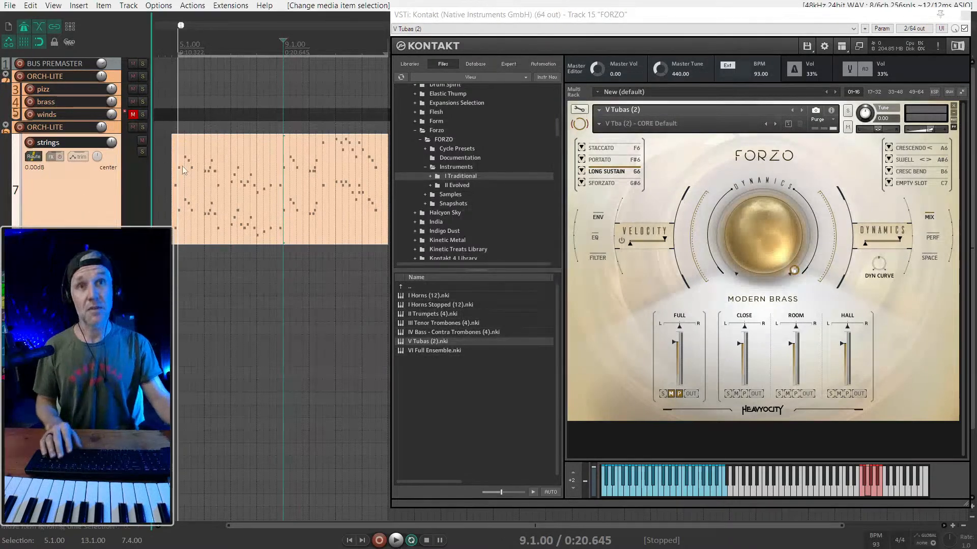
{"action": "scroll", "coordinate": [182, 166], "scroll_direction": "down", "scroll_amount": 3}
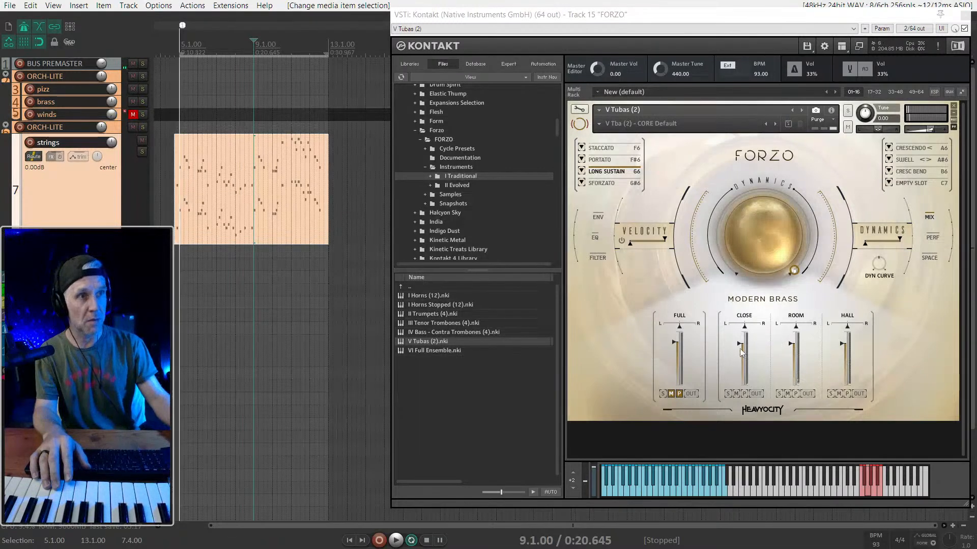
{"action": "left_click", "coordinate": [787, 394]}
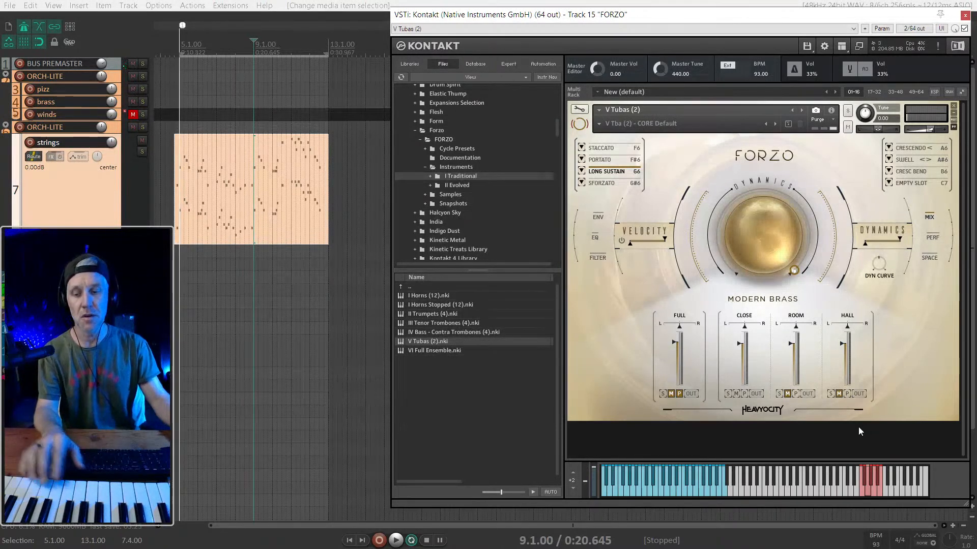
- Show the mixer and hide the Kontakt browser of the V Tubas (2) instrument on the FORZO track
{"action": "mouse_move", "coordinate": [778, 245]}
{"action": "left_mouse_down"}
{"action": "mouse_move", "coordinate": [786, 267]}
{"action": "mouse_move", "coordinate": [780, 243]}
{"action": "left_mouse_up"}
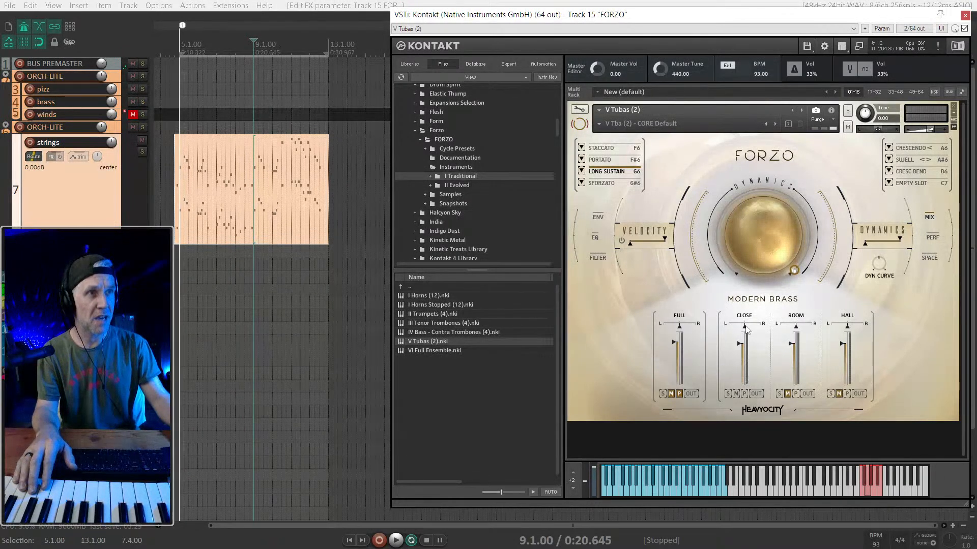
{"action": "left_click", "coordinate": [66, 351]}
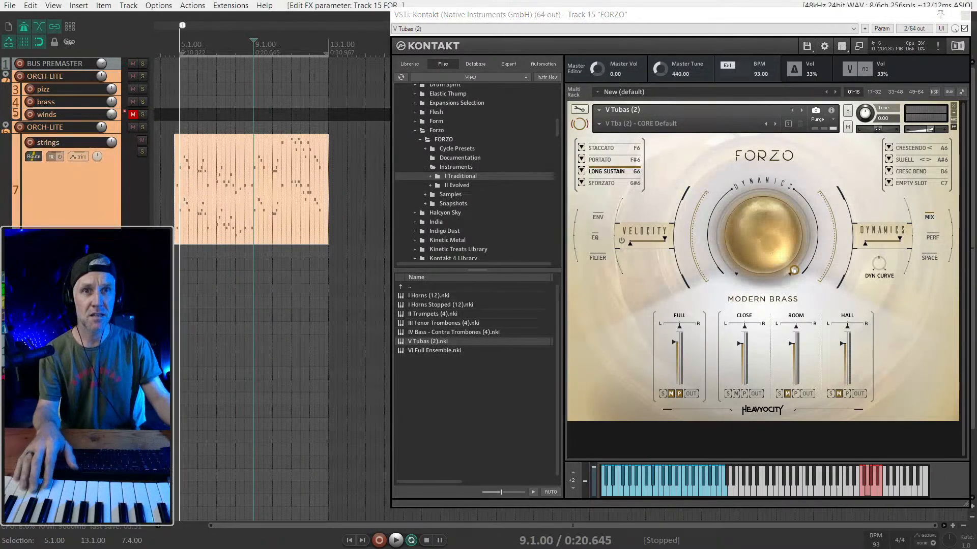
{"action": "key", "text": "ctrl+m"}
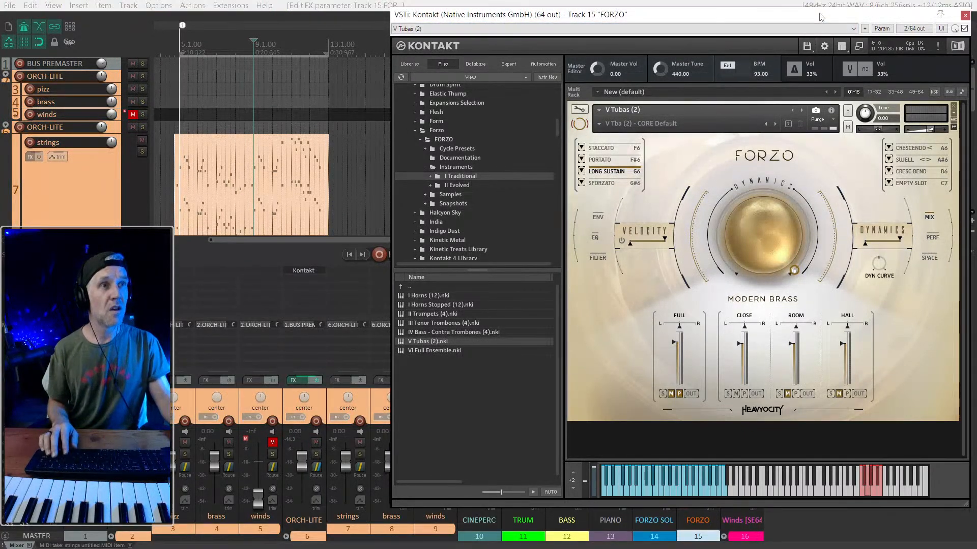
{"action": "left_click", "coordinate": [842, 45]}
{"action": "left_click", "coordinate": [852, 58]}
{"action": "left_click_drag", "start_coordinate": [662, 14], "coordinate": [862, 8]}
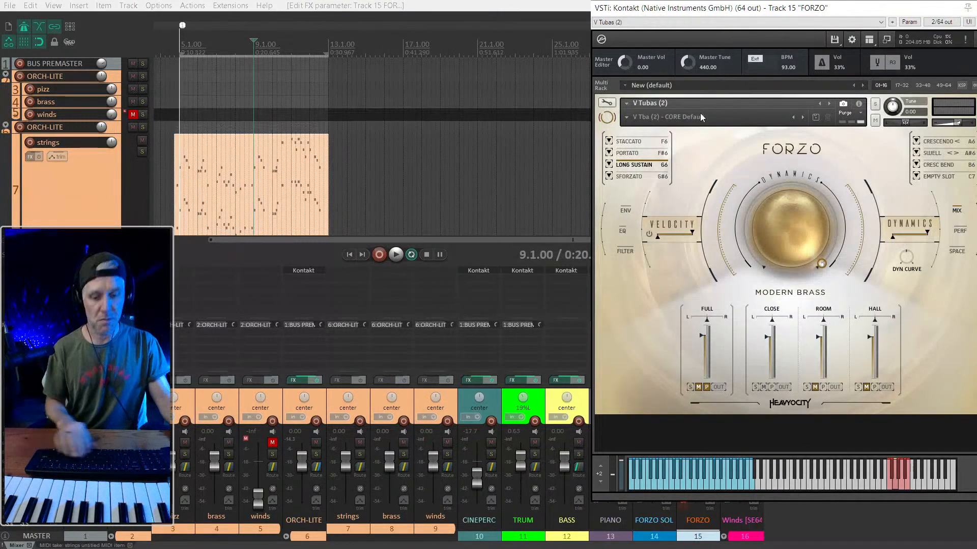
- Close the V Tubas (2) instrument, select the FORZO SOL track and open its I Horns (12) instrument
{"action": "key", "text": "Escape"}
{"action": "left_click_drag", "start_coordinate": [668, 399], "coordinate": [681, 402]}
{"action": "key", "text": "ctrl+z"}
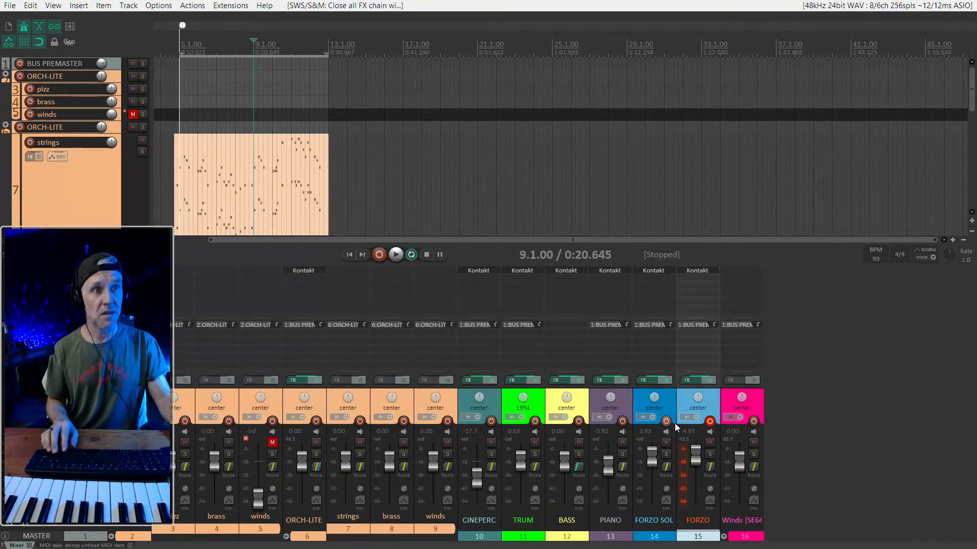
{"action": "left_click", "coordinate": [671, 408]}
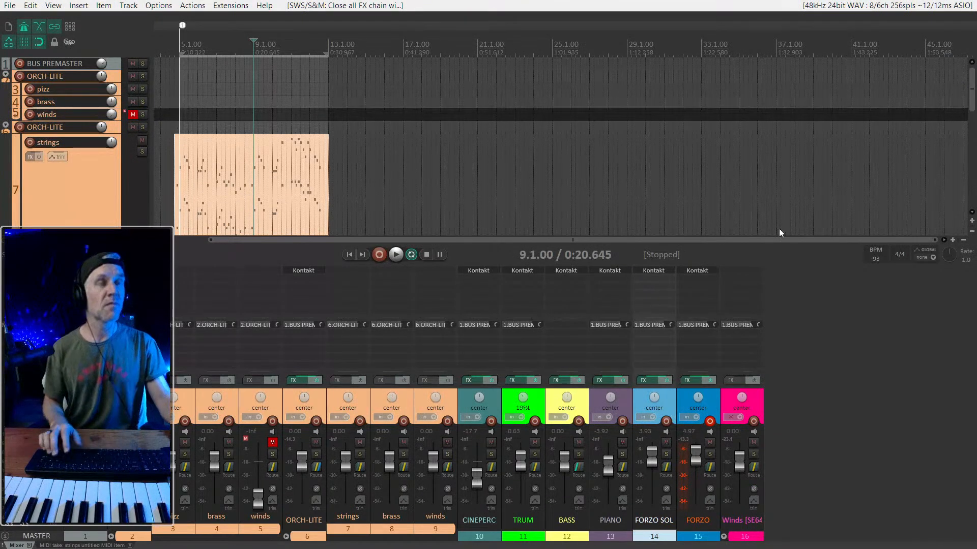
{"action": "key", "text": "f"}
{"action": "left_click_drag", "start_coordinate": [371, 56], "coordinate": [898, 12]}
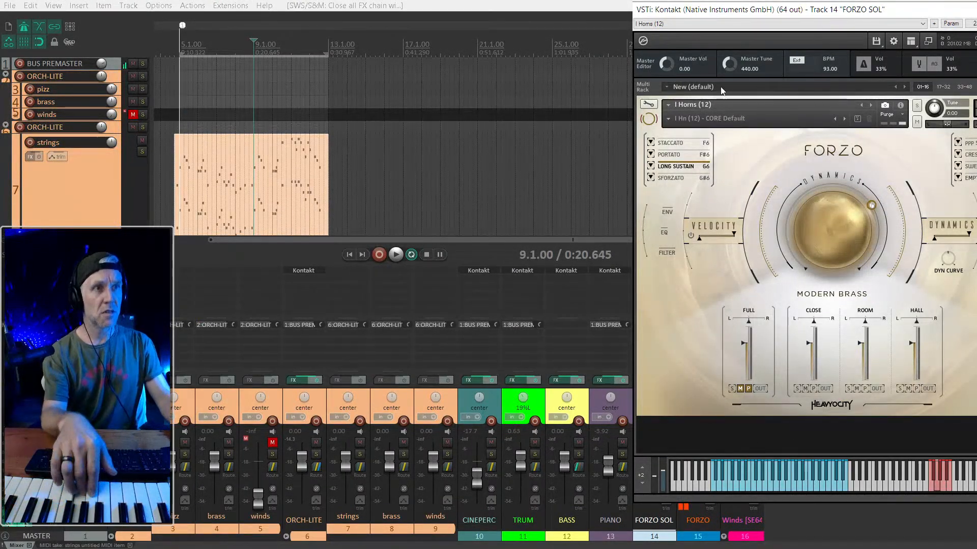
{"action": "left_click_drag", "start_coordinate": [710, 17], "coordinate": [840, 29]}
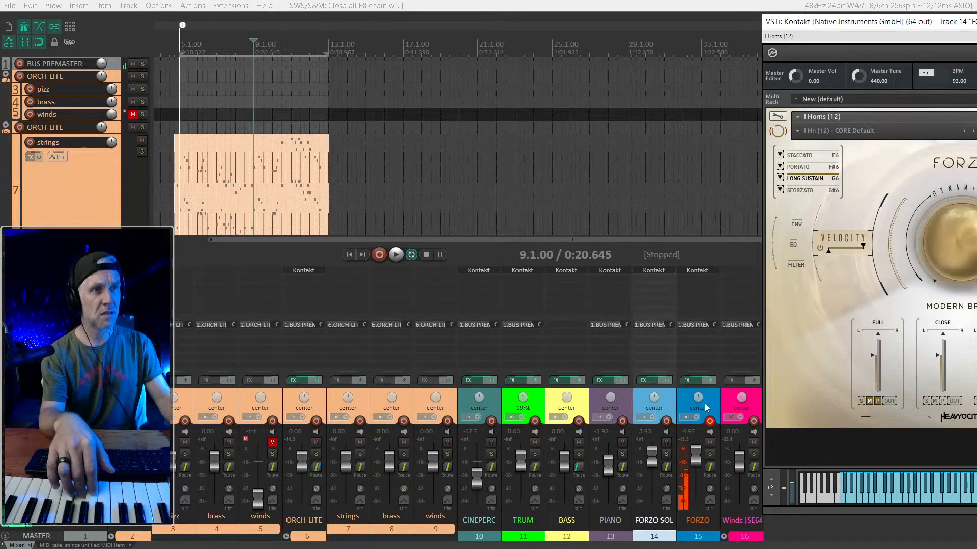
{"action": "left_click_drag", "start_coordinate": [857, 23], "coordinate": [631, 15]}
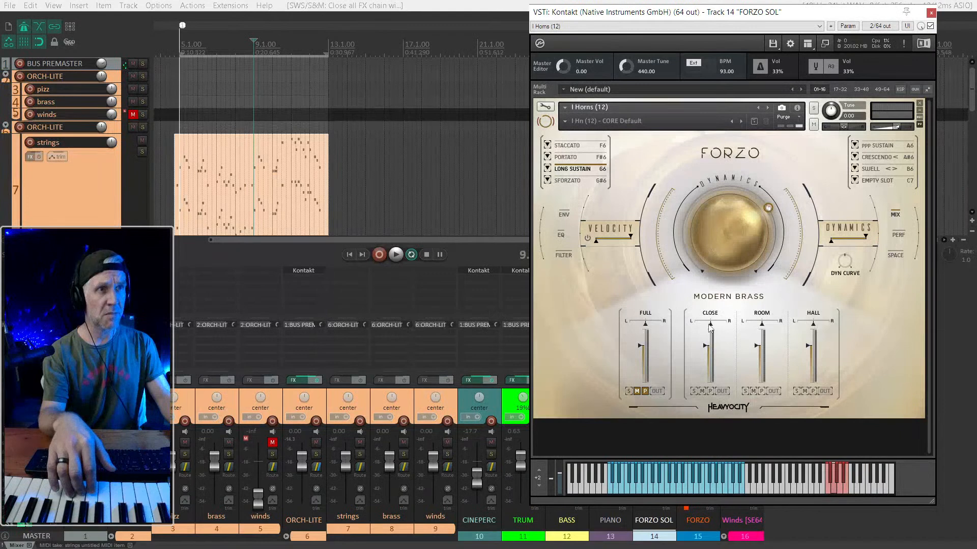
- Turn off purging of the horns' Full microphone channel, and test panning the Close channel left before returning it to about centre
{"action": "left_click_drag", "start_coordinate": [710, 323], "coordinate": [586, 345]}
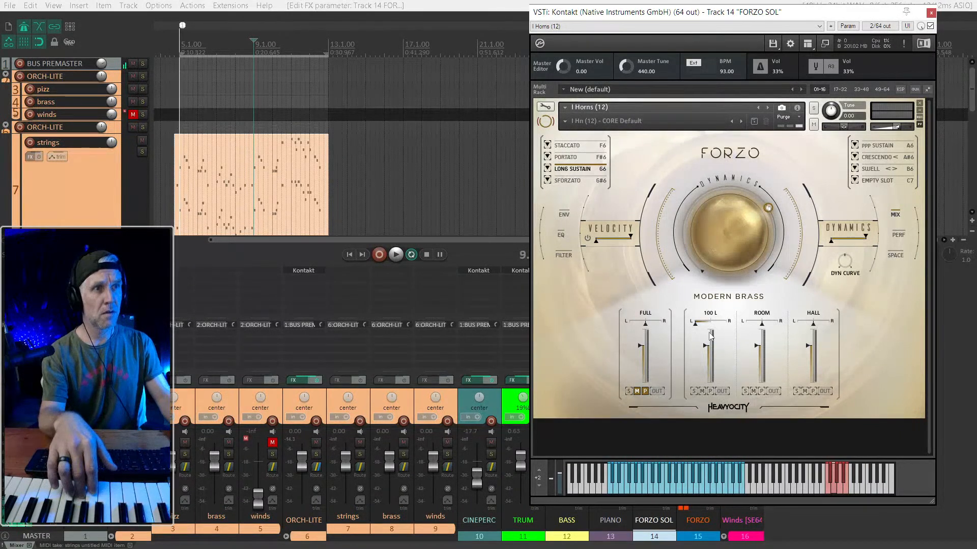
{"action": "left_click", "coordinate": [645, 391]}
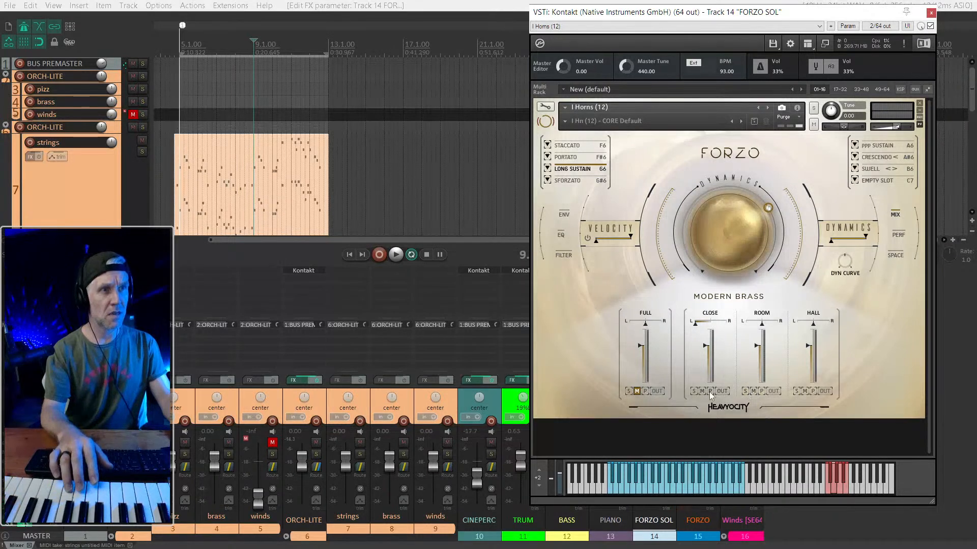
{"action": "left_click_drag", "start_coordinate": [694, 324], "coordinate": [723, 336]}
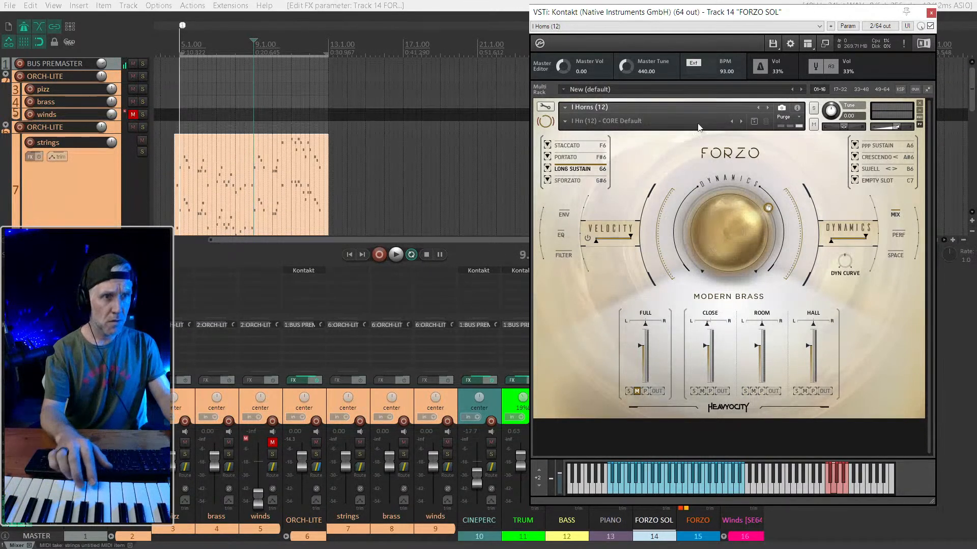
{"action": "mouse_move", "coordinate": [720, 18]}
{"action": "left_mouse_down"}
{"action": "mouse_move", "coordinate": [837, 21]}
{"action": "mouse_move", "coordinate": [733, 19]}
{"action": "left_mouse_up"}
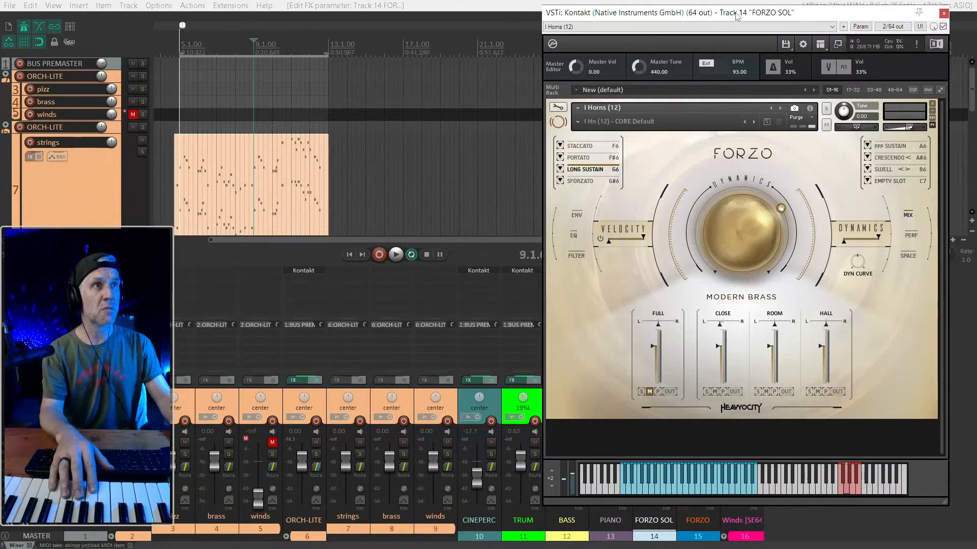
{"action": "left_click_drag", "start_coordinate": [745, 14], "coordinate": [402, 17]}
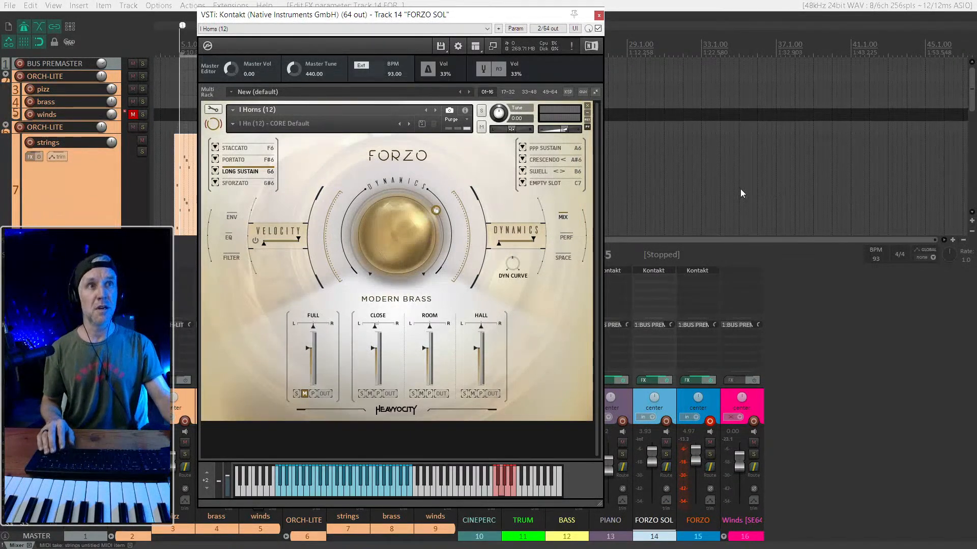
- Place the edit cursor at 5.1.00, at the start of the strings notes, and keep those notes in view
{"action": "left_click", "coordinate": [689, 183]}
{"action": "scroll", "coordinate": [707, 147], "scroll_direction": "up", "scroll_amount": 4}
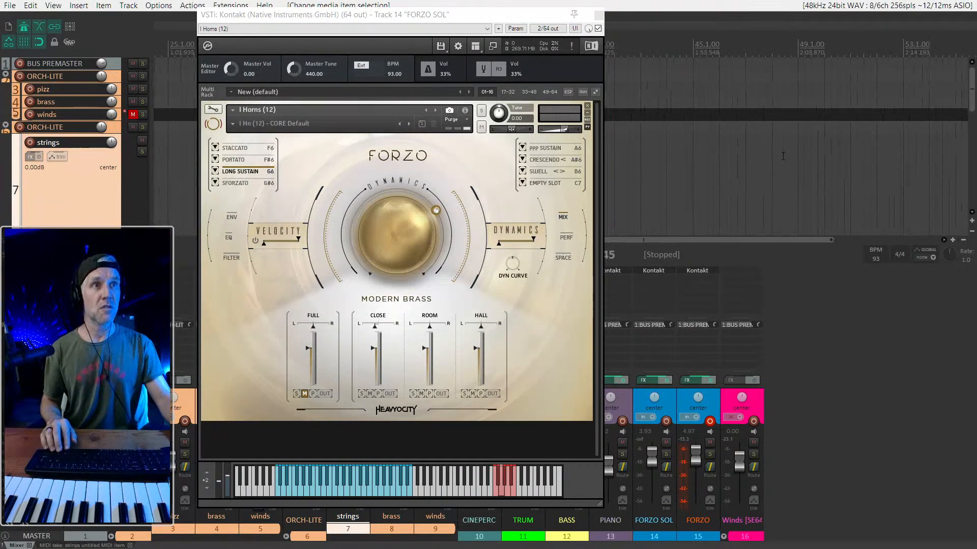
{"action": "scroll", "coordinate": [875, 175], "scroll_direction": "left", "scroll_amount": 5}
{"action": "scroll", "coordinate": [877, 175], "scroll_direction": "up", "scroll_amount": 6}
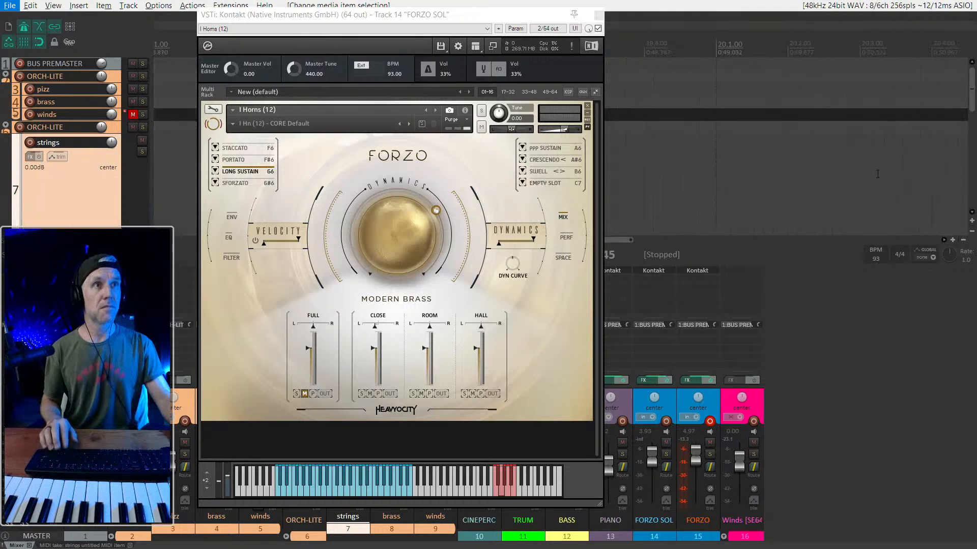
{"action": "left_click", "coordinate": [834, 130]}
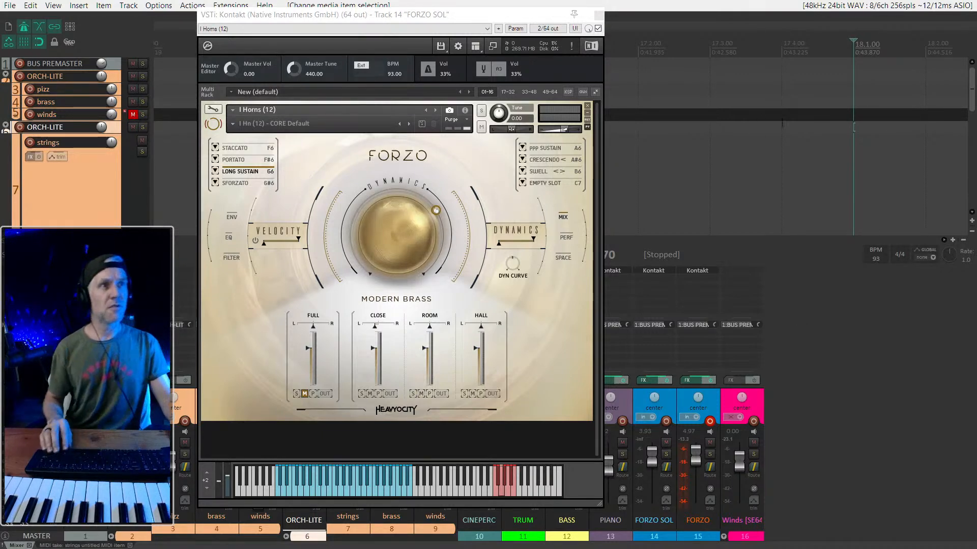
{"action": "scroll", "coordinate": [860, 176], "scroll_direction": "down", "scroll_amount": 6}
{"action": "left_click_drag", "start_coordinate": [336, 17], "coordinate": [187, 214]}
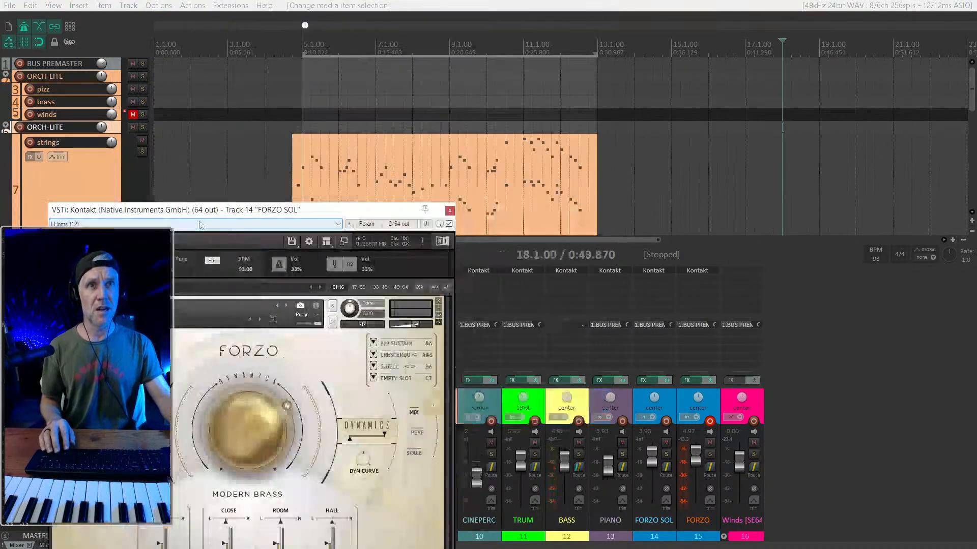
{"action": "left_click", "coordinate": [291, 169]}
{"action": "scroll", "coordinate": [292, 169], "scroll_direction": "up", "scroll_amount": 6}
{"action": "left_click_drag", "start_coordinate": [495, 173], "coordinate": [880, 167]}
{"action": "scroll", "coordinate": [897, 158], "scroll_direction": "down", "scroll_amount": 4}
{"action": "left_click_drag", "start_coordinate": [370, 211], "coordinate": [430, 24]}
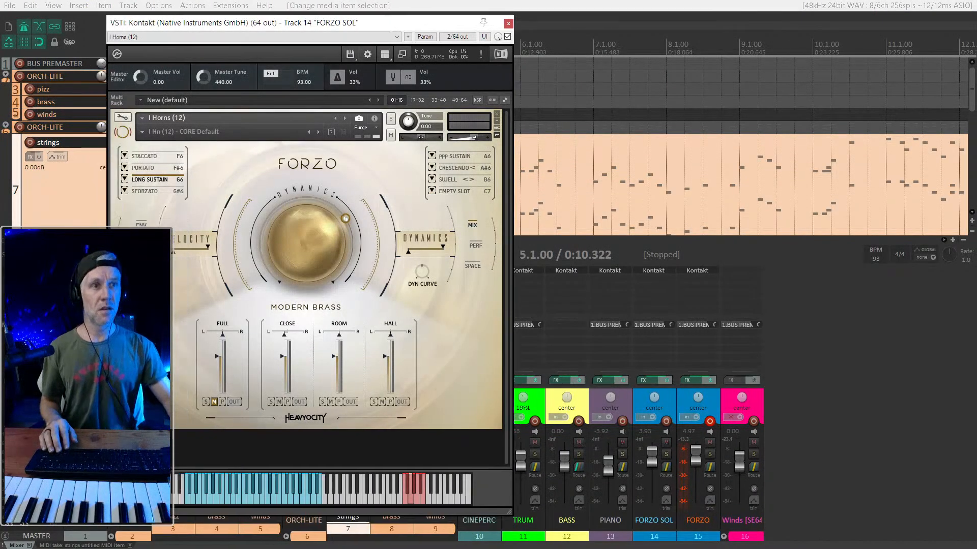
- Raise the FORZO track's volume to 12.0 dB and pan it 56% left
{"action": "left_click", "coordinate": [710, 403]}
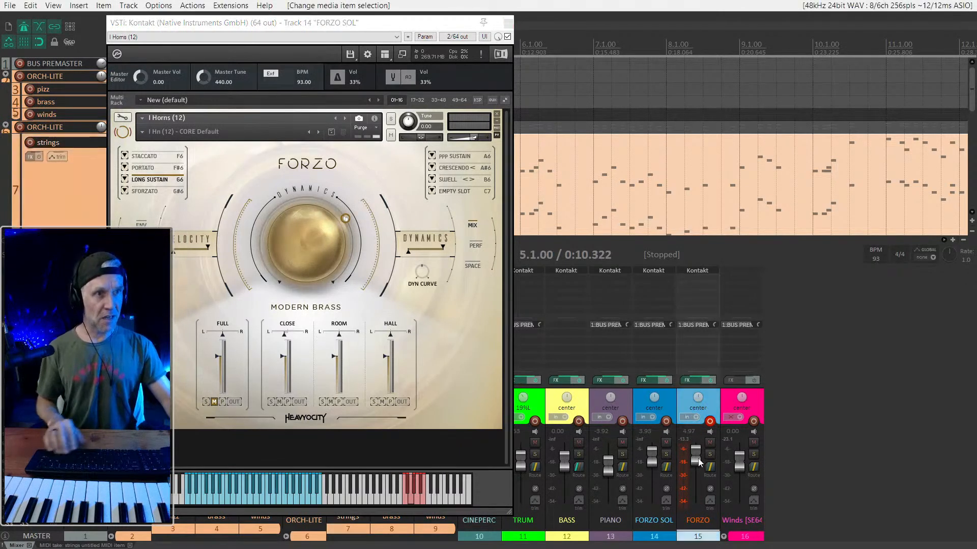
{"action": "left_click_drag", "start_coordinate": [699, 463], "coordinate": [700, 437]}
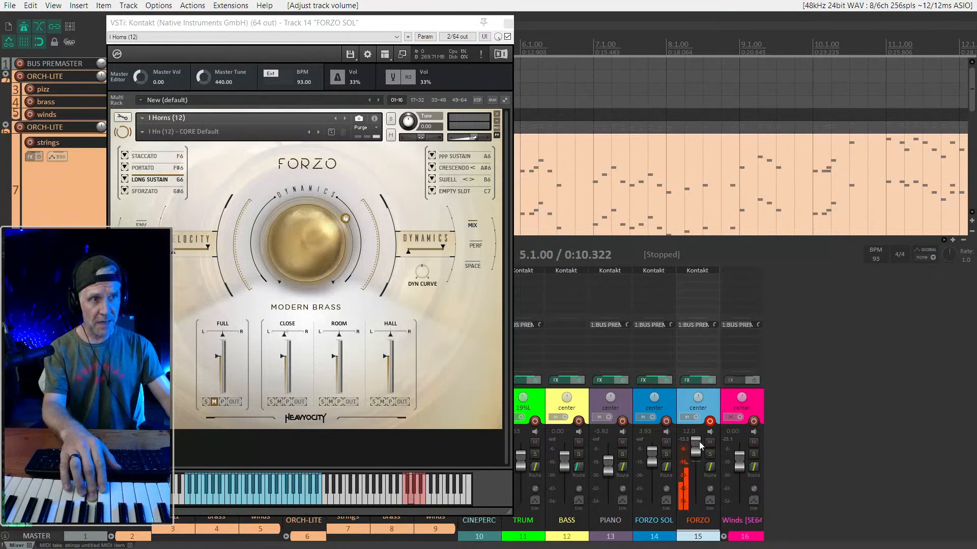
{"action": "left_click_drag", "start_coordinate": [699, 398], "coordinate": [699, 398]}
{"action": "scroll", "coordinate": [698, 398], "scroll_direction": "up", "scroll_amount": 1}
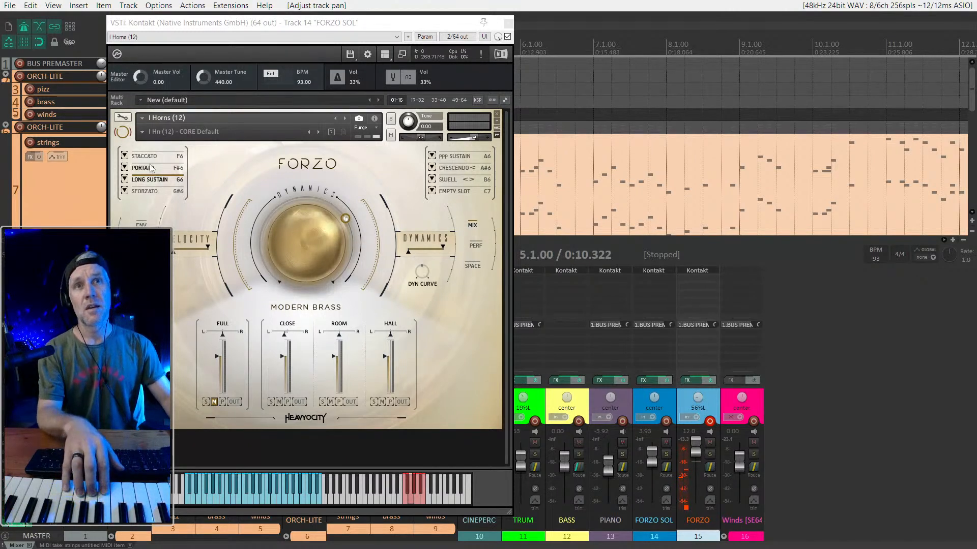
{"action": "left_click", "coordinate": [698, 451]}
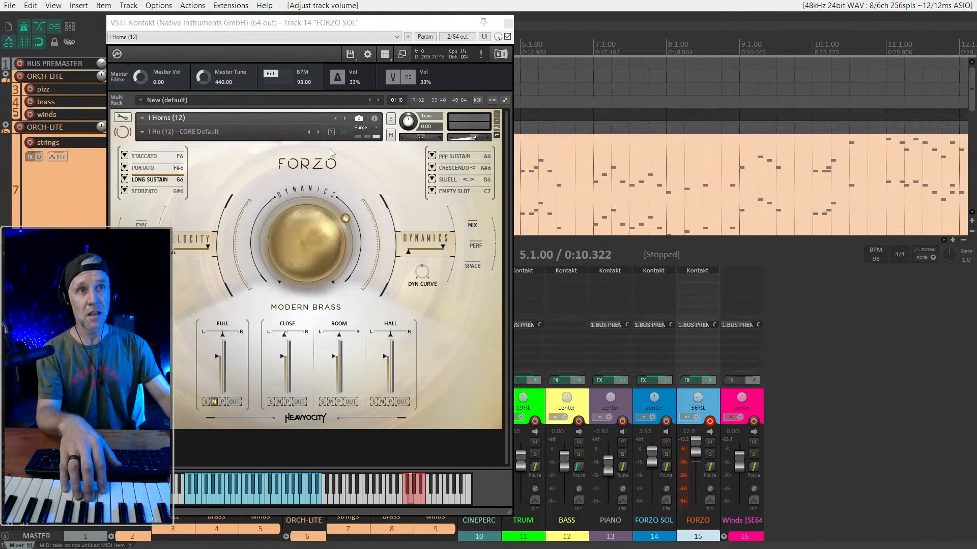
- Try the Sforzato articulation of the I Horns (12) patch and switch it to Staccato
{"action": "left_click", "coordinate": [148, 193]}
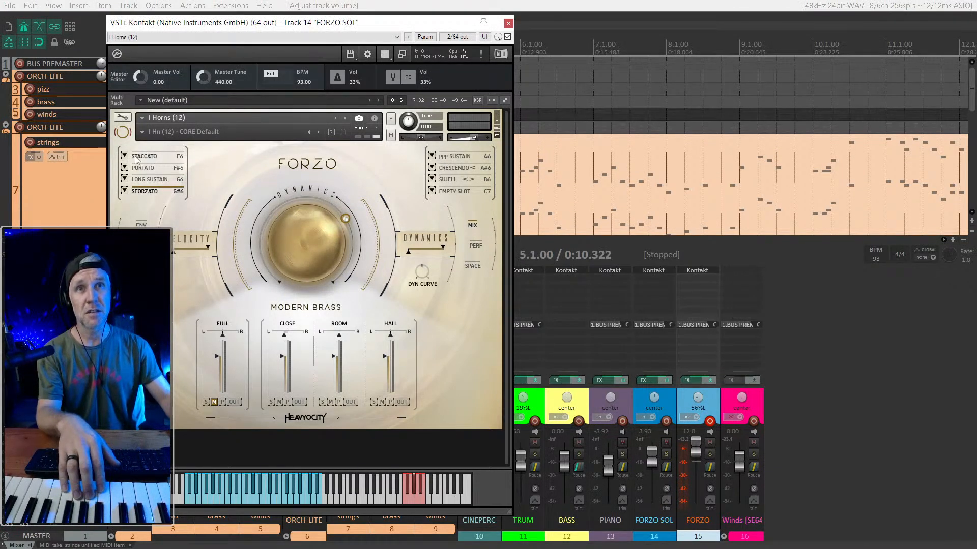
{"action": "left_click", "coordinate": [156, 158]}
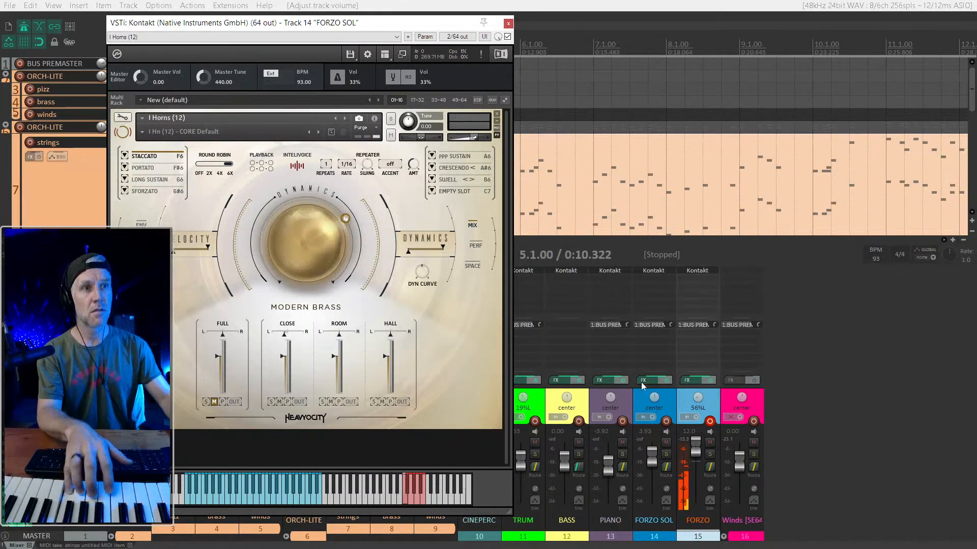
- Record-arm the FORZO SOL track in place of FORZO and raise its volume to 12.0 dB
{"action": "left_click", "coordinate": [671, 401]}
{"action": "left_click", "coordinate": [710, 421]}
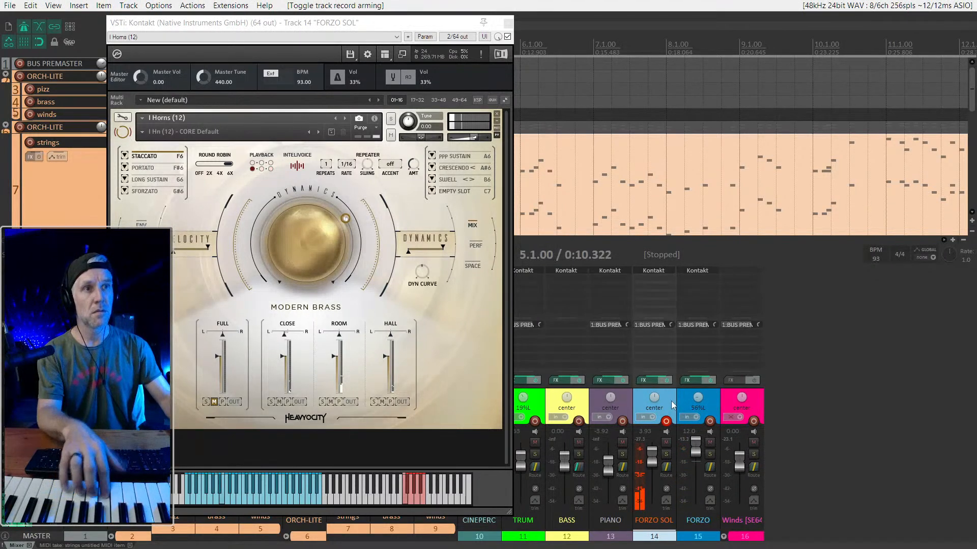
{"action": "scroll", "coordinate": [655, 453], "scroll_direction": "up", "scroll_amount": 6}
{"action": "scroll", "coordinate": [655, 454], "scroll_direction": "up", "scroll_amount": 1}
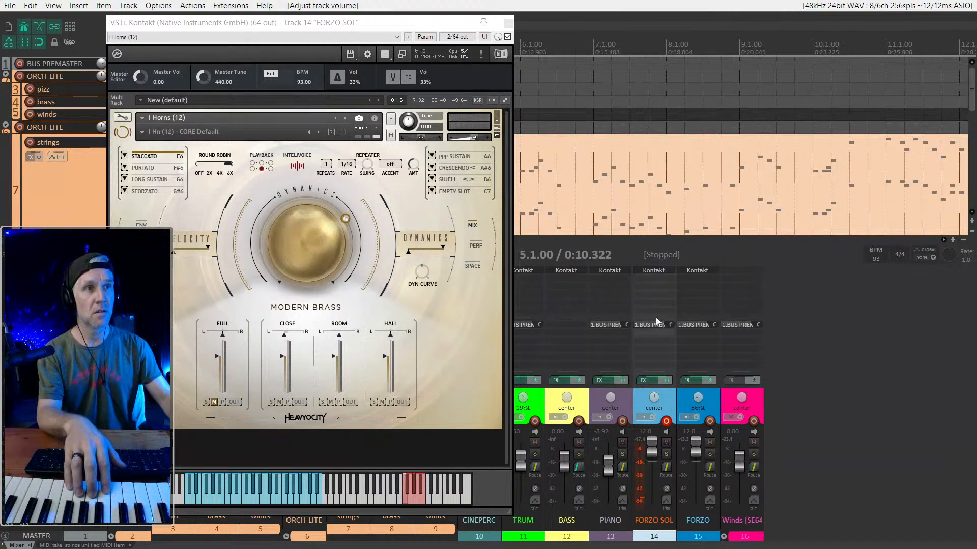
{"action": "left_click", "coordinate": [392, 24]}
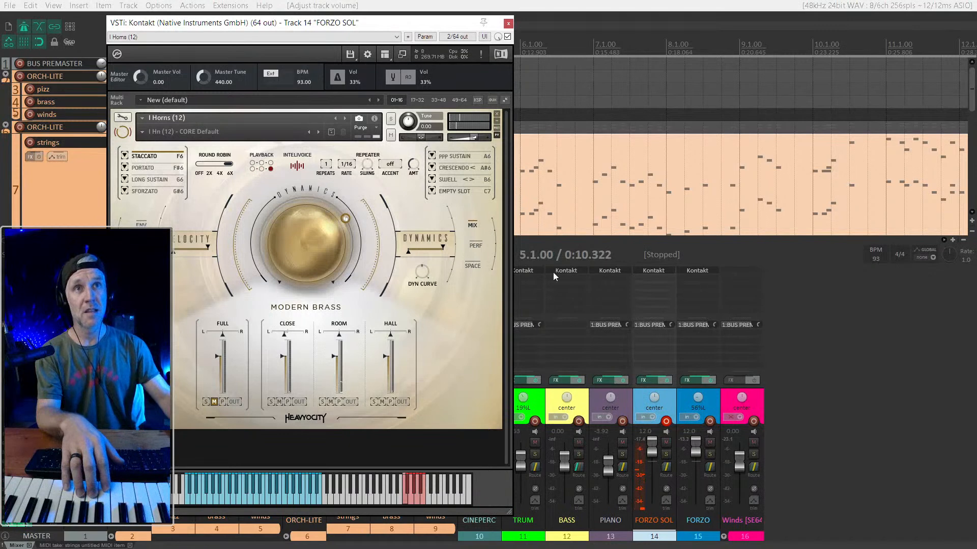
- Delete the FORZO track and mute the Room and Hall microphone channels of the I Horns (12) patch
{"action": "left_click", "coordinate": [718, 409]}
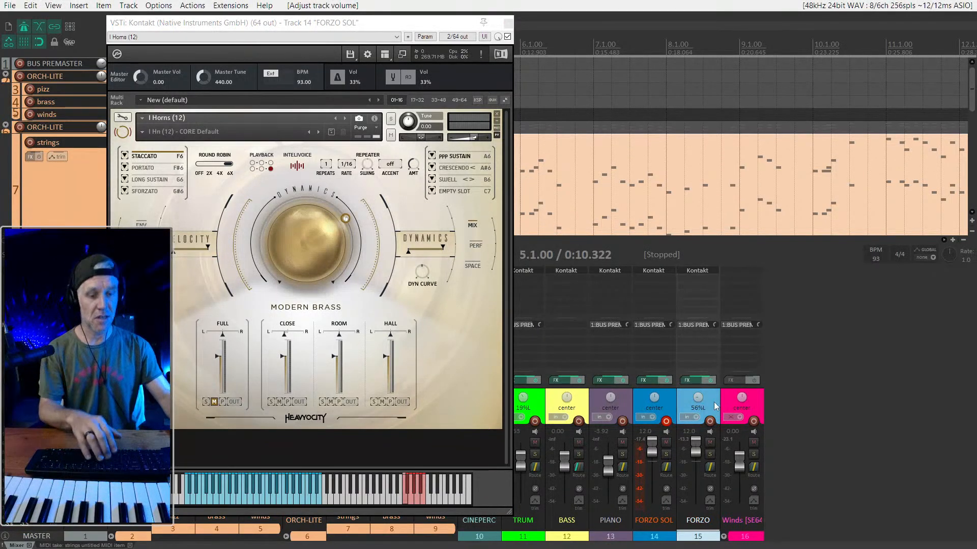
{"action": "key", "text": "Delete"}
{"action": "left_click", "coordinate": [457, 304]}
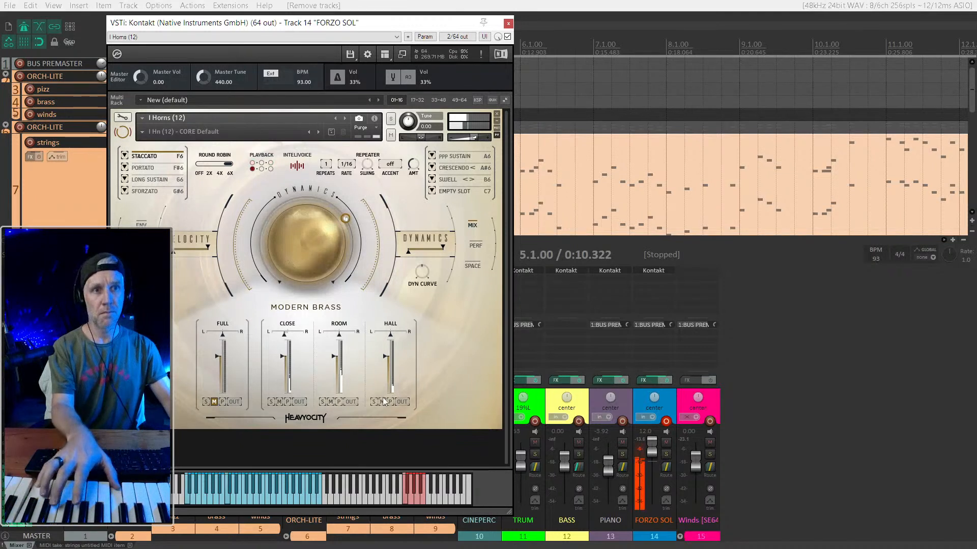
{"action": "left_click", "coordinate": [331, 401]}
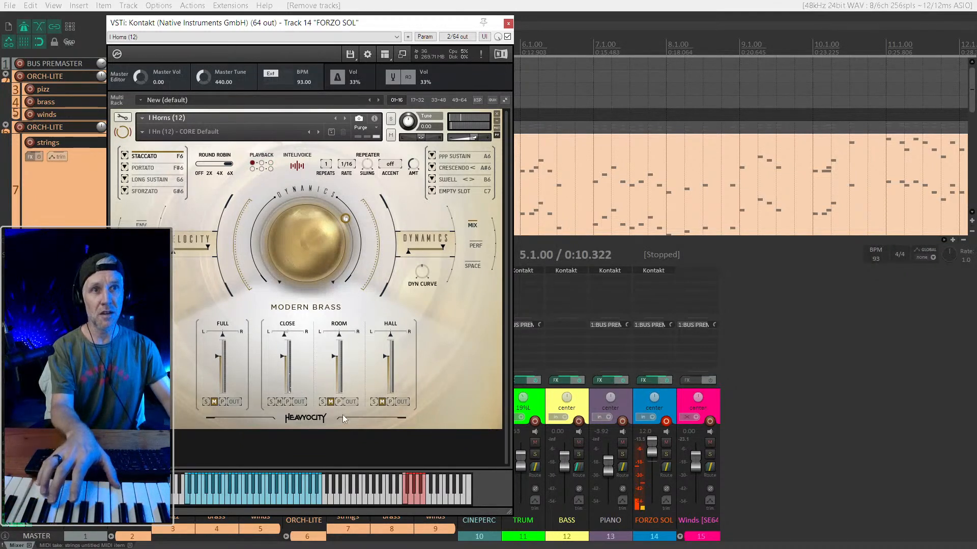
- Try panning the FORZO SOL track by 78% and its Close microphone channel to the left
{"action": "mouse_move", "coordinate": [654, 397]}
{"action": "left_mouse_down"}
{"action": "mouse_move", "coordinate": [654, 379]}
{"action": "mouse_move", "coordinate": [654, 398]}
{"action": "left_mouse_up"}
{"action": "left_click_drag", "start_coordinate": [652, 450], "coordinate": [652, 438]}
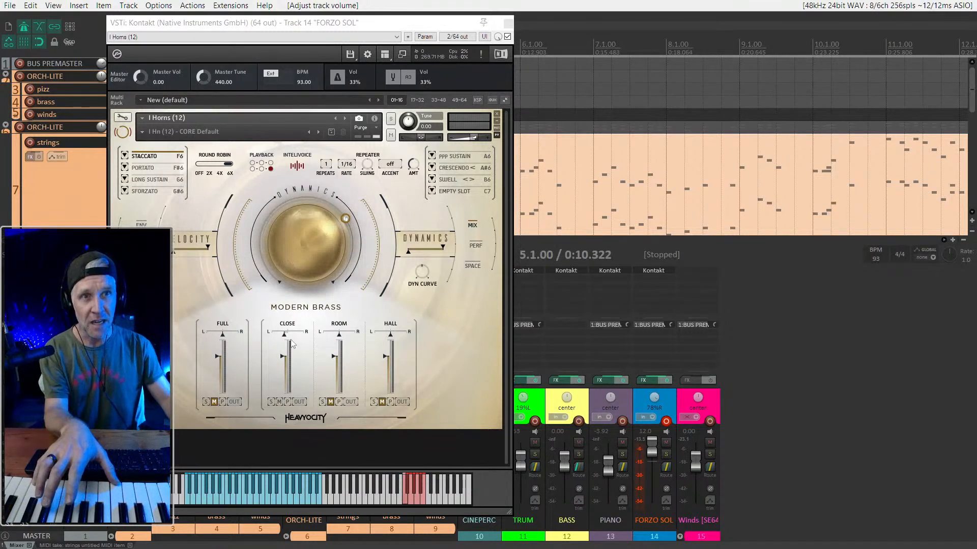
{"action": "left_click_drag", "start_coordinate": [285, 335], "coordinate": [261, 336]}
- Reset the FORZO SOL track pan and the Close channel pan to centre, and raise the Close channel's level
{"action": "double_click", "coordinate": [654, 398]}
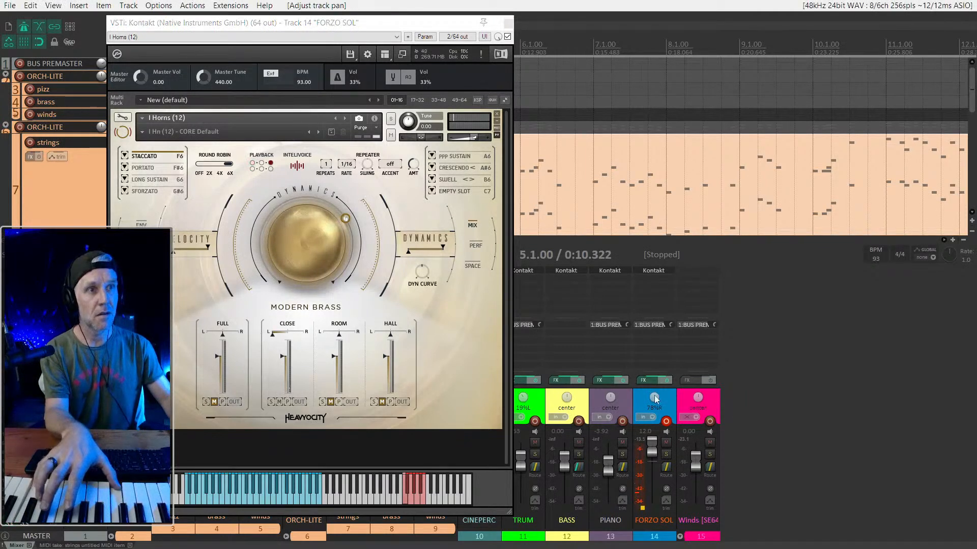
{"action": "left_click_drag", "start_coordinate": [278, 341], "coordinate": [309, 345]}
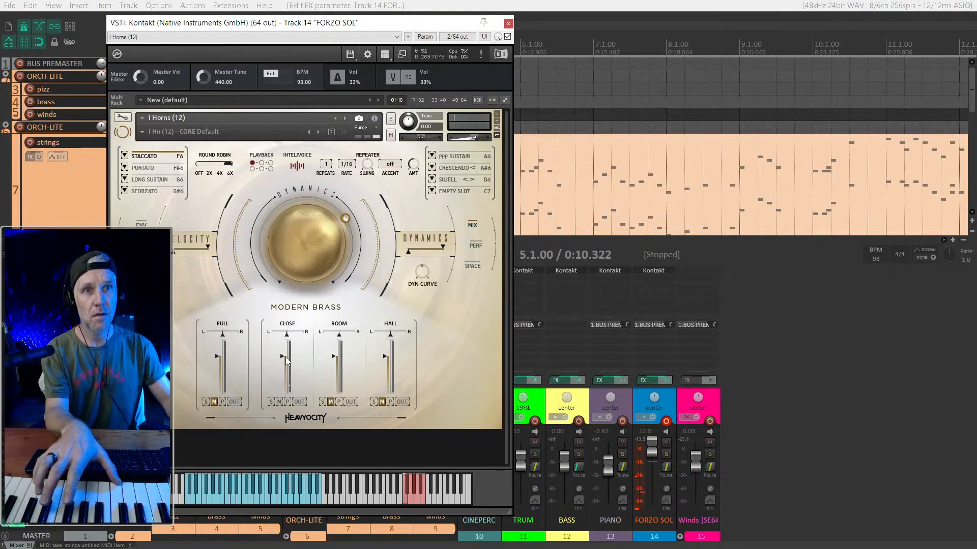
{"action": "left_click_drag", "start_coordinate": [283, 356], "coordinate": [284, 340]}
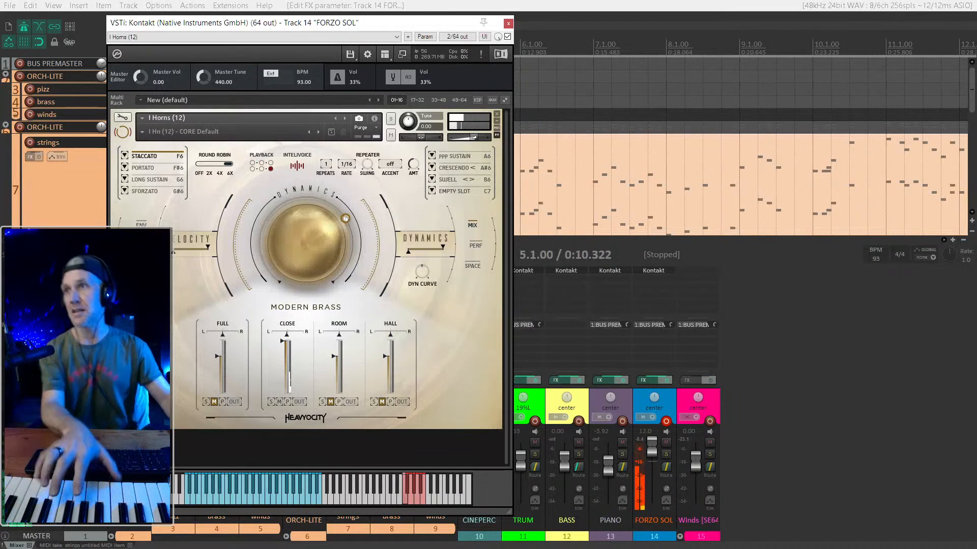
- Close the FORZO SOL track's Kontakt window and hide the mixer to show the full arrangement
{"action": "left_click_drag", "start_coordinate": [398, 24], "coordinate": [826, 29]}
{"action": "key", "text": "Escape"}
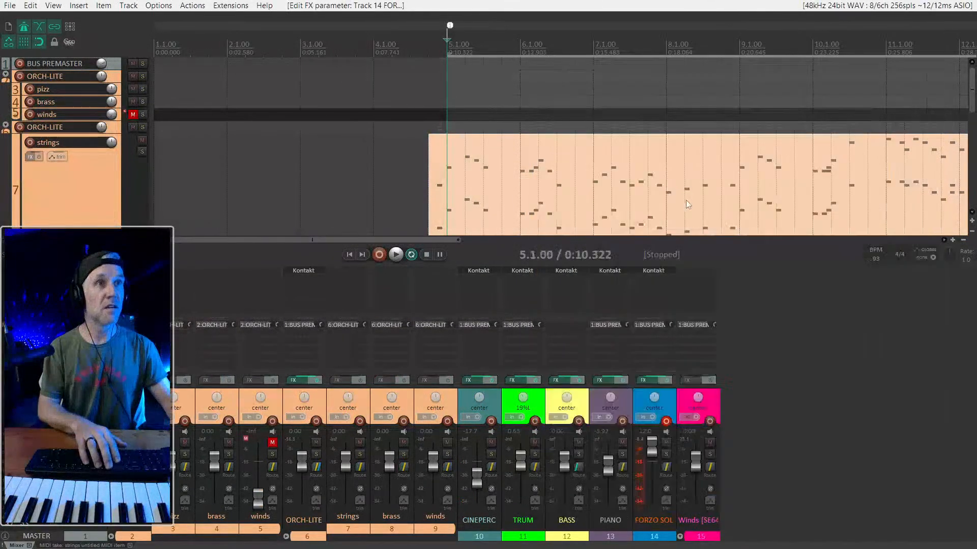
{"action": "key", "text": "ctrl+m"}
{"action": "scroll", "coordinate": [399, 234], "scroll_direction": "down", "scroll_amount": 5}
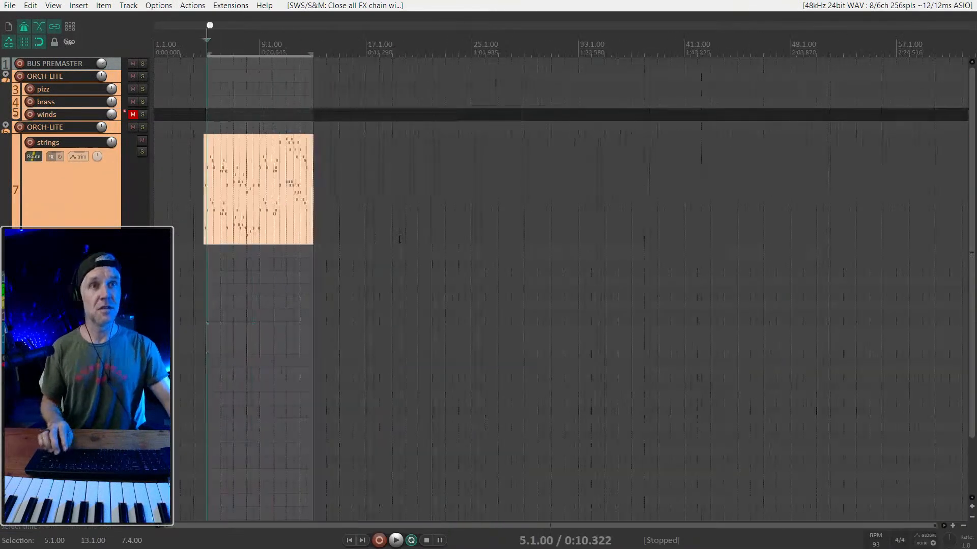
- Copy the strings MIDI item onto the FORZO SOL track, starting at the same position
{"action": "scroll", "coordinate": [407, 226], "scroll_direction": "up", "scroll_amount": 3}
{"action": "left_click", "coordinate": [439, 199]}
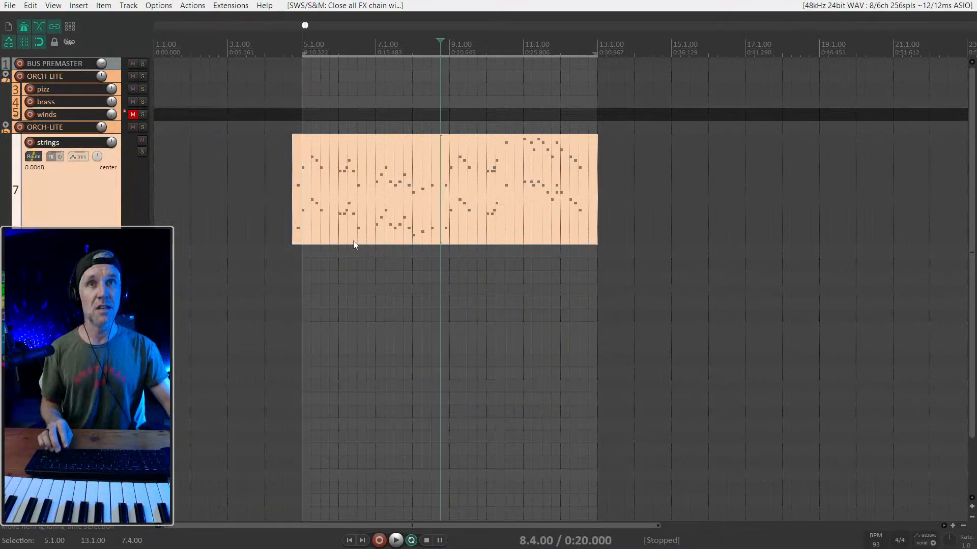
{"action": "scroll", "coordinate": [354, 246], "scroll_direction": "up", "scroll_amount": 2}
{"action": "left_click_drag", "start_coordinate": [427, 192], "coordinate": [416, 333]}
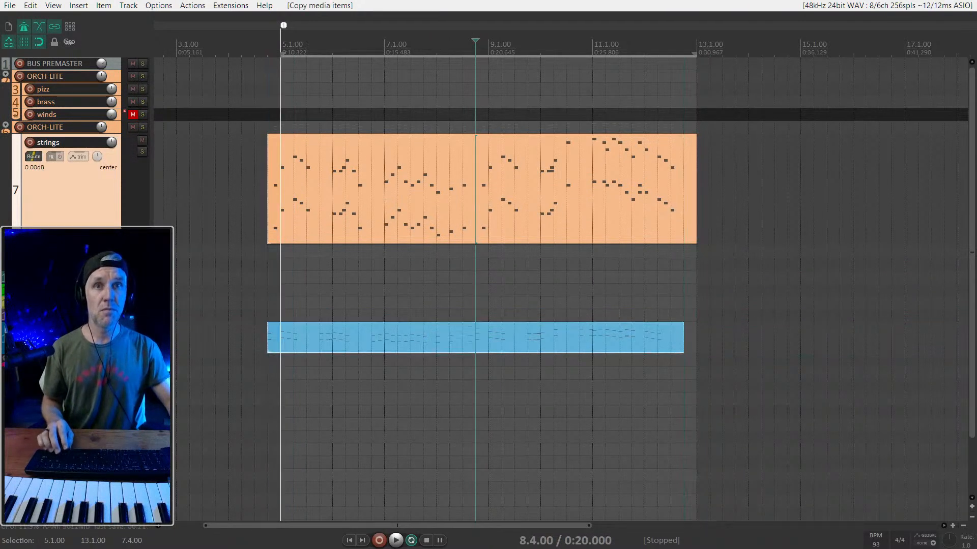
- Move the FORZO SOL track directly below BUS PREMASTER and delete the upper ORCH-LITE folder with its pizz, brass and winds tracks
{"action": "left_click_drag", "start_coordinate": [61, 148], "coordinate": [40, 73]}
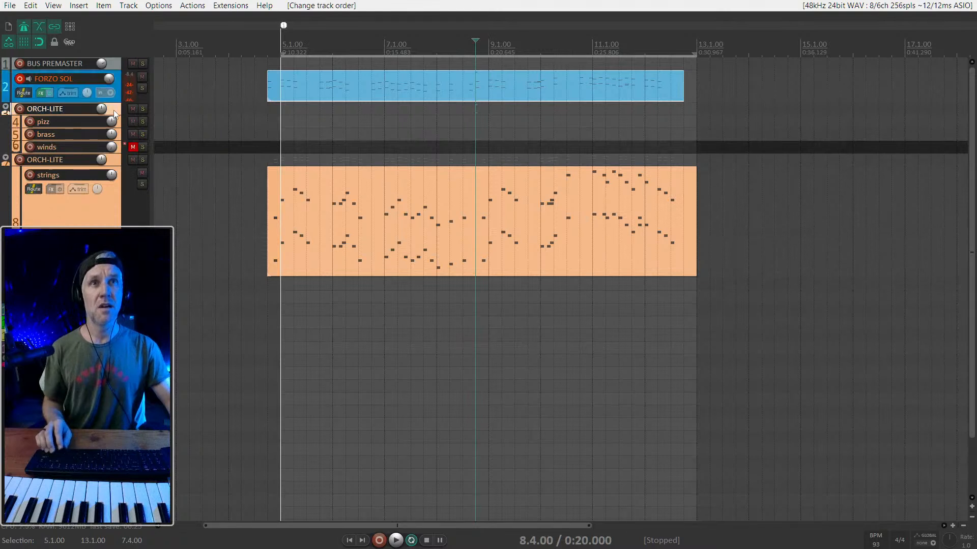
{"action": "scroll", "coordinate": [390, 93], "scroll_direction": "down", "scroll_amount": 2}
{"action": "key", "text": "Delete"}
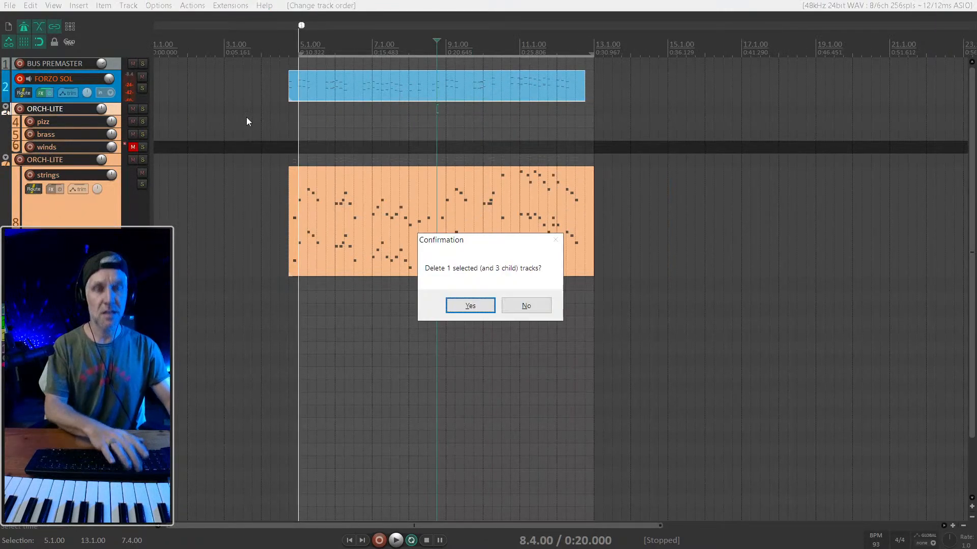
{"action": "key", "text": "Return"}
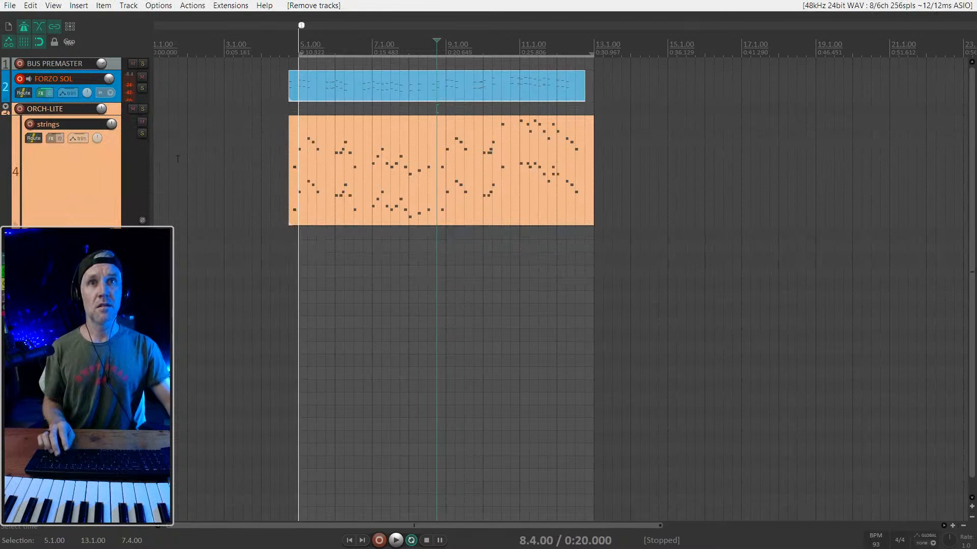
- Reduce the strings track to minimum height and compact the Winds [SE64] folder
{"action": "left_click", "coordinate": [87, 168]}
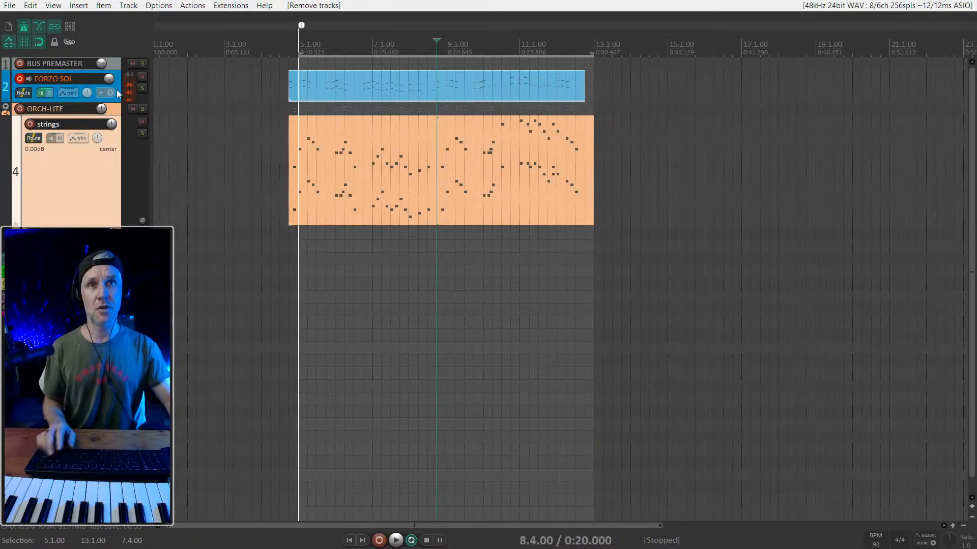
{"action": "left_click", "coordinate": [119, 93]}
{"action": "left_click", "coordinate": [83, 181]}
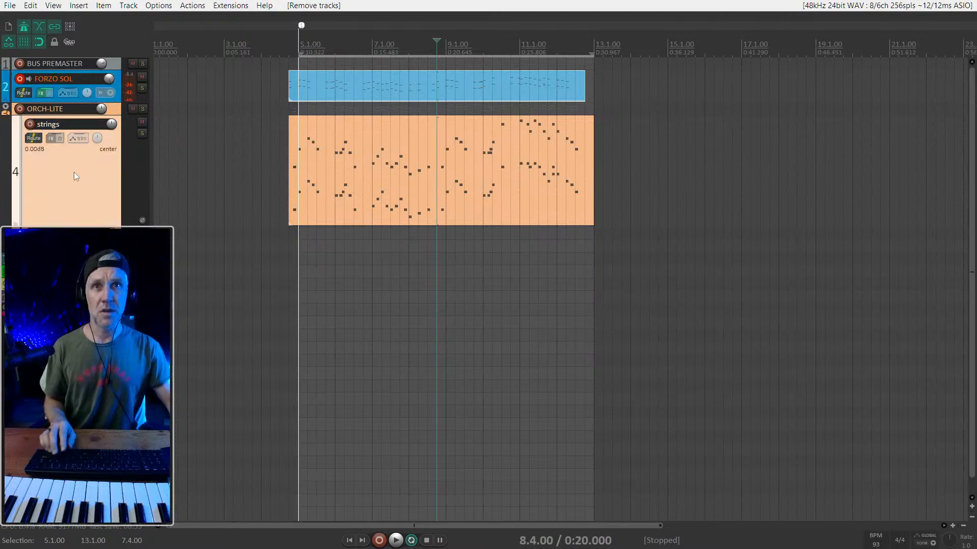
{"action": "scroll", "coordinate": [85, 173], "scroll_direction": "down", "scroll_amount": 5}
{"action": "left_click", "coordinate": [117, 162]}
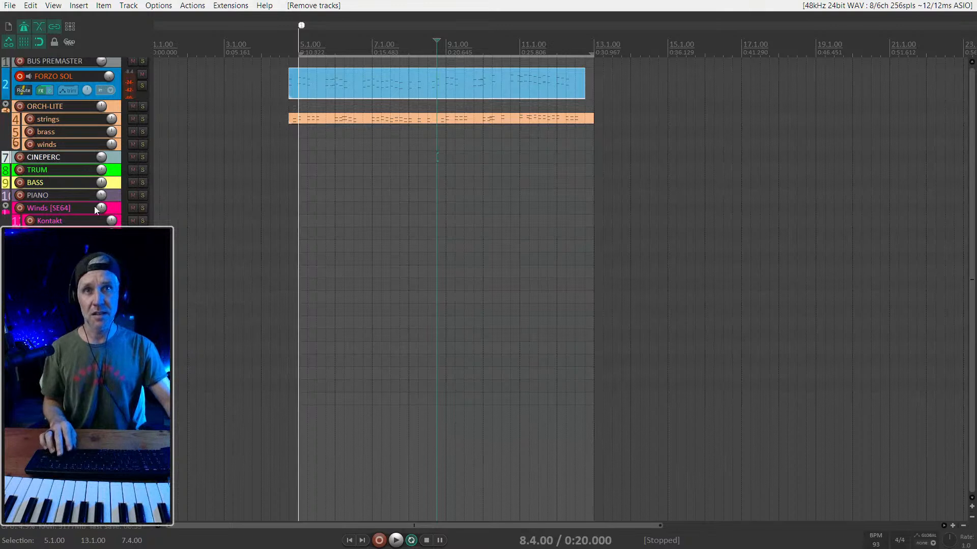
{"action": "left_click", "coordinate": [25, 210]}
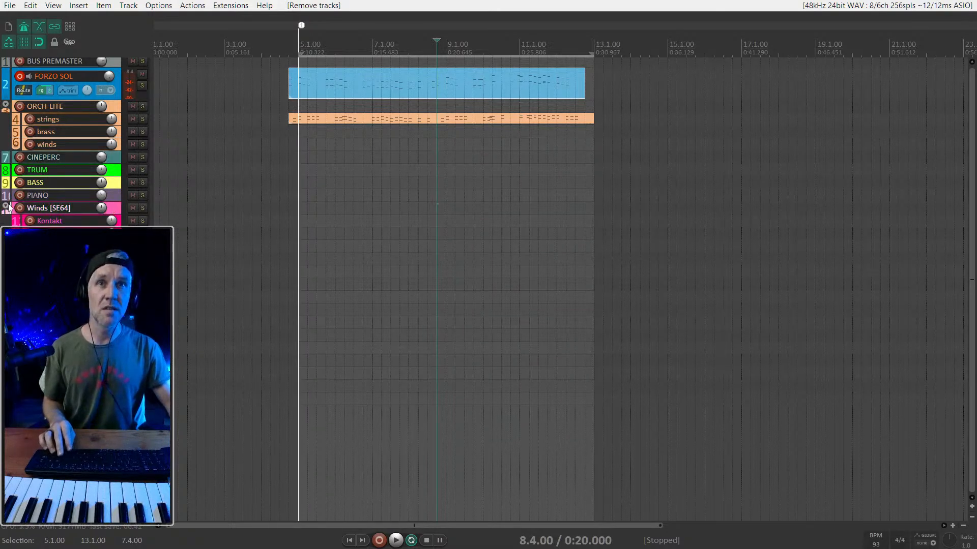
{"action": "left_click", "coordinate": [6, 207]}
{"action": "left_click", "coordinate": [6, 207]}
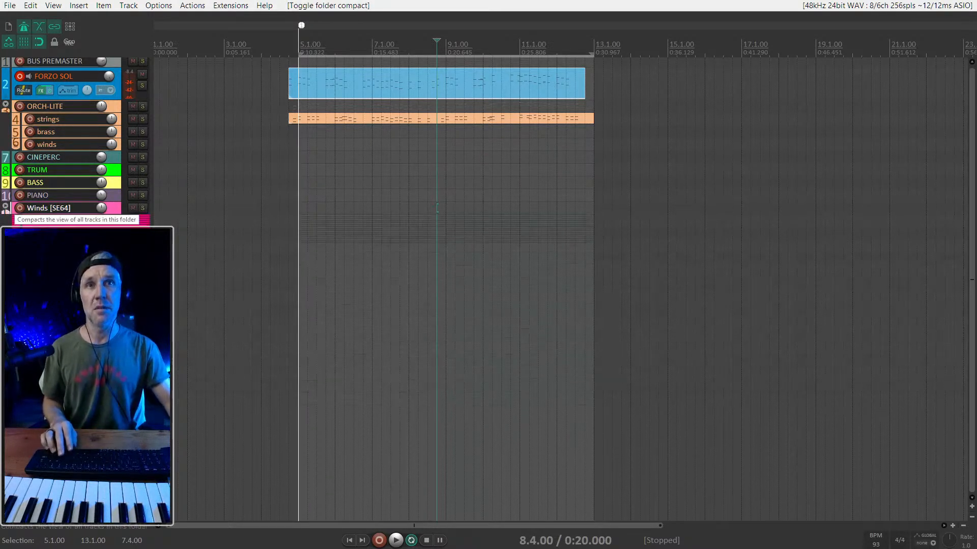
- Play the FORZO SOL item against the strings from 4.3.00 and try nudging the item into time
{"action": "left_click", "coordinate": [290, 94]}
{"action": "scroll", "coordinate": [289, 94], "scroll_direction": "up", "scroll_amount": 3}
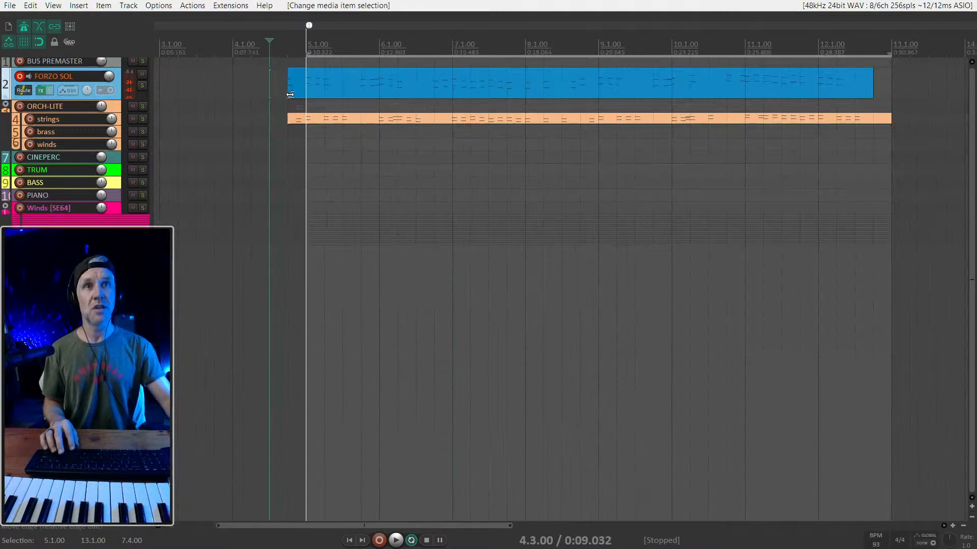
{"action": "key", "text": "space"}
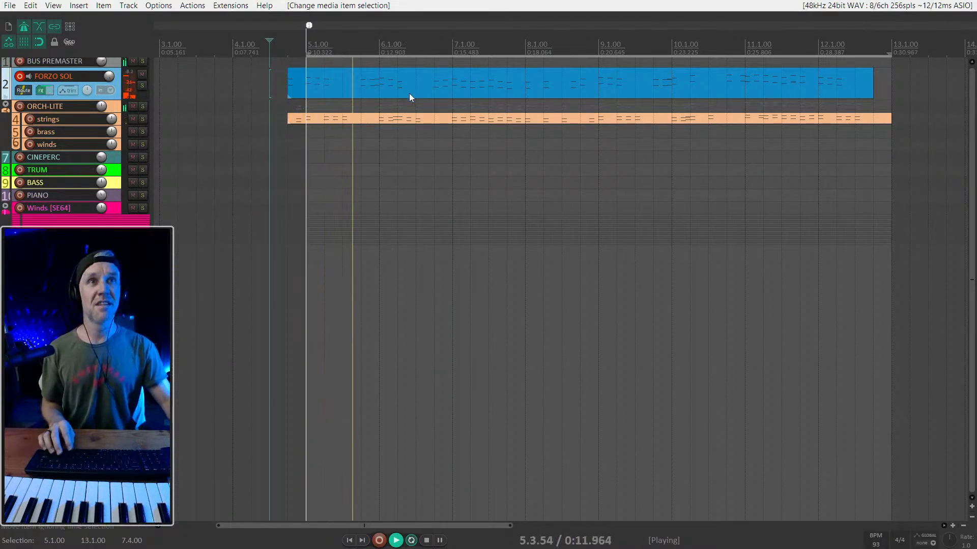
{"action": "key", "text": "space"}
{"action": "left_click_drag", "start_coordinate": [335, 84], "coordinate": [332, 84]}
{"action": "scroll", "coordinate": [310, 84], "scroll_direction": "up", "scroll_amount": 4}
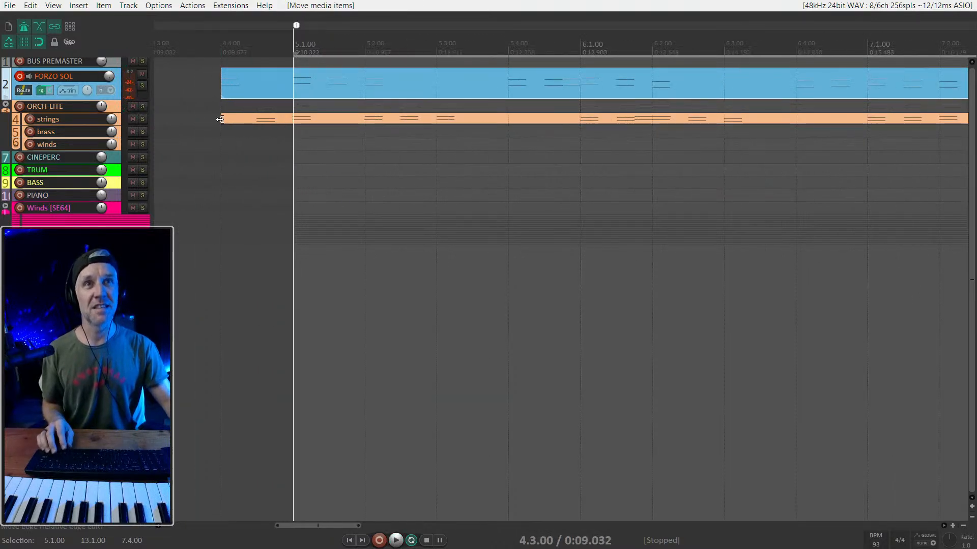
{"action": "left_click_drag", "start_coordinate": [222, 125], "coordinate": [248, 120]}
{"action": "left_click", "coordinate": [247, 120]}
{"action": "key", "text": "ctrl+z"}
- Shift the FORZO SOL item half a beat later to match the strings and extend its start back to 4.4.00
{"action": "left_click_drag", "start_coordinate": [286, 81], "coordinate": [340, 80]}
{"action": "left_click", "coordinate": [221, 86]}
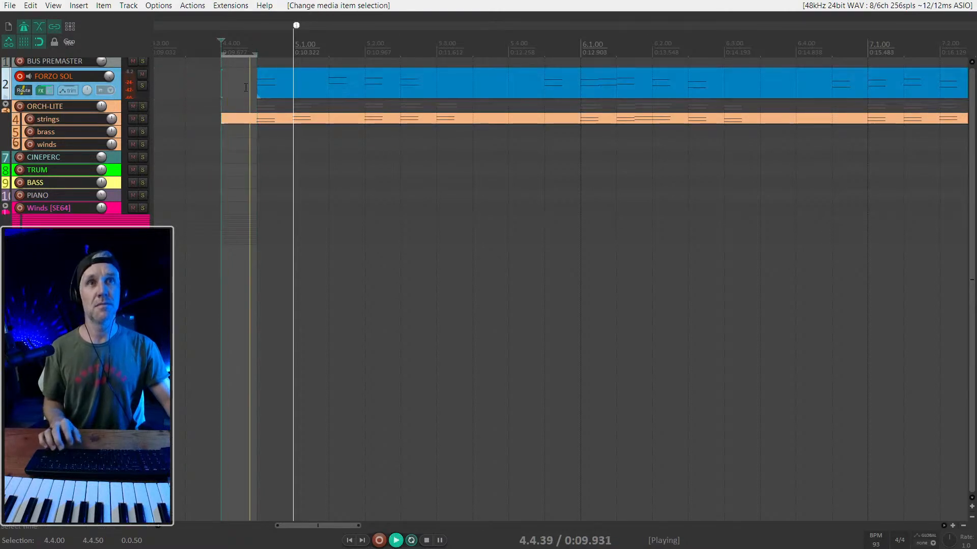
{"action": "key", "text": "space"}
{"action": "scroll", "coordinate": [269, 90], "scroll_direction": "down", "scroll_amount": 4}
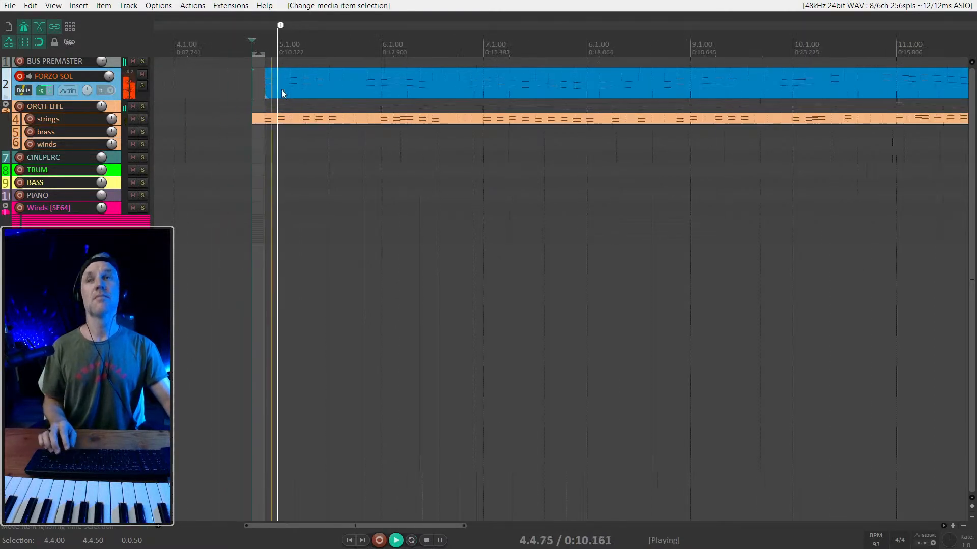
{"action": "key", "text": "space"}
{"action": "left_click_drag", "start_coordinate": [293, 82], "coordinate": [255, 80]}
- Play the realigned FORZO SOL item together with the strings to check their timing
{"action": "key", "text": "space"}
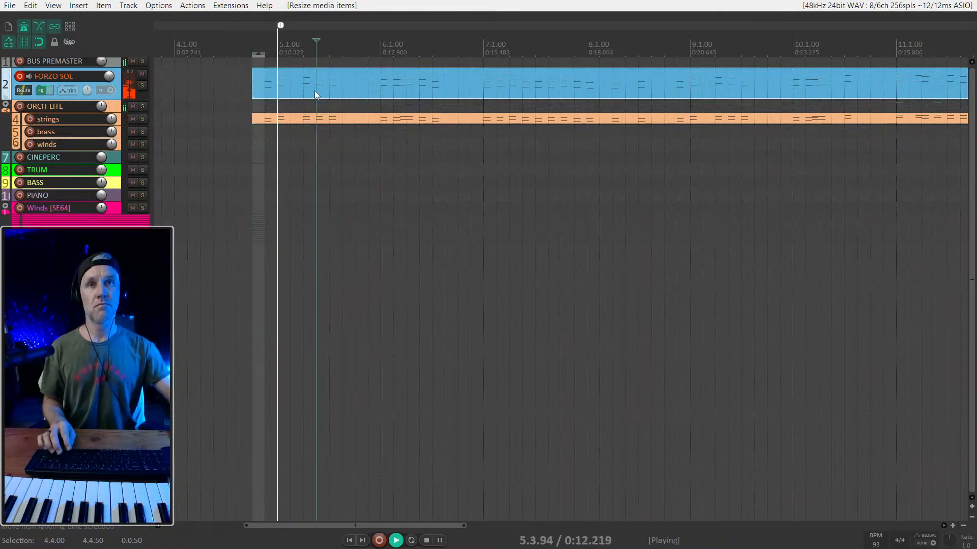
{"action": "key", "text": "space"}
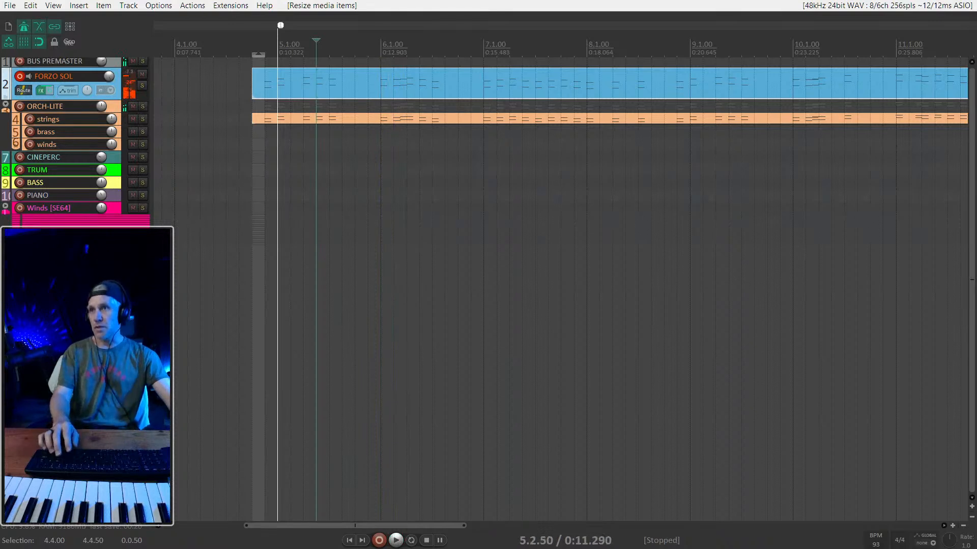
{"action": "key", "text": "space"}
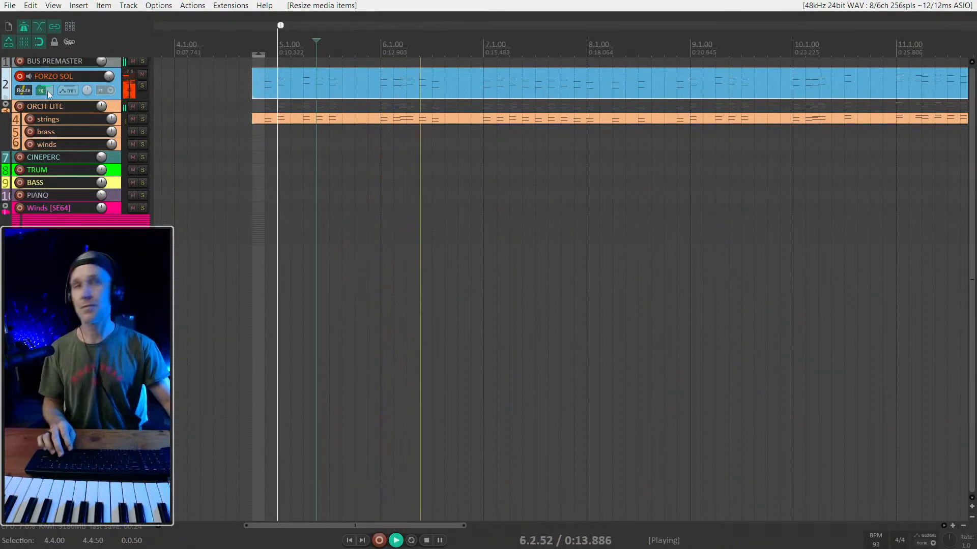
{"action": "key", "text": "space"}
{"action": "left_click", "coordinate": [456, 81]}
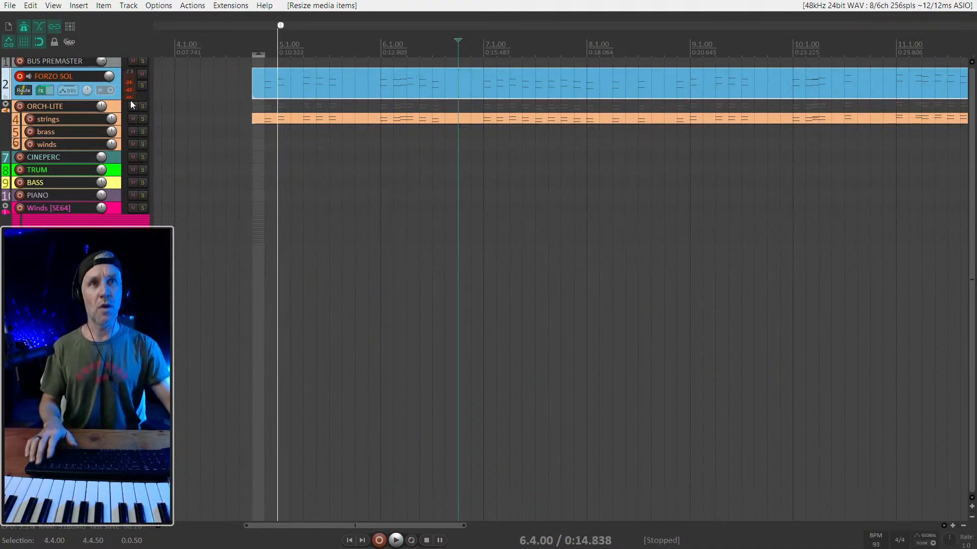
- Open the FORZO SOL item's notes in the inline MIDI editor with the track enlarged to full height
{"action": "double_click", "coordinate": [141, 111]}
{"action": "key", "text": "grave"}
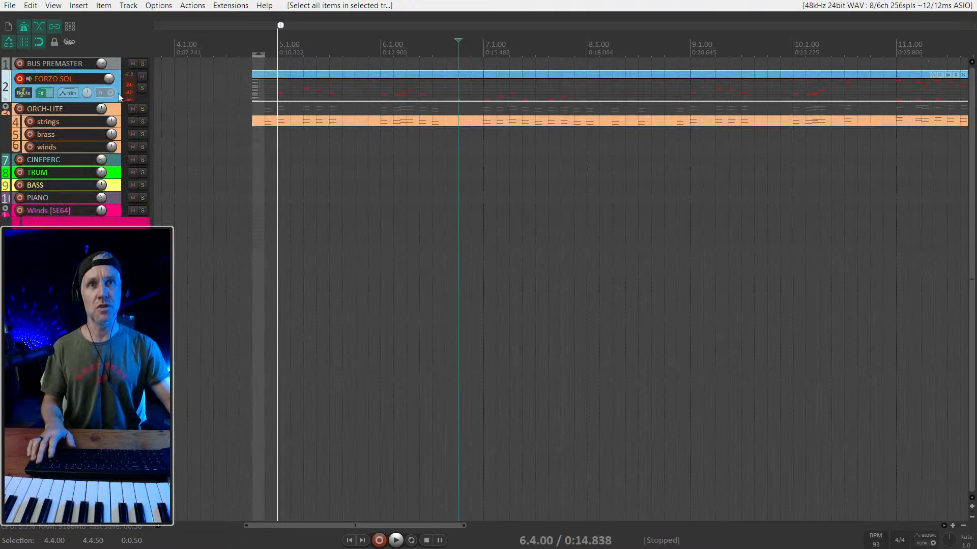
{"action": "double_click", "coordinate": [119, 96]}
{"action": "scroll", "coordinate": [289, 194], "scroll_direction": "up", "scroll_amount": 3}
{"action": "key", "text": "space"}
{"action": "key", "text": "space"}
{"action": "left_click", "coordinate": [315, 187]}
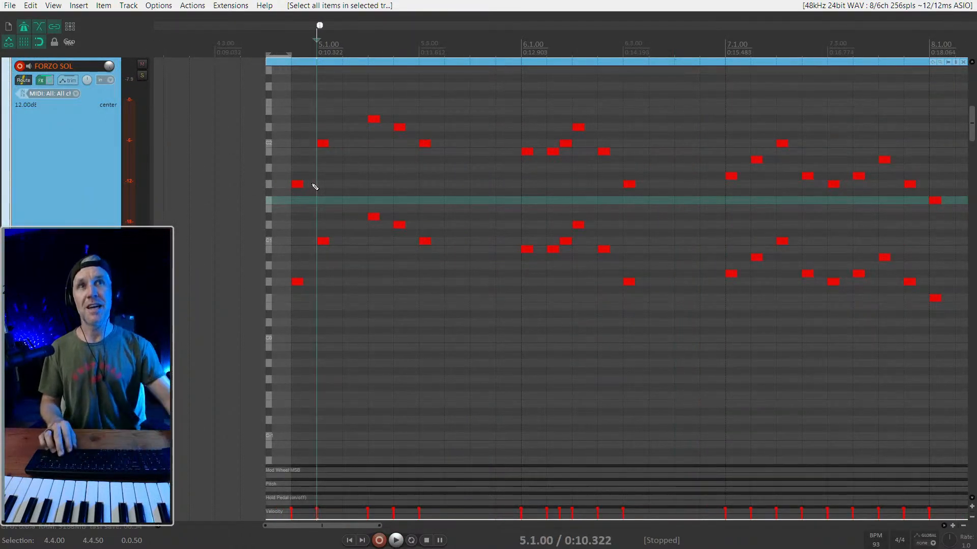
- Set the time selection from 4.4.00 to 13.1.00 and return the edit cursor to its start
{"action": "scroll", "coordinate": [356, 102], "scroll_direction": "down", "scroll_amount": 3}
{"action": "left_click_drag", "start_coordinate": [773, 49], "coordinate": [347, 54]}
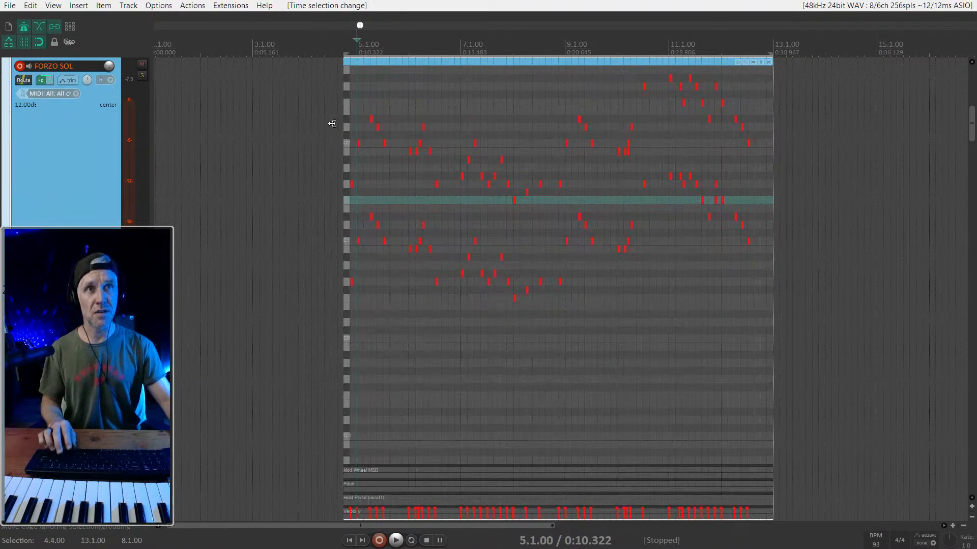
{"action": "scroll", "coordinate": [332, 123], "scroll_direction": "up", "scroll_amount": 3}
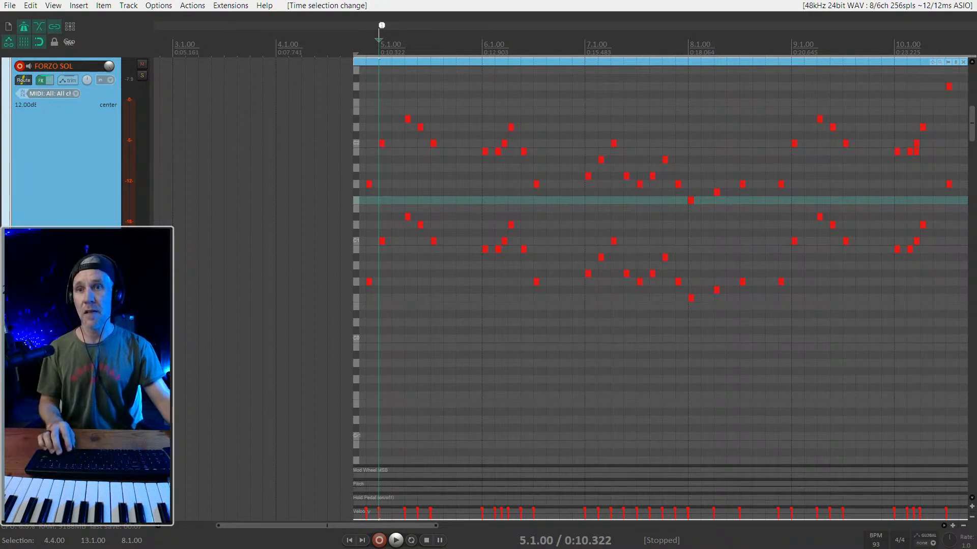
{"action": "scroll", "coordinate": [365, 249], "scroll_direction": "right", "scroll_amount": 3}
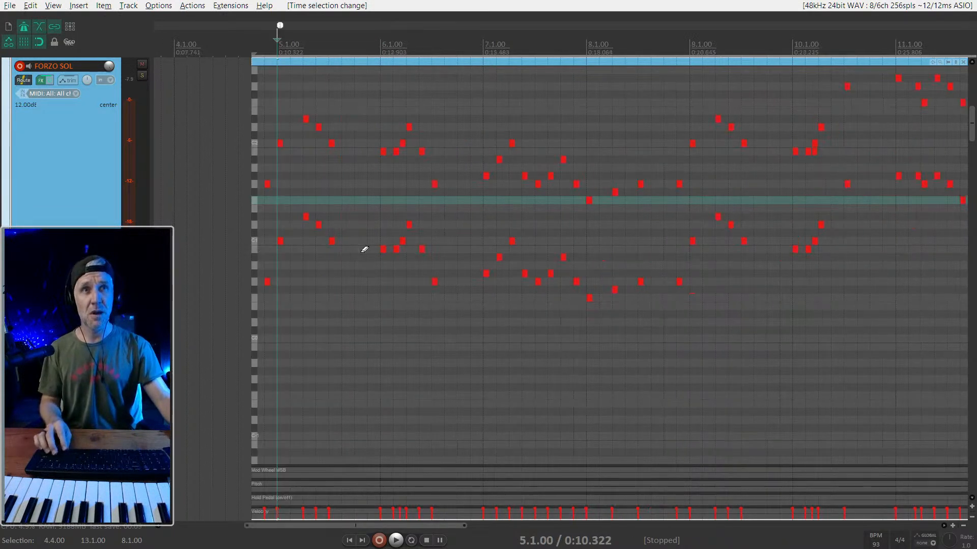
{"action": "key", "text": "Home"}
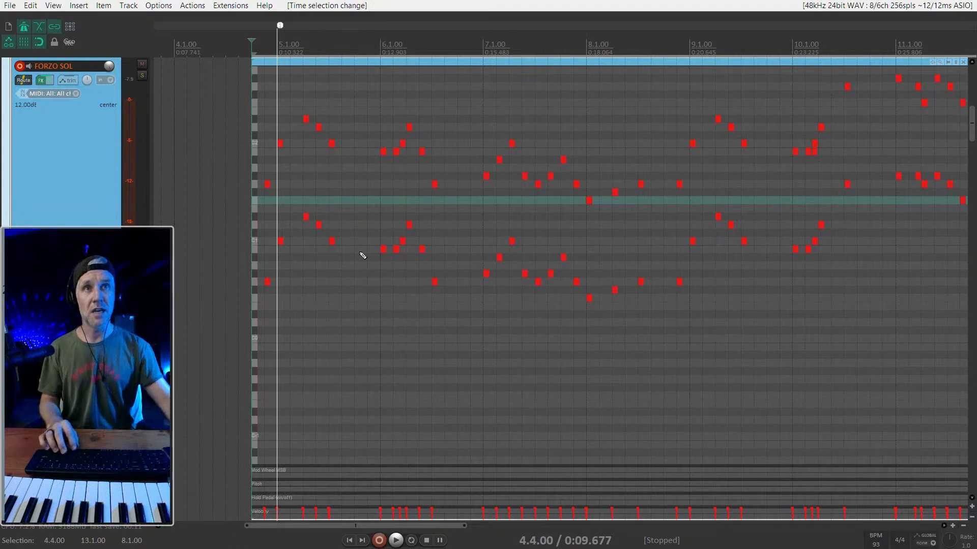
- Play the FORZO SOL part from 4.4.00 while following its notes in the inline editor
{"action": "scroll", "coordinate": [362, 255], "scroll_direction": "up", "scroll_amount": 2}
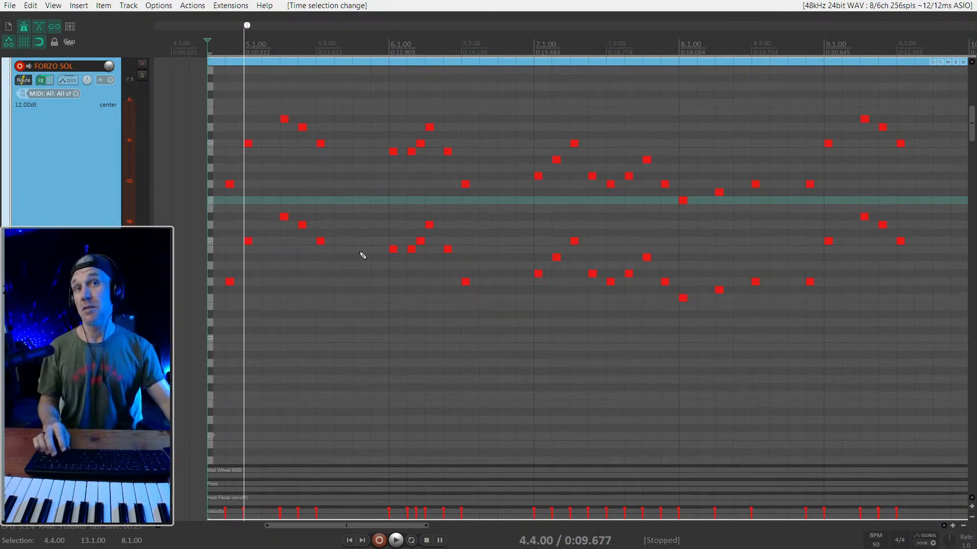
{"action": "scroll", "coordinate": [341, 272], "scroll_direction": "up", "scroll_amount": 2}
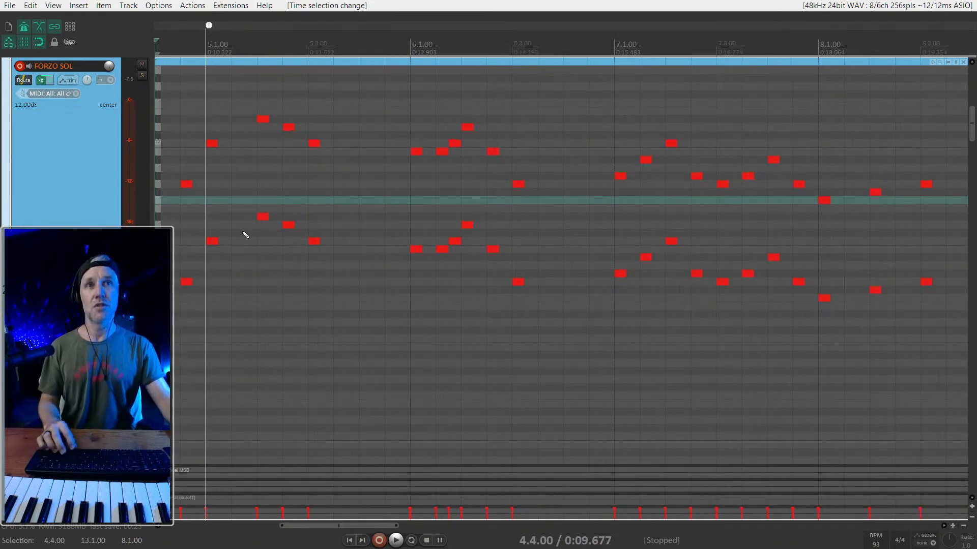
{"action": "scroll", "coordinate": [227, 238], "scroll_direction": "down", "scroll_amount": 2}
{"action": "key", "text": "space"}
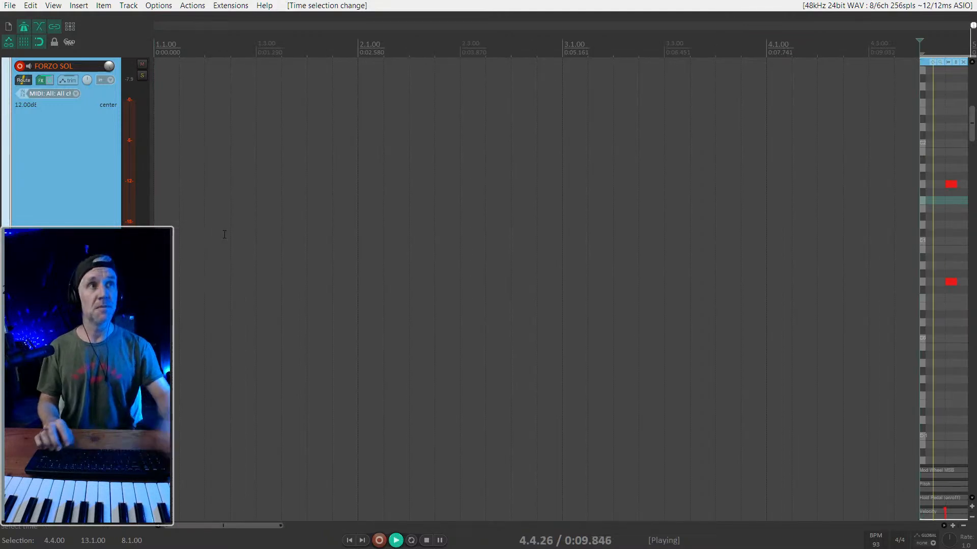
{"action": "scroll", "coordinate": [449, 275], "scroll_direction": "right", "scroll_amount": 2}
{"action": "scroll", "coordinate": [445, 260], "scroll_direction": "right", "scroll_amount": 1}
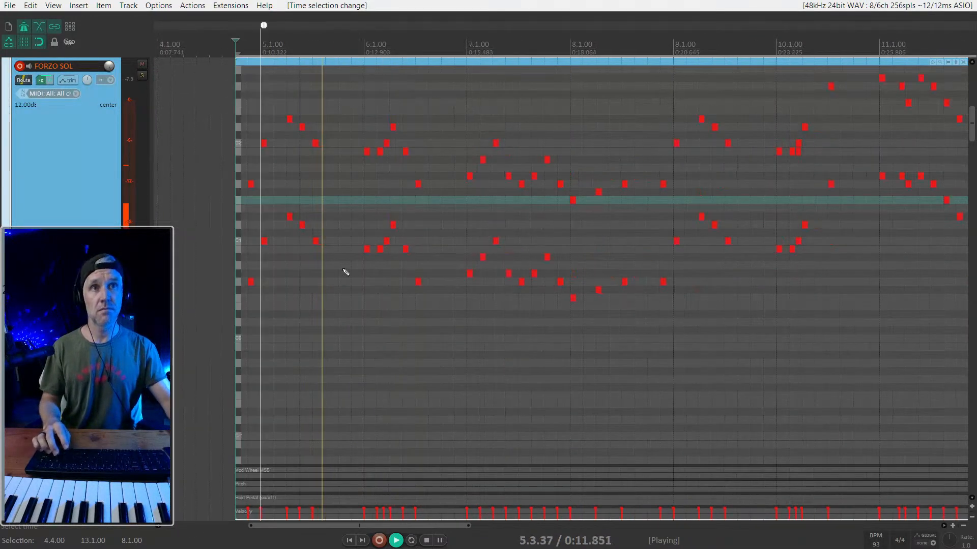
{"action": "key", "text": "space"}
- Delete the copied MIDI item from the FORZO SOL track
{"action": "left_click_drag", "start_coordinate": [333, 264], "coordinate": [270, 102]}
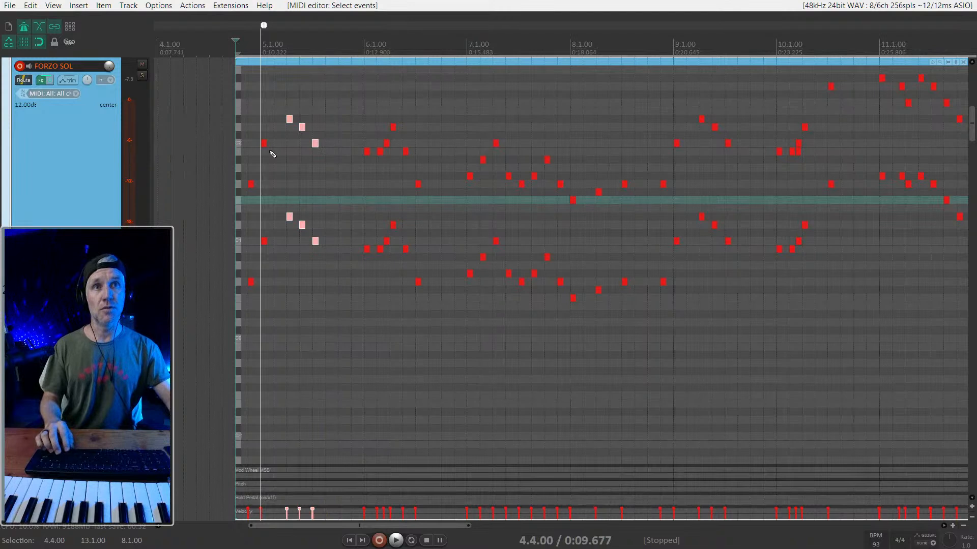
{"action": "scroll", "coordinate": [359, 59], "scroll_direction": "down", "scroll_amount": 2}
{"action": "left_click", "coordinate": [359, 59]}
{"action": "key", "text": "Delete"}
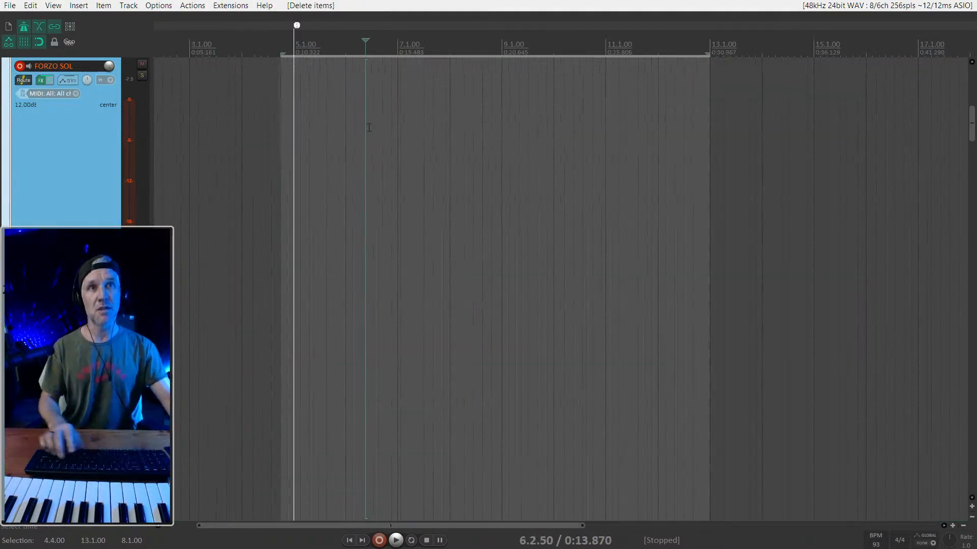
- Show all the tracks again and place the edit cursor at 4.4.50
{"action": "scroll", "coordinate": [220, 231], "scroll_direction": "down", "scroll_amount": 7}
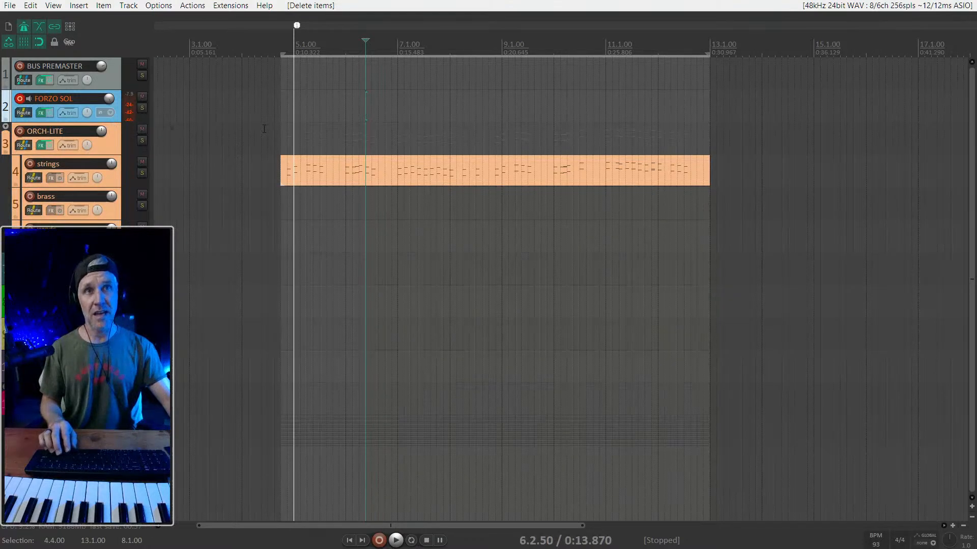
{"action": "left_click", "coordinate": [288, 121]}
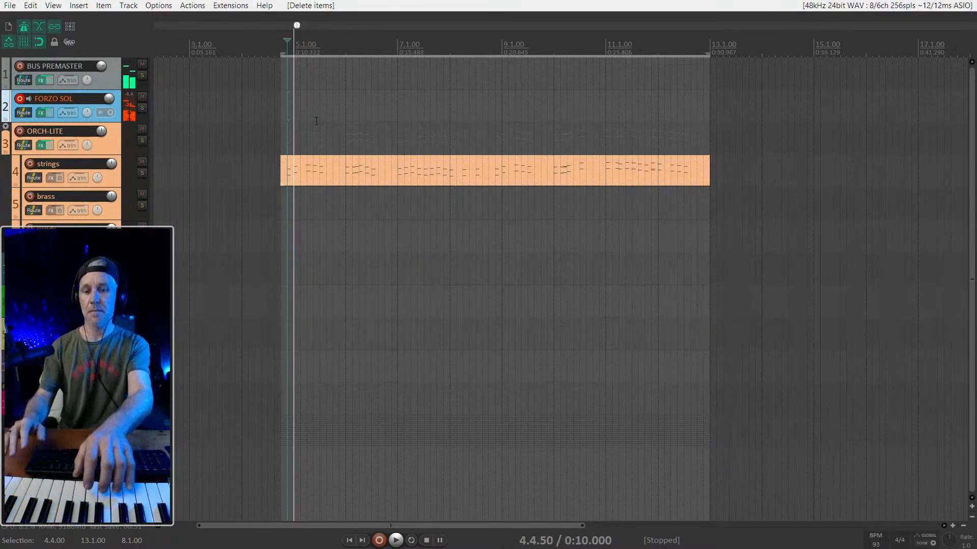
- Play the strings twice from 4.4.50 while rehearsing a live brass line on the FORZO SOL track
{"action": "key", "text": "space"}
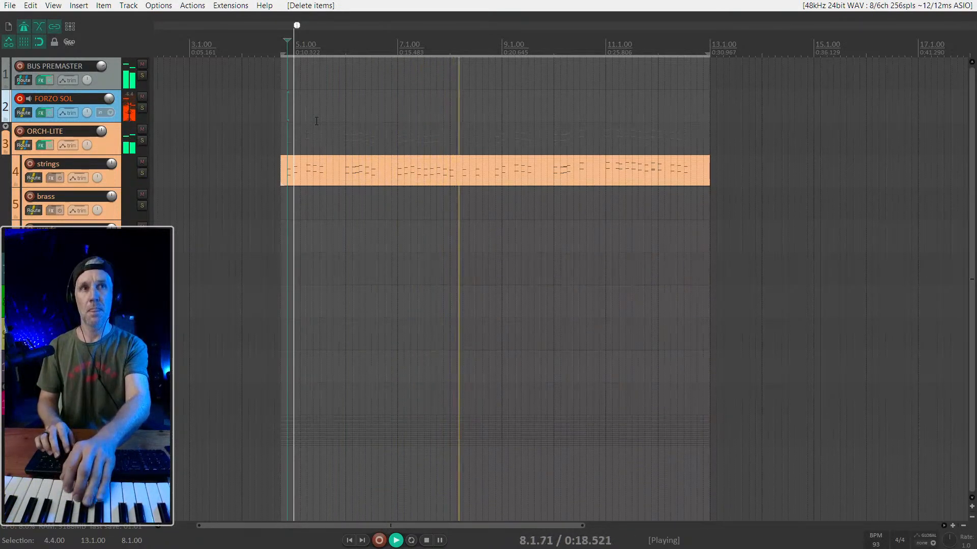
{"action": "key", "text": "space"}
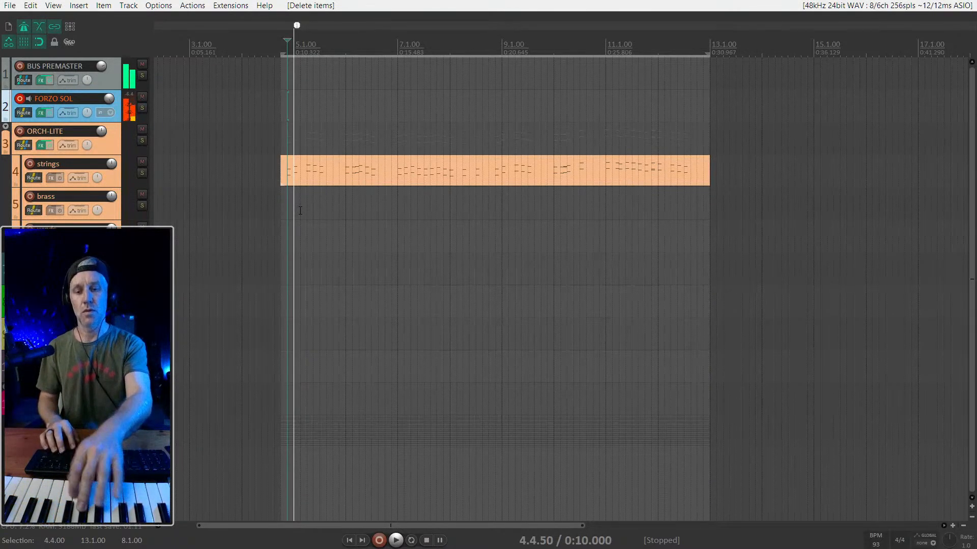
{"action": "key", "text": "space"}
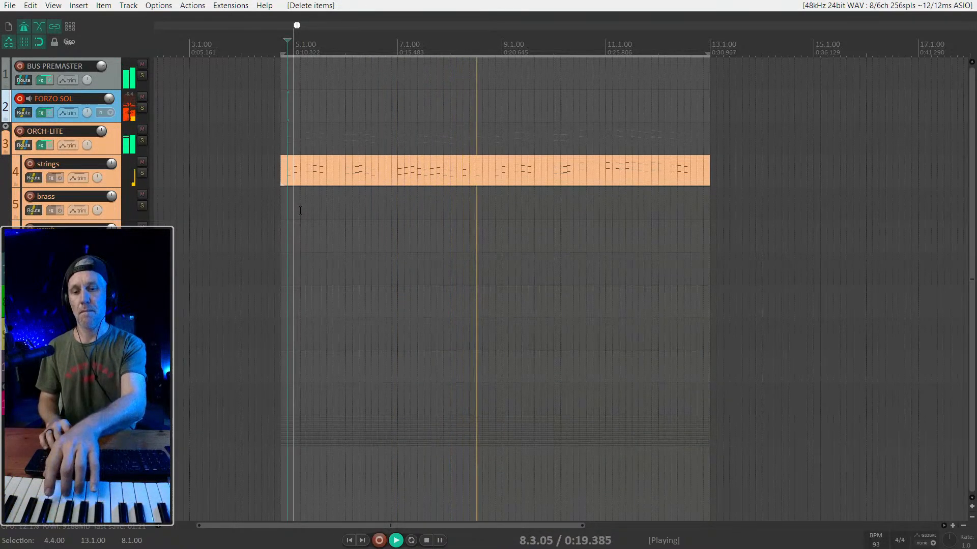
{"action": "key", "text": "space"}
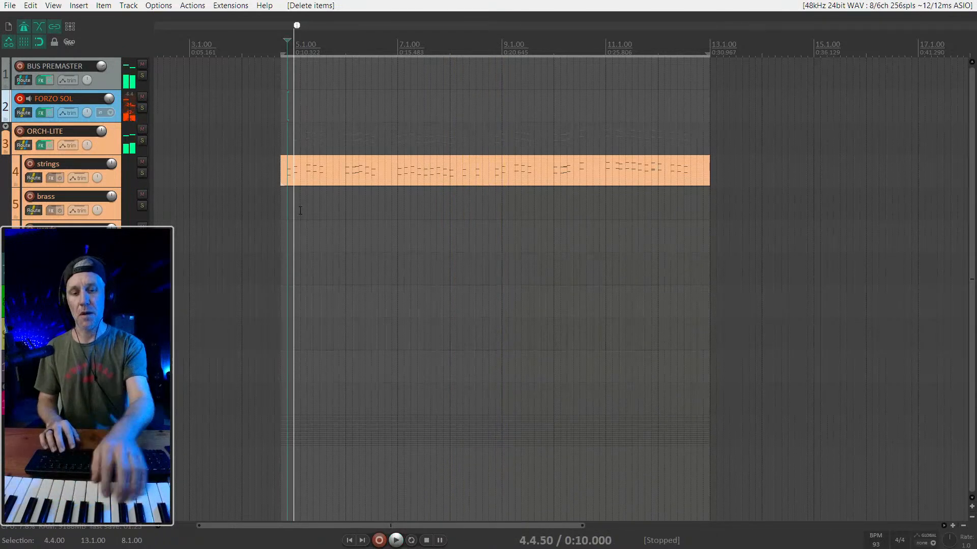
- Open FORZO SOL's Kontakt instrument, raise its Close mic and Dynamics to near maximum, and check the PERF and SPACE pages
{"action": "key", "text": "ctrl+m"}
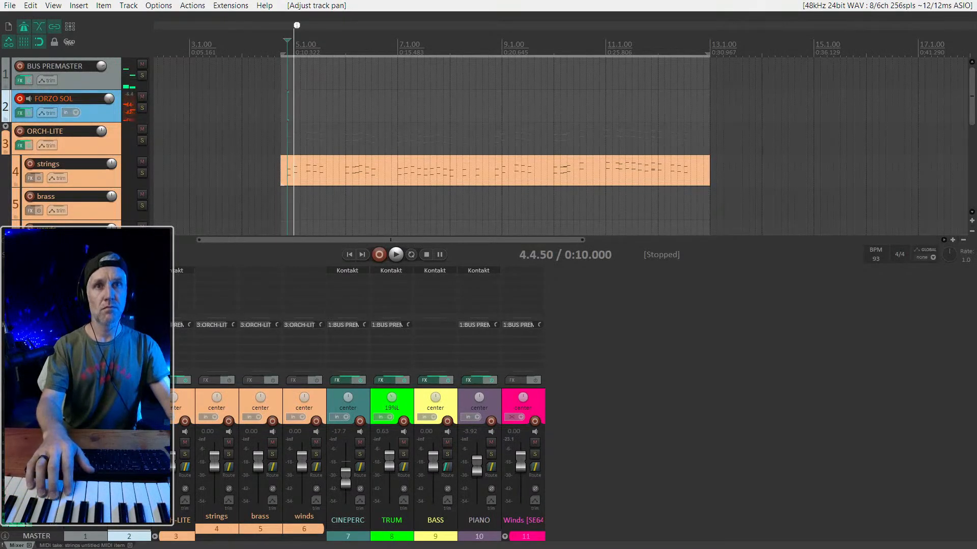
{"action": "left_click", "coordinate": [134, 271]}
{"action": "mouse_move", "coordinate": [715, 346]}
{"action": "left_mouse_down"}
{"action": "mouse_move", "coordinate": [738, 346]}
{"action": "mouse_move", "coordinate": [716, 346]}
{"action": "left_mouse_up"}
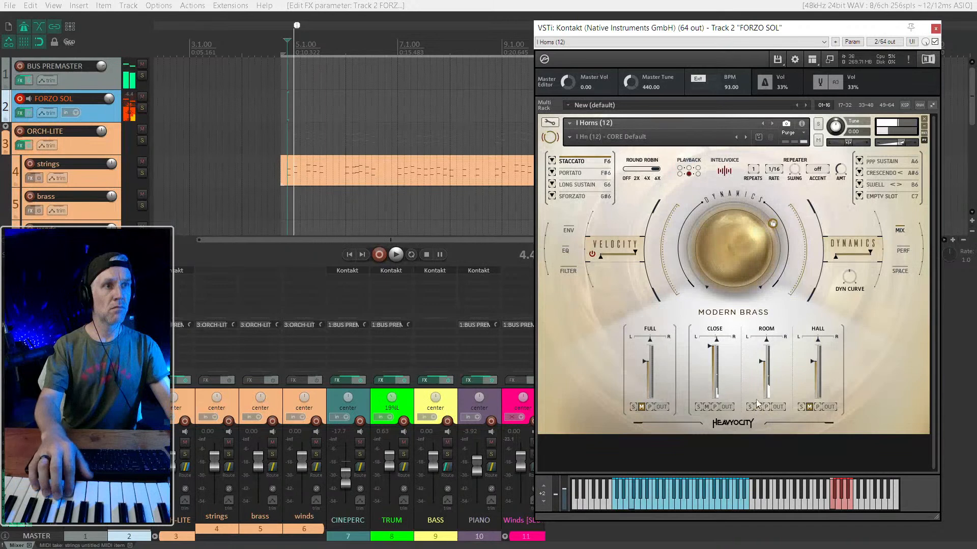
{"action": "left_click_drag", "start_coordinate": [714, 247], "coordinate": [722, 195]}
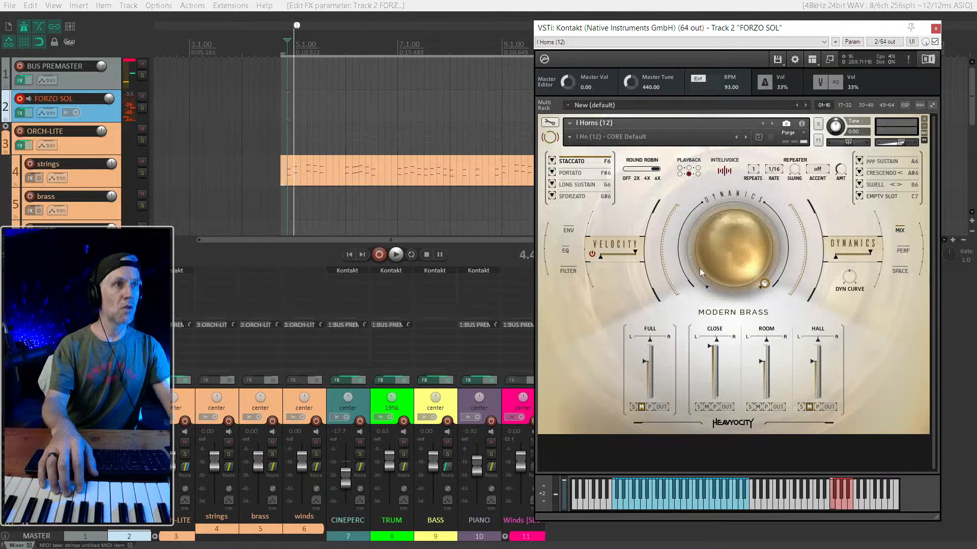
{"action": "left_click", "coordinate": [903, 252]}
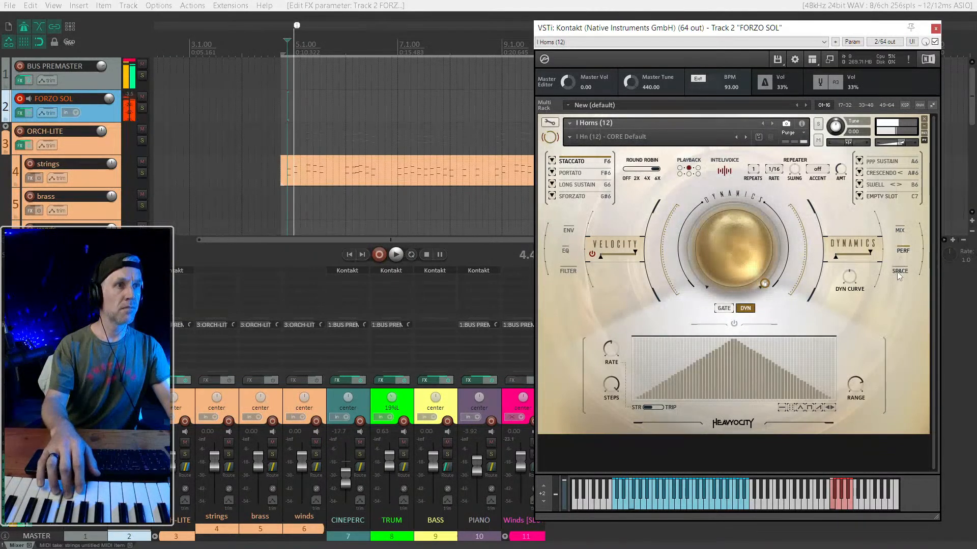
{"action": "left_click", "coordinate": [898, 273]}
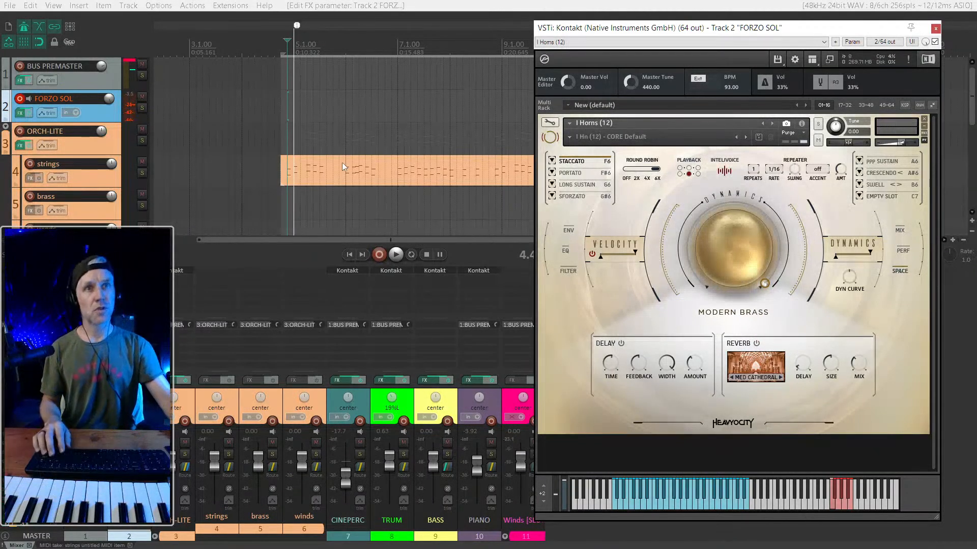
- Audition the Staccato horns with the strings from 4.4.50, switch the articulation to Portato and audition the part again
{"action": "key", "text": "space"}
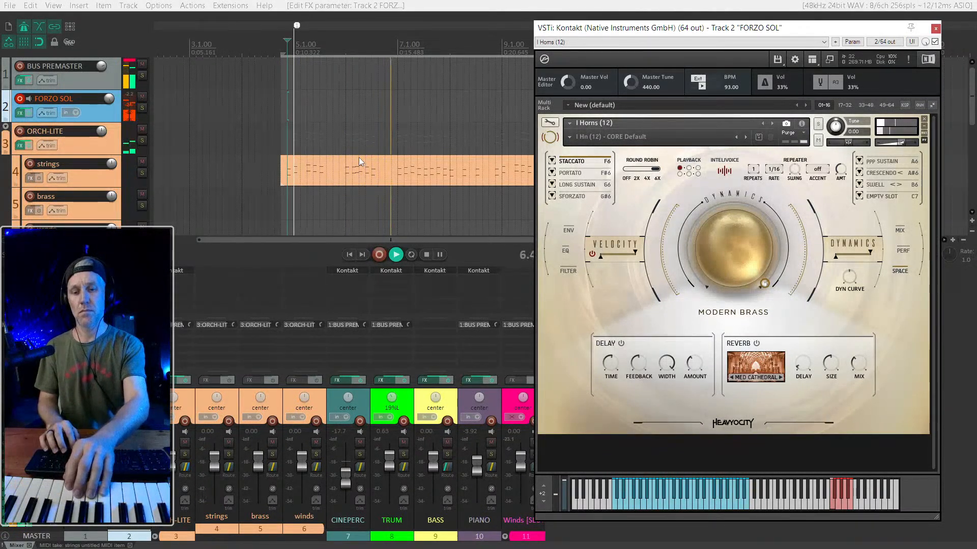
{"action": "key", "text": "space"}
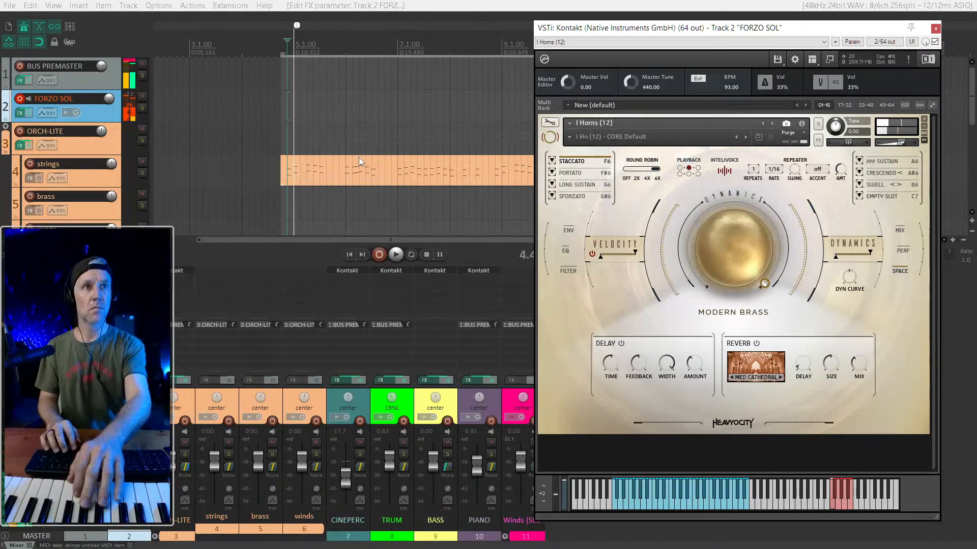
{"action": "left_click", "coordinate": [587, 175]}
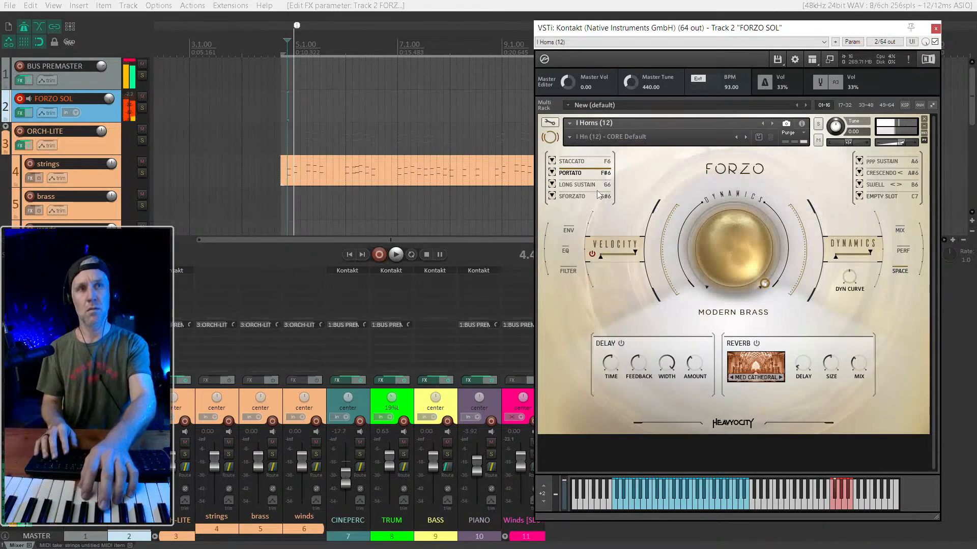
{"action": "key", "text": "space"}
{"action": "key", "text": "space"}
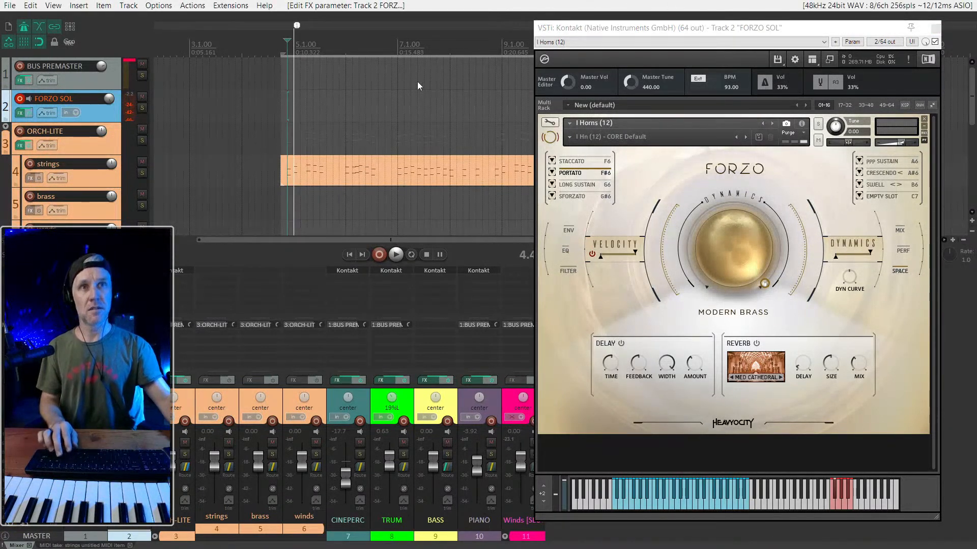
- Move the edit cursor back to just before 4.4.00 and record the Portato horn part on FORZO SOL to nearly bar 13
{"action": "key", "text": "ctrl+Left"}
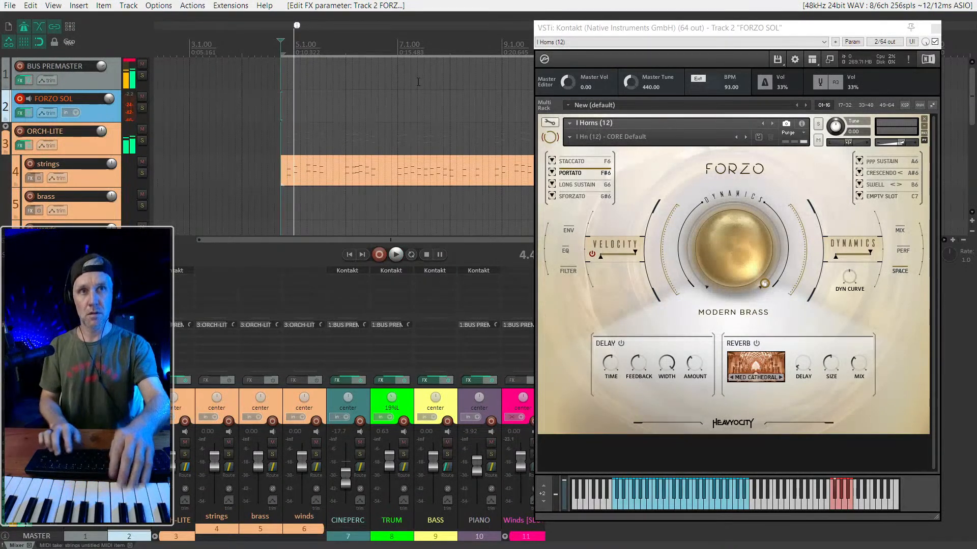
{"action": "key", "text": "ctrl+Left"}
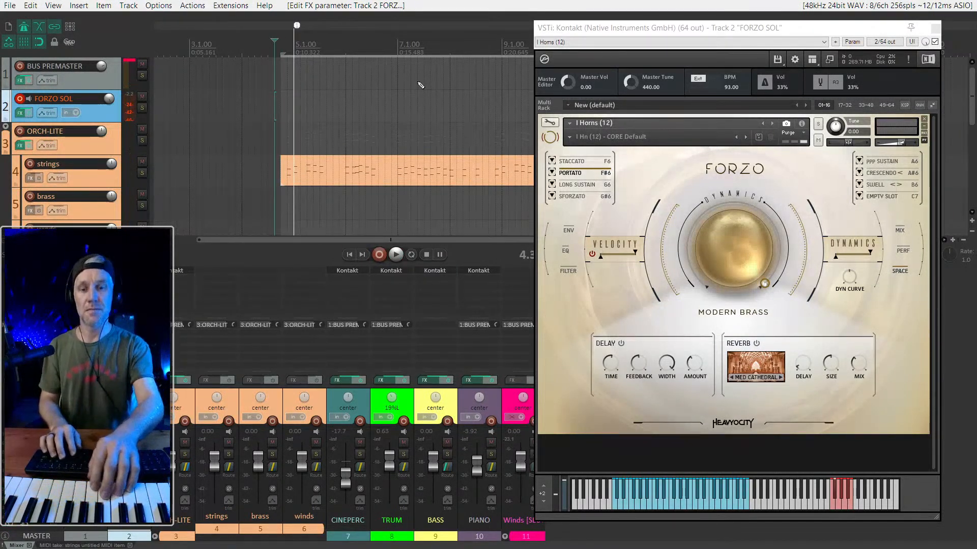
{"action": "key", "text": "ctrl+r"}
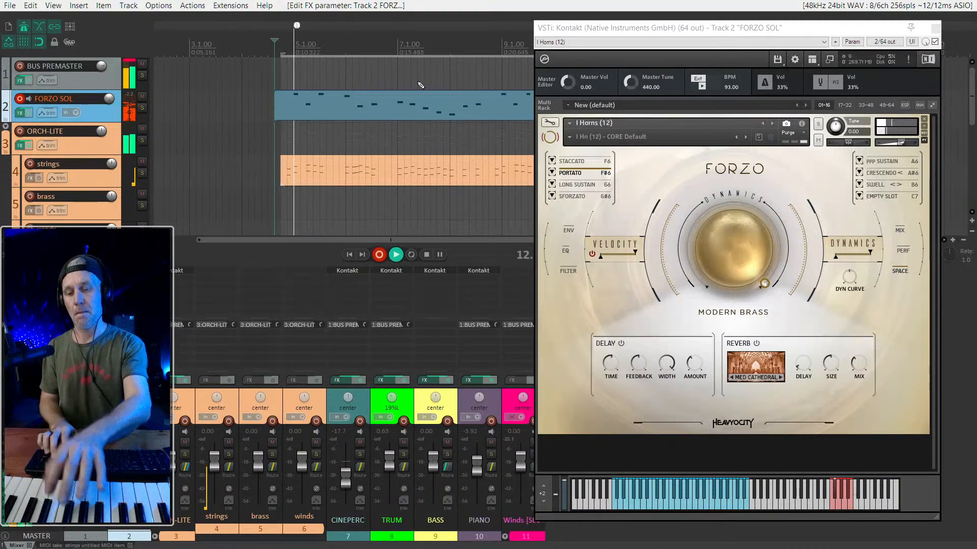
{"action": "key", "text": "space"}
- Play back the recorded horn take from 8.4.00 and trim its end to about 11.2.50
{"action": "scroll", "coordinate": [389, 104], "scroll_direction": "down", "scroll_amount": 2}
{"action": "scroll", "coordinate": [321, 112], "scroll_direction": "right", "scroll_amount": 2}
{"action": "left_click", "coordinate": [261, 109]}
{"action": "key", "text": "space"}
{"action": "scroll", "coordinate": [278, 111], "scroll_direction": "up", "scroll_amount": 1}
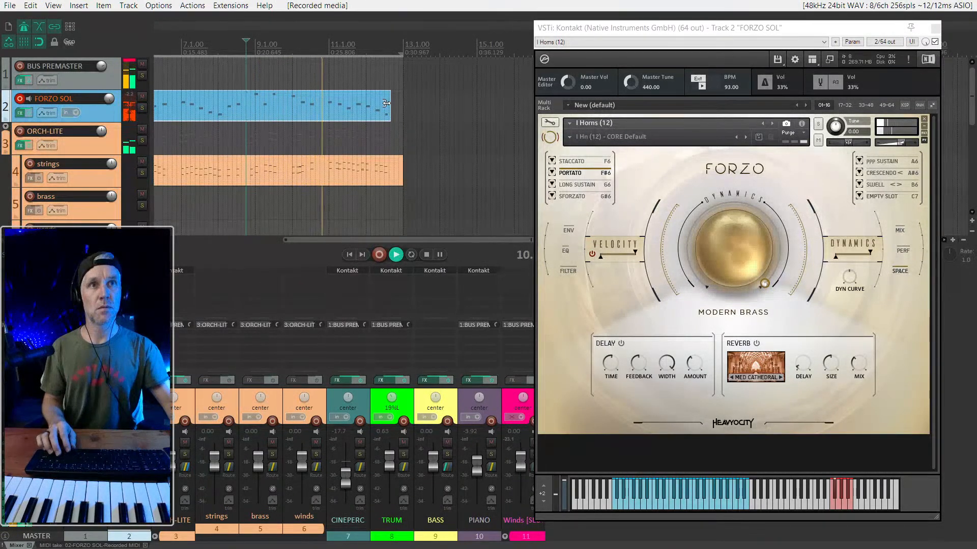
{"action": "key", "text": "space"}
{"action": "left_click_drag", "start_coordinate": [387, 103], "coordinate": [339, 103]}
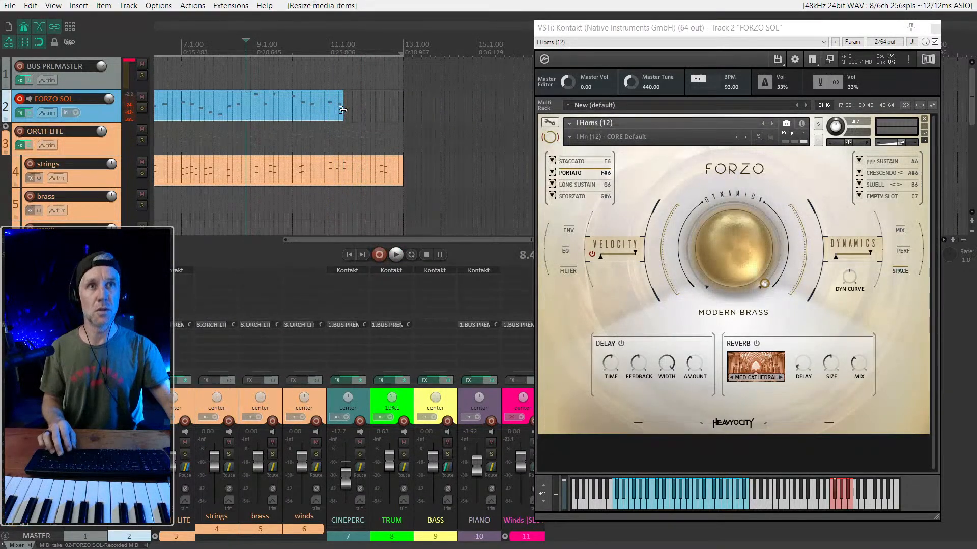
- Re-record the ending of the horn part on FORZO SOL, starting playback from 11.1.00
{"action": "left_click", "coordinate": [348, 108]}
{"action": "left_click", "coordinate": [329, 112]}
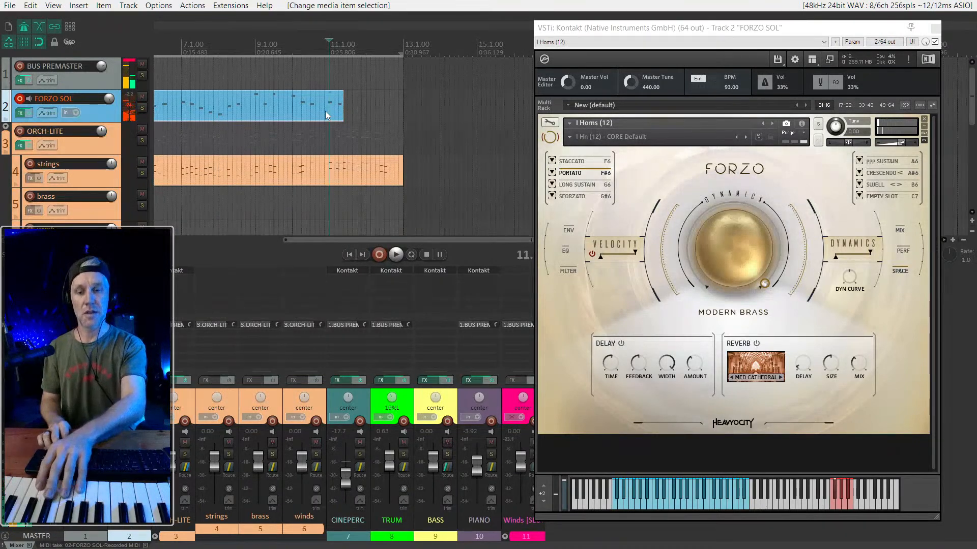
{"action": "key", "text": "ctrl+r"}
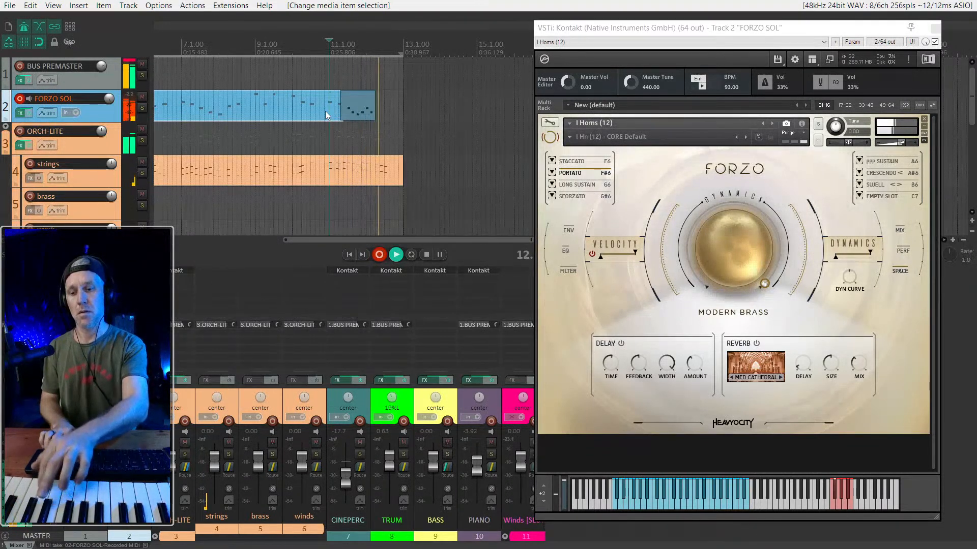
{"action": "key", "text": "space"}
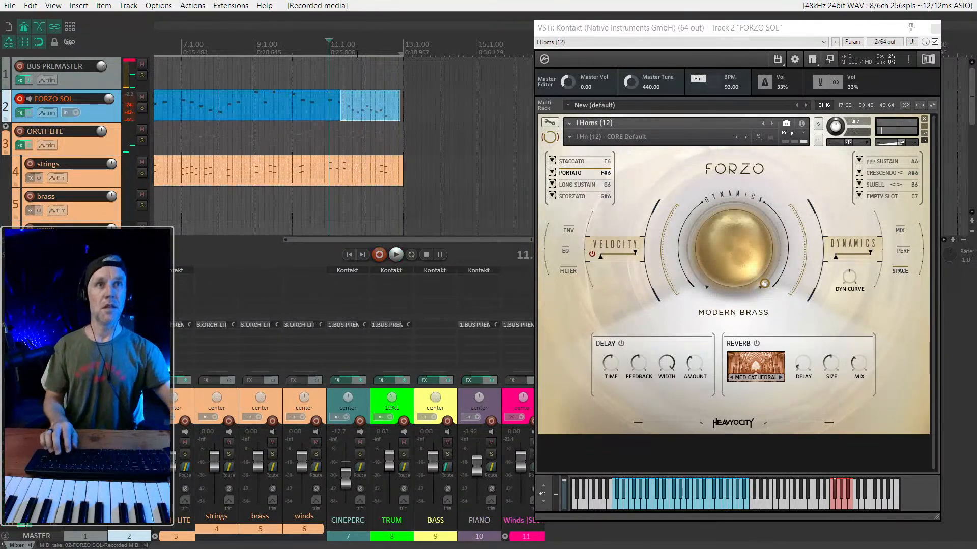
- Play the join between the two horn takes from 11.1.50
{"action": "scroll", "coordinate": [345, 81], "scroll_direction": "up", "scroll_amount": 3}
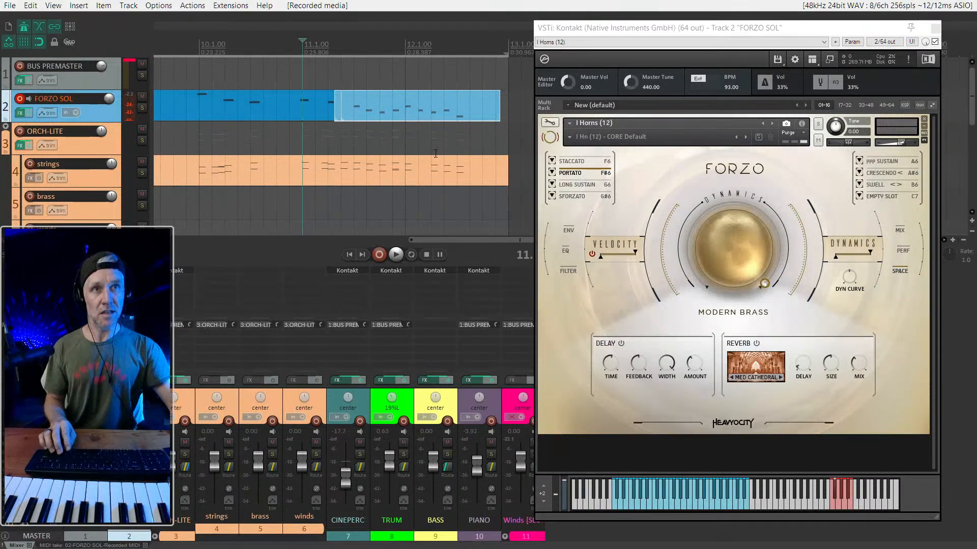
{"action": "left_click", "coordinate": [316, 102]}
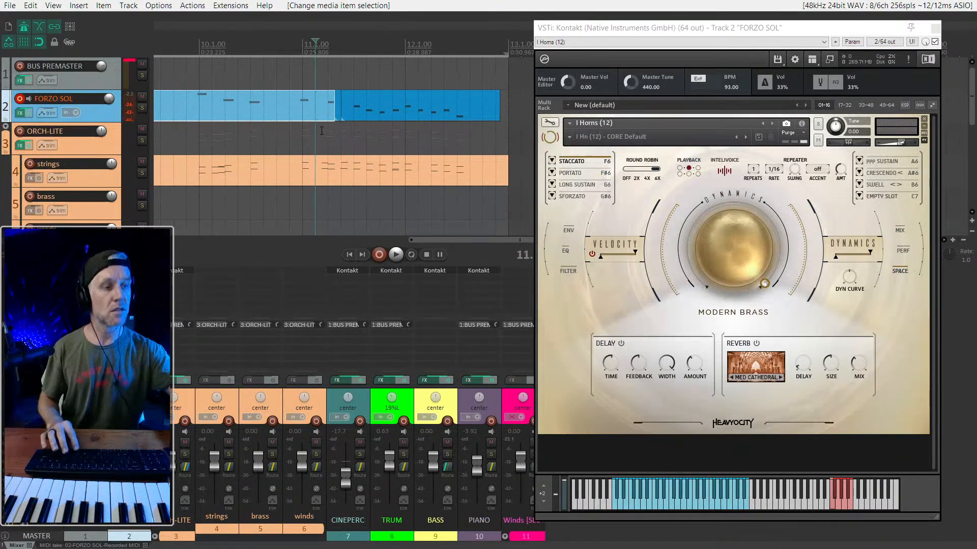
{"action": "key", "text": "space"}
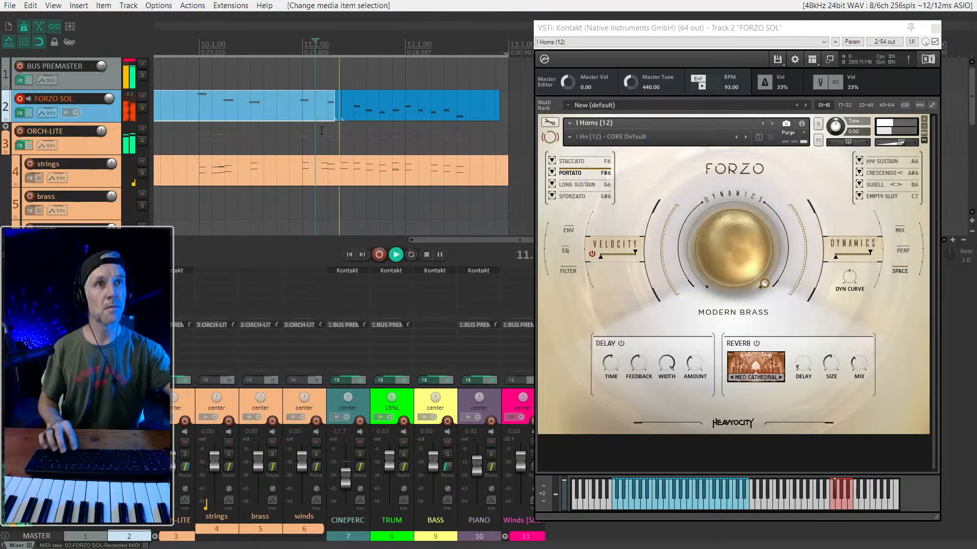
{"action": "key", "text": "space"}
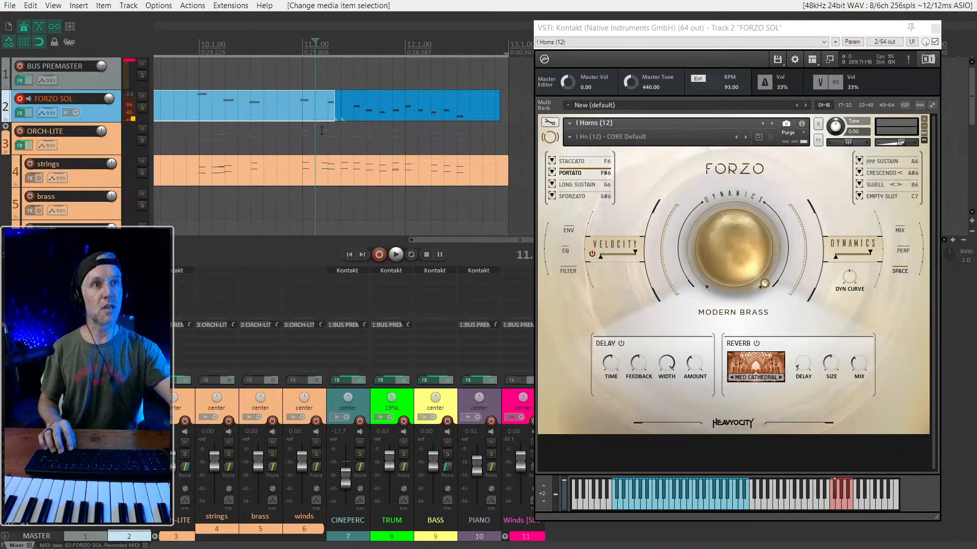
- Record a short Portato keyswitch on the FORZO SOL track at 4.4.00
{"action": "scroll", "coordinate": [382, 103], "scroll_direction": "down", "scroll_amount": 3}
{"action": "scroll", "coordinate": [376, 106], "scroll_direction": "left", "scroll_amount": 5}
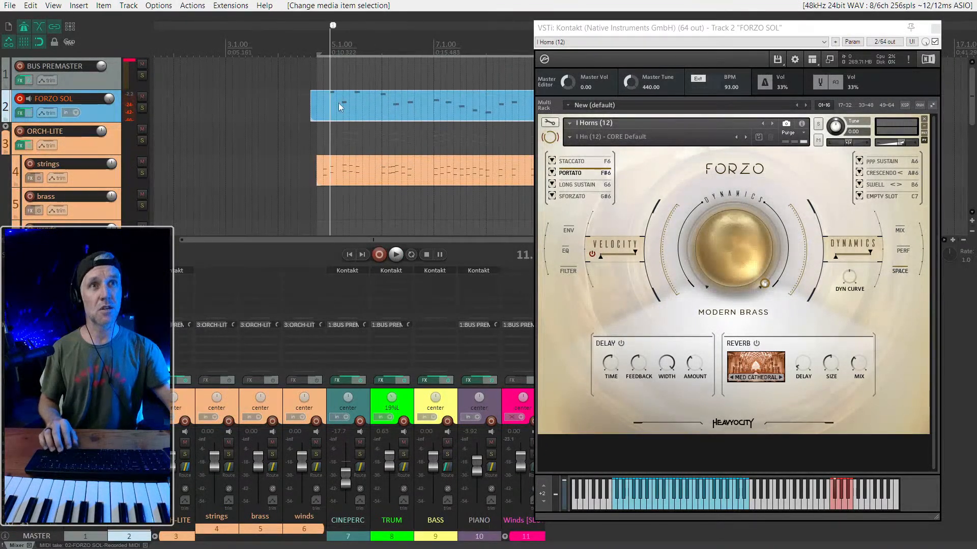
{"action": "left_click", "coordinate": [316, 108]}
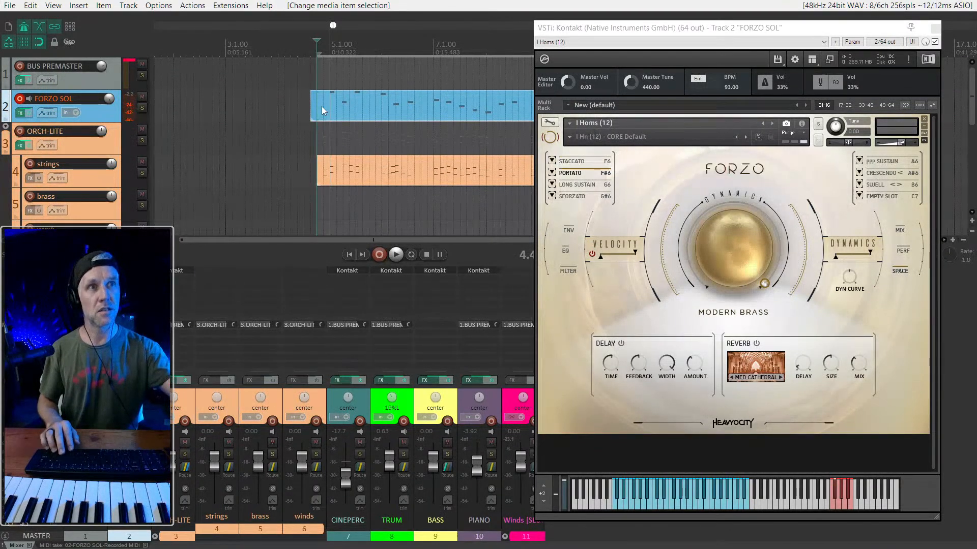
{"action": "key", "text": "ctrl+r"}
{"action": "key", "text": "space"}
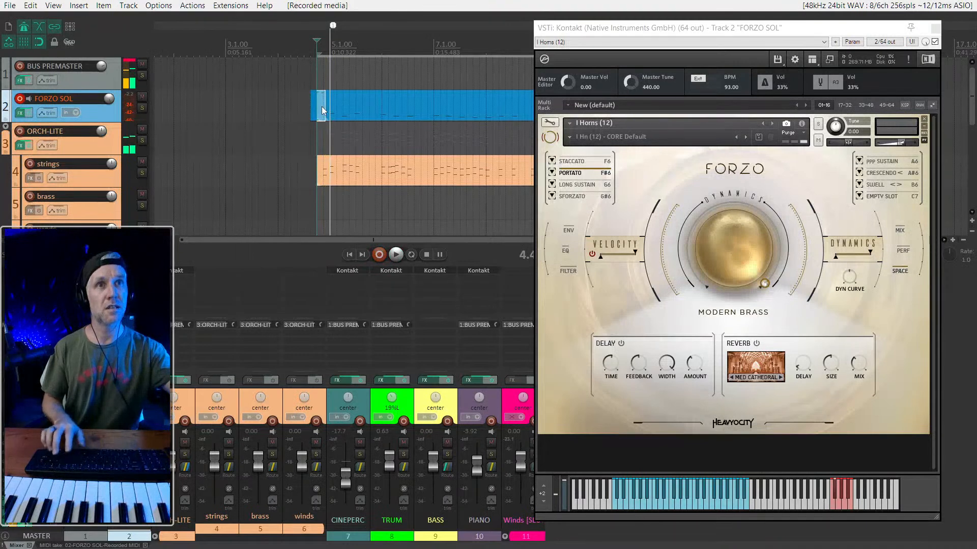
- Glue the short keyswitch recording, the main horn take and its re-recorded ending into a single MIDI item
{"action": "left_click_drag", "start_coordinate": [330, 109], "coordinate": [402, 109]}
{"action": "key", "text": "ctrl+shift+g"}
{"action": "scroll", "coordinate": [342, 102], "scroll_direction": "down", "scroll_amount": 3}
{"action": "left_click", "coordinate": [413, 79]}
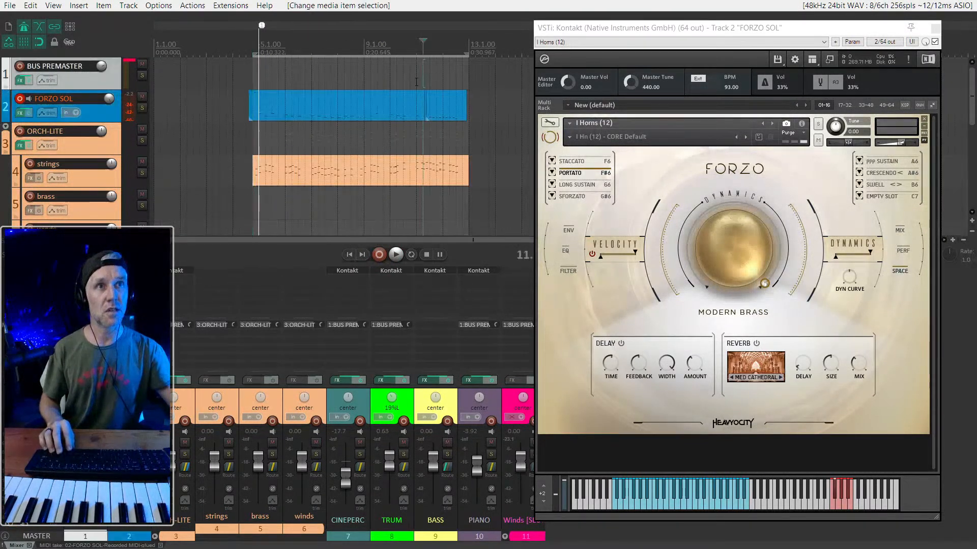
{"action": "scroll", "coordinate": [417, 80], "scroll_direction": "up", "scroll_amount": 4}
{"action": "scroll", "coordinate": [395, 101], "scroll_direction": "up", "scroll_amount": 3}
{"action": "left_click", "coordinate": [499, 99]}
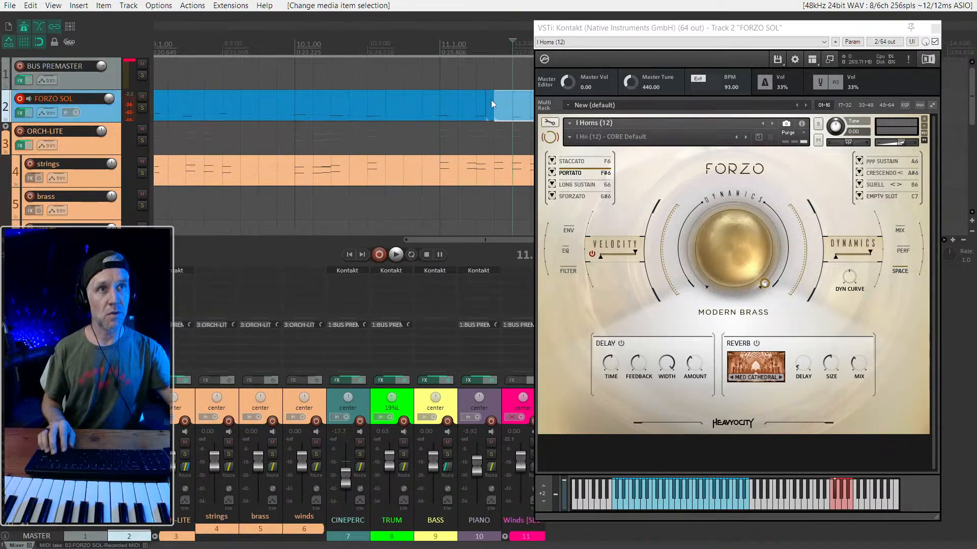
{"action": "left_click", "coordinate": [466, 99], "text": "ctrl"}
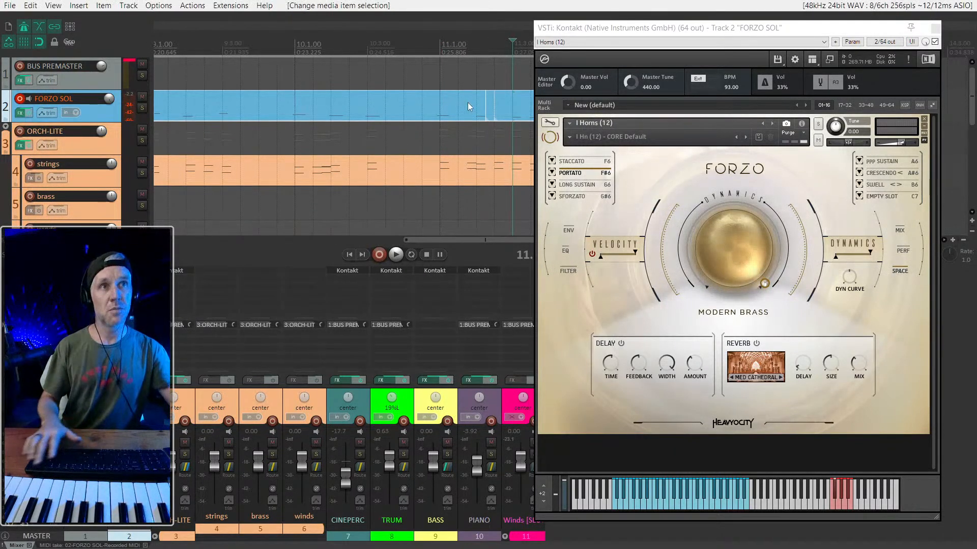
{"action": "key", "text": "ctrl+g"}
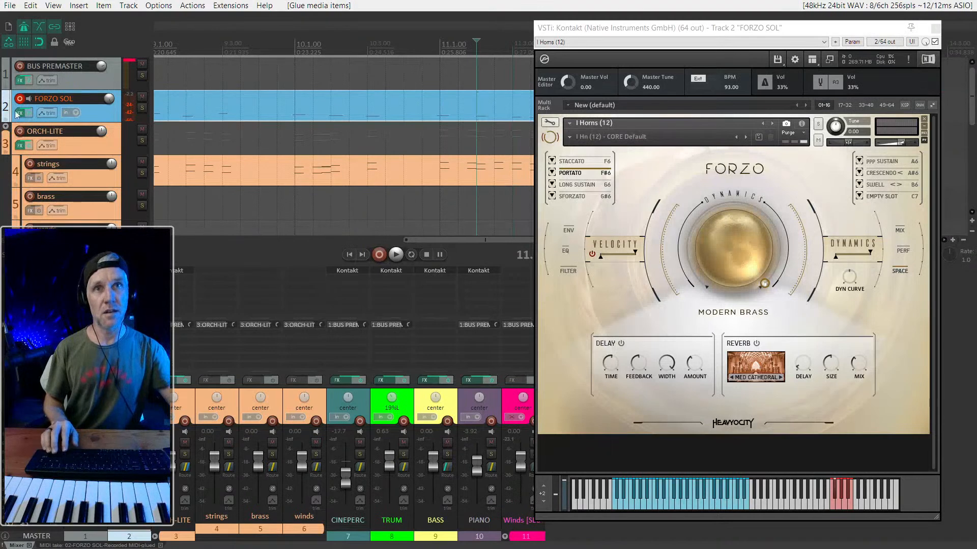
- Show only FORZO SOL in the inline MIDI editor, hide the mixer and bring the notes from bar 10 to the end into view
{"action": "key", "text": "e"}
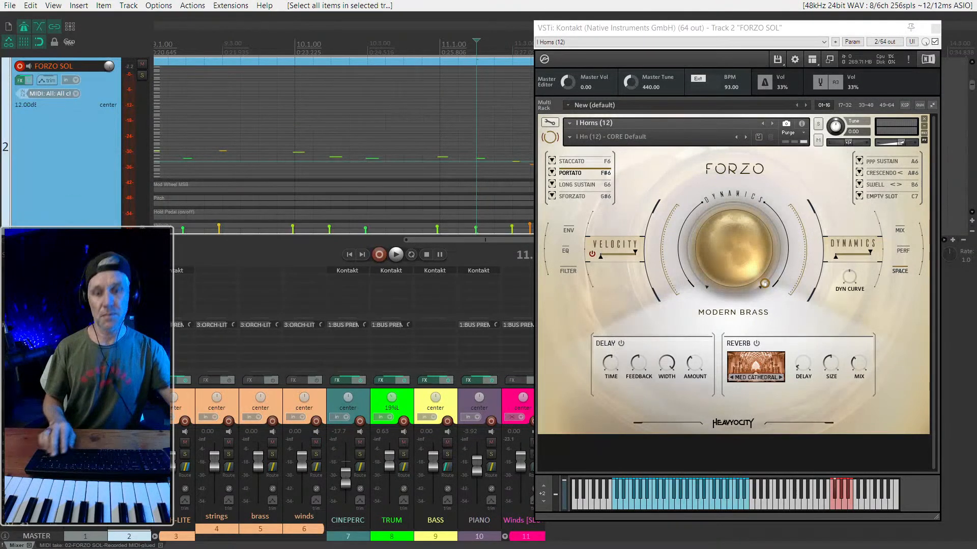
{"action": "key", "text": "ctrl+m"}
{"action": "key", "text": "Escape"}
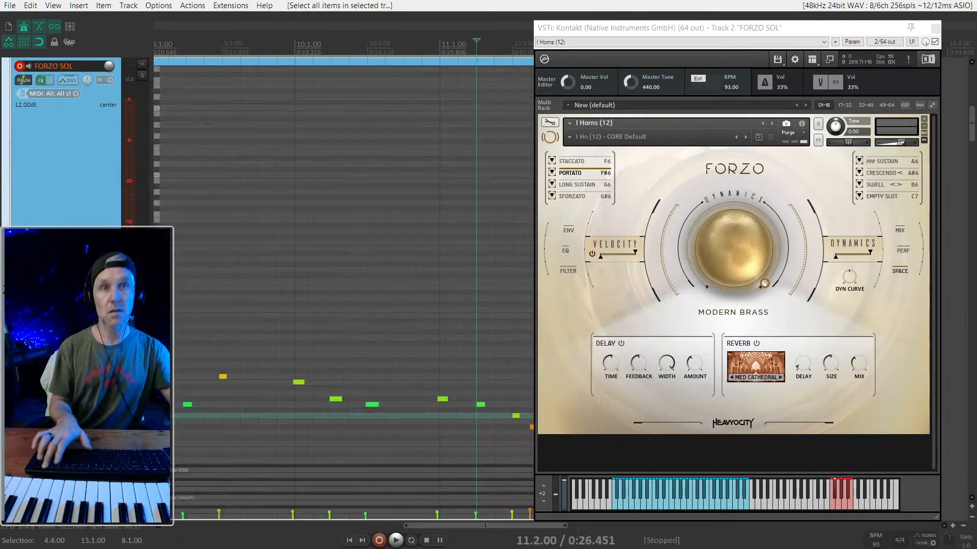
{"action": "scroll", "coordinate": [382, 198], "scroll_direction": "down", "scroll_amount": 2}
{"action": "scroll", "coordinate": [381, 199], "scroll_direction": "right", "scroll_amount": 4}
{"action": "scroll", "coordinate": [382, 203], "scroll_direction": "left", "scroll_amount": 4}
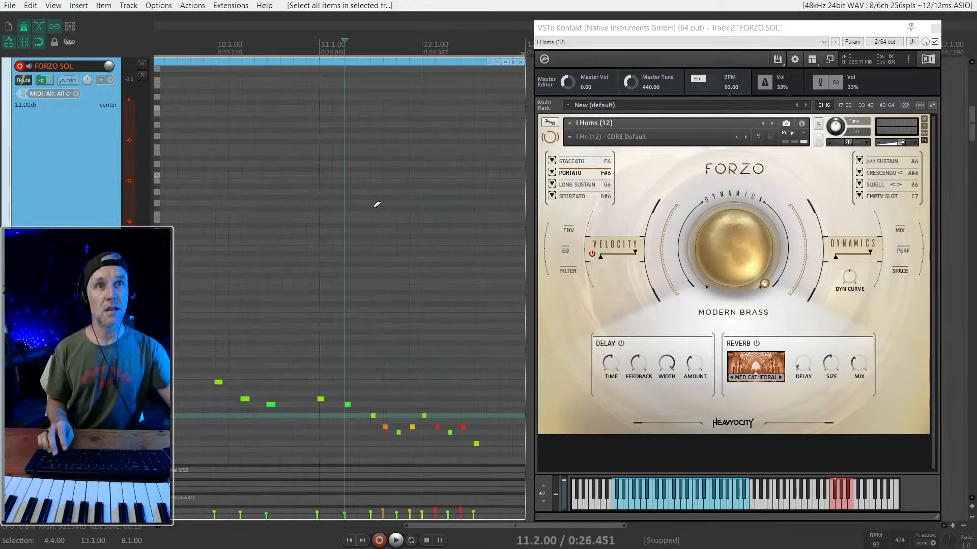
- Insert a short F6 Staccato keyswitch note at about 11.2.50 on FORZO SOL, just before the closing run
{"action": "scroll", "coordinate": [411, 187], "scroll_direction": "right", "scroll_amount": 1}
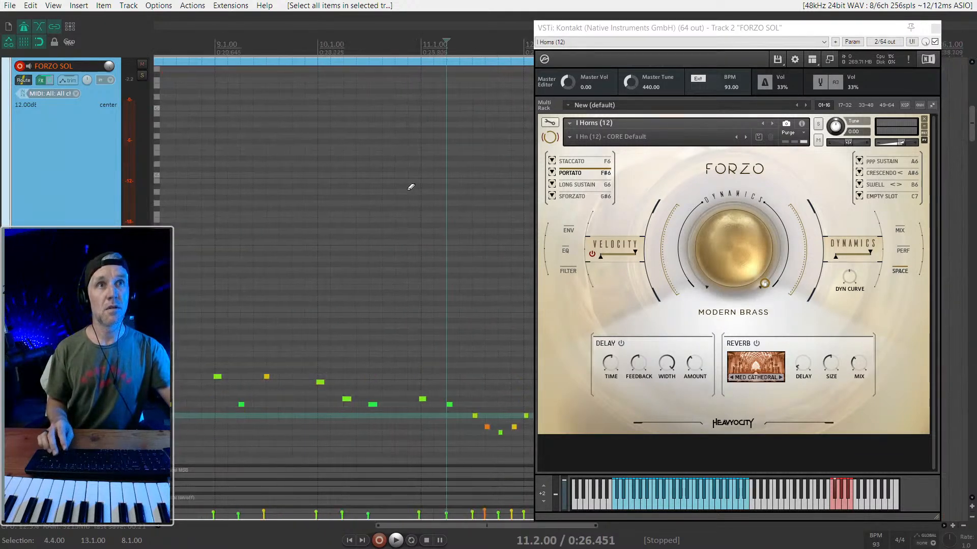
{"action": "left_click", "coordinate": [447, 79]}
{"action": "left_click_drag", "start_coordinate": [463, 84], "coordinate": [428, 88]}
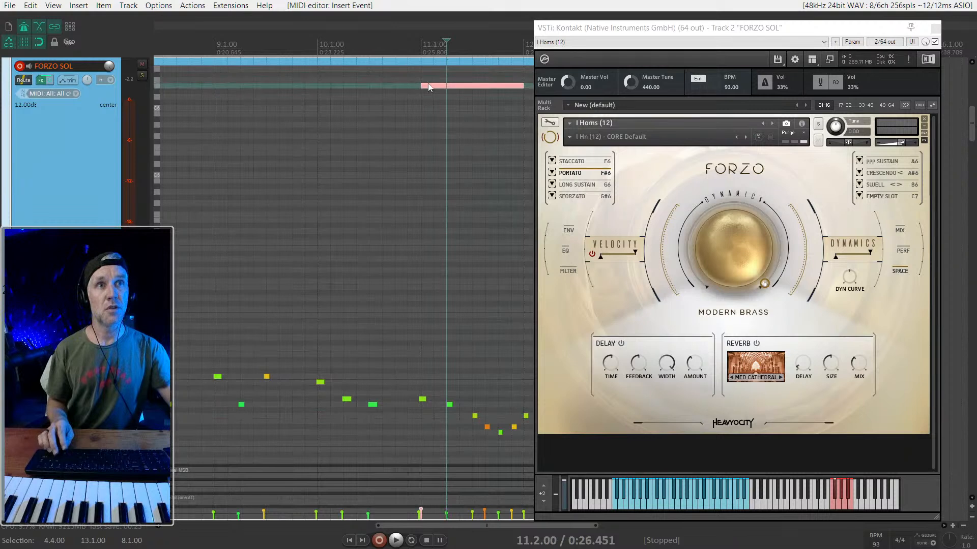
{"action": "left_click_drag", "start_coordinate": [511, 92], "coordinate": [424, 89]}
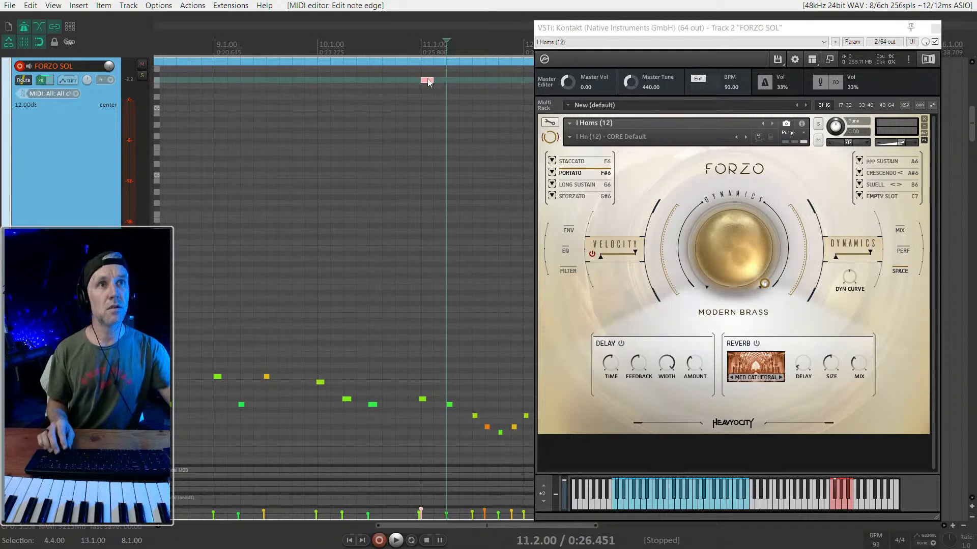
{"action": "left_click_drag", "start_coordinate": [454, 80], "coordinate": [463, 81]}
{"action": "left_click", "coordinate": [419, 89]}
- Play the horn part from bar 5 and lower the velocity of the loud note at 7.4.00
{"action": "scroll", "coordinate": [514, 121], "scroll_direction": "down", "scroll_amount": 1}
{"action": "scroll", "coordinate": [515, 120], "scroll_direction": "down", "scroll_amount": 1}
{"action": "key", "text": "1"}
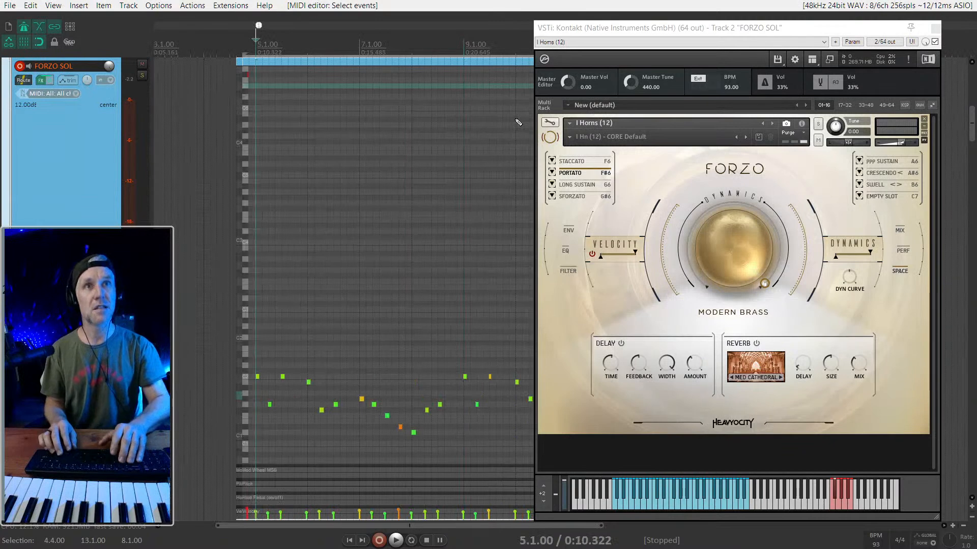
{"action": "key", "text": "space"}
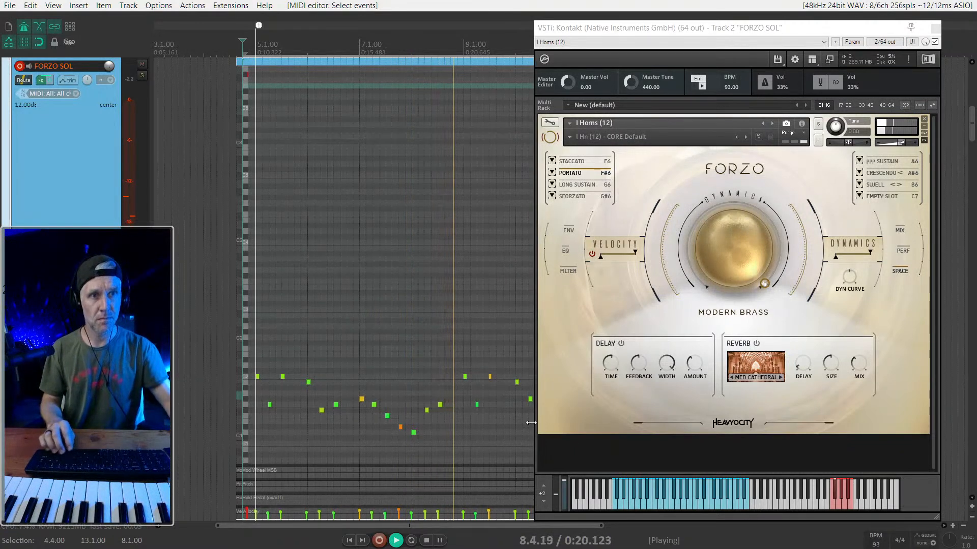
{"action": "scroll", "coordinate": [371, 434], "scroll_direction": "up", "scroll_amount": 3}
{"action": "left_click_drag", "start_coordinate": [429, 428], "coordinate": [432, 443]}
{"action": "scroll", "coordinate": [427, 426], "scroll_direction": "down", "scroll_amount": 4}
{"action": "scroll", "coordinate": [446, 391], "scroll_direction": "right", "scroll_amount": 2}
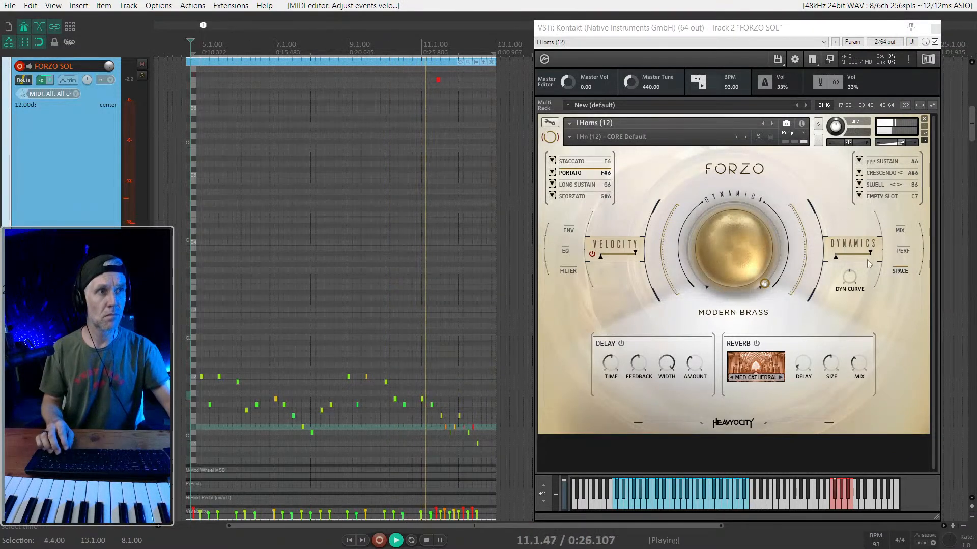
- Show Forzo's microphone mix page, stop playback and narrow the instrument's velocity range from both ends
{"action": "left_click", "coordinate": [900, 231]}
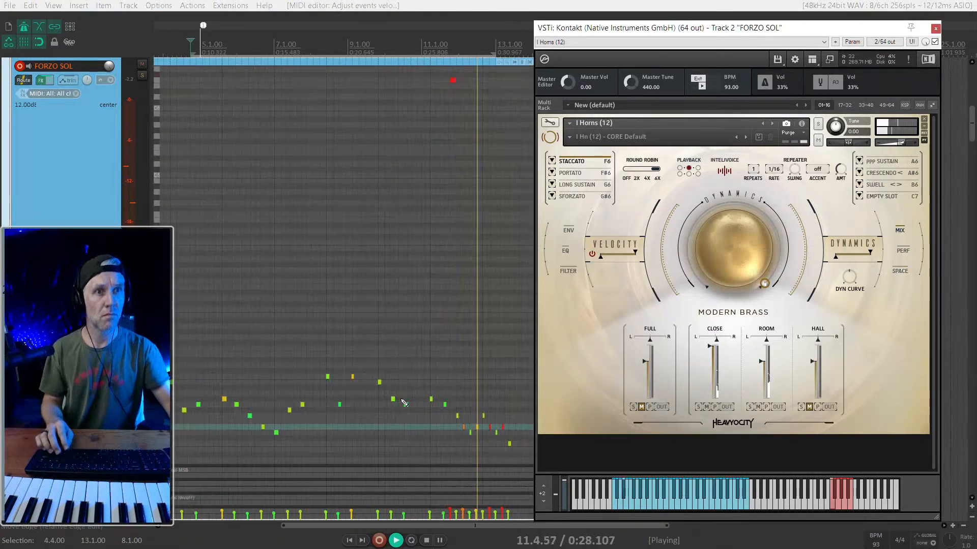
{"action": "scroll", "coordinate": [349, 422], "scroll_direction": "up", "scroll_amount": 3}
{"action": "scroll", "coordinate": [350, 422], "scroll_direction": "down", "scroll_amount": 2}
{"action": "key", "text": "space"}
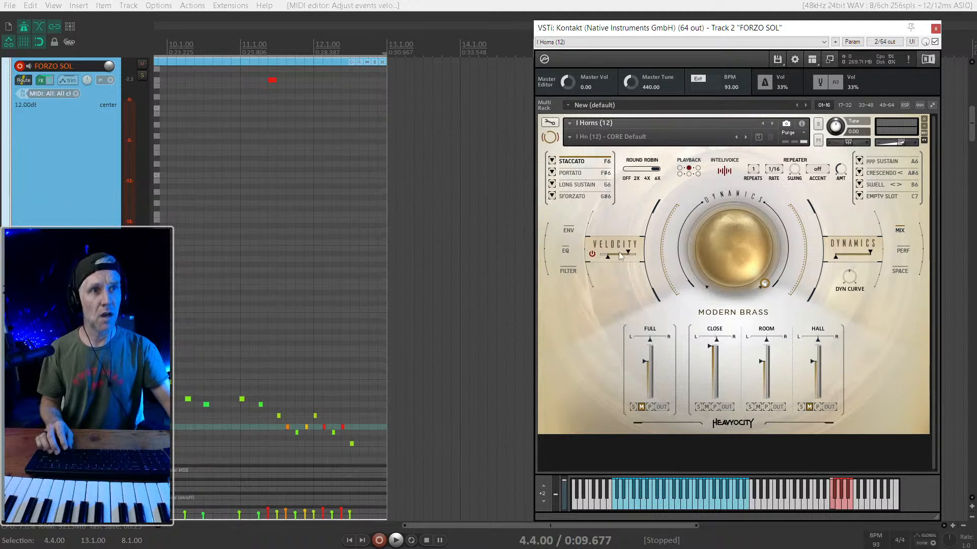
{"action": "left_click_drag", "start_coordinate": [613, 256], "coordinate": [614, 255]}
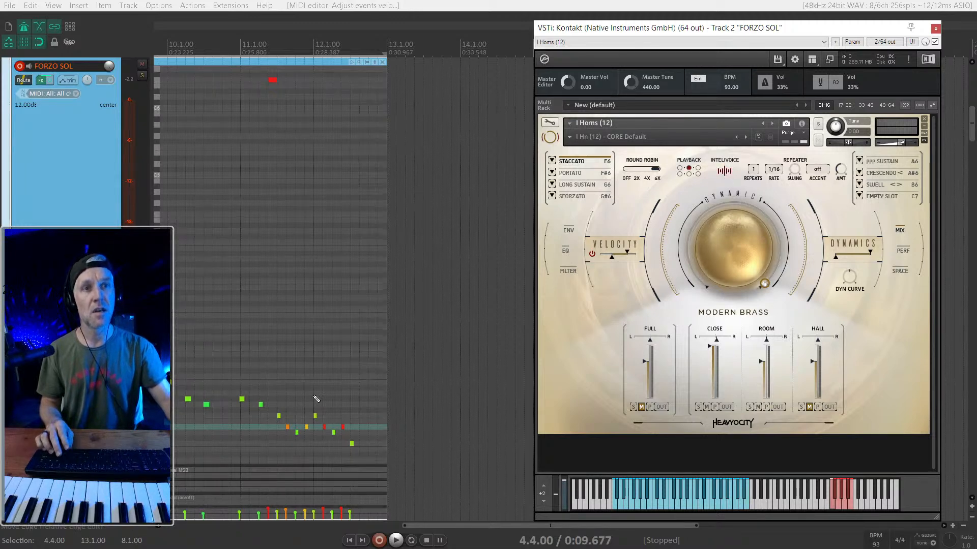
- Enlarge the velocity lane and lower the velocities of the closing run's notes in bars 11 and 12
{"action": "scroll", "coordinate": [316, 403], "scroll_direction": "up", "scroll_amount": 2}
{"action": "mouse_move", "coordinate": [334, 428]}
{"action": "left_mouse_down"}
{"action": "mouse_move", "coordinate": [325, 430]}
{"action": "mouse_move", "coordinate": [329, 444]}
{"action": "left_mouse_up"}
{"action": "scroll", "coordinate": [360, 415], "scroll_direction": "up", "scroll_amount": 2}
{"action": "scroll", "coordinate": [420, 408], "scroll_direction": "down", "scroll_amount": 2}
{"action": "scroll", "coordinate": [399, 412], "scroll_direction": "up", "scroll_amount": 2}
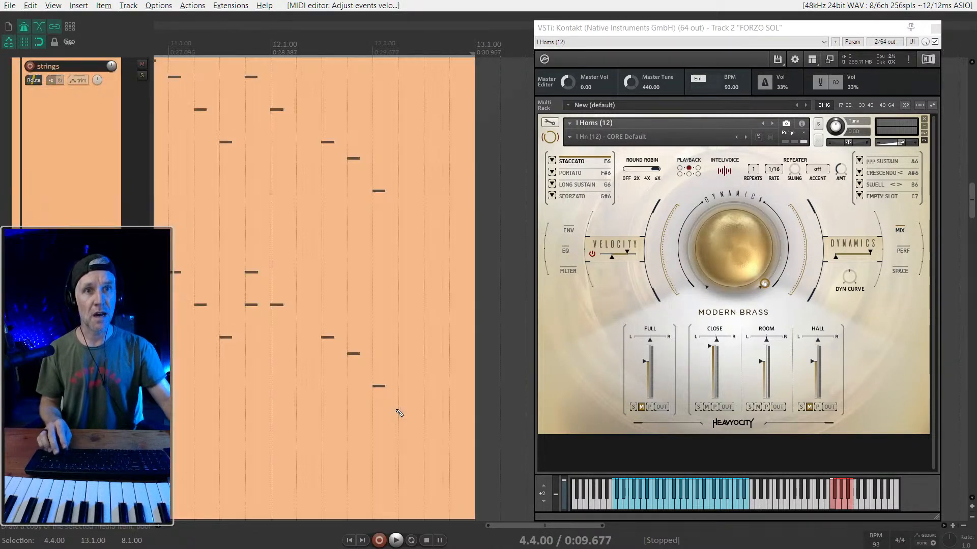
{"action": "left_click_drag", "start_coordinate": [163, 508], "coordinate": [160, 391]}
{"action": "scroll", "coordinate": [346, 426], "scroll_direction": "down", "scroll_amount": 2}
{"action": "left_click_drag", "start_coordinate": [448, 442], "coordinate": [421, 434]}
{"action": "left_click", "coordinate": [304, 409]}
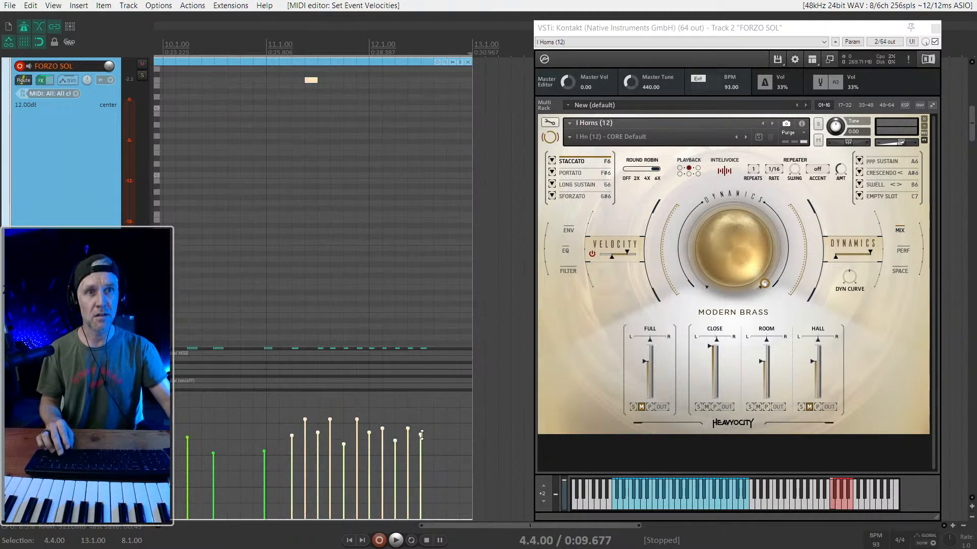
- Extend the start of the FORZO SOL item to about 4.3.50 and glue it outside the inline MIDI editor
{"action": "scroll", "coordinate": [422, 440], "scroll_direction": "down", "scroll_amount": 3}
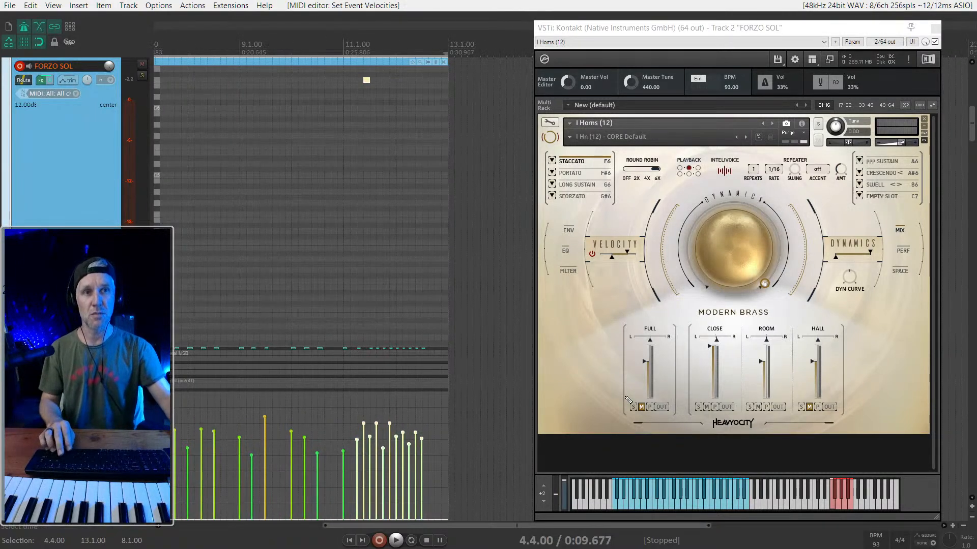
{"action": "scroll", "coordinate": [465, 330], "scroll_direction": "down", "scroll_amount": 2}
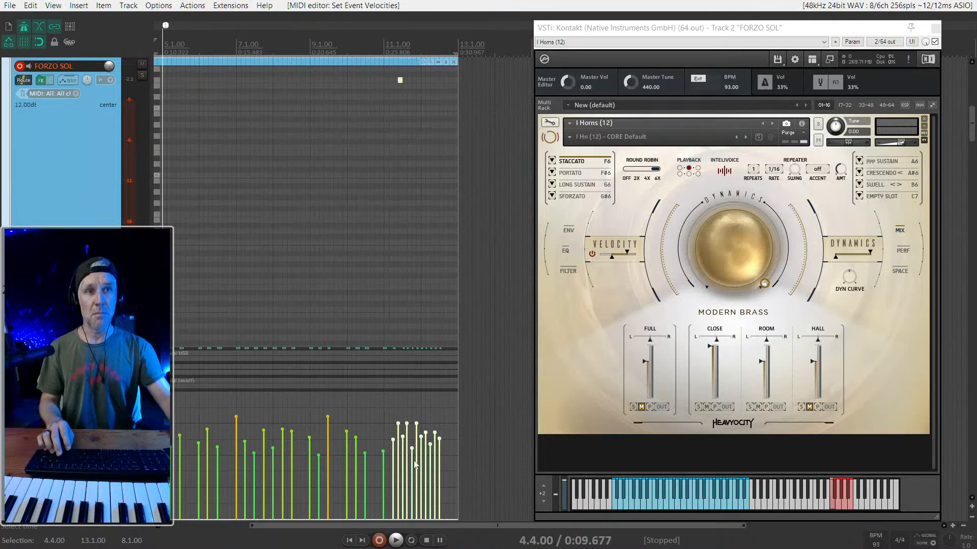
{"action": "scroll", "coordinate": [405, 302], "scroll_direction": "left", "scroll_amount": 3}
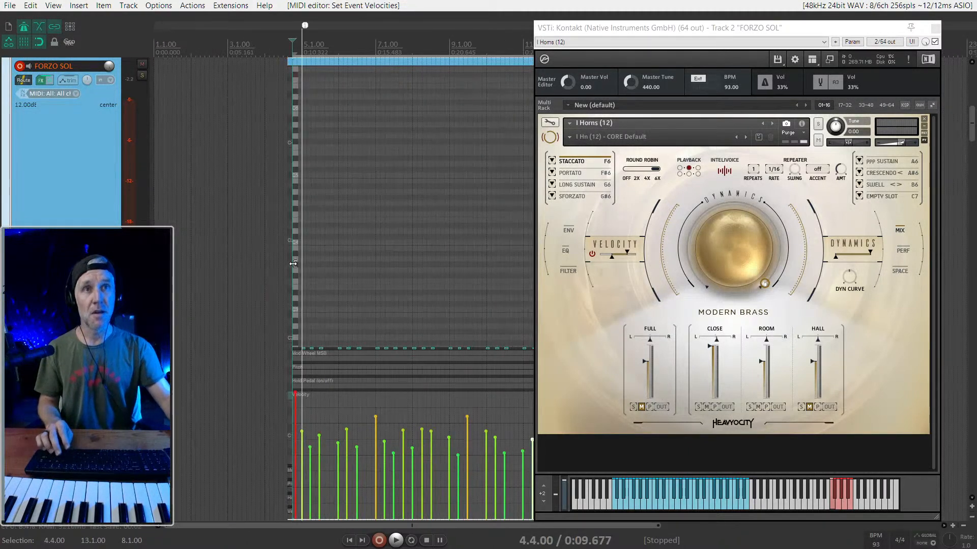
{"action": "scroll", "coordinate": [300, 262], "scroll_direction": "up", "scroll_amount": 4}
{"action": "left_click", "coordinate": [228, 79]}
{"action": "left_click", "coordinate": [250, 62]}
{"action": "scroll", "coordinate": [274, 71], "scroll_direction": "down", "scroll_amount": 3}
{"action": "left_click", "coordinate": [274, 63]}
{"action": "key", "text": "e"}
{"action": "left_click_drag", "start_coordinate": [207, 88], "coordinate": [369, 120]}
{"action": "key", "text": "ctrl+shift+g"}
- Play the glued horn item from 4.4.00 and move the instrument window aside to uncover more of the arrangement
{"action": "key", "text": "space"}
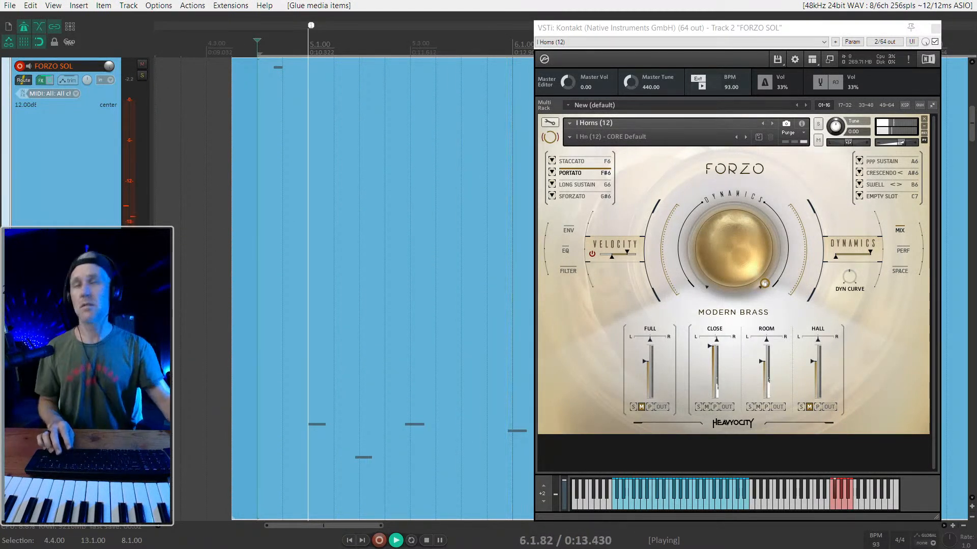
{"action": "left_click_drag", "start_coordinate": [636, 28], "coordinate": [664, 21]}
{"action": "scroll", "coordinate": [346, 195], "scroll_direction": "down", "scroll_amount": 2}
{"action": "scroll", "coordinate": [346, 194], "scroll_direction": "down", "scroll_amount": 2}
{"action": "scroll", "coordinate": [347, 194], "scroll_direction": "right", "scroll_amount": 3}
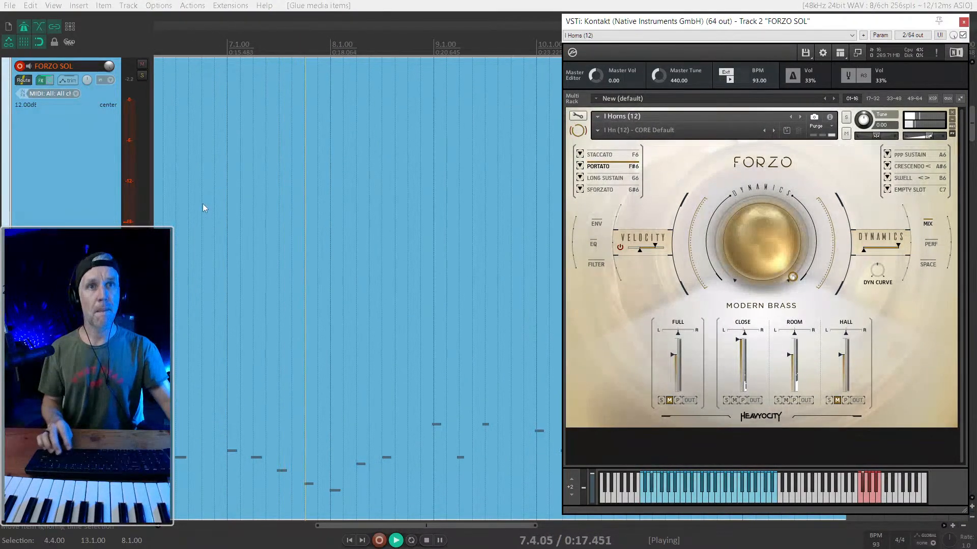
{"action": "key", "text": "space"}
- Replay the horn part from 6.1.00
{"action": "left_click", "coordinate": [210, 223]}
{"action": "scroll", "coordinate": [348, 270], "scroll_direction": "down", "scroll_amount": 2}
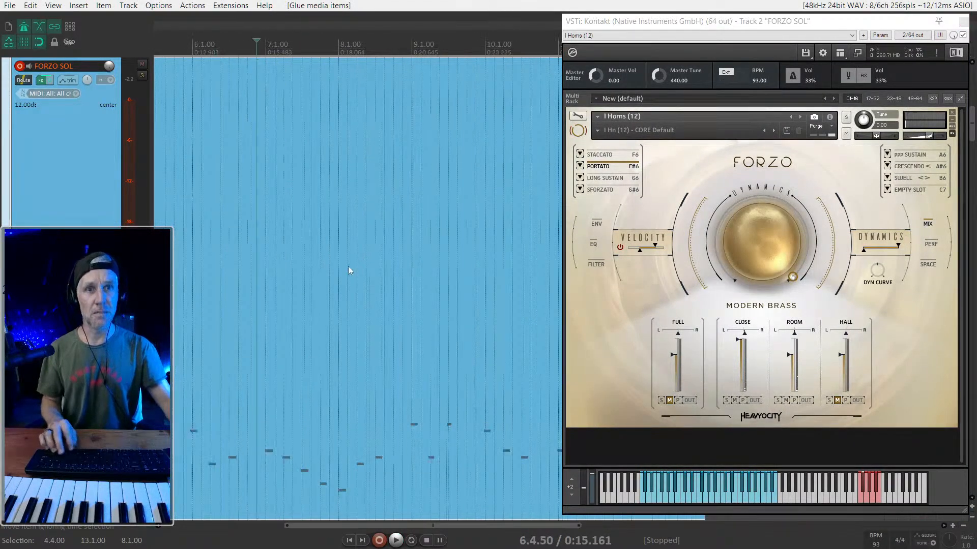
{"action": "left_click", "coordinate": [191, 299]}
{"action": "key", "text": "space"}
{"action": "scroll", "coordinate": [190, 299], "scroll_direction": "up", "scroll_amount": 2}
{"action": "scroll", "coordinate": [250, 293], "scroll_direction": "down", "scroll_amount": 1}
{"action": "key", "text": "space"}
{"action": "scroll", "coordinate": [517, 285], "scroll_direction": "down", "scroll_amount": 1}
- Play the opening of the horn part repeatedly from 4.4.00 and try the Sforzato articulation around bar 6
{"action": "left_click", "coordinate": [203, 252]}
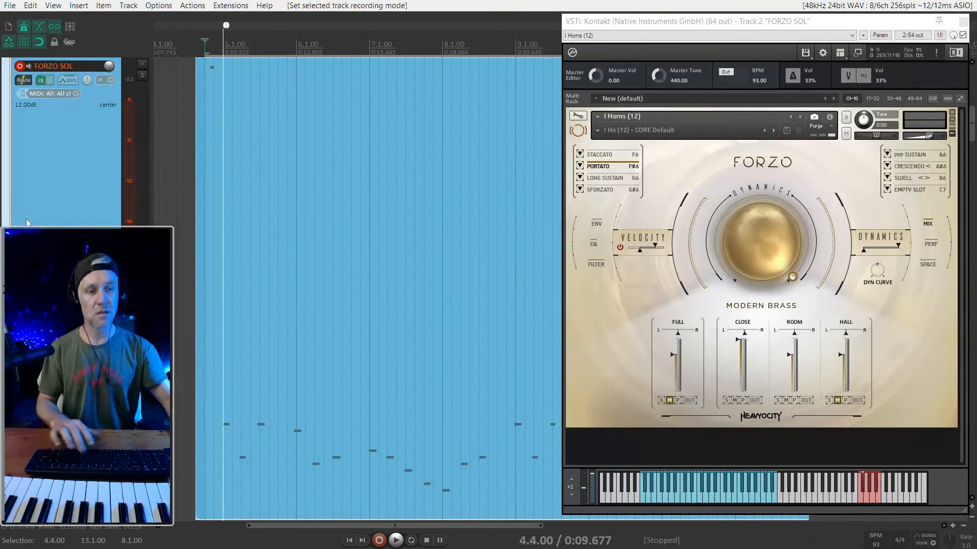
{"action": "key", "text": "space"}
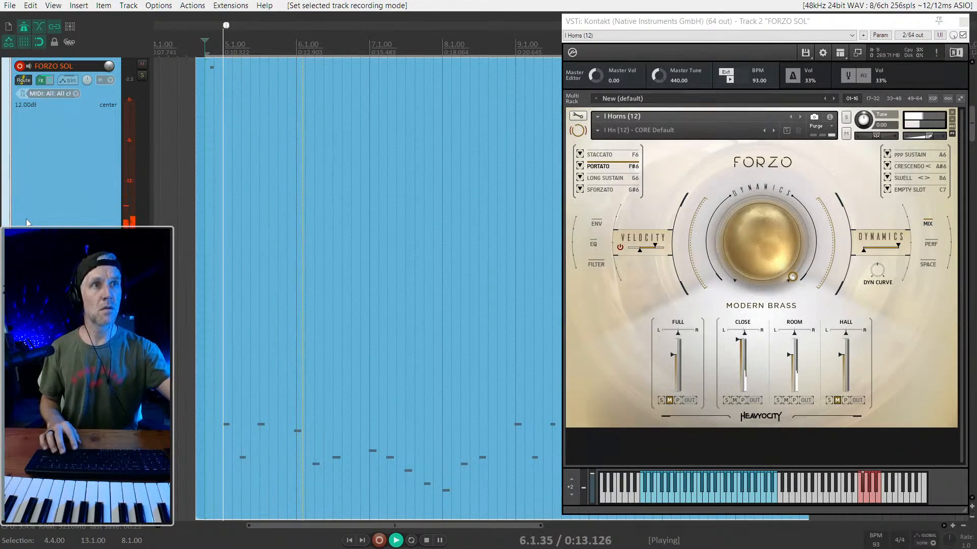
{"action": "key", "text": "space"}
{"action": "key", "text": "space"}
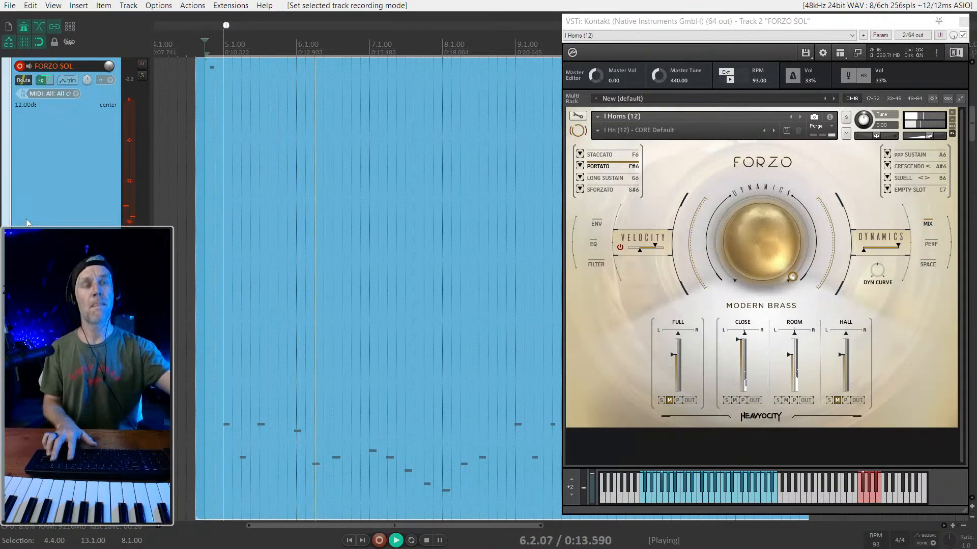
{"action": "key", "text": "space"}
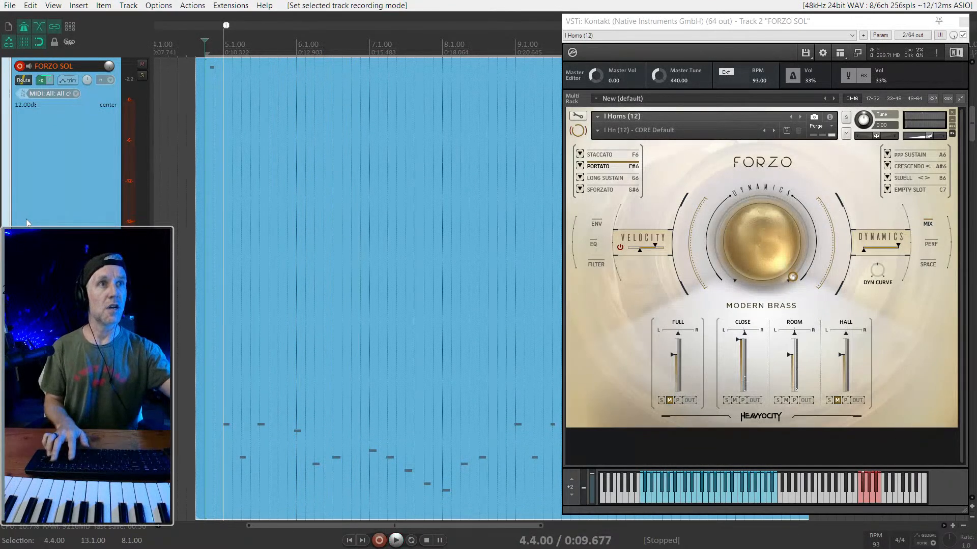
{"action": "key", "text": "space"}
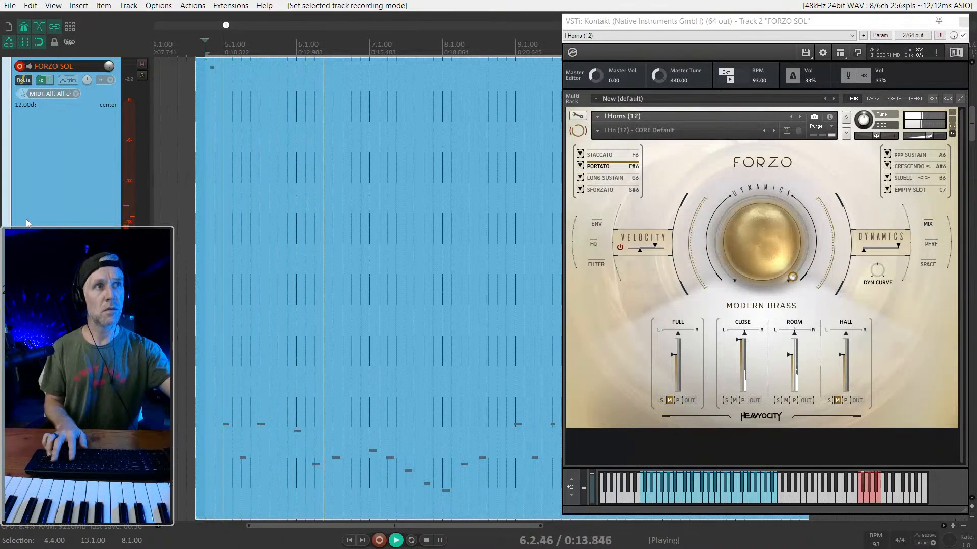
{"action": "key", "text": "space"}
{"action": "key", "text": "space"}
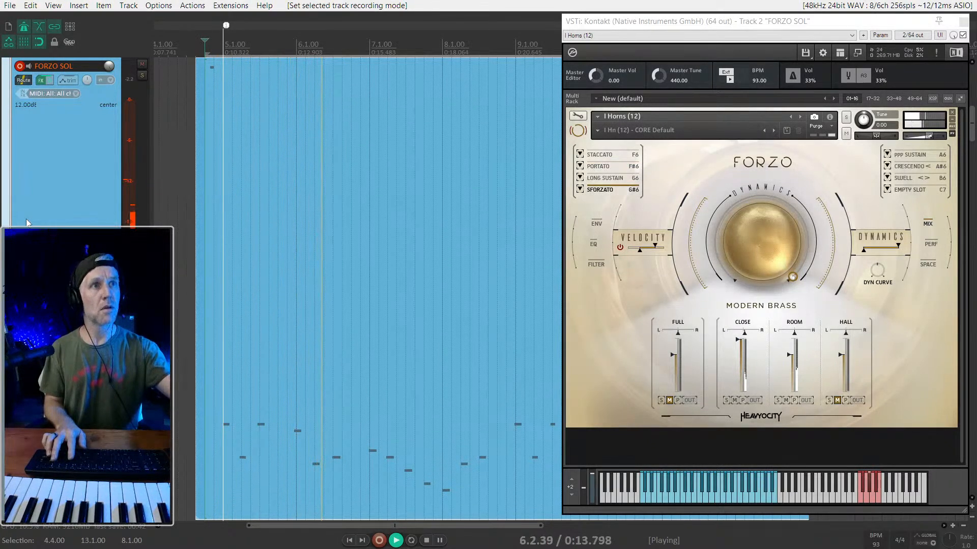
{"action": "key", "text": "space"}
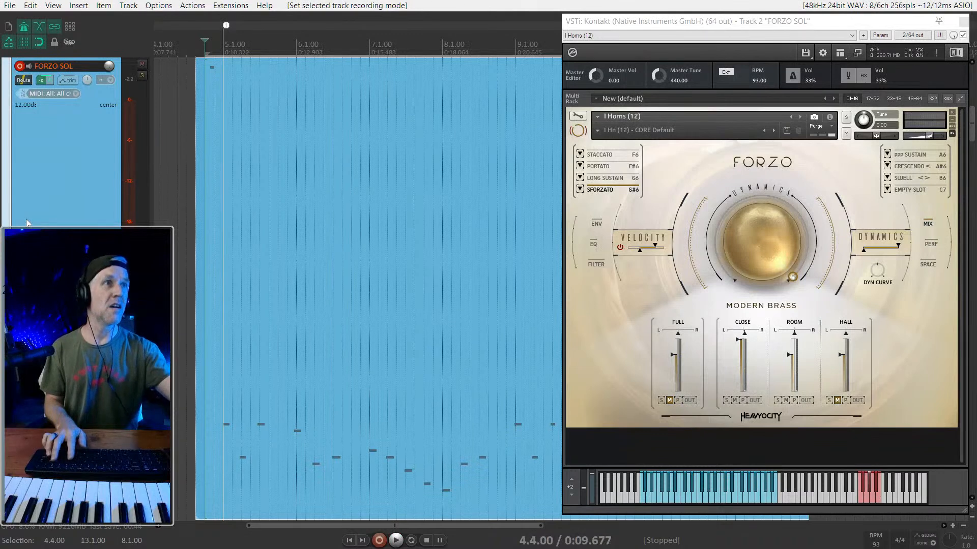
- Assign the Sustain articulation to Forzo's A6 keyswitch slot and audition it against the horn part from 4.4.00
{"action": "left_click", "coordinate": [887, 154]}
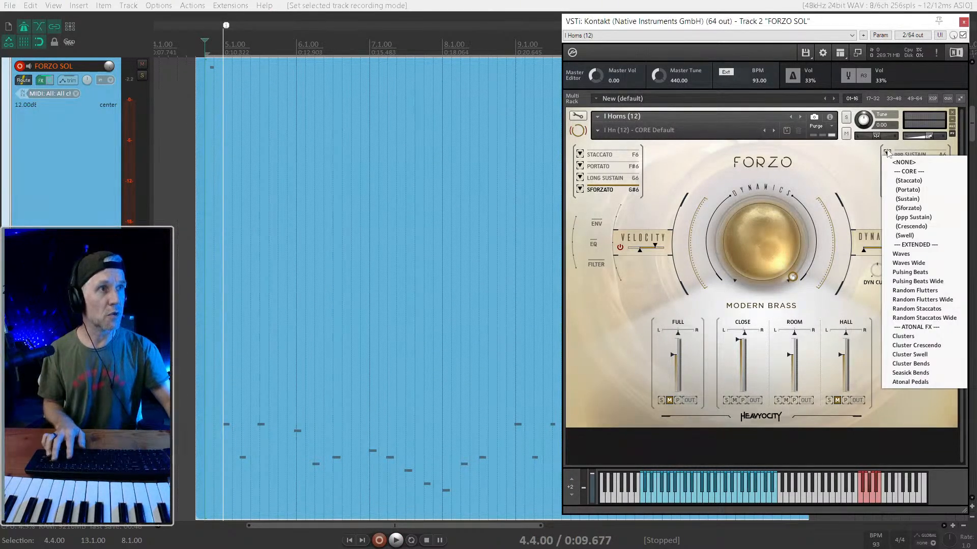
{"action": "left_click", "coordinate": [890, 156]}
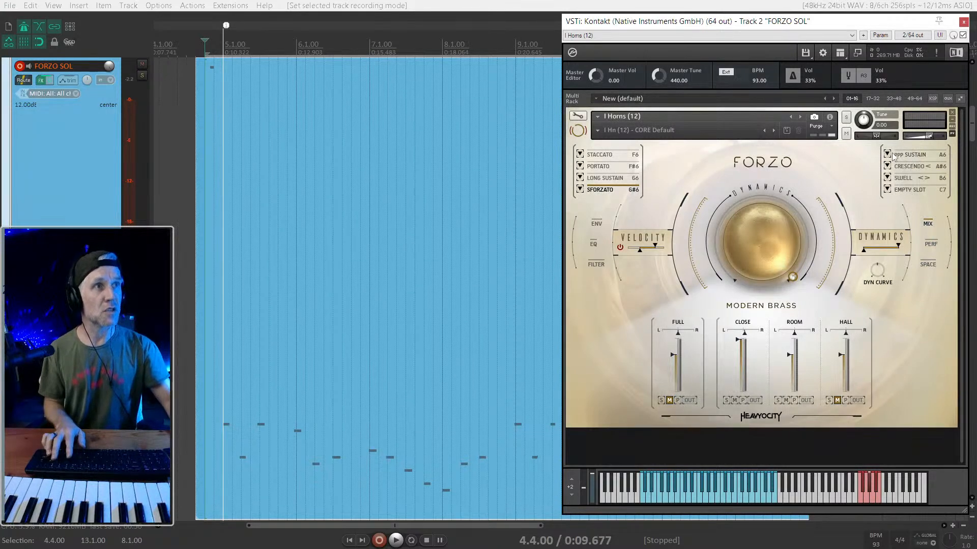
{"action": "left_click", "coordinate": [888, 155]}
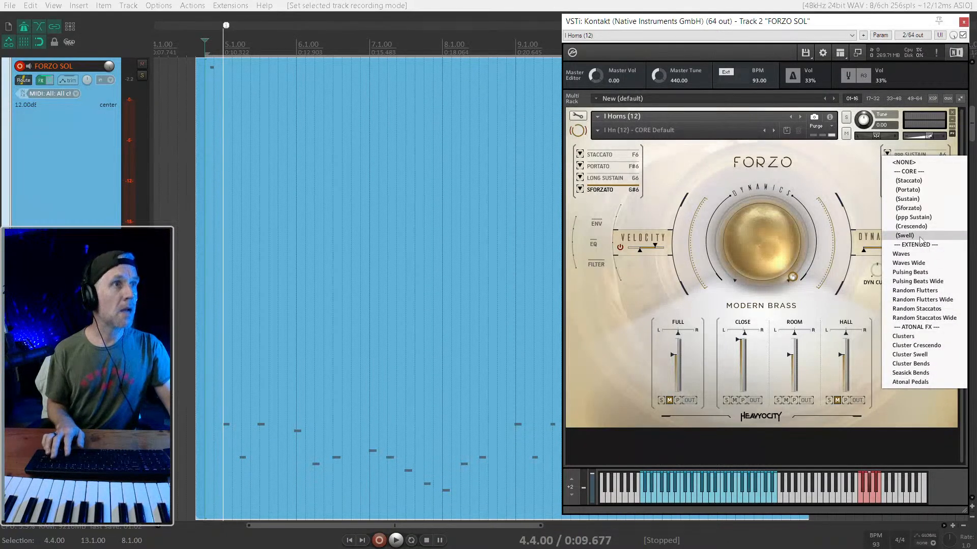
{"action": "left_click", "coordinate": [915, 200]}
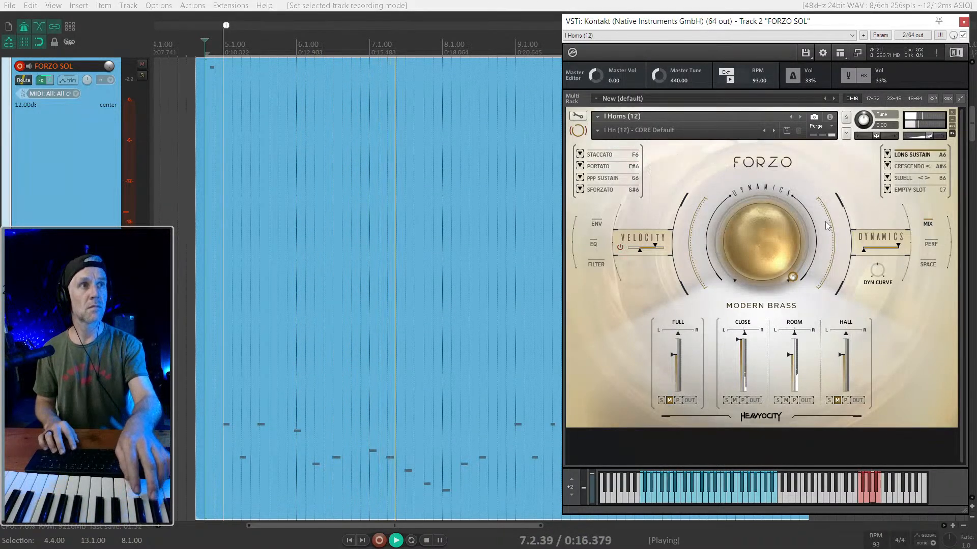
{"action": "key", "text": "space"}
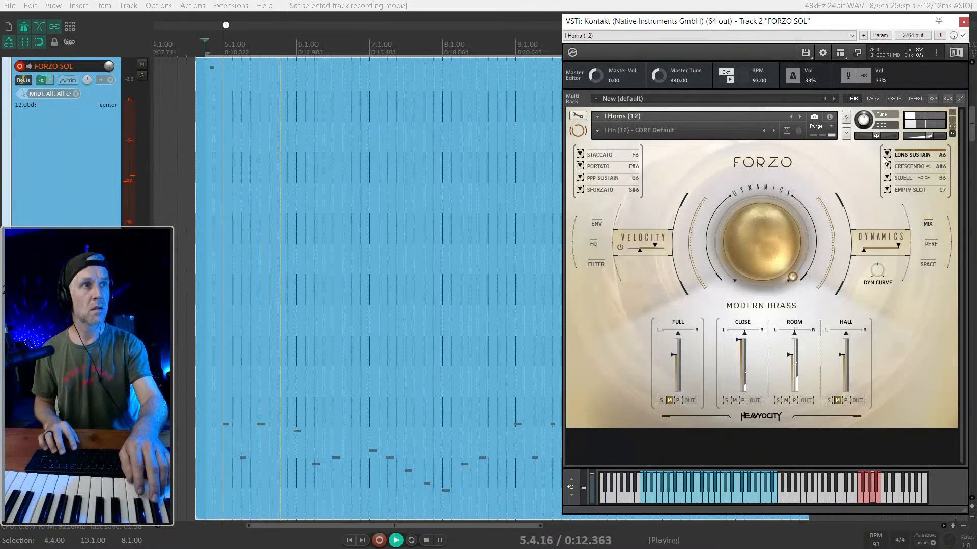
{"action": "key", "text": "space"}
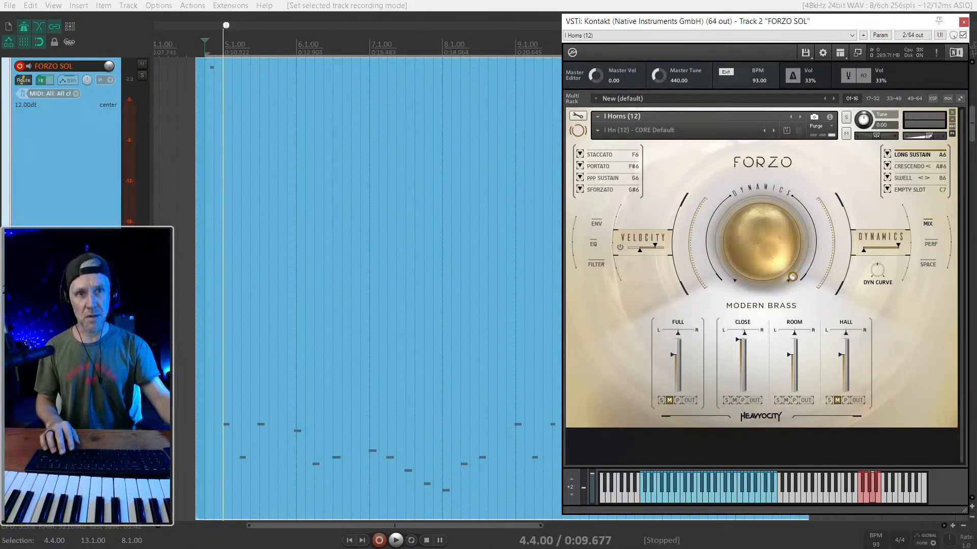
- Open the horn item in the inline MIDI editor and lengthen the note at 6.3.00 up to bar 7
{"action": "double_click", "coordinate": [221, 371]}
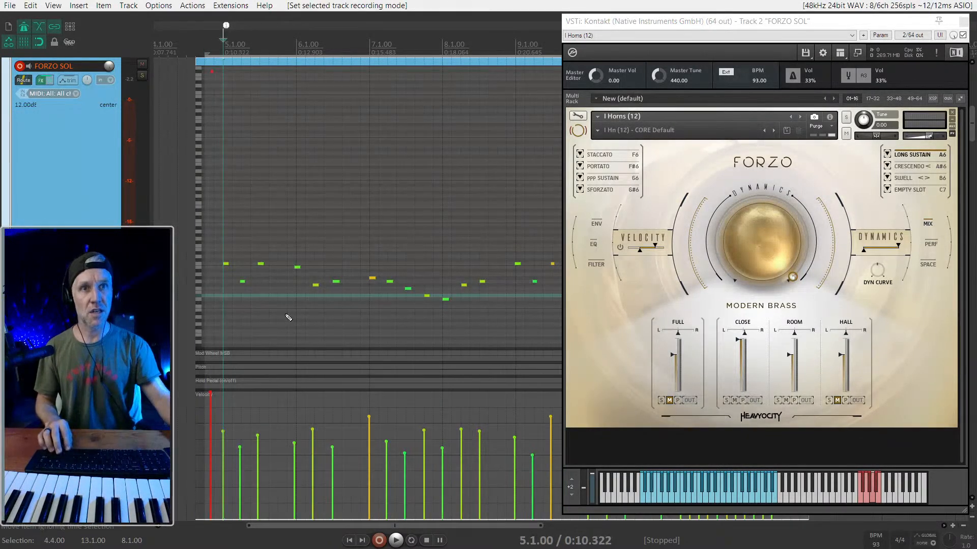
{"action": "key", "text": "space"}
{"action": "scroll", "coordinate": [285, 295], "scroll_direction": "up", "scroll_amount": 2}
{"action": "key", "text": "space"}
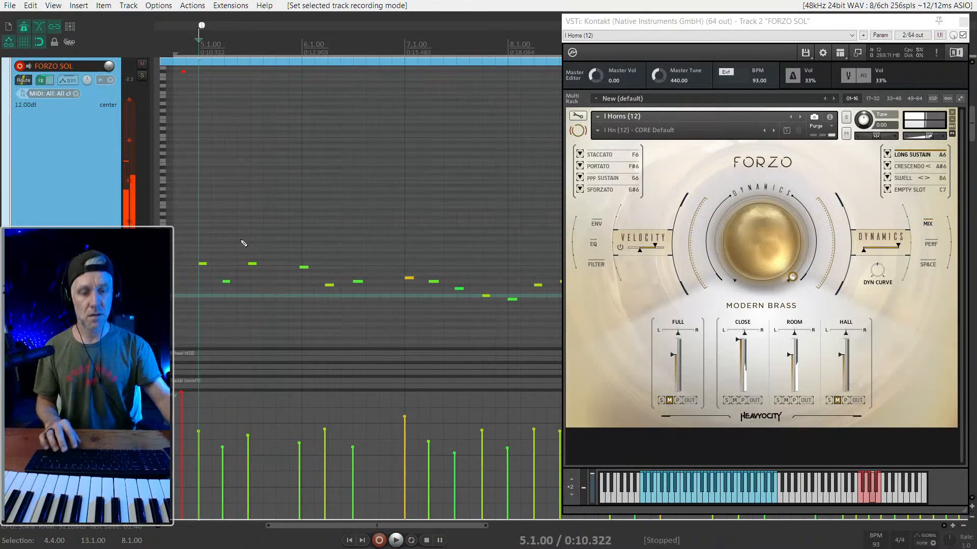
{"action": "key", "text": "space"}
{"action": "scroll", "coordinate": [270, 280], "scroll_direction": "up", "scroll_amount": 1}
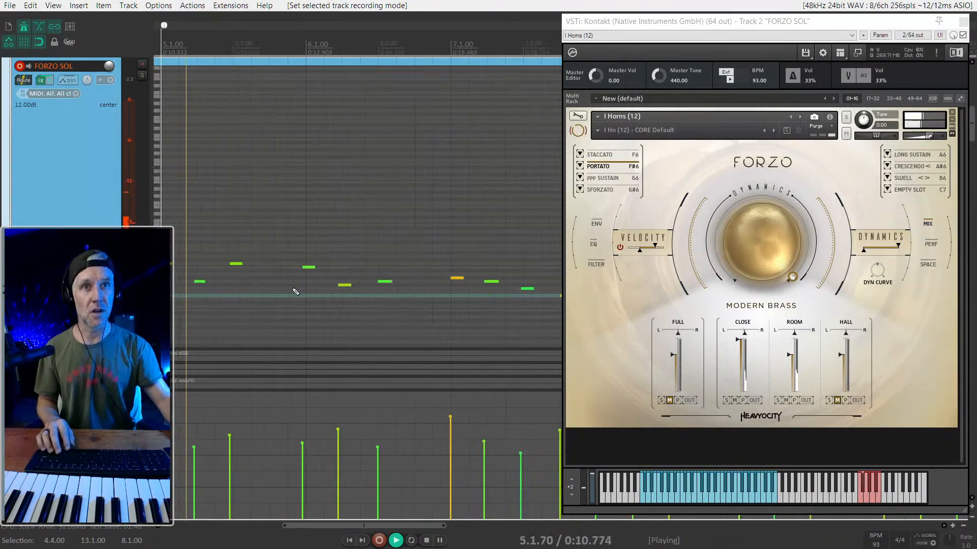
{"action": "left_click_drag", "start_coordinate": [391, 282], "coordinate": [450, 282]}
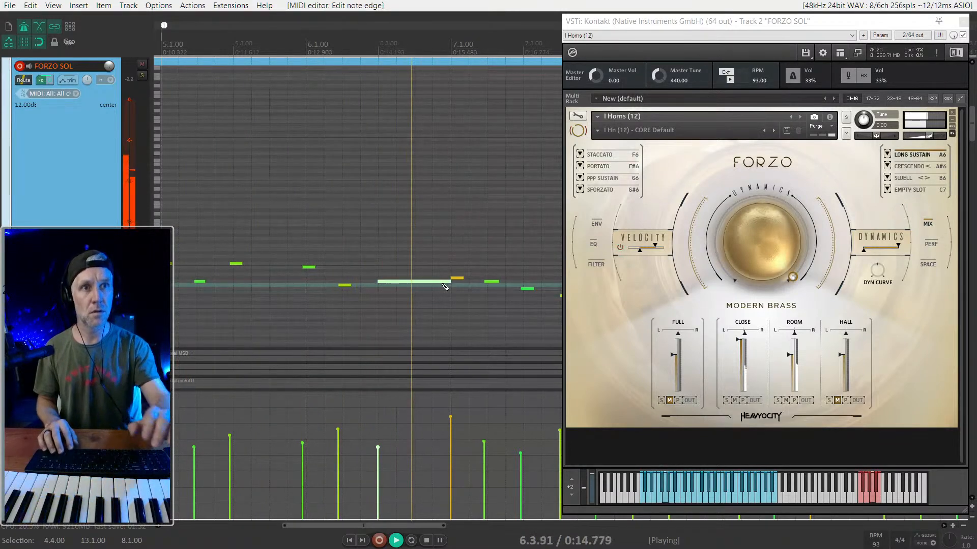
{"action": "key", "text": "space"}
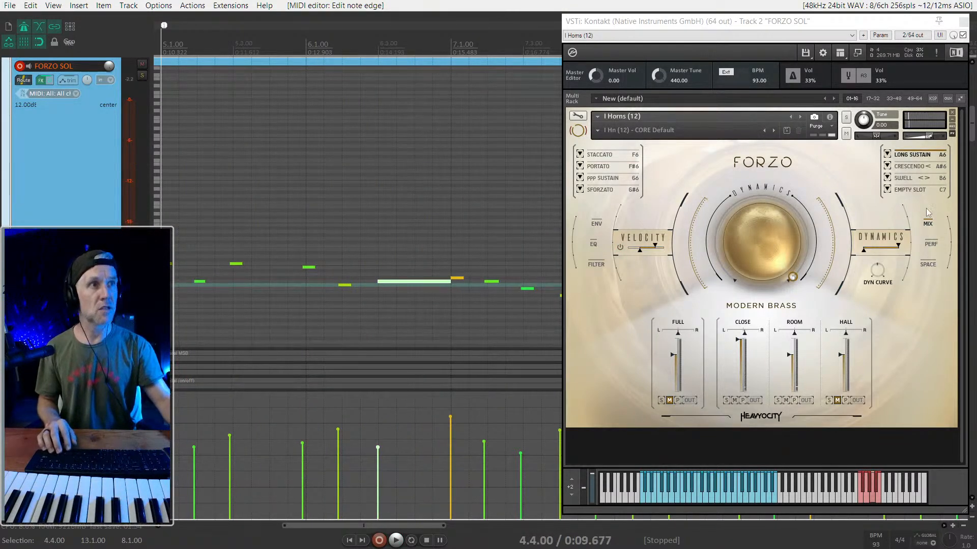
- Try the Crescendo articulation on the horn patch and play the part from 5.1.00
{"action": "left_click", "coordinate": [912, 168]}
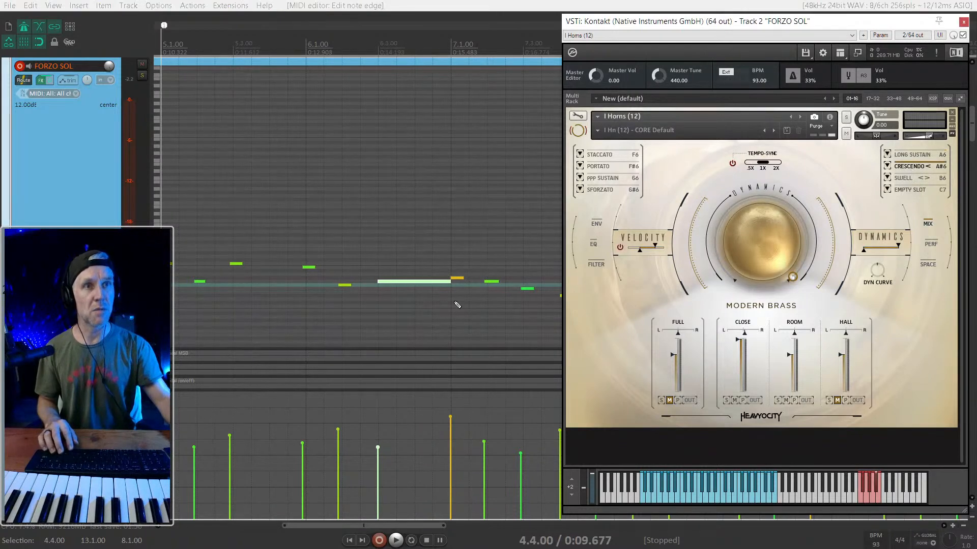
{"action": "left_click", "coordinate": [304, 250]}
{"action": "key", "text": "1"}
{"action": "key", "text": "space"}
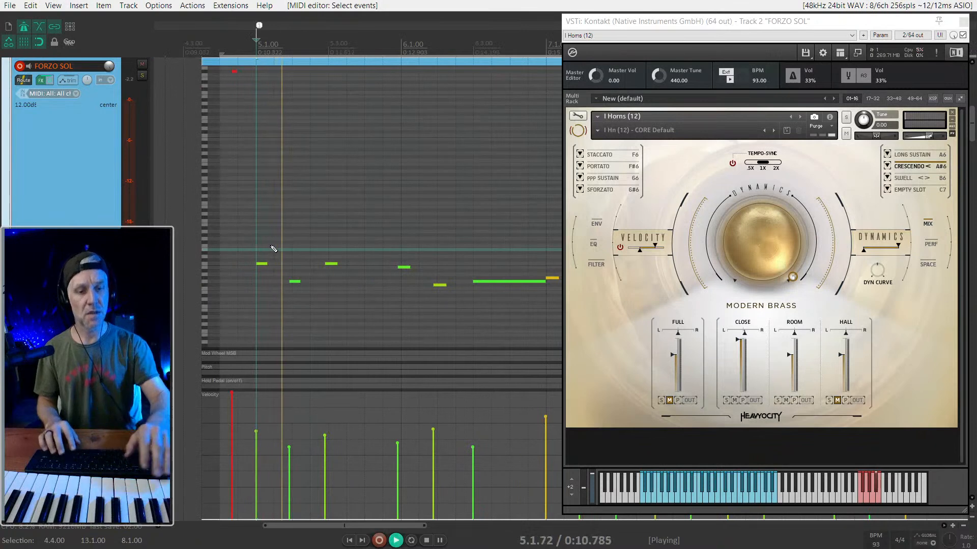
{"action": "key", "text": "space"}
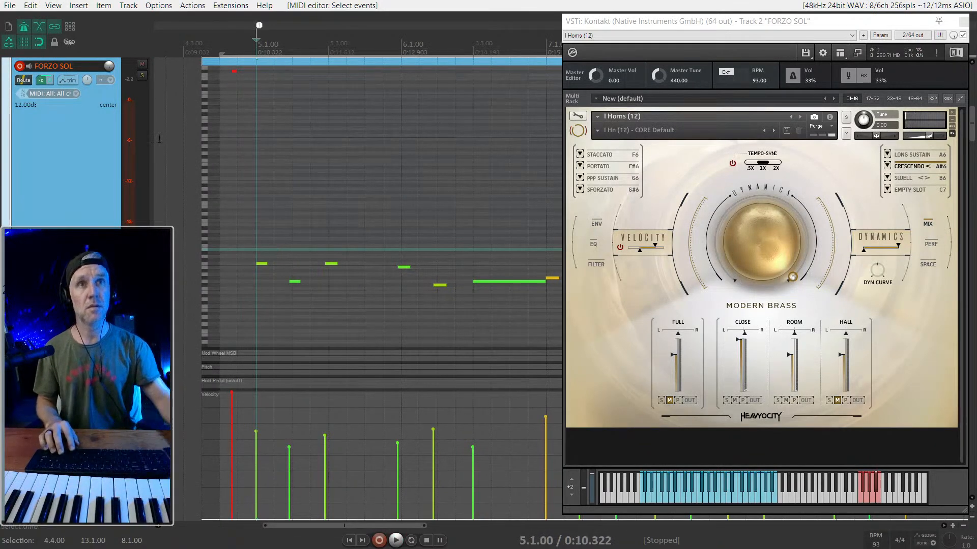
- Move the marker at bar 5 back to 4.3.00 and replay the horn part from 4.4.00
{"action": "left_click_drag", "start_coordinate": [259, 27], "coordinate": [223, 28]}
{"action": "key", "text": "space"}
{"action": "key", "text": "space"}
{"action": "key", "text": "1"}
{"action": "key", "text": "space"}
{"action": "key", "text": "space"}
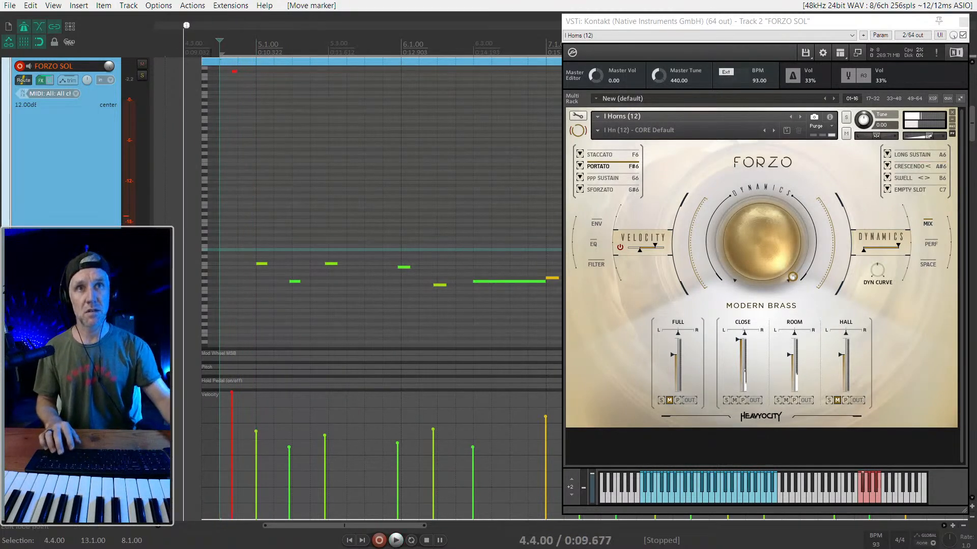
- Extend the start of the horn item back to 4.3.00 and set the loop points to the item
{"action": "left_click_drag", "start_coordinate": [201, 62], "coordinate": [183, 63]}
{"action": "left_click", "coordinate": [202, 60]}
{"action": "key", "text": "ctrl+l"}
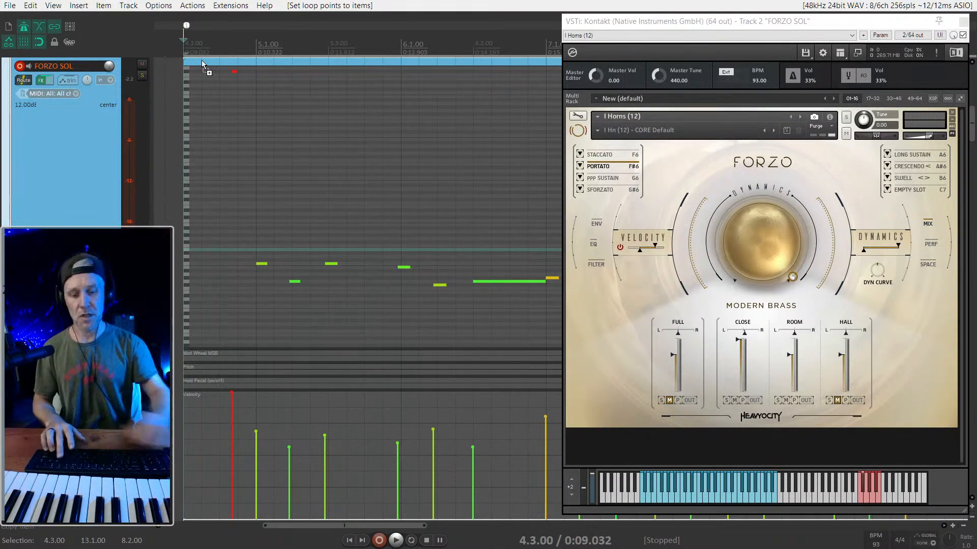
- Play the horn part from 4.3.00 and compare the Crescendo and Long Sustain articulations on the sustained note
{"action": "key", "text": "space"}
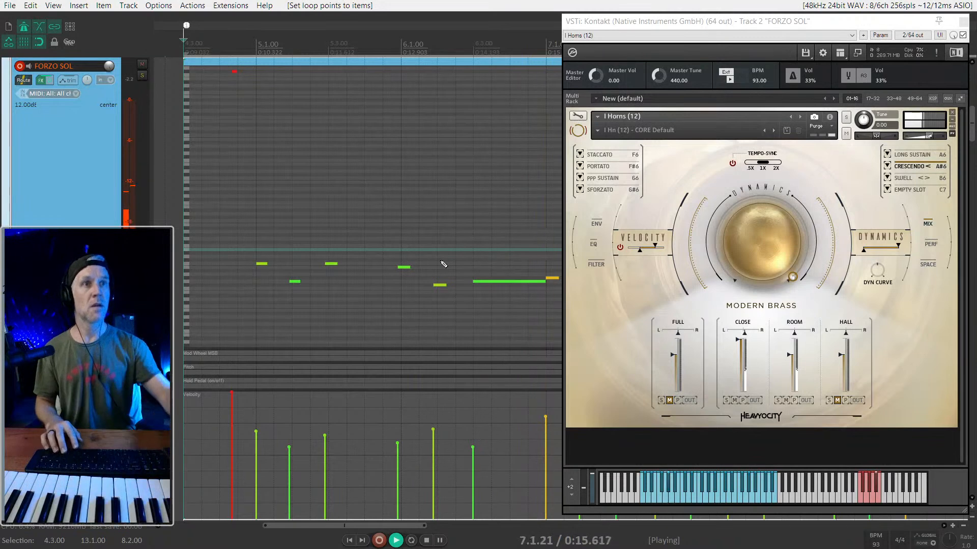
{"action": "scroll", "coordinate": [443, 264], "scroll_direction": "down", "scroll_amount": 2}
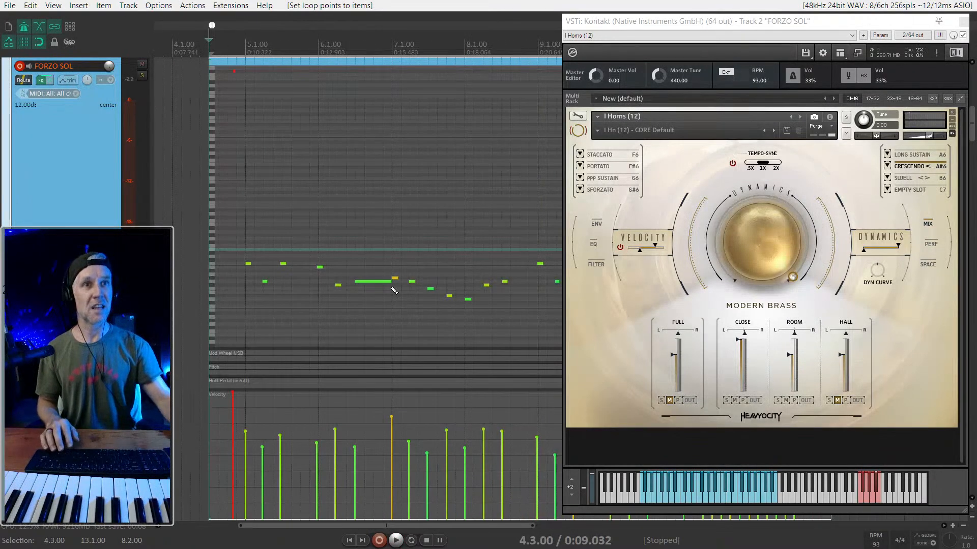
{"action": "scroll", "coordinate": [336, 290], "scroll_direction": "up", "scroll_amount": 1}
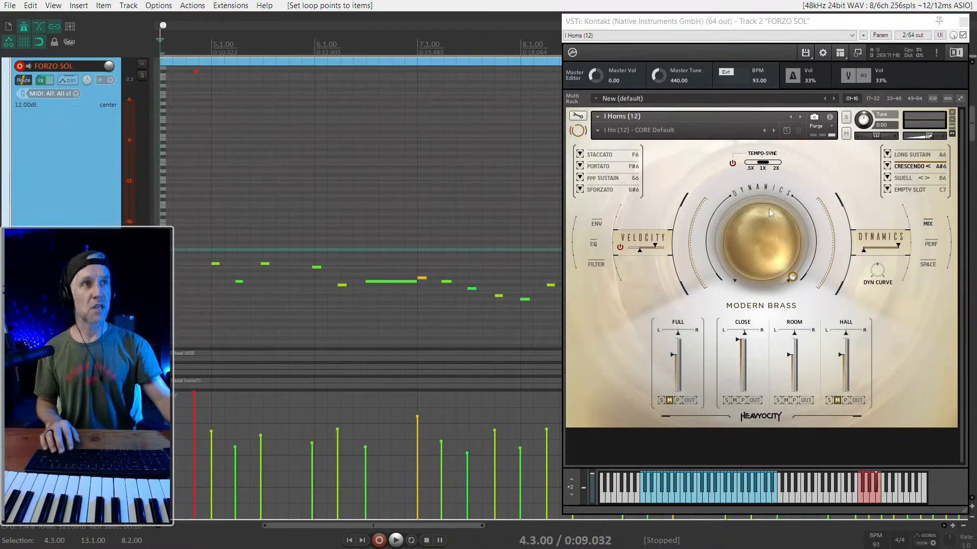
{"action": "key", "text": "space"}
{"action": "key", "text": "space"}
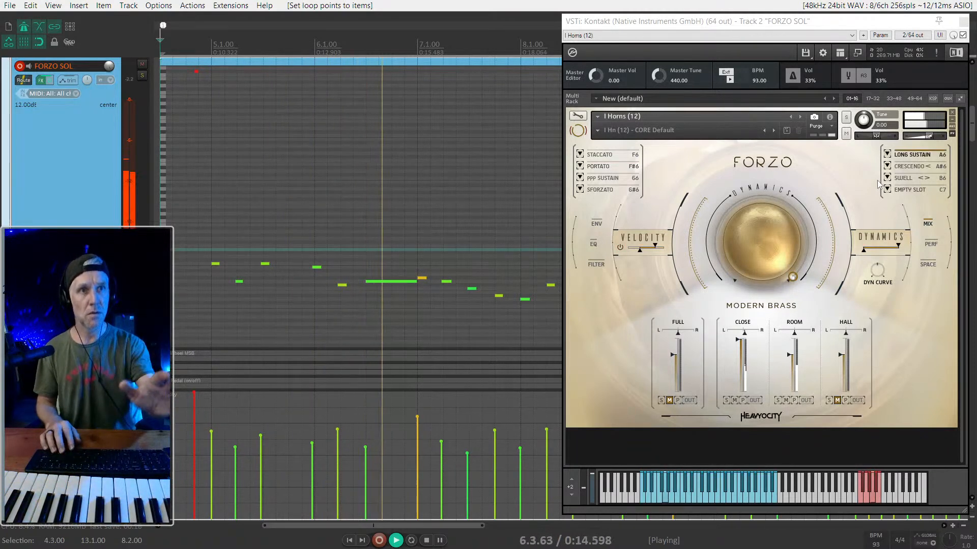
{"action": "key", "text": "space"}
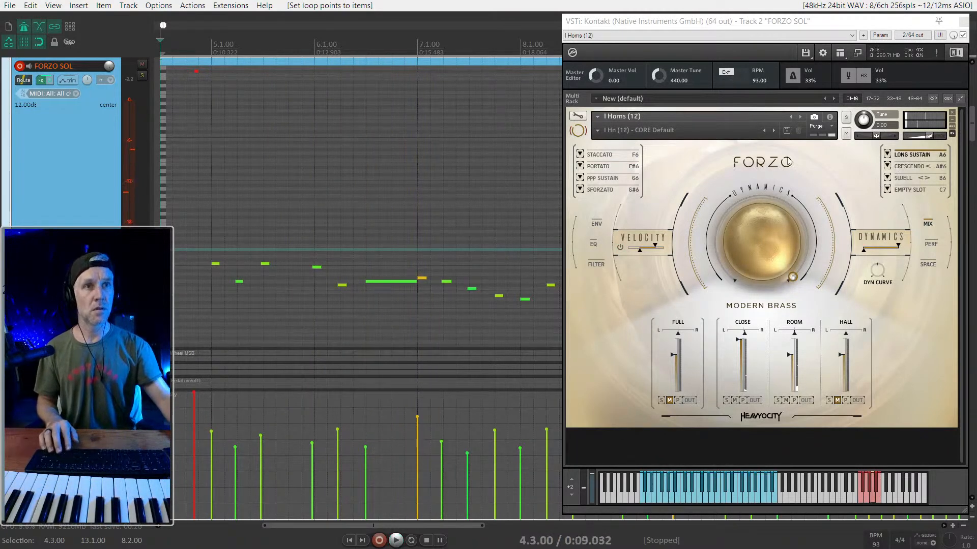
- Enlarge the Mod Wheel lane and draw a rise from just before 6.3.00 to a higher level at 7.1.00
{"action": "left_click", "coordinate": [402, 281]}
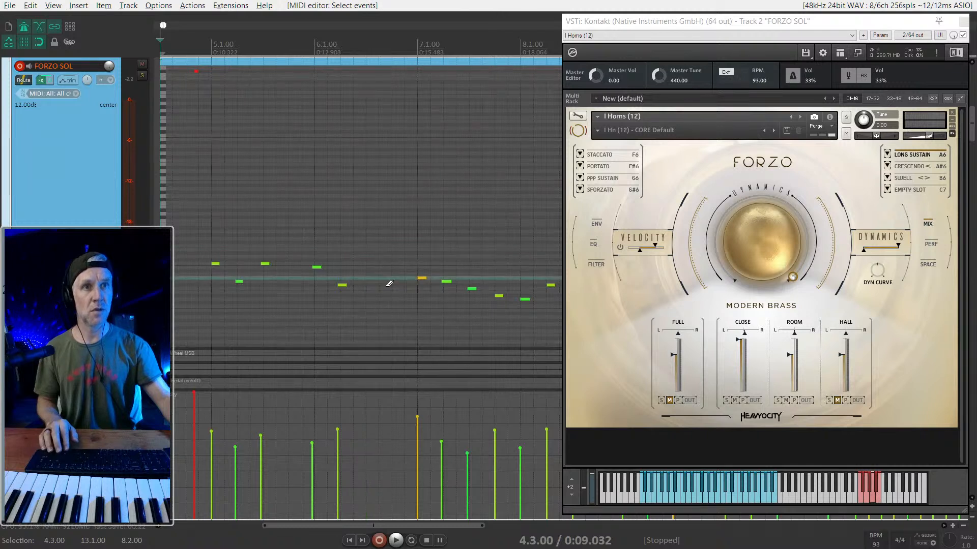
{"action": "mouse_move", "coordinate": [190, 349]}
{"action": "left_mouse_down"}
{"action": "mouse_move", "coordinate": [189, 311]}
{"action": "mouse_move", "coordinate": [169, 341]}
{"action": "left_mouse_up"}
{"action": "left_click_drag", "start_coordinate": [338, 341], "coordinate": [414, 325]}
{"action": "double_click", "coordinate": [360, 351]}
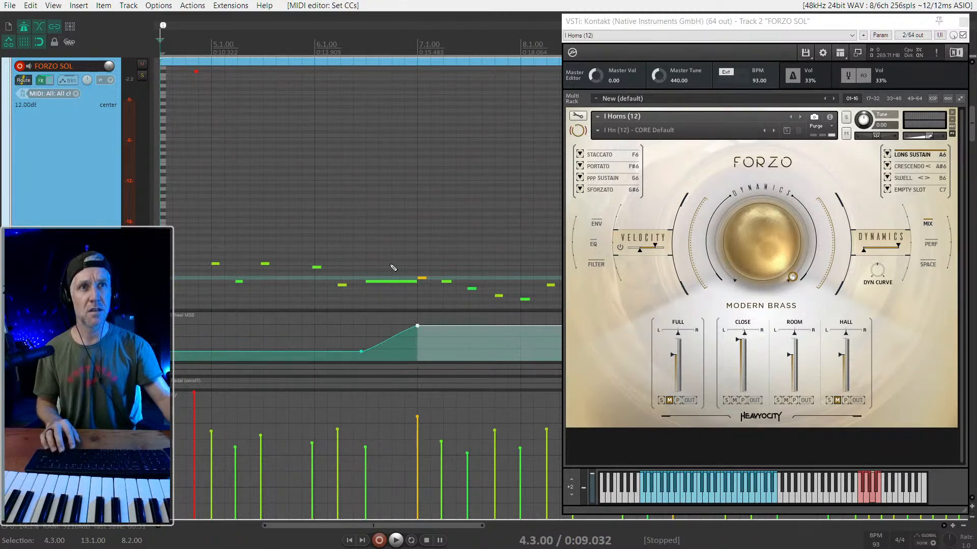
- Insert a keyswitch note at 6.4.50 on the opening keyswitch's pitch and shorten it to end at 7.1.00
{"action": "scroll", "coordinate": [208, 95], "scroll_direction": "up", "scroll_amount": 1}
{"action": "left_click", "coordinate": [197, 85]}
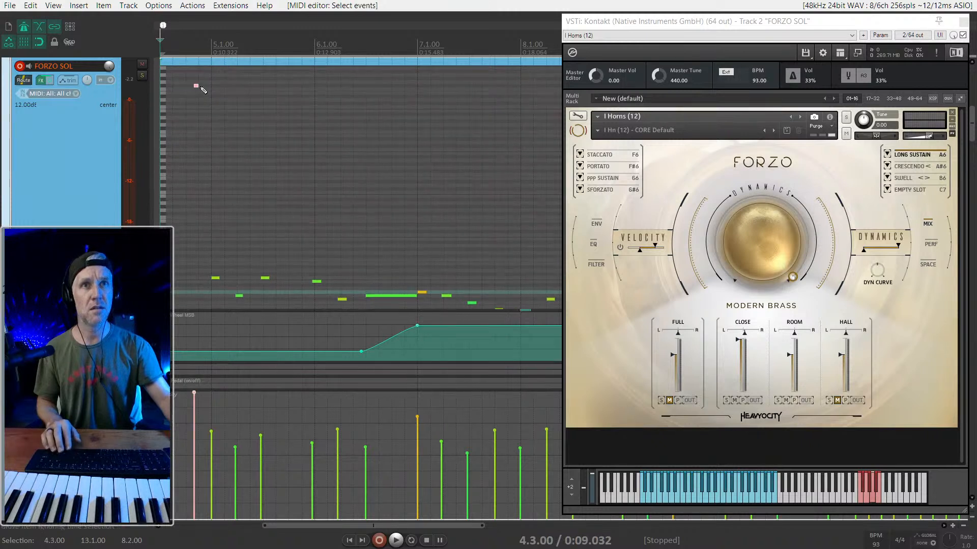
{"action": "left_click", "coordinate": [414, 86]}
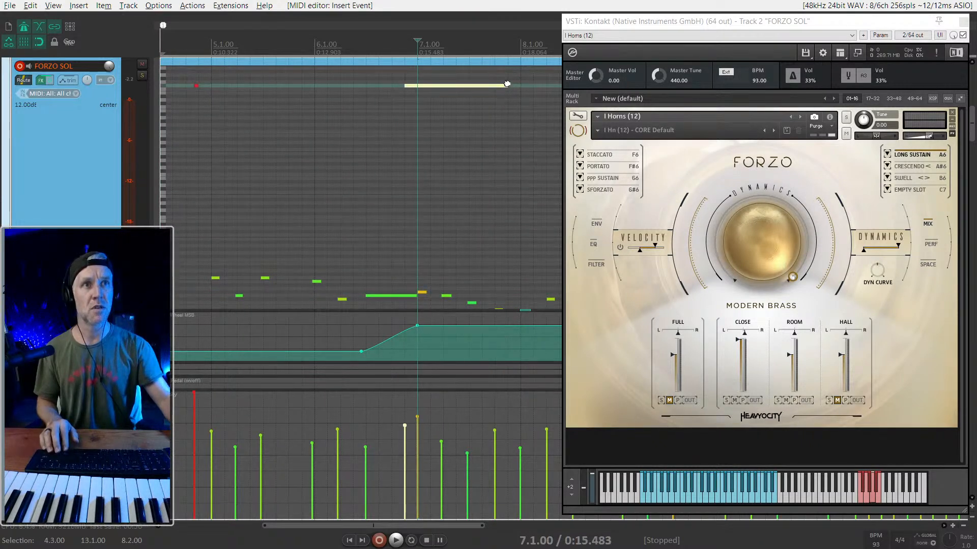
{"action": "left_click_drag", "start_coordinate": [422, 89], "coordinate": [417, 87]}
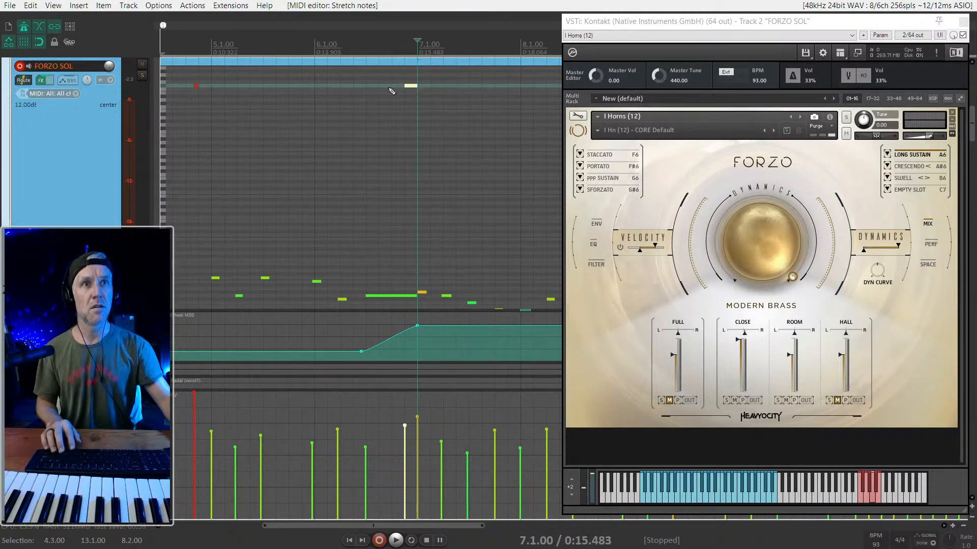
- Play the part from 4.3.00 and raise the mod wheel levels both before 6.3.00 and from 7.1.00 onward
{"action": "key", "text": "space"}
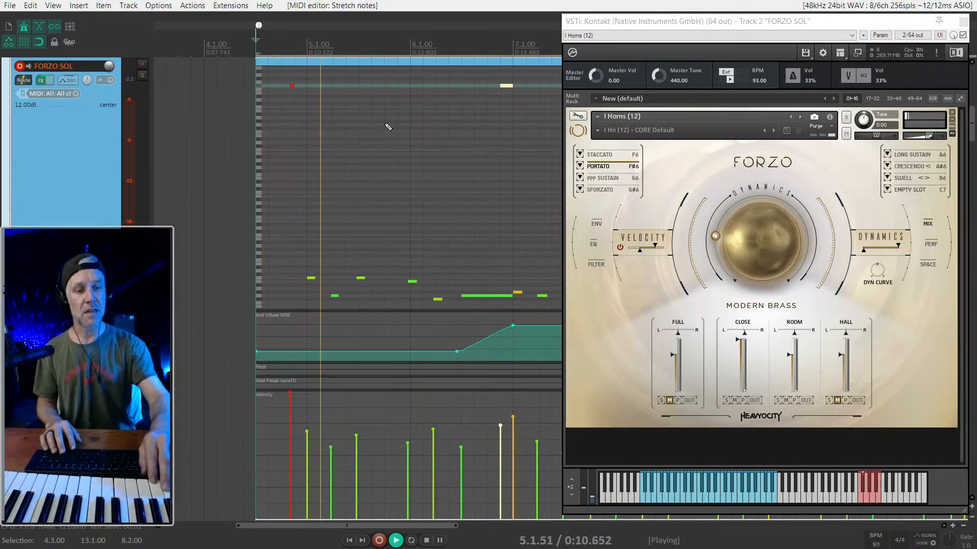
{"action": "left_click_drag", "start_coordinate": [344, 351], "coordinate": [343, 332]}
{"action": "scroll", "coordinate": [482, 295], "scroll_direction": "down", "scroll_amount": 3}
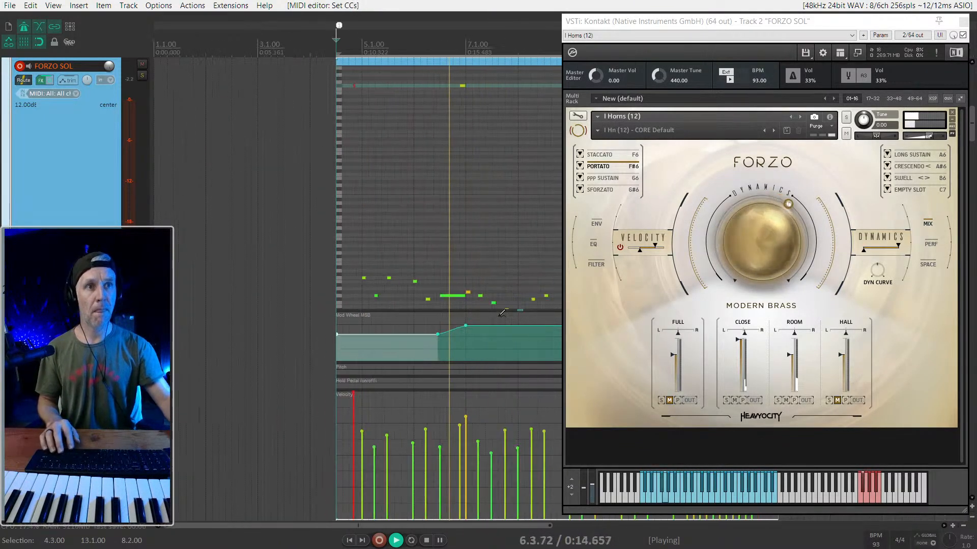
{"action": "left_click_drag", "start_coordinate": [489, 323], "coordinate": [489, 311]}
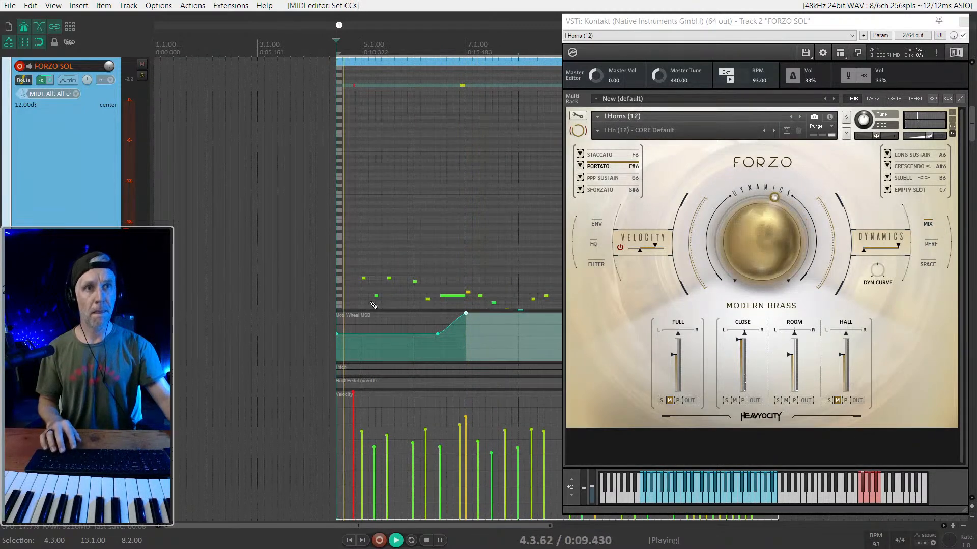
{"action": "left_click", "coordinate": [388, 336]}
{"action": "left_click_drag", "start_coordinate": [388, 336], "coordinate": [404, 323]}
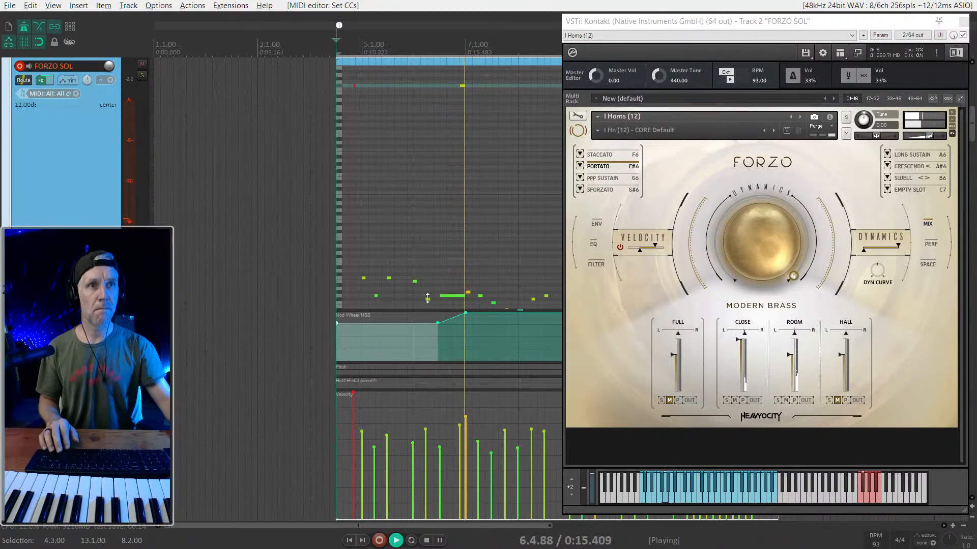
- Stop playback and lower the mod wheel level from 7.1.00 onward to nearly match the opening level
{"action": "left_click", "coordinate": [266, 296]}
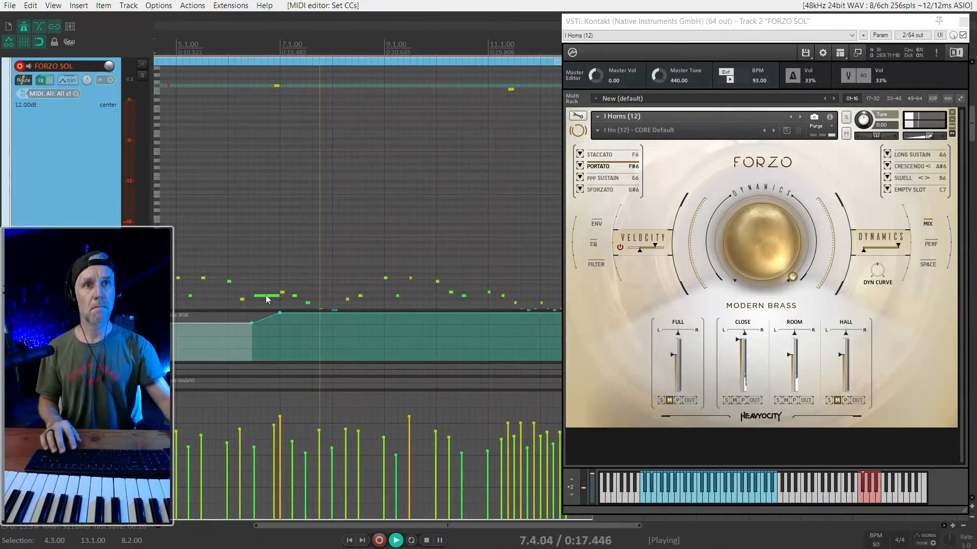
{"action": "key", "text": "space"}
{"action": "left_click_drag", "start_coordinate": [299, 314], "coordinate": [300, 323]}
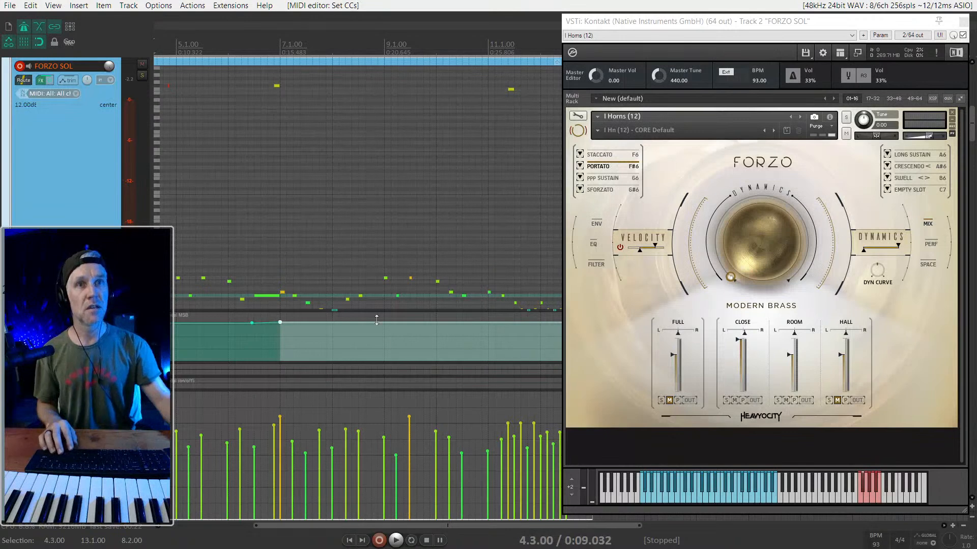
- Shorten the sustained note at 6.3.00 to end at about 6.4.50 and audition the part from 4.3.00
{"action": "right_click", "coordinate": [268, 296]}
{"action": "left_click", "coordinate": [271, 296]}
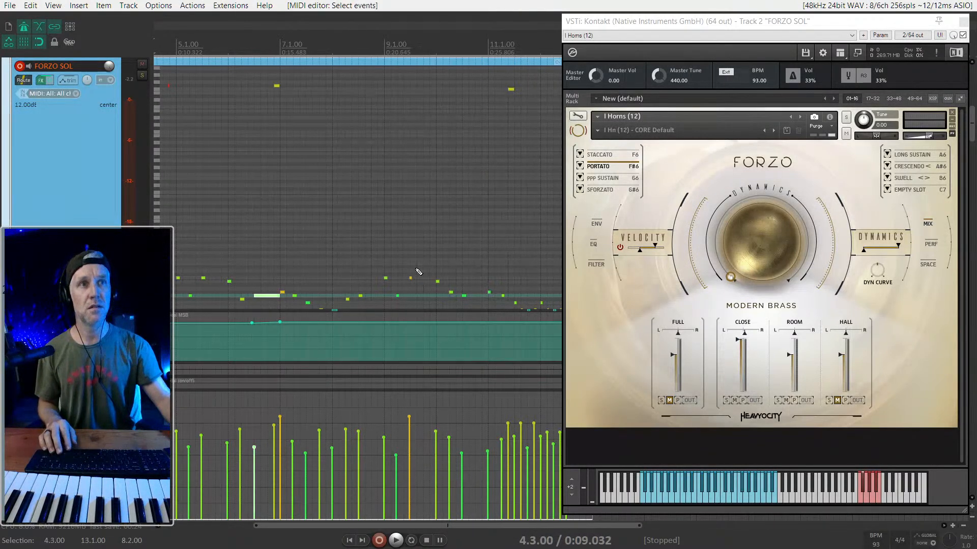
{"action": "left_click_drag", "start_coordinate": [285, 108], "coordinate": [257, 84]}
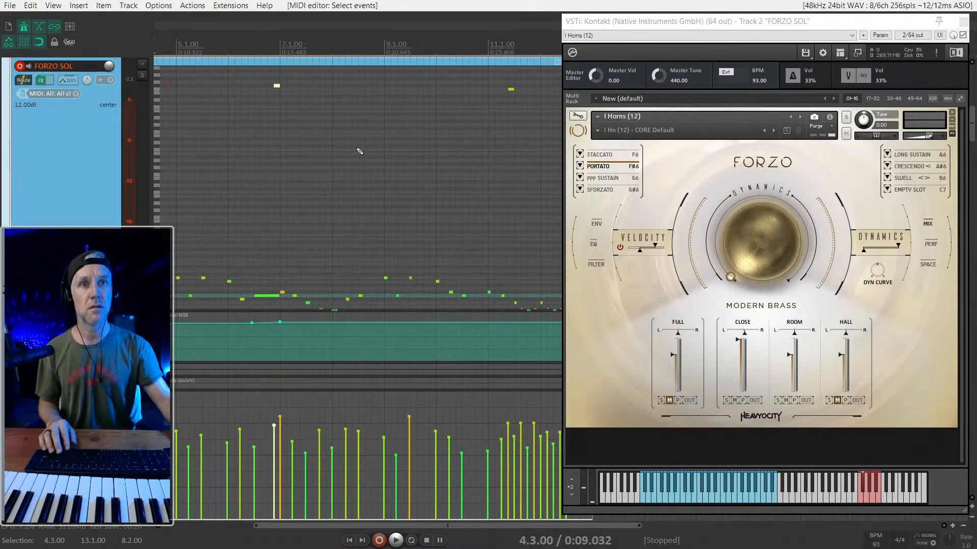
{"action": "scroll", "coordinate": [297, 179], "scroll_direction": "left", "scroll_amount": 3}
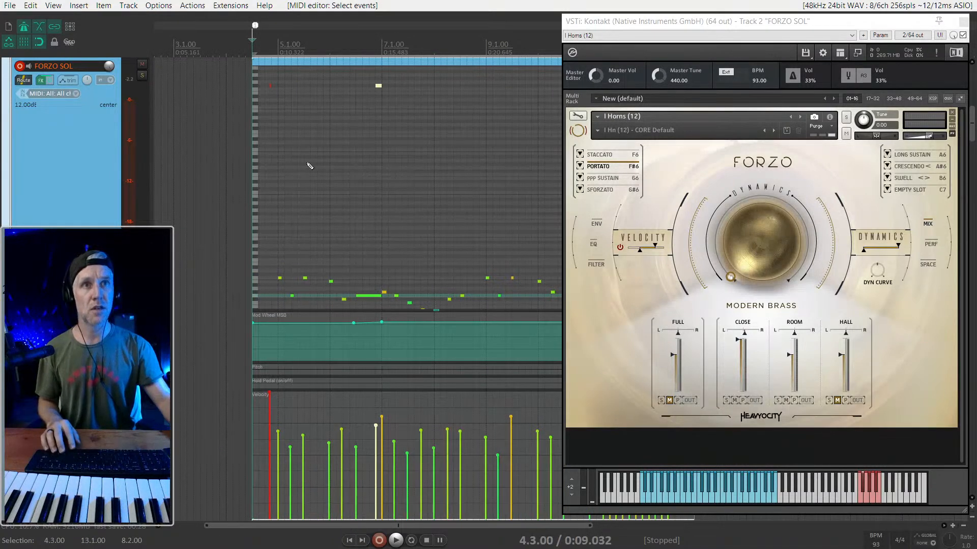
{"action": "key", "text": "space"}
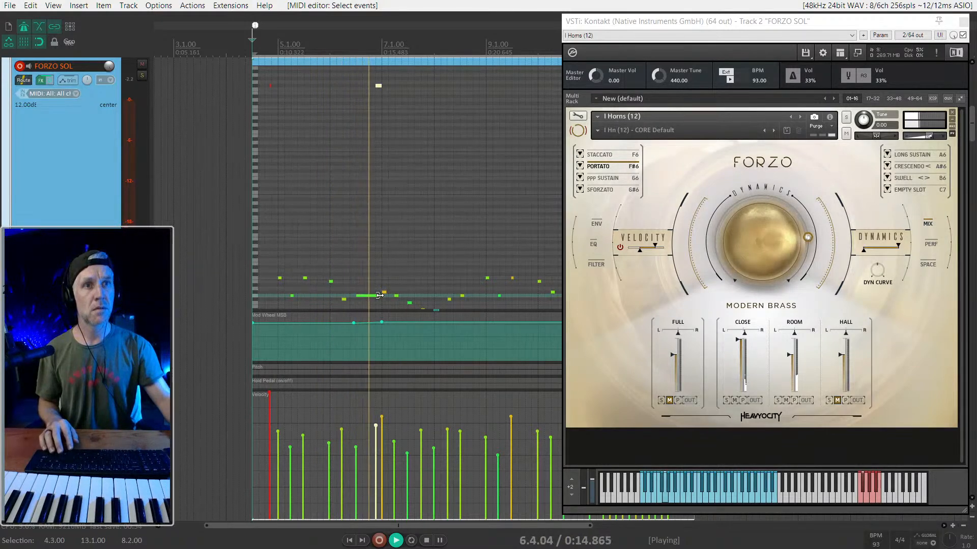
{"action": "key", "text": "space"}
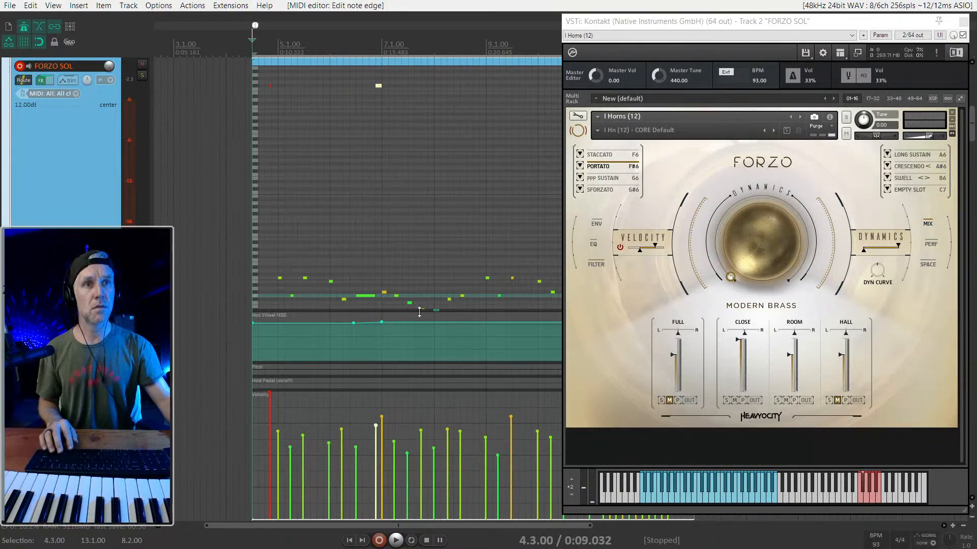
{"action": "key", "text": "space"}
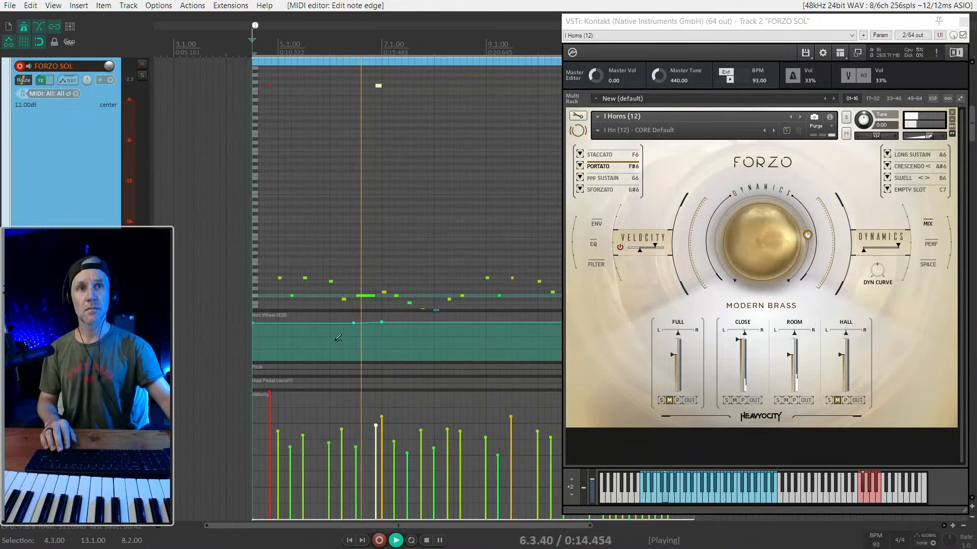
{"action": "key", "text": "space"}
{"action": "left_click", "coordinate": [338, 243]}
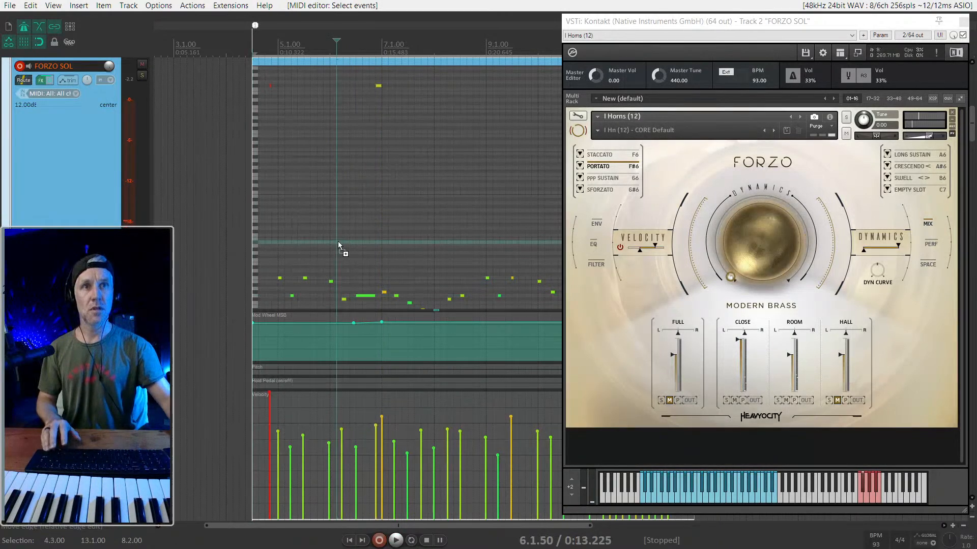
{"action": "scroll", "coordinate": [338, 242], "scroll_direction": "up", "scroll_amount": 1}
{"action": "scroll", "coordinate": [342, 245], "scroll_direction": "down", "scroll_amount": 2}
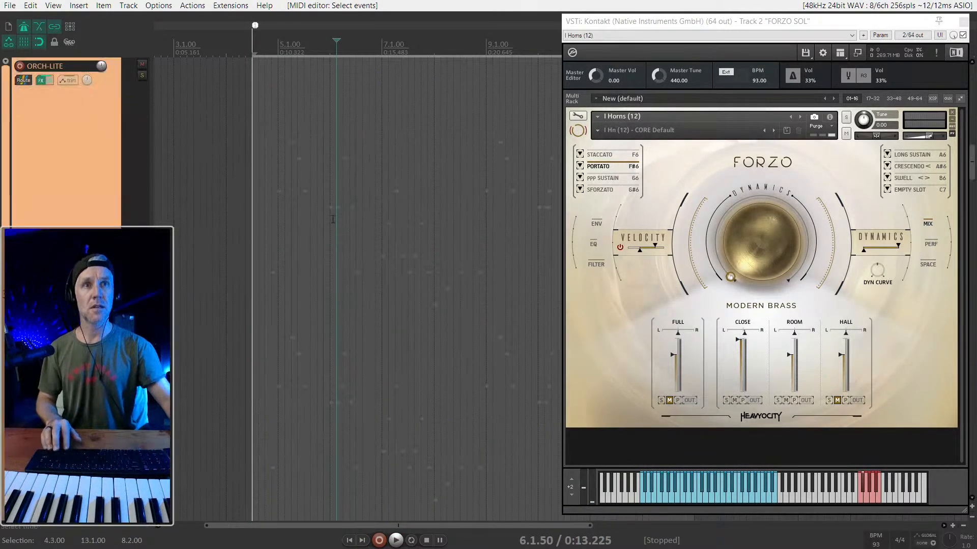
{"action": "scroll", "coordinate": [317, 244], "scroll_direction": "up", "scroll_amount": 1}
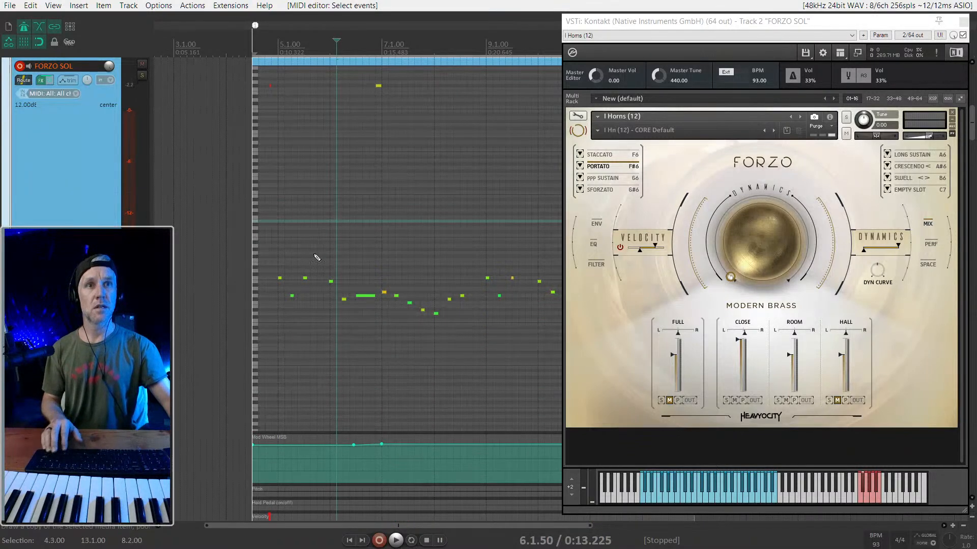
{"action": "scroll", "coordinate": [321, 253], "scroll_direction": "down", "scroll_amount": 3}
{"action": "scroll", "coordinate": [322, 252], "scroll_direction": "up", "scroll_amount": 1}
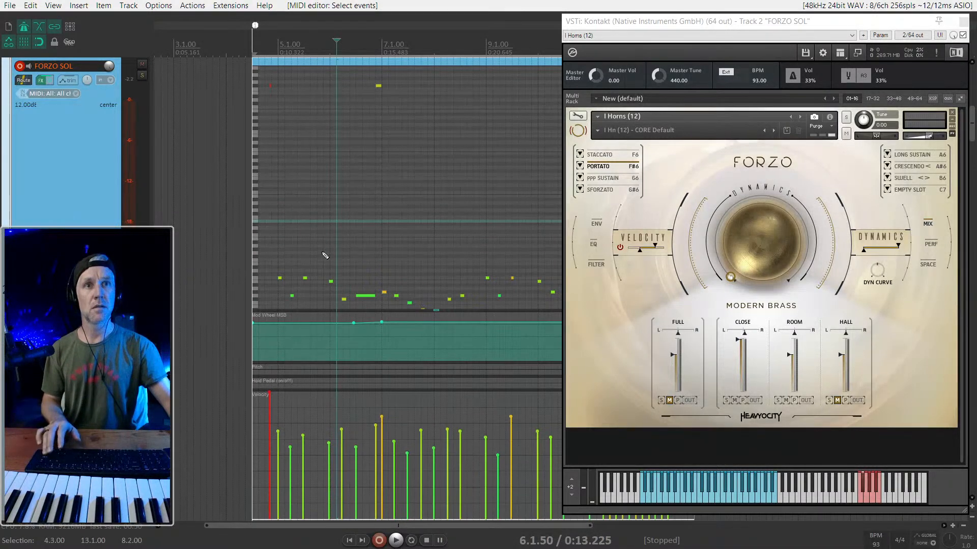
{"action": "scroll", "coordinate": [330, 249], "scroll_direction": "right", "scroll_amount": 2}
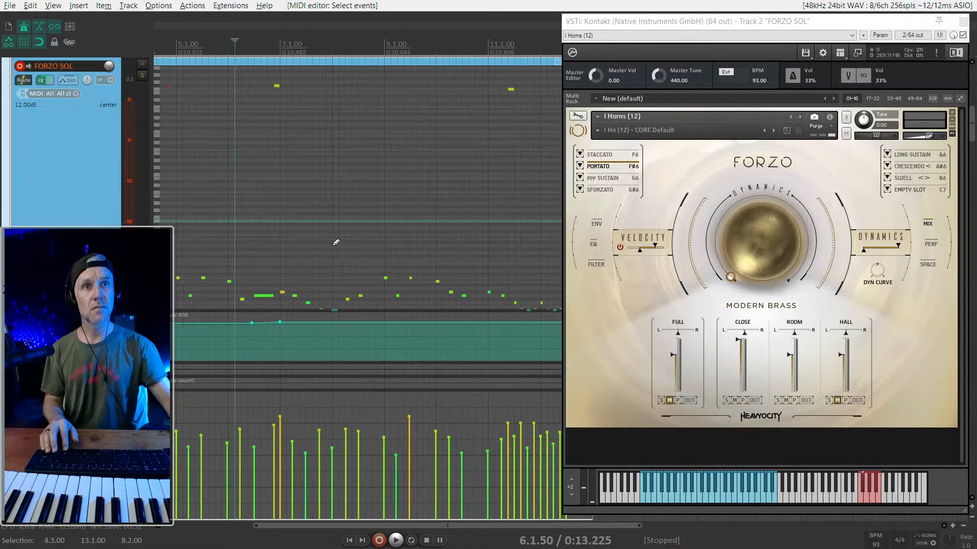
{"action": "scroll", "coordinate": [399, 232], "scroll_direction": "left", "scroll_amount": 4}
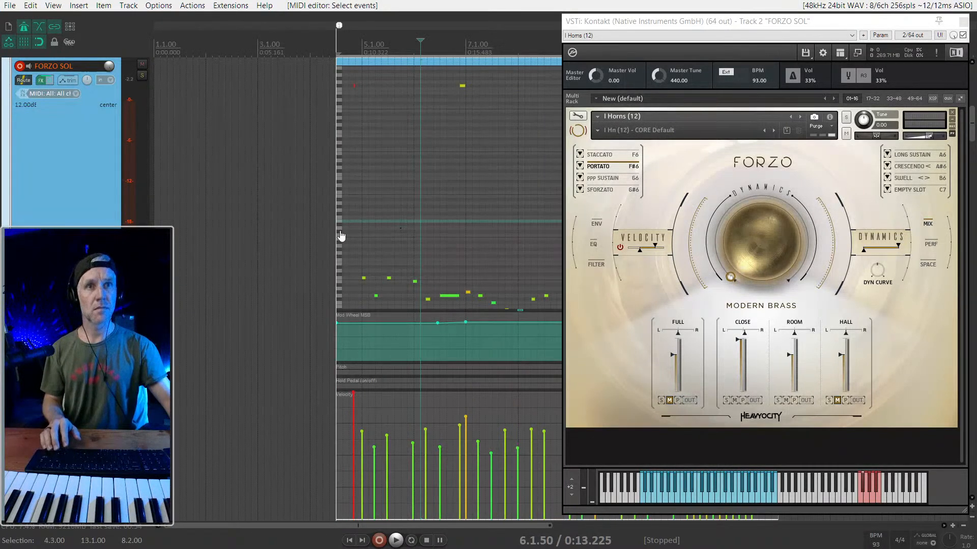
- Shrink the velocity lane to enlarge the note area and show the horn notes around bars 6 to 8
{"action": "left_click_drag", "start_coordinate": [345, 391], "coordinate": [346, 501]}
{"action": "scroll", "coordinate": [389, 331], "scroll_direction": "up", "scroll_amount": 2}
{"action": "scroll", "coordinate": [396, 316], "scroll_direction": "right", "scroll_amount": 4}
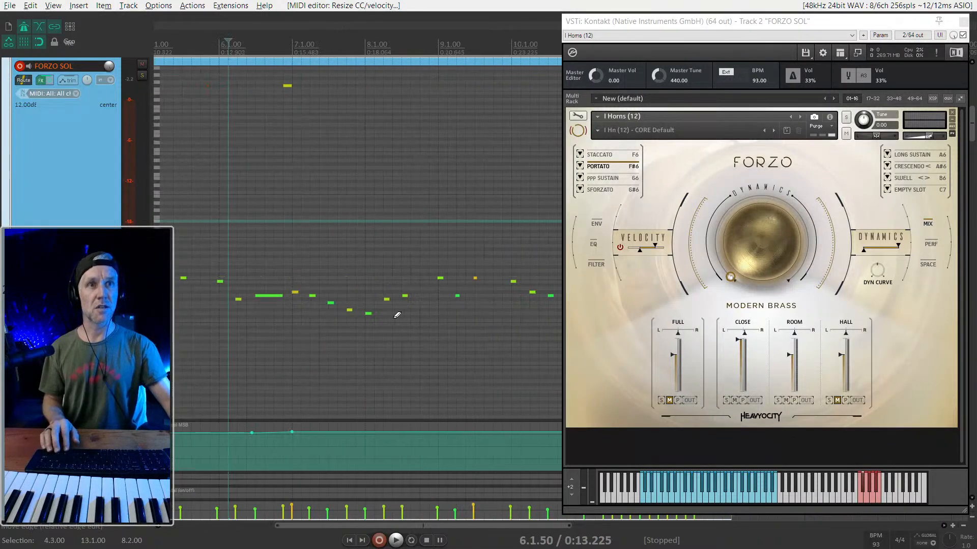
{"action": "scroll", "coordinate": [379, 307], "scroll_direction": "up", "scroll_amount": 1}
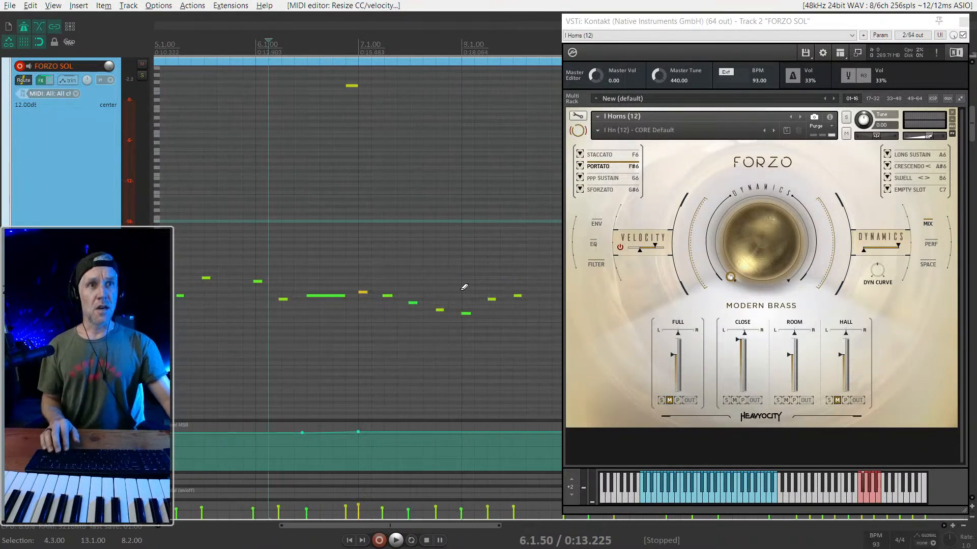
- Select the opening horn phrase from 5.1.00 to just past 7.1.00, return the playhead to 4.3.00 and review the notes up to bar 11
{"action": "scroll", "coordinate": [464, 287], "scroll_direction": "left", "scroll_amount": 2}
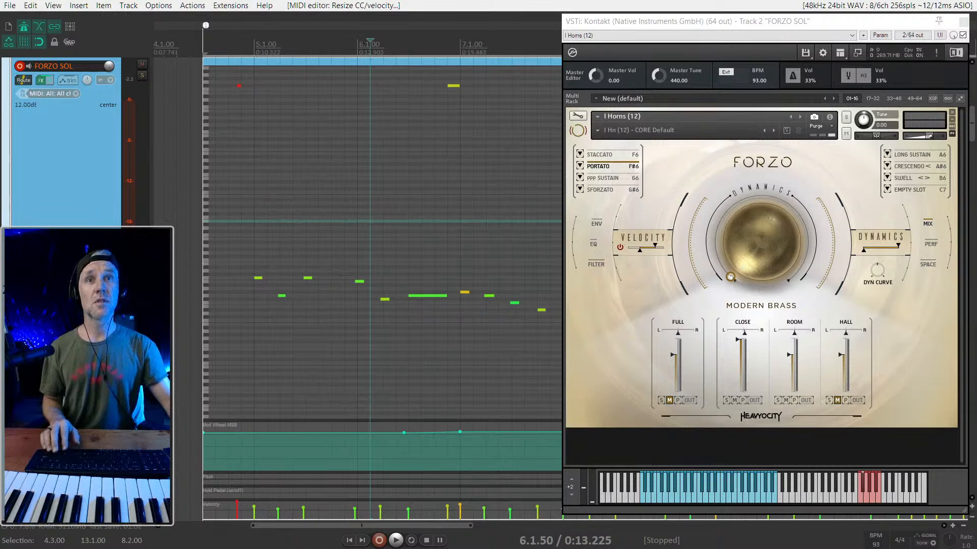
{"action": "scroll", "coordinate": [382, 290], "scroll_direction": "up", "scroll_amount": 3}
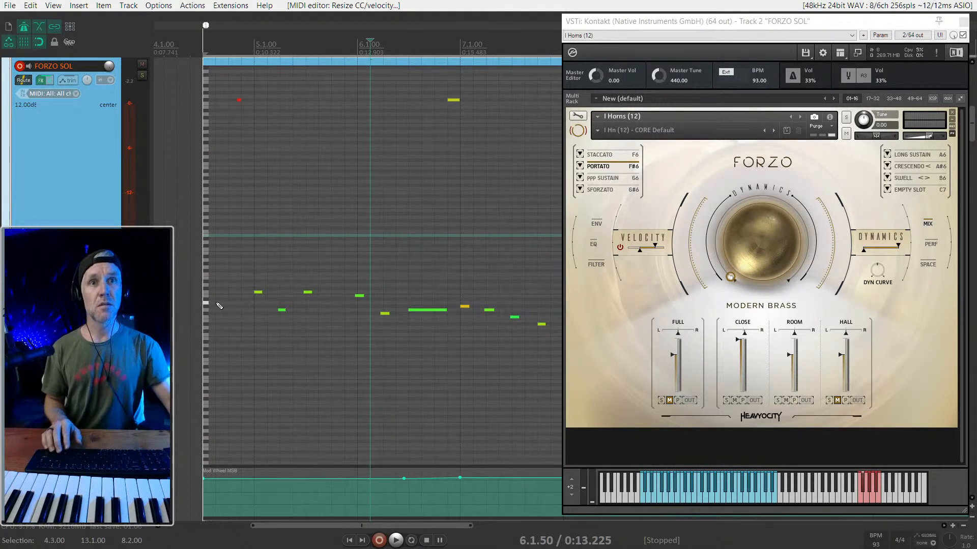
{"action": "scroll", "coordinate": [207, 304], "scroll_direction": "up", "scroll_amount": 2}
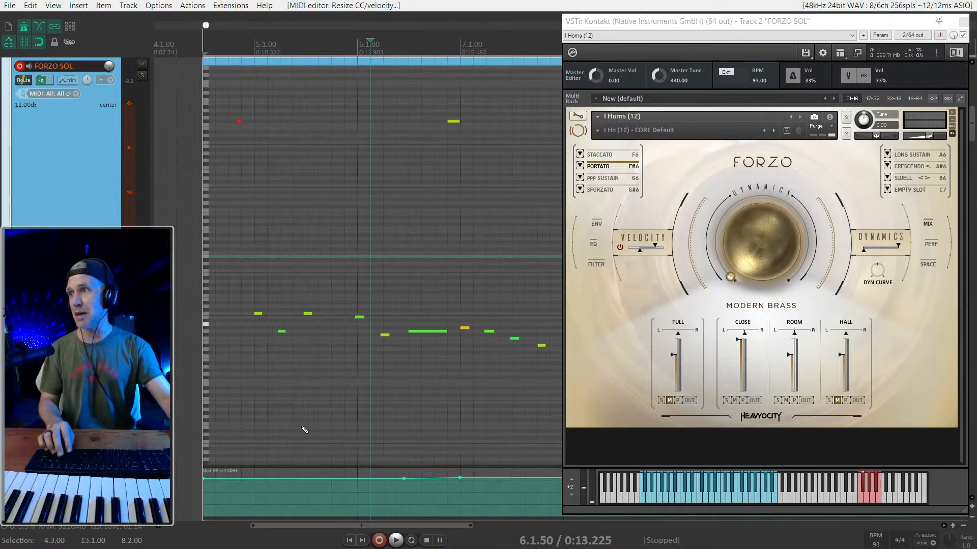
{"action": "left_click_drag", "start_coordinate": [246, 287], "coordinate": [486, 391]}
{"action": "scroll", "coordinate": [469, 381], "scroll_direction": "down", "scroll_amount": 2}
{"action": "scroll", "coordinate": [464, 377], "scroll_direction": "up", "scroll_amount": 2}
{"action": "scroll", "coordinate": [464, 377], "scroll_direction": "down", "scroll_amount": 2}
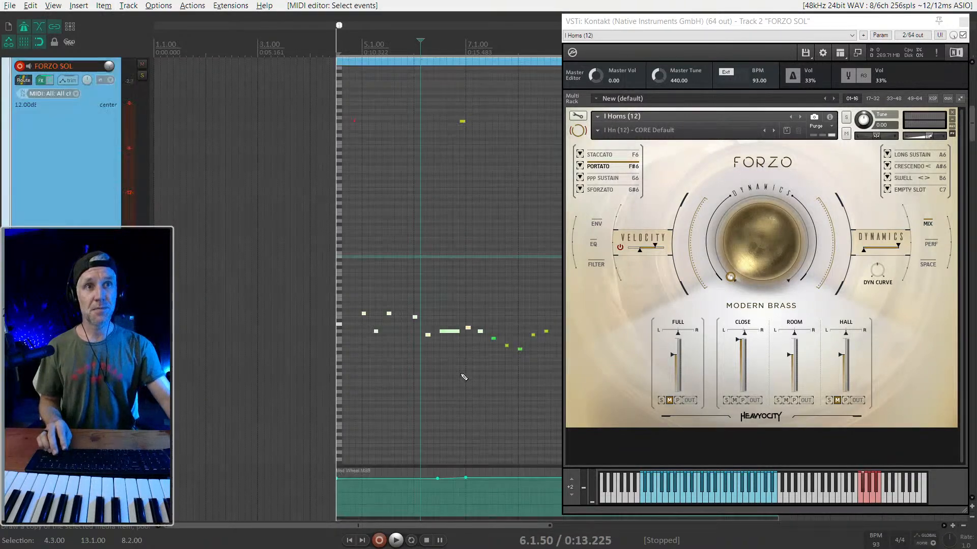
{"action": "scroll", "coordinate": [460, 371], "scroll_direction": "right", "scroll_amount": 4}
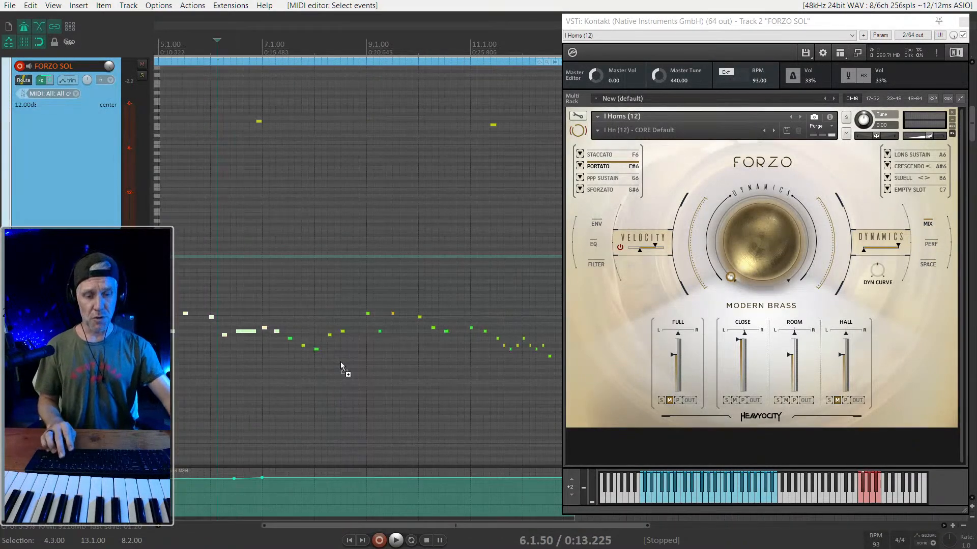
{"action": "key", "text": "1"}
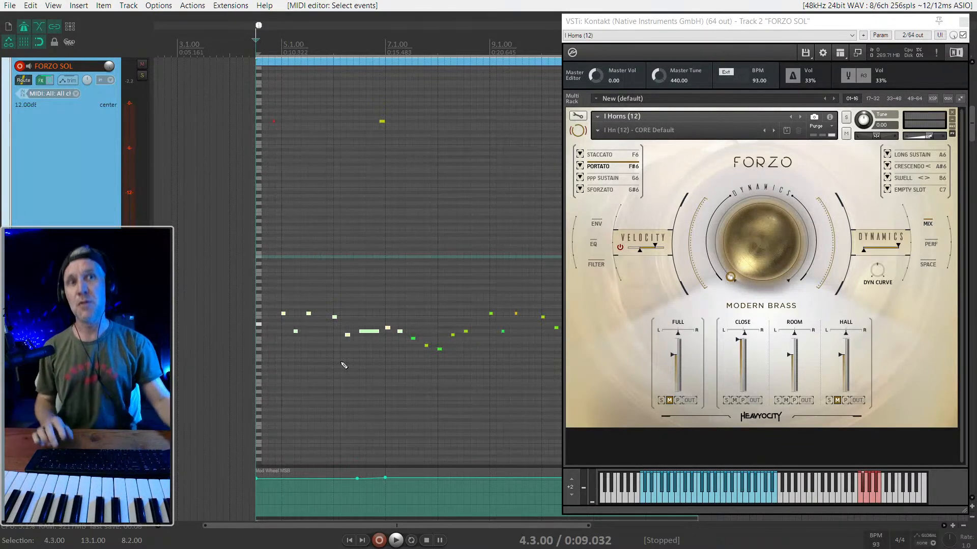
{"action": "scroll", "coordinate": [318, 366], "scroll_direction": "right", "scroll_amount": 3}
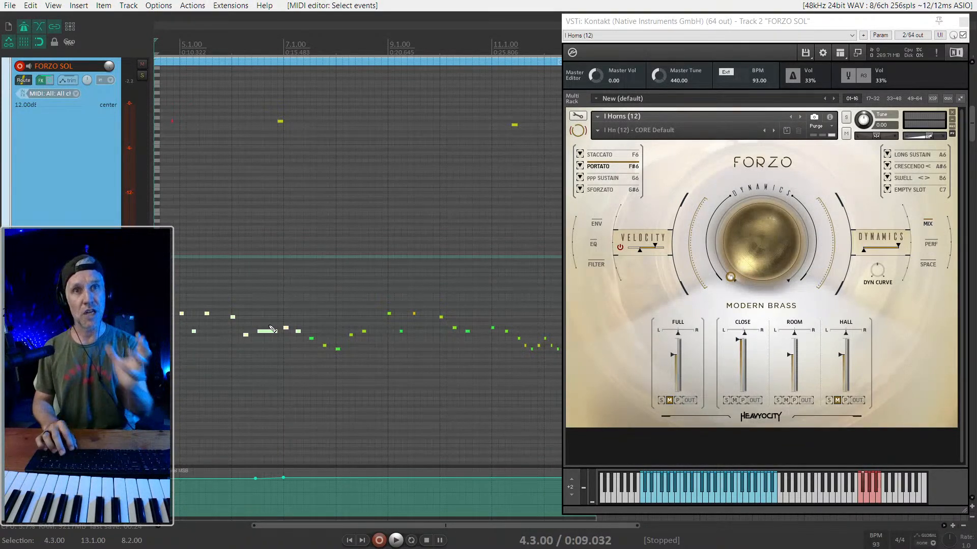
- Audition the horn part from 4.3.00 and show the mixer to compare track levels during a second playback
{"action": "key", "text": "space"}
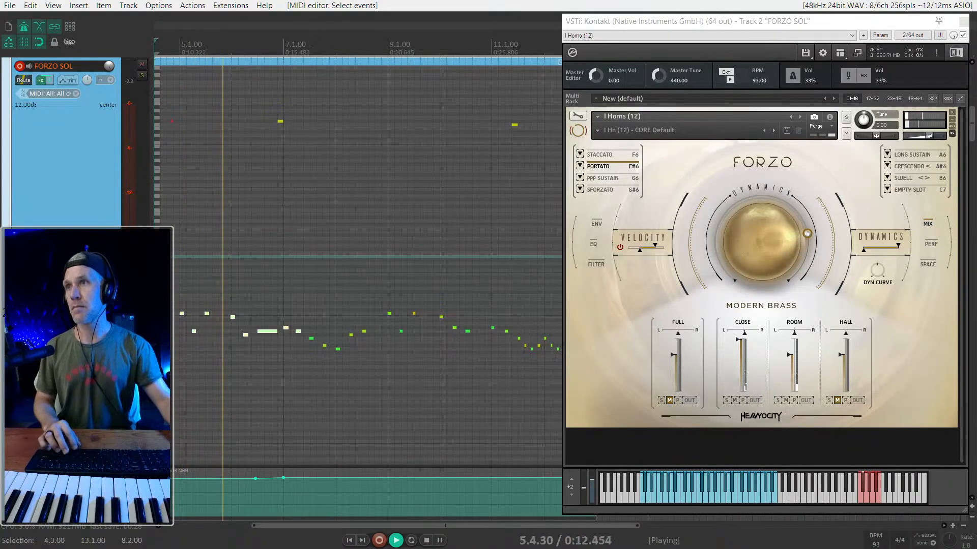
{"action": "key", "text": "space"}
{"action": "key", "text": "ctrl+m"}
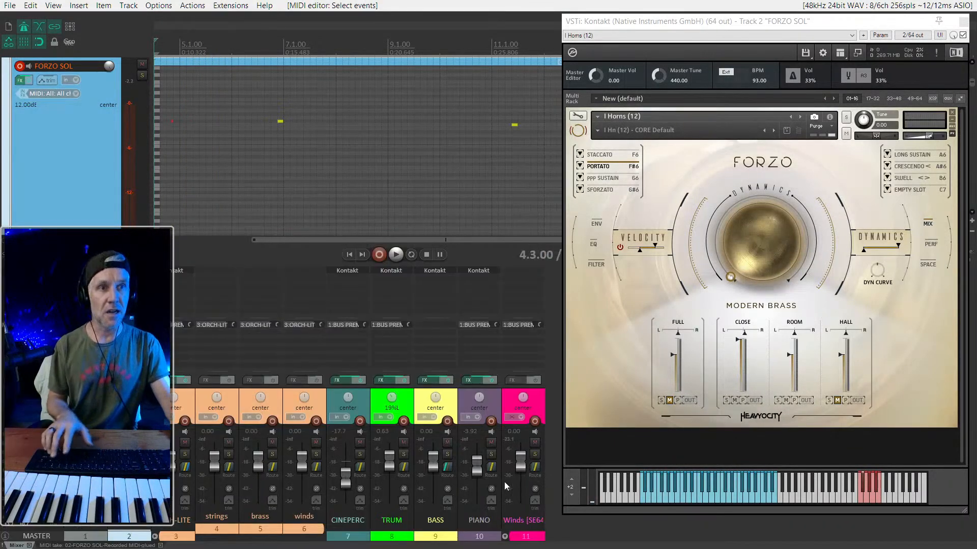
{"action": "key", "text": "space"}
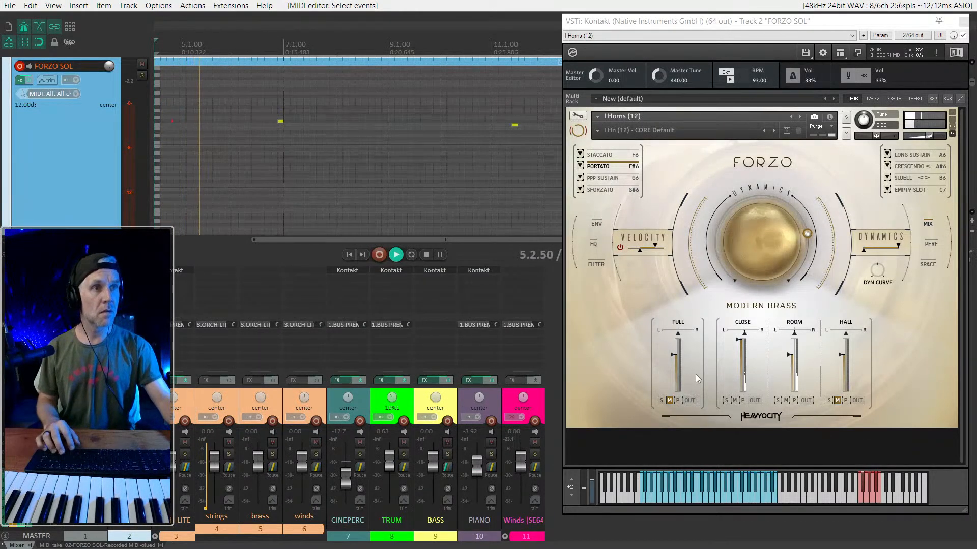
{"action": "key", "text": "space"}
- Rebalance the Forzo mics during playback: unmute Full and raise it to about the Close level, and mute Room
{"action": "left_click", "coordinate": [672, 356]}
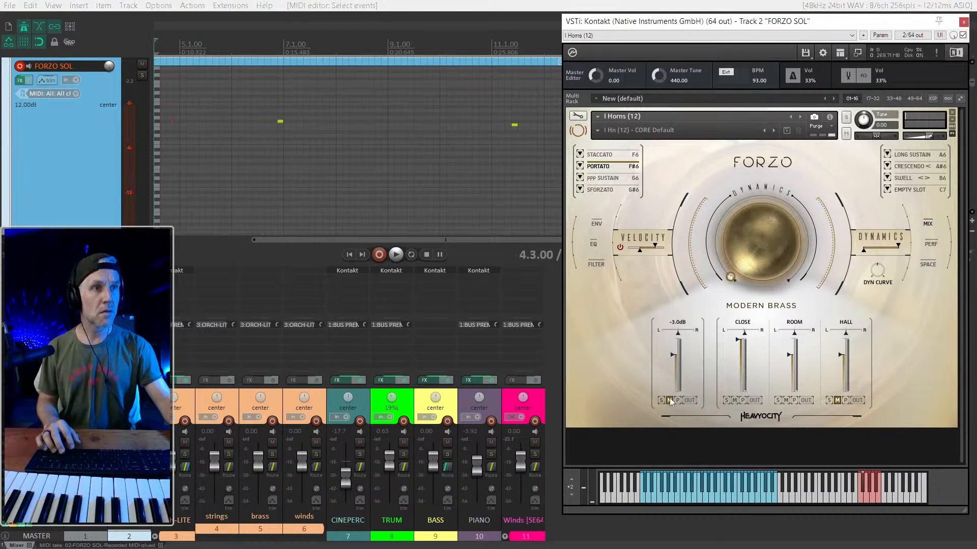
{"action": "key", "text": "space"}
{"action": "left_click_drag", "start_coordinate": [671, 370], "coordinate": [668, 321]}
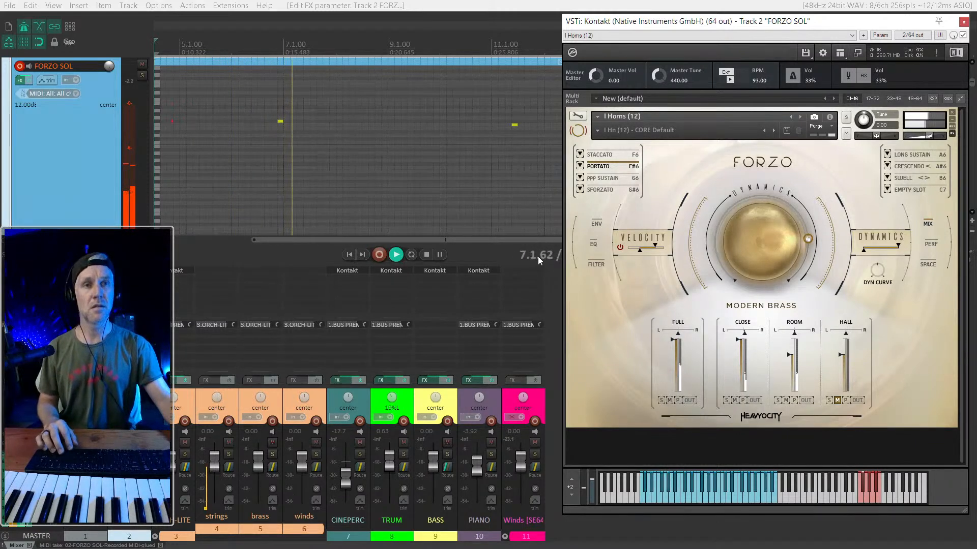
{"action": "key", "text": "ctrl+m"}
{"action": "key", "text": "Escape"}
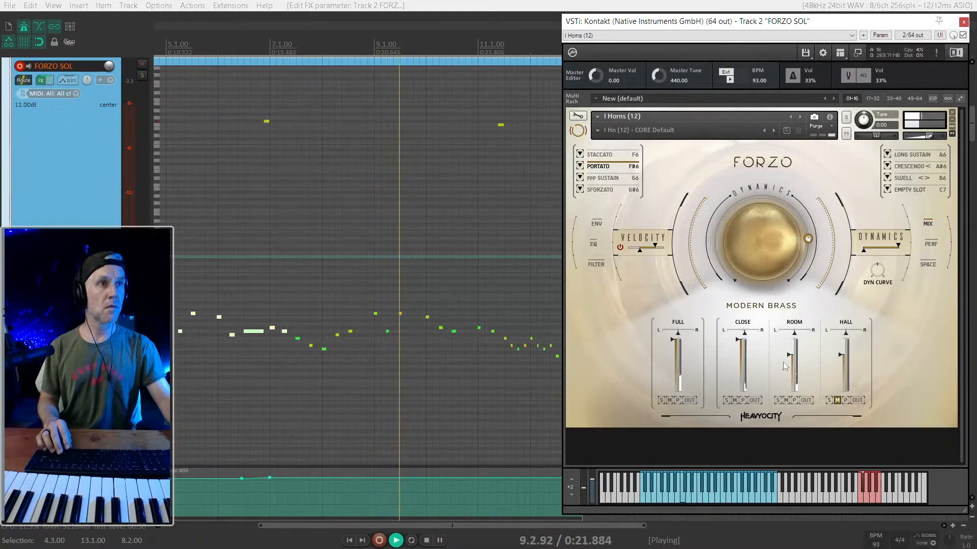
{"action": "left_click", "coordinate": [785, 400]}
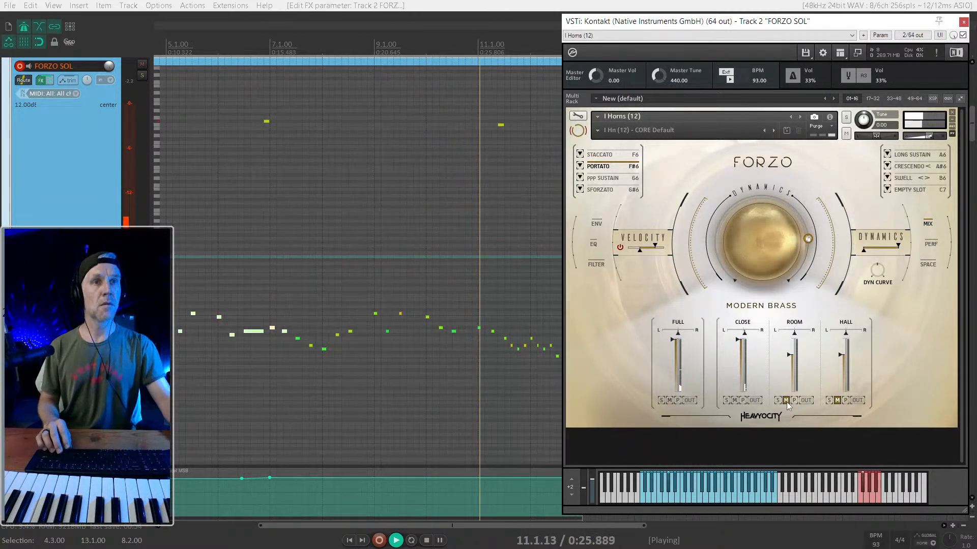
- Lengthen the final horn note at 12.3.00 so it ends at about 12.4.50
{"action": "scroll", "coordinate": [487, 331], "scroll_direction": "down", "scroll_amount": 3}
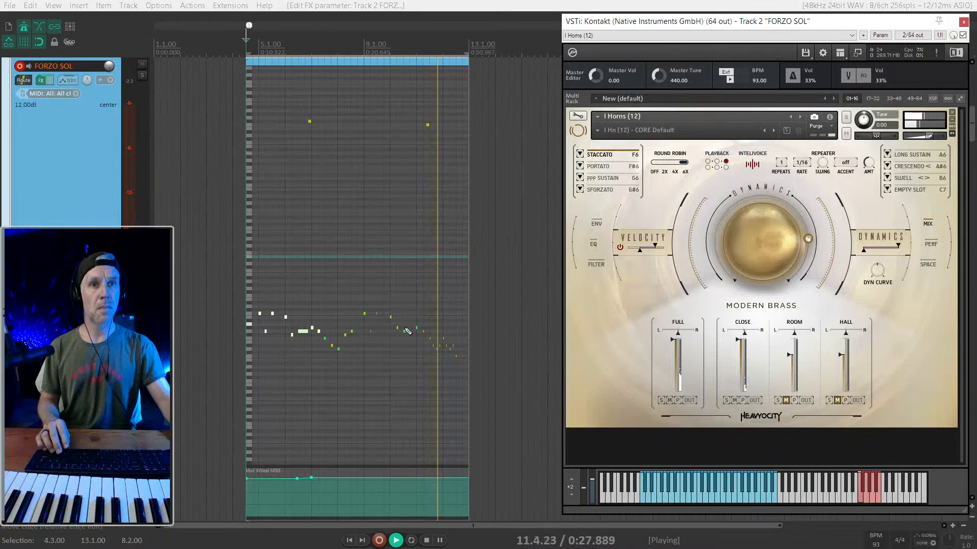
{"action": "scroll", "coordinate": [444, 338], "scroll_direction": "up", "scroll_amount": 3}
{"action": "left_click", "coordinate": [486, 357]}
{"action": "key", "text": "space"}
{"action": "left_click_drag", "start_coordinate": [487, 355], "coordinate": [508, 356]}
{"action": "key", "text": "space"}
{"action": "key", "text": "space"}
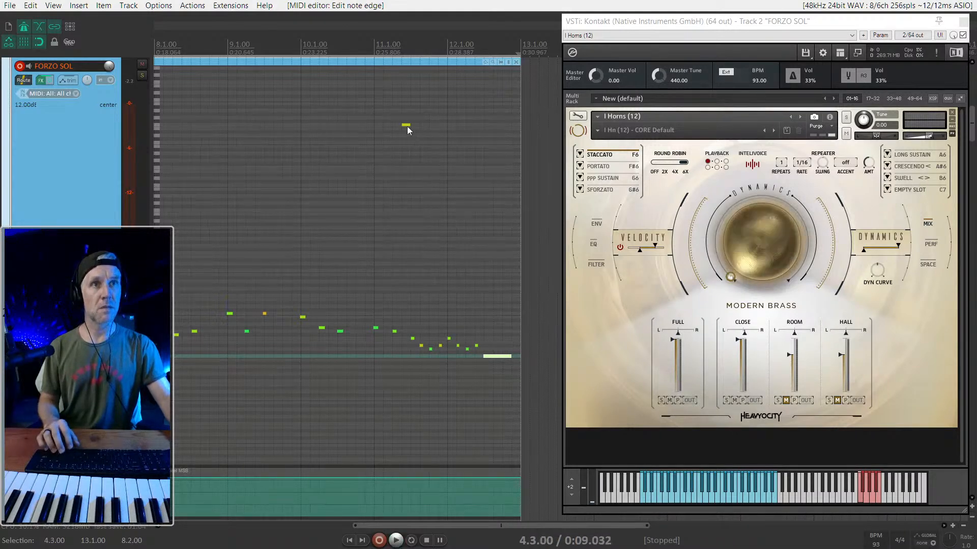
- Copy the Staccato keyswitch from before 11.3.00 to just before the final note at 12.3.00 as Portato F#6, and play from 4.3.00
{"action": "left_click_drag", "start_coordinate": [406, 125], "coordinate": [479, 120]}
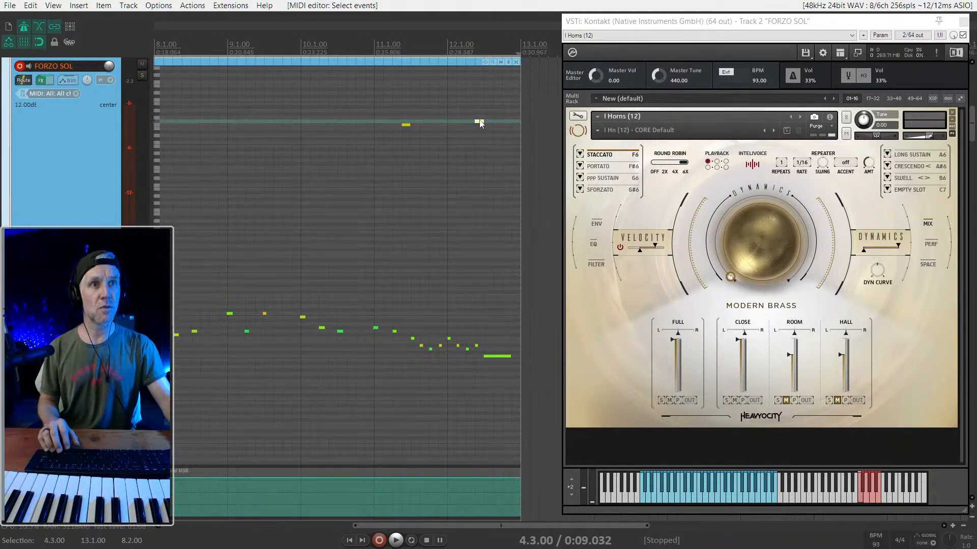
{"action": "scroll", "coordinate": [481, 123], "scroll_direction": "up", "scroll_amount": 5}
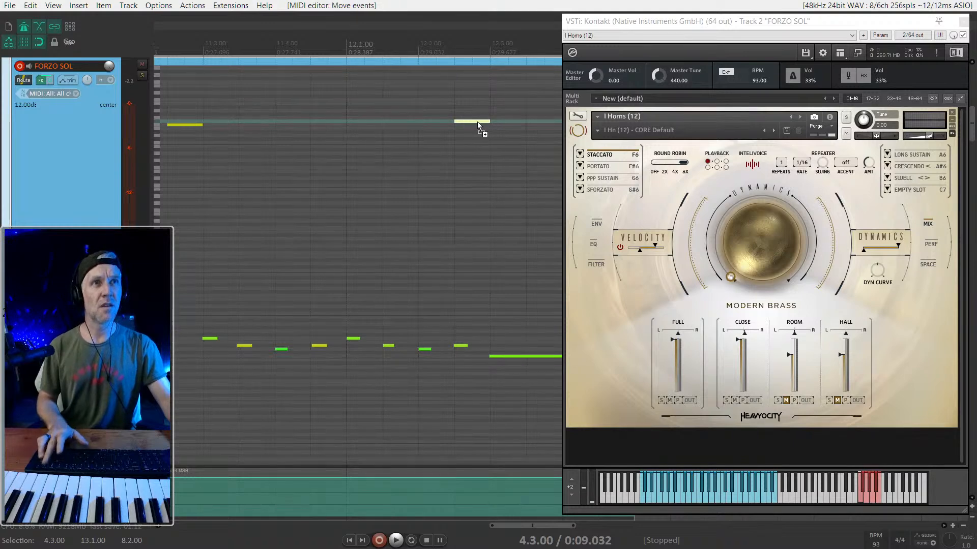
{"action": "key", "text": "space"}
{"action": "scroll", "coordinate": [462, 131], "scroll_direction": "down", "scroll_amount": 8}
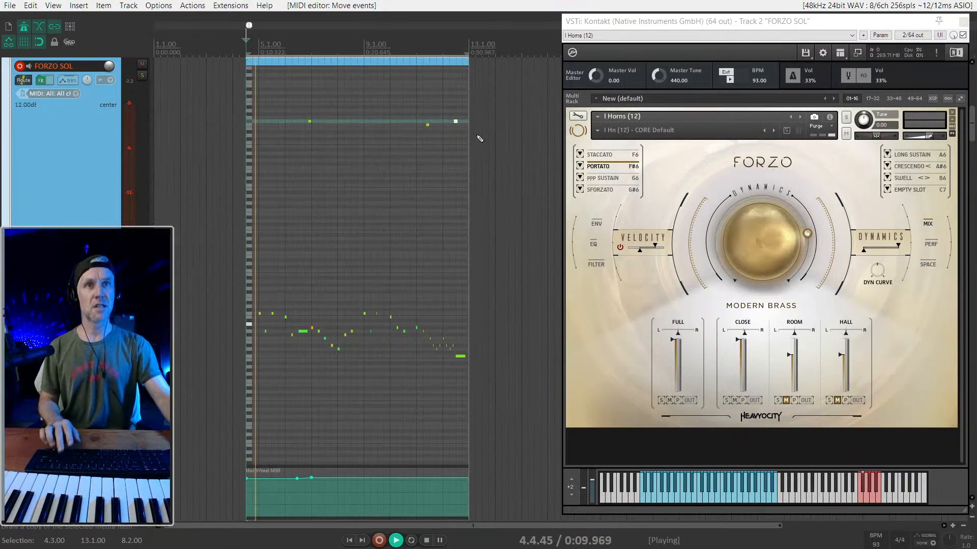
- Watch the mixer levels while the horn part plays through its ending, and stop playback with the mixer hidden
{"action": "key", "text": "ctrl+m"}
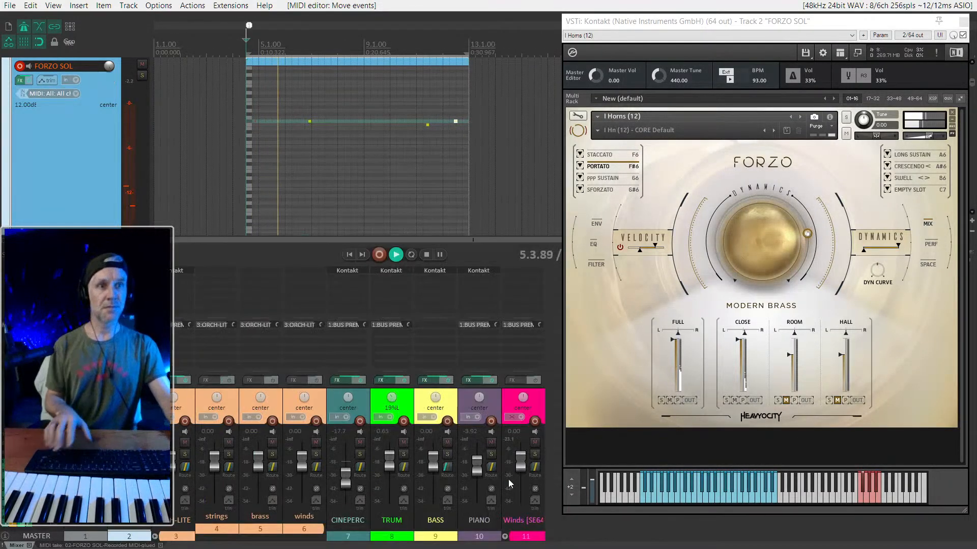
{"action": "left_click", "coordinate": [34, 448]}
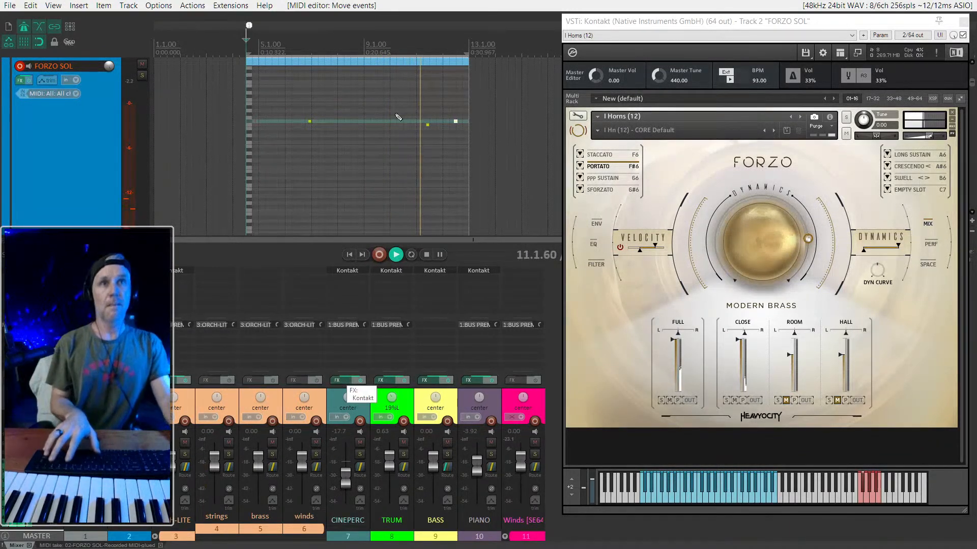
{"action": "key", "text": "ctrl+m"}
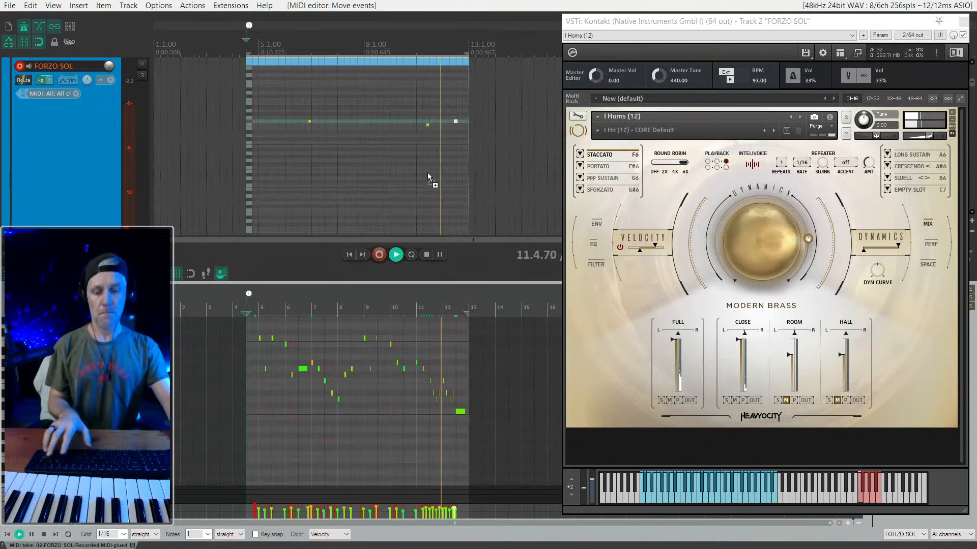
{"action": "key", "text": "ctrl+m"}
{"action": "scroll", "coordinate": [400, 179], "scroll_direction": "up", "scroll_amount": 2}
{"action": "scroll", "coordinate": [400, 178], "scroll_direction": "down", "scroll_amount": 4}
{"action": "scroll", "coordinate": [401, 178], "scroll_direction": "up", "scroll_amount": 2}
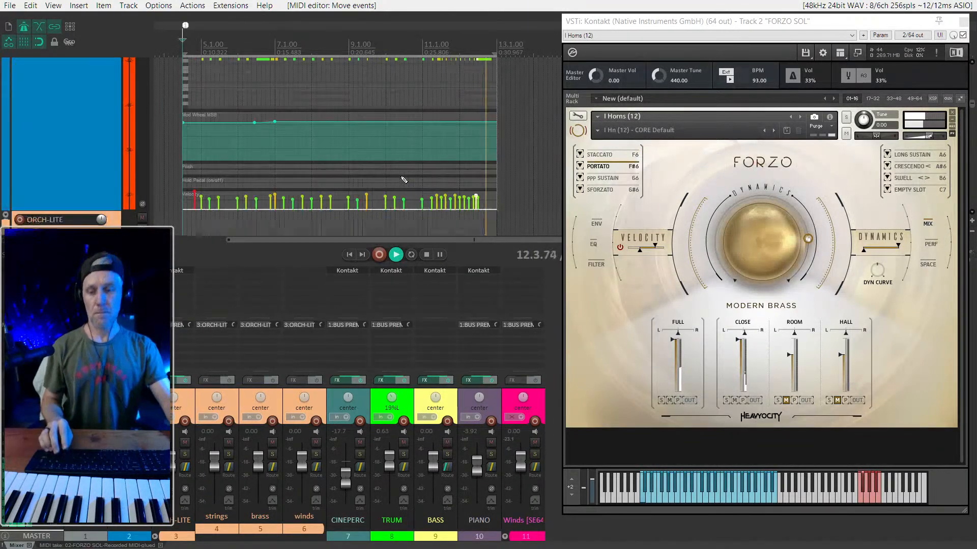
{"action": "key", "text": "alt+shift+d"}
{"action": "key", "text": "space"}
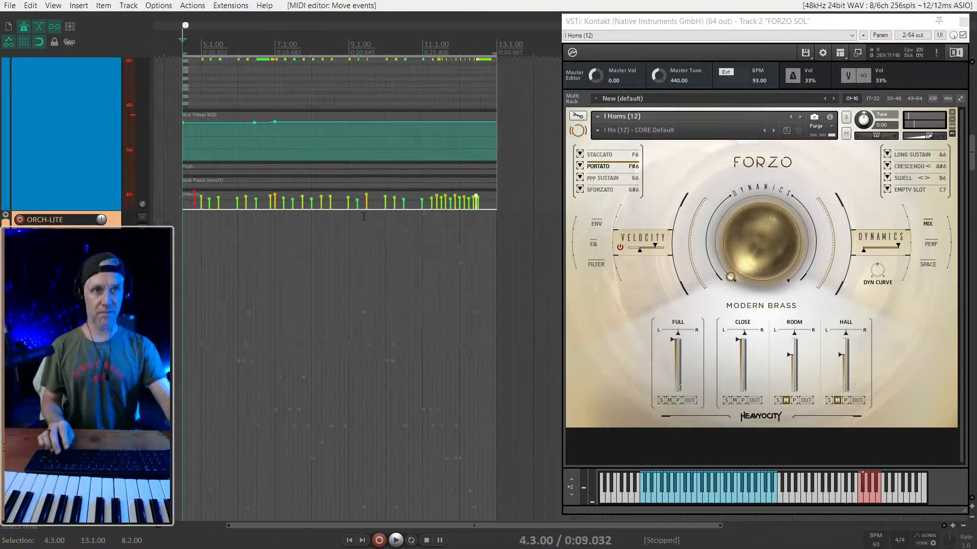
- Select the items on the FORZO SOL track and move the Kontakt window aside to expose its notes through bar 12
{"action": "scroll", "coordinate": [372, 219], "scroll_direction": "down", "scroll_amount": 2}
{"action": "scroll", "coordinate": [372, 218], "scroll_direction": "up", "scroll_amount": 2}
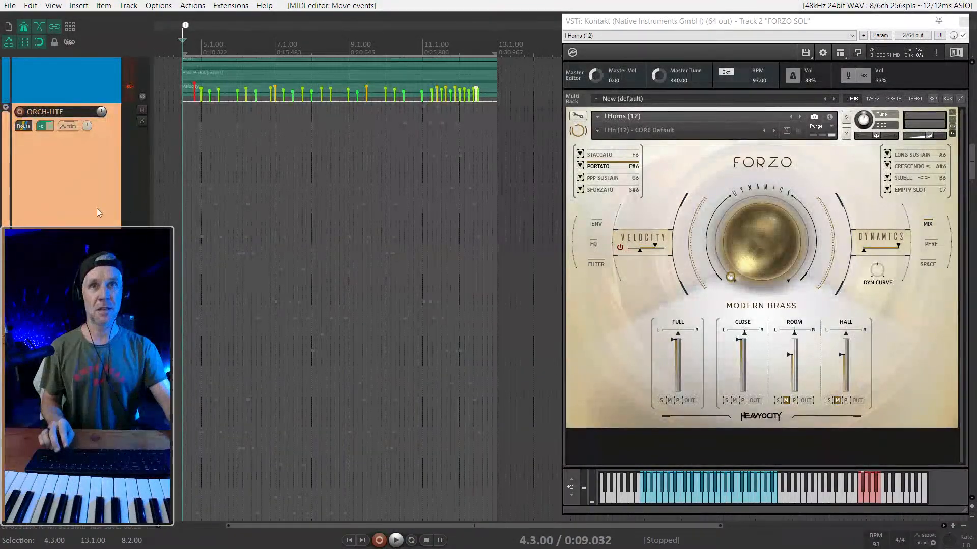
{"action": "double_click", "coordinate": [53, 218]}
{"action": "scroll", "coordinate": [53, 217], "scroll_direction": "down", "scroll_amount": 1}
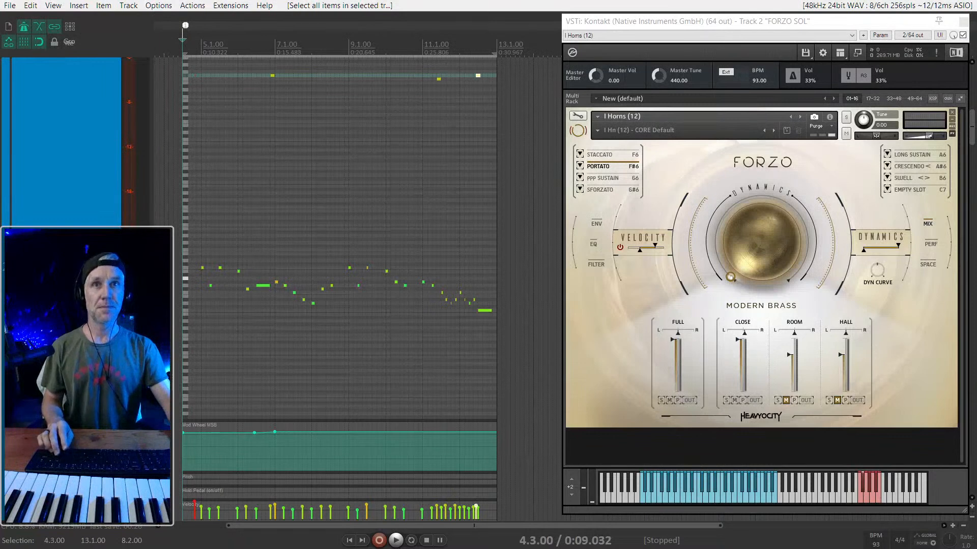
{"action": "double_click", "coordinate": [66, 305]}
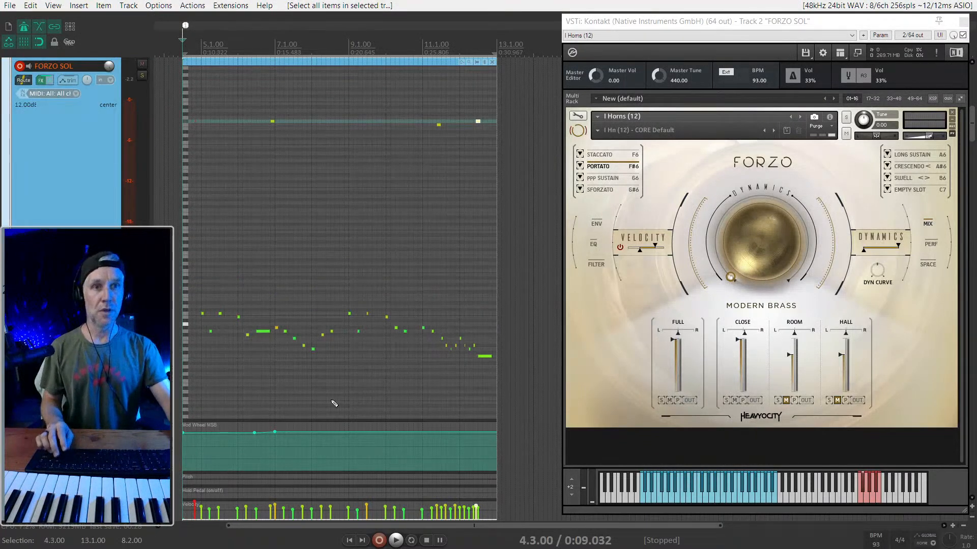
{"action": "scroll", "coordinate": [248, 357], "scroll_direction": "up", "scroll_amount": 2}
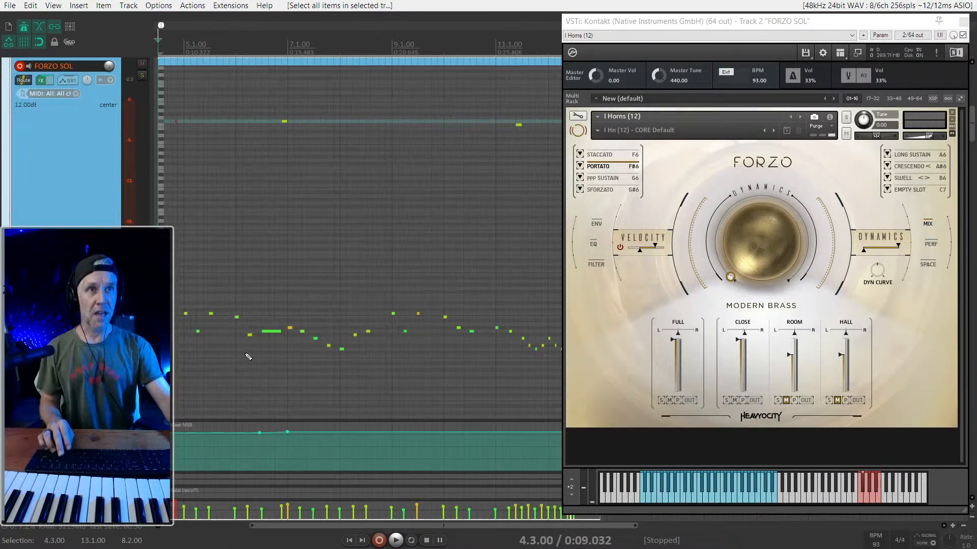
{"action": "left_click_drag", "start_coordinate": [690, 23], "coordinate": [746, 22]}
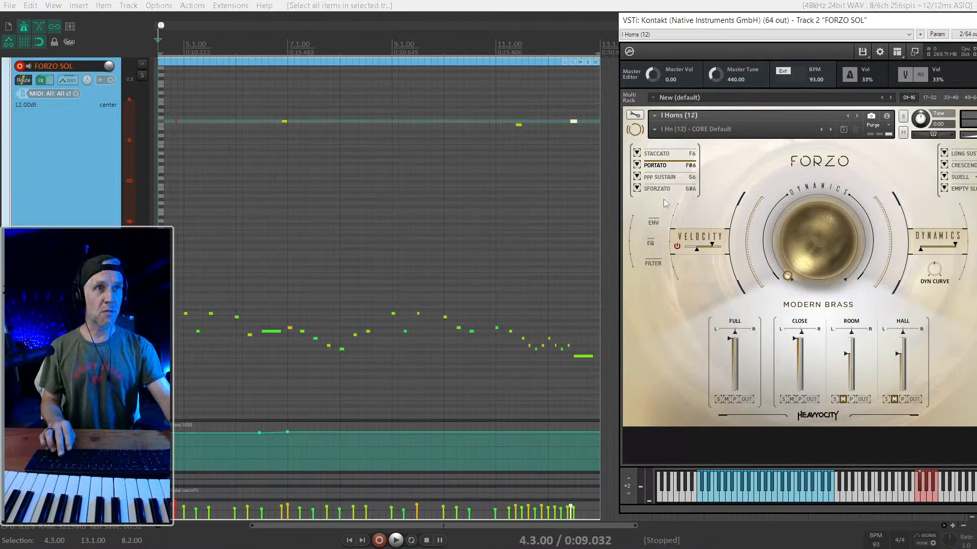
{"action": "left_click", "coordinate": [69, 160]}
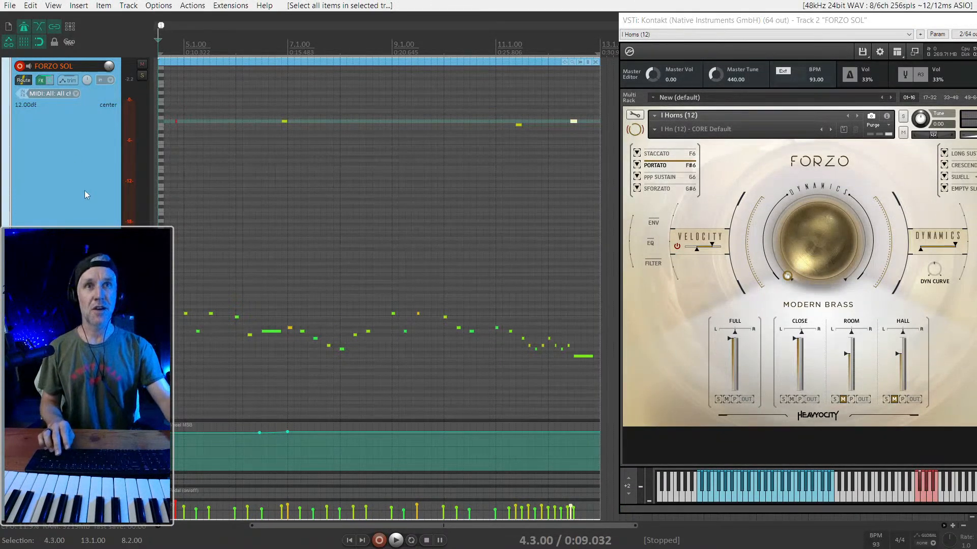
{"action": "scroll", "coordinate": [88, 190], "scroll_direction": "up", "scroll_amount": 3}
{"action": "scroll", "coordinate": [97, 212], "scroll_direction": "down", "scroll_amount": 3}
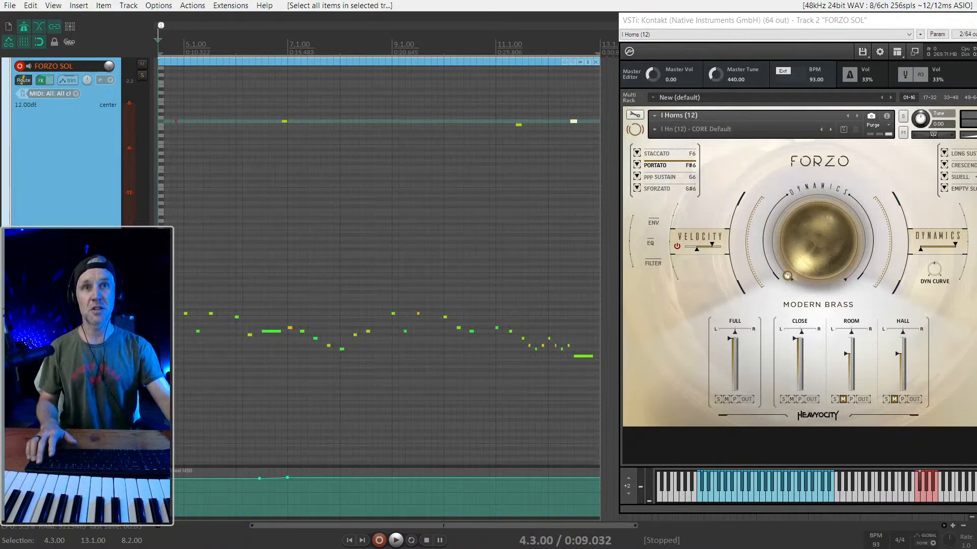
- Clear the time selection and shrink the track heights until all tracks from BUS PREMASTER to Winds [SE64] fit in view
{"action": "key", "text": "Escape"}
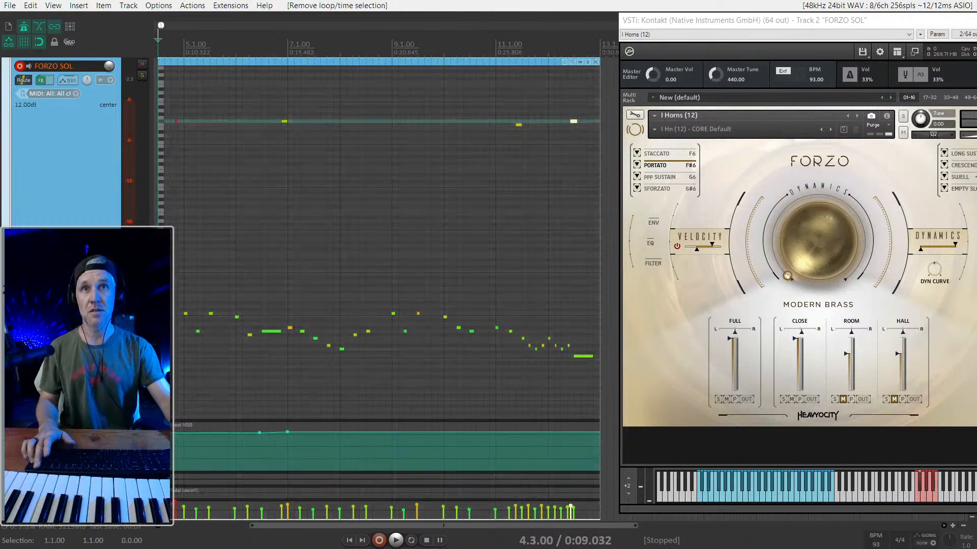
{"action": "key", "text": "ctrl+alt+a"}
{"action": "key", "text": "ctrl+Up"}
{"action": "key", "text": "ctrl+Down"}
{"action": "key", "text": "ctrl+Down"}
{"action": "key", "text": "ctrl+Down"}
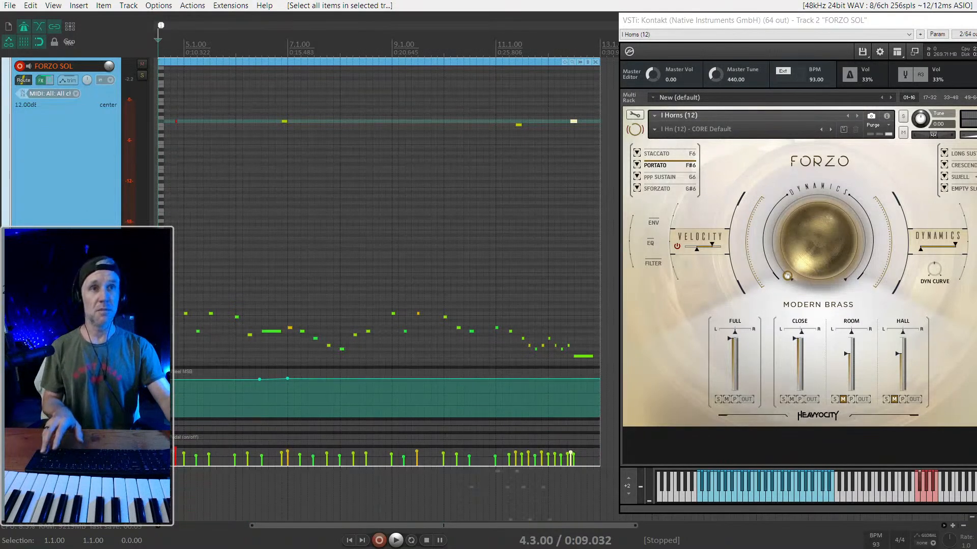
{"action": "key", "text": "ctrl+Down"}
{"action": "key", "text": "ctrl+Down"}
{"action": "key", "text": "ctrl+Down"}
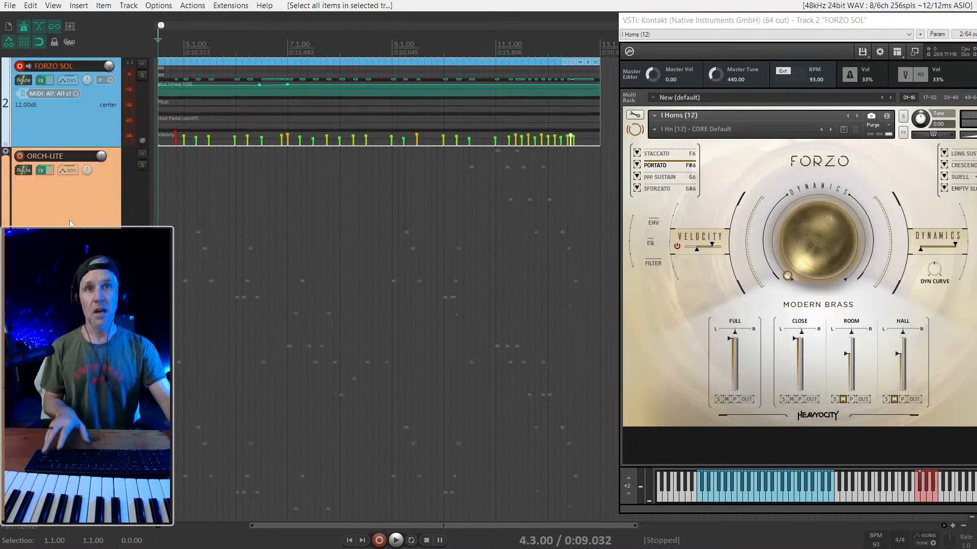
{"action": "key", "text": "ctrl+Down"}
{"action": "key", "text": "ctrl+Down"}
{"action": "key", "text": "ctrl+Down"}
{"action": "key", "text": "ctrl+Down"}
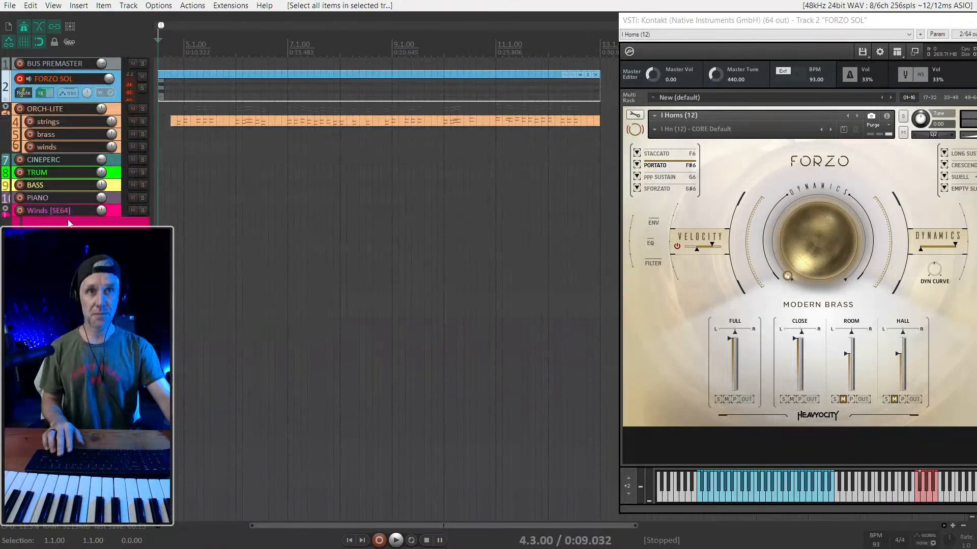
- Select the CINEPERC track, record-arm it, enlarge it in the track list, and open its Kontakt instrument window
{"action": "left_click", "coordinate": [104, 201]}
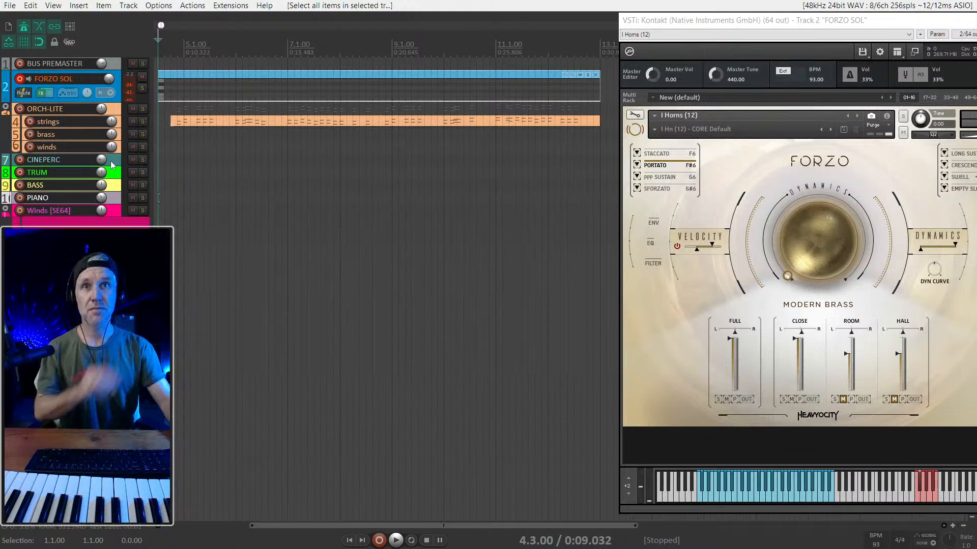
{"action": "left_click_drag", "start_coordinate": [104, 158], "coordinate": [108, 163]}
{"action": "left_click", "coordinate": [111, 162]}
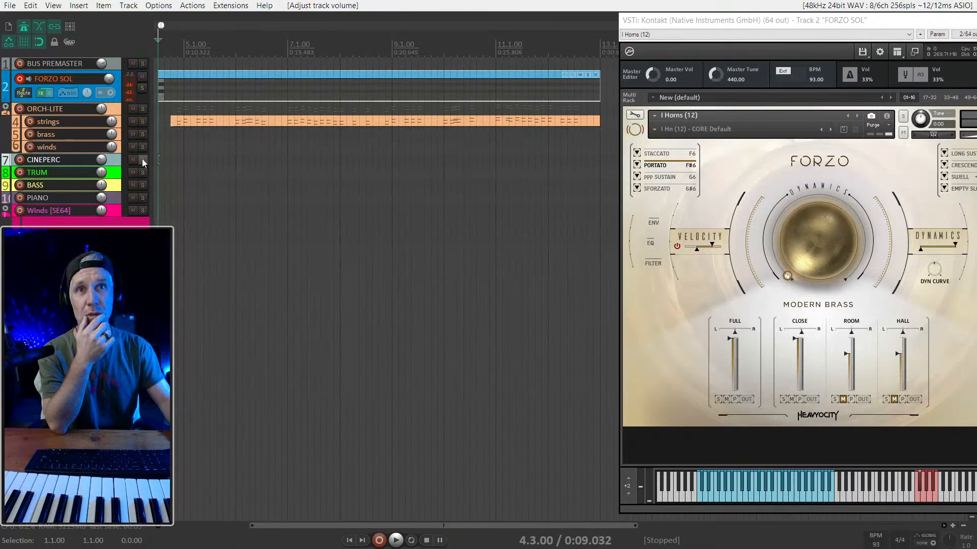
{"action": "key", "text": "ctrl+F7"}
{"action": "key", "text": "F7"}
{"action": "key", "text": "grave"}
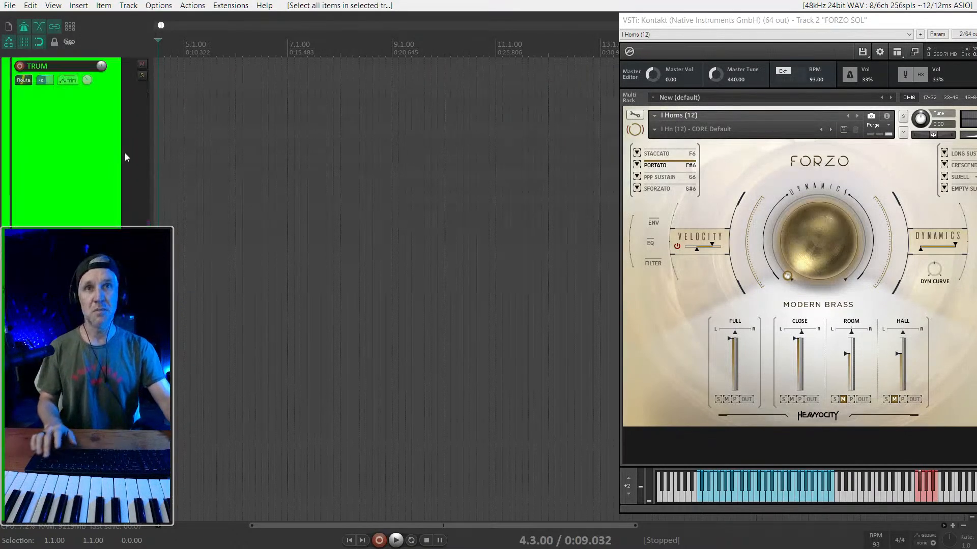
{"action": "scroll", "coordinate": [75, 170], "scroll_direction": "up", "scroll_amount": 1}
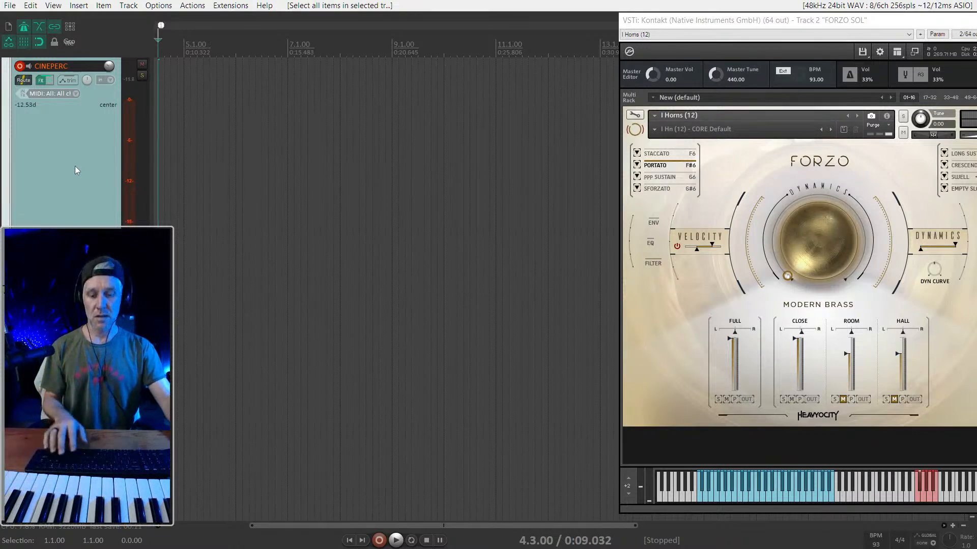
{"action": "key", "text": "f"}
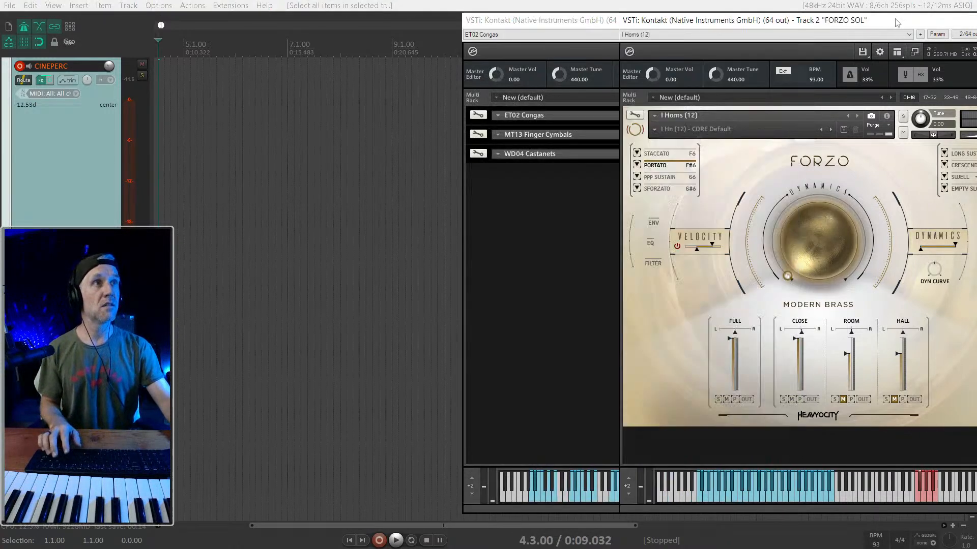
- Close the FORZO SOL Kontakt window and move the CINEPERC Kontakt window into its place
{"action": "left_click_drag", "start_coordinate": [897, 22], "coordinate": [804, 22]}
{"action": "left_click", "coordinate": [927, 21]}
{"action": "left_click_drag", "start_coordinate": [718, 18], "coordinate": [883, 20]}
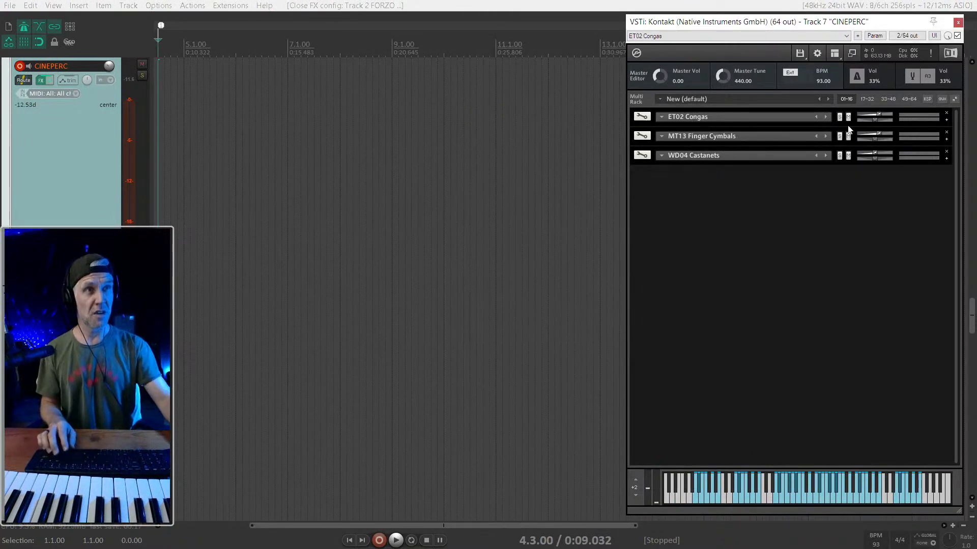
- Remove the ET02 Congas, MT13 Finger Cymbals and WD04 Castanets instruments from the CINEPERC rack
{"action": "left_click", "coordinate": [946, 113]}
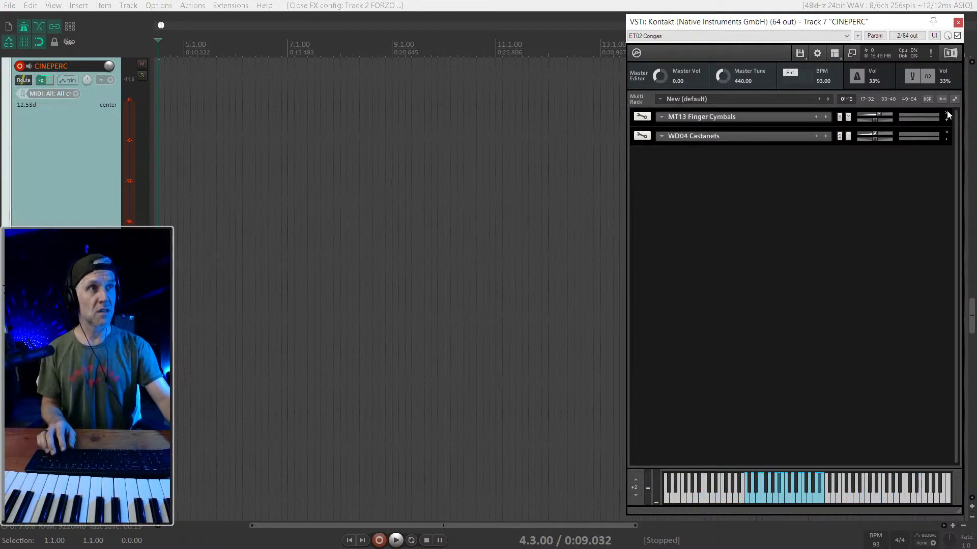
{"action": "left_click", "coordinate": [947, 113]}
{"action": "left_click", "coordinate": [946, 114]}
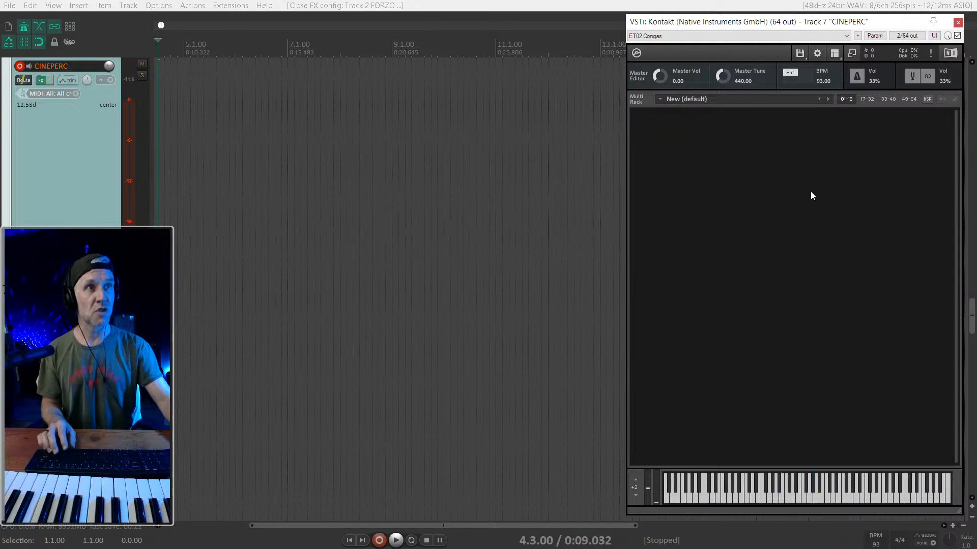
- Show Kontakt's library browser and open the 01 Orch Perc folder of the CinePerc library
{"action": "left_click", "coordinate": [834, 53]}
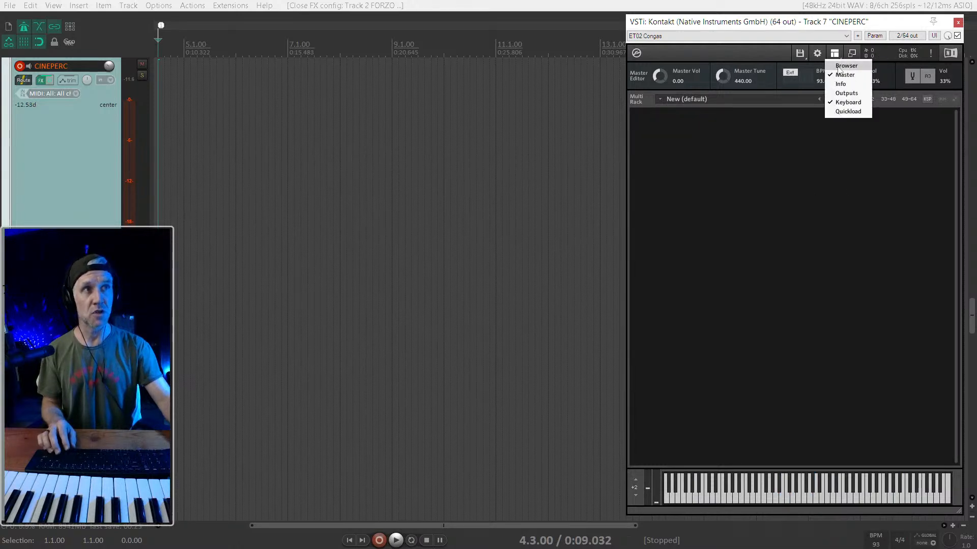
{"action": "left_click", "coordinate": [844, 62]}
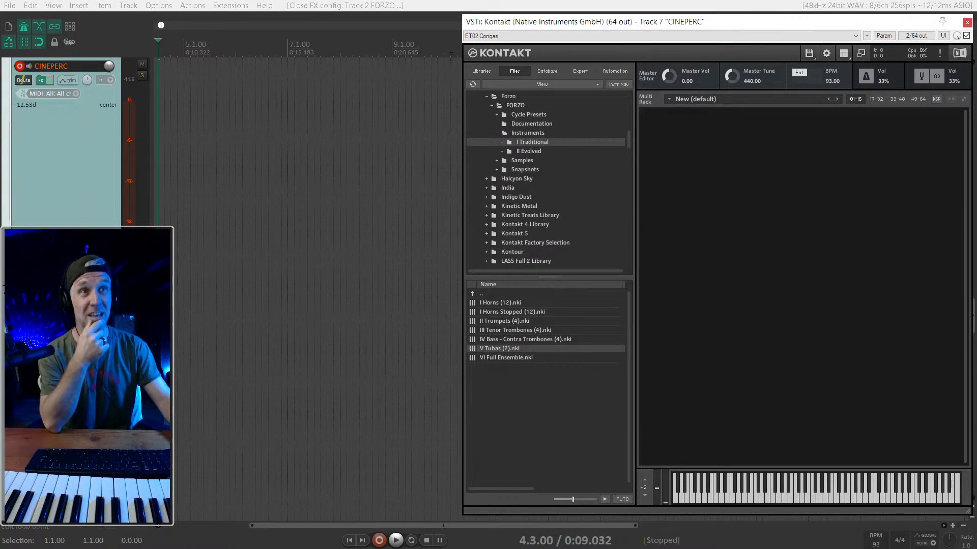
{"action": "left_click", "coordinate": [480, 72]}
{"action": "left_click", "coordinate": [551, 338]}
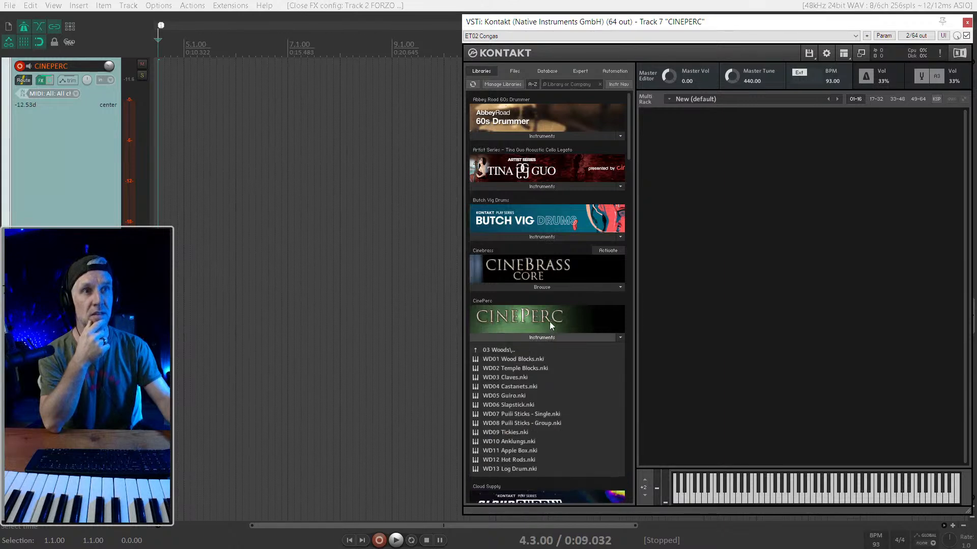
{"action": "scroll", "coordinate": [509, 285], "scroll_direction": "down", "scroll_amount": 2}
{"action": "left_click", "coordinate": [493, 258]}
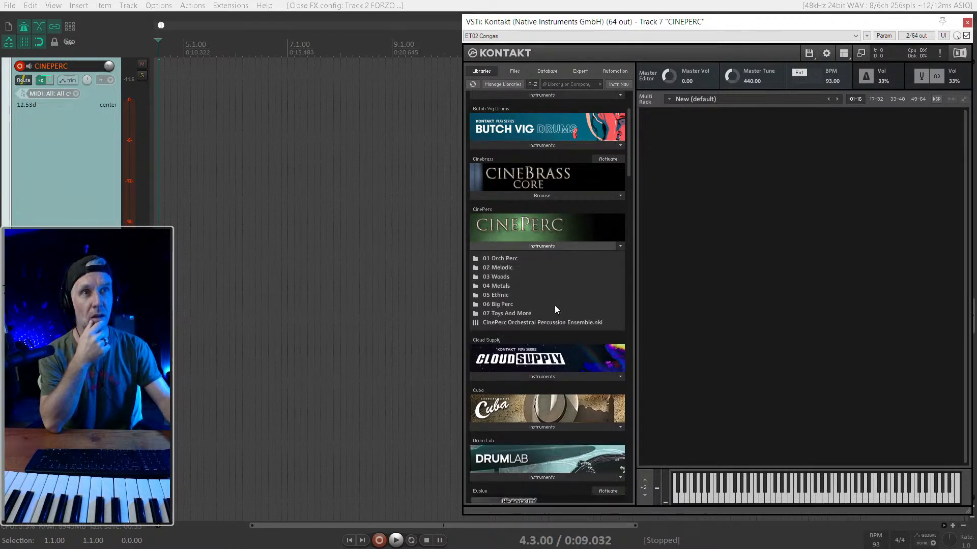
{"action": "left_click", "coordinate": [512, 259]}
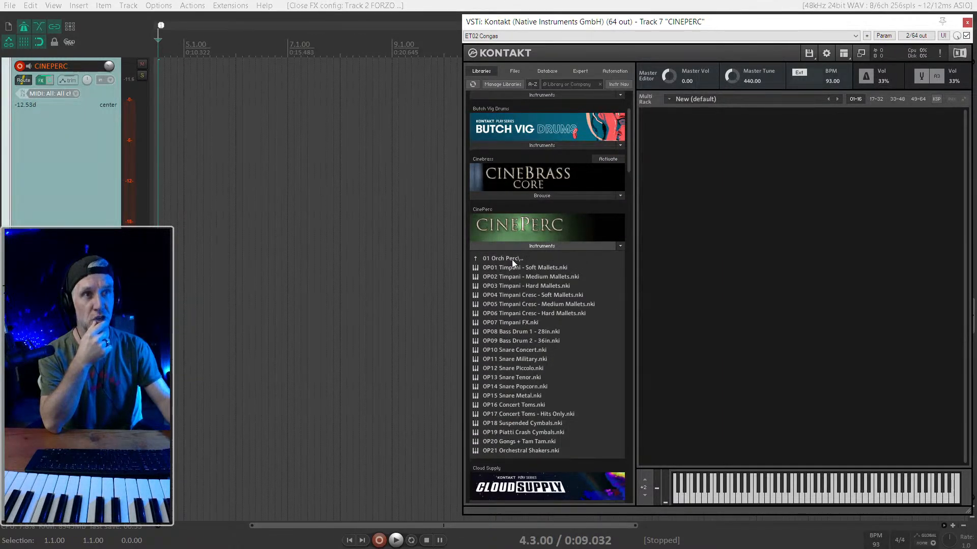
{"action": "scroll", "coordinate": [534, 337], "scroll_direction": "down", "scroll_amount": 1}
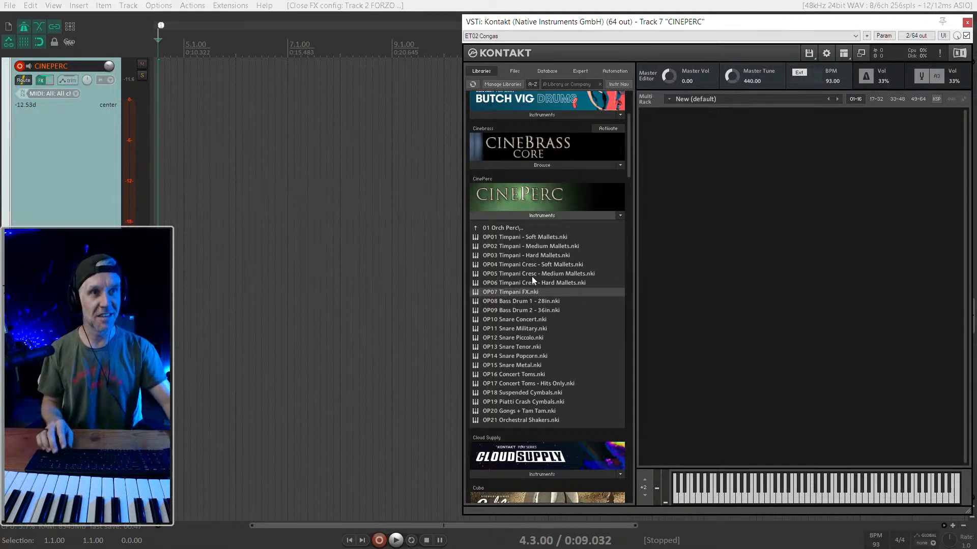
{"action": "left_click", "coordinate": [528, 237]}
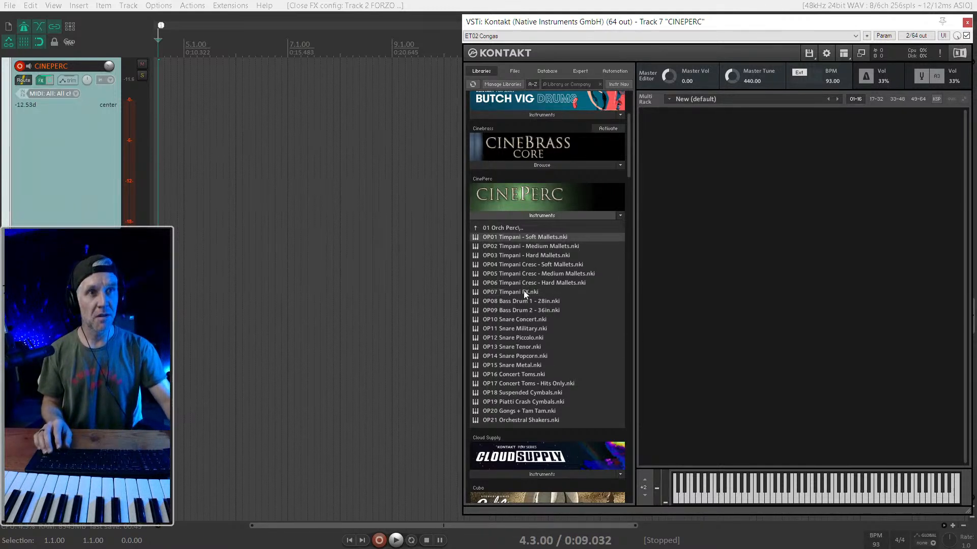
{"action": "left_click", "coordinate": [105, 205]}
{"action": "scroll", "coordinate": [102, 209], "scroll_direction": "up", "scroll_amount": 2}
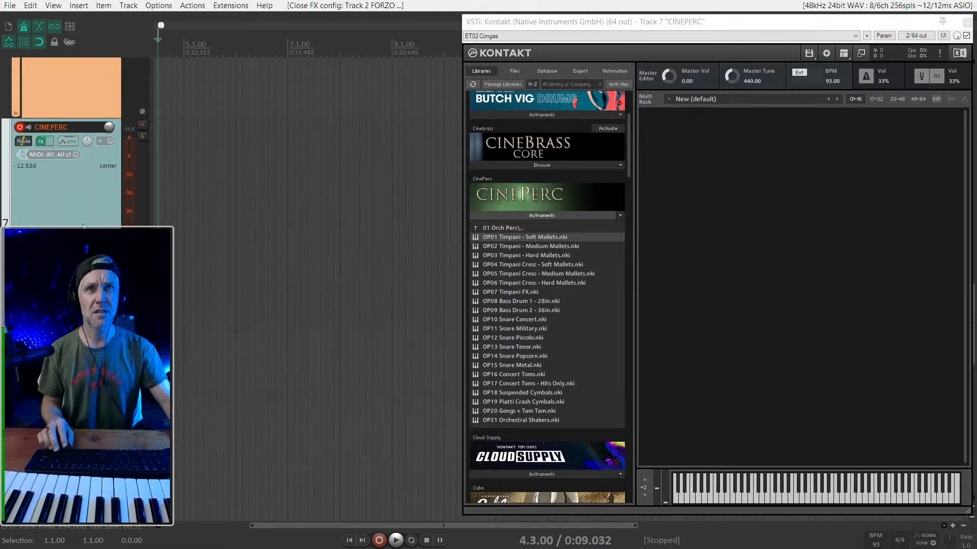
{"action": "right_click", "coordinate": [89, 214]}
{"action": "mouse_move", "coordinate": [178, 255]}
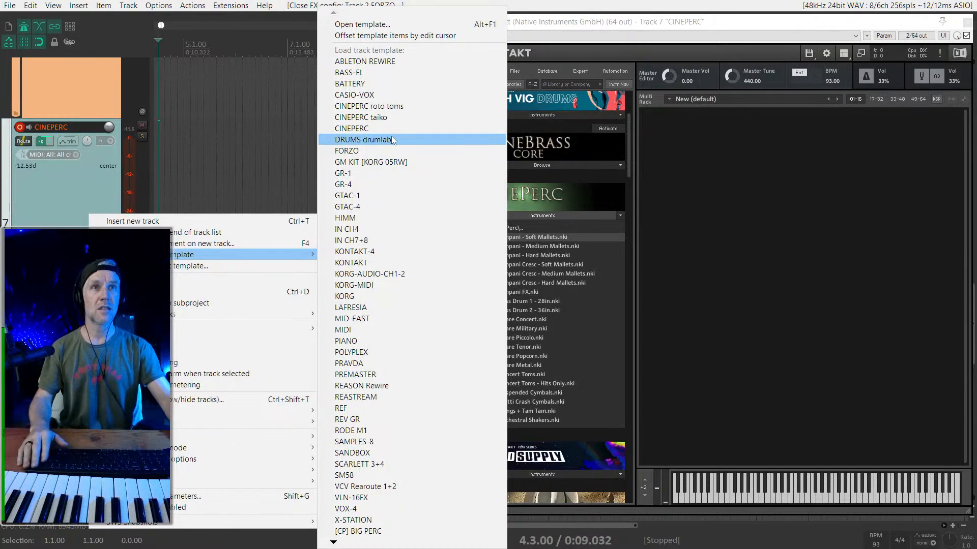
{"action": "key", "text": "Escape"}
{"action": "key", "text": "Escape"}
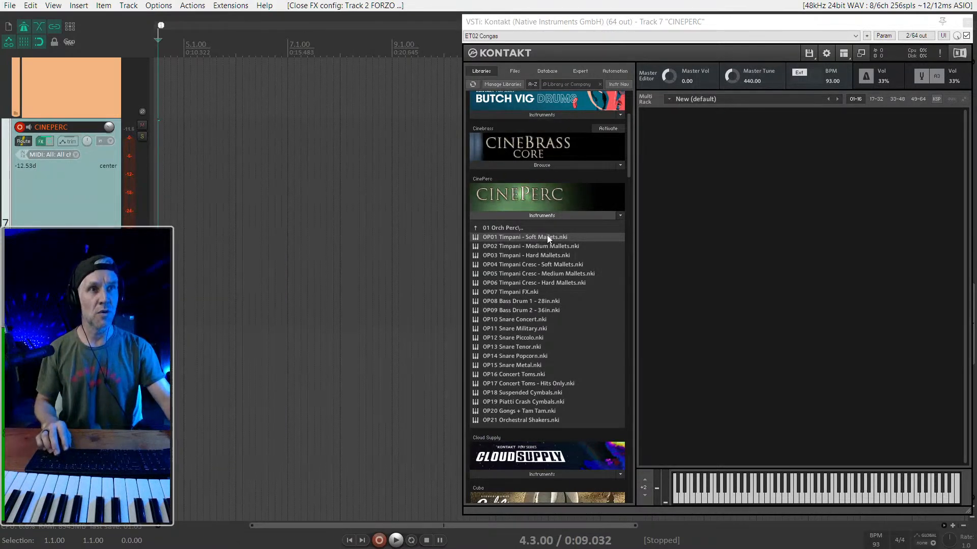
- Load OP02 Timpani - Medium Mallets from CinePerc into the empty CINEPERC rack
{"action": "left_click_drag", "start_coordinate": [548, 248], "coordinate": [724, 191]}
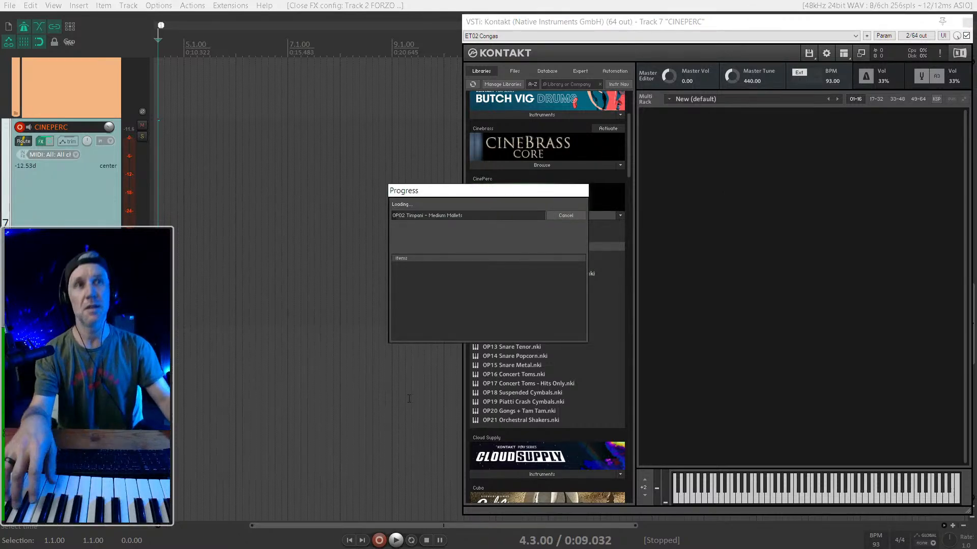
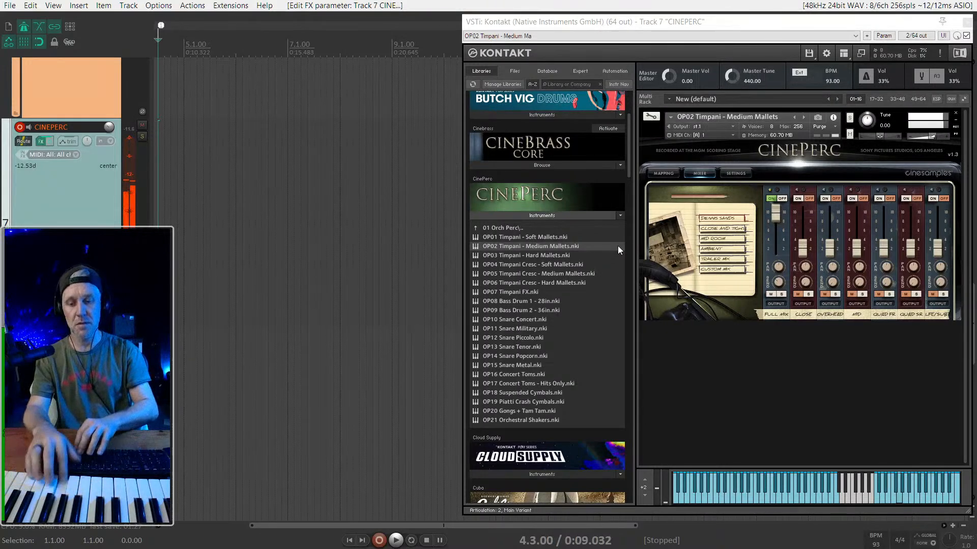
- Try the timpani against playback, and replace OP02 Timpani - Medium Mallets with OP08 Bass Drum 1 - 28in in the CINEPERC rack
{"action": "key", "text": "space"}
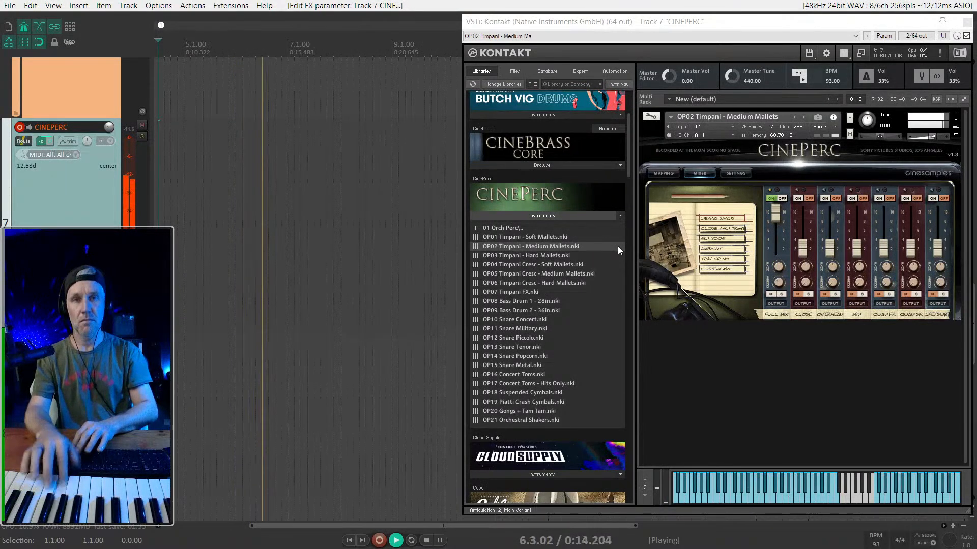
{"action": "key", "text": "space"}
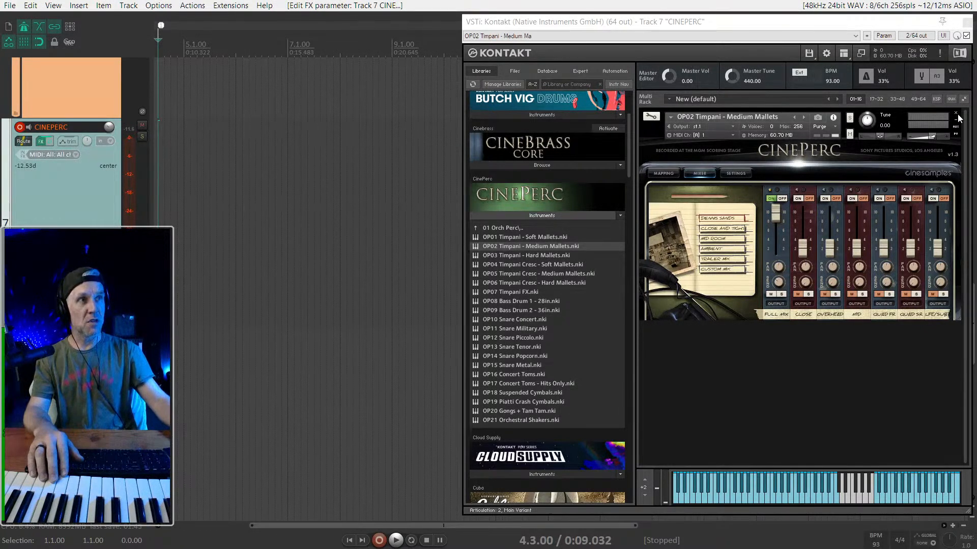
{"action": "left_click", "coordinate": [934, 134]}
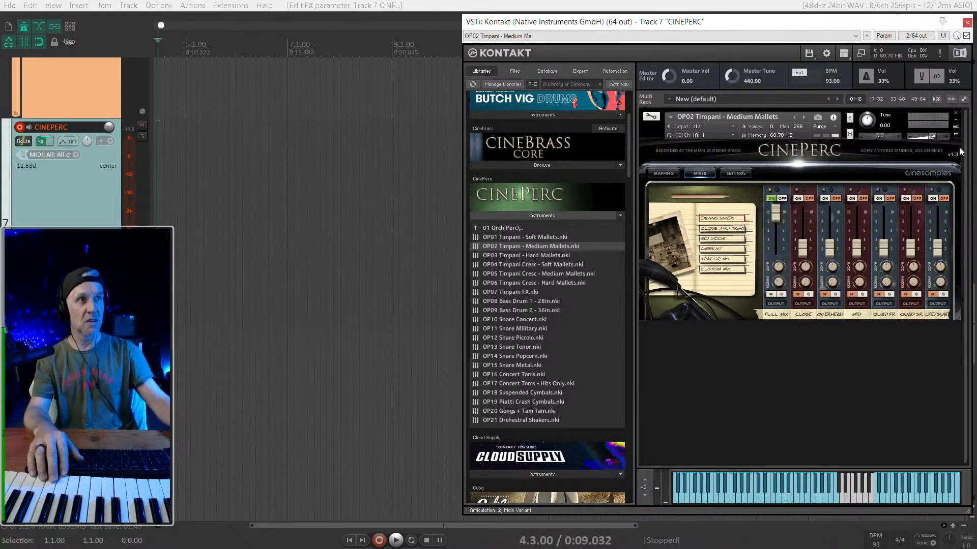
{"action": "left_click", "coordinate": [956, 114]}
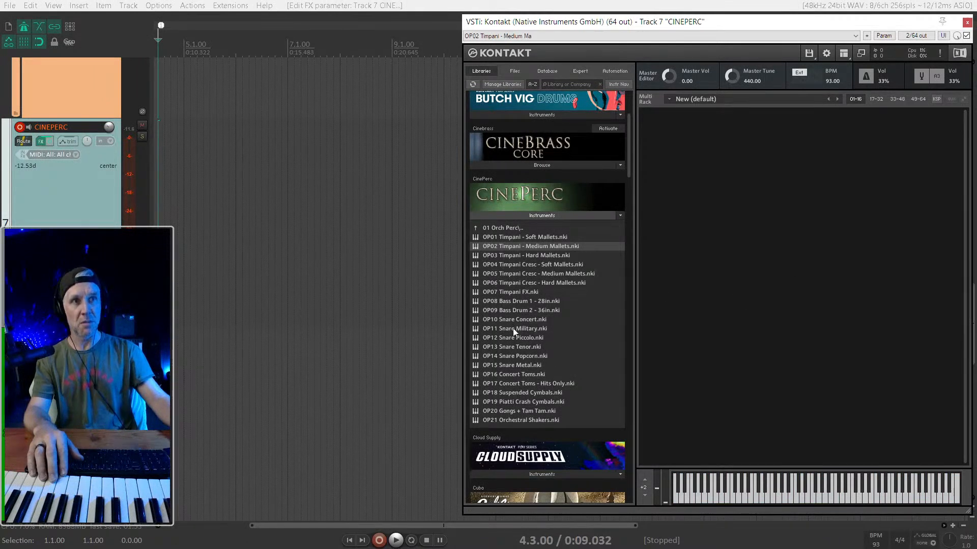
{"action": "left_click_drag", "start_coordinate": [511, 301], "coordinate": [708, 234]}
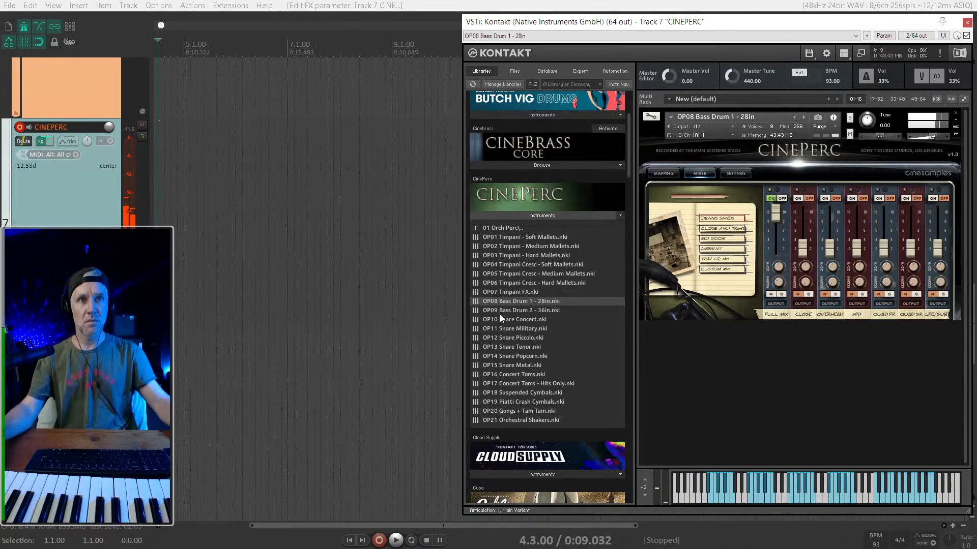
- Show the mixer during playback, close the CINEPERC Kontakt window and raise the ORCH-LITE track volume slightly
{"action": "key", "text": "space"}
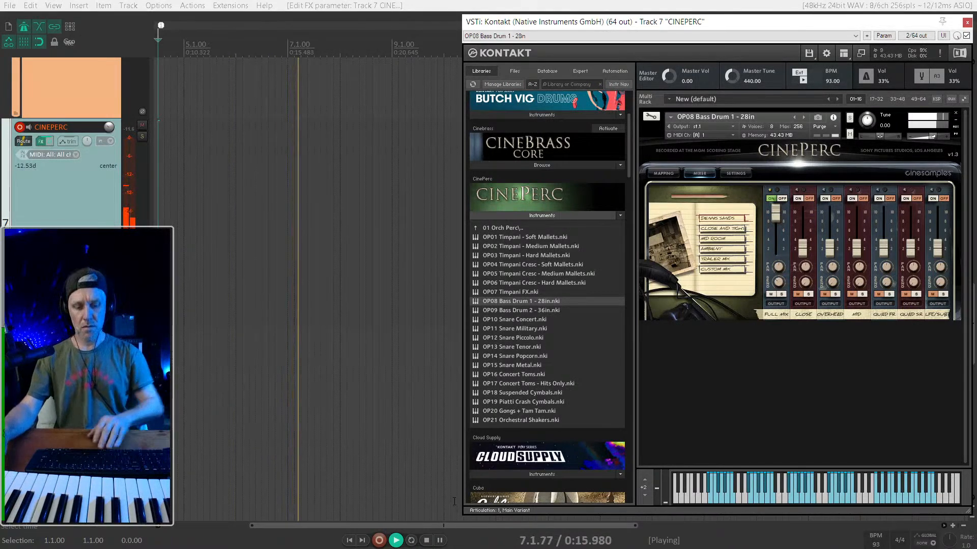
{"action": "key", "text": "ctrl+m"}
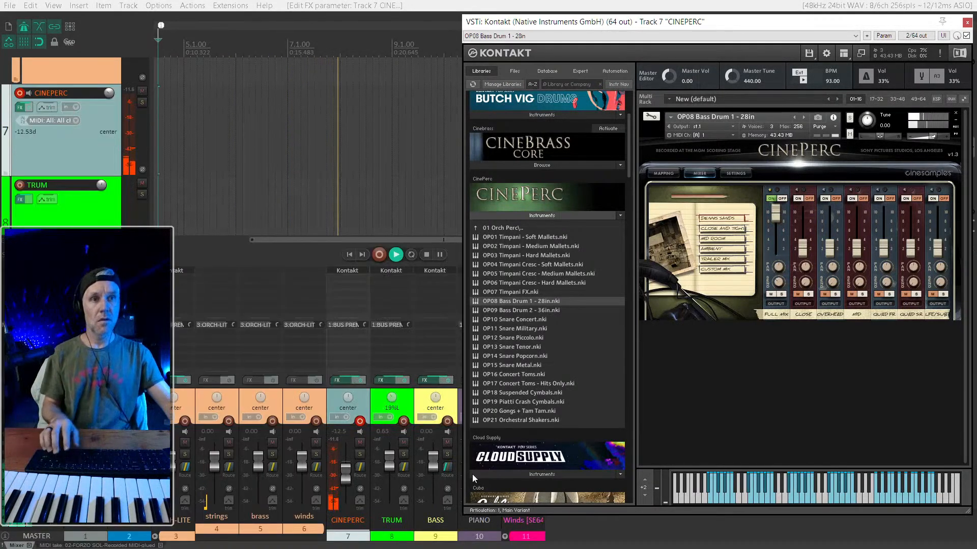
{"action": "scroll", "coordinate": [391, 476], "scroll_direction": "down", "scroll_amount": 3}
{"action": "scroll", "coordinate": [392, 475], "scroll_direction": "up", "scroll_amount": 2}
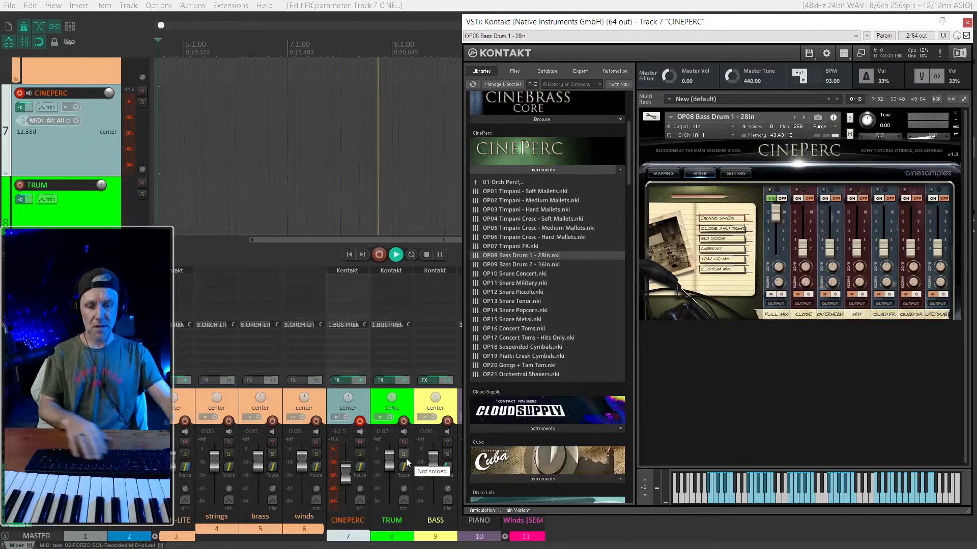
{"action": "key", "text": "Escape"}
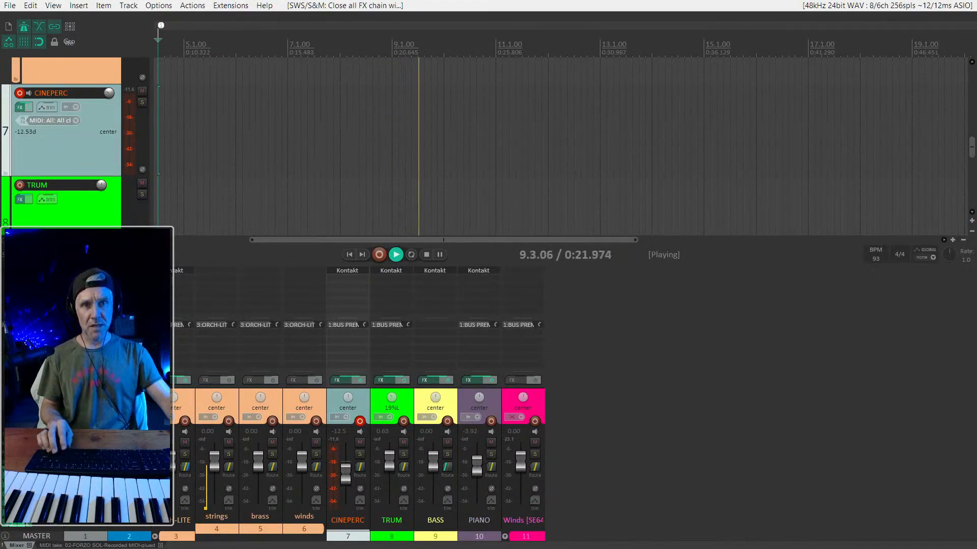
{"action": "left_click_drag", "start_coordinate": [173, 461], "coordinate": [175, 458]}
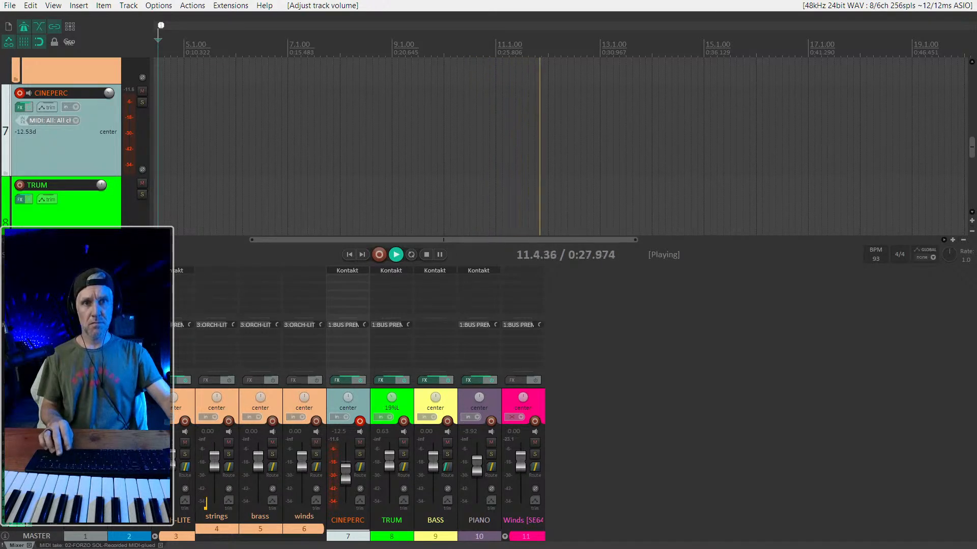
- Open the strings item in the MIDI editor and delete the overlapping lower note of the upper-octave line just before 10.2
{"action": "scroll", "coordinate": [403, 167], "scroll_direction": "down", "scroll_amount": 4}
{"action": "scroll", "coordinate": [403, 166], "scroll_direction": "up", "scroll_amount": 7}
{"action": "double_click", "coordinate": [444, 124]}
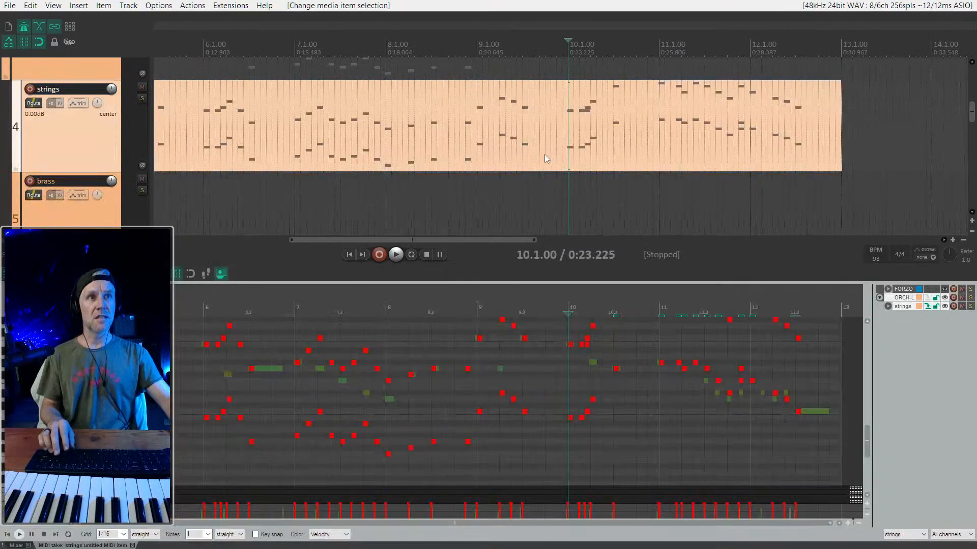
{"action": "scroll", "coordinate": [578, 370], "scroll_direction": "up", "scroll_amount": 3}
{"action": "key", "text": "space"}
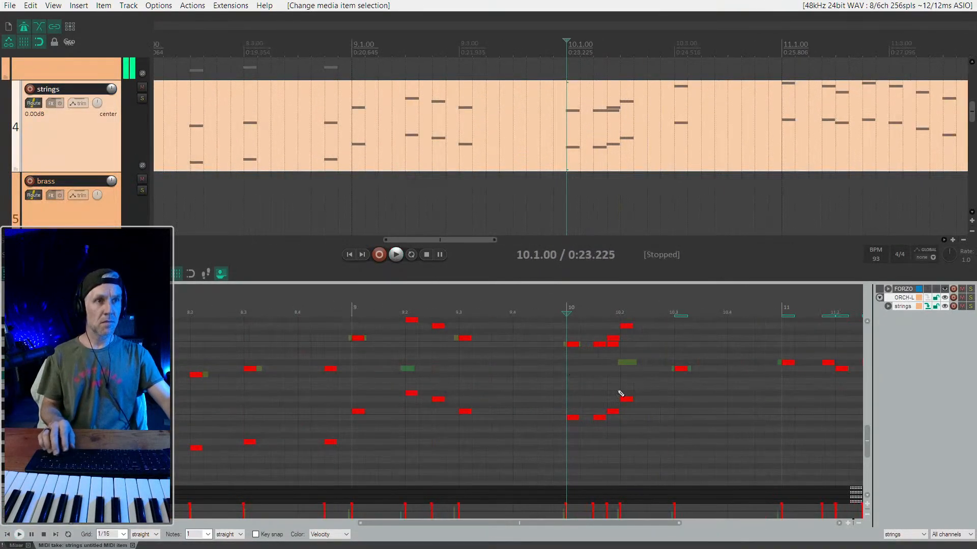
{"action": "double_click", "coordinate": [613, 345]}
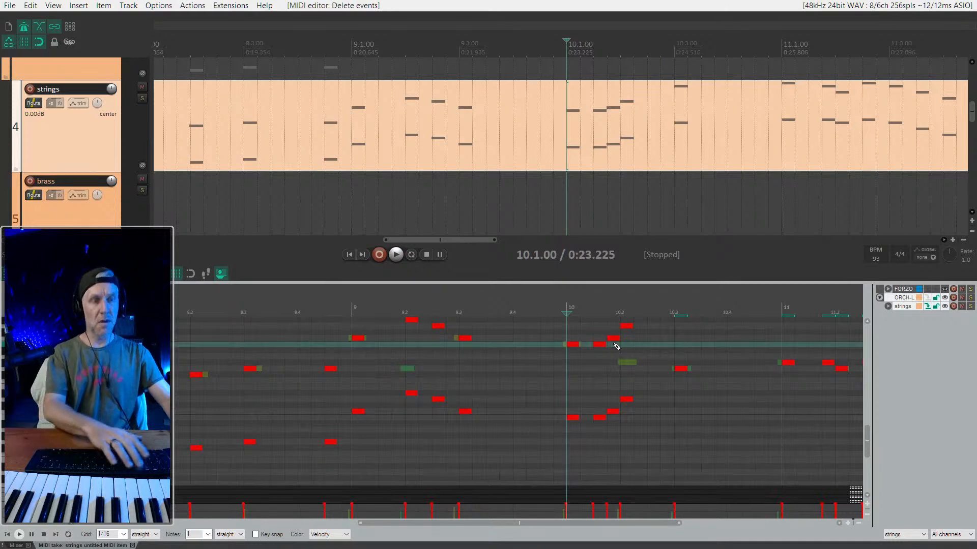
{"action": "scroll", "coordinate": [629, 394], "scroll_direction": "down", "scroll_amount": 2}
{"action": "scroll", "coordinate": [629, 395], "scroll_direction": "down", "scroll_amount": 2}
{"action": "key", "text": "space"}
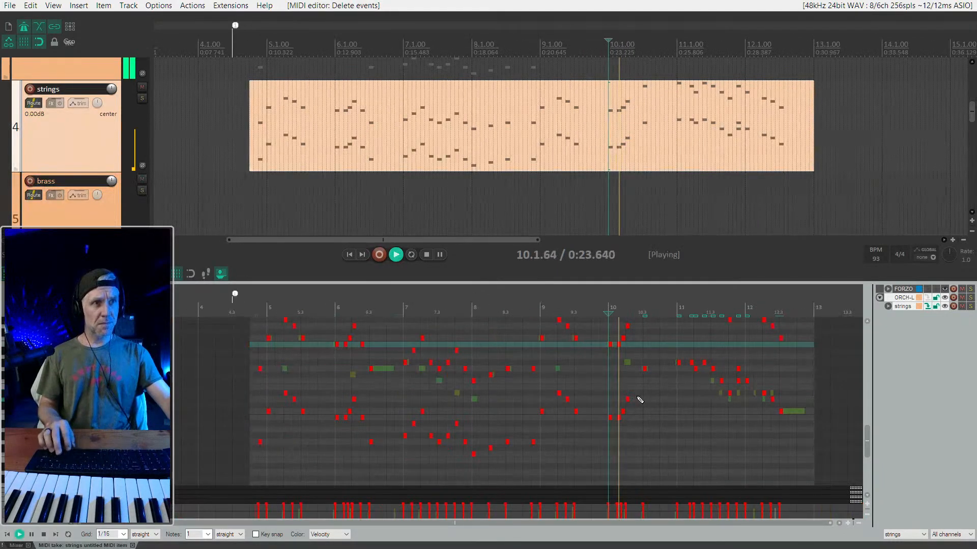
{"action": "scroll", "coordinate": [647, 396], "scroll_direction": "up", "scroll_amount": 3}
{"action": "key", "text": "space"}
- Add a short strings note midway between 10.2 and 10.3 at the bar's opening pitch and copy it an octave lower
{"action": "scroll", "coordinate": [623, 392], "scroll_direction": "up", "scroll_amount": 3}
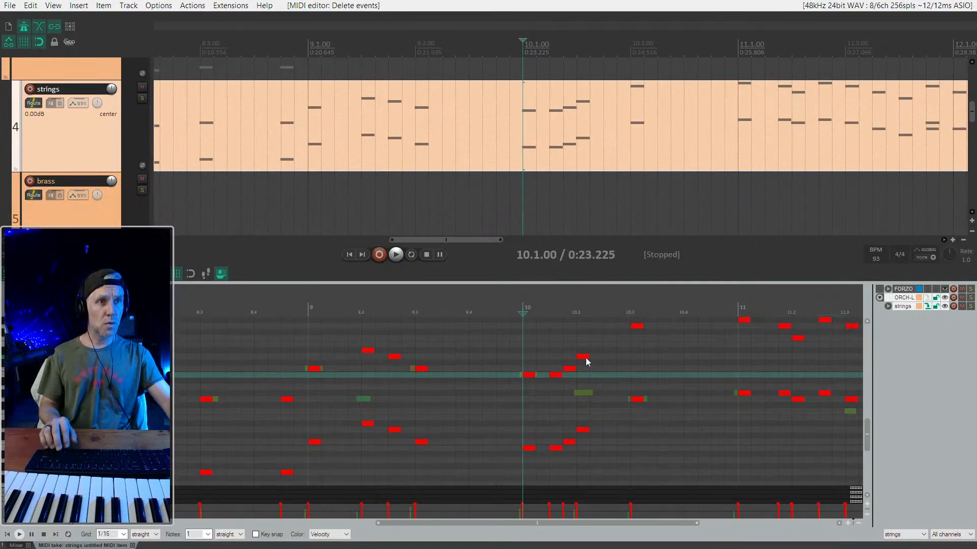
{"action": "double_click", "coordinate": [615, 375]}
{"action": "left_click_drag", "start_coordinate": [616, 375], "coordinate": [610, 451]}
{"action": "key", "text": "ctrl+z"}
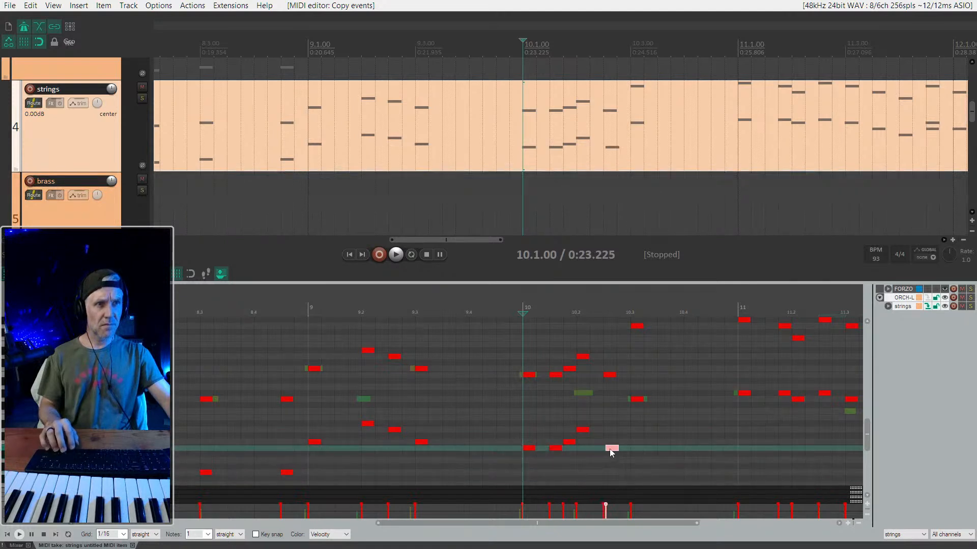
- Play back the strings part from bar 10 to its end and replay bar 11 to check the notes
{"action": "key", "text": "space"}
{"action": "key", "text": "space"}
{"action": "key", "text": "space"}
{"action": "scroll", "coordinate": [647, 430], "scroll_direction": "up", "scroll_amount": 1}
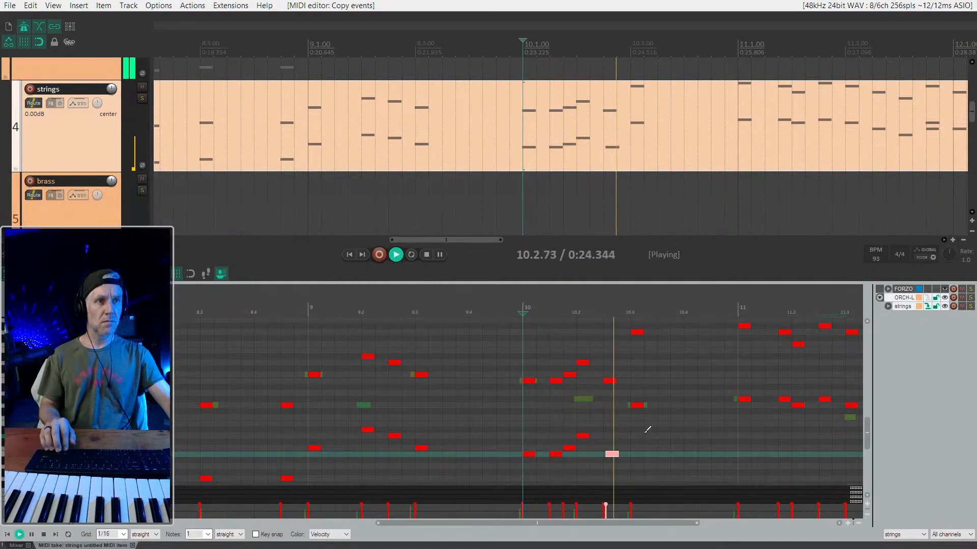
{"action": "scroll", "coordinate": [646, 433], "scroll_direction": "down", "scroll_amount": 3}
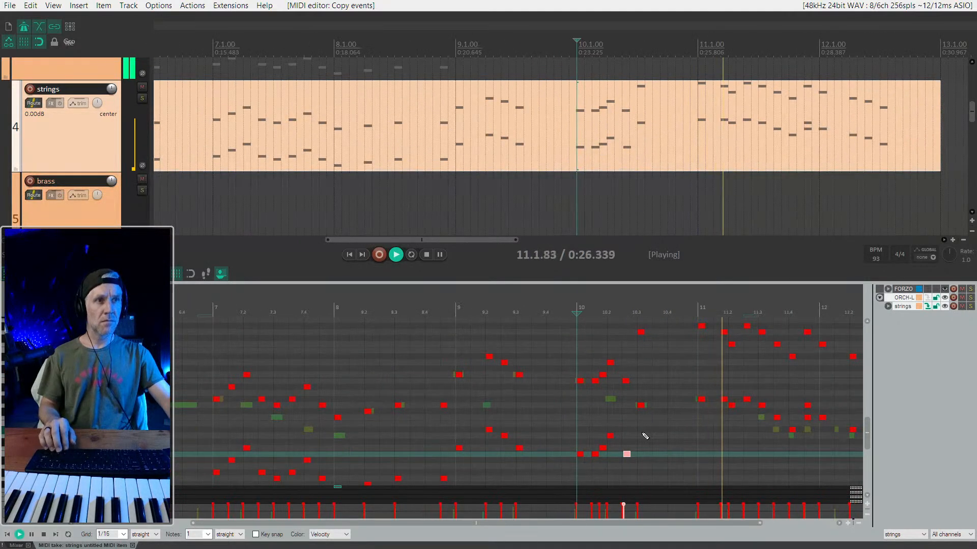
{"action": "scroll", "coordinate": [645, 436], "scroll_direction": "right", "scroll_amount": 2}
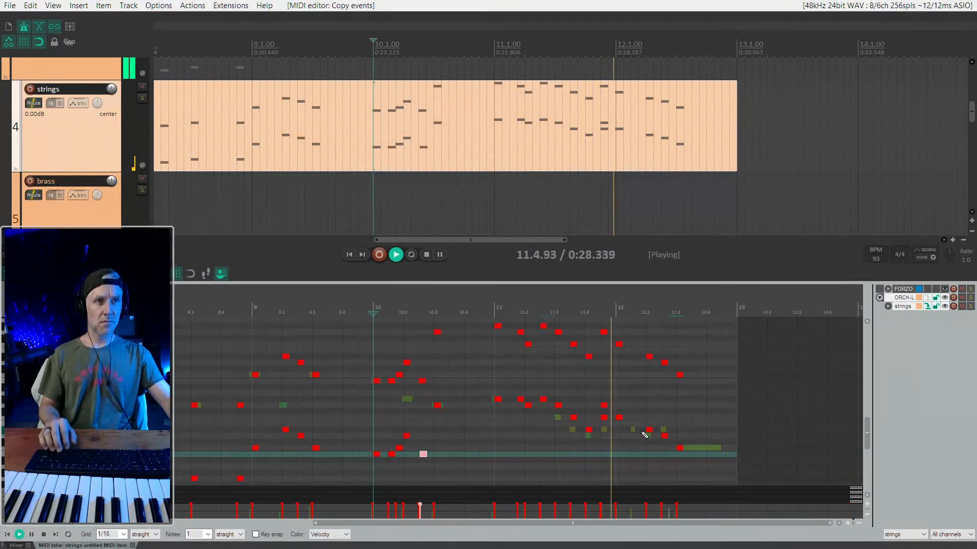
{"action": "key", "text": "space"}
{"action": "left_click", "coordinate": [471, 356]}
{"action": "key", "text": "space"}
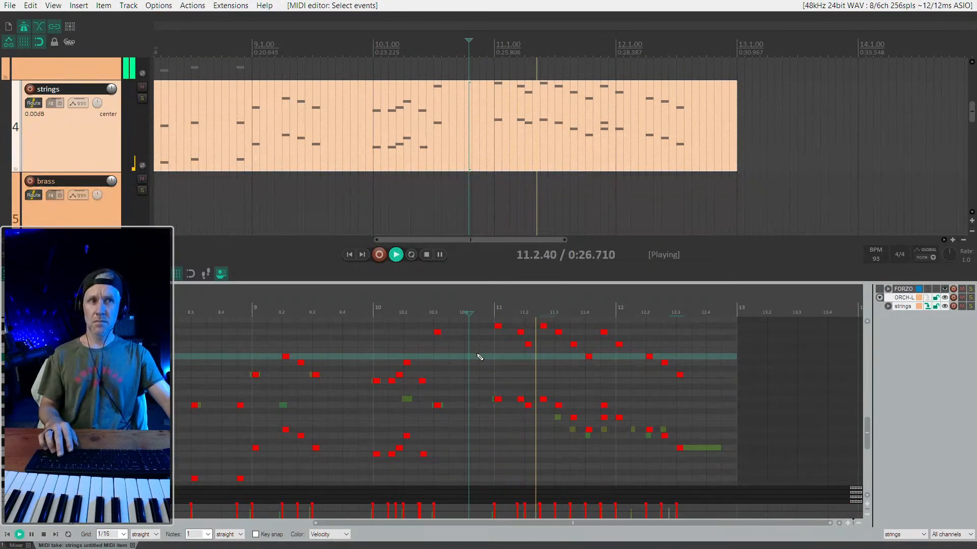
{"action": "key", "text": "space"}
{"action": "left_click", "coordinate": [535, 339]}
{"action": "key", "text": "space"}
{"action": "key", "text": "space"}
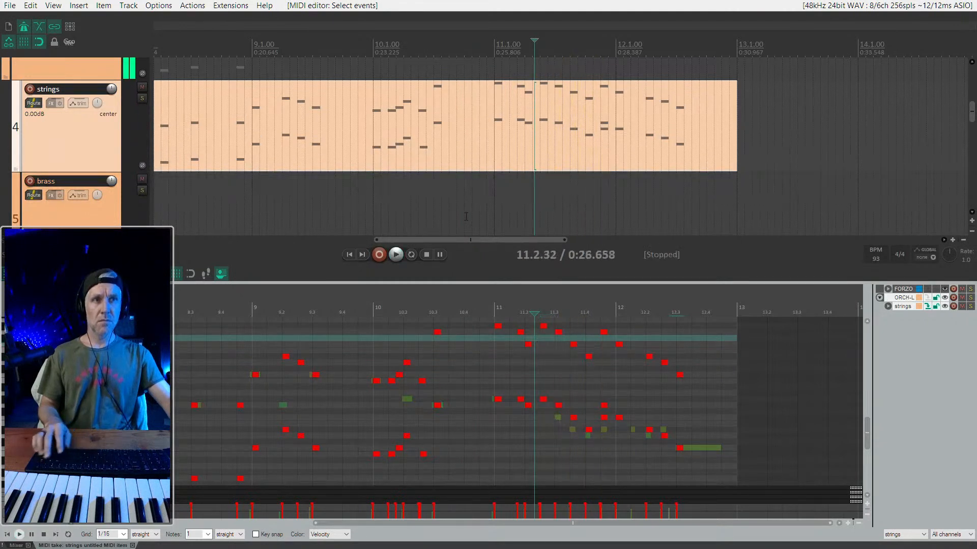
- Close the strings MIDI editor and enlarge the FORZO SOL track to show its inline MIDI notes
{"action": "scroll", "coordinate": [72, 204], "scroll_direction": "down", "scroll_amount": 5}
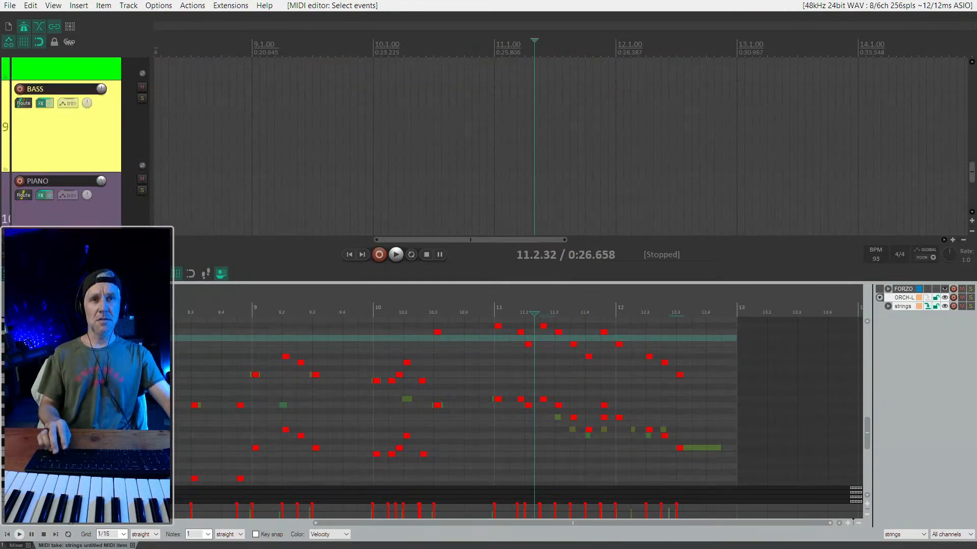
{"action": "key", "text": "Escape"}
{"action": "scroll", "coordinate": [101, 239], "scroll_direction": "down", "scroll_amount": 5}
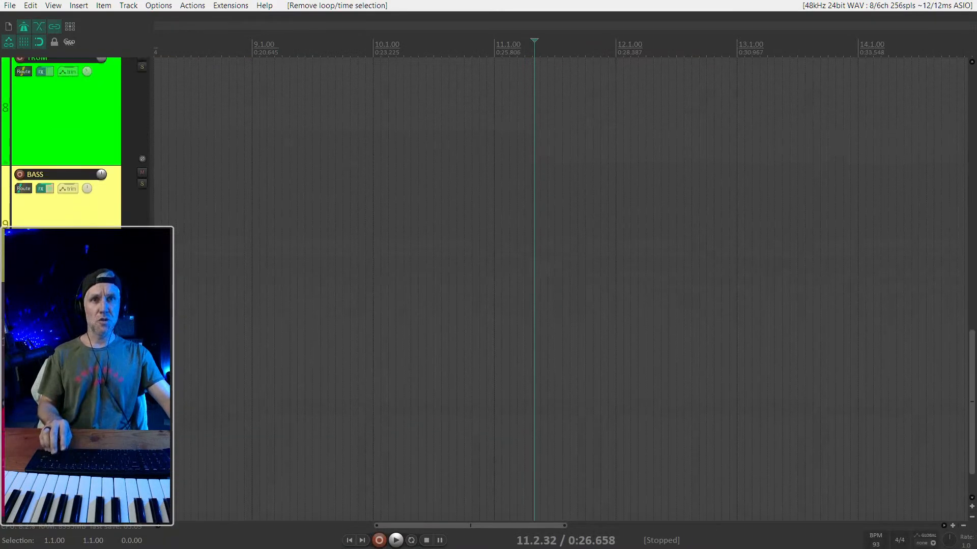
{"action": "scroll", "coordinate": [69, 141], "scroll_direction": "up", "scroll_amount": 5}
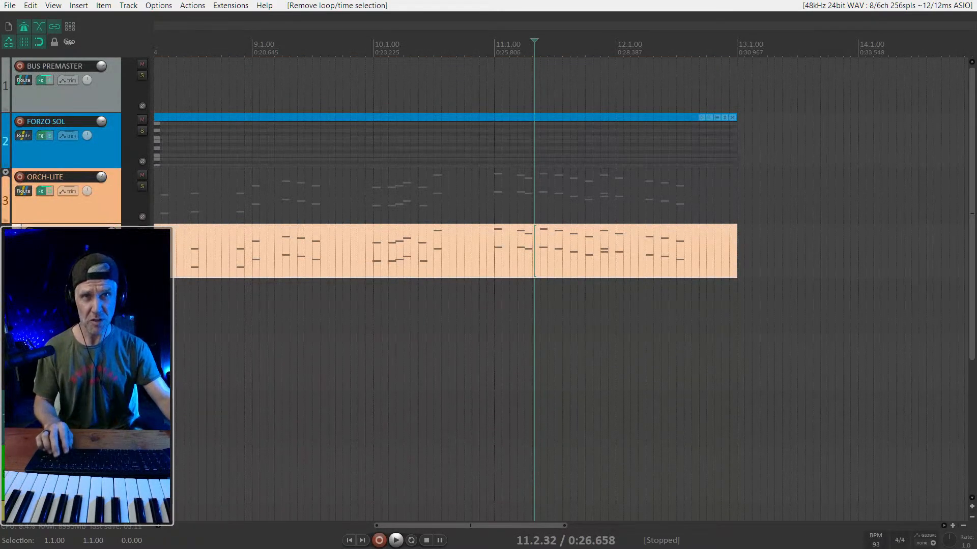
{"action": "left_click", "coordinate": [104, 146]}
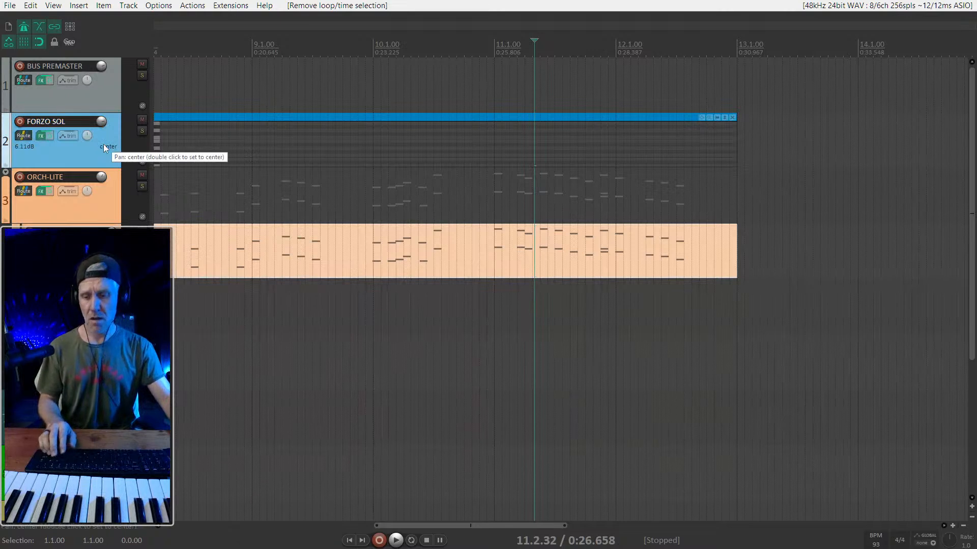
{"action": "key", "text": "shift+grave"}
{"action": "scroll", "coordinate": [508, 308], "scroll_direction": "down", "scroll_amount": 2}
- Move the five low FORZO SOL notes from 11.3 through 12.1 up three semitones and listen from bar 11
{"action": "left_click", "coordinate": [502, 315]}
{"action": "key", "text": "space"}
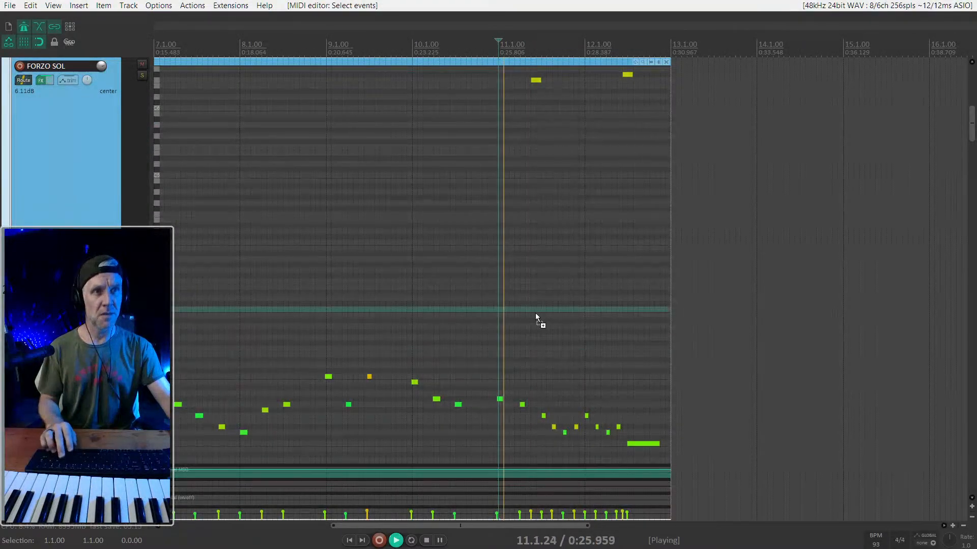
{"action": "scroll", "coordinate": [535, 313], "scroll_direction": "up", "scroll_amount": 3}
{"action": "key", "text": "space"}
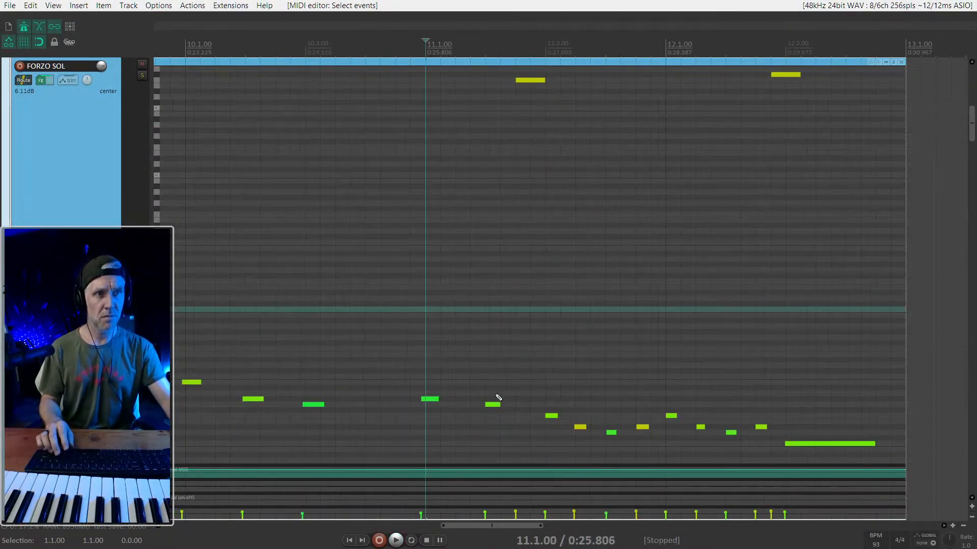
{"action": "left_click_drag", "start_coordinate": [539, 402], "coordinate": [683, 446]}
{"action": "scroll", "coordinate": [680, 430], "scroll_direction": "up", "scroll_amount": 1}
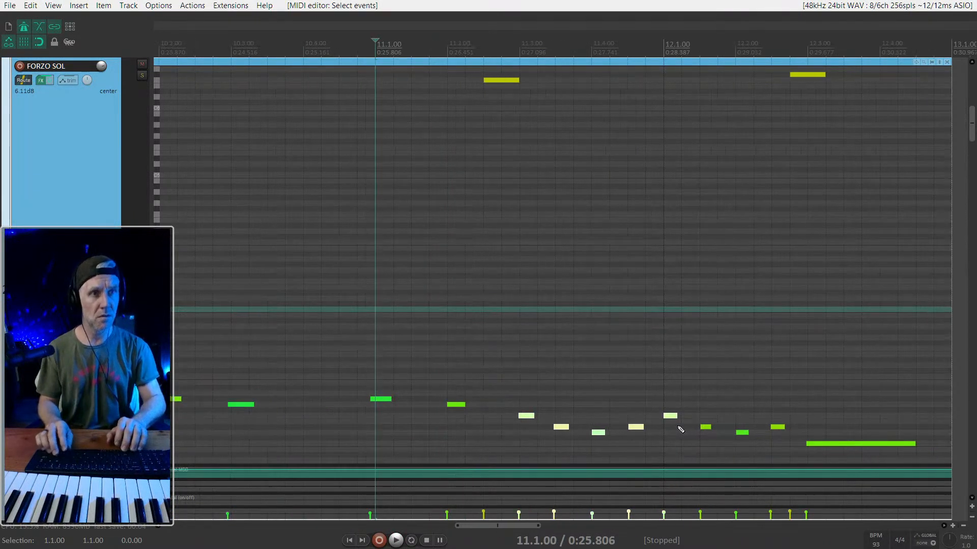
{"action": "key", "text": "Up"}
{"action": "key", "text": "Up"}
{"action": "key", "text": "Up"}
{"action": "key", "text": "space"}
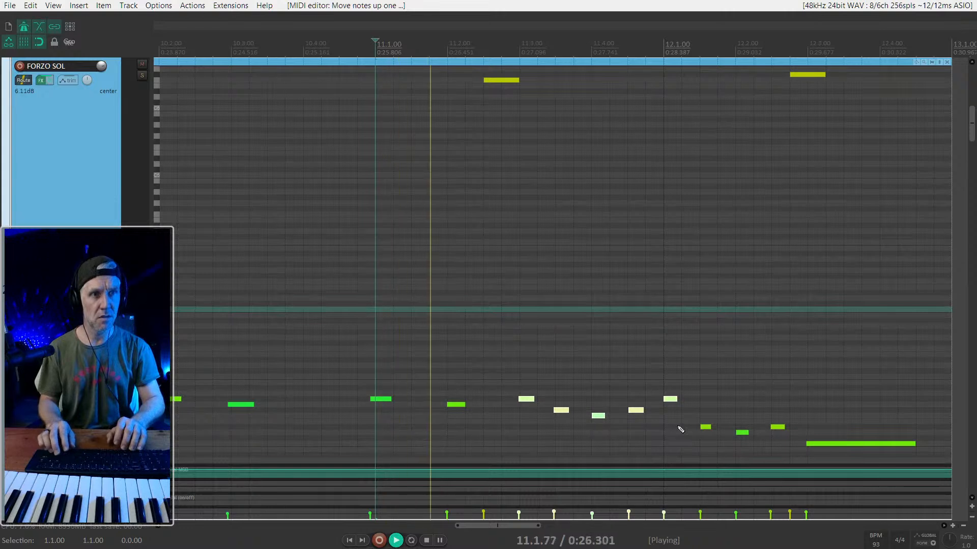
{"action": "key", "text": "space"}
- Lower the five selected FORZO SOL notes by one semitone and play them back from bar 11
{"action": "key", "text": "Down"}
{"action": "key", "text": "space"}
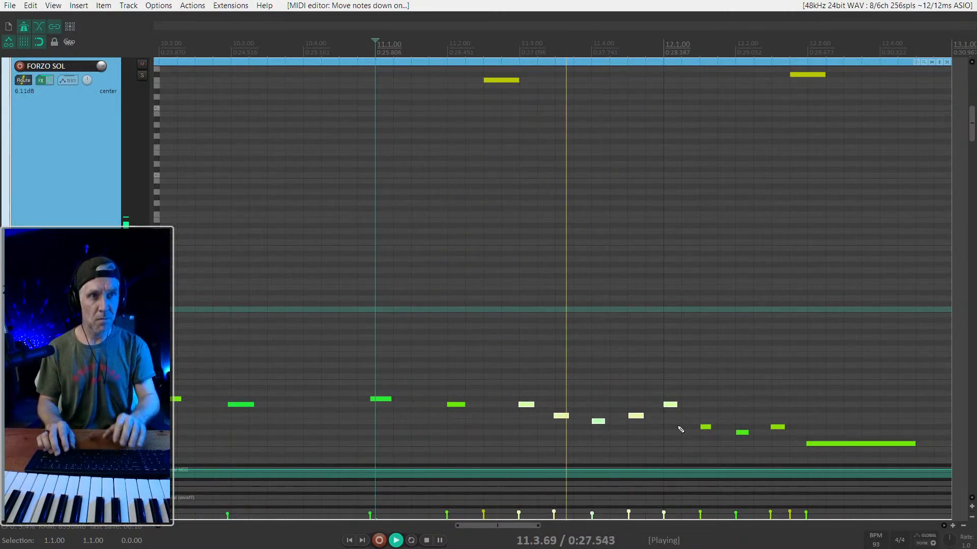
{"action": "key", "text": "space"}
- Lower only the FORZO SOL note at 11.4 by one semitone and play from bar 11
{"action": "key", "text": "space"}
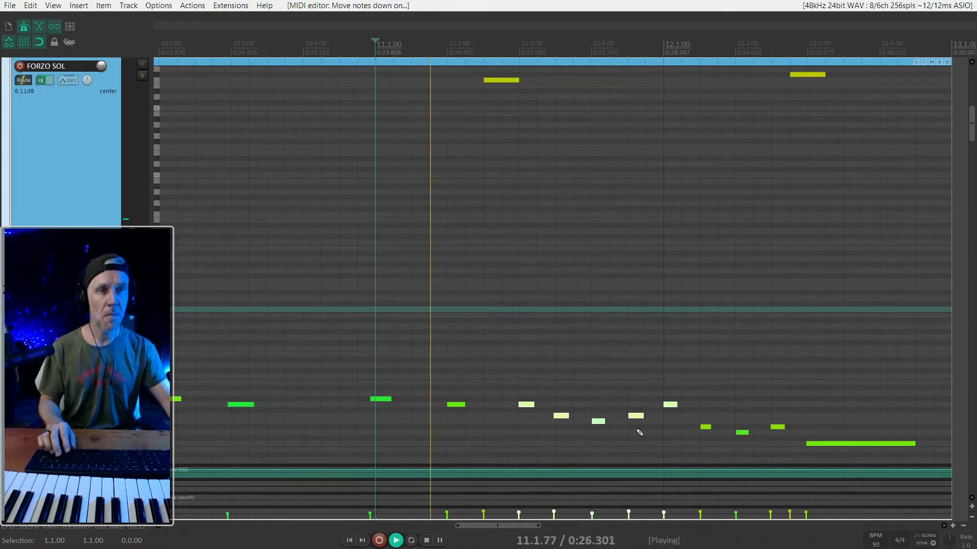
{"action": "scroll", "coordinate": [639, 433], "scroll_direction": "down", "scroll_amount": 2}
{"action": "key", "text": "alt"}
{"action": "key", "text": "space"}
{"action": "left_click_drag", "start_coordinate": [521, 388], "coordinate": [509, 450]}
{"action": "key", "text": "space"}
{"action": "key", "text": "Down"}
- Delete the five low FORZO SOL notes from 11.3 through 12.1
{"action": "key", "text": "space"}
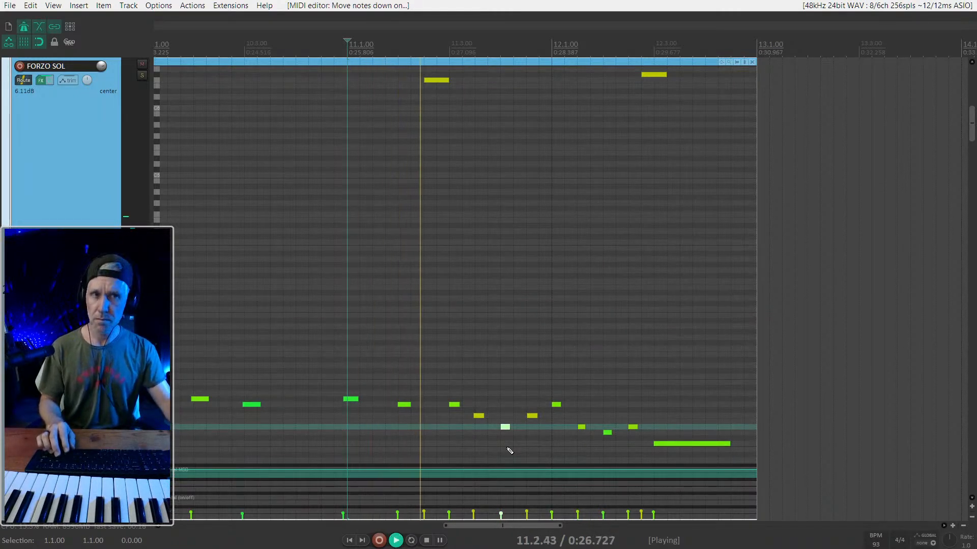
{"action": "key", "text": "space"}
{"action": "left_click_drag", "start_coordinate": [526, 387], "coordinate": [562, 444]}
{"action": "key", "text": "Delete"}
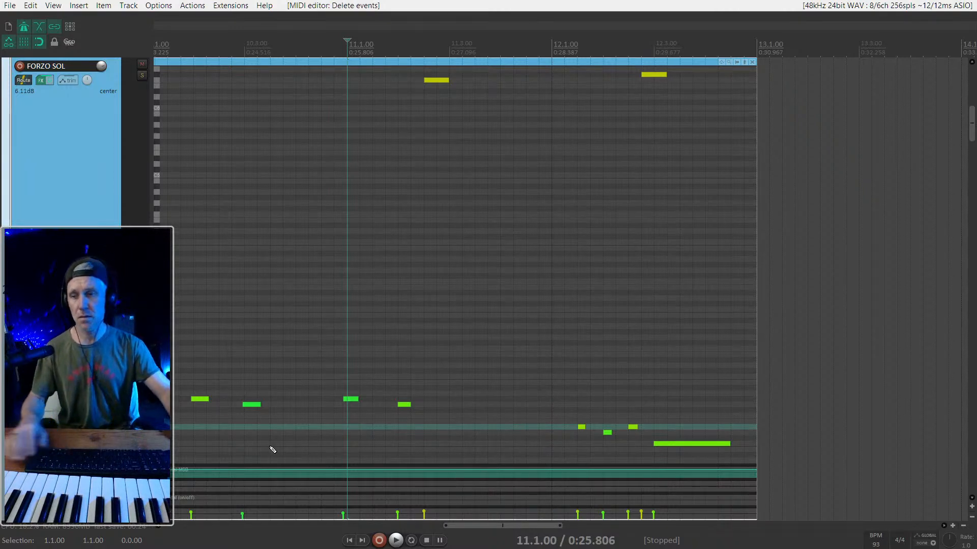
- Arm the FORZO SOL track for recording and raise its volume to +8.81 dB
{"action": "key", "text": "ctrl+alt+r"}
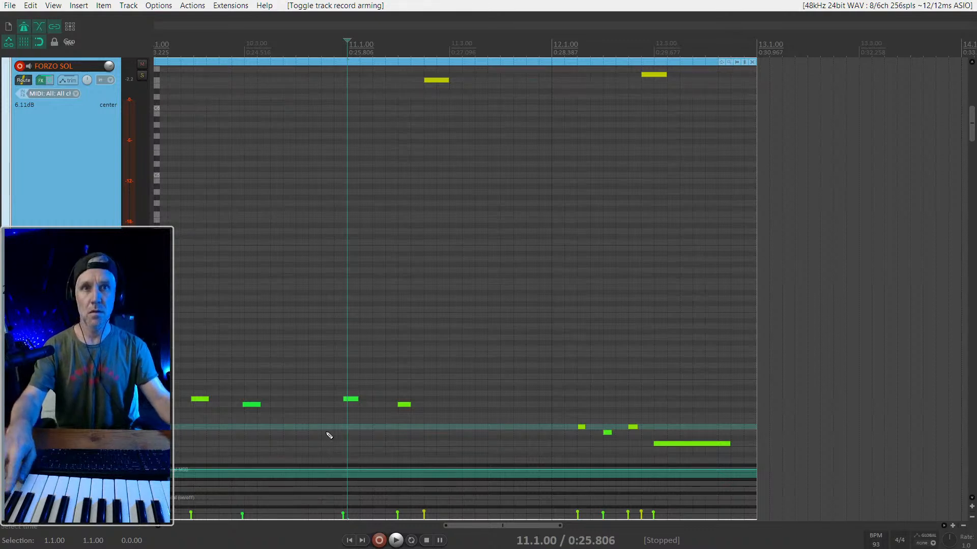
{"action": "left_click_drag", "start_coordinate": [107, 76], "coordinate": [106, 71]}
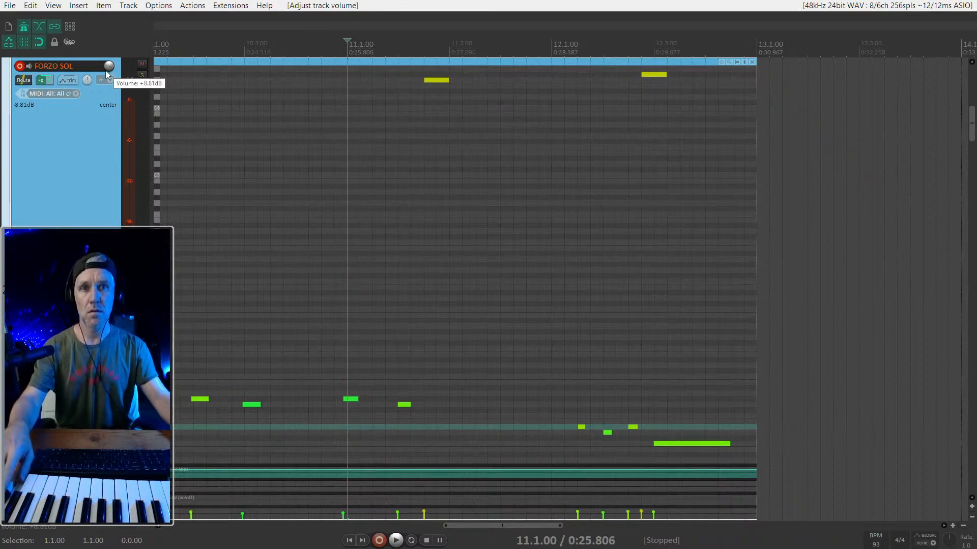
- Undo the FORZO SOL volume change and record arming
{"action": "key", "text": "ctrl+z"}
{"action": "key", "text": "ctrl+z"}
{"action": "key", "text": "ctrl+z"}
{"action": "key", "text": "ctrl+z"}
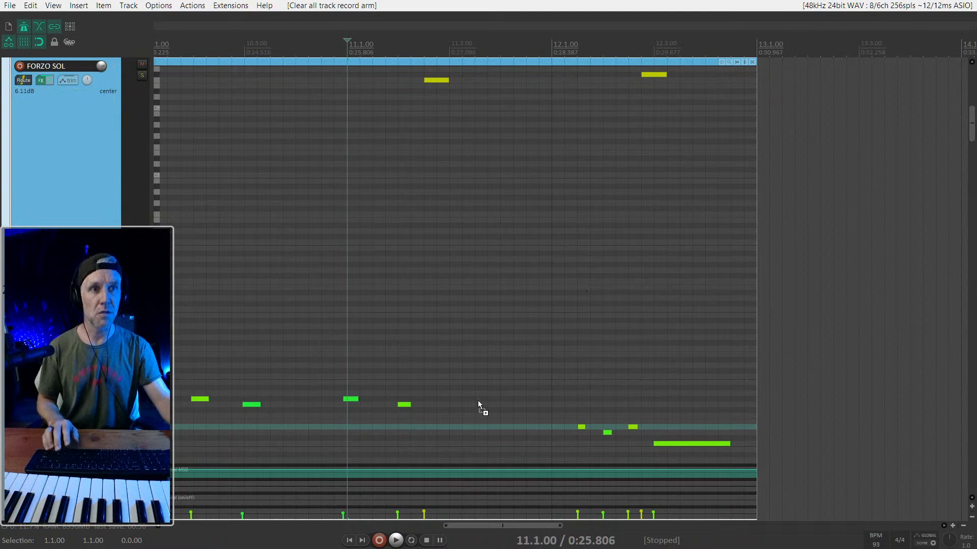
- Add three descending FORZO SOL notes from 11.3 to 11.4, play them, and lower them by three semitones
{"action": "key", "text": "space"}
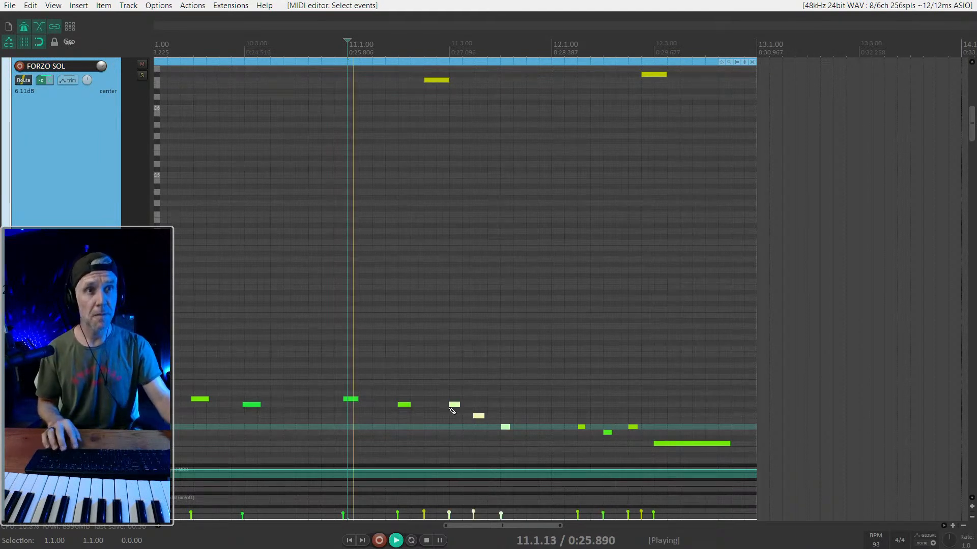
{"action": "scroll", "coordinate": [437, 407], "scroll_direction": "up", "scroll_amount": 2}
{"action": "key", "text": "space"}
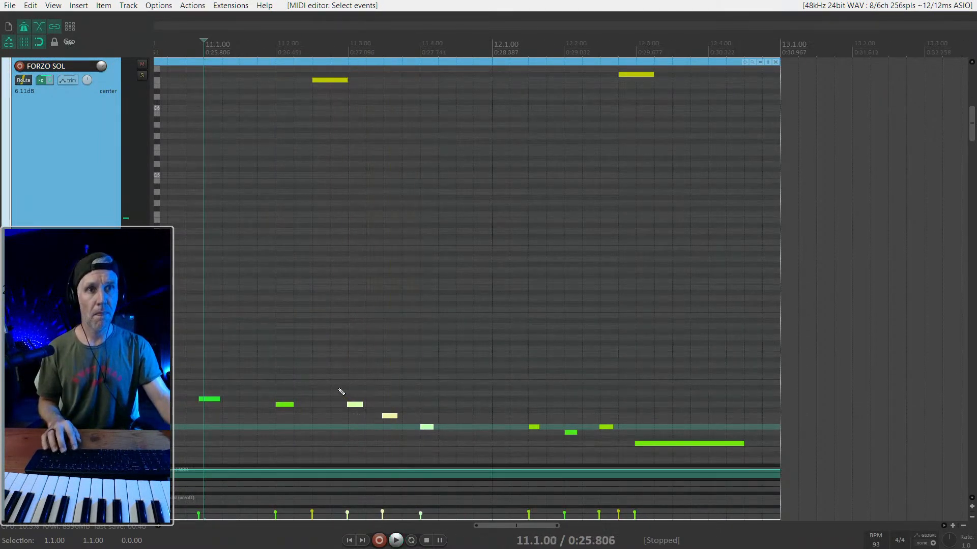
{"action": "scroll", "coordinate": [379, 410], "scroll_direction": "down", "scroll_amount": 2}
{"action": "left_click_drag", "start_coordinate": [354, 382], "coordinate": [472, 427]}
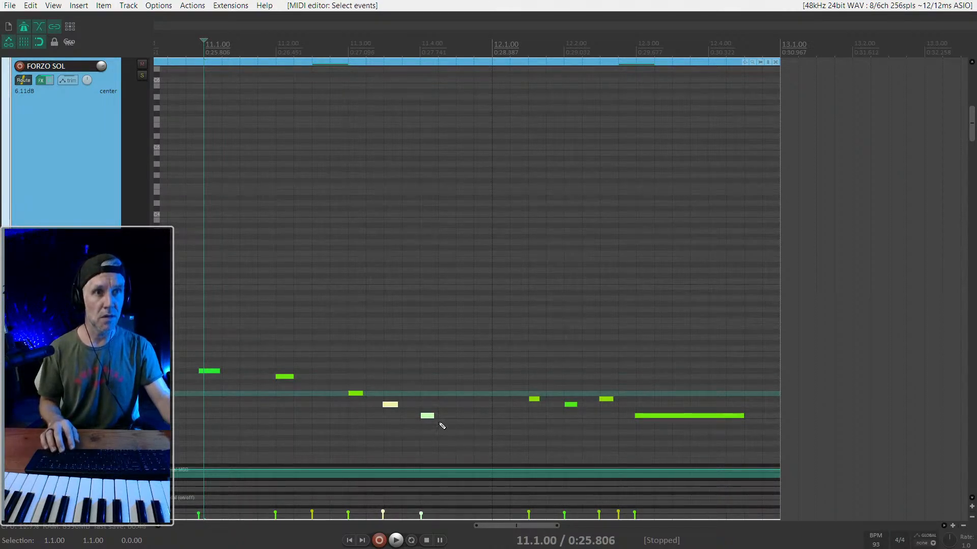
- Lower the FORZO SOL note at 11.2 by two semitones, playing from bar 11 before and after
{"action": "key", "text": "space"}
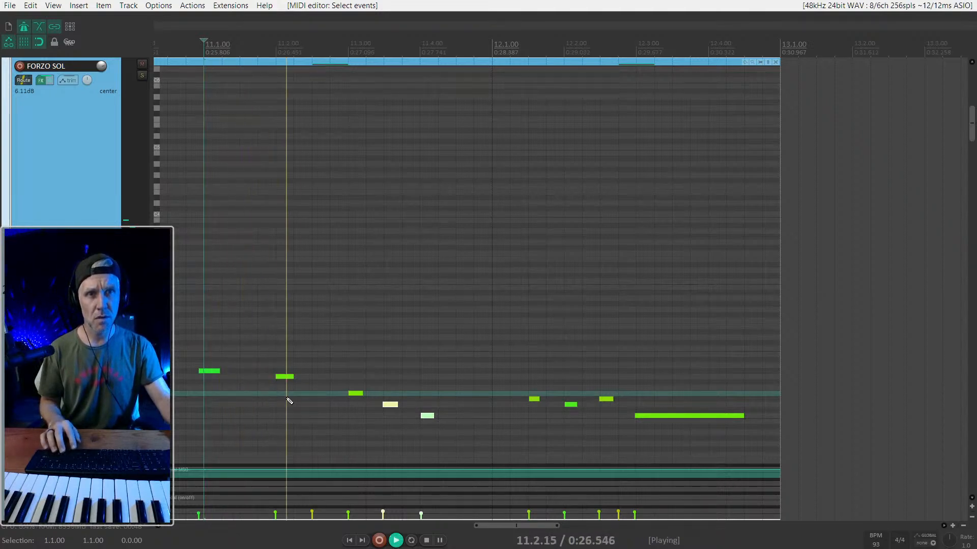
{"action": "key", "text": "space"}
{"action": "key", "text": "space"}
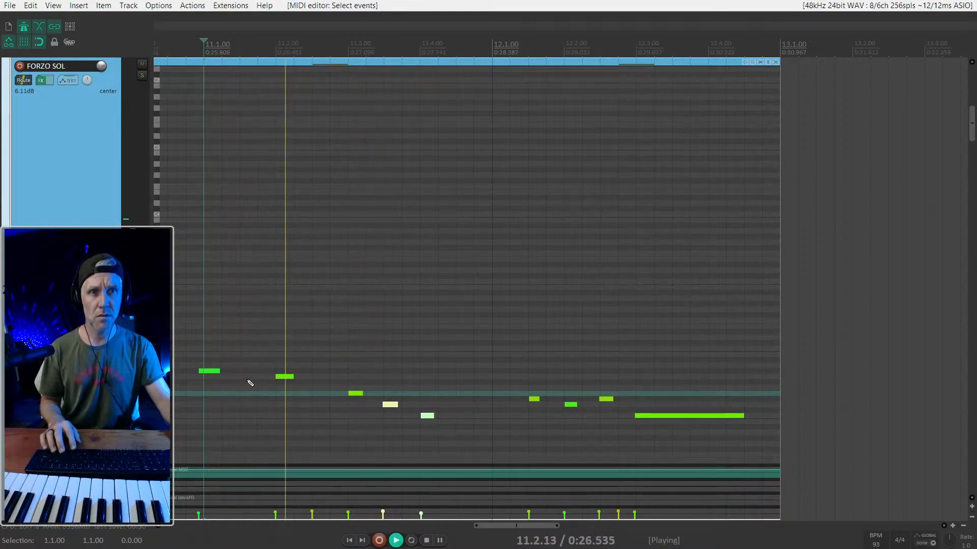
{"action": "key", "text": "space"}
{"action": "key", "text": "space"}
{"action": "key", "text": "space"}
{"action": "left_click_drag", "start_coordinate": [282, 377], "coordinate": [289, 389]}
{"action": "key", "text": "space"}
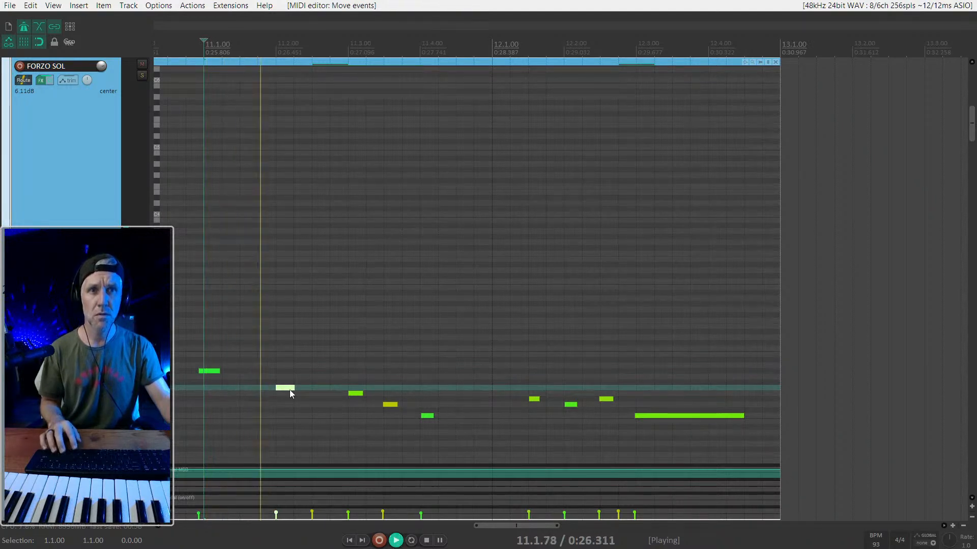
- Lower the FORZO SOL note at 11.2 by five more semitones and play from bar 11
{"action": "key", "text": "space"}
{"action": "key", "text": "space"}
{"action": "key", "text": "space"}
{"action": "left_click_drag", "start_coordinate": [289, 390], "coordinate": [286, 418]}
{"action": "key", "text": "space"}
{"action": "key", "text": "space"}
{"action": "key", "text": "space"}
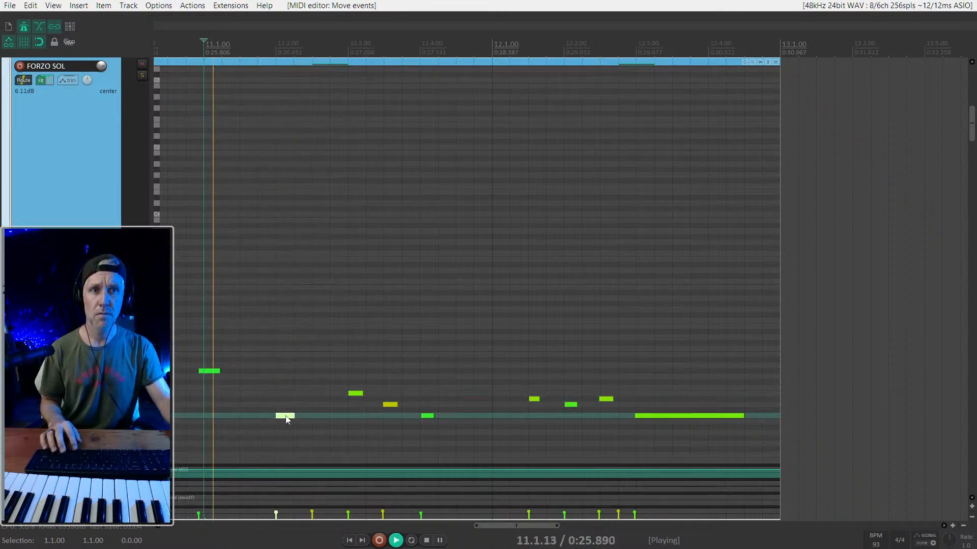
{"action": "key", "text": "space"}
- Raise the three descending FORZO SOL notes from 11.3 to 11.4 by three semitones and play from bar 11
{"action": "key", "text": "space"}
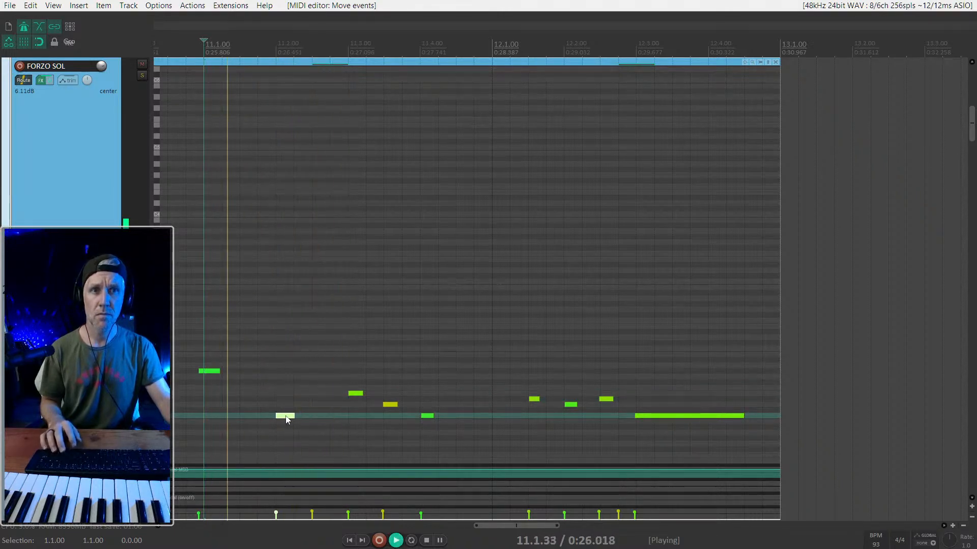
{"action": "key", "text": "space"}
{"action": "left_click_drag", "start_coordinate": [333, 391], "coordinate": [438, 422]}
{"action": "left_click_drag", "start_coordinate": [355, 397], "coordinate": [351, 377]}
{"action": "key", "text": "space"}
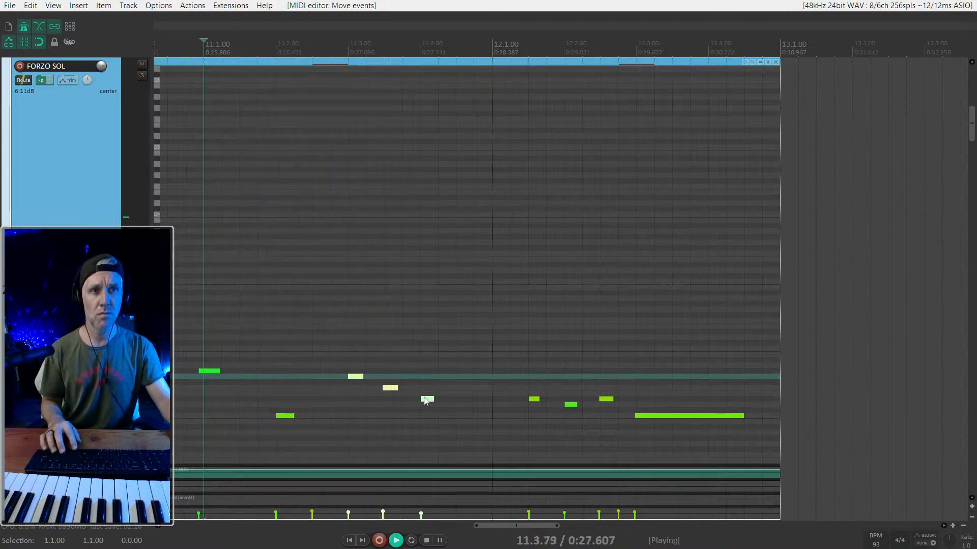
{"action": "left_click", "coordinate": [427, 400]}
{"action": "key", "text": "space"}
- Add FORZO SOL notes at 11.4.50 and 12.1 to continue the line, and play from bar 11
{"action": "left_click_drag", "start_coordinate": [443, 411], "coordinate": [504, 390]}
{"action": "left_click", "coordinate": [513, 400]}
{"action": "key", "text": "space"}
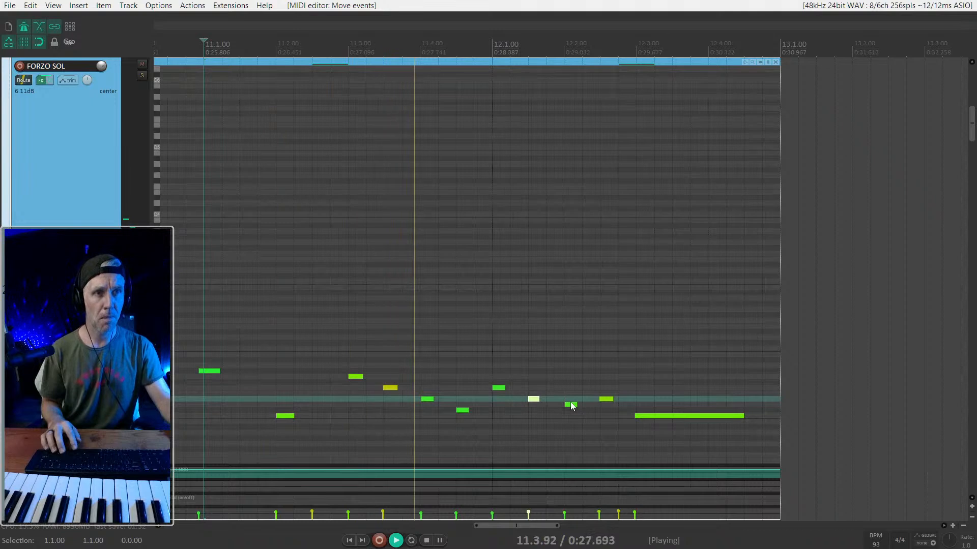
{"action": "key", "text": "space"}
- Play the FORZO SOL line from bar 11, and delete the eight low notes from 11.3 through 12.2.50
{"action": "scroll", "coordinate": [444, 391], "scroll_direction": "down", "scroll_amount": 2}
{"action": "left_click_drag", "start_coordinate": [367, 354], "coordinate": [590, 431]}
{"action": "key", "text": "space"}
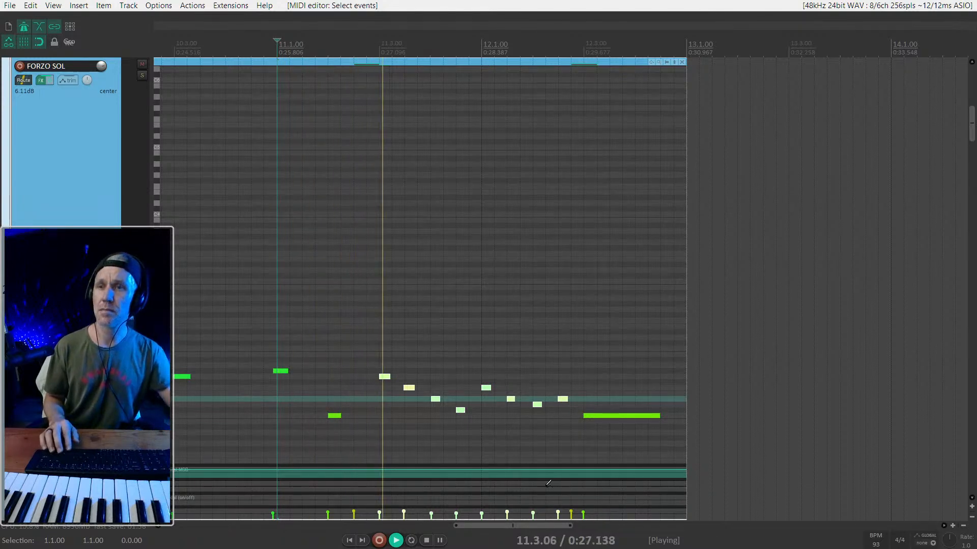
{"action": "key", "text": "space"}
{"action": "left_click_drag", "start_coordinate": [376, 351], "coordinate": [567, 435]}
{"action": "key", "text": "Delete"}
- Copy the two FORZO SOL notes at 11.1 and 11.2 so the copy starts at 11.3, and play from bar 11
{"action": "left_click_drag", "start_coordinate": [372, 435], "coordinate": [401, 375]}
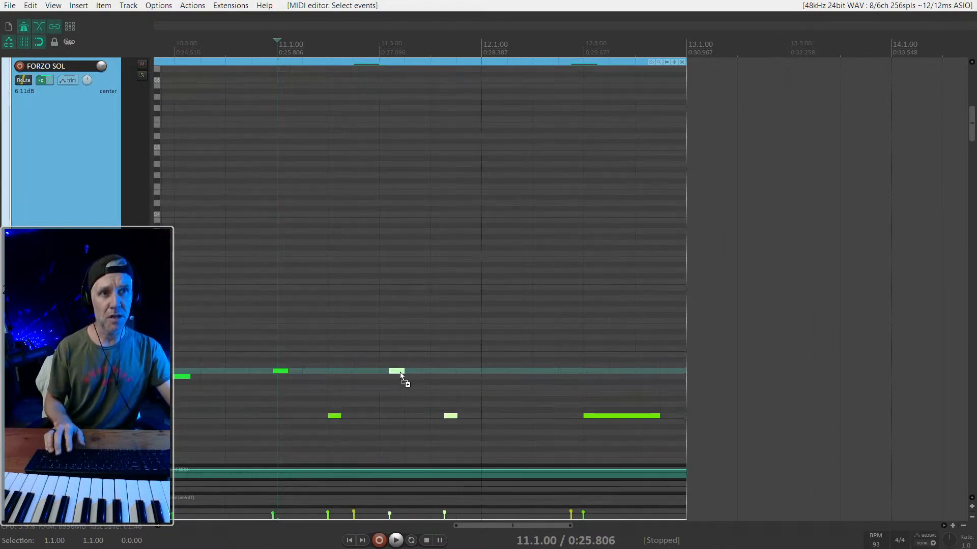
{"action": "key", "text": "space"}
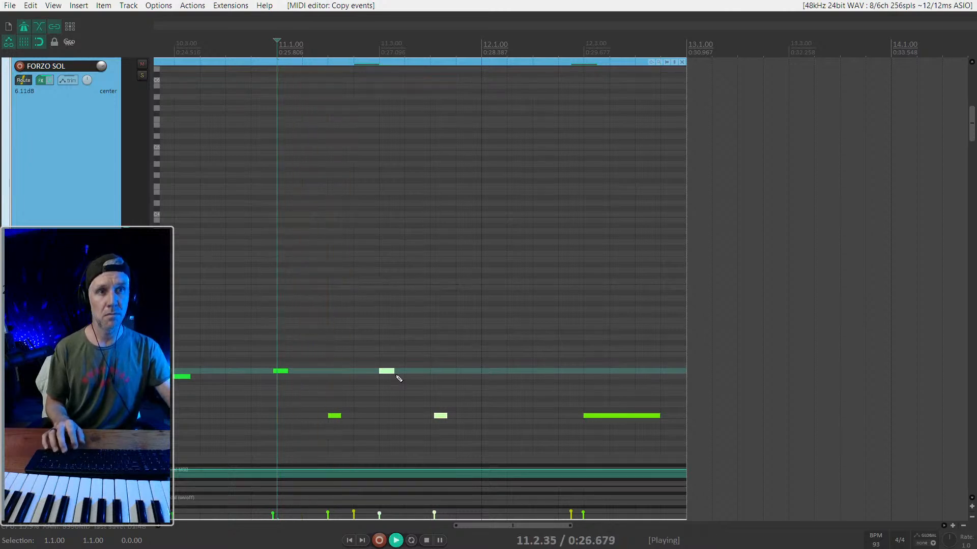
{"action": "key", "text": "space"}
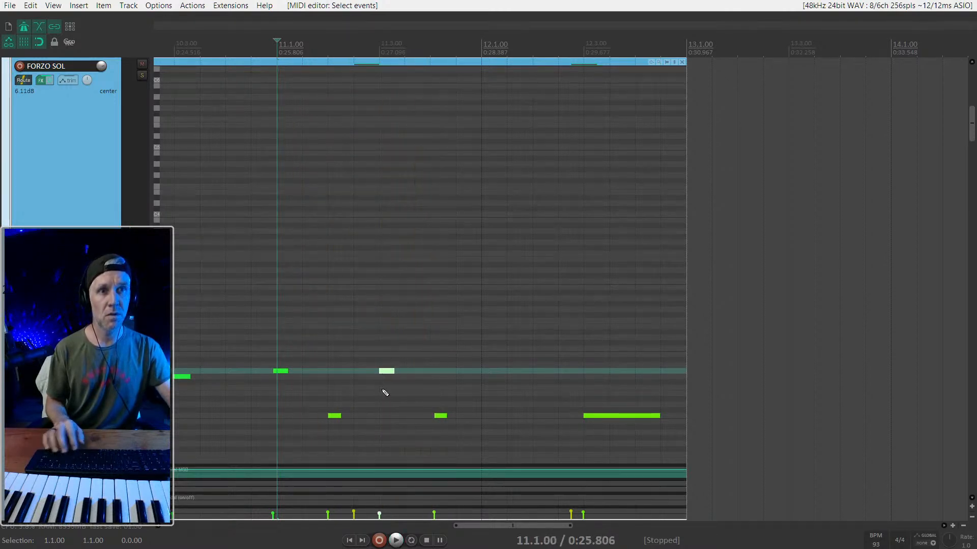
- Lower the copied FORZO SOL note at 11.3 by one semitone and lengthen the copied note near 11.4
{"action": "key", "text": "Down"}
{"action": "key", "text": "space"}
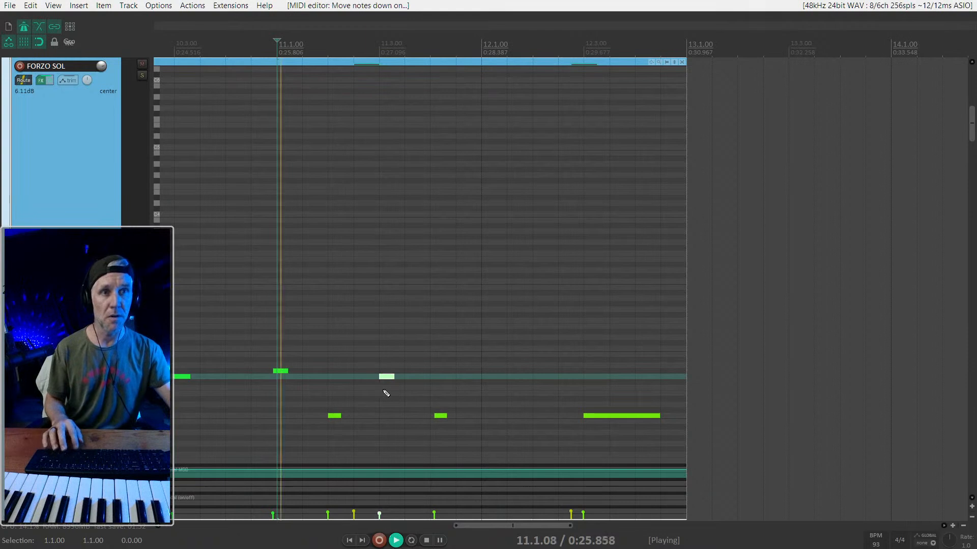
{"action": "key", "text": "space"}
{"action": "key", "text": "space"}
{"action": "scroll", "coordinate": [428, 368], "scroll_direction": "down", "scroll_amount": 3}
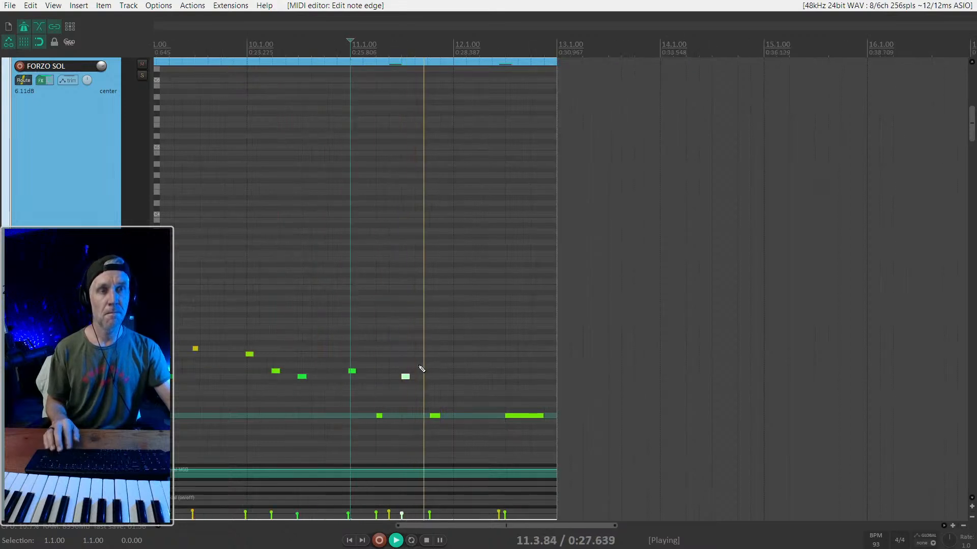
{"action": "key", "text": "space"}
{"action": "scroll", "coordinate": [378, 399], "scroll_direction": "up", "scroll_amount": 2}
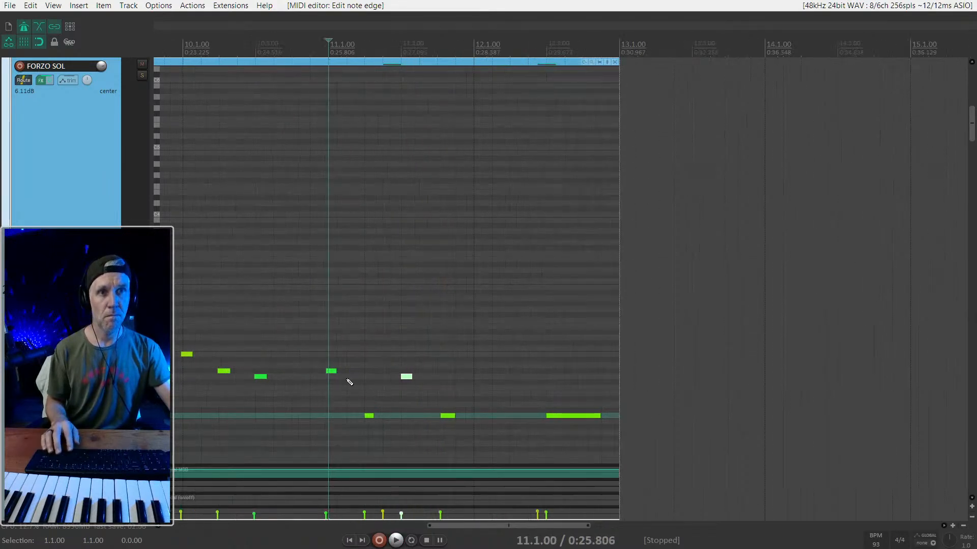
- Open the strings item in the MIDI editor and play it from just before bar 11
{"action": "scroll", "coordinate": [66, 290], "scroll_direction": "up", "scroll_amount": 3}
{"action": "scroll", "coordinate": [87, 290], "scroll_direction": "down", "scroll_amount": 8}
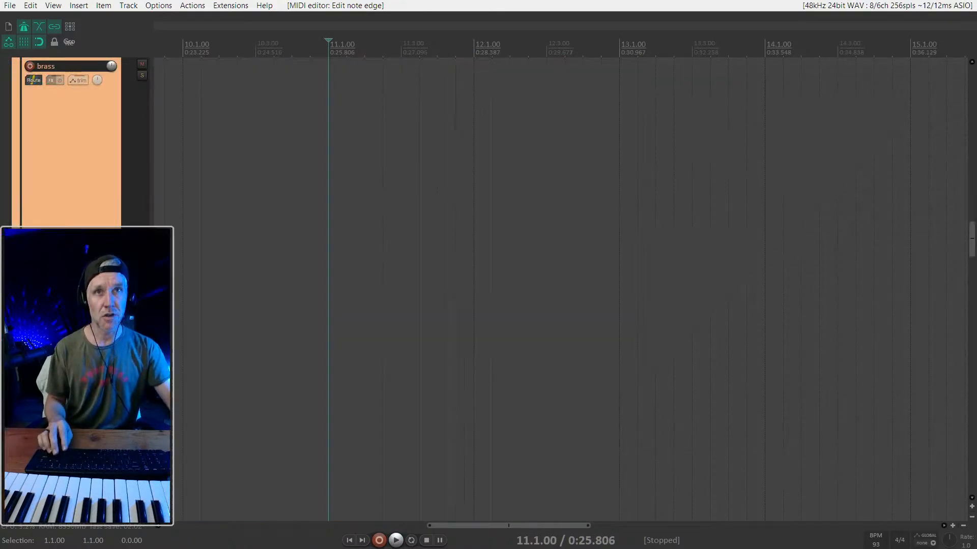
{"action": "double_click", "coordinate": [383, 256]}
{"action": "key", "text": "space"}
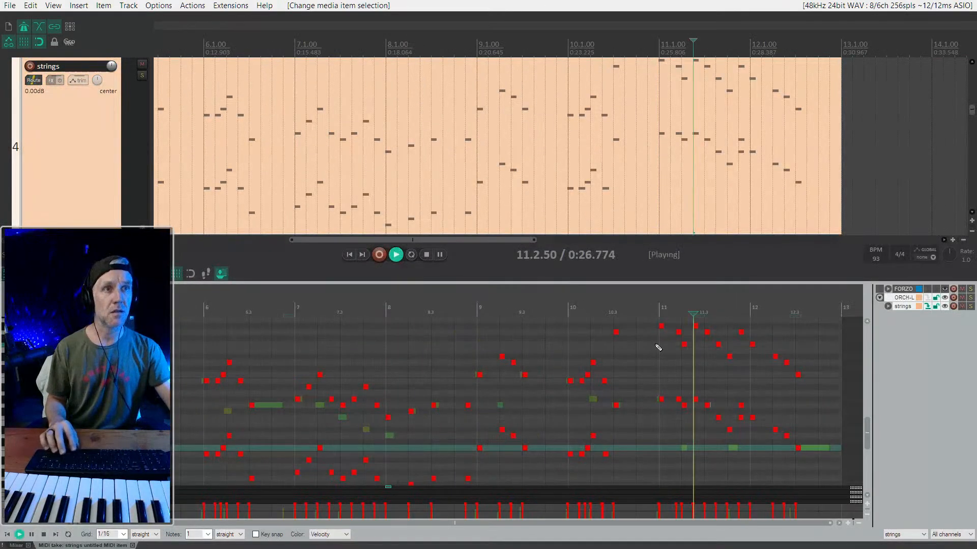
{"action": "scroll", "coordinate": [707, 343], "scroll_direction": "up", "scroll_amount": 4}
{"action": "left_click", "coordinate": [347, 362]}
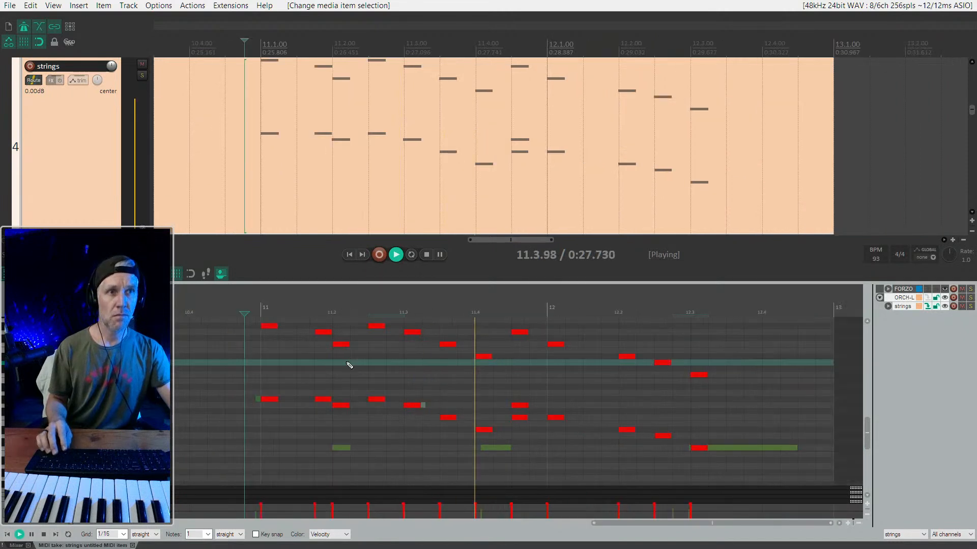
- Delete the upper of the two close lower-octave strings notes at 11.4.50 and play from just before bar 11
{"action": "left_click", "coordinate": [514, 407]}
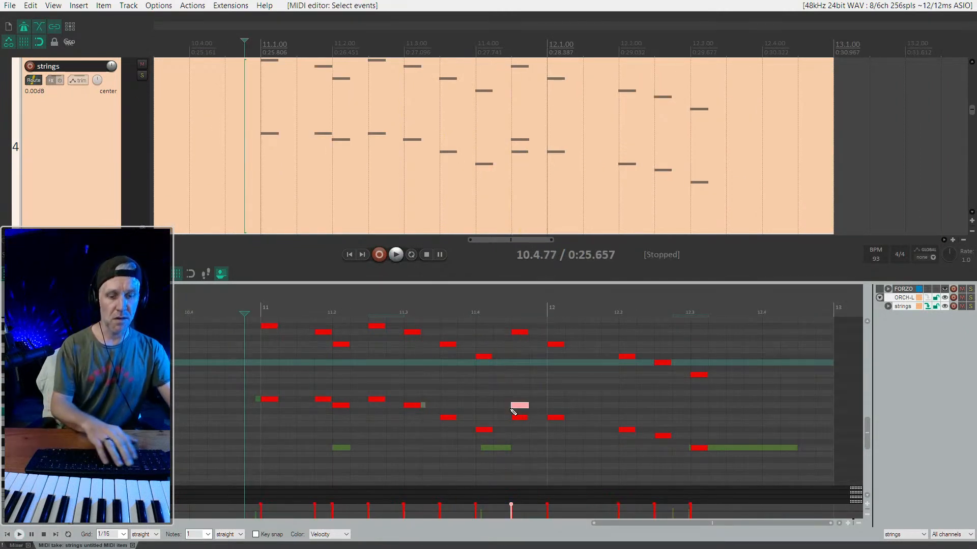
{"action": "key", "text": "Delete"}
{"action": "key", "text": "space"}
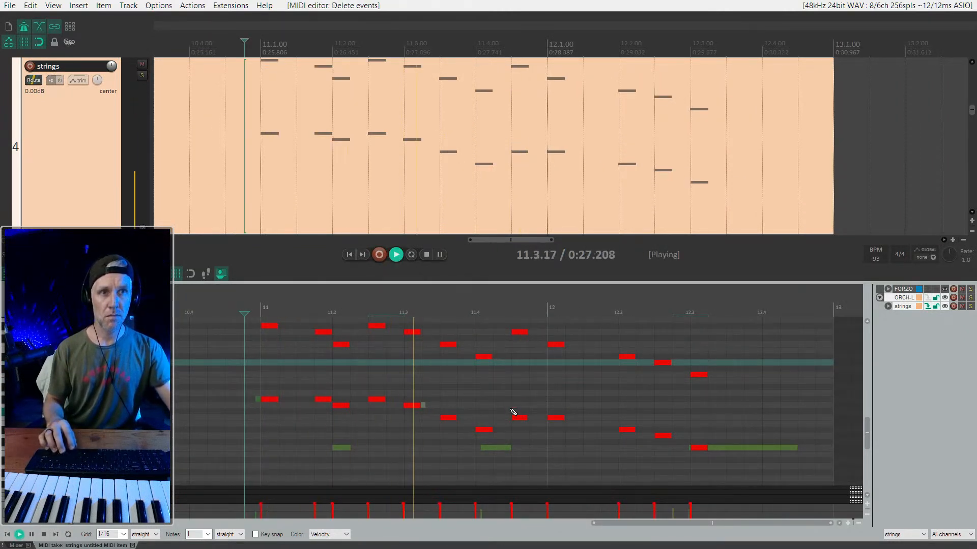
{"action": "key", "text": "space"}
{"action": "key", "text": "space"}
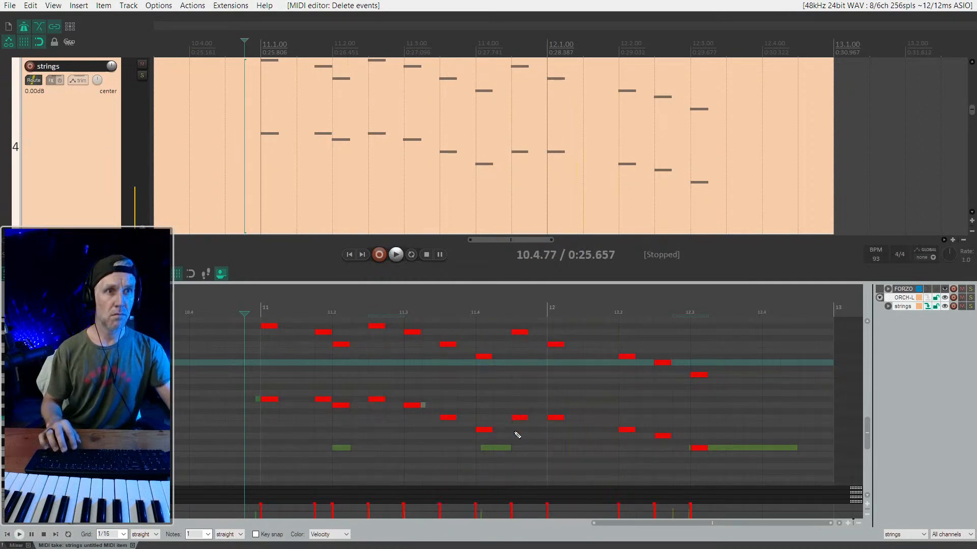
- Select the two strings notes at 12.1, solo the strings track, and play from just before bar 11
{"action": "left_click_drag", "start_coordinate": [573, 330], "coordinate": [544, 443]}
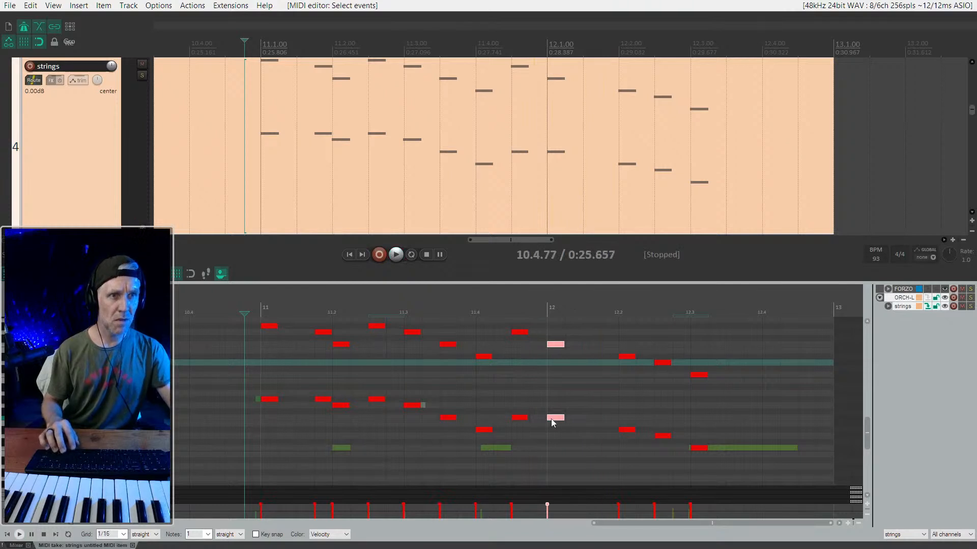
{"action": "key", "text": "space"}
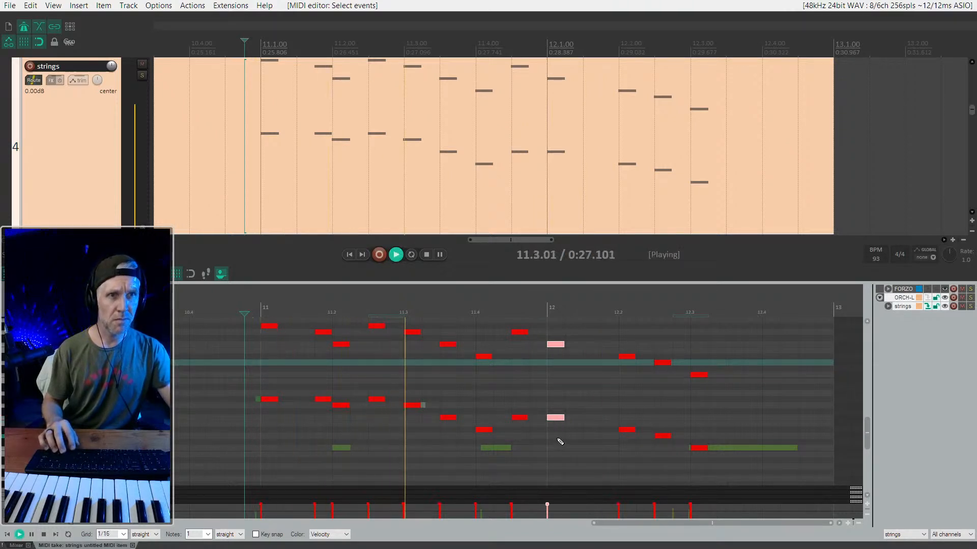
{"action": "key", "text": "space"}
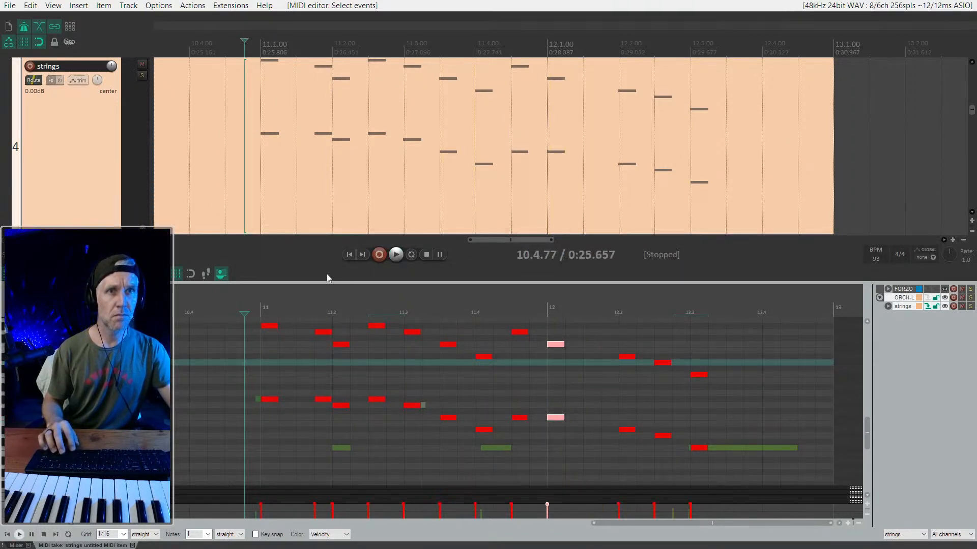
{"action": "key", "text": "F6"}
{"action": "key", "text": "space"}
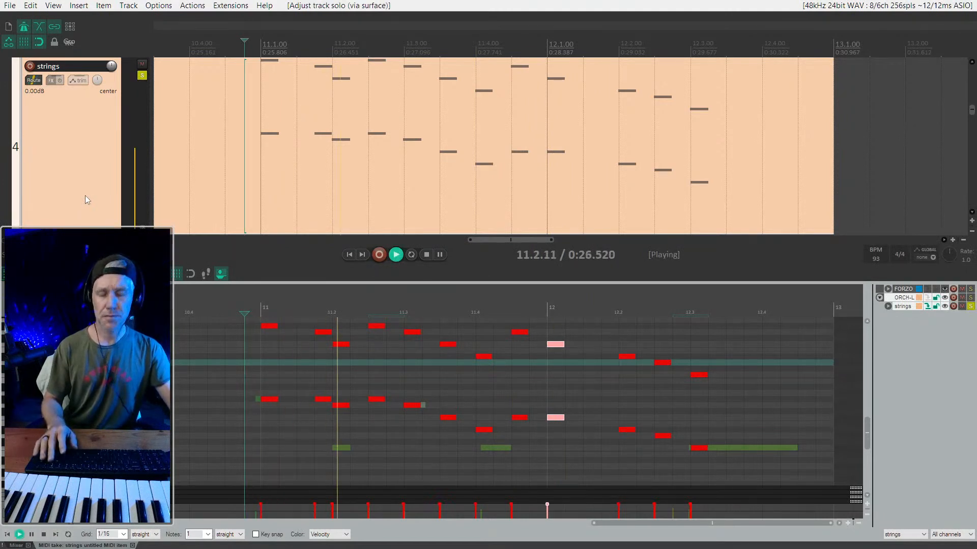
{"action": "key", "text": "space"}
{"action": "key", "text": "space"}
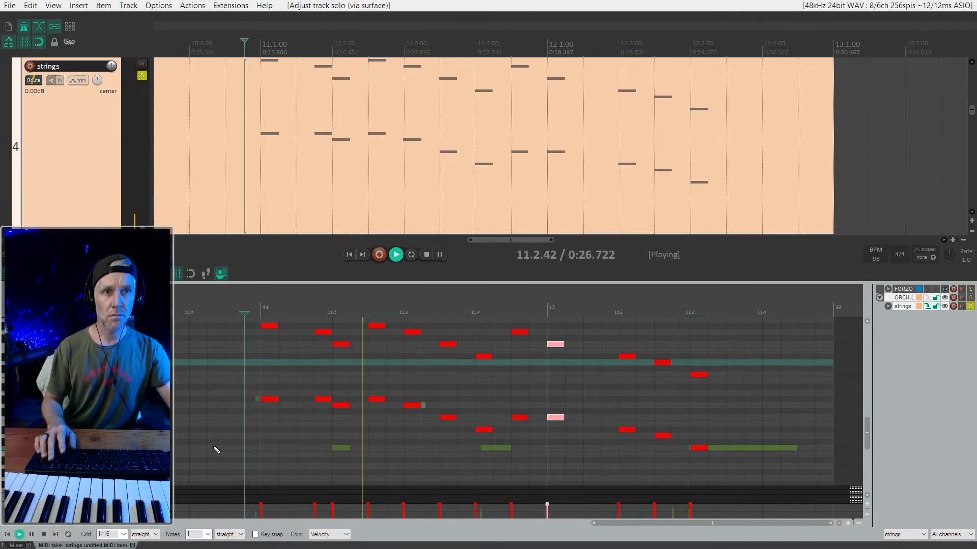
- Lower the lower-octave strings note at 11.2 by one semitone and play from just before bar 11
{"action": "left_click", "coordinate": [342, 405]}
{"action": "left_click_drag", "start_coordinate": [339, 408], "coordinate": [341, 413]}
{"action": "key", "text": "space"}
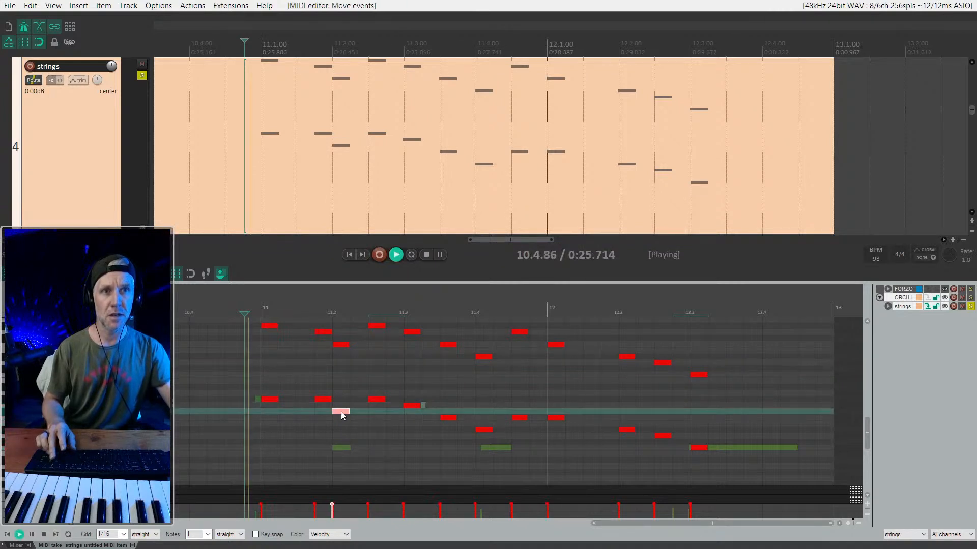
{"action": "key", "text": "space"}
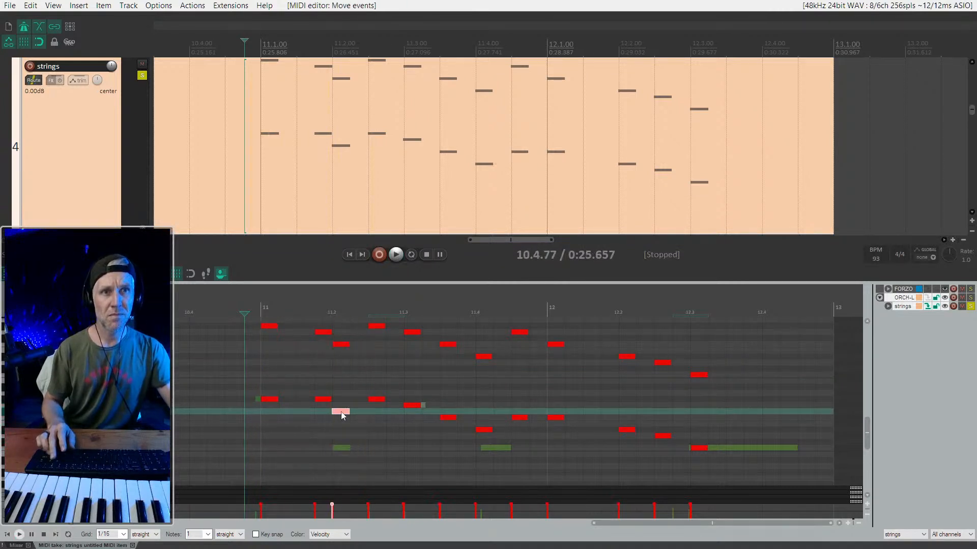
{"action": "scroll", "coordinate": [341, 415], "scroll_direction": "up", "scroll_amount": 2}
{"action": "key", "text": "space"}
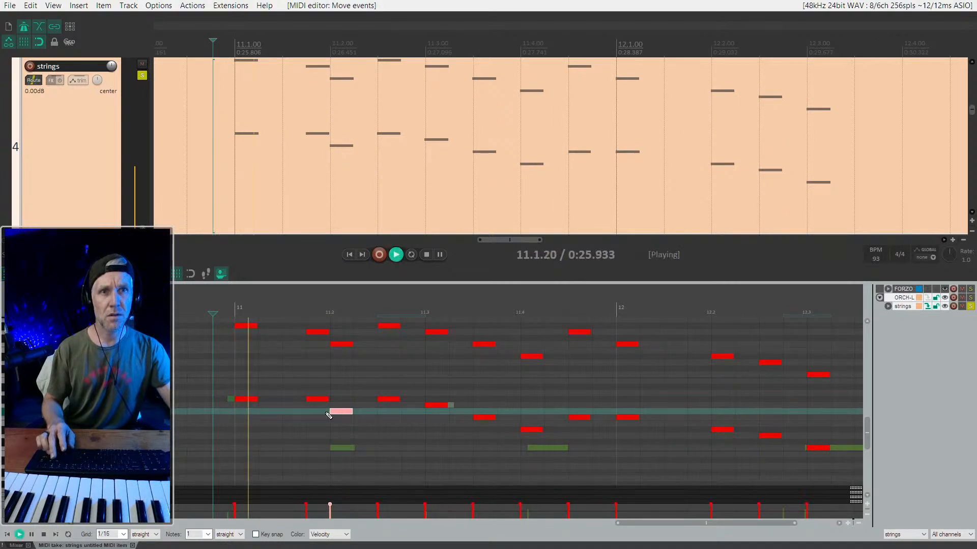
{"action": "key", "text": "space"}
- Try raising the lower-octave strings notes at 11.1 and 11.1.75 by two semitones, play them, and reverse the change
{"action": "left_click_drag", "start_coordinate": [234, 393], "coordinate": [343, 407]}
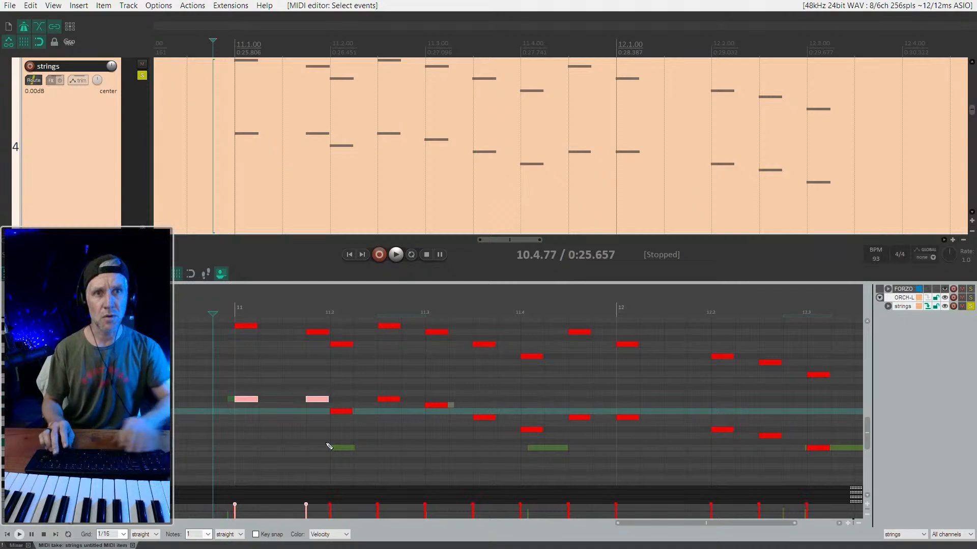
{"action": "key", "text": "Up"}
{"action": "key", "text": "Up"}
{"action": "key", "text": "space"}
{"action": "key", "text": "space"}
{"action": "key", "text": "Down"}
{"action": "key", "text": "Down"}
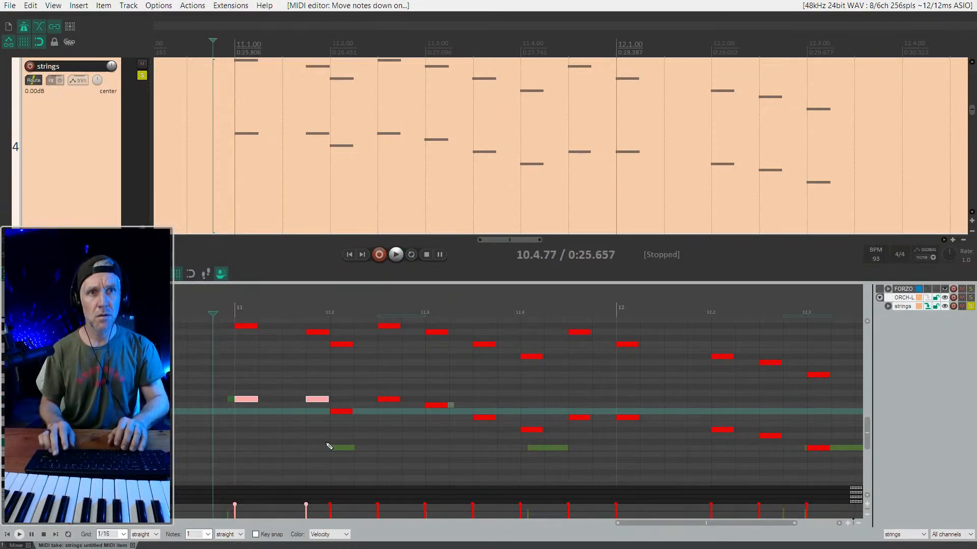
- Lower the lower-octave strings notes at 11.1.75 and 11.2 by one semitone and play from just before bar 11
{"action": "key", "text": "space"}
{"action": "key", "text": "space"}
{"action": "left_click_drag", "start_coordinate": [328, 430], "coordinate": [355, 436]}
{"action": "key", "text": "Down"}
{"action": "key", "text": "space"}
{"action": "scroll", "coordinate": [343, 424], "scroll_direction": "down", "scroll_amount": 2}
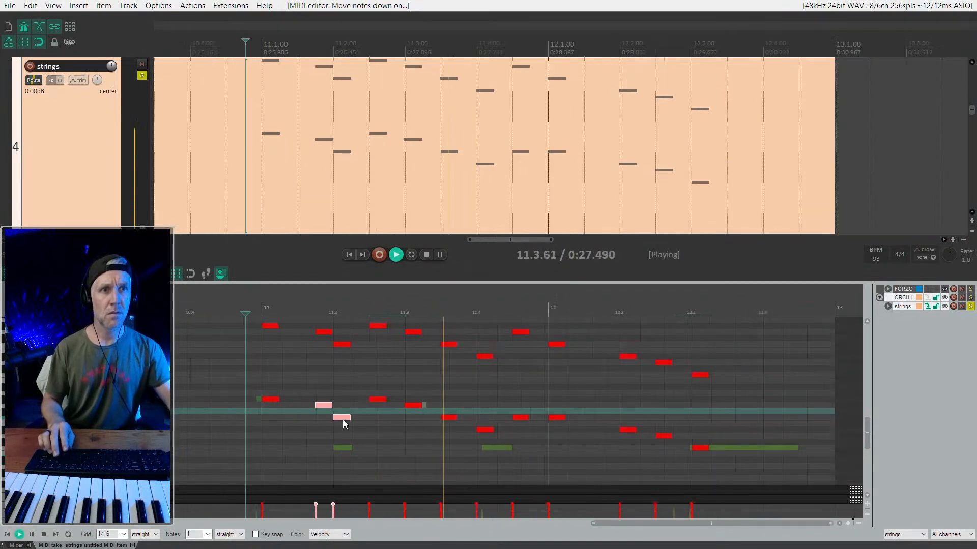
- Play the strings passage in bars 11–12 from 11.4 and again from about 11.3.64
{"action": "key", "text": "space"}
{"action": "scroll", "coordinate": [530, 426], "scroll_direction": "right", "scroll_amount": 2}
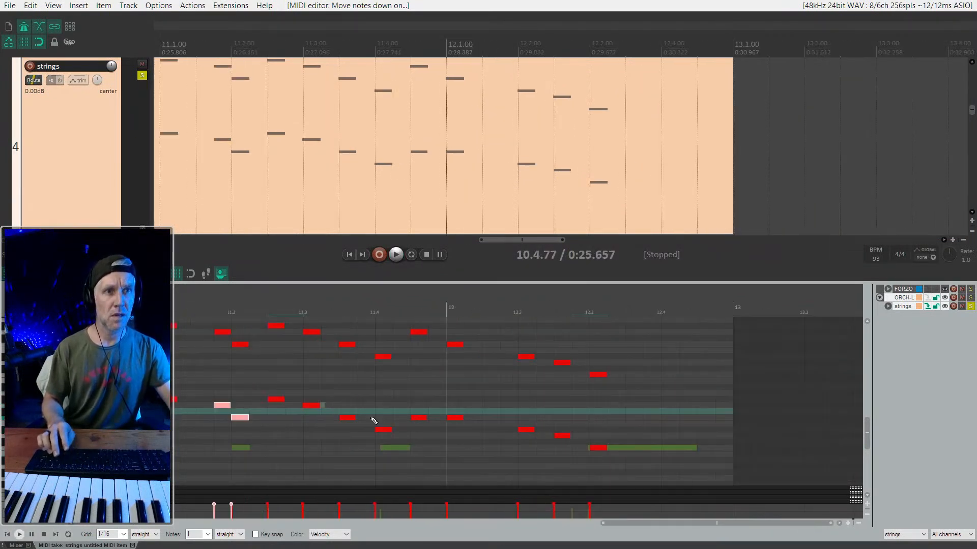
{"action": "scroll", "coordinate": [416, 402], "scroll_direction": "up", "scroll_amount": 2}
{"action": "left_click", "coordinate": [382, 390]}
{"action": "key", "text": "space"}
{"action": "key", "text": "space"}
{"action": "left_click", "coordinate": [303, 400]}
- Raise the lower-octave strings note at 11.4.50 by two semitones and play from about 11.3.64
{"action": "key", "text": "space"}
{"action": "key", "text": "space"}
{"action": "left_click", "coordinate": [425, 418]}
{"action": "key", "text": "Up"}
{"action": "key", "text": "space"}
{"action": "key", "text": "space"}
{"action": "key", "text": "Up"}
{"action": "key", "text": "space"}
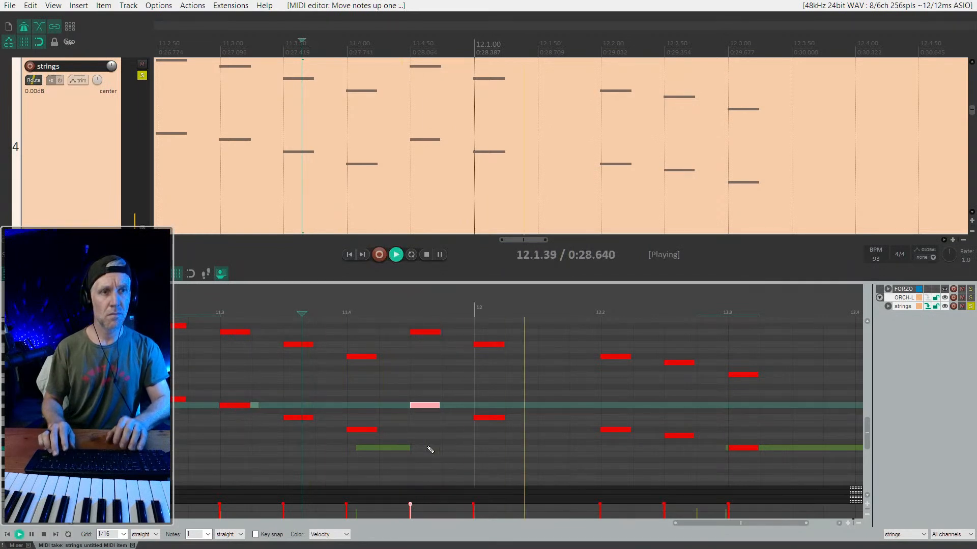
{"action": "scroll", "coordinate": [448, 437], "scroll_direction": "down", "scroll_amount": 2}
{"action": "key", "text": "space"}
{"action": "key", "text": "space"}
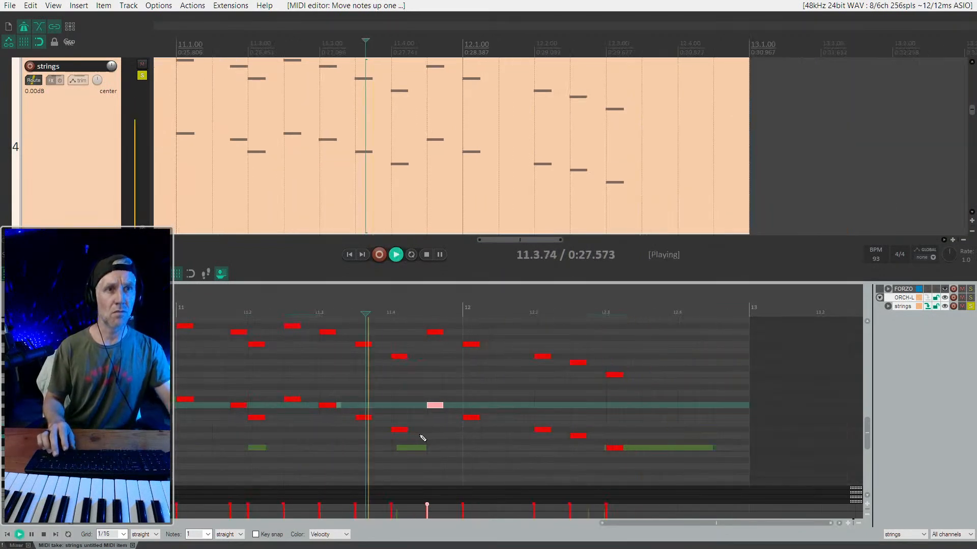
- Try copying the two strings notes at 12.1 to 12.1.50 one semitone lower, play them, and delete the copies
{"action": "left_click_drag", "start_coordinate": [490, 334], "coordinate": [469, 442]}
{"action": "left_click_drag", "start_coordinate": [474, 346], "coordinate": [512, 353]}
{"action": "key", "text": "space"}
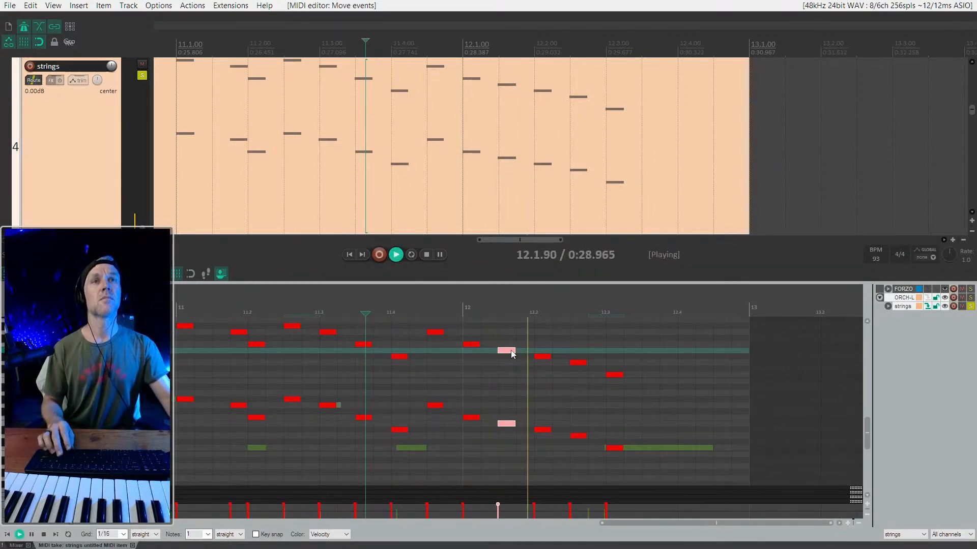
{"action": "key", "text": "space"}
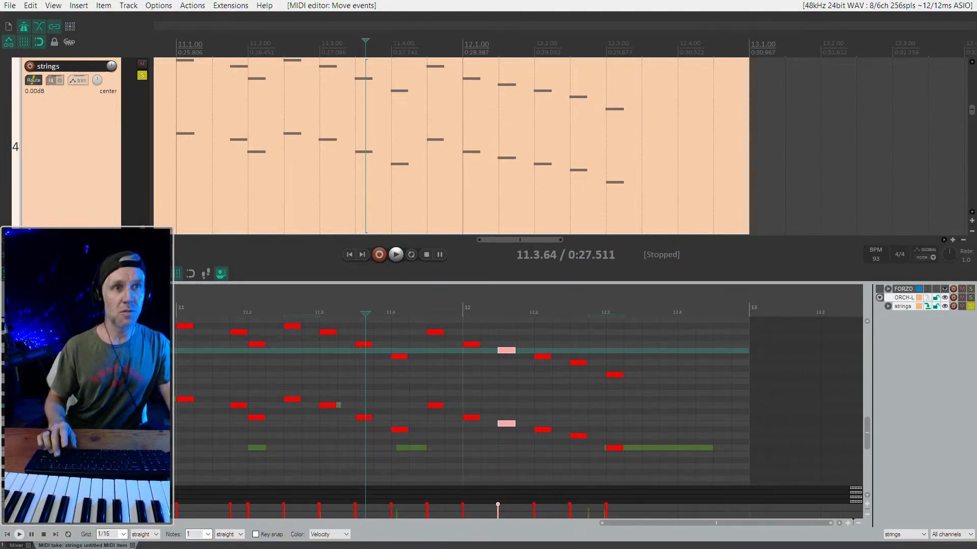
{"action": "left_click_drag", "start_coordinate": [522, 328], "coordinate": [498, 450]}
{"action": "key", "text": "Delete"}
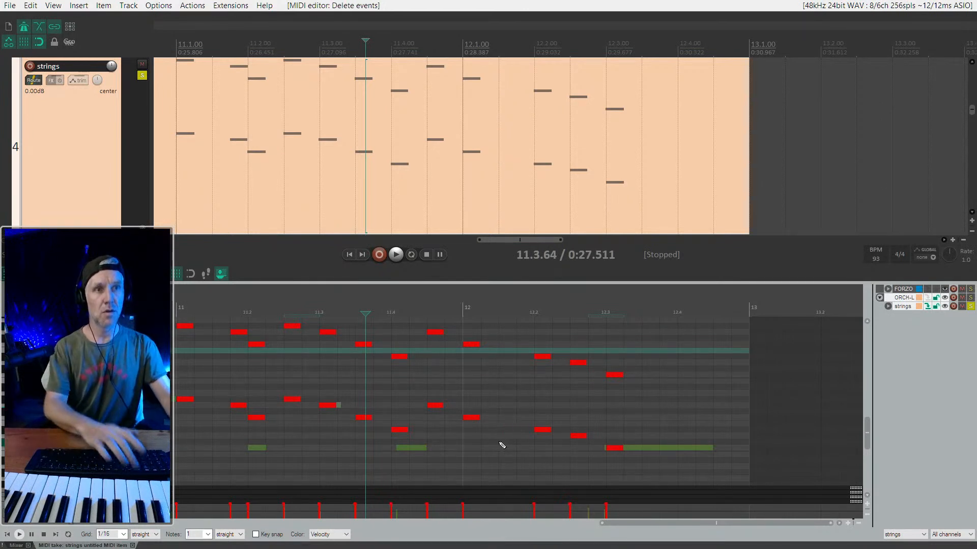
{"action": "key", "text": "space"}
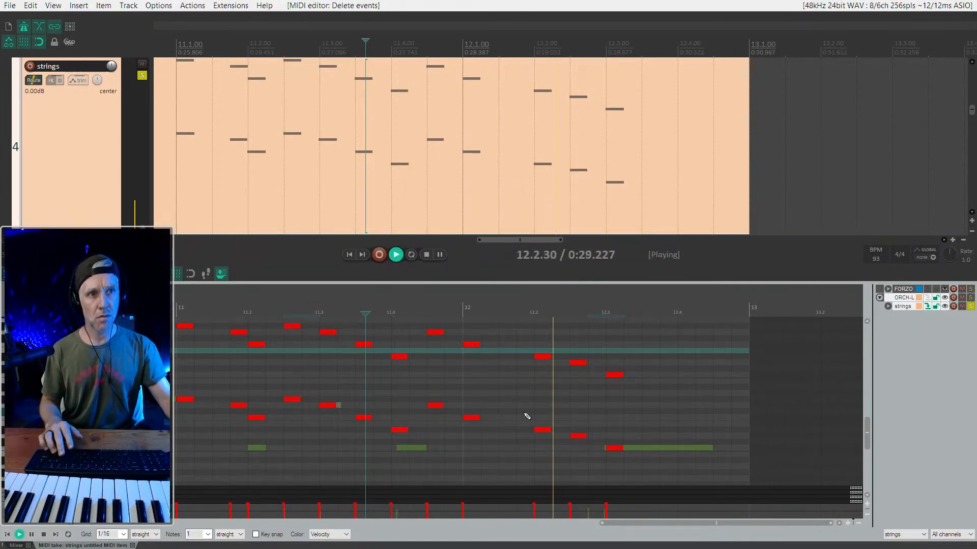
{"action": "key", "text": "space"}
- Copy the two strings notes at 12.1 to 12.1.50 at the same pitches and play from 11.3.64
{"action": "left_click_drag", "start_coordinate": [479, 336], "coordinate": [455, 454]}
{"action": "left_click_drag", "start_coordinate": [474, 422], "coordinate": [509, 422]}
{"action": "key", "text": "space"}
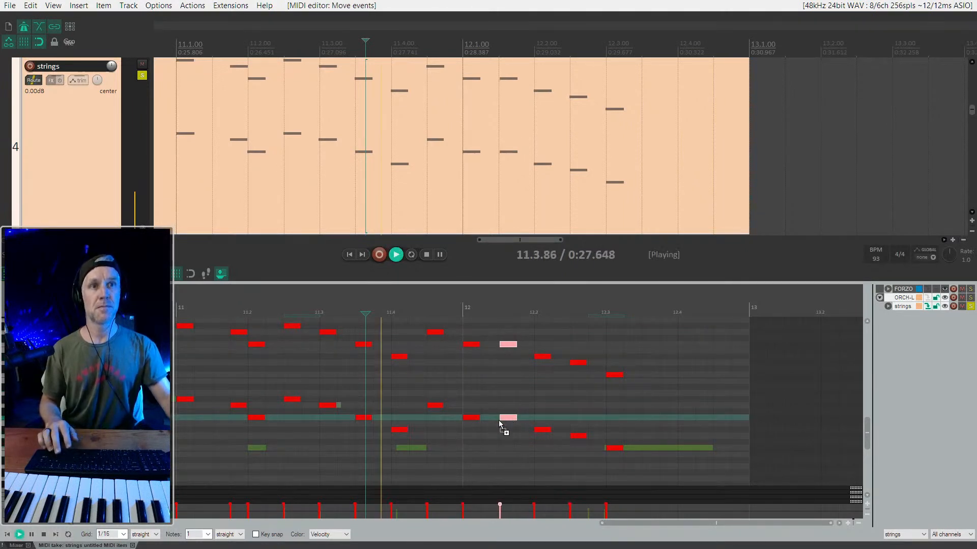
{"action": "key", "text": "space"}
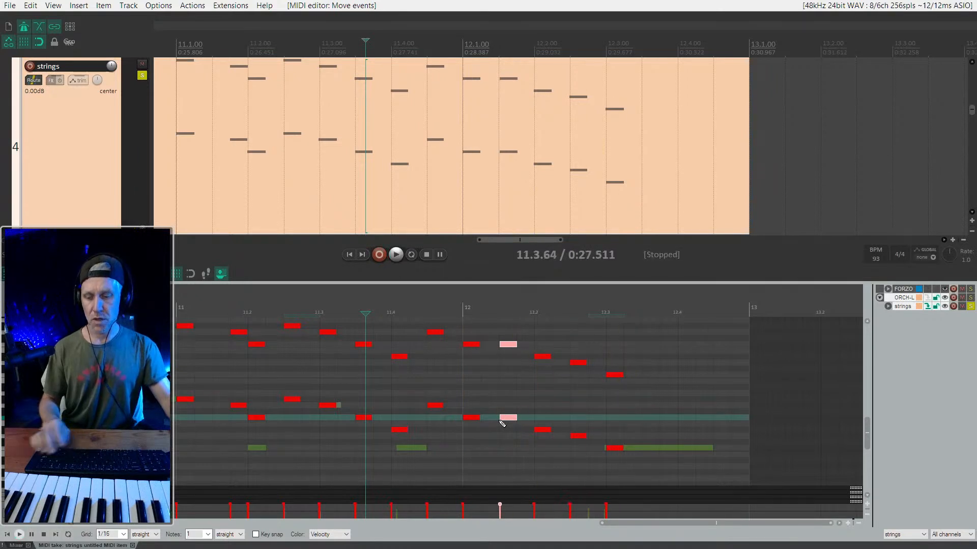
- Hide the docked MIDI editor, return to the FORZO SOL track's inline notes, and play from 11.3.64
{"action": "scroll", "coordinate": [55, 184], "scroll_direction": "down", "scroll_amount": 6}
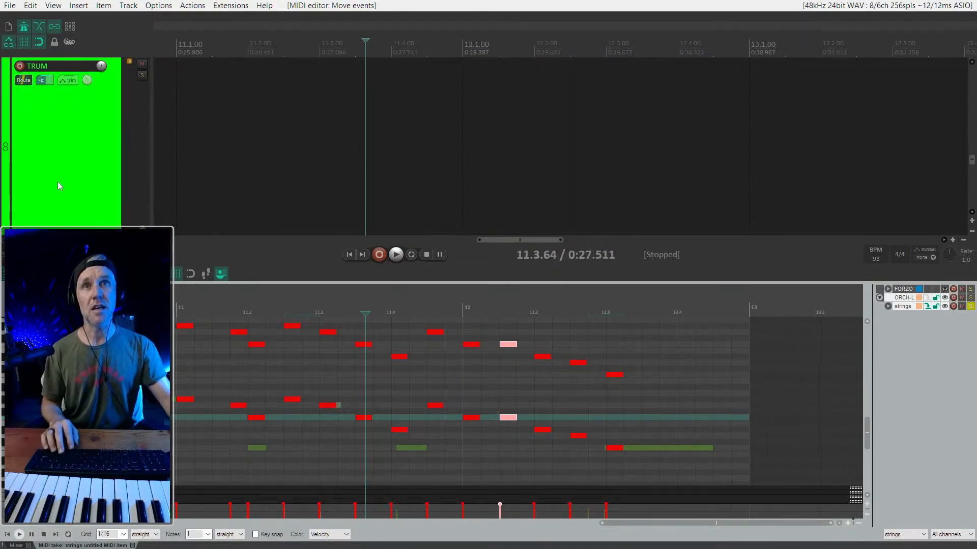
{"action": "scroll", "coordinate": [61, 185], "scroll_direction": "down", "scroll_amount": 5}
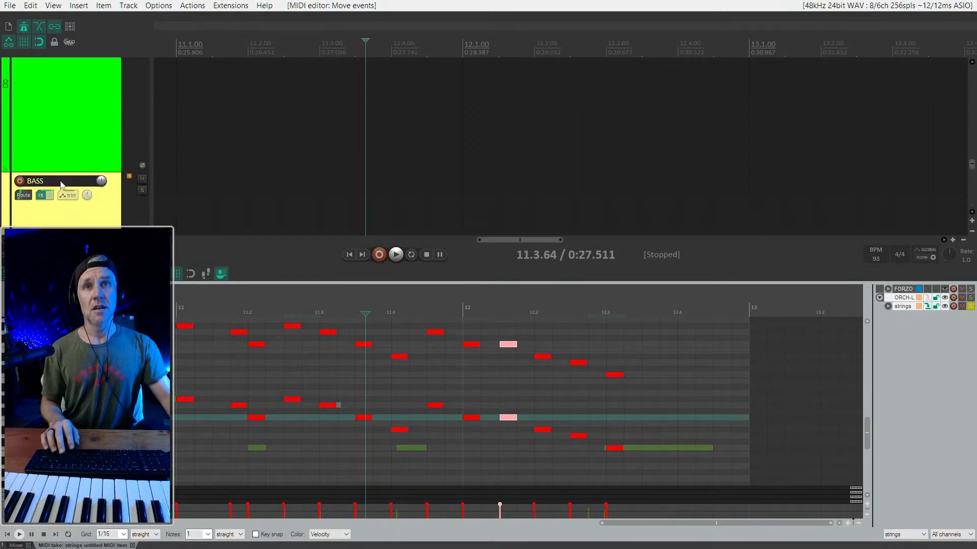
{"action": "scroll", "coordinate": [61, 181], "scroll_direction": "up", "scroll_amount": 1}
{"action": "left_click", "coordinate": [61, 182]}
{"action": "key", "text": "alt+shift+d"}
{"action": "key", "text": "space"}
{"action": "scroll", "coordinate": [435, 359], "scroll_direction": "down", "scroll_amount": 2}
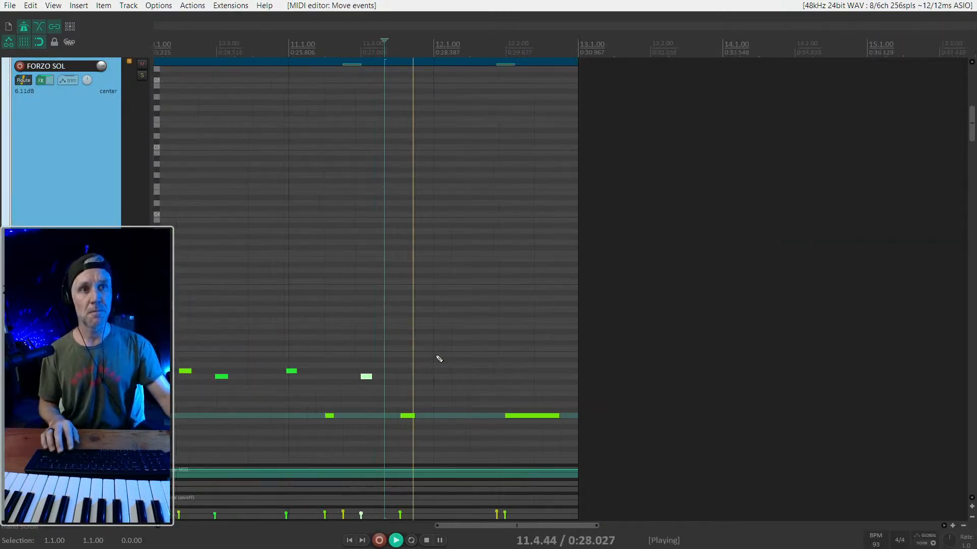
{"action": "key", "text": "space"}
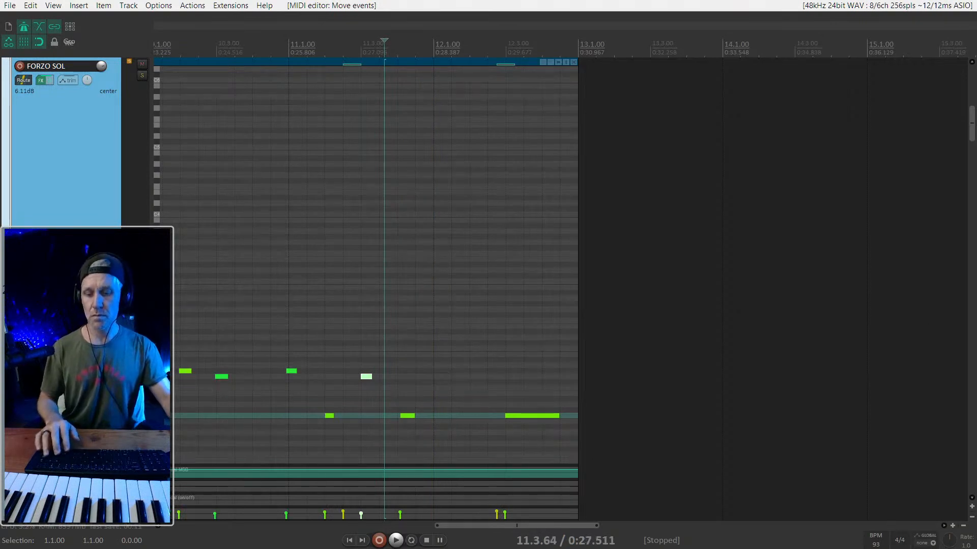
- Arm the FORZO SOL track for recording, open its Kontakt instrument, and solo the track
{"action": "key", "text": "F7"}
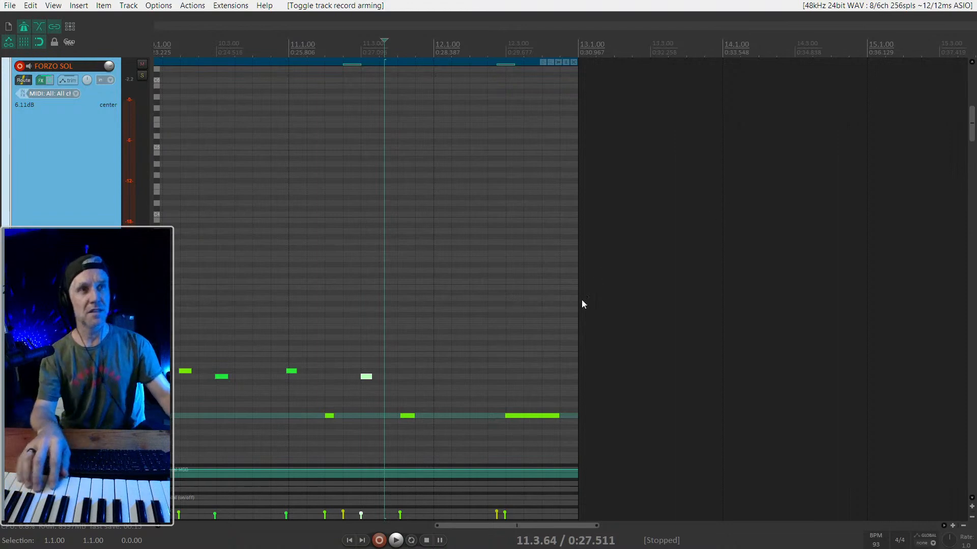
{"action": "key", "text": "f"}
{"action": "left_click", "coordinate": [85, 222]}
{"action": "key", "text": "F6"}
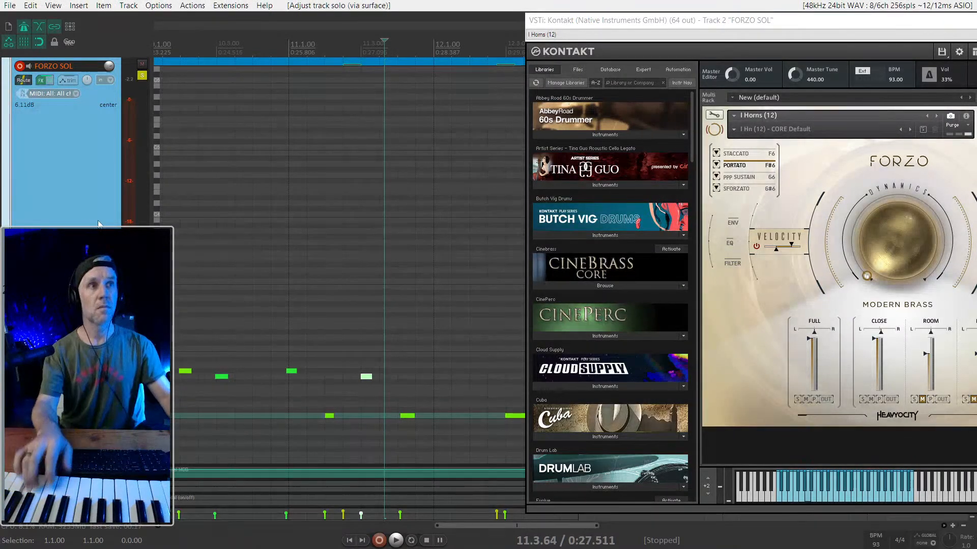
- Collapse Kontakt's library browser and move the instrument window clear of the horn notes
{"action": "left_click_drag", "start_coordinate": [885, 24], "coordinate": [777, 21]}
{"action": "left_click", "coordinate": [867, 50]}
{"action": "left_click", "coordinate": [871, 71]}
{"action": "left_click_drag", "start_coordinate": [605, 257], "coordinate": [616, 53]}
{"action": "left_click_drag", "start_coordinate": [655, 19], "coordinate": [859, 19]}
- Play the soloed horn notes from 10.4 into bar 12
{"action": "scroll", "coordinate": [364, 435], "scroll_direction": "down", "scroll_amount": 2}
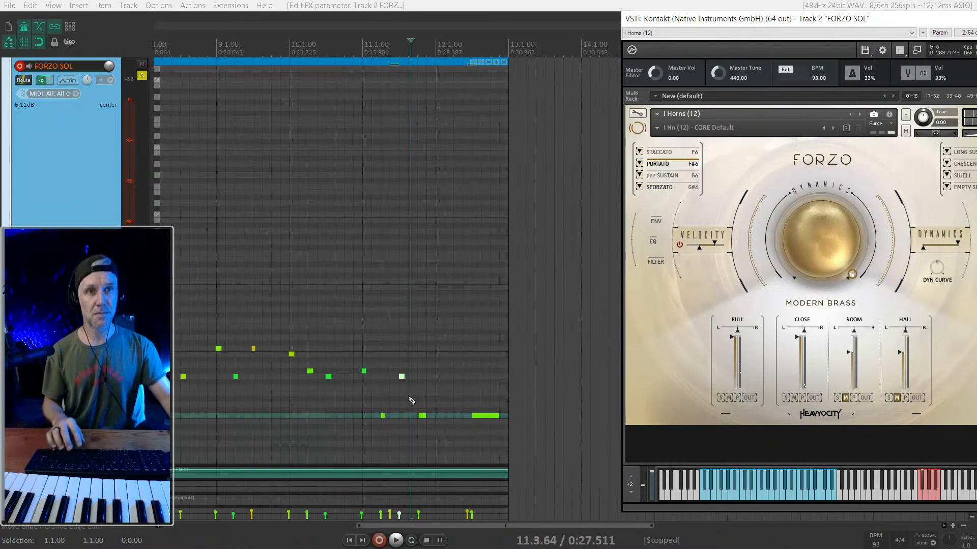
{"action": "scroll", "coordinate": [346, 356], "scroll_direction": "down", "scroll_amount": 2}
{"action": "key", "text": "space"}
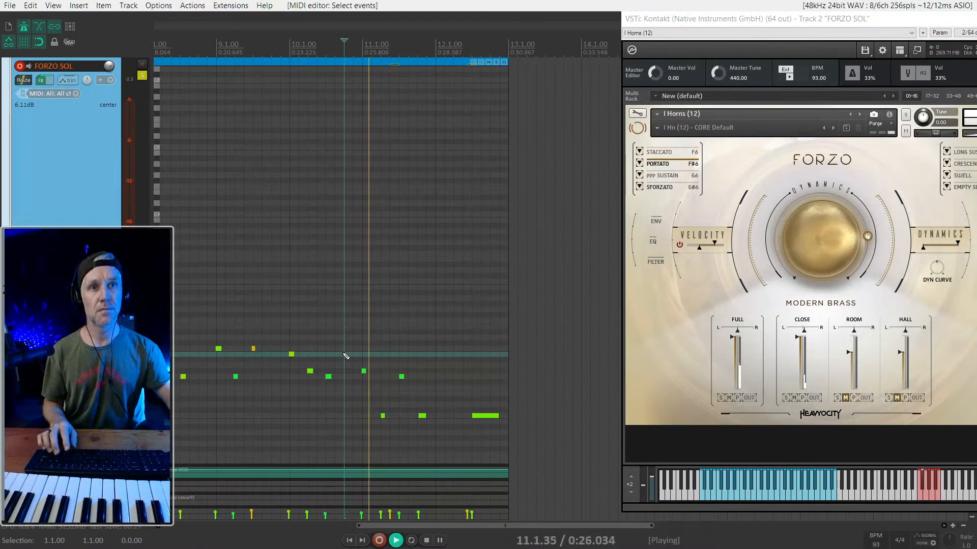
{"action": "scroll", "coordinate": [364, 370], "scroll_direction": "up", "scroll_amount": 1}
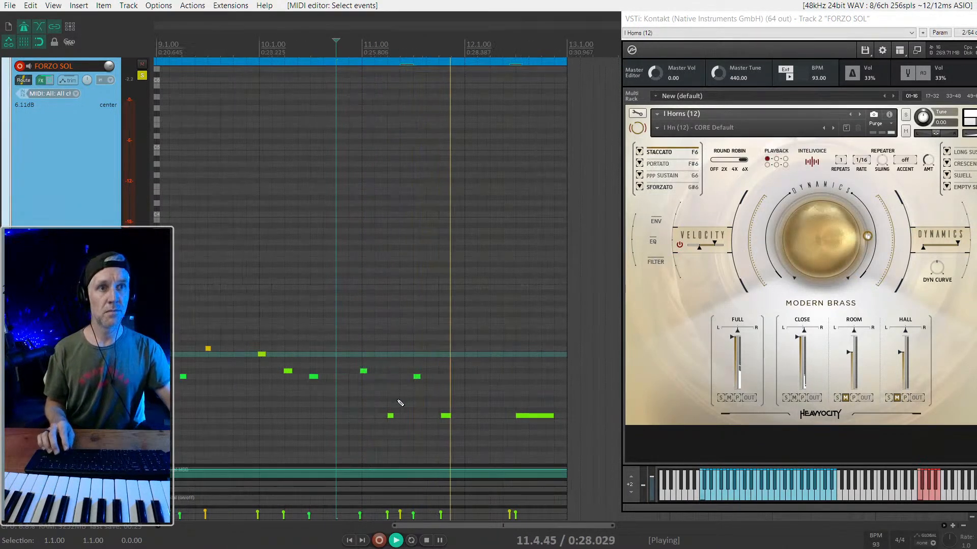
{"action": "key", "text": "space"}
{"action": "key", "text": "space"}
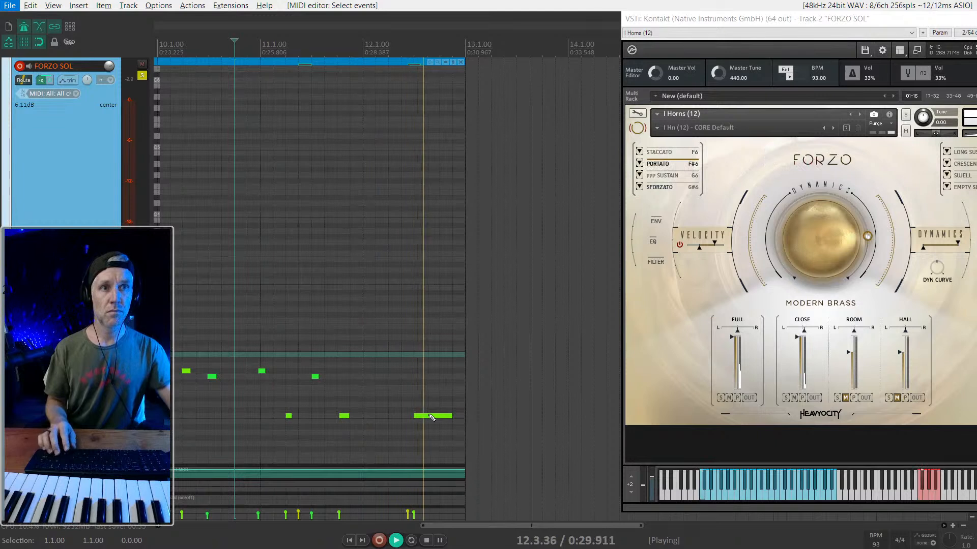
{"action": "key", "text": "space"}
- Copy the horn note at 11.4 to 12.1 and play from 11.4
{"action": "left_click", "coordinate": [344, 417]}
{"action": "key", "text": "space"}
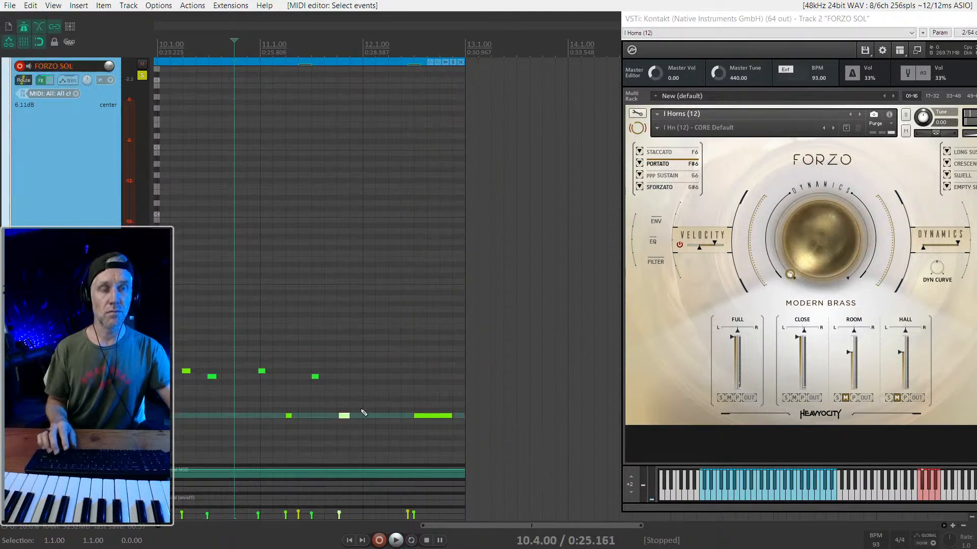
{"action": "scroll", "coordinate": [364, 411], "scroll_direction": "up", "scroll_amount": 4}
{"action": "left_click_drag", "start_coordinate": [320, 417], "coordinate": [368, 417]}
{"action": "key", "text": "space"}
{"action": "left_click", "coordinate": [313, 394]}
{"action": "key", "text": "space"}
{"action": "key", "text": "space"}
{"action": "key", "text": "space"}
- Add descending copies of the horn note at 12.1.50, 12.2 and 12.2.50, each two semitones below the previous one
{"action": "left_click", "coordinate": [388, 394]}
{"action": "left_click_drag", "start_coordinate": [388, 394], "coordinate": [395, 377]}
{"action": "left_click", "coordinate": [433, 388]}
{"action": "left_click", "coordinate": [451, 405]}
{"action": "left_click_drag", "start_coordinate": [451, 405], "coordinate": [451, 399]}
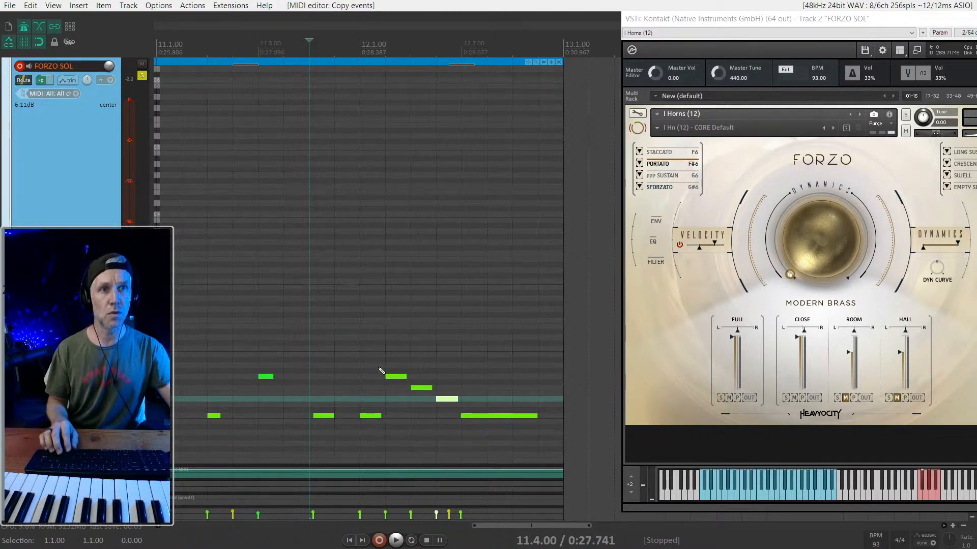
- Lower the three horn notes from 12.1.50 by two semitones, raise the last by one semitone, and play from 11.4
{"action": "left_click_drag", "start_coordinate": [391, 367], "coordinate": [463, 413]}
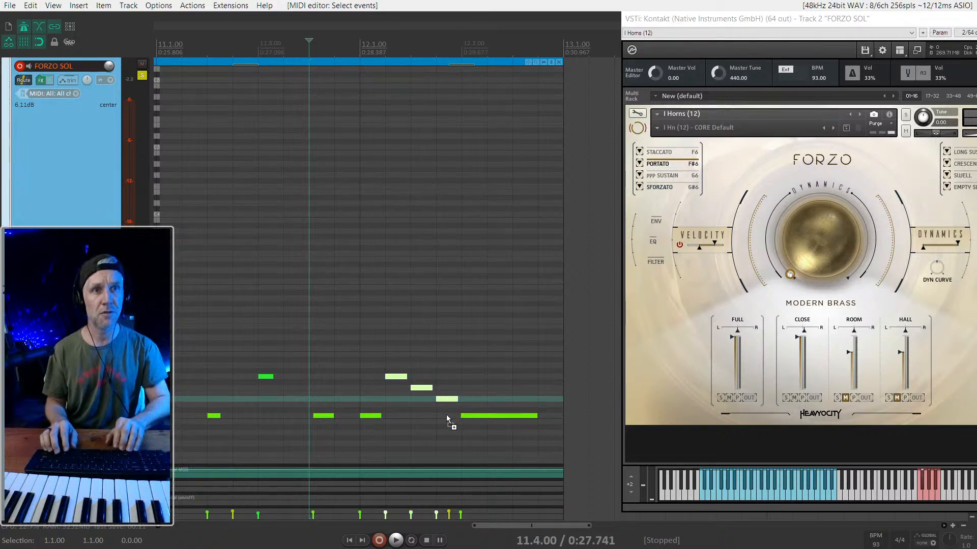
{"action": "key", "text": "Down"}
{"action": "right_click", "coordinate": [463, 379]}
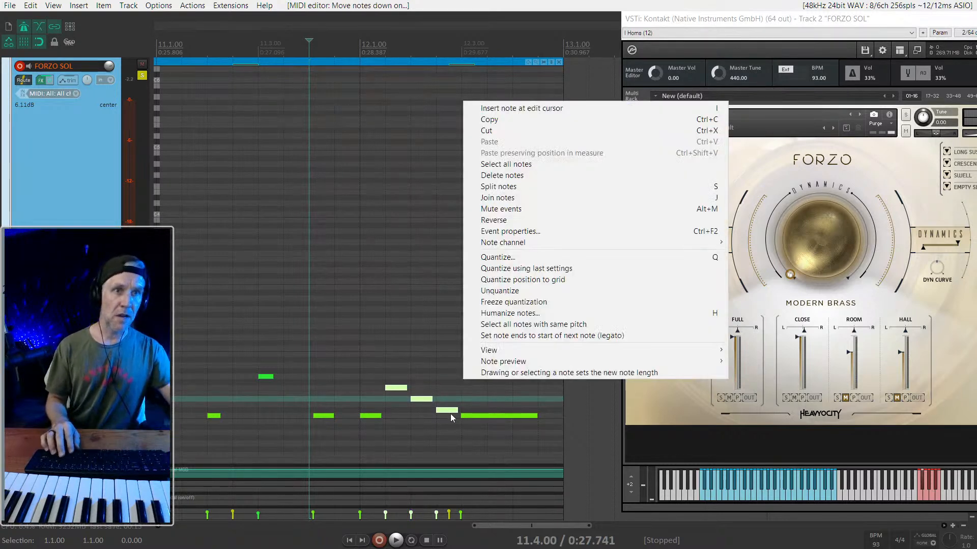
{"action": "left_click", "coordinate": [450, 417]}
{"action": "left_click_drag", "start_coordinate": [441, 410], "coordinate": [441, 404]}
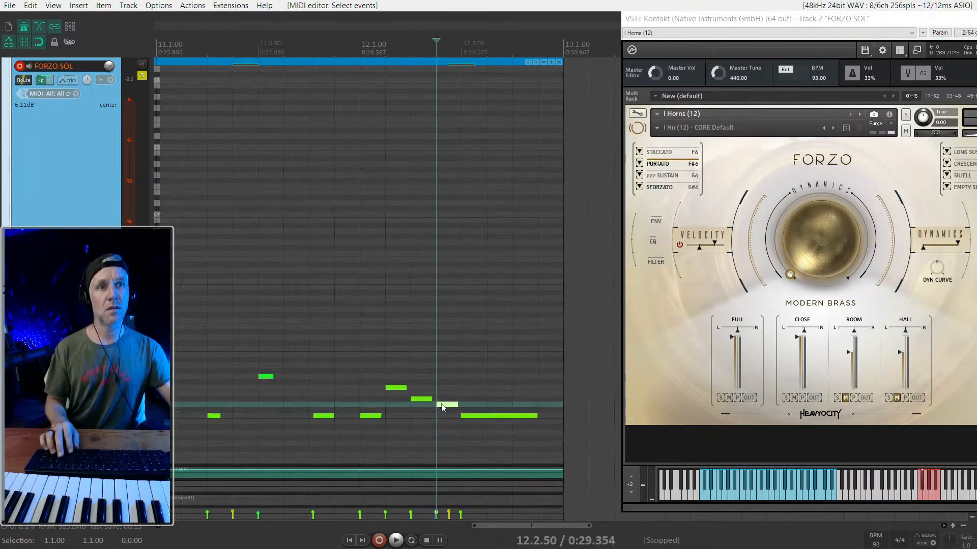
{"action": "left_click", "coordinate": [329, 371]}
{"action": "key", "text": "space"}
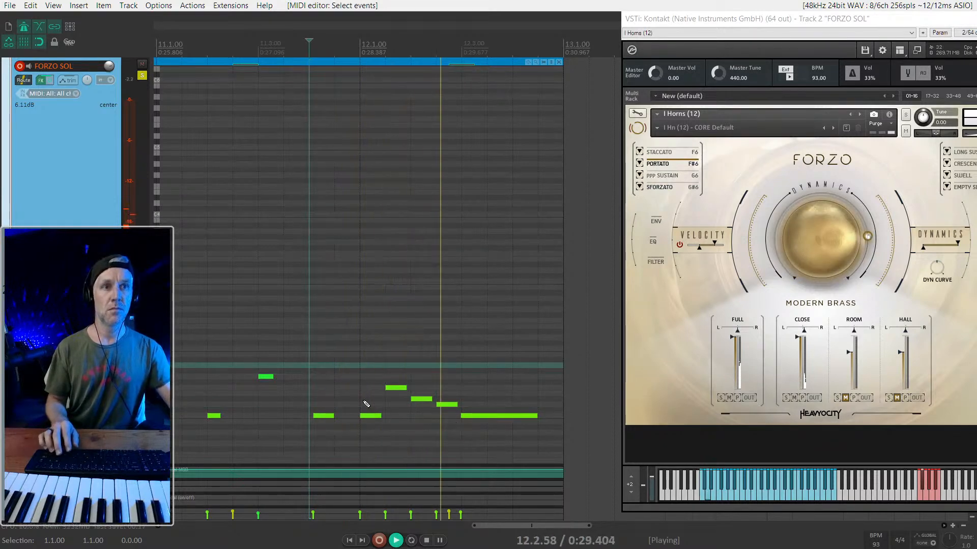
{"action": "key", "text": "space"}
- Play the leitmotif from the start of the horn part and unsolo all tracks during playback
{"action": "scroll", "coordinate": [422, 371], "scroll_direction": "down", "scroll_amount": 5}
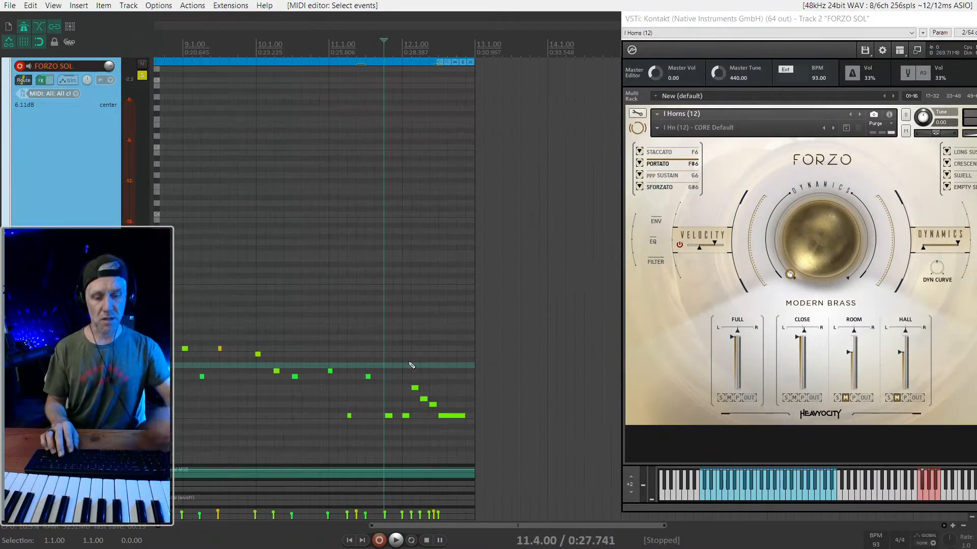
{"action": "key", "text": "1"}
{"action": "key", "text": "space"}
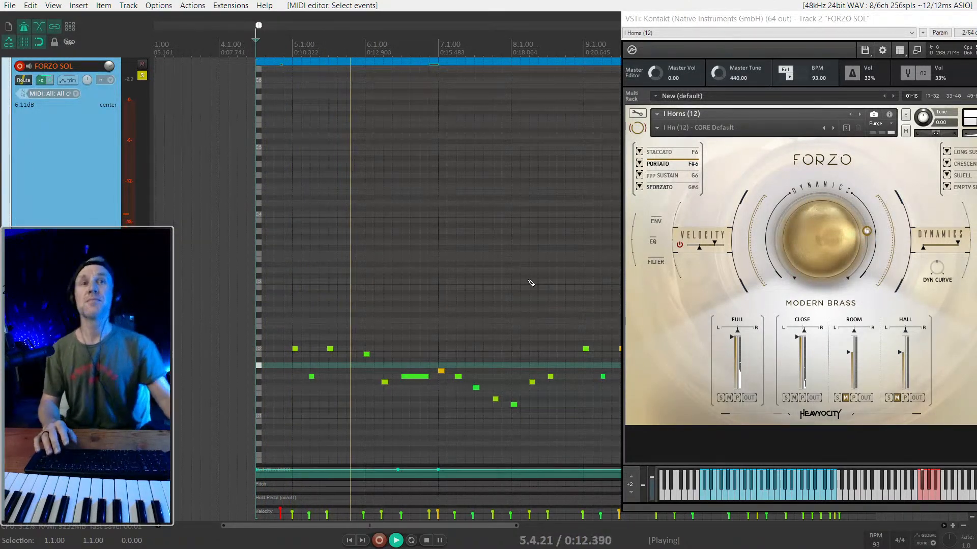
{"action": "key", "text": "ctrl+q"}
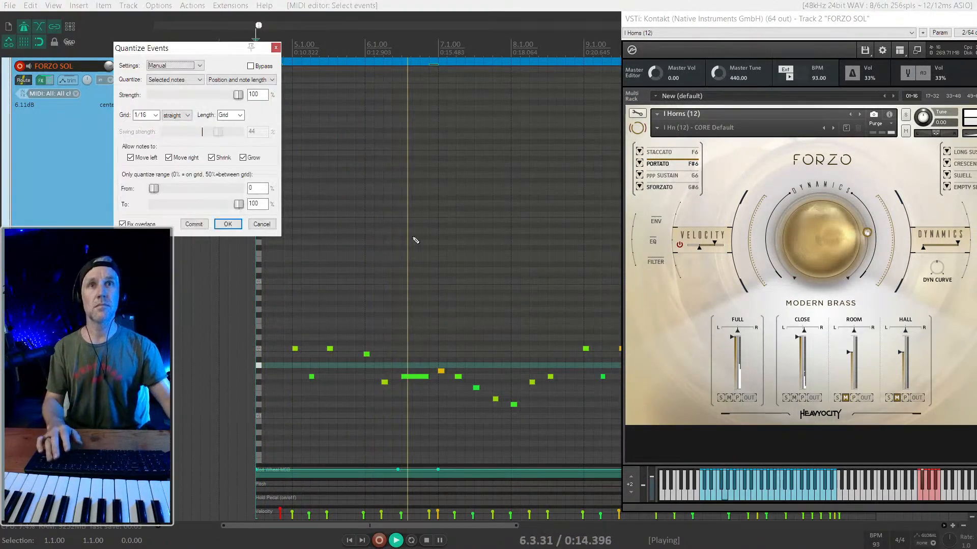
{"action": "left_click", "coordinate": [276, 47]}
{"action": "left_click", "coordinate": [89, 161]}
{"action": "key", "text": "ctrl+alt+s"}
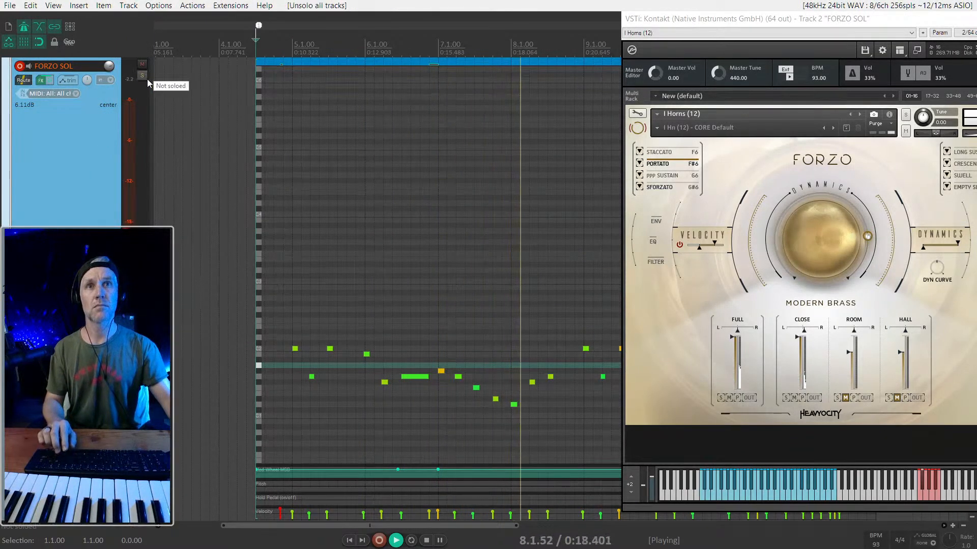
{"action": "scroll", "coordinate": [270, 246], "scroll_direction": "down", "scroll_amount": 2}
{"action": "scroll", "coordinate": [412, 327], "scroll_direction": "right", "scroll_amount": 2}
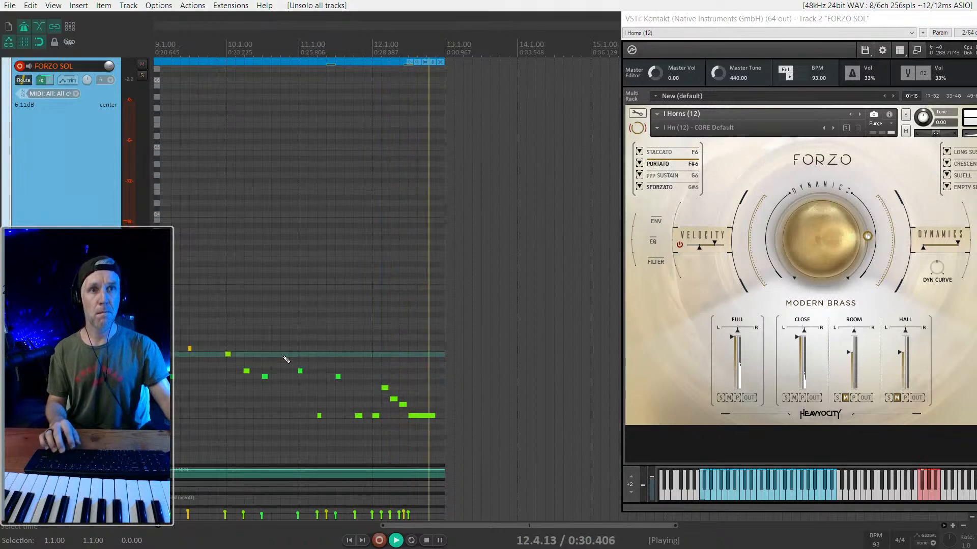
- Lengthen the four horn notes at 11.1, 11.2, 11.3 and 11.4 and play from 10.4
{"action": "left_click", "coordinate": [284, 357]}
{"action": "scroll", "coordinate": [284, 357], "scroll_direction": "up", "scroll_amount": 2}
{"action": "left_click_drag", "start_coordinate": [293, 355], "coordinate": [397, 435]}
{"action": "key", "text": "space"}
{"action": "left_click_drag", "start_coordinate": [301, 348], "coordinate": [446, 414]}
{"action": "left_click", "coordinate": [277, 356]}
{"action": "key", "text": "space"}
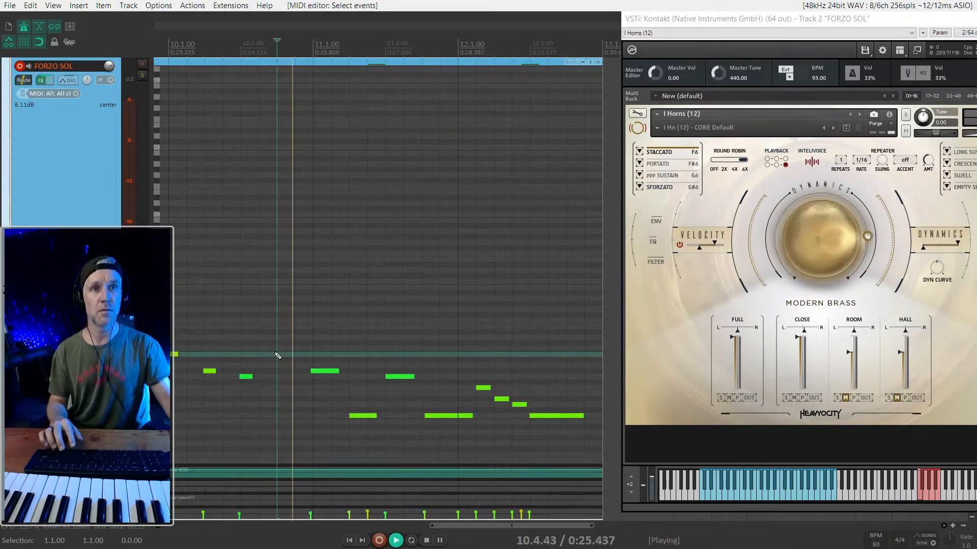
{"action": "scroll", "coordinate": [475, 384], "scroll_direction": "down", "scroll_amount": 4}
{"action": "key", "text": "space"}
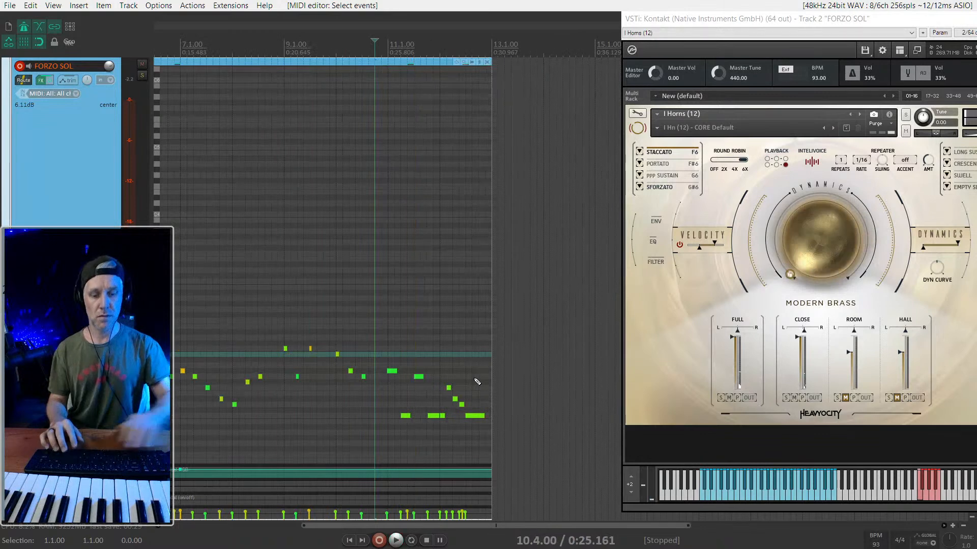
- Replay the leitmotif from its beginning with the full arrangement to review the lengthened bar 11 horn notes
{"action": "key", "text": "1"}
{"action": "key", "text": "space"}
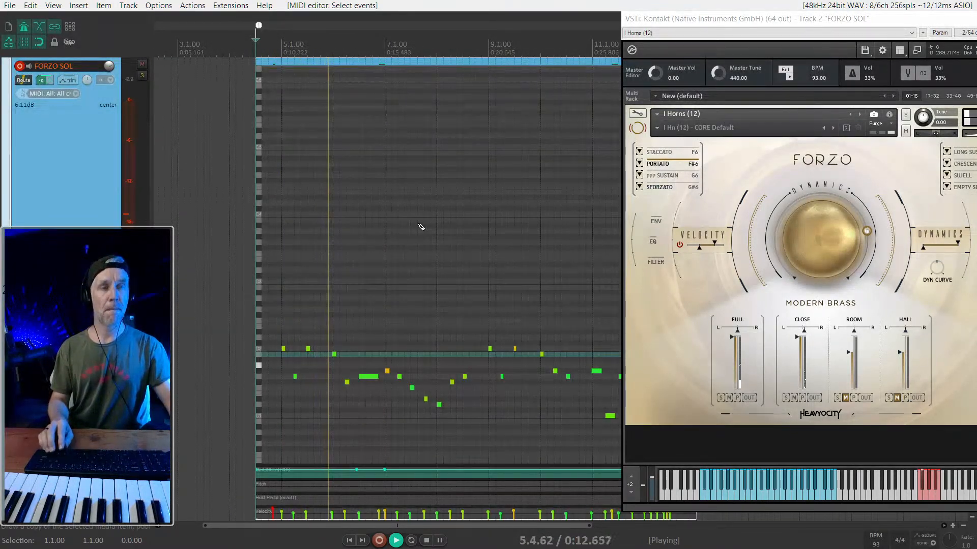
{"action": "scroll", "coordinate": [422, 220], "scroll_direction": "up", "scroll_amount": 1}
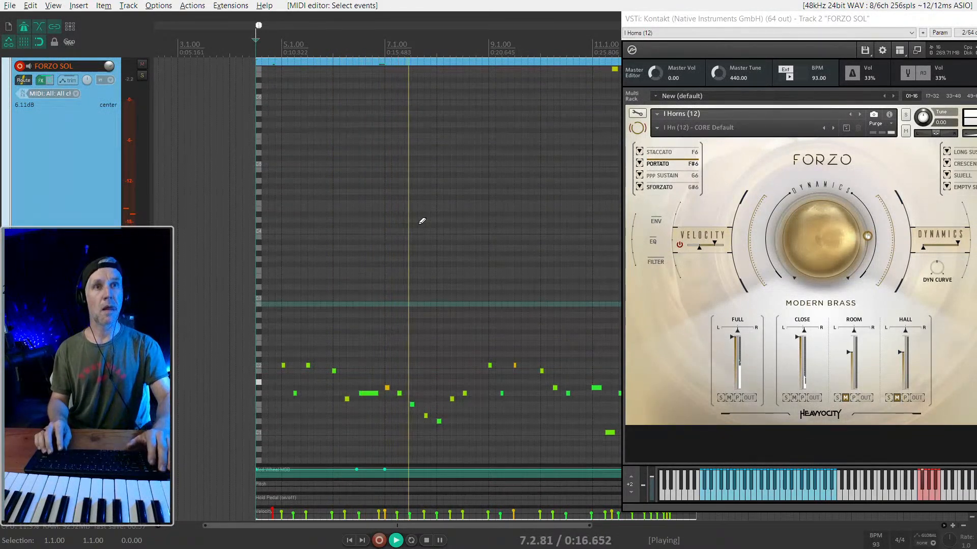
{"action": "scroll", "coordinate": [422, 221], "scroll_direction": "up", "scroll_amount": 4}
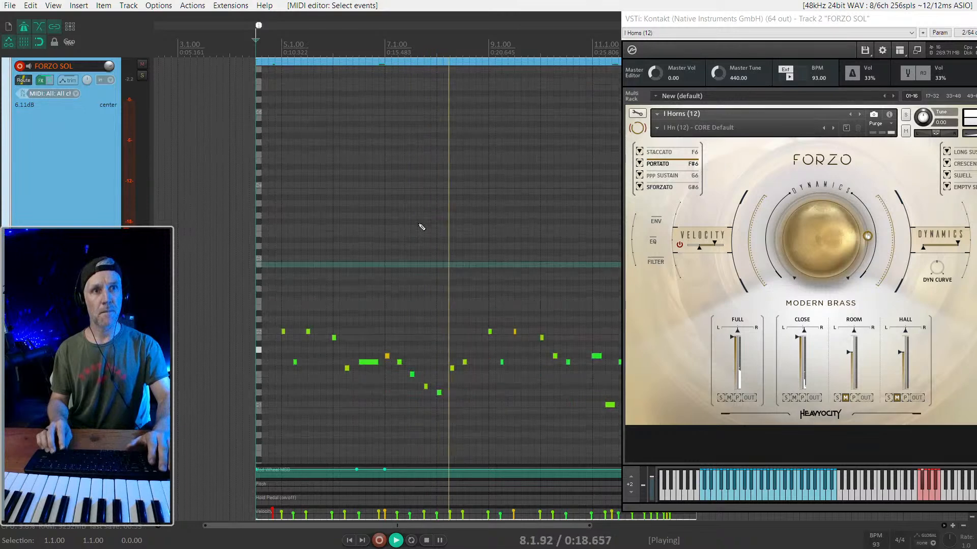
- Raise the velocity of the horn note at 11.3 and play from 10.4.50 to compare it
{"action": "scroll", "coordinate": [422, 224], "scroll_direction": "up", "scroll_amount": 4}
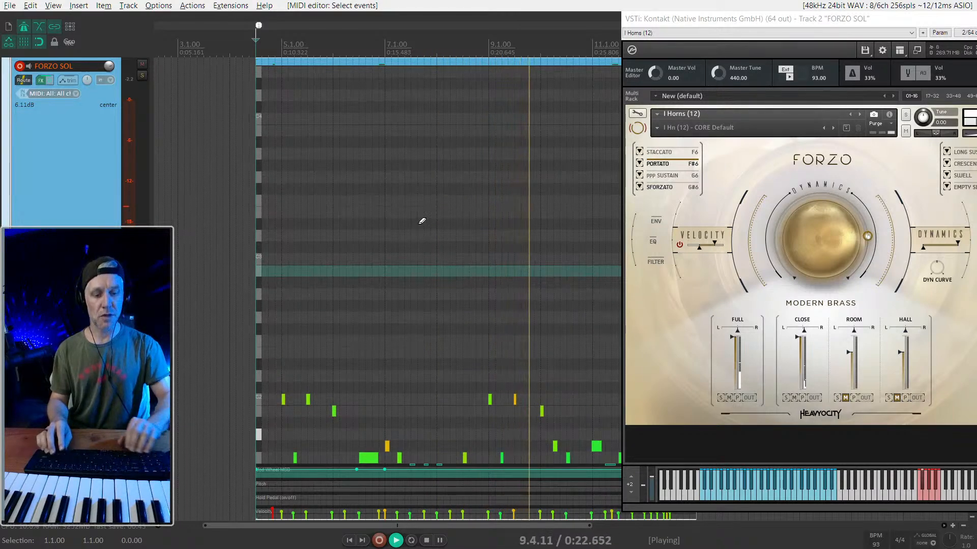
{"action": "scroll", "coordinate": [422, 221], "scroll_direction": "down", "scroll_amount": 5}
{"action": "scroll", "coordinate": [421, 221], "scroll_direction": "down", "scroll_amount": 4}
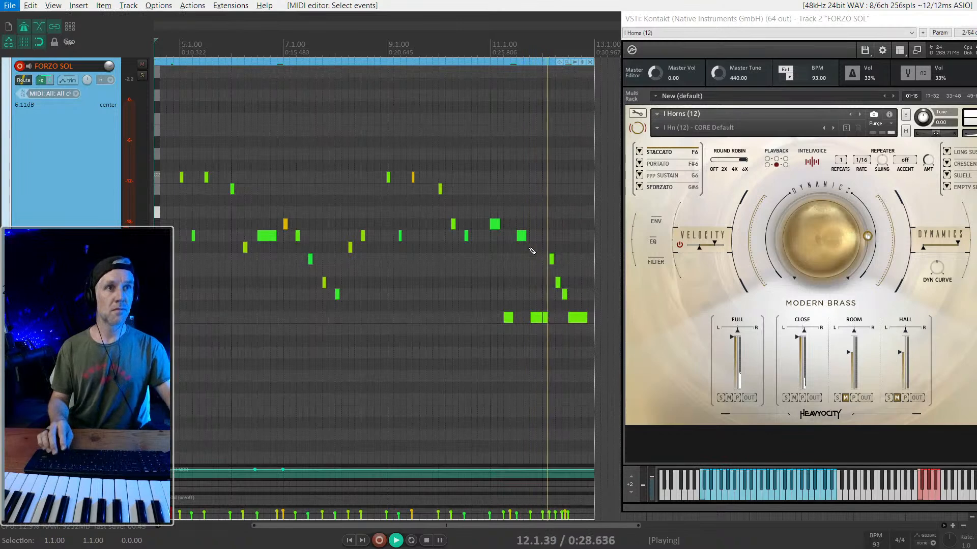
{"action": "scroll", "coordinate": [524, 239], "scroll_direction": "up", "scroll_amount": 5}
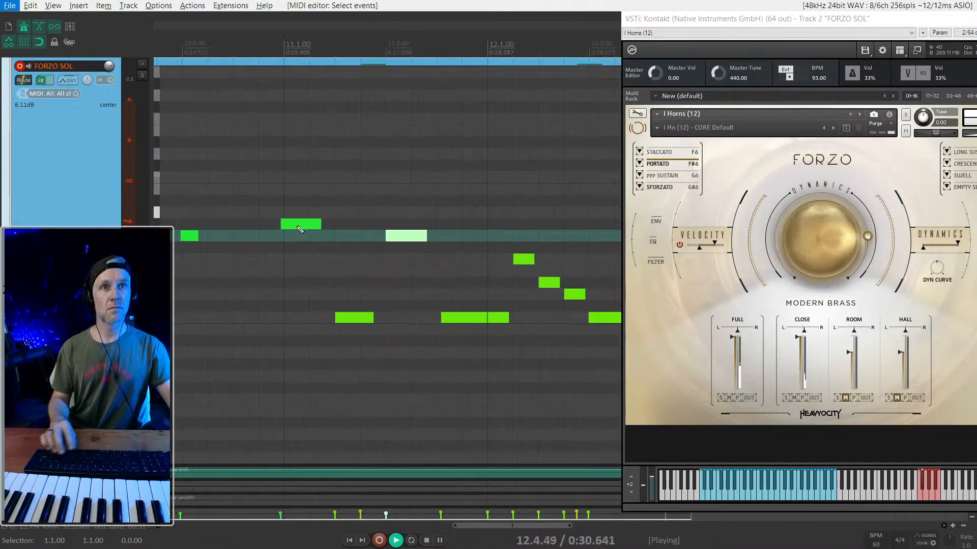
{"action": "left_click", "coordinate": [268, 200]}
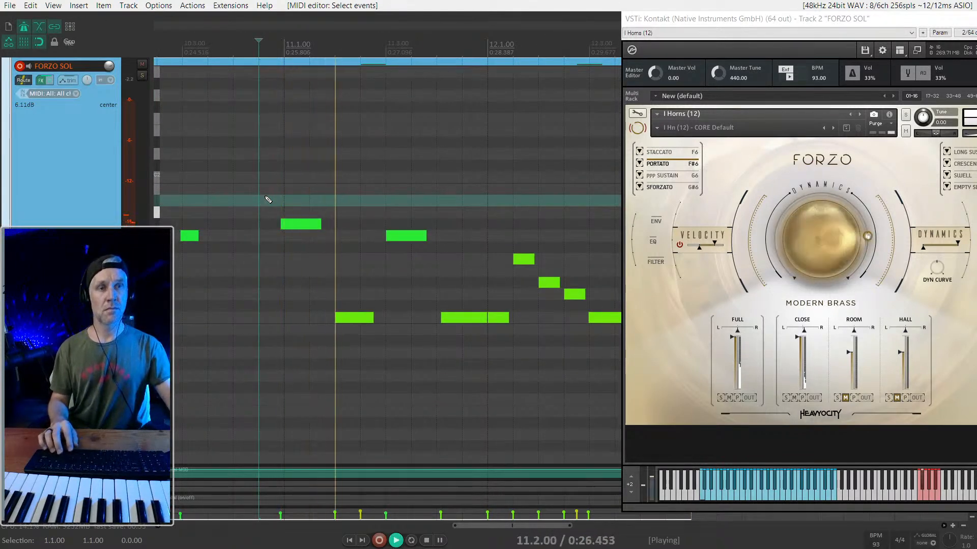
{"action": "left_click", "coordinate": [410, 236]}
{"action": "key", "text": "space"}
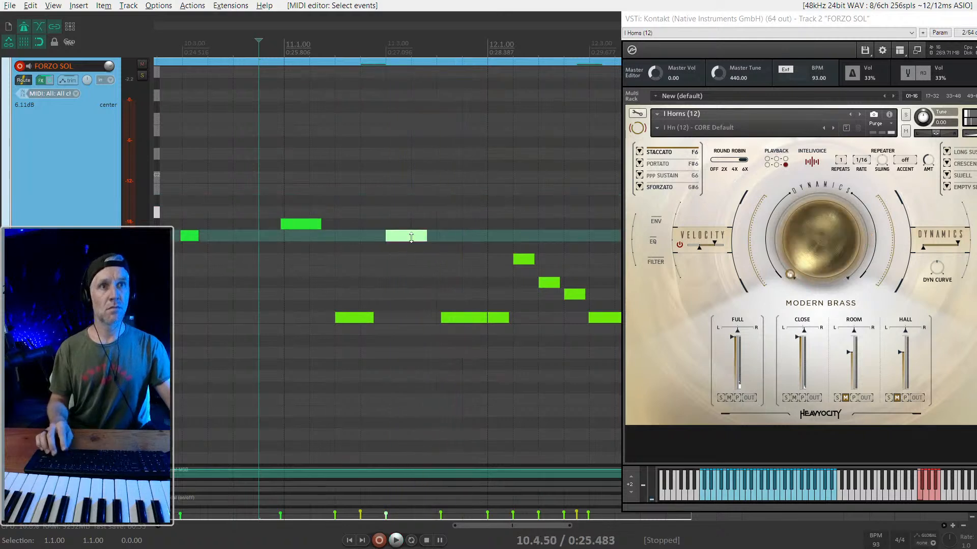
{"action": "left_click_drag", "start_coordinate": [402, 222], "coordinate": [402, 219]}
{"action": "key", "text": "space"}
{"action": "scroll", "coordinate": [308, 259], "scroll_direction": "down", "scroll_amount": 3}
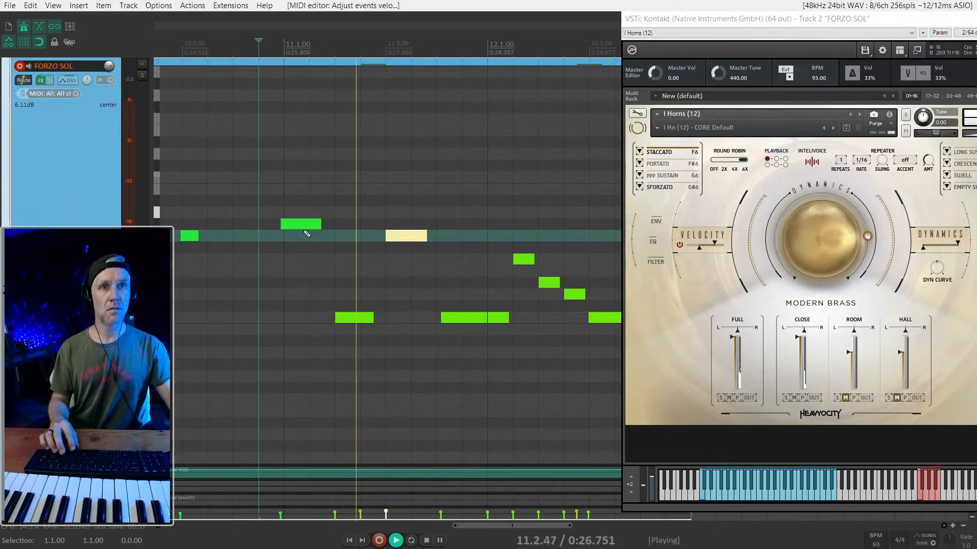
{"action": "key", "text": "space"}
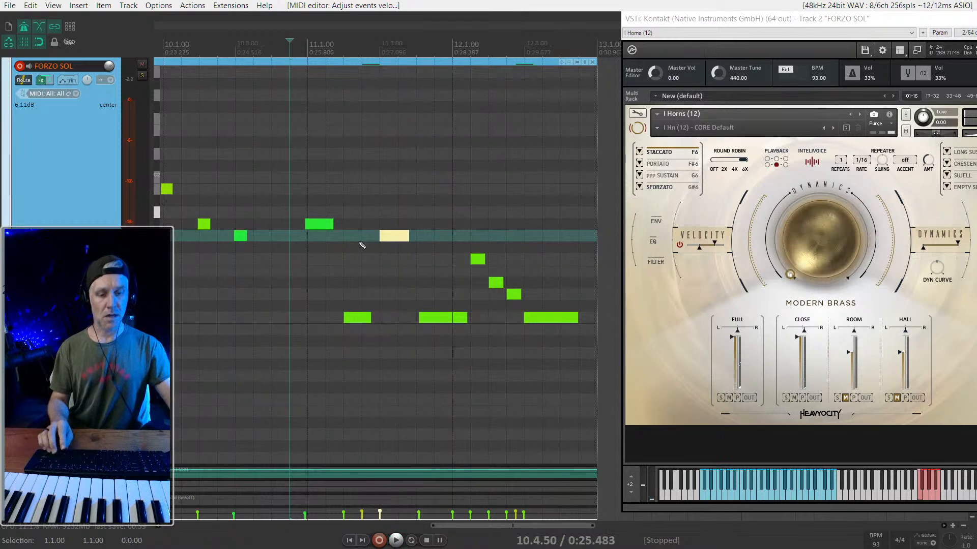
- Mute the staccato keyswitch note at 11.2.50 and play the horn line from 10.4.50 and again from 10.2
{"action": "scroll", "coordinate": [333, 262], "scroll_direction": "up", "scroll_amount": 10}
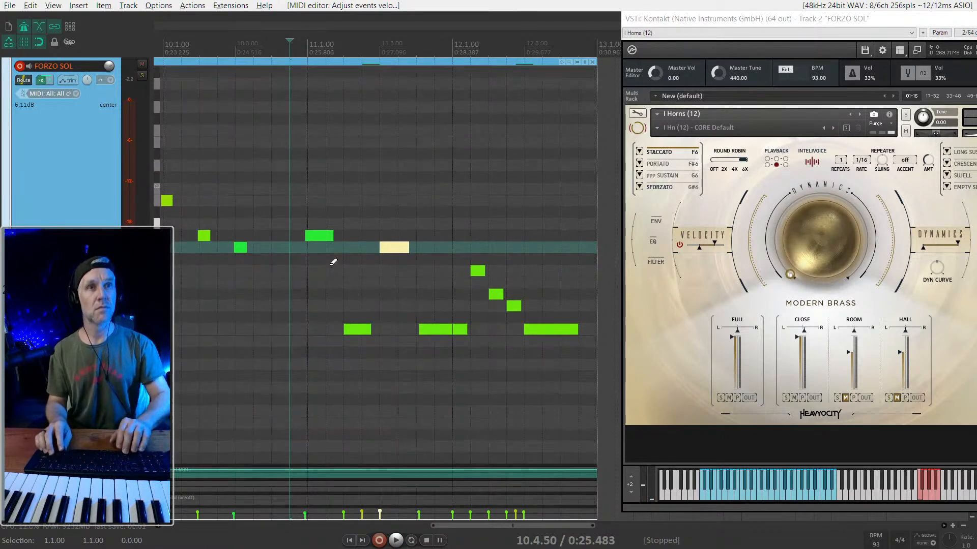
{"action": "scroll", "coordinate": [333, 262], "scroll_direction": "up", "scroll_amount": 5}
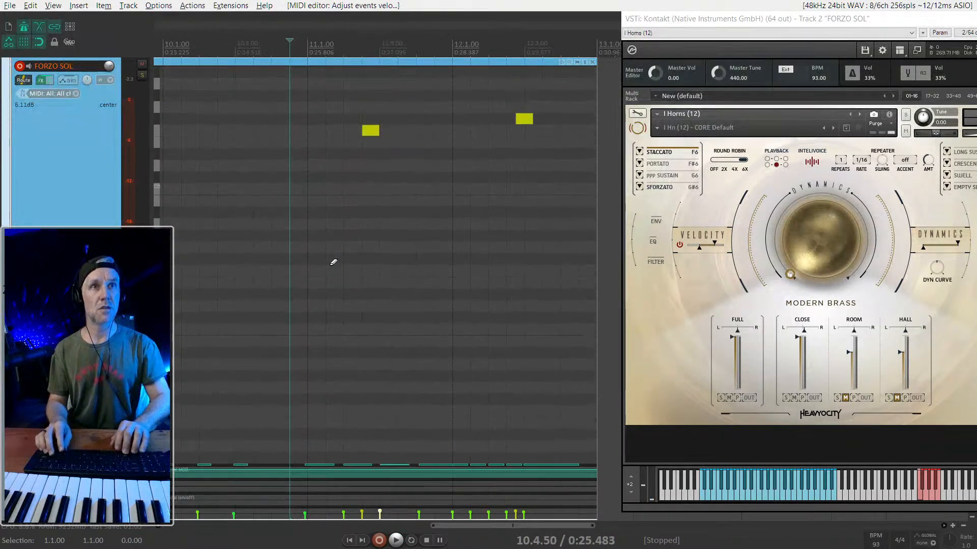
{"action": "left_click_drag", "start_coordinate": [315, 201], "coordinate": [393, 247]}
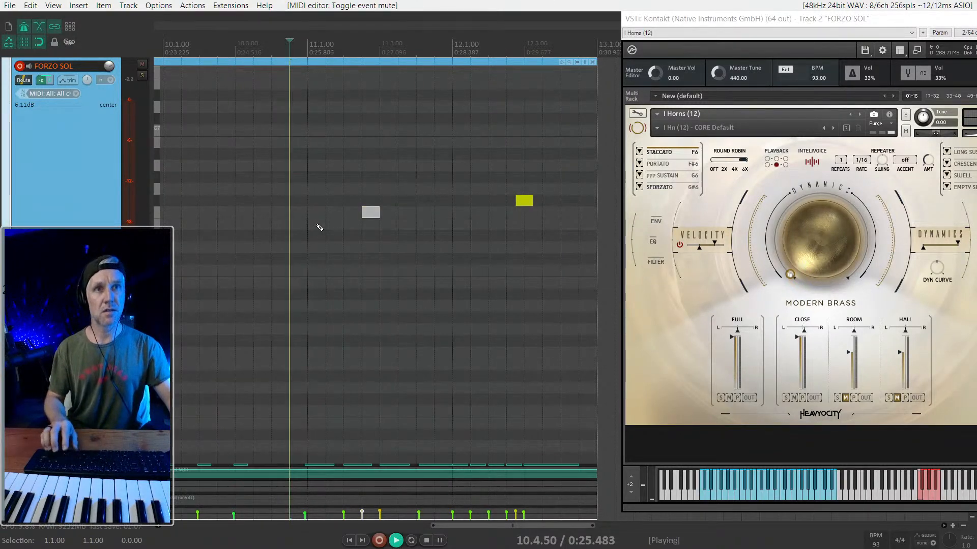
{"action": "scroll", "coordinate": [351, 220], "scroll_direction": "down", "scroll_amount": 2}
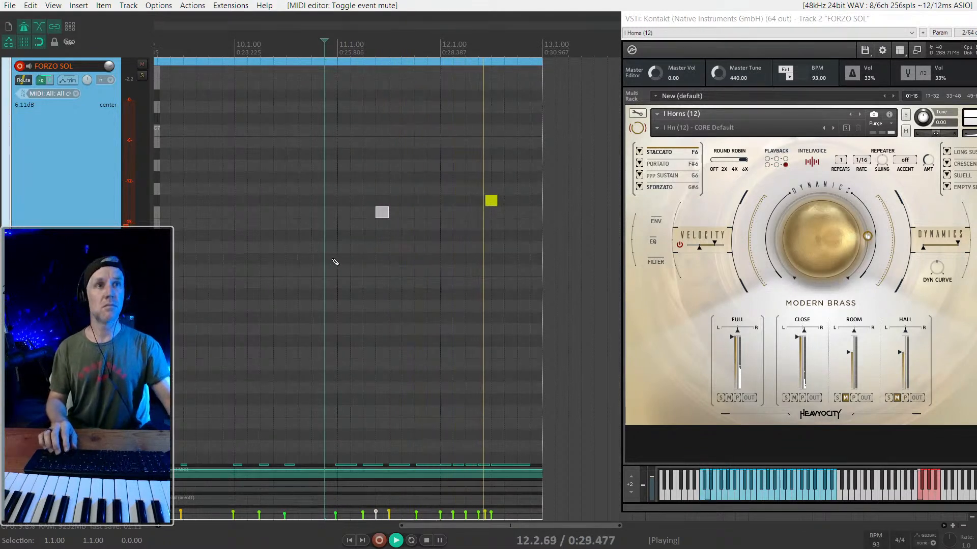
{"action": "key", "text": "space"}
{"action": "left_click", "coordinate": [260, 207]}
{"action": "key", "text": "space"}
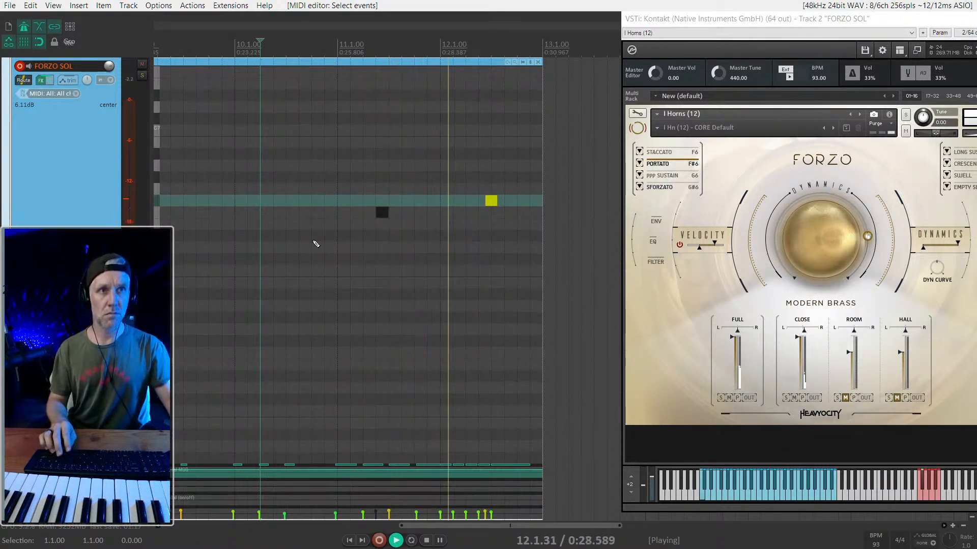
{"action": "key", "text": "space"}
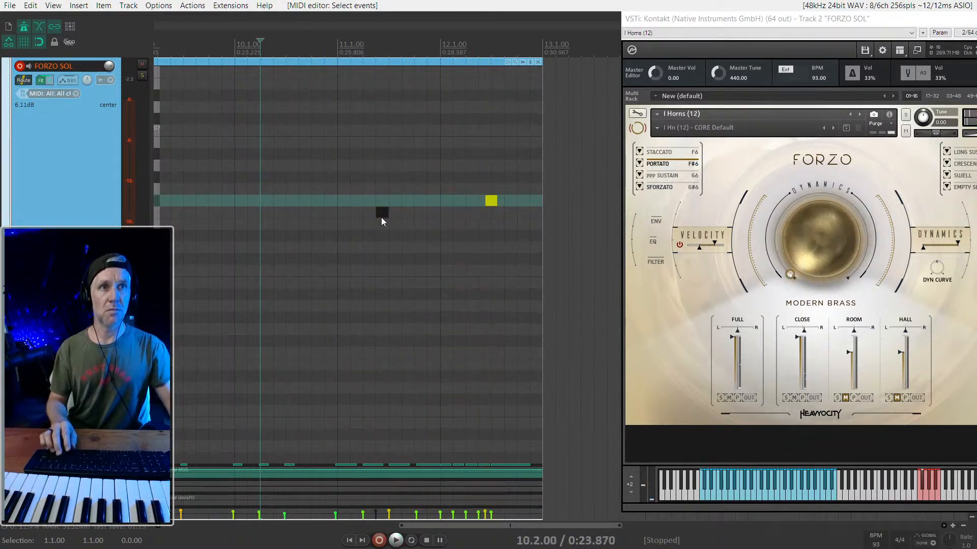
- Unmute the staccato keyswitch note, move it to just before 12.1, and play from 11.4
{"action": "left_click_drag", "start_coordinate": [380, 218], "coordinate": [443, 217]}
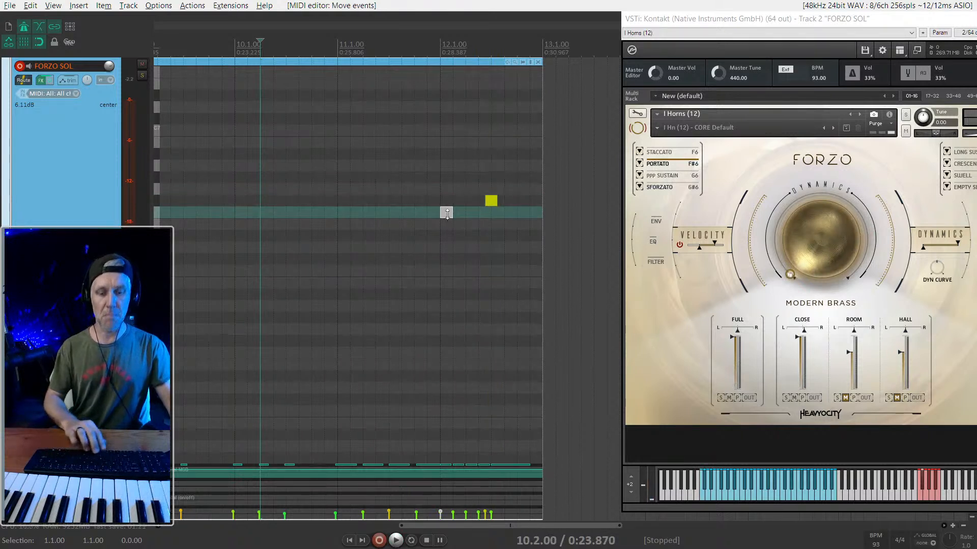
{"action": "left_click", "coordinate": [420, 205]}
{"action": "key", "text": "space"}
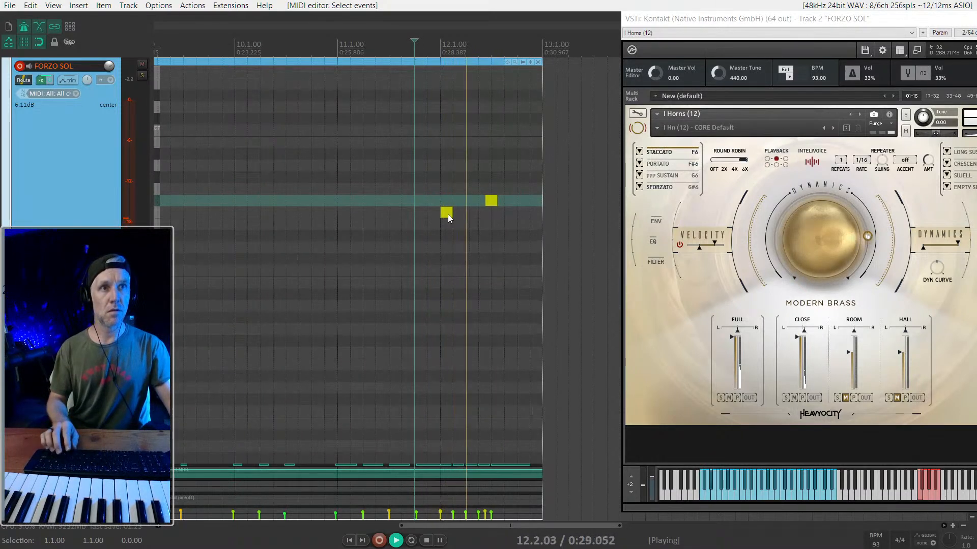
{"action": "left_click", "coordinate": [447, 215]}
{"action": "left_click", "coordinate": [443, 216]}
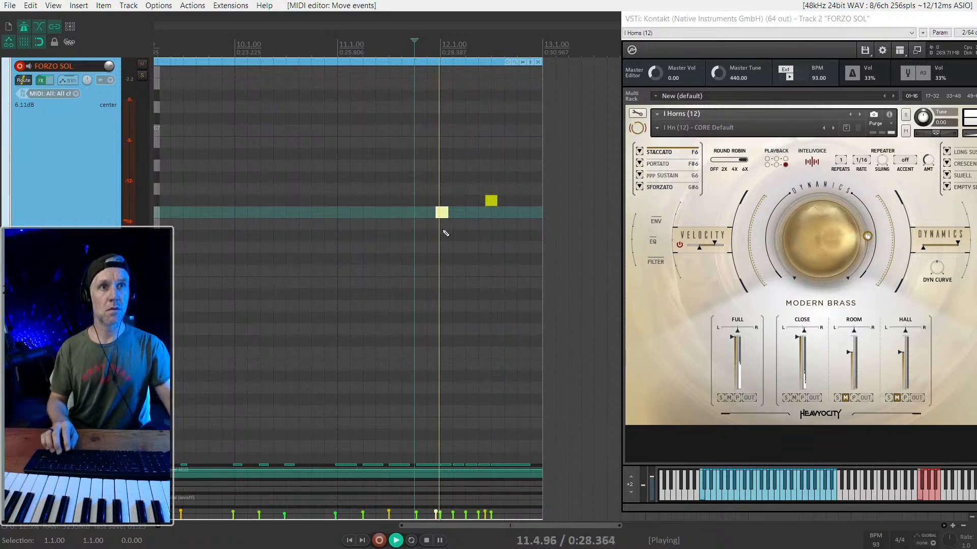
{"action": "scroll", "coordinate": [457, 289], "scroll_direction": "up", "scroll_amount": 5}
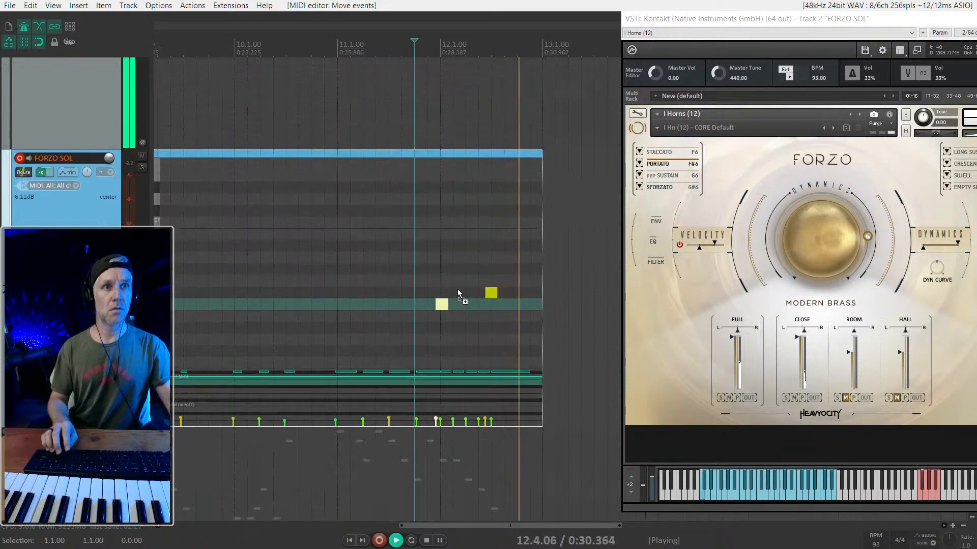
{"action": "key", "text": "space"}
- Review the horn notes across the whole part and enlarge the Mod Wheel lane to examine the dynamics curve
{"action": "scroll", "coordinate": [407, 288], "scroll_direction": "down", "scroll_amount": 5}
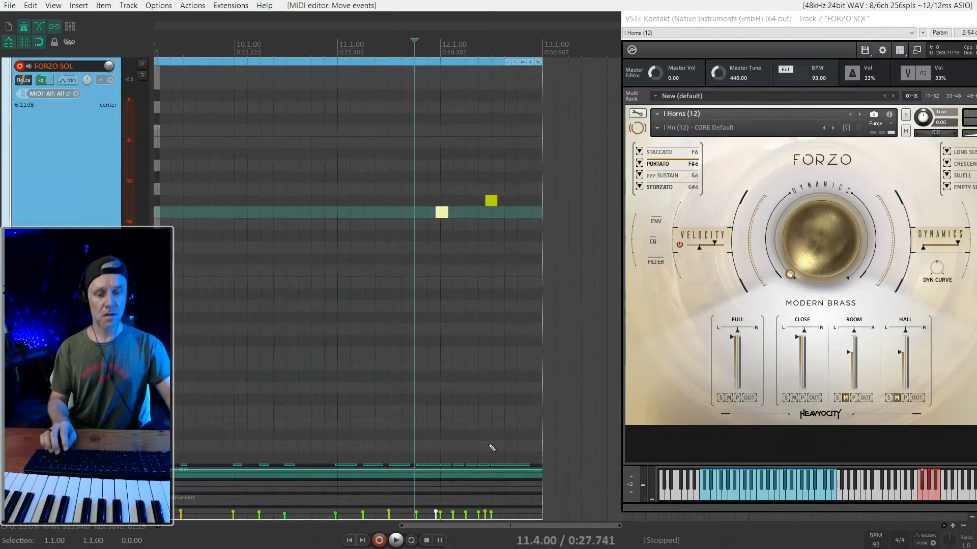
{"action": "scroll", "coordinate": [491, 443], "scroll_direction": "down", "scroll_amount": 3}
{"action": "scroll", "coordinate": [492, 442], "scroll_direction": "down", "scroll_amount": 8}
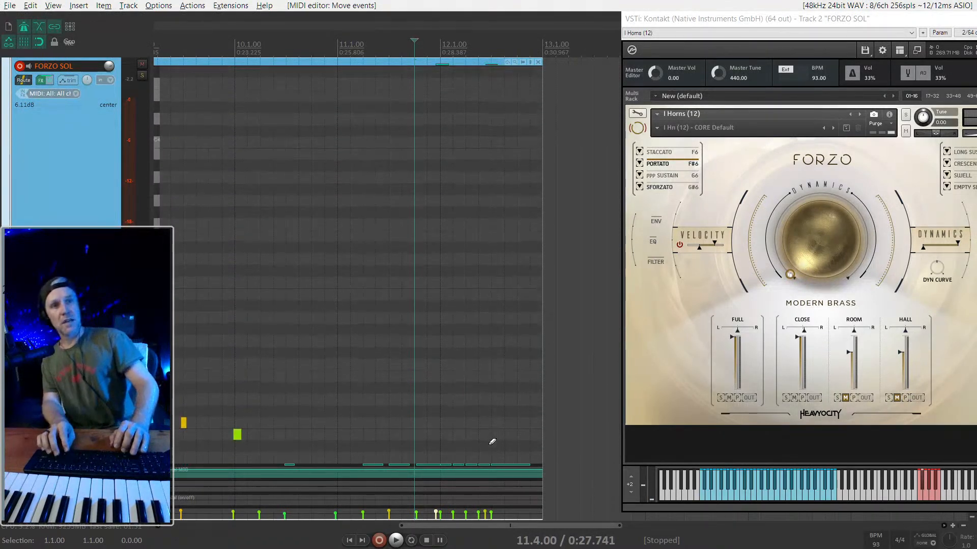
{"action": "scroll", "coordinate": [491, 441], "scroll_direction": "down", "scroll_amount": 3}
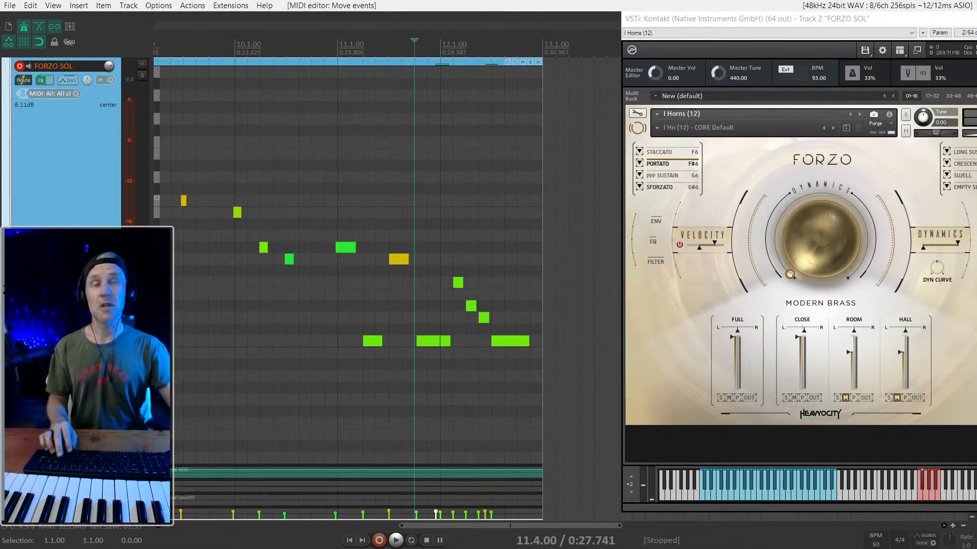
{"action": "scroll", "coordinate": [280, 236], "scroll_direction": "down", "scroll_amount": 5}
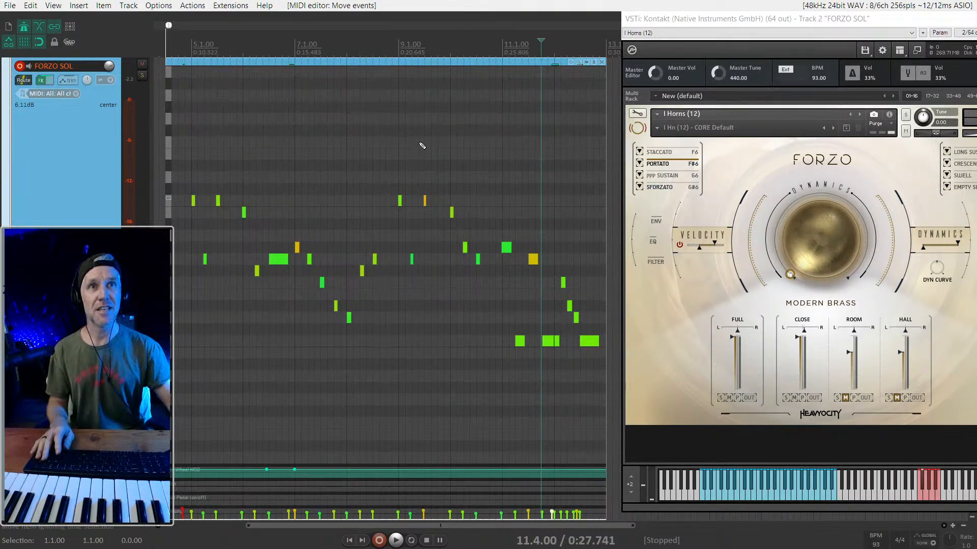
{"action": "scroll", "coordinate": [435, 159], "scroll_direction": "down", "scroll_amount": 2}
{"action": "scroll", "coordinate": [466, 237], "scroll_direction": "up", "scroll_amount": 3}
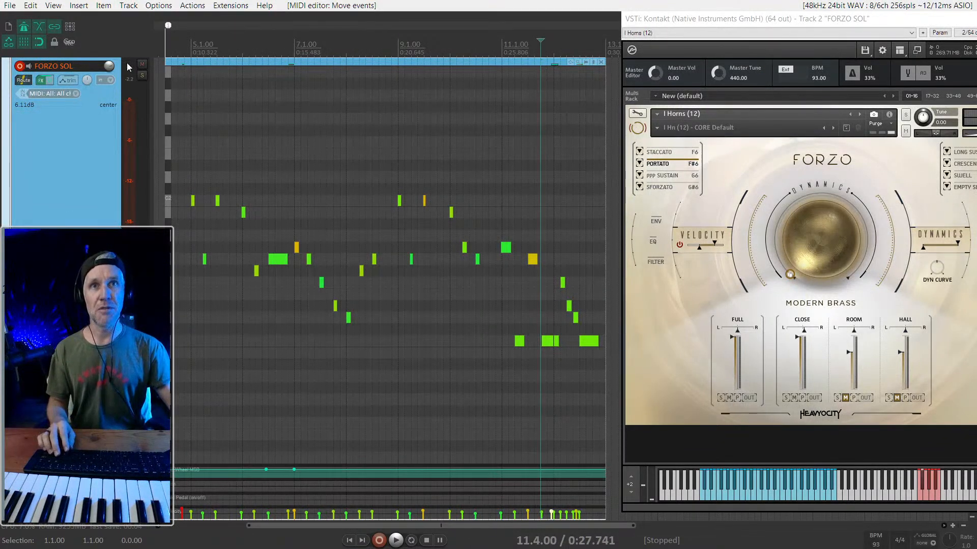
{"action": "left_click_drag", "start_coordinate": [832, 254], "coordinate": [816, 221]}
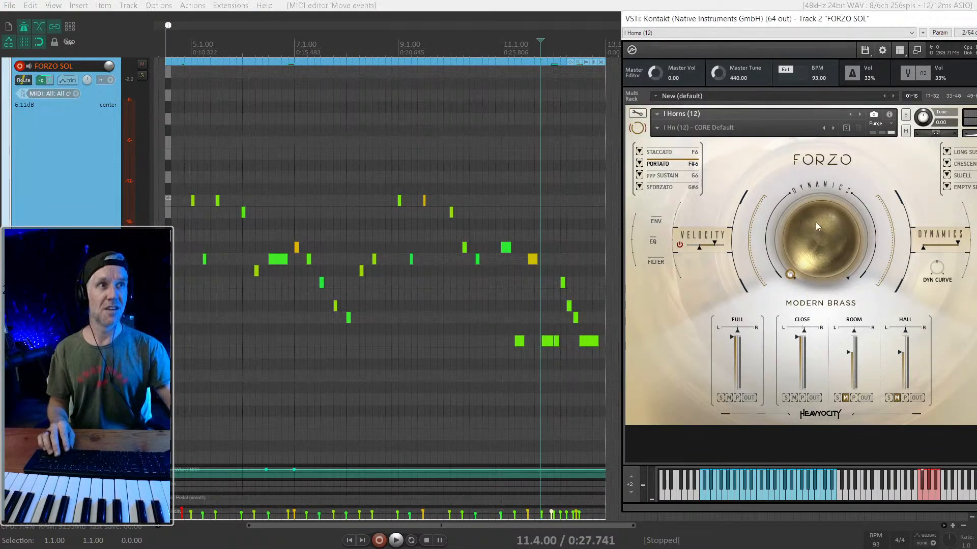
{"action": "left_click_drag", "start_coordinate": [245, 465], "coordinate": [246, 420]}
{"action": "key", "text": "Home"}
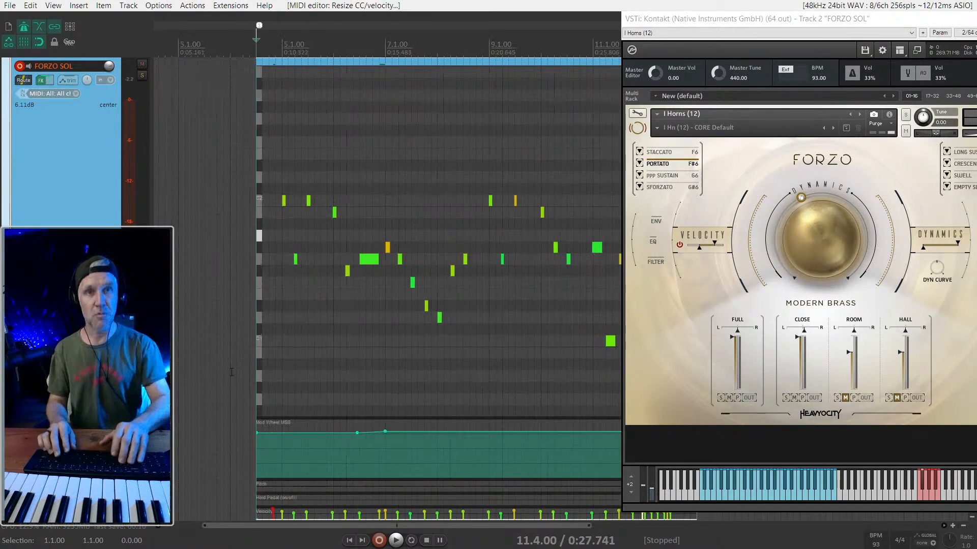
- Close the inline note editing of the FORZO SOL item and play the arrangement from 4.3
{"action": "scroll", "coordinate": [232, 182], "scroll_direction": "down", "scroll_amount": 10}
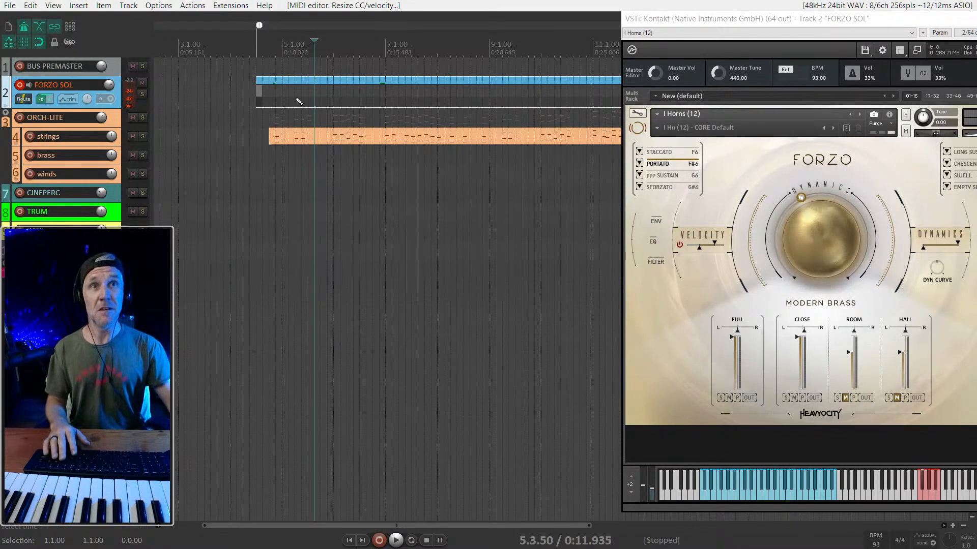
{"action": "key", "text": "e"}
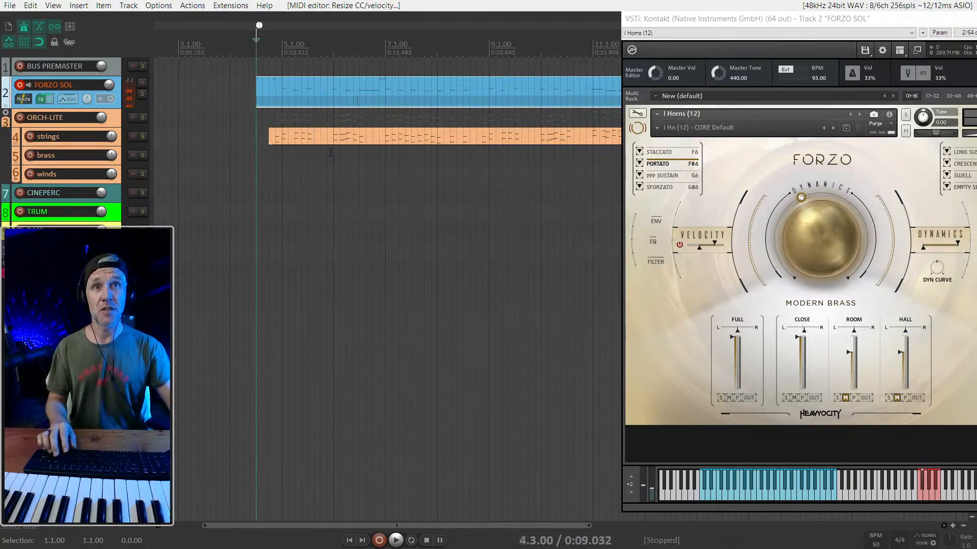
{"action": "key", "text": "space"}
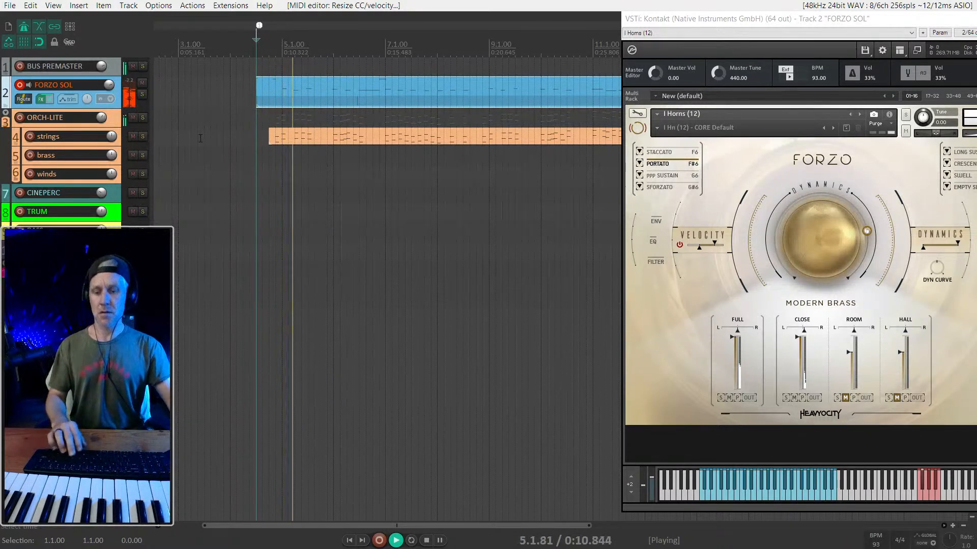
{"action": "scroll", "coordinate": [417, 182], "scroll_direction": "down", "scroll_amount": 3}
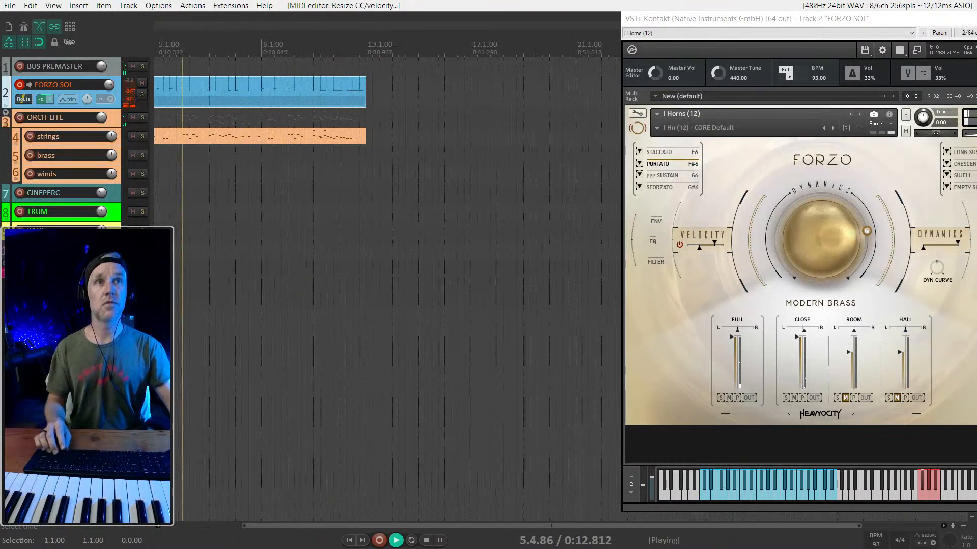
{"action": "scroll", "coordinate": [399, 188], "scroll_direction": "left", "scroll_amount": 3}
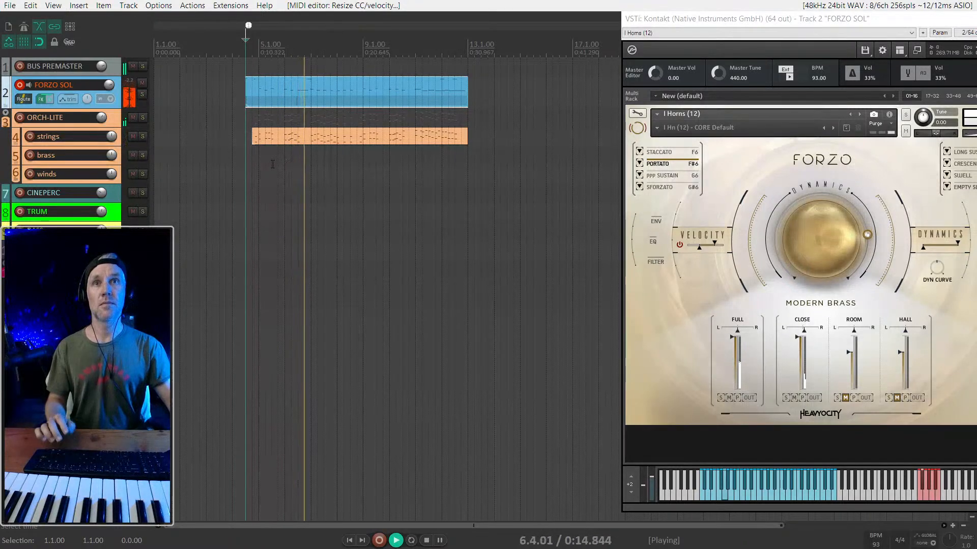
- Disarm FORZO SOL and record-arm the CINEPERC track while the arrangement plays
{"action": "left_click", "coordinate": [115, 194]}
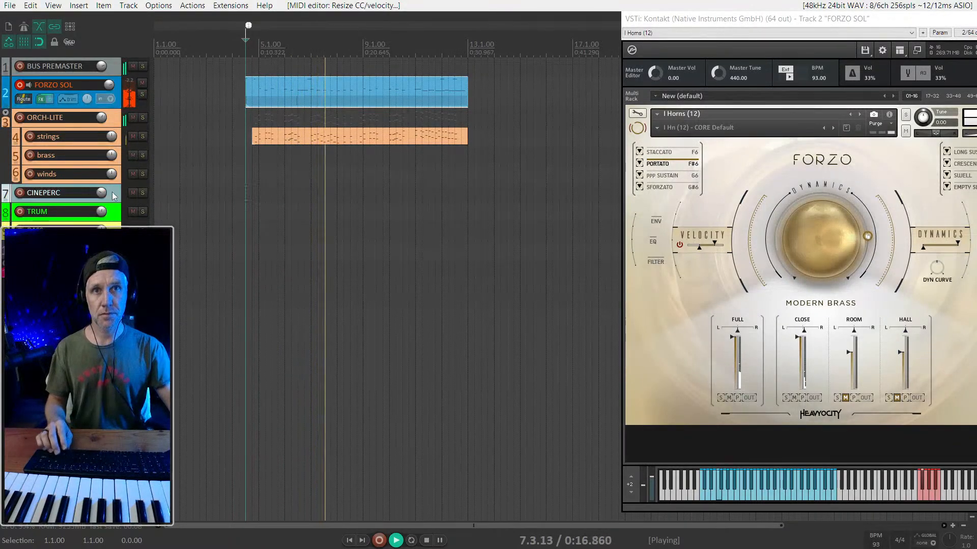
{"action": "key", "text": "alt+F7"}
{"action": "key", "text": "F7"}
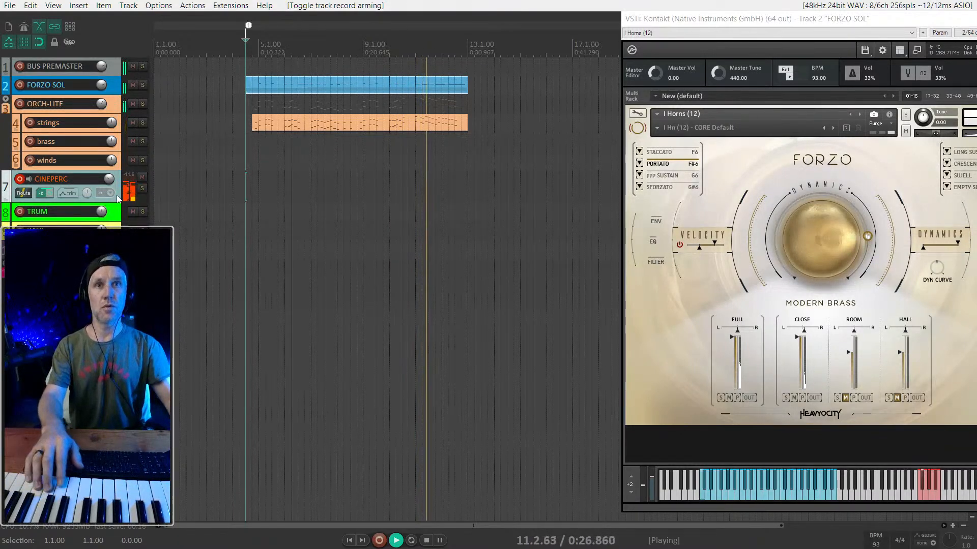
- Open the CINEPERC track's Kontakt instrument, hide its library browser, and place the window beside the arrangement
{"action": "key", "text": "f"}
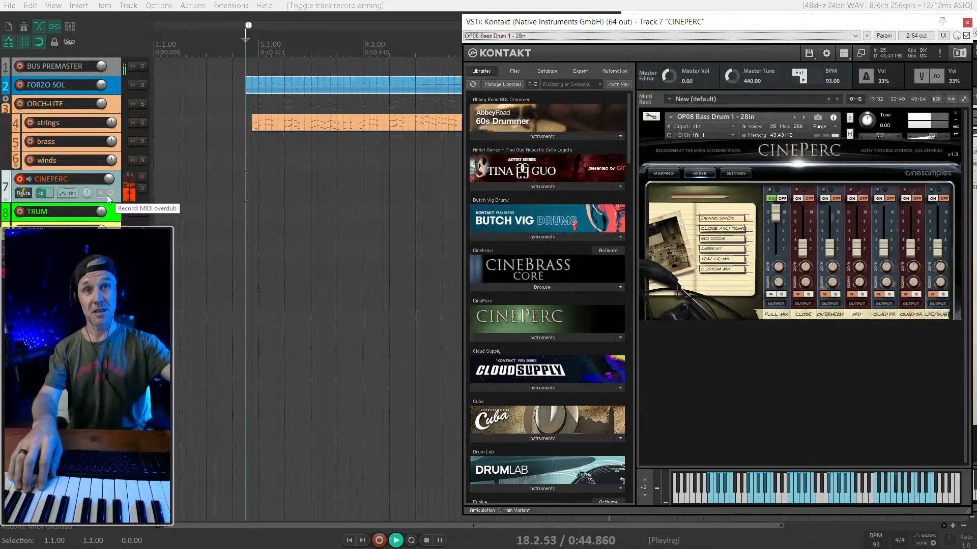
{"action": "left_click", "coordinate": [844, 54]}
{"action": "left_click", "coordinate": [854, 70]}
{"action": "left_click_drag", "start_coordinate": [664, 21], "coordinate": [823, 13]}
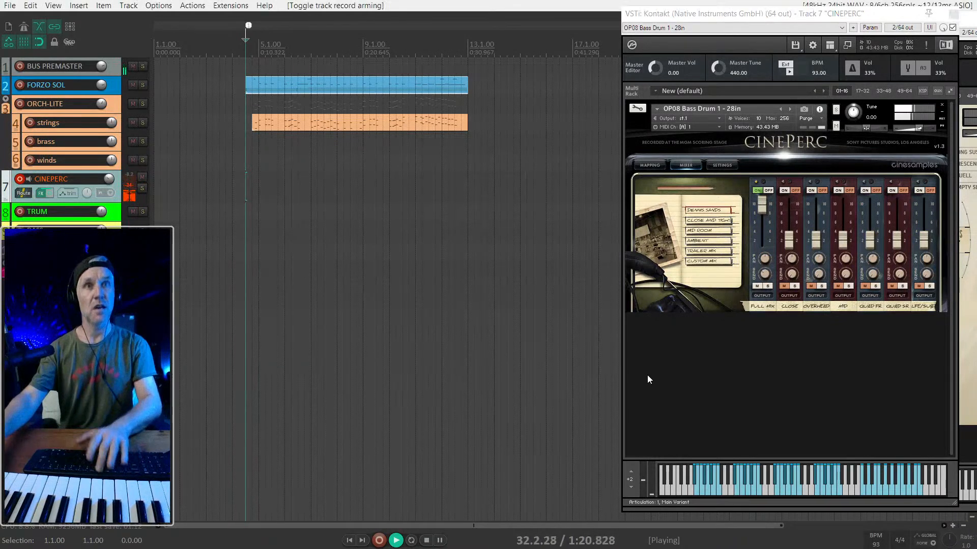
- Replay the leitmotif from 4.3 with CINEPERC armed to try out bass drum hits, and stop playback
{"action": "key", "text": "space"}
{"action": "key", "text": "space"}
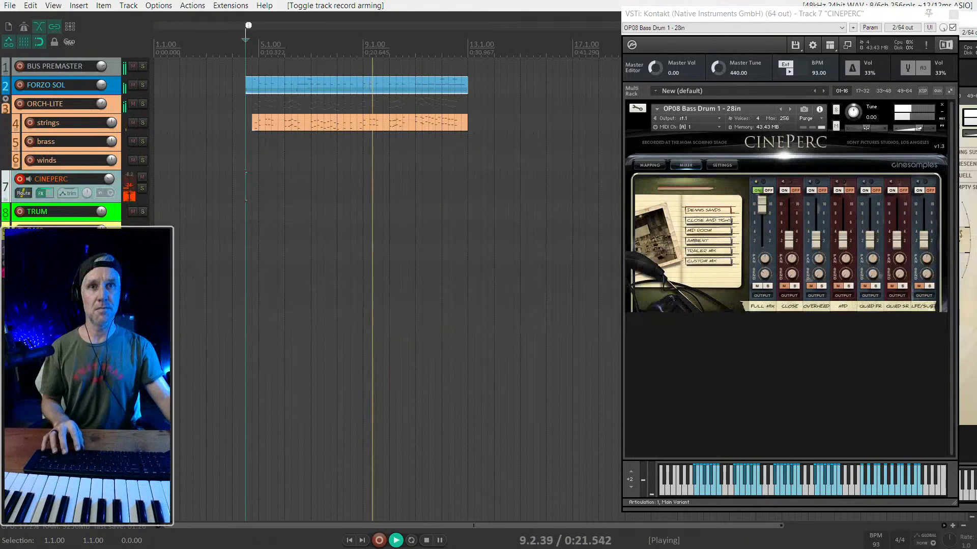
{"action": "key", "text": "space"}
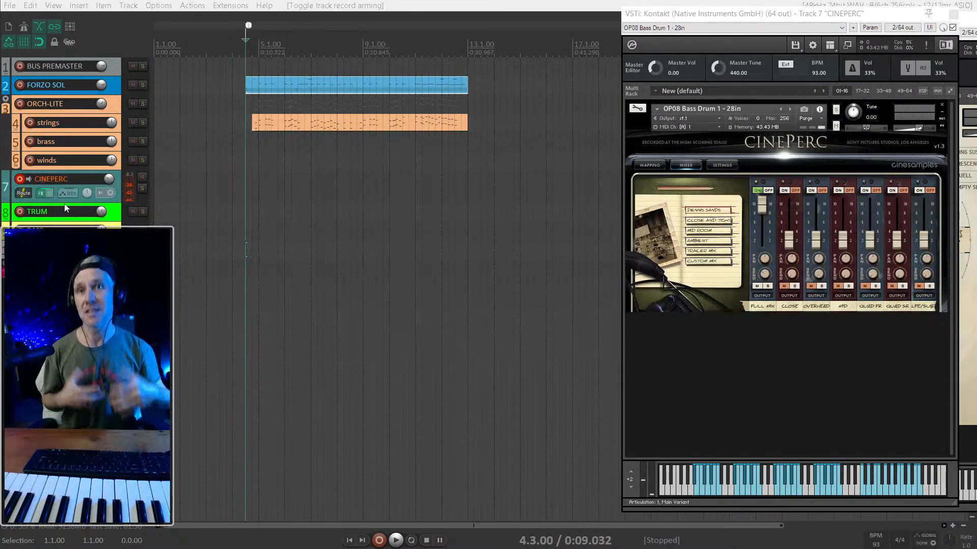
- Record-arm the BASS track and disarm the CINEPERC track
{"action": "left_click", "coordinate": [112, 212]}
{"action": "left_click", "coordinate": [112, 236]}
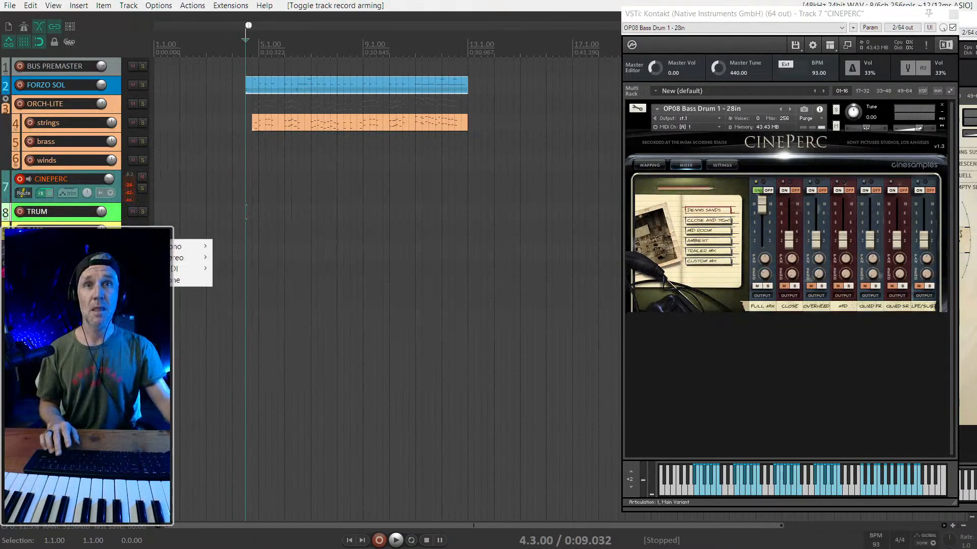
{"action": "left_click", "coordinate": [117, 224]}
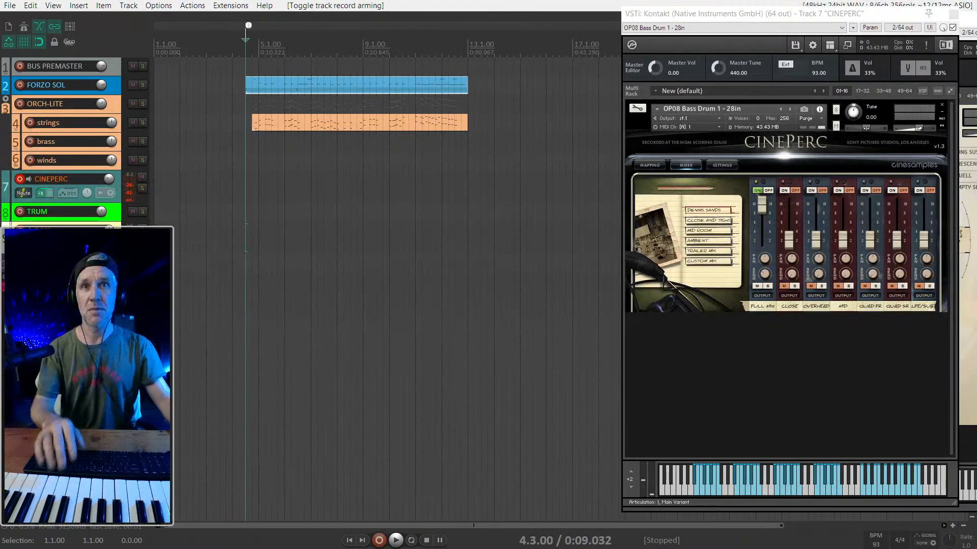
{"action": "left_click", "coordinate": [20, 179]}
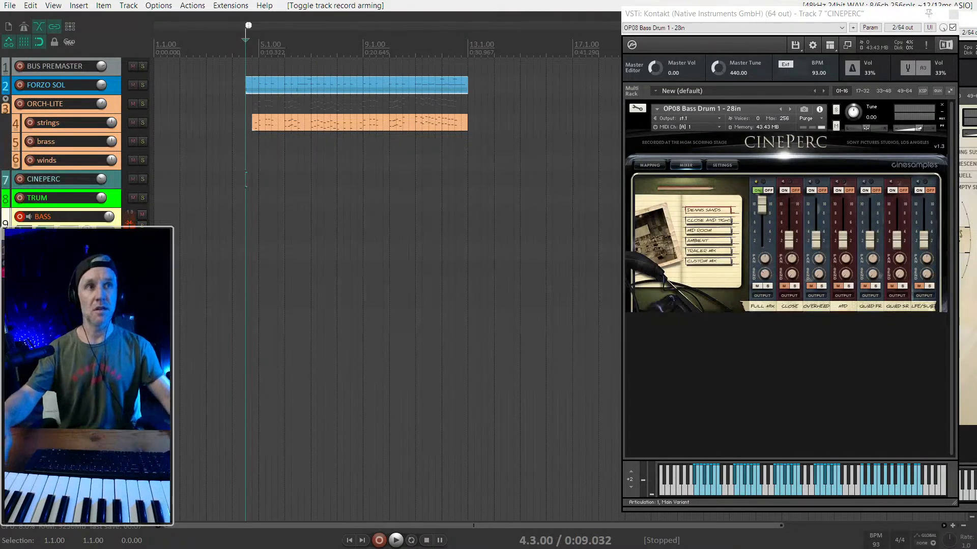
- Play the arrangement from 4.3 with BASS armed to try out bass parts, and stop playback
{"action": "key", "text": "space"}
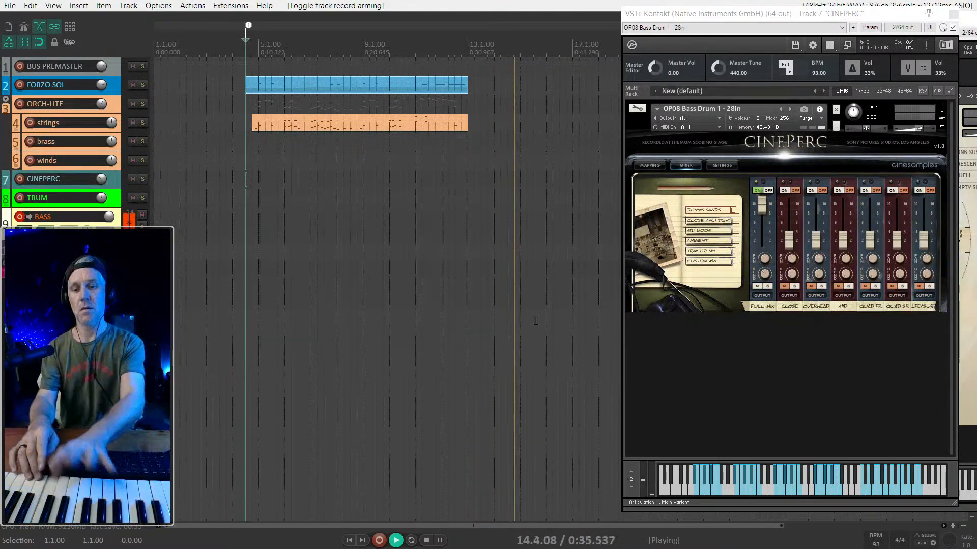
{"action": "key", "text": "space"}
{"action": "key", "text": "space"}
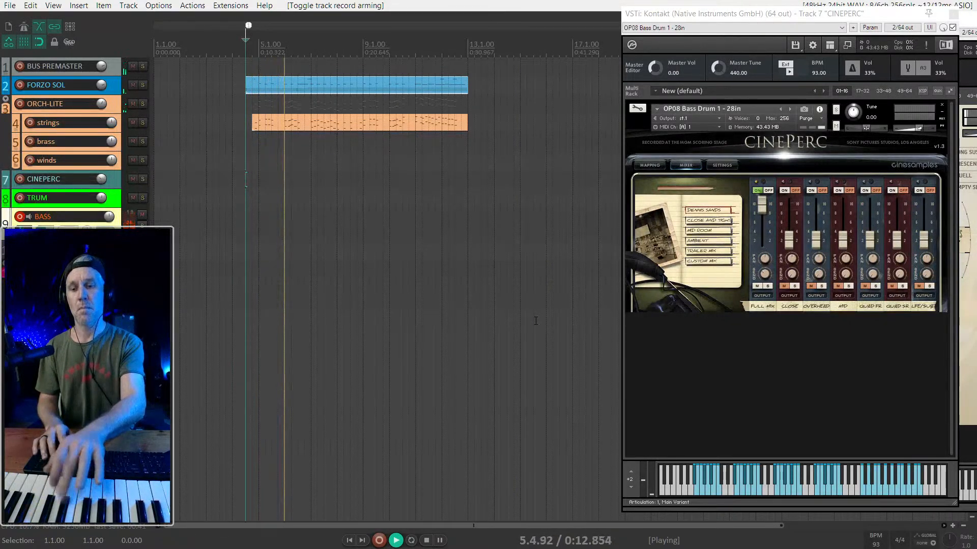
{"action": "key", "text": "space"}
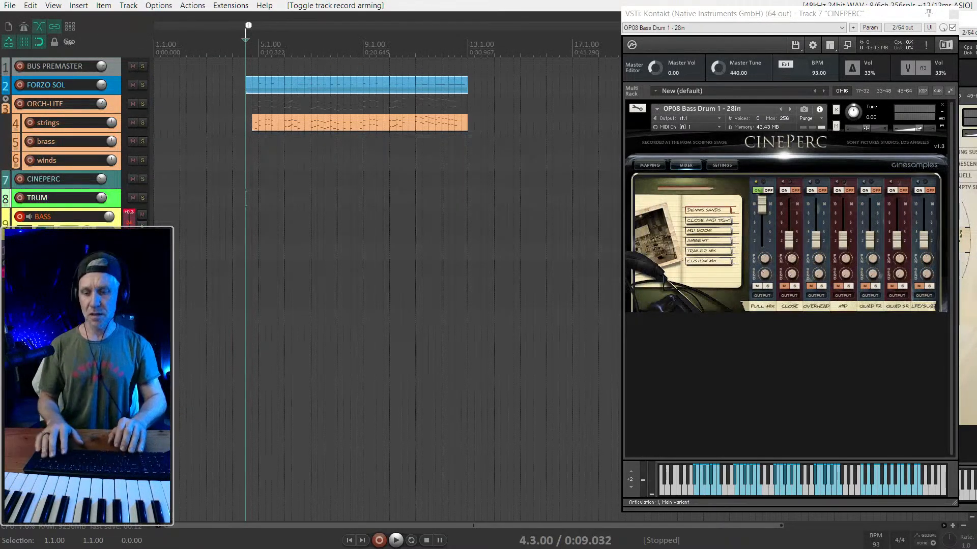
- Record-arm the PIANO track in place of BASS and try out piano parts over the arrangement from 4.3
{"action": "key", "text": "Down"}
{"action": "key", "text": "ctrl+r"}
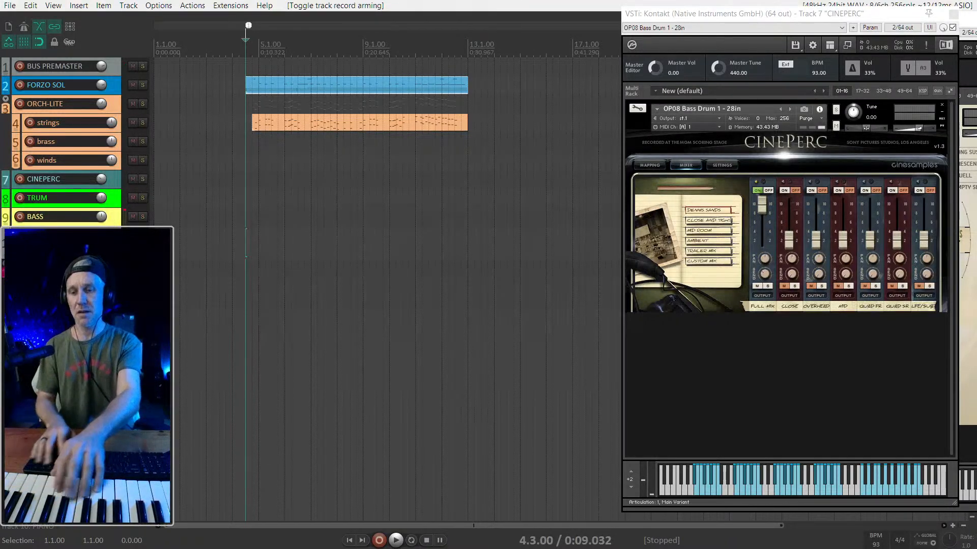
{"action": "key", "text": "space"}
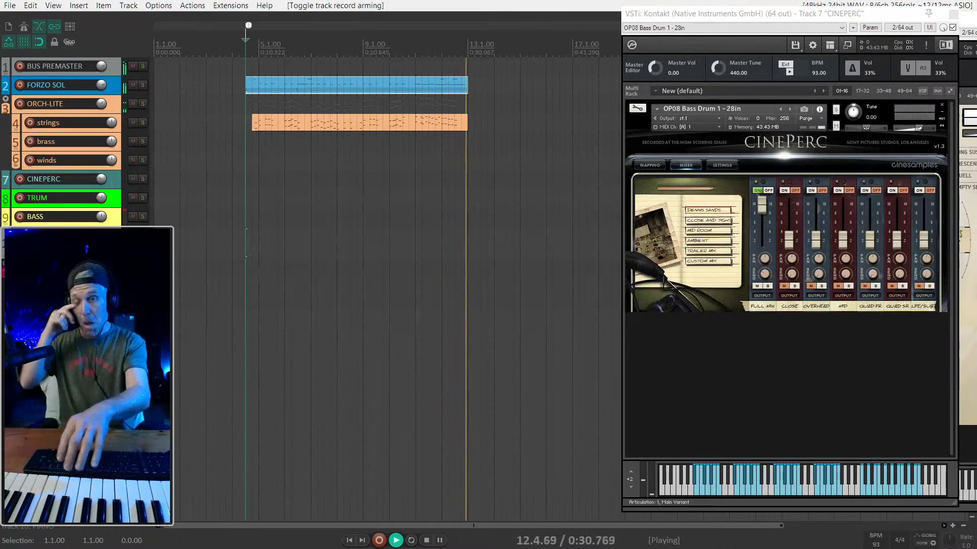
{"action": "key", "text": "space"}
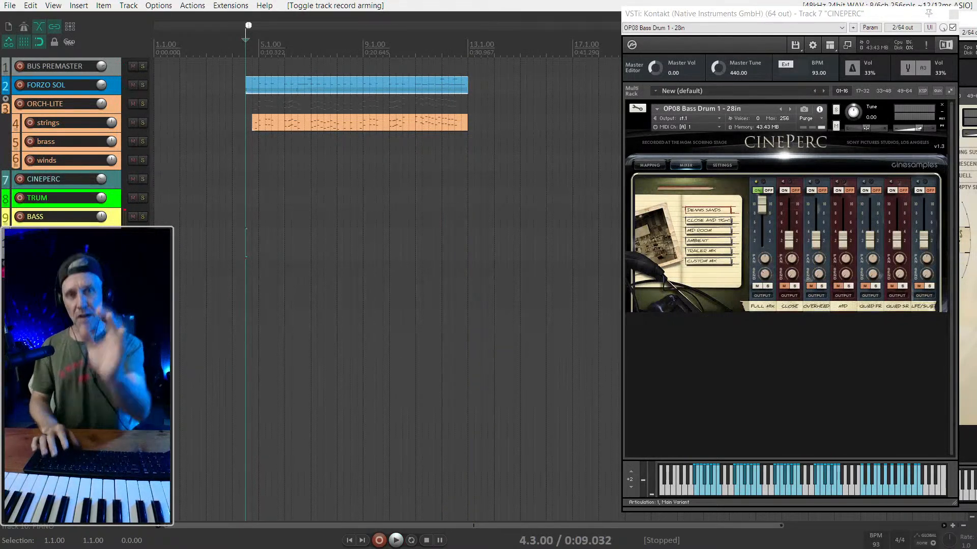
{"action": "key", "text": "space"}
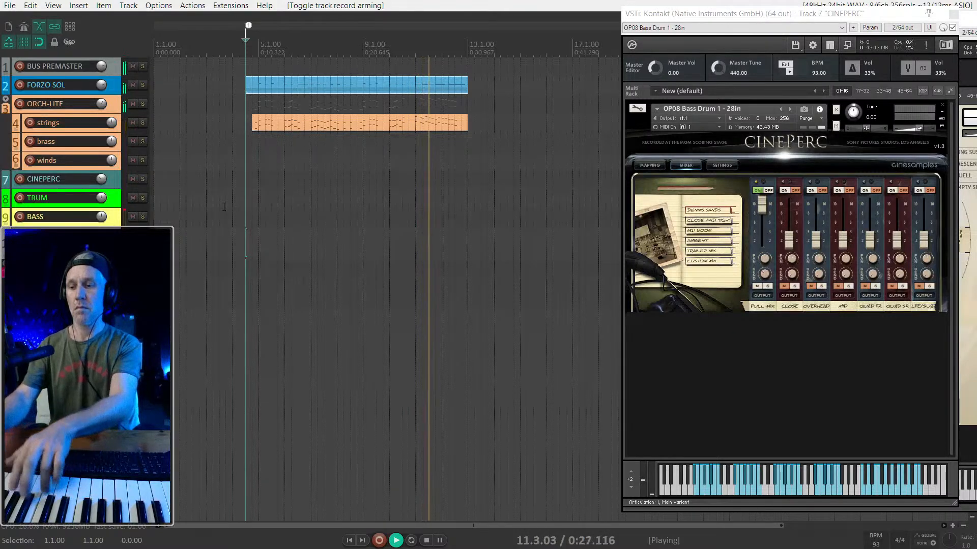
{"action": "key", "text": "space"}
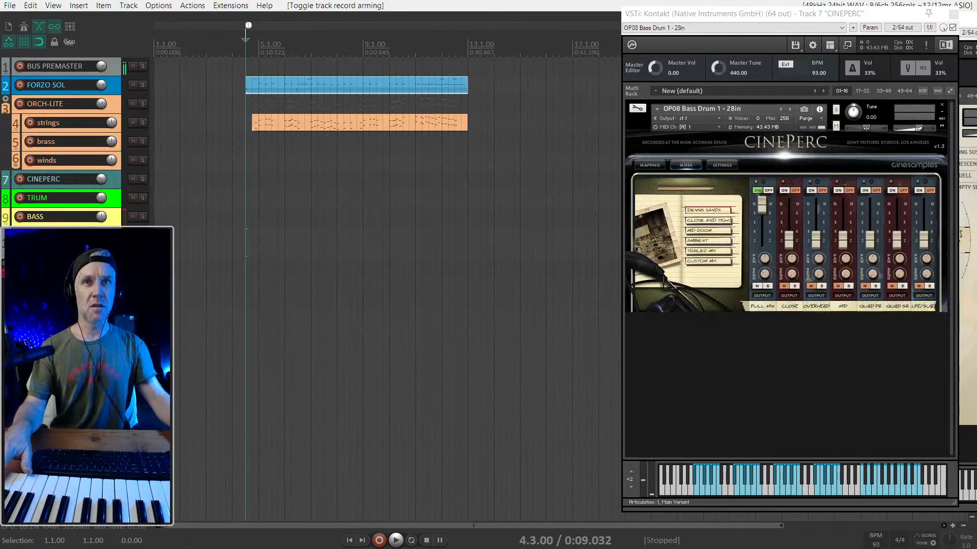
- Open the PIANO track's Kontakt instrument without its library browser, move its window aside, and adjust The Grandeur's Space Amount and tone Color
{"action": "key", "text": "f"}
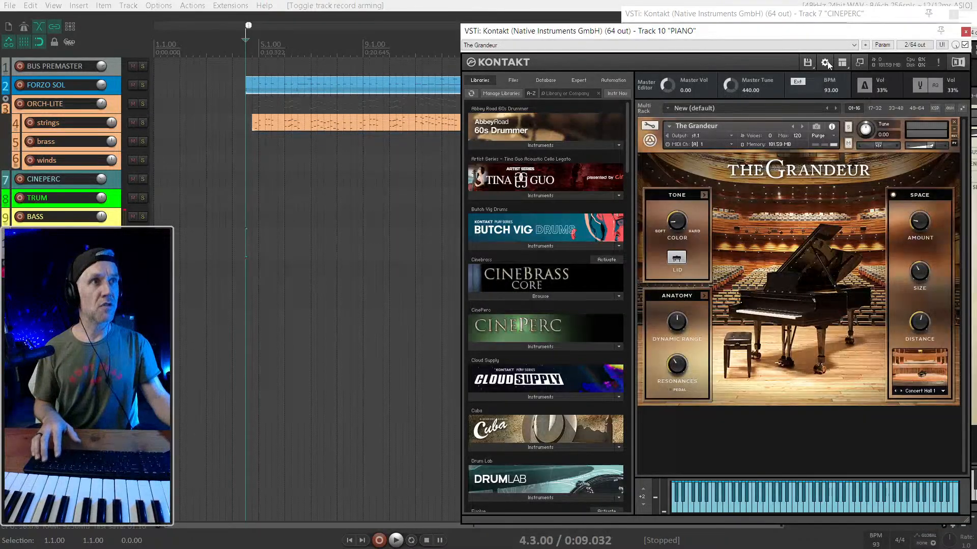
{"action": "left_click", "coordinate": [842, 62]}
{"action": "left_click", "coordinate": [834, 76]}
{"action": "left_click_drag", "start_coordinate": [673, 39], "coordinate": [743, 33]}
{"action": "mouse_move", "coordinate": [814, 217]}
{"action": "left_mouse_down"}
{"action": "mouse_move", "coordinate": [812, 191]}
{"action": "mouse_move", "coordinate": [813, 222]}
{"action": "left_mouse_up"}
{"action": "left_click_drag", "start_coordinate": [563, 220], "coordinate": [571, 158]}
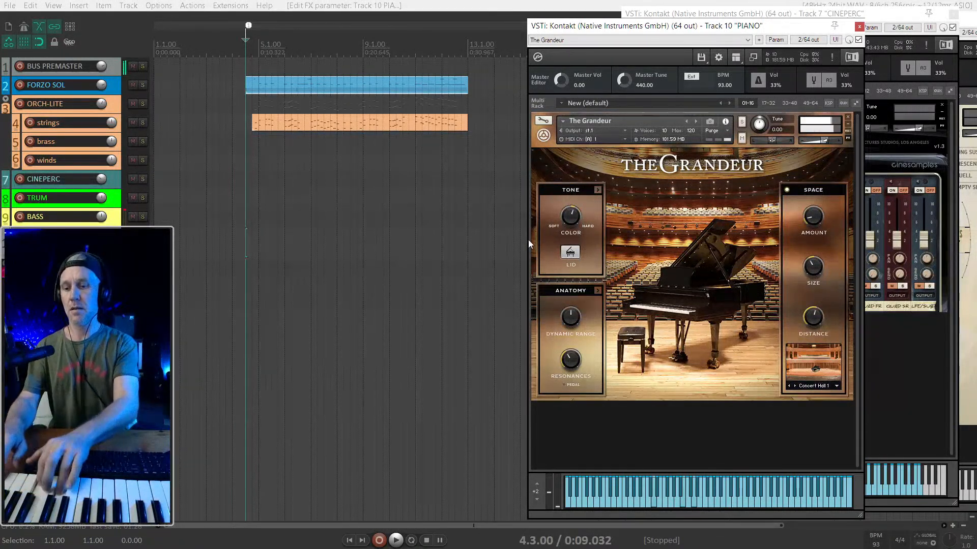
- Replay the arrangement from 4.3 several times to rehearse a piano part with The Grandeur
{"action": "key", "text": "space"}
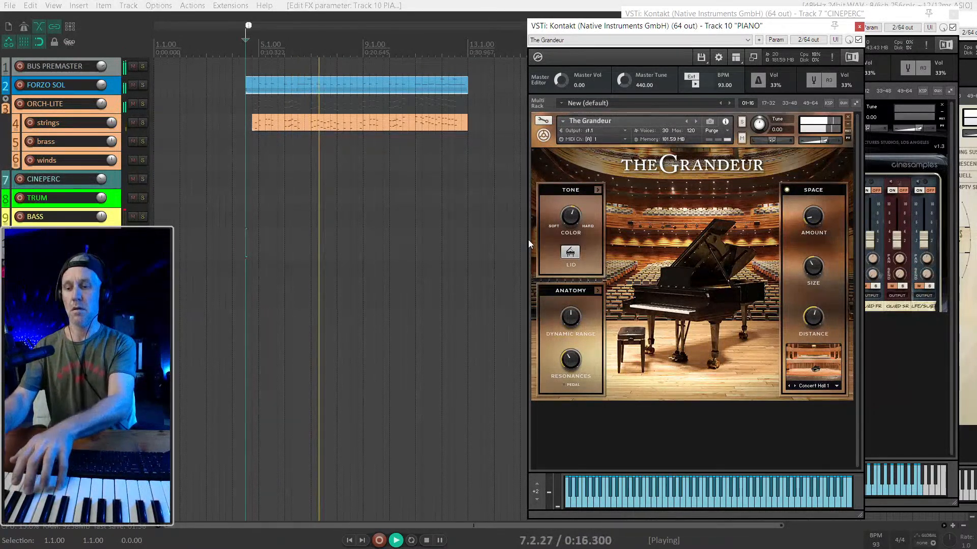
{"action": "key", "text": "space"}
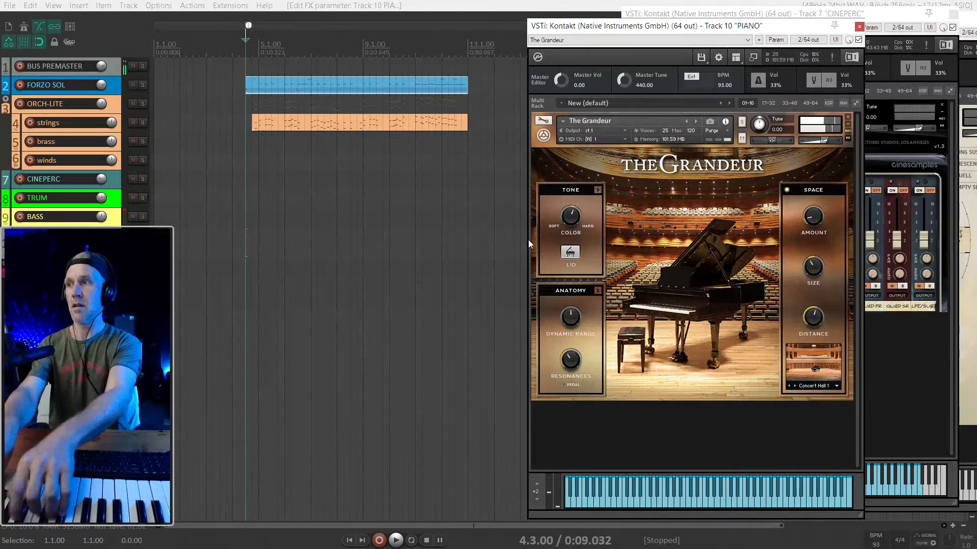
{"action": "key", "text": "space"}
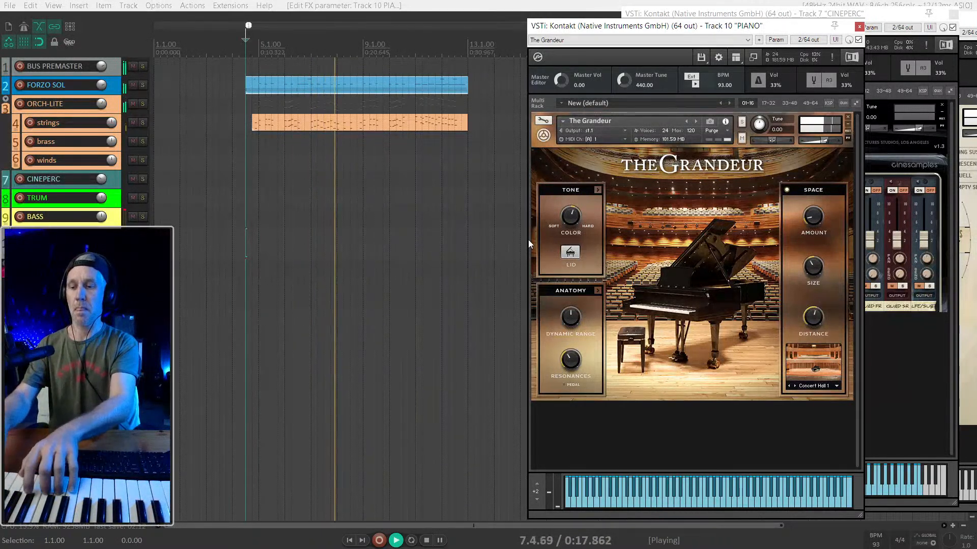
{"action": "key", "text": "space"}
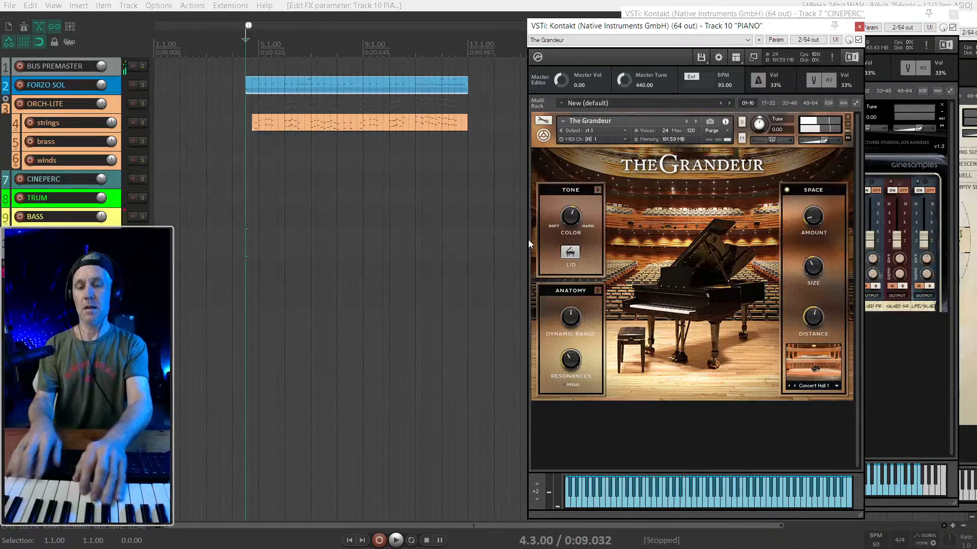
{"action": "key", "text": "space"}
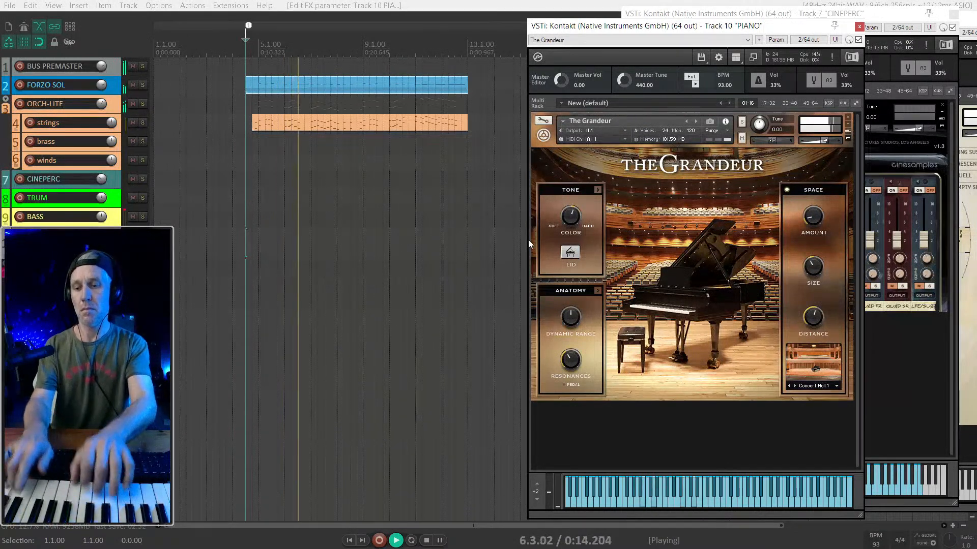
{"action": "key", "text": "space"}
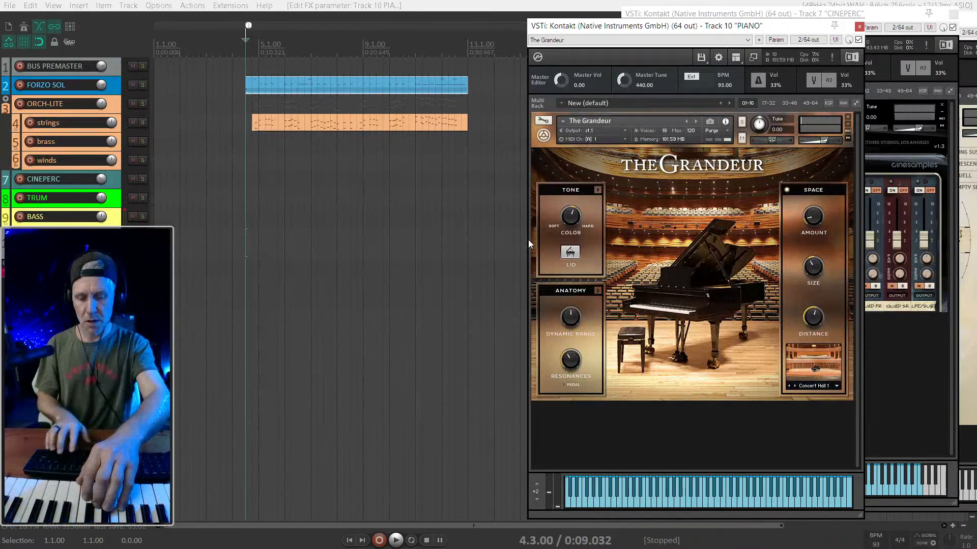
{"action": "key", "text": "ctrl+r"}
{"action": "key", "text": "space"}
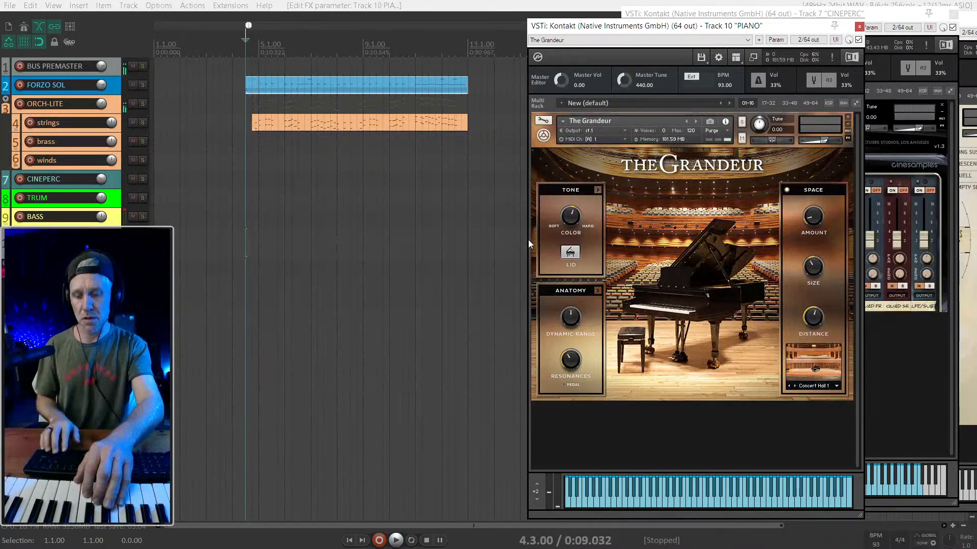
{"action": "key", "text": "ctrl+r"}
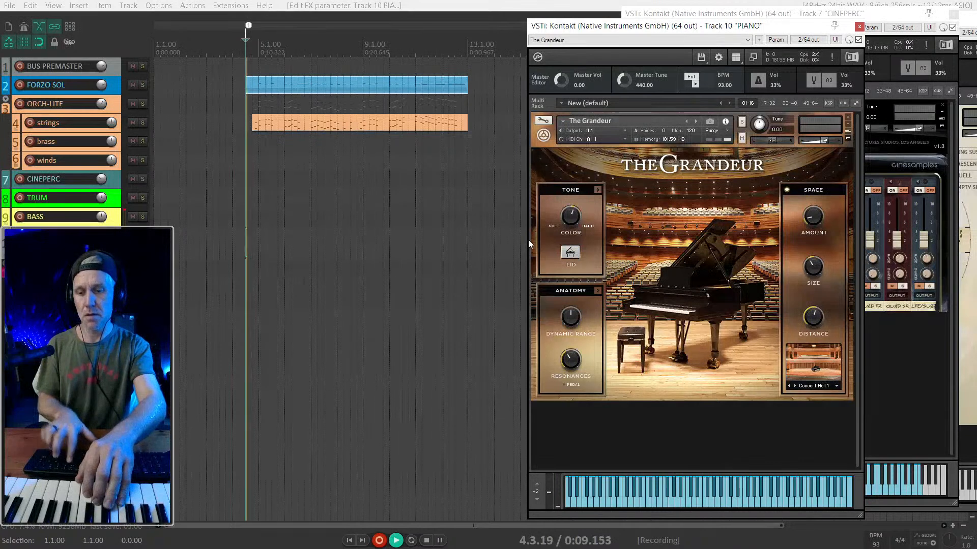
{"action": "key", "text": "space"}
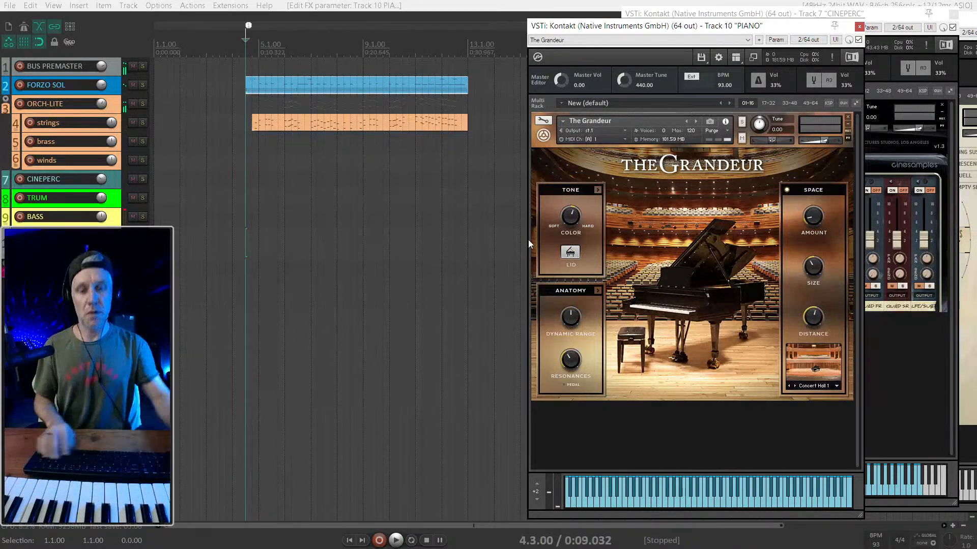
- Record a piano part for bars 5–6 on the PIANO track, starting from 4.1 with the metronome on
{"action": "key", "text": "Left"}
{"action": "key", "text": "Left"}
{"action": "key", "text": "Left"}
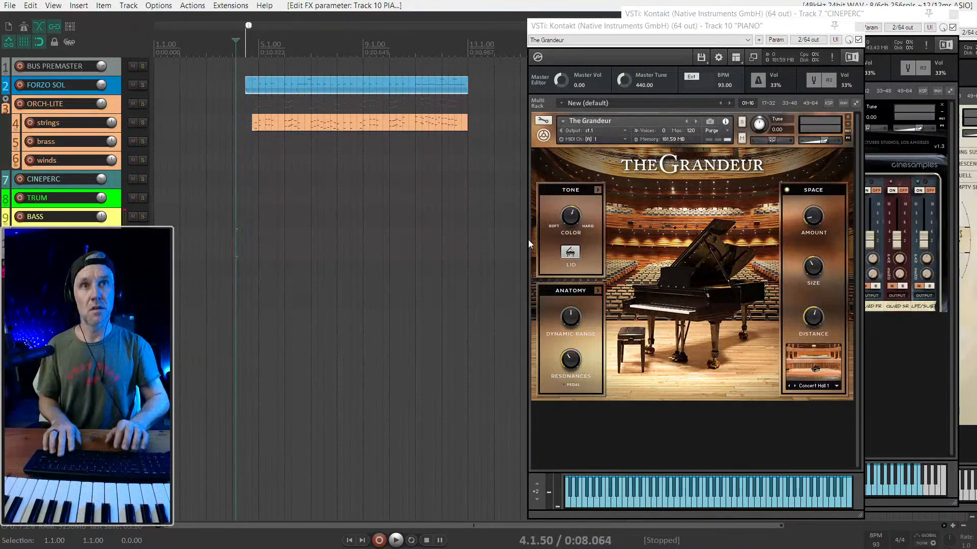
{"action": "key", "text": "space"}
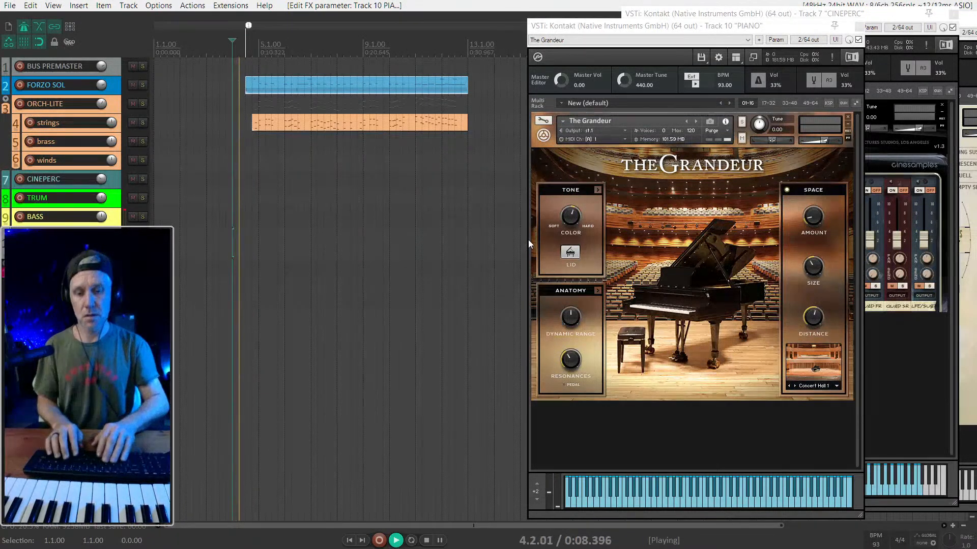
{"action": "key", "text": "space"}
{"action": "key", "text": "ctrl+r"}
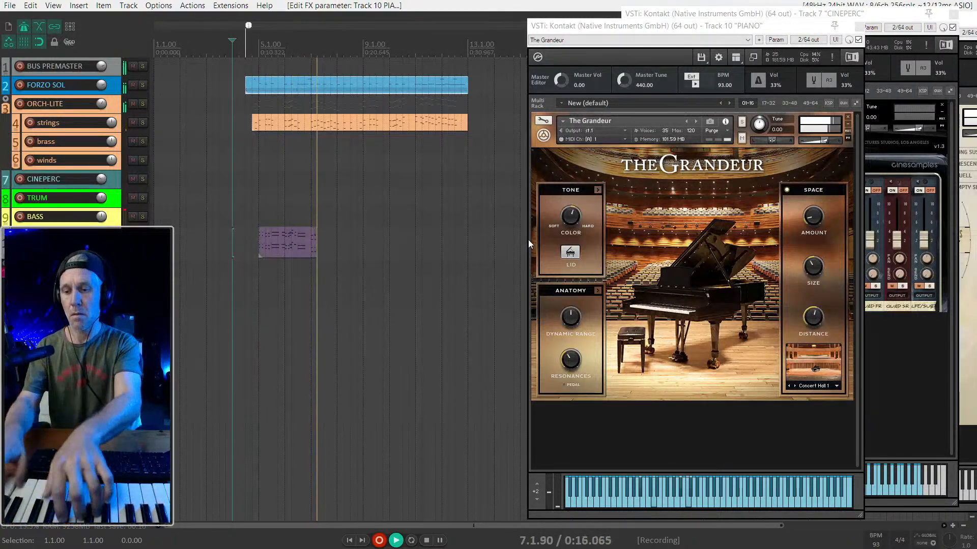
{"action": "key", "text": "space"}
- Trim the end of the recorded piano item to 7.1 and play it back from shortly before bar 5
{"action": "scroll", "coordinate": [346, 244], "scroll_direction": "up", "scroll_amount": 3}
{"action": "left_click_drag", "start_coordinate": [353, 244], "coordinate": [329, 246]}
{"action": "left_click", "coordinate": [241, 237]}
{"action": "scroll", "coordinate": [285, 240], "scroll_direction": "up", "scroll_amount": 3}
{"action": "key", "text": "space"}
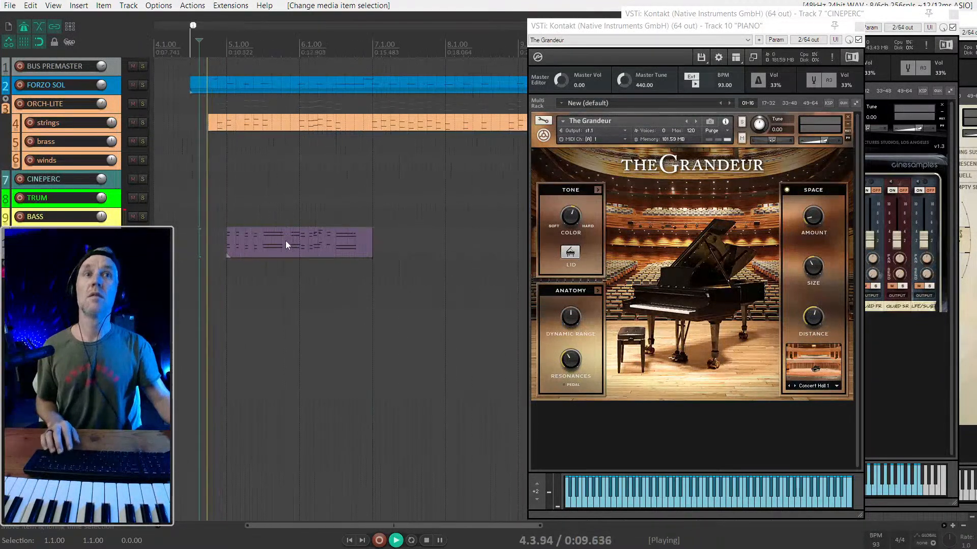
- Open the piano item for note editing and lower all note velocities together so the loudest notes are at 102
{"action": "double_click", "coordinate": [258, 236]}
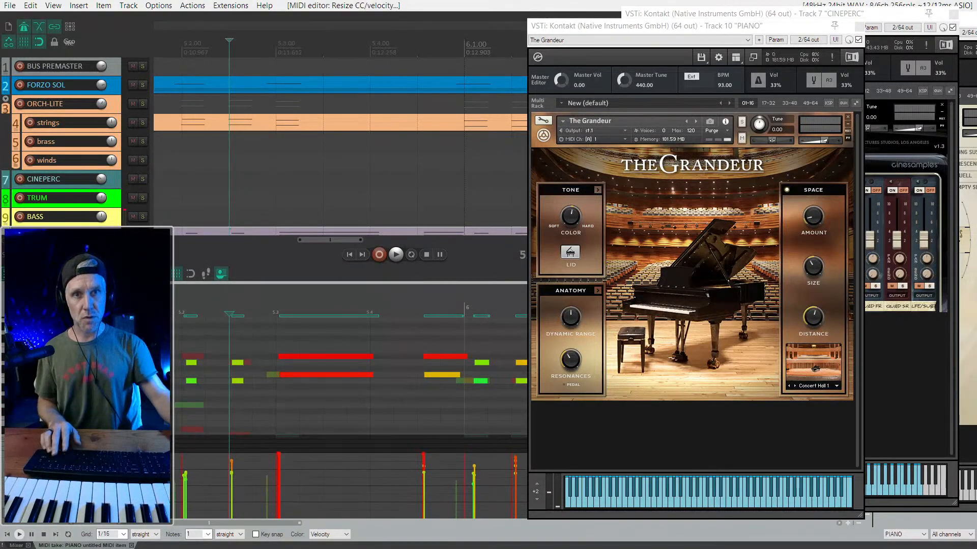
{"action": "key", "text": "ctrl+a"}
{"action": "mouse_move", "coordinate": [424, 466]}
{"action": "left_mouse_down"}
{"action": "mouse_move", "coordinate": [423, 452]}
{"action": "mouse_move", "coordinate": [423, 482]}
{"action": "left_mouse_up"}
{"action": "key", "text": "space"}
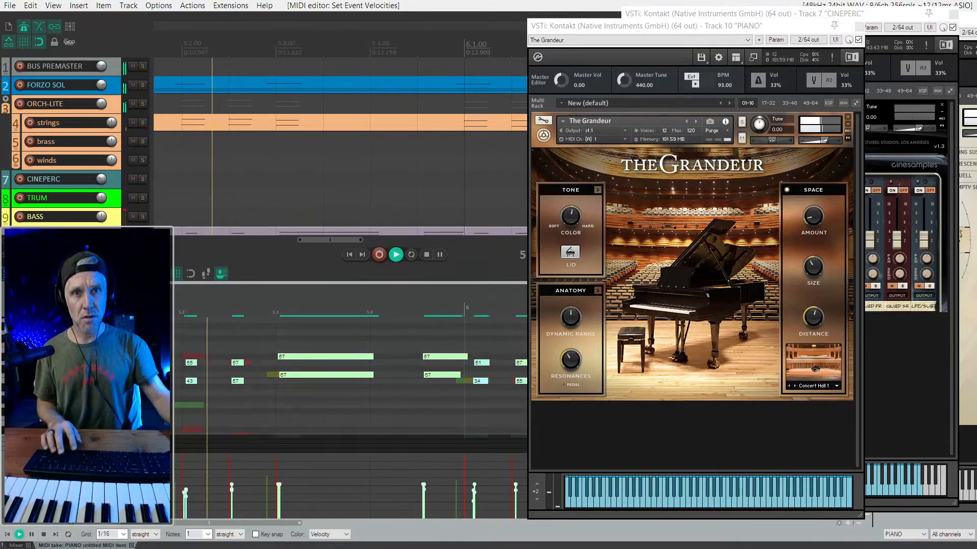
{"action": "key", "text": "space"}
{"action": "left_click_drag", "start_coordinate": [424, 484], "coordinate": [423, 467]}
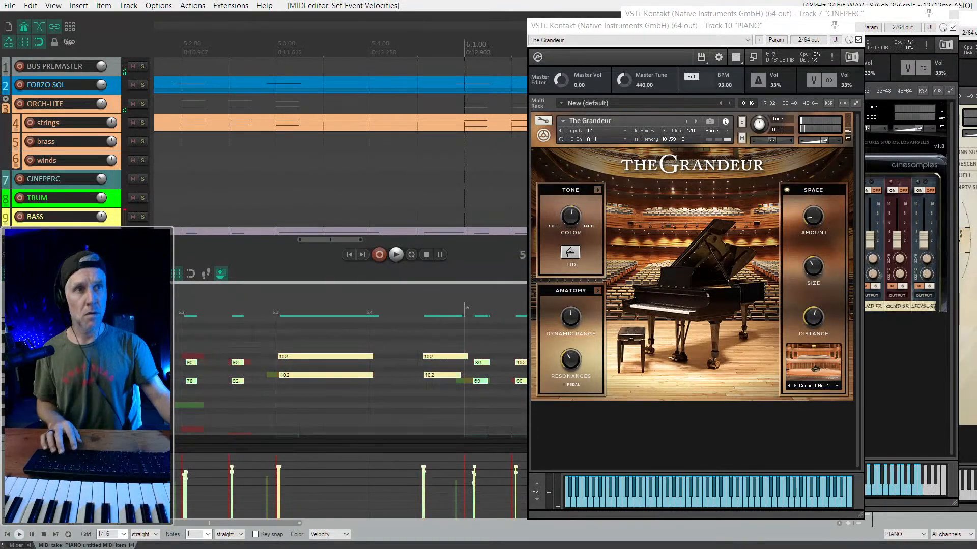
- Adjust The Grandeur's tone Color, raise its Space Amount and lower its Distance while auditioning the recorded piano part
{"action": "key", "text": "space"}
{"action": "left_click_drag", "start_coordinate": [575, 218], "coordinate": [576, 205]}
{"action": "left_click_drag", "start_coordinate": [814, 217], "coordinate": [815, 205]}
{"action": "key", "text": "space"}
{"action": "left_click_drag", "start_coordinate": [572, 220], "coordinate": [572, 241]}
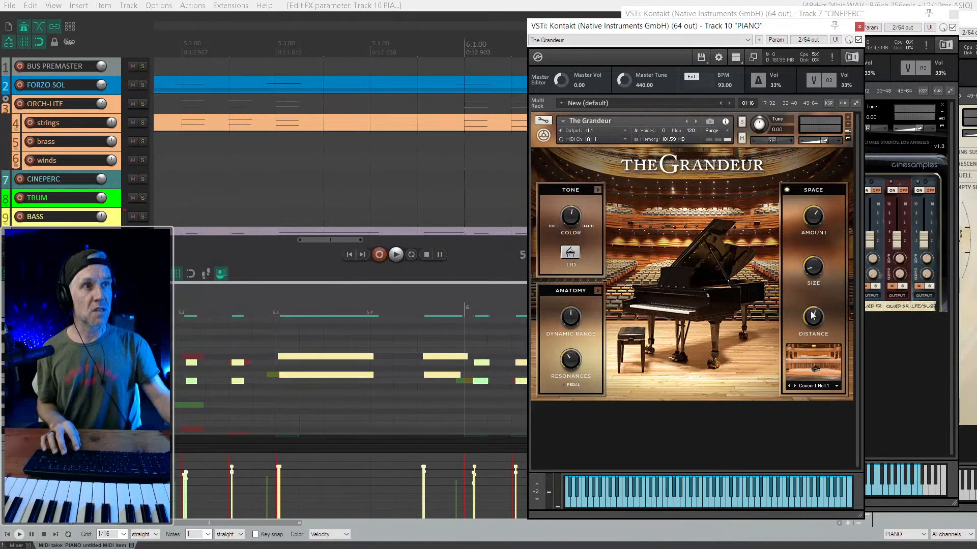
{"action": "key", "text": "space"}
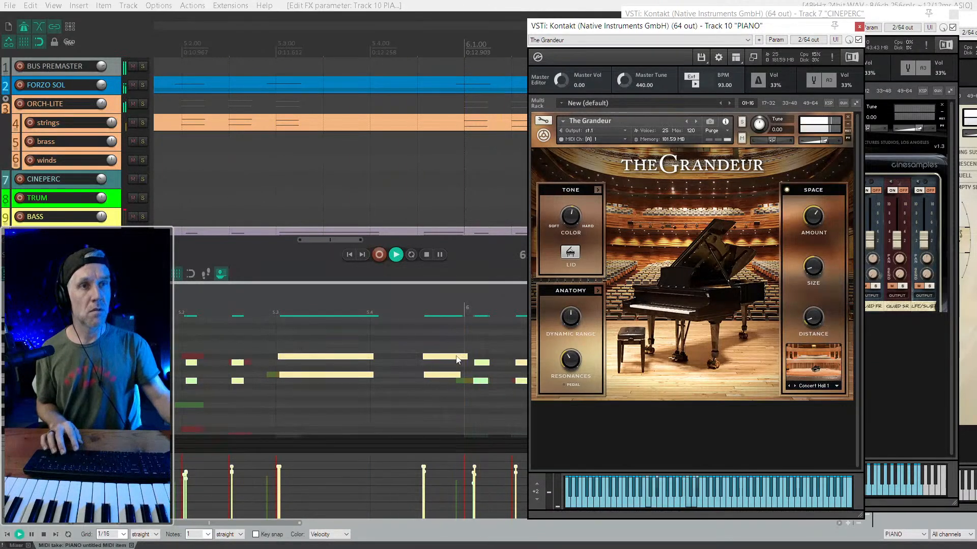
- Deselect the piano notes and play the passage from just before bar 6 to check the recorded part
{"action": "scroll", "coordinate": [458, 360], "scroll_direction": "down", "scroll_amount": 5}
{"action": "scroll", "coordinate": [405, 372], "scroll_direction": "right", "scroll_amount": 4}
{"action": "key", "text": "space"}
{"action": "left_click", "coordinate": [234, 355]}
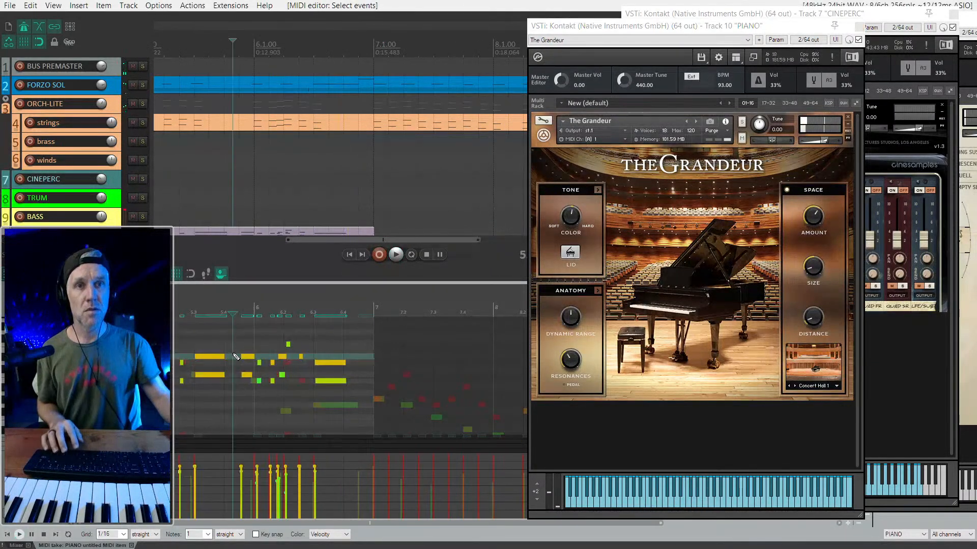
{"action": "scroll", "coordinate": [236, 356], "scroll_direction": "up", "scroll_amount": 2}
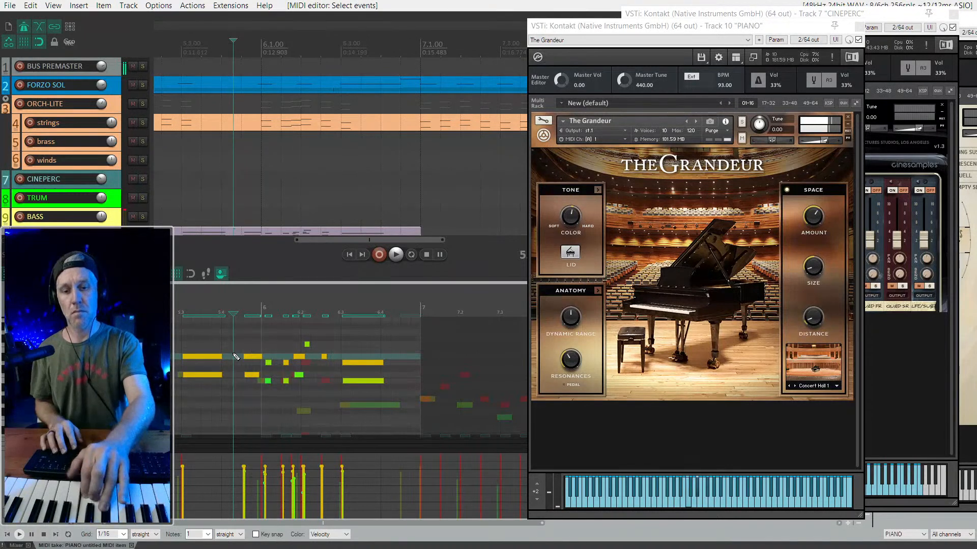
{"action": "key", "text": "space"}
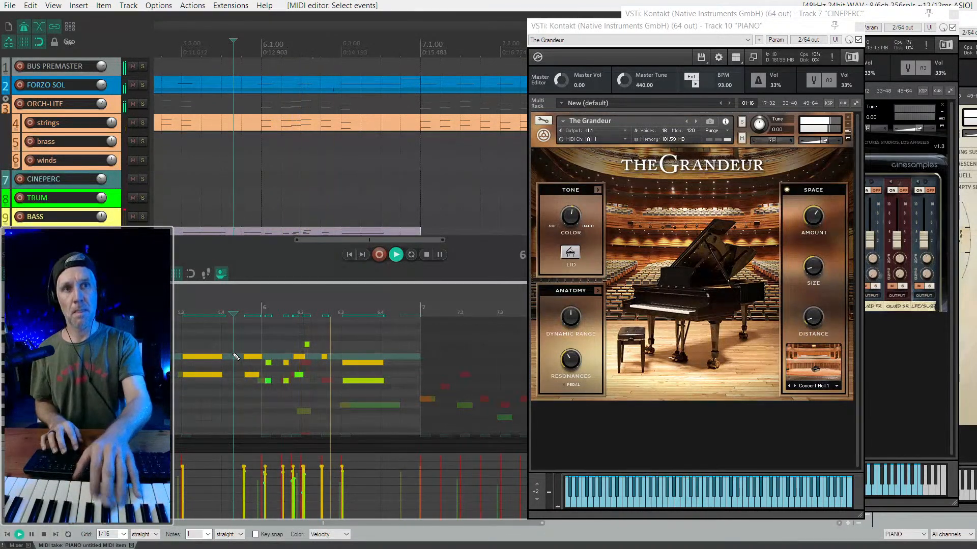
{"action": "scroll", "coordinate": [244, 356], "scroll_direction": "down", "scroll_amount": 2}
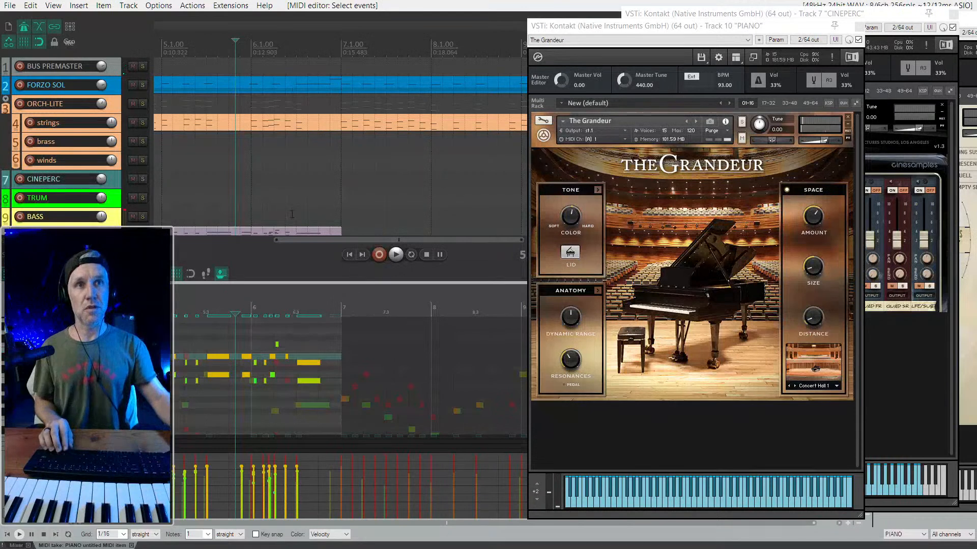
- Try recording a continuation of the piano part on the PIANO track from bar 6, and undo the take
{"action": "scroll", "coordinate": [292, 214], "scroll_direction": "down", "scroll_amount": 3}
{"action": "left_click", "coordinate": [332, 184]}
{"action": "scroll", "coordinate": [312, 189], "scroll_direction": "down", "scroll_amount": 2}
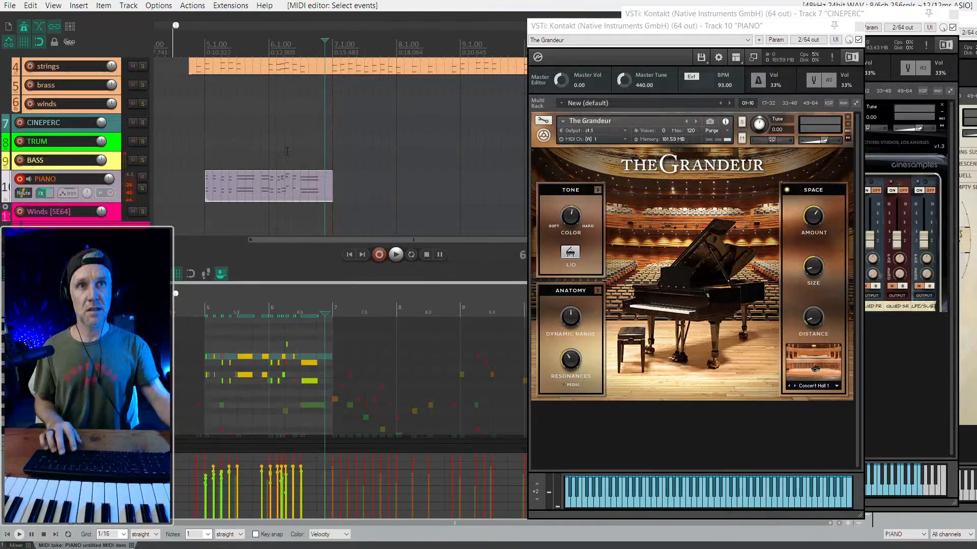
{"action": "left_click", "coordinate": [270, 148]}
{"action": "key", "text": "space"}
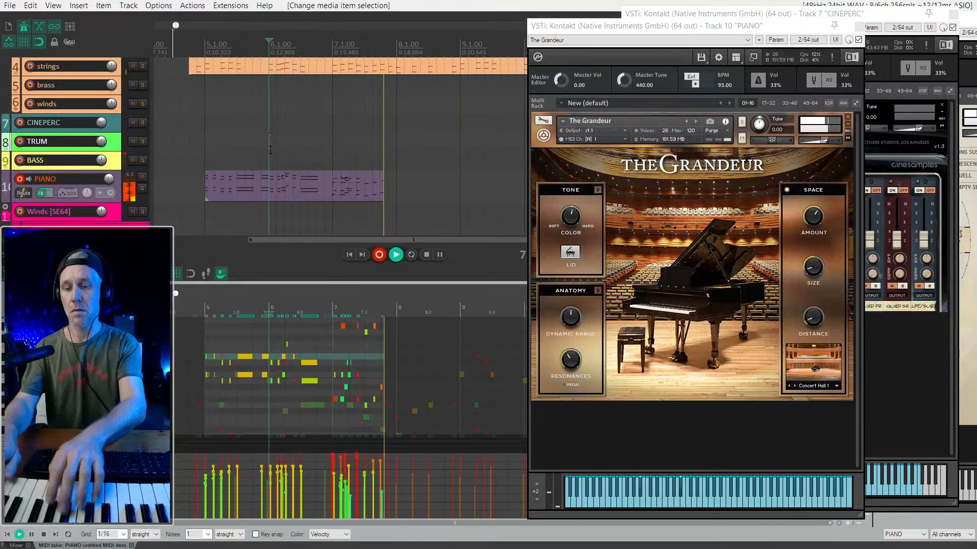
{"action": "key", "text": "space"}
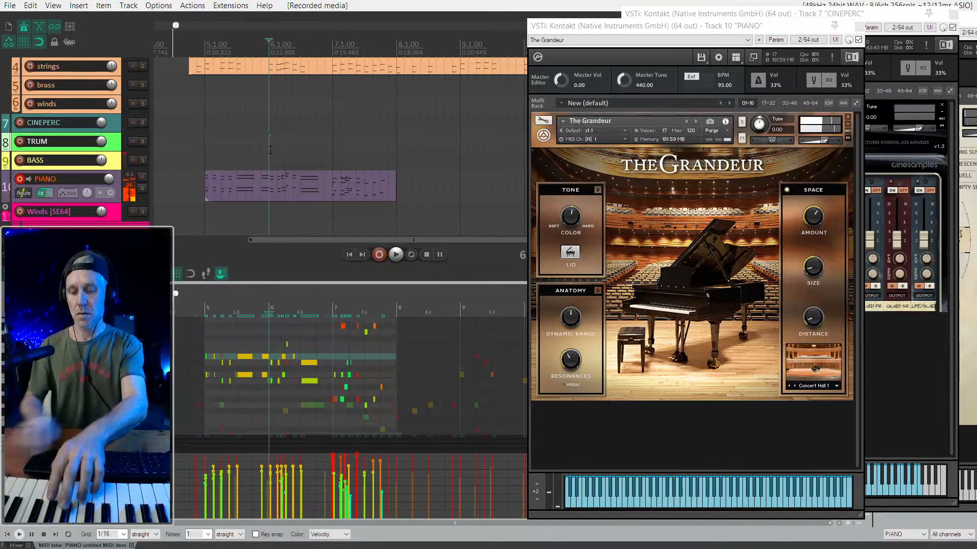
{"action": "key", "text": "ctrl+z"}
- Record the piano part from bar 6 into bar 12, review it from bar 8 and trim the item's end to bar 11
{"action": "key", "text": "space"}
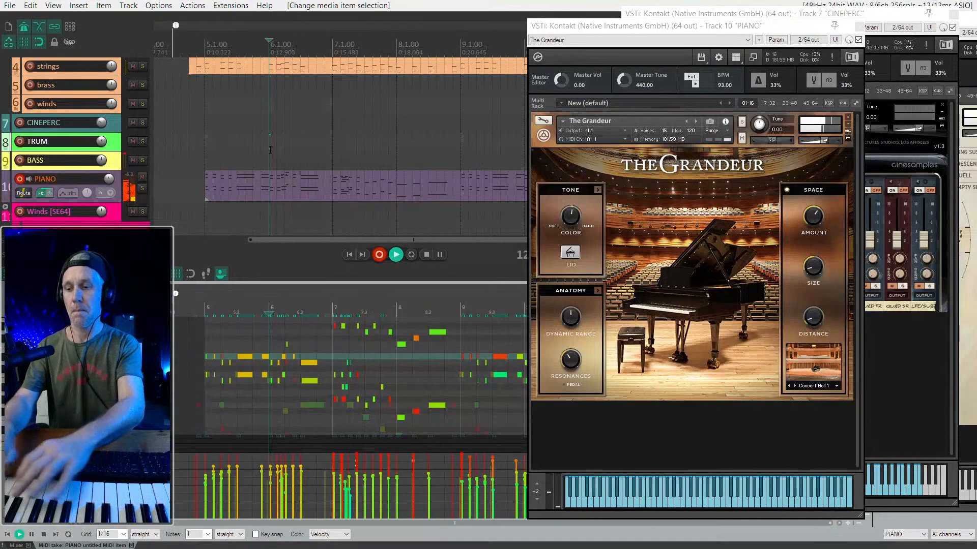
{"action": "scroll", "coordinate": [231, 147], "scroll_direction": "down", "scroll_amount": 1}
{"action": "scroll", "coordinate": [249, 150], "scroll_direction": "right", "scroll_amount": 2}
{"action": "left_click", "coordinate": [249, 151]}
{"action": "key", "text": "space"}
{"action": "scroll", "coordinate": [337, 173], "scroll_direction": "down", "scroll_amount": 1}
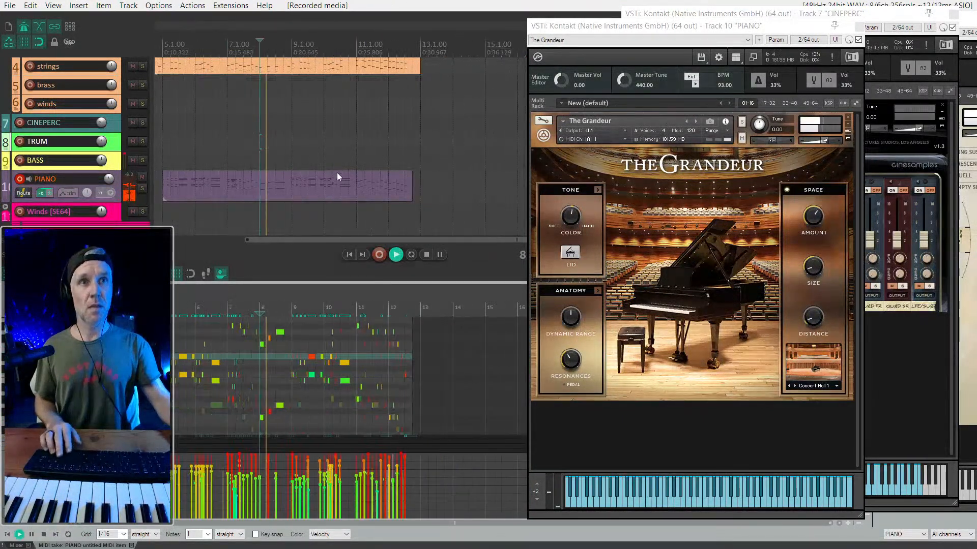
{"action": "left_click_drag", "start_coordinate": [414, 186], "coordinate": [355, 186]}
{"action": "scroll", "coordinate": [313, 330], "scroll_direction": "up", "scroll_amount": 1}
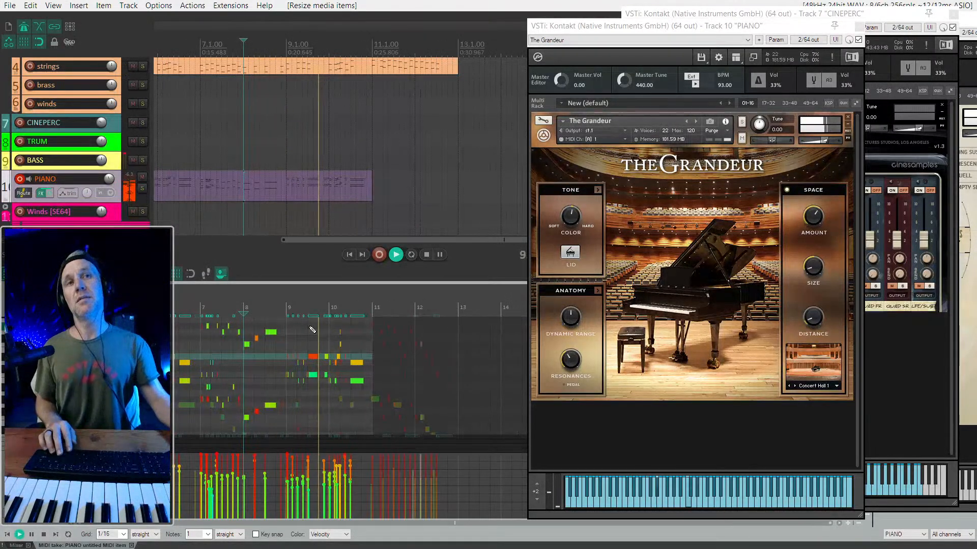
{"action": "scroll", "coordinate": [317, 323], "scroll_direction": "up", "scroll_amount": 1}
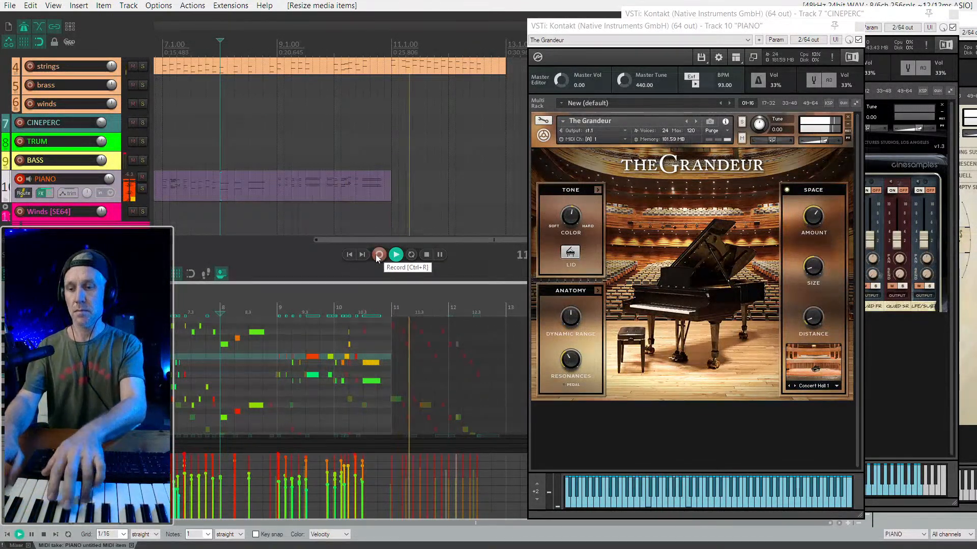
- Record the piano phrase for bars 11 and 12, starting from bar 8, and play the take back
{"action": "key", "text": "space"}
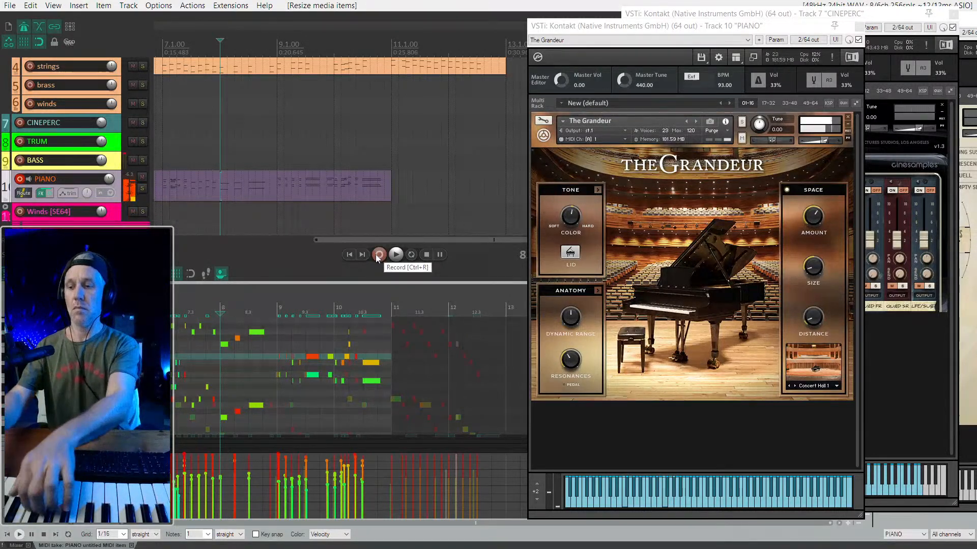
{"action": "left_click", "coordinate": [378, 254]}
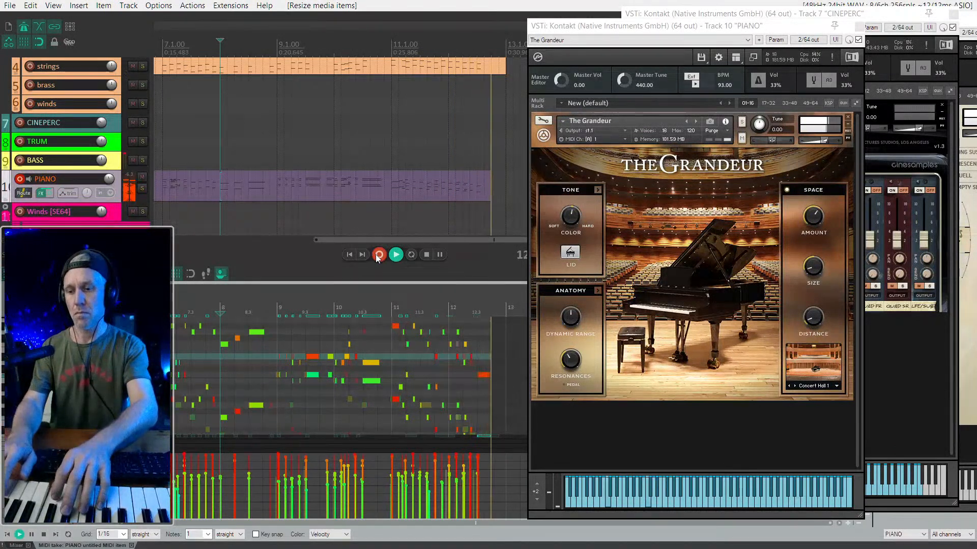
{"action": "left_click", "coordinate": [376, 255]}
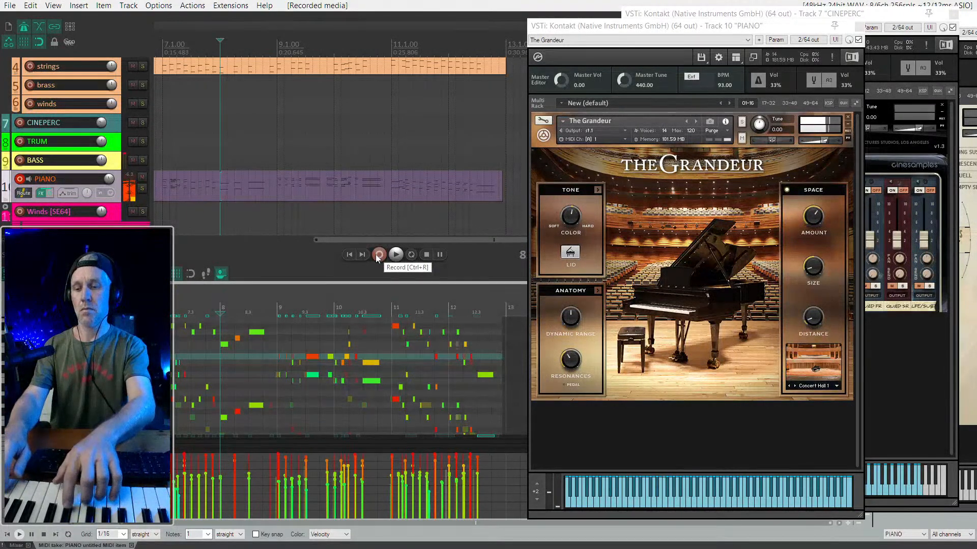
{"action": "key", "text": "space"}
- Select the strings item, solo the strings track and play its phrase in bars 11 and 12
{"action": "left_click", "coordinate": [406, 68]}
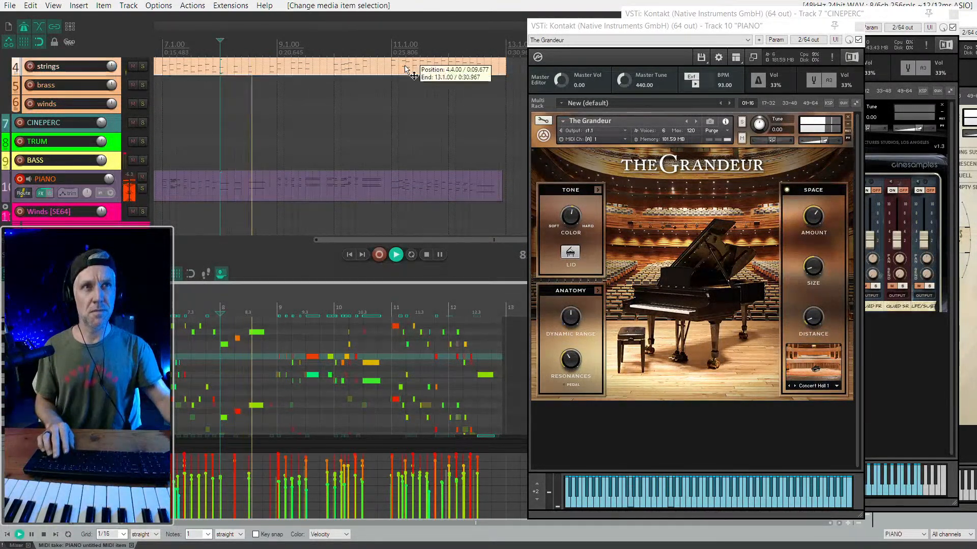
{"action": "key", "text": "s"}
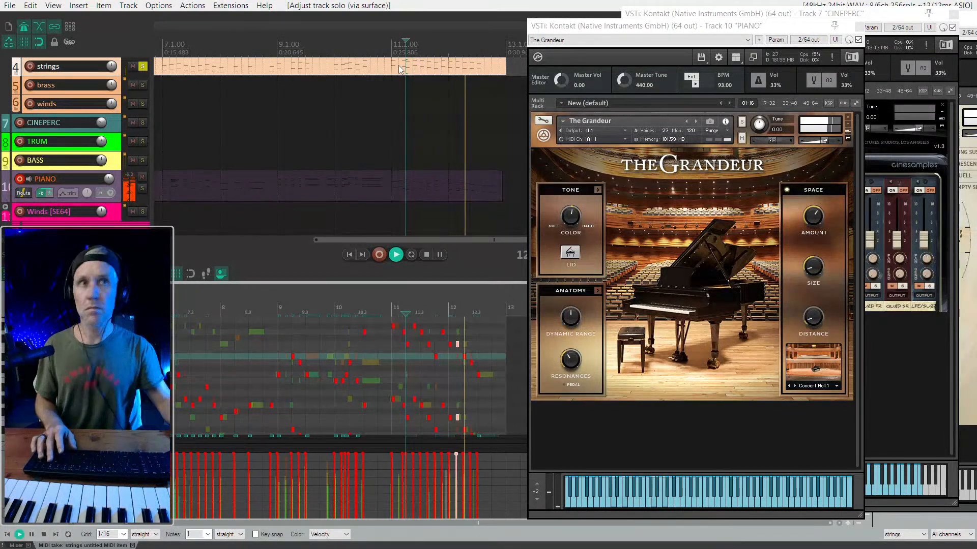
{"action": "key", "text": "space"}
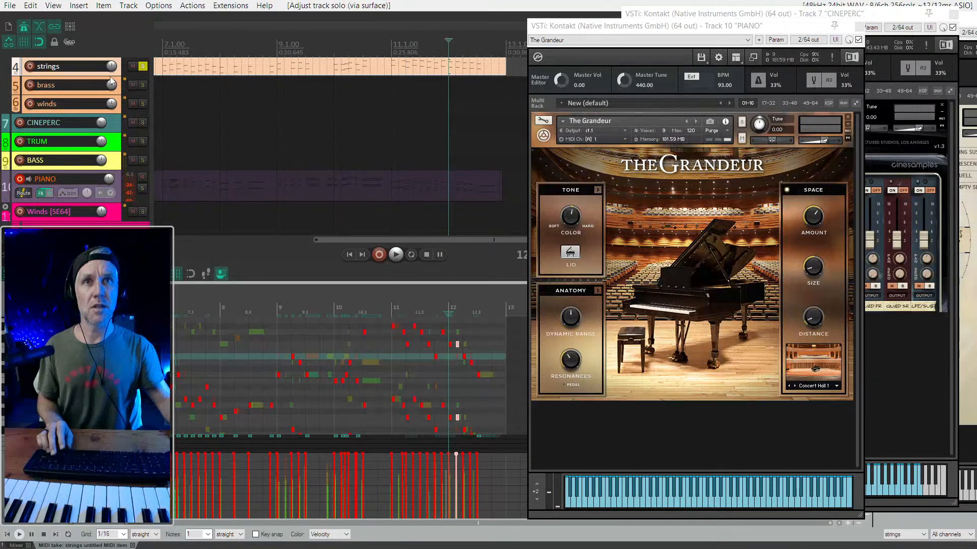
- Enlarge the strings track, move the Kontakt window clear of the arrangement and play the strings from bar 11
{"action": "left_click_drag", "start_coordinate": [108, 75], "coordinate": [107, 215]}
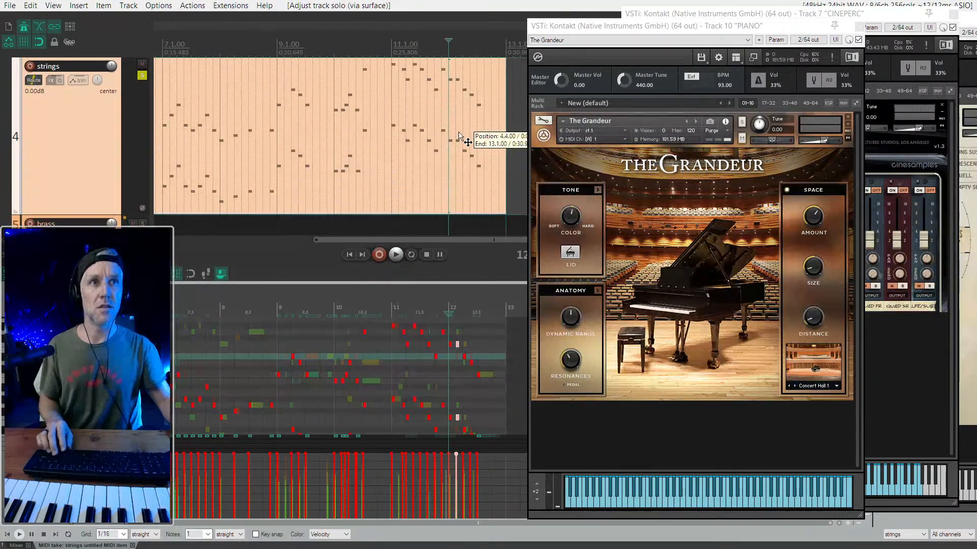
{"action": "scroll", "coordinate": [457, 135], "scroll_direction": "up", "scroll_amount": 2}
{"action": "left_click_drag", "start_coordinate": [713, 31], "coordinate": [810, 25]}
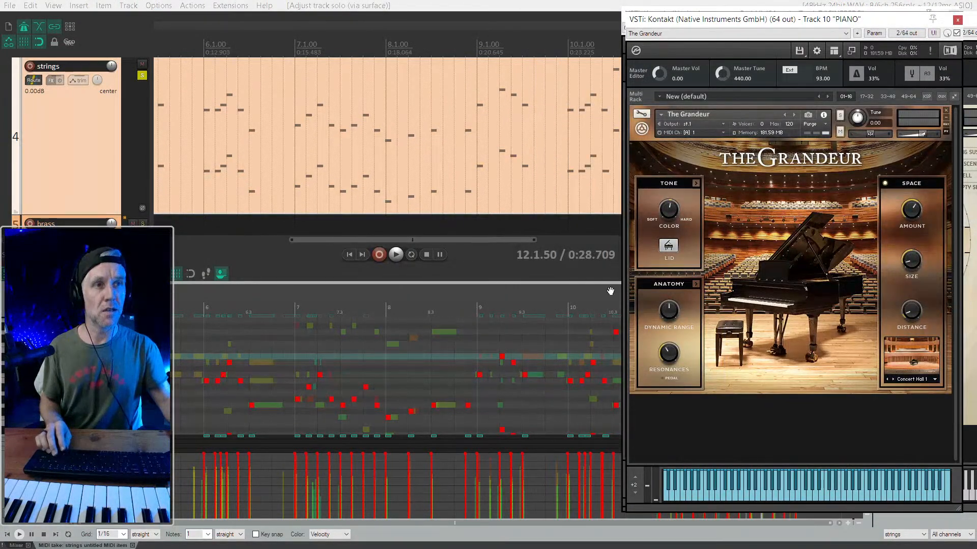
{"action": "scroll", "coordinate": [456, 377], "scroll_direction": "right", "scroll_amount": 2}
{"action": "left_click", "coordinate": [295, 356]}
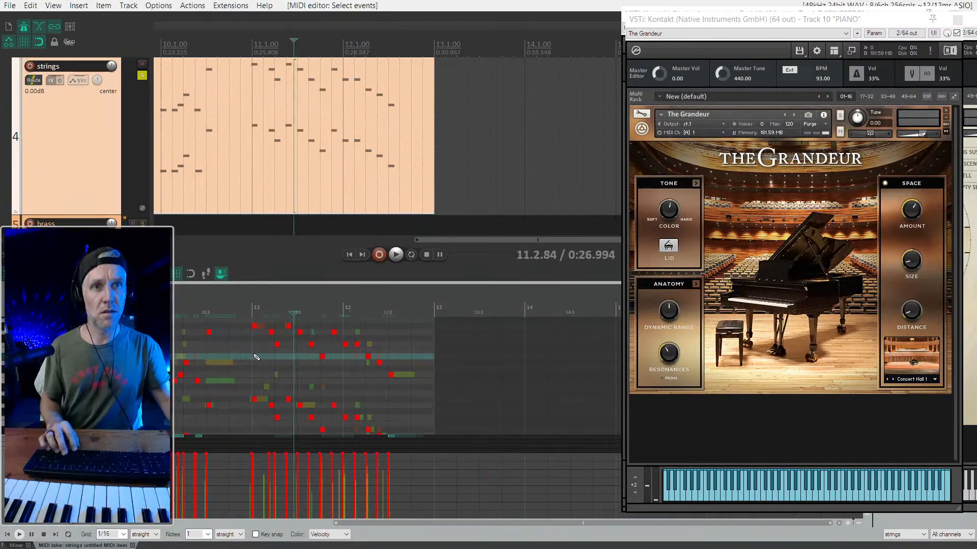
{"action": "key", "text": "space"}
{"action": "scroll", "coordinate": [328, 366], "scroll_direction": "up", "scroll_amount": 5}
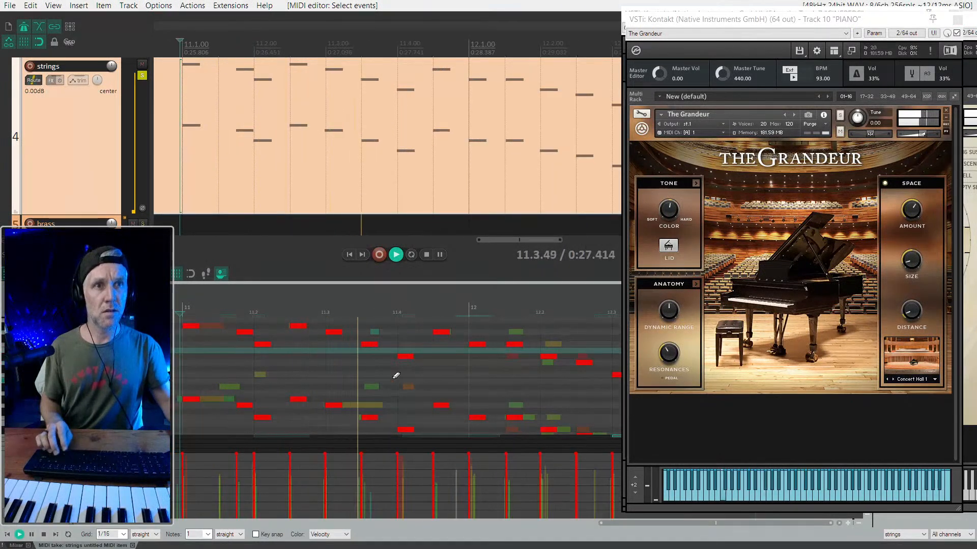
{"action": "key", "text": "space"}
- Try moving the strings' octave note pairs at 11.4.50 and 12.1 down two semitones, and audition them
{"action": "left_click_drag", "start_coordinate": [337, 329], "coordinate": [389, 432]}
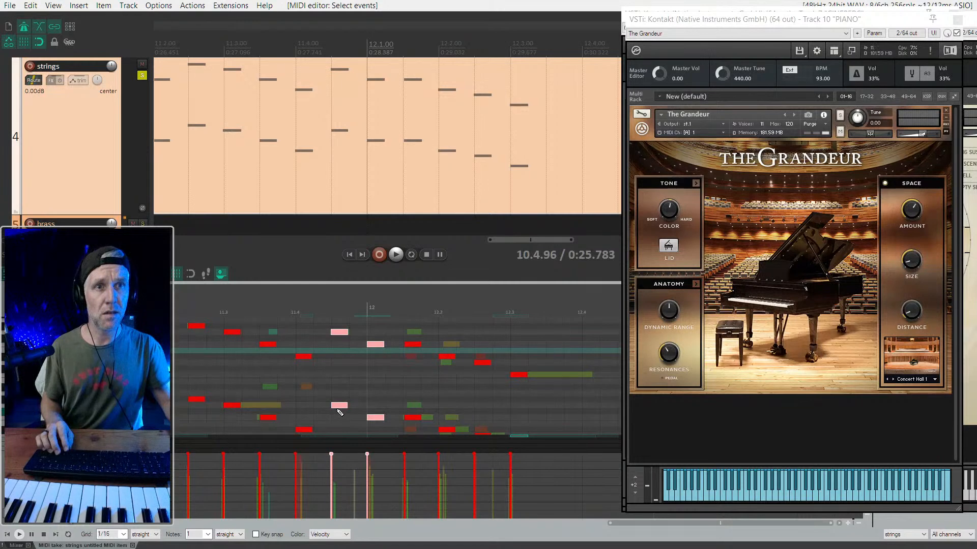
{"action": "left_click_drag", "start_coordinate": [338, 407], "coordinate": [341, 420]}
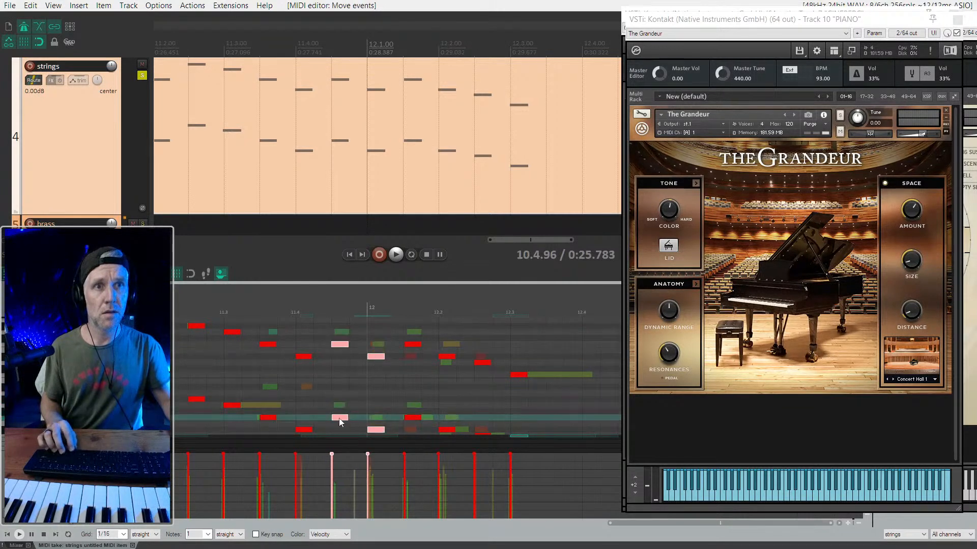
{"action": "left_click", "coordinate": [288, 347]}
{"action": "key", "text": "space"}
{"action": "key", "text": "space"}
- Return the strings' octave note pairs at 11.4.50 and 12.1 to their original pitches, two semitones higher
{"action": "left_click_drag", "start_coordinate": [330, 337], "coordinate": [341, 403]}
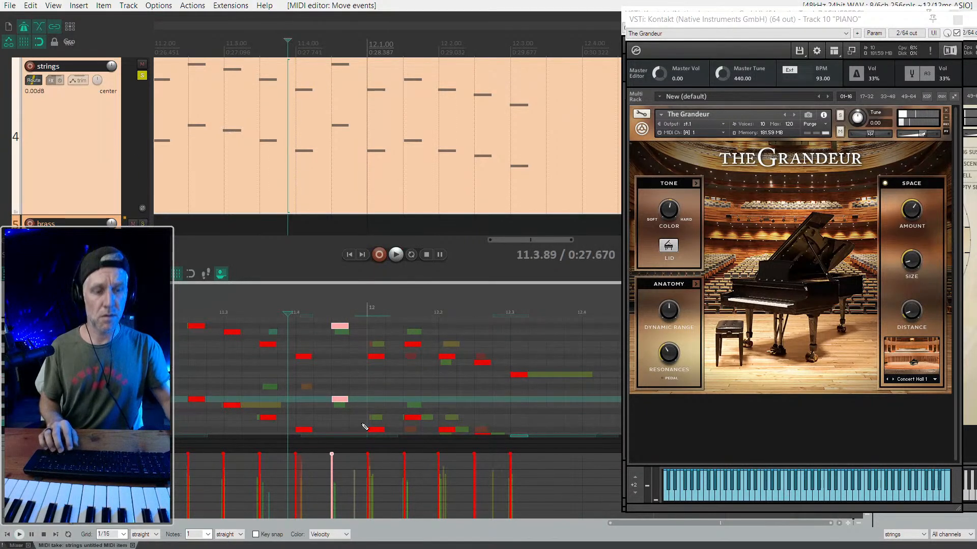
{"action": "key", "text": "Down"}
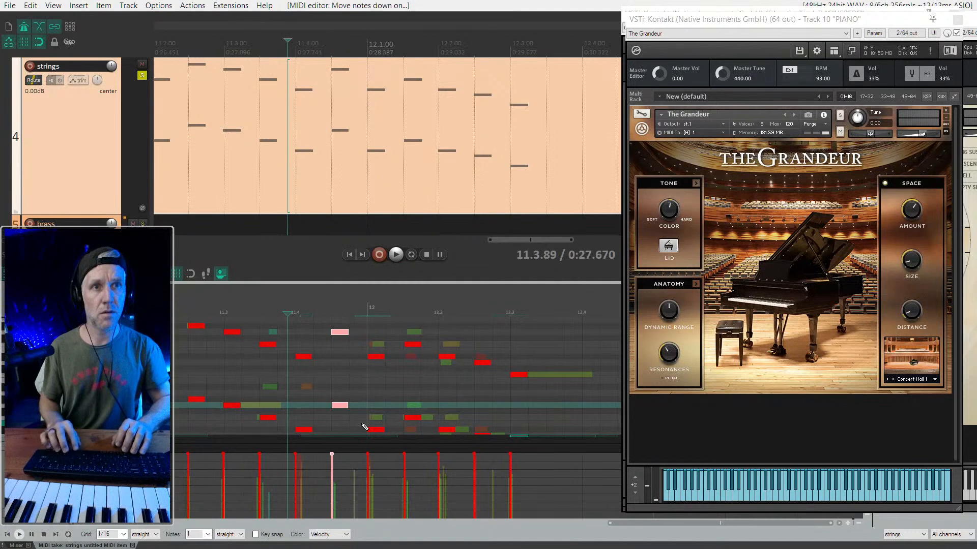
{"action": "key", "text": "space"}
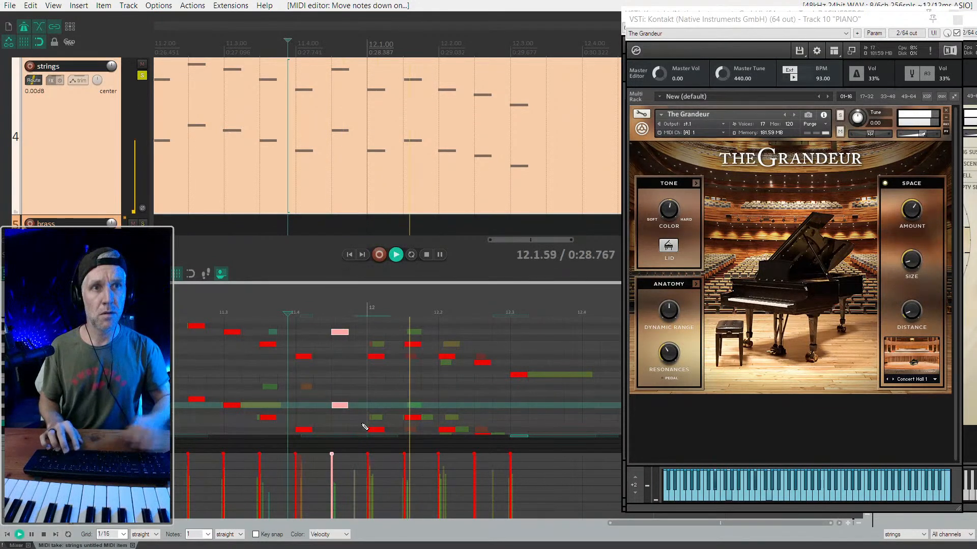
{"action": "key", "text": "space"}
{"action": "left_click_drag", "start_coordinate": [370, 434], "coordinate": [380, 377]}
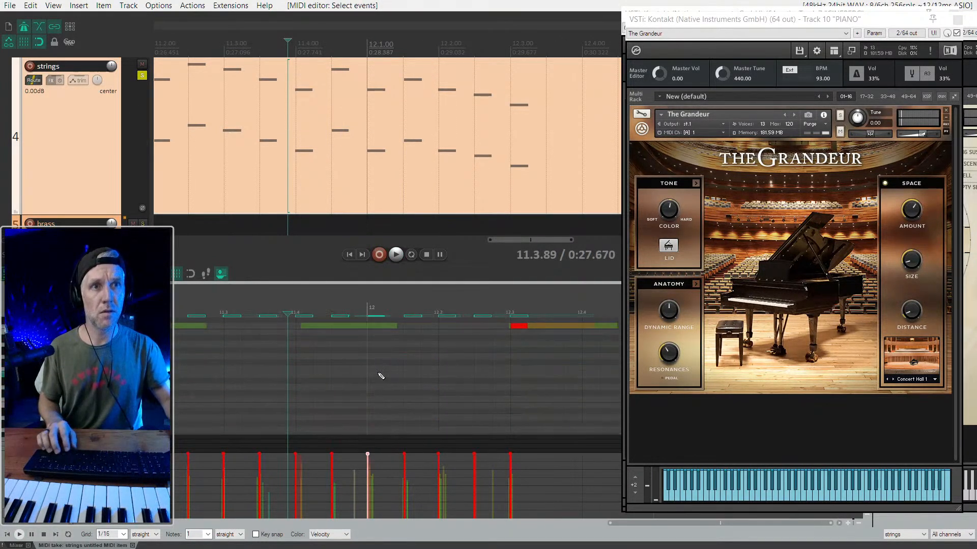
{"action": "scroll", "coordinate": [390, 380], "scroll_direction": "up", "scroll_amount": 1}
{"action": "scroll", "coordinate": [393, 384], "scroll_direction": "up", "scroll_amount": 3}
{"action": "scroll", "coordinate": [395, 382], "scroll_direction": "up", "scroll_amount": 3}
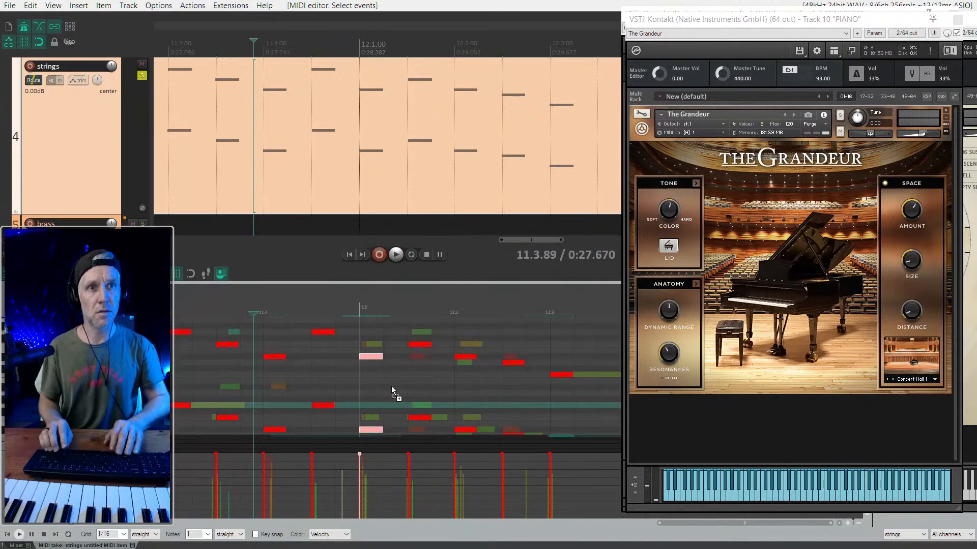
- Lower the strings' octave note pairs at 12.1.50 and 12.2 by two semitones
{"action": "left_click_drag", "start_coordinate": [416, 334], "coordinate": [483, 435]}
{"action": "scroll", "coordinate": [485, 434], "scroll_direction": "down", "scroll_amount": 3}
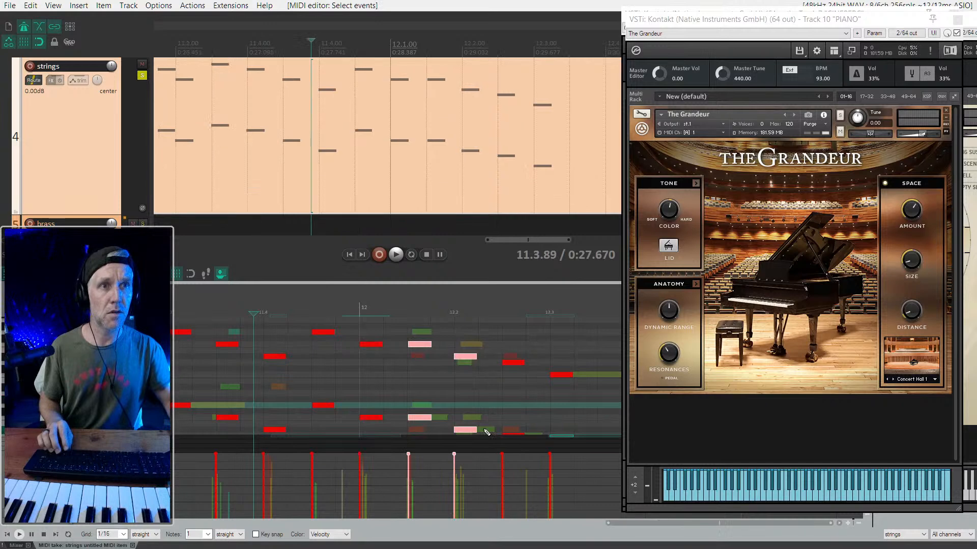
{"action": "key", "text": "Down"}
{"action": "key", "text": "Down"}
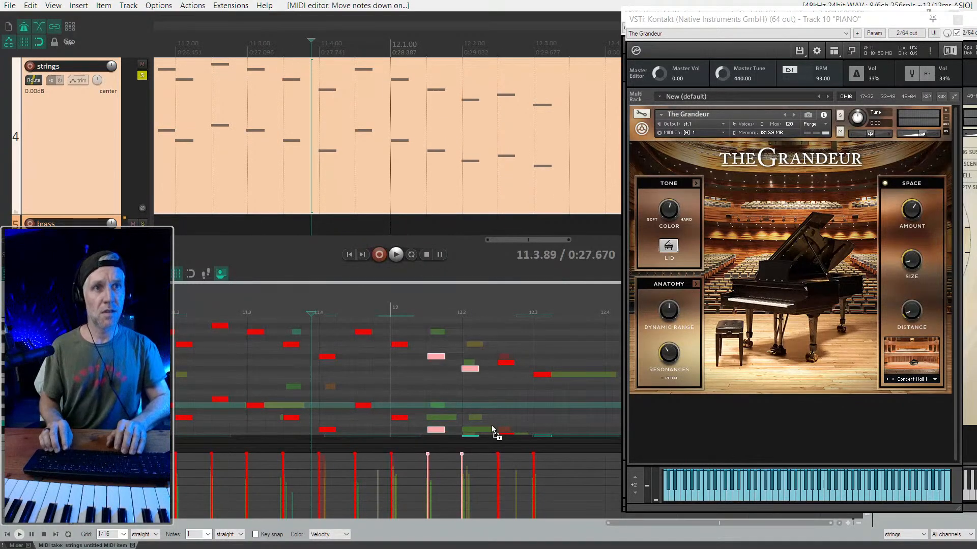
- Raise the strings' octave note pairs at 12.2 and 12.2.50 by one semitone each and audition the phrase
{"action": "left_click_drag", "start_coordinate": [483, 365], "coordinate": [475, 434]}
{"action": "scroll", "coordinate": [473, 360], "scroll_direction": "up", "scroll_amount": 2}
{"action": "scroll", "coordinate": [472, 354], "scroll_direction": "up", "scroll_amount": 2}
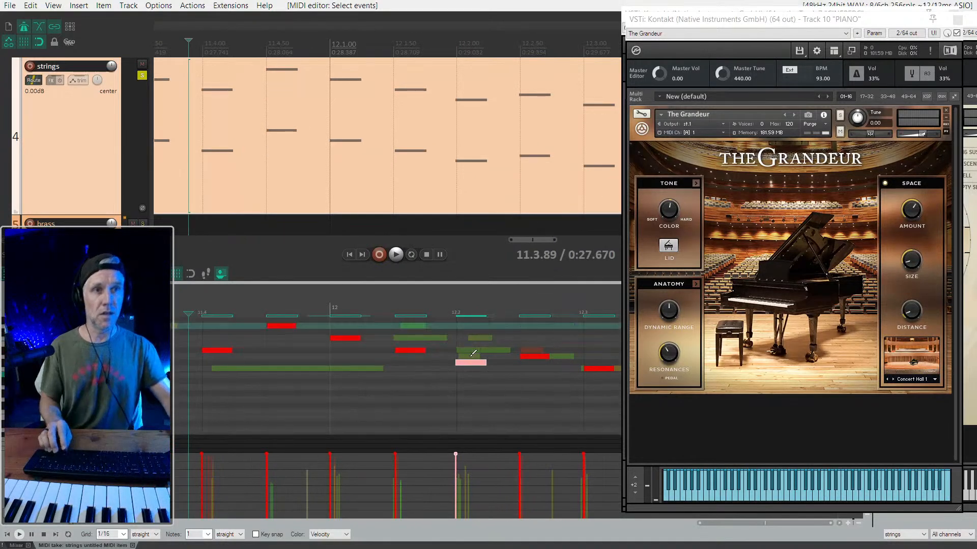
{"action": "scroll", "coordinate": [472, 354], "scroll_direction": "up", "scroll_amount": 2}
{"action": "key", "text": "Up"}
{"action": "left_click_drag", "start_coordinate": [530, 332], "coordinate": [555, 436]}
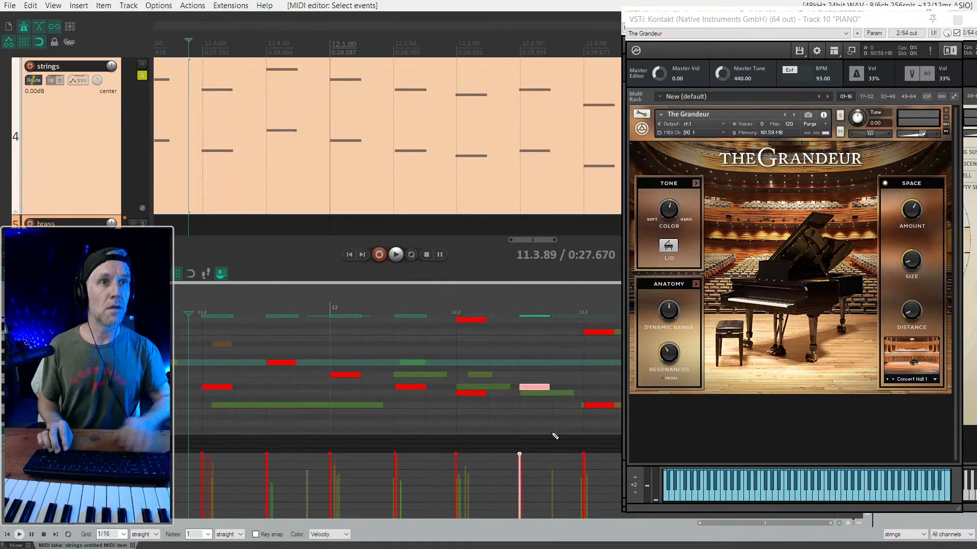
{"action": "scroll", "coordinate": [539, 438], "scroll_direction": "down", "scroll_amount": 4}
{"action": "key", "text": "space"}
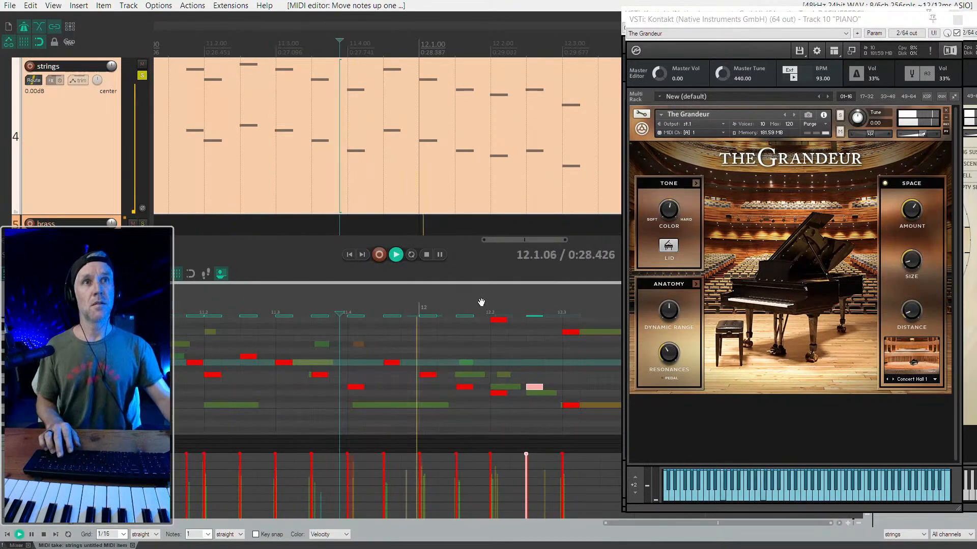
{"action": "left_click", "coordinate": [427, 254]}
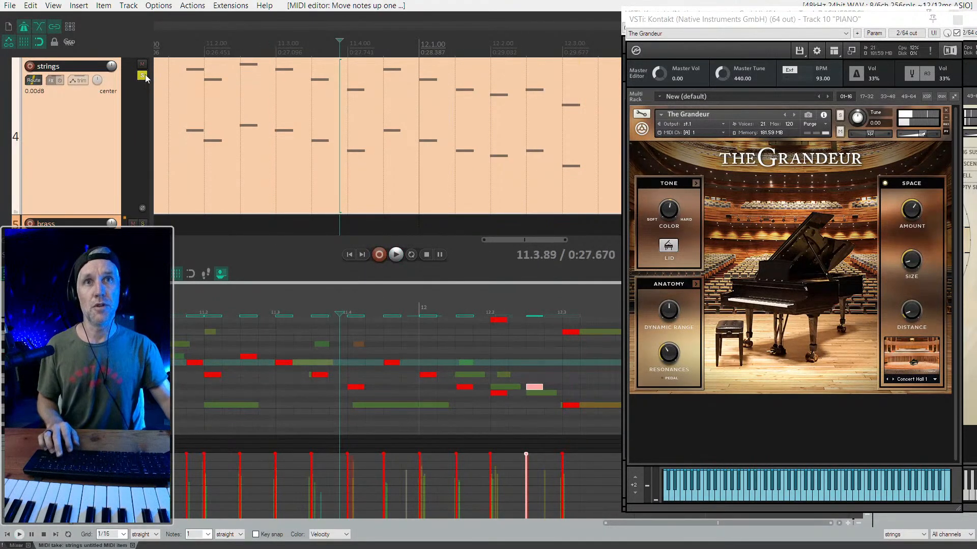
- Unsolo the strings, close the note editor and play the full arrangement from bar 11
{"action": "left_click", "coordinate": [144, 76]}
{"action": "key", "text": "alt+d"}
{"action": "scroll", "coordinate": [413, 317], "scroll_direction": "down", "scroll_amount": 5}
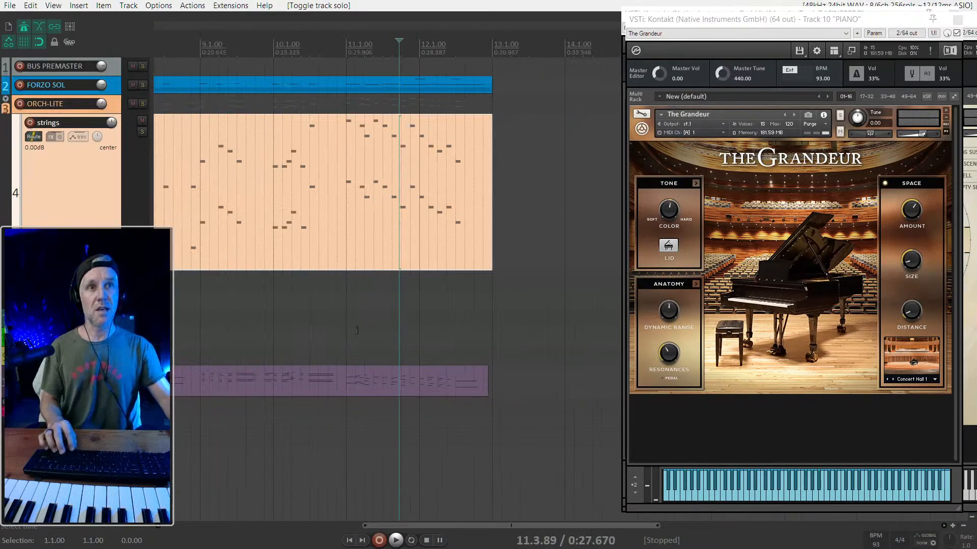
{"action": "left_click", "coordinate": [356, 331]}
{"action": "key", "text": "space"}
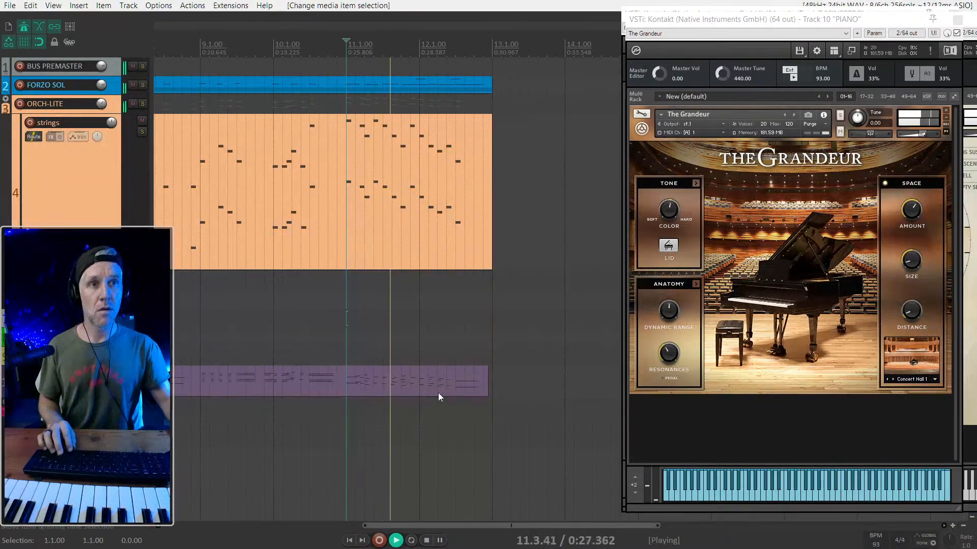
- Open the piano item's notes for review during playback, stop, close the note editor and select the strings track
{"action": "double_click", "coordinate": [411, 383]}
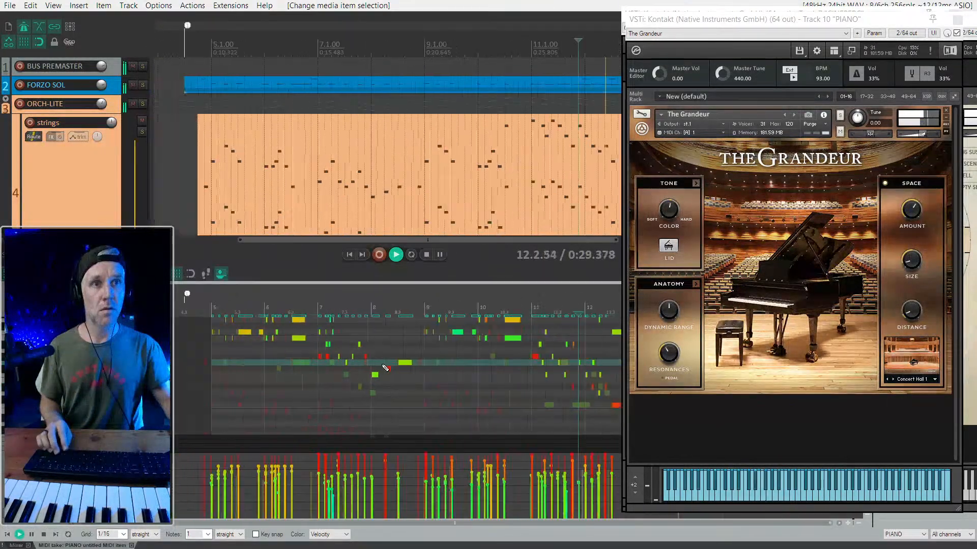
{"action": "scroll", "coordinate": [385, 368], "scroll_direction": "down", "scroll_amount": 2}
{"action": "key", "text": "space"}
{"action": "key", "text": "Escape"}
{"action": "scroll", "coordinate": [499, 264], "scroll_direction": "down", "scroll_amount": 2}
{"action": "key", "text": "alt+d"}
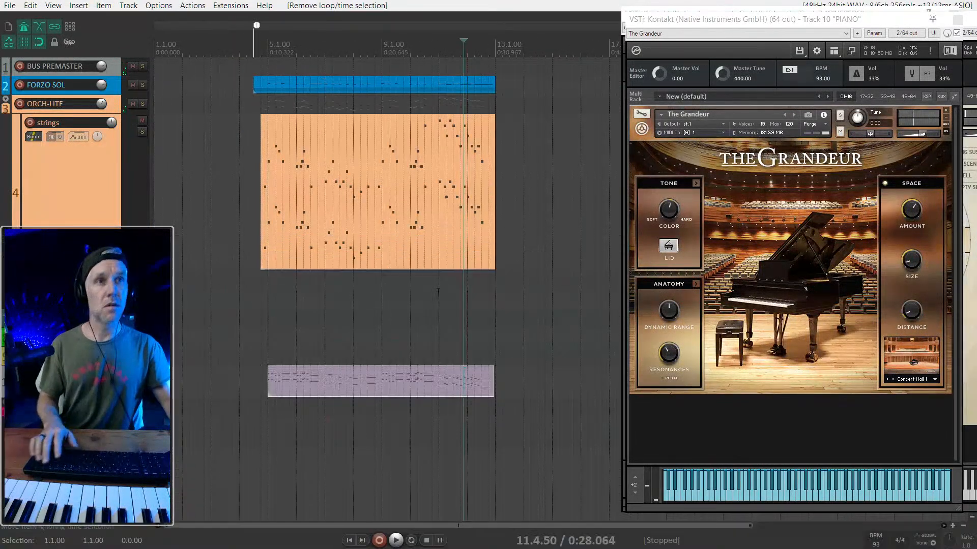
{"action": "left_click", "coordinate": [66, 234]}
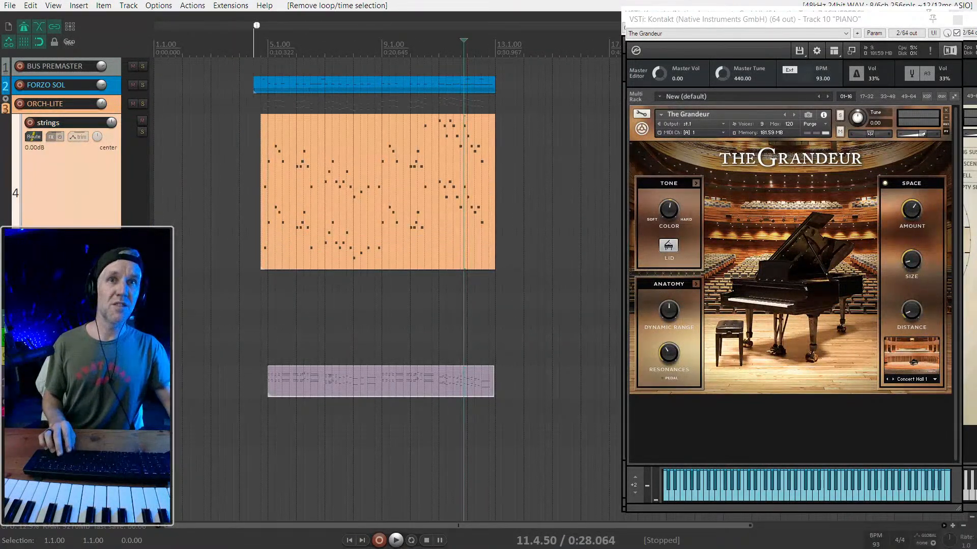
- Delete the selected spare track above the PIANO track
{"action": "key", "text": "Delete"}
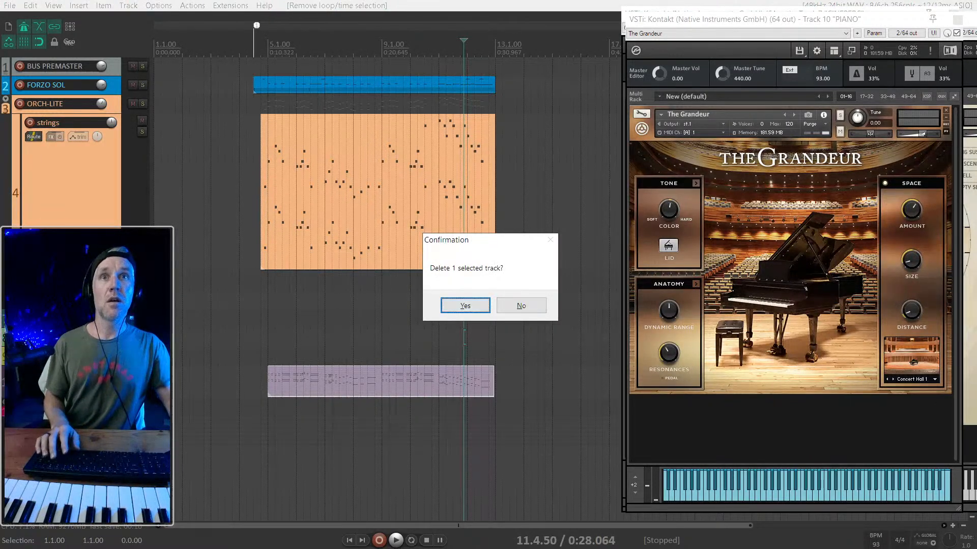
{"action": "key", "text": "Return"}
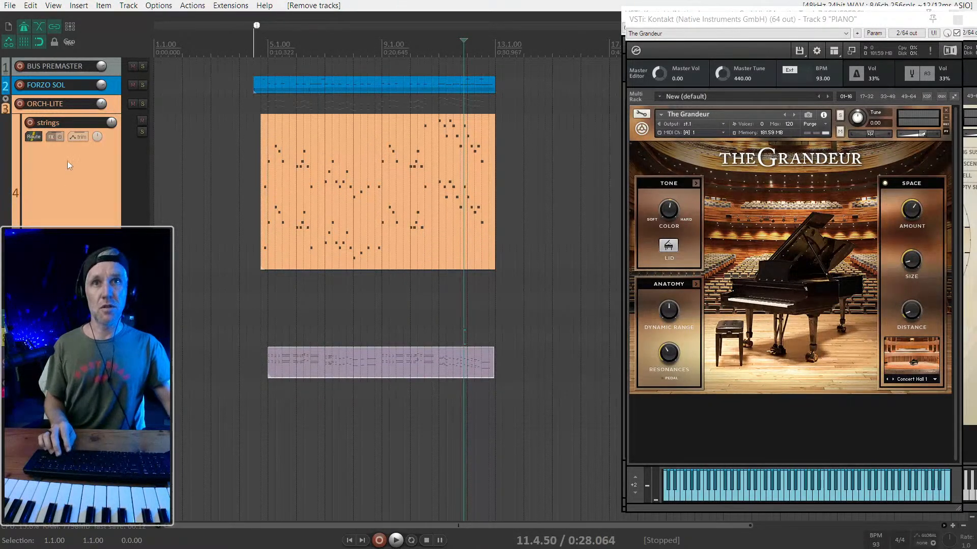
{"action": "left_click", "coordinate": [43, 196]}
{"action": "scroll", "coordinate": [60, 196], "scroll_direction": "down", "scroll_amount": 5}
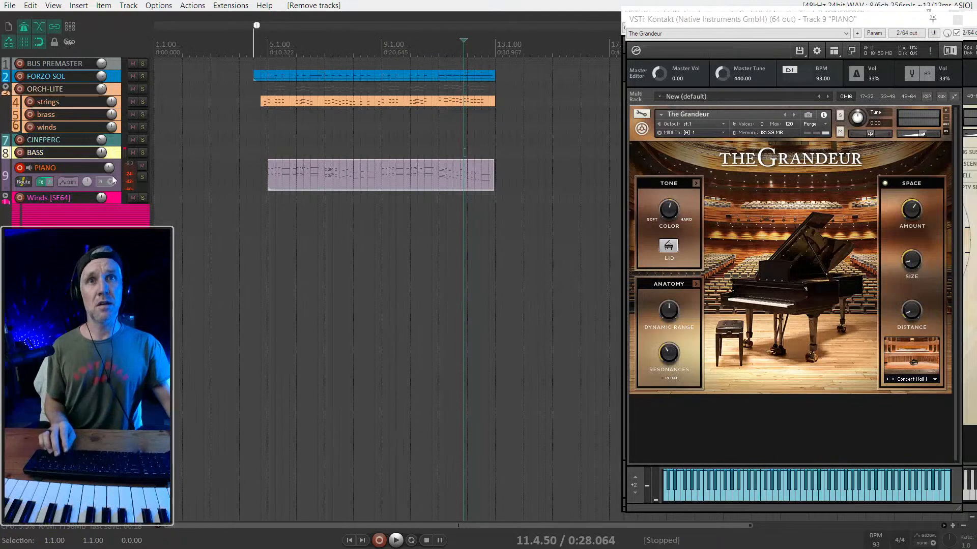
- Set a time selection from 11.1.00 to 13.1.00 and trim the piano item's end back to 11.1.00
{"action": "scroll", "coordinate": [478, 170], "scroll_direction": "up", "scroll_amount": 4}
{"action": "left_click_drag", "start_coordinate": [511, 174], "coordinate": [401, 182]}
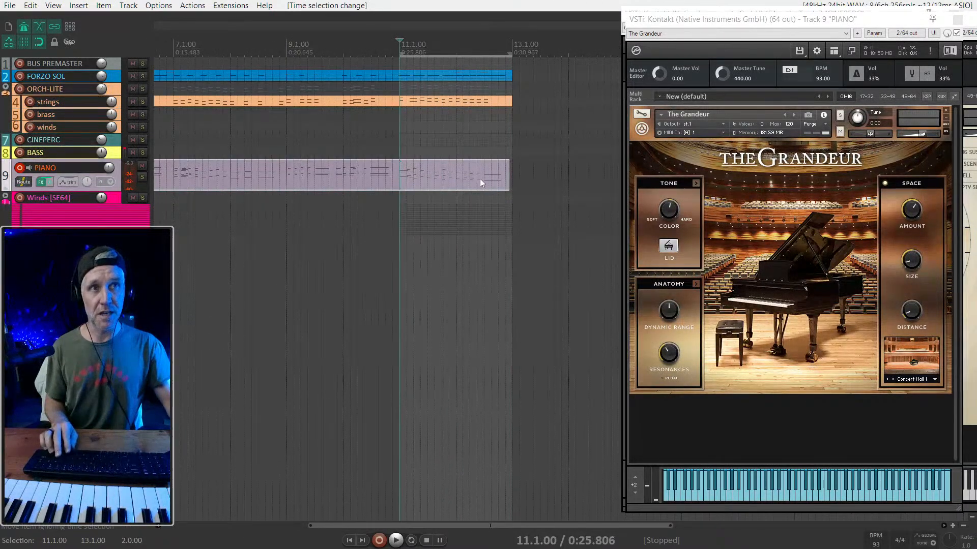
{"action": "left_click_drag", "start_coordinate": [510, 176], "coordinate": [400, 176]}
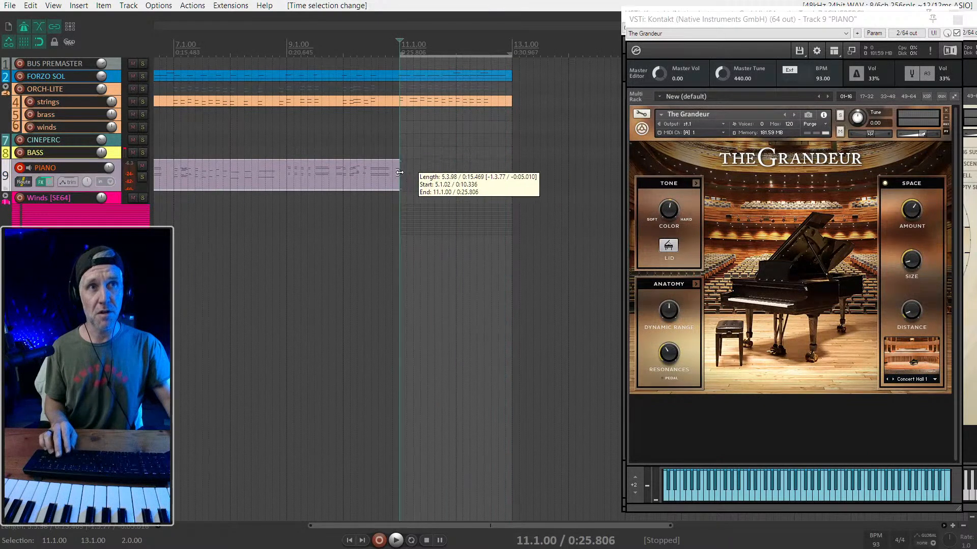
{"action": "left_click", "coordinate": [338, 181]}
- Preview the lead-in from 9.4.50, restart from there and record a new piano take through bar 12
{"action": "key", "text": "space"}
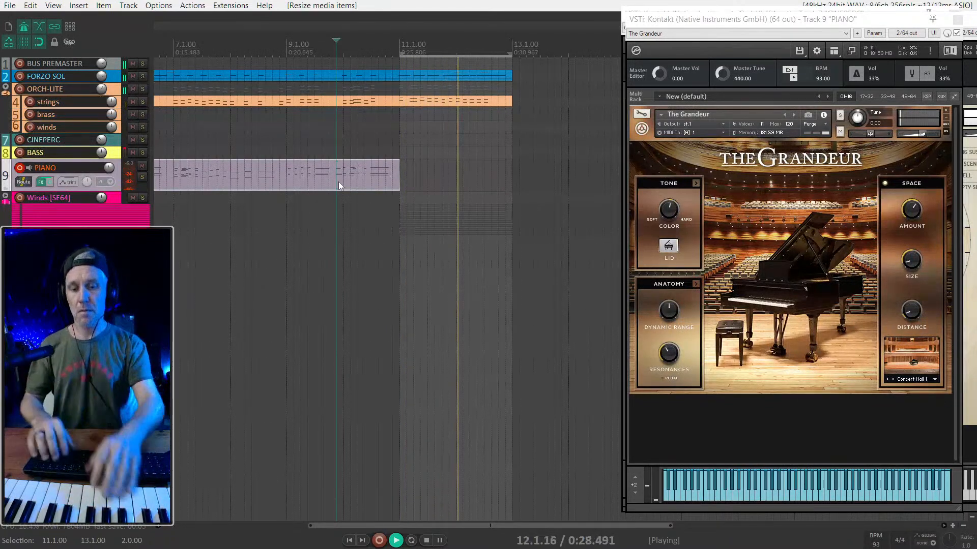
{"action": "key", "text": "space"}
{"action": "key", "text": "space"}
{"action": "key", "text": "ctrl+r"}
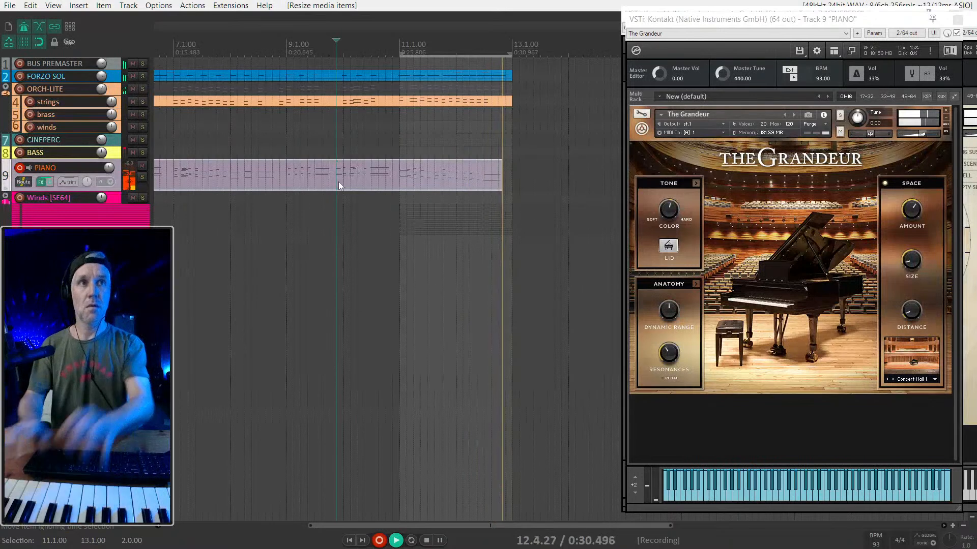
{"action": "key", "text": "space"}
- Glue the FORZO SOL, strings and piano items over the range from 8.4.00 to 13.1.00 and stop playback
{"action": "scroll", "coordinate": [416, 174], "scroll_direction": "down", "scroll_amount": 3}
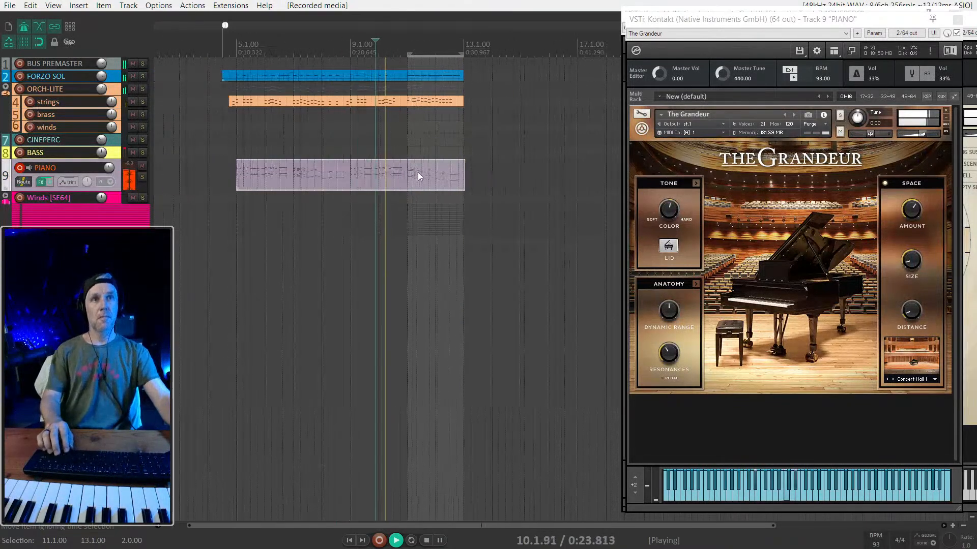
{"action": "left_click", "coordinate": [342, 179], "text": "shift"}
{"action": "left_click_drag", "start_coordinate": [479, 168], "coordinate": [169, 179]}
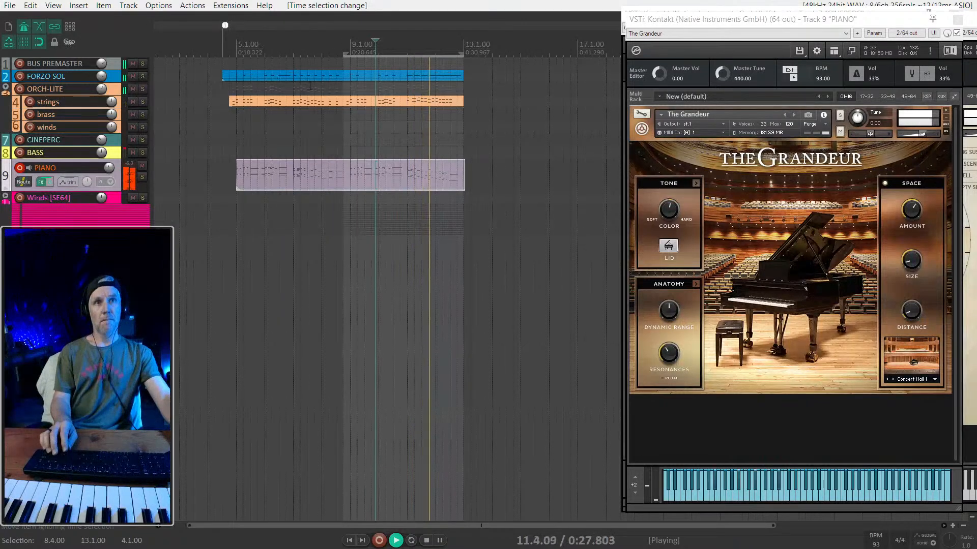
{"action": "left_click_drag", "start_coordinate": [216, 71], "coordinate": [450, 187]}
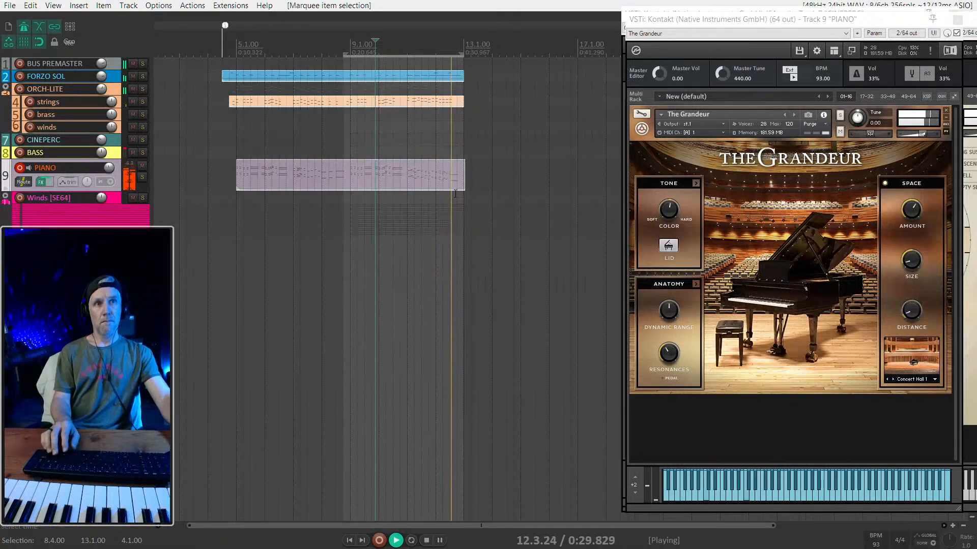
{"action": "key", "text": "space"}
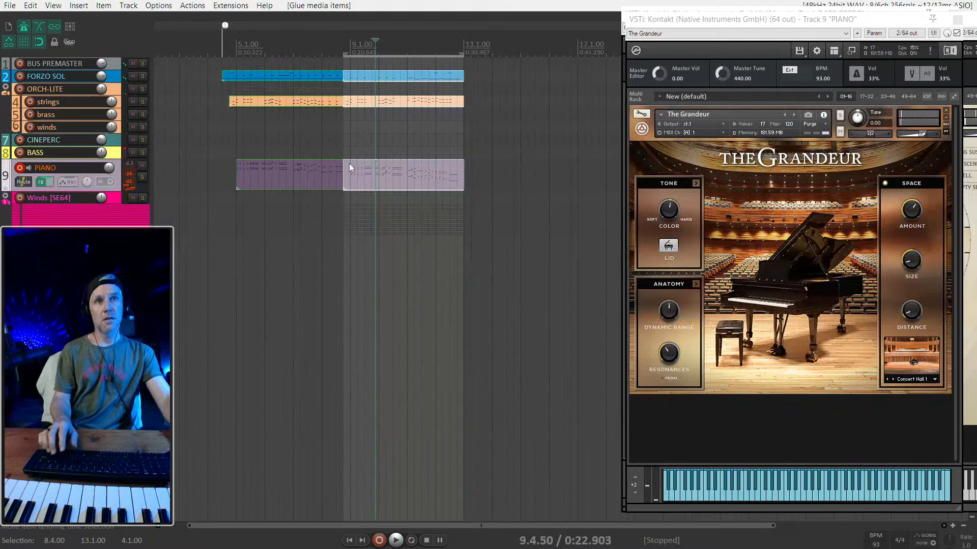
- Glue the FORZO SOL, strings and piano items over the whole range from 4.3.00 to 13.1.00
{"action": "left_click", "coordinate": [236, 129], "text": "shift"}
{"action": "left_click", "coordinate": [221, 120], "text": "shift"}
{"action": "left_click_drag", "start_coordinate": [204, 218], "coordinate": [468, 42]}
{"action": "key", "text": "ctrl+shift+g"}
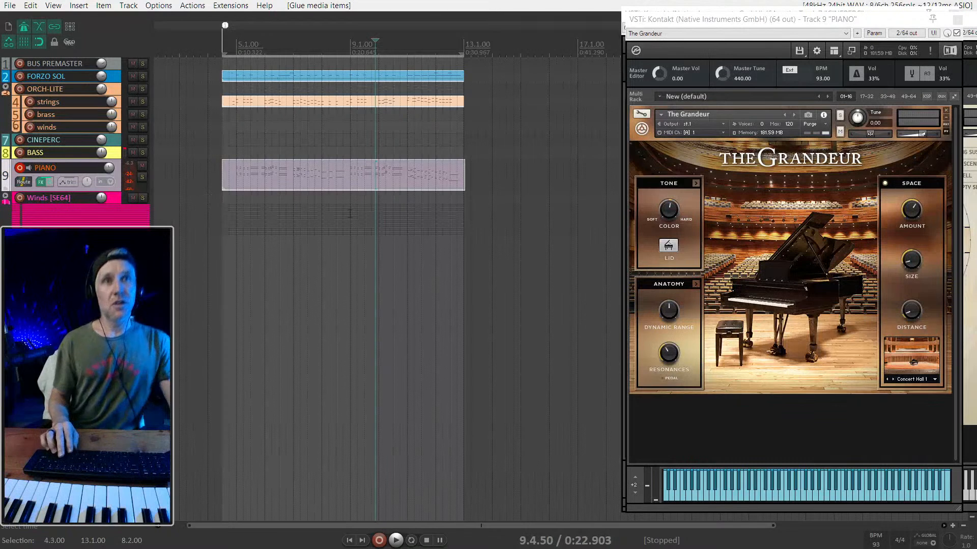
- Open the glued piano item's notes, trim the item's end back to bar 11 and place the edit cursor at 10.2.00
{"action": "double_click", "coordinate": [428, 168]}
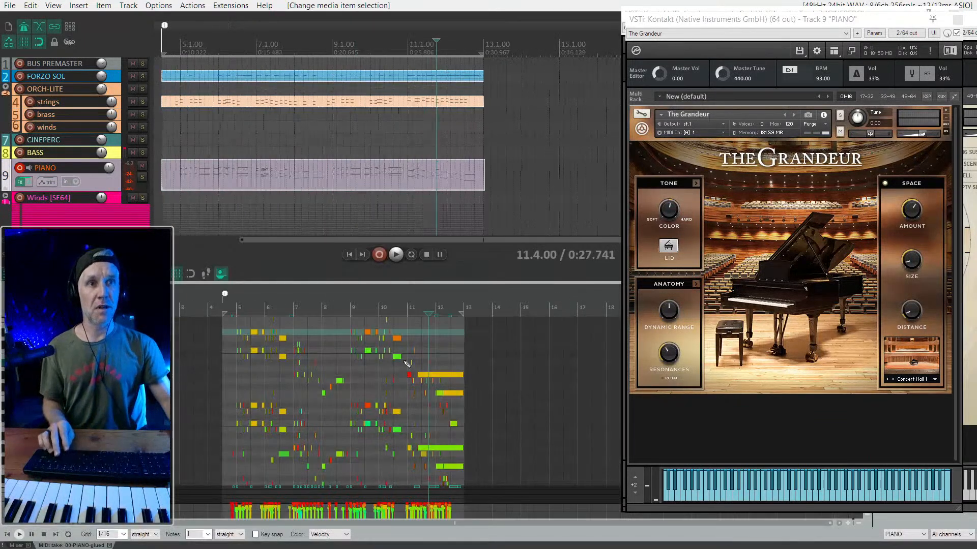
{"action": "scroll", "coordinate": [407, 364], "scroll_direction": "up", "scroll_amount": 2}
{"action": "scroll", "coordinate": [424, 208], "scroll_direction": "down", "scroll_amount": 2}
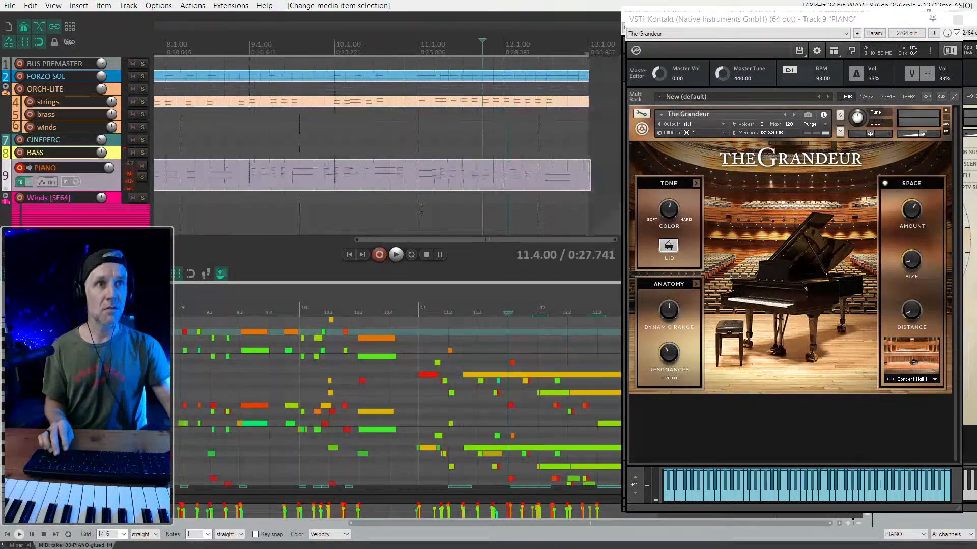
{"action": "left_click", "coordinate": [580, 174]}
{"action": "left_click_drag", "start_coordinate": [586, 175], "coordinate": [415, 184]}
{"action": "left_click", "coordinate": [355, 175]}
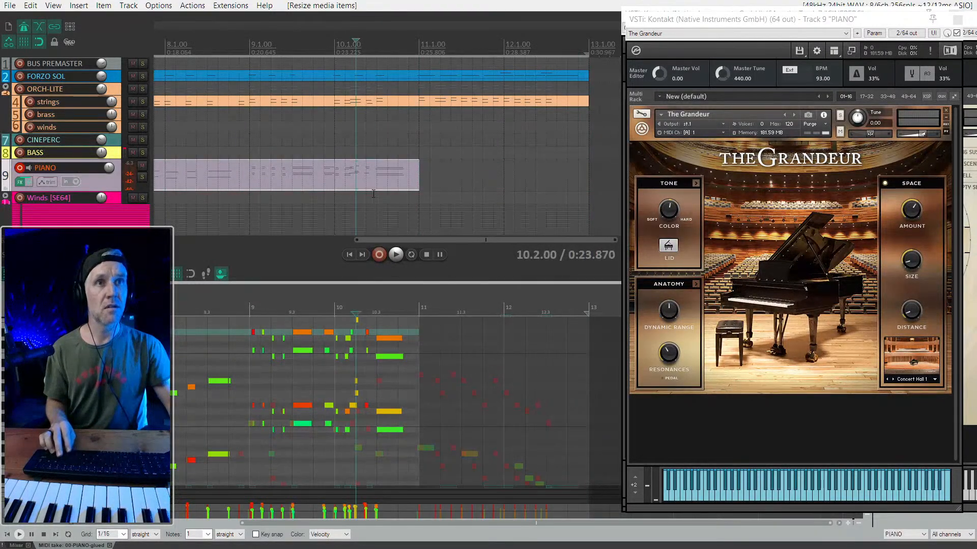
- Record another piano take from 10.2.00 through bar 12 and audition it around bar 11
{"action": "key", "text": "space"}
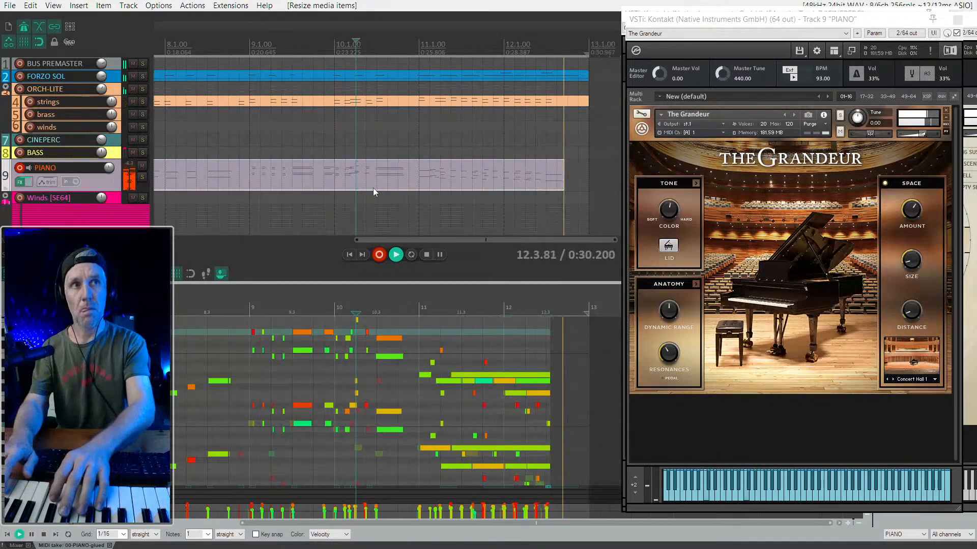
{"action": "key", "text": "space"}
{"action": "key", "text": "space"}
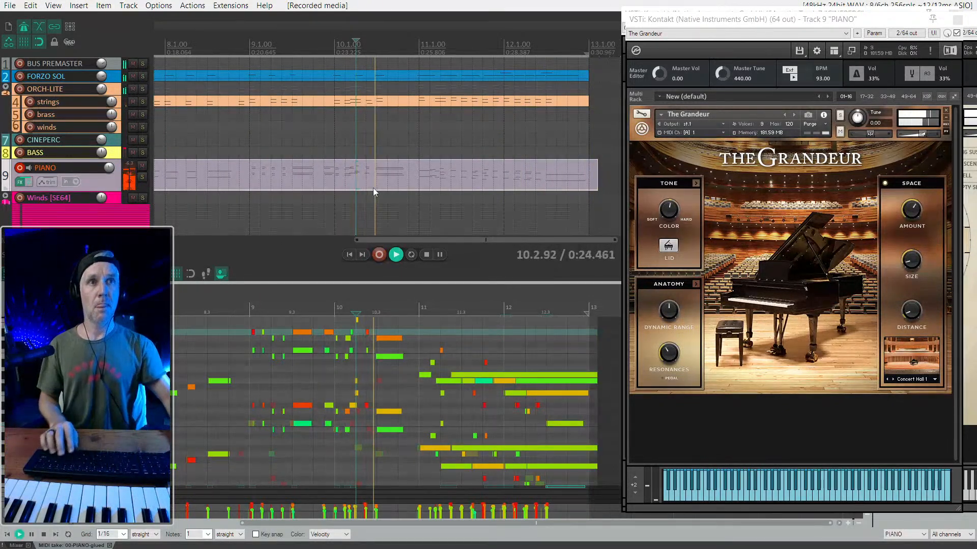
{"action": "left_click", "coordinate": [439, 154]}
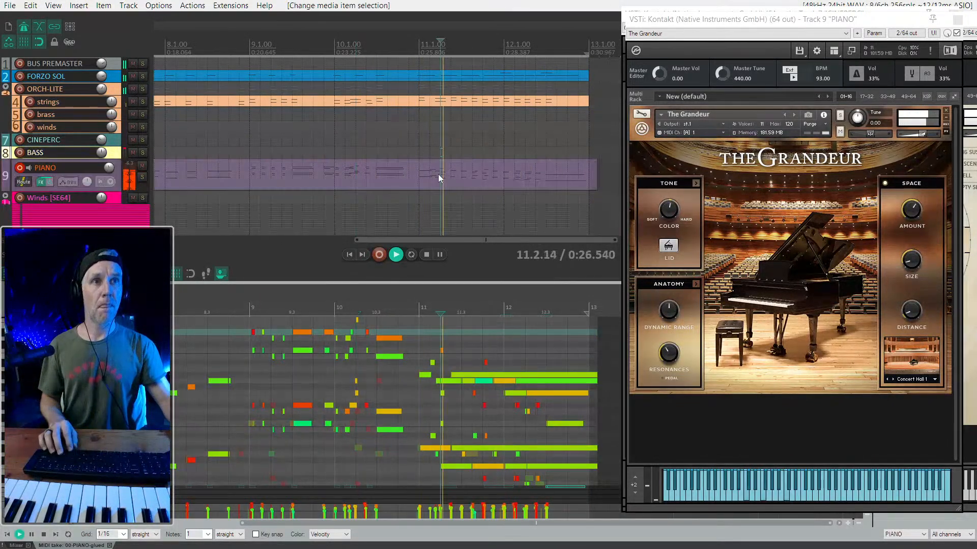
{"action": "scroll", "coordinate": [478, 351], "scroll_direction": "up", "scroll_amount": 2}
{"action": "left_click", "coordinate": [389, 170]}
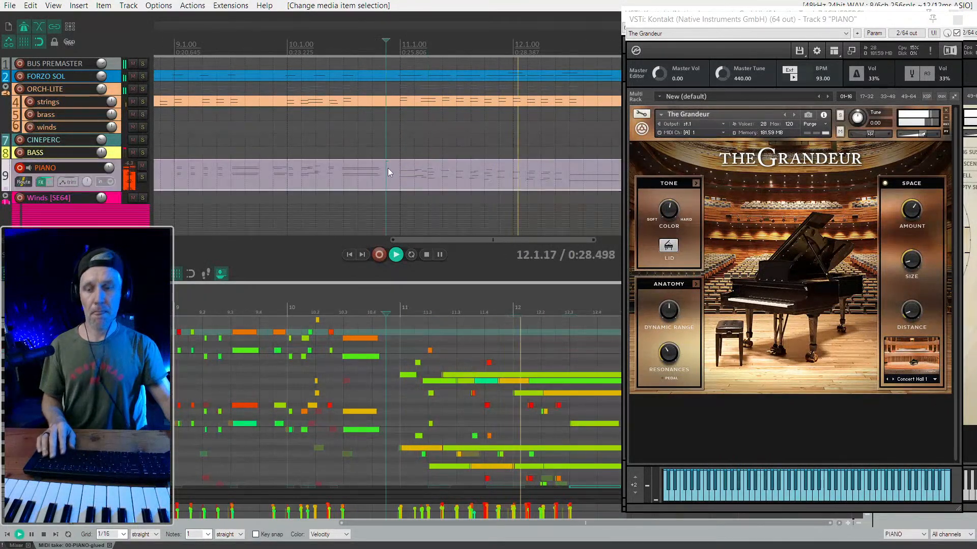
- Solo the piano track, stop playback and trim the piano item's end back to 10.1.50
{"action": "key", "text": "F6"}
{"action": "key", "text": "space"}
{"action": "scroll", "coordinate": [447, 177], "scroll_direction": "down", "scroll_amount": 2}
{"action": "left_click", "coordinate": [538, 178]}
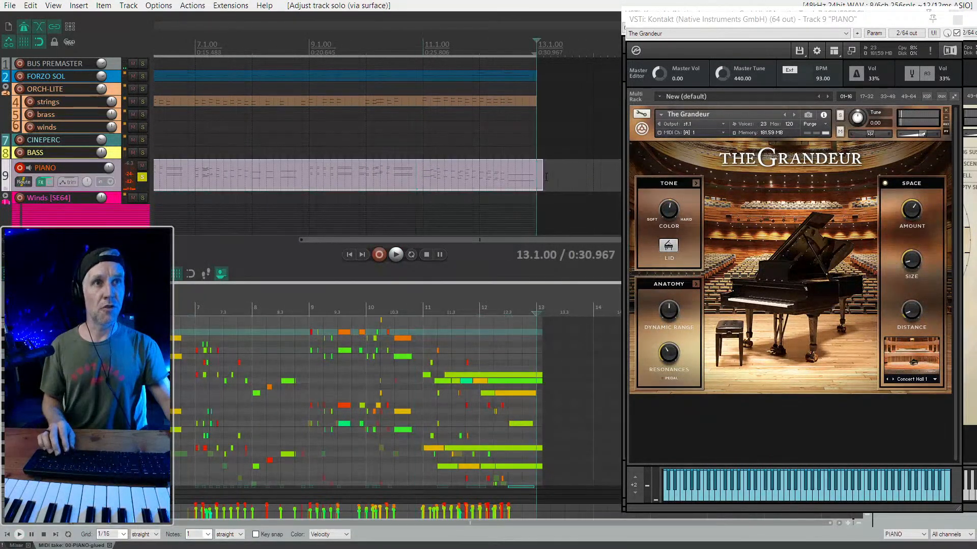
{"action": "left_click_drag", "start_coordinate": [538, 178], "coordinate": [416, 178]}
{"action": "left_click", "coordinate": [411, 182]}
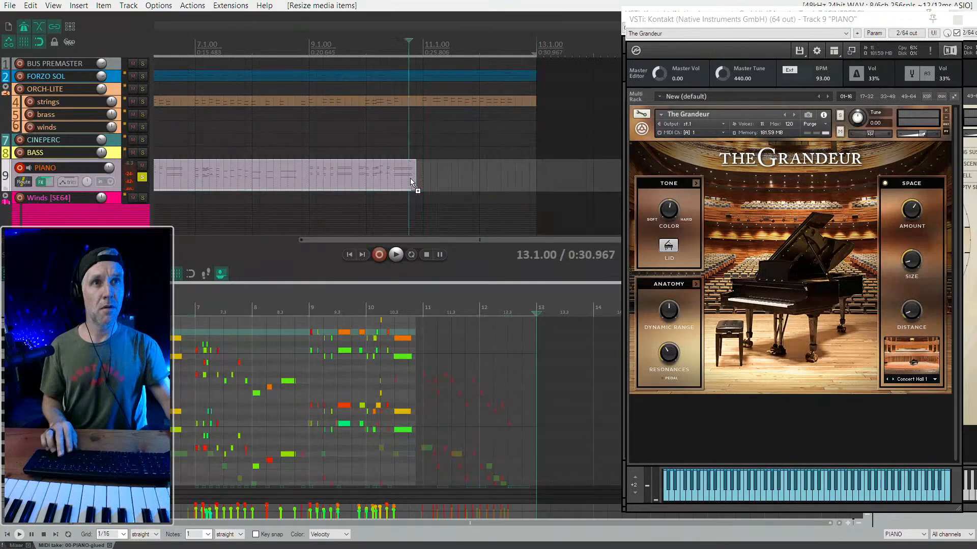
{"action": "left_click", "coordinate": [421, 181]}
{"action": "left_click_drag", "start_coordinate": [414, 179], "coordinate": [373, 178]}
- Unsolo the piano and record a fresh take from 10.3.00 through the end of bar 12
{"action": "left_click", "coordinate": [393, 178]}
{"action": "key", "text": "space"}
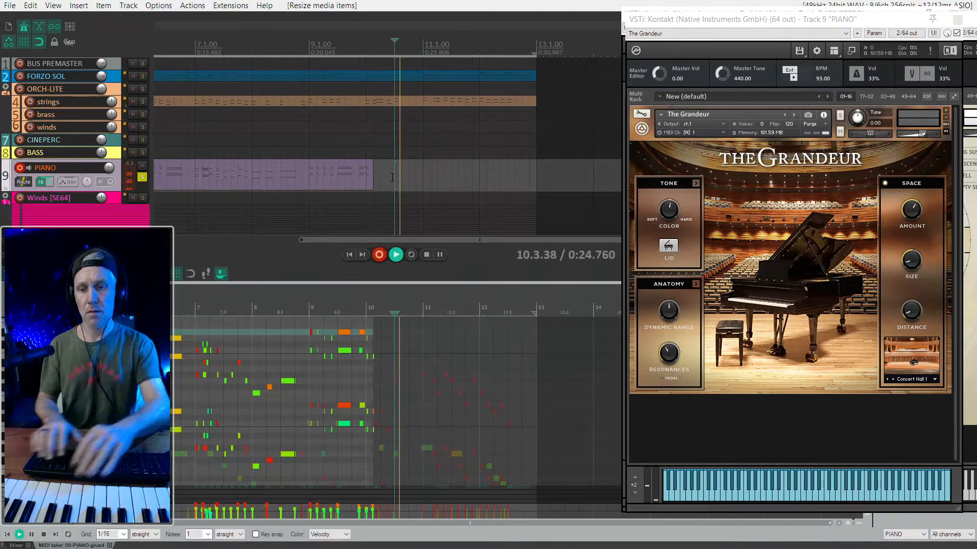
{"action": "key", "text": "space"}
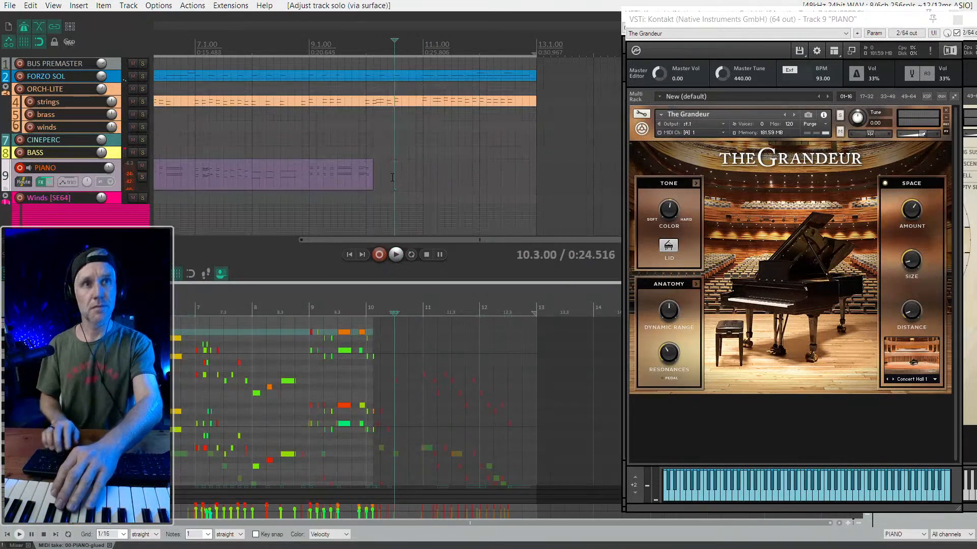
{"action": "key", "text": "space"}
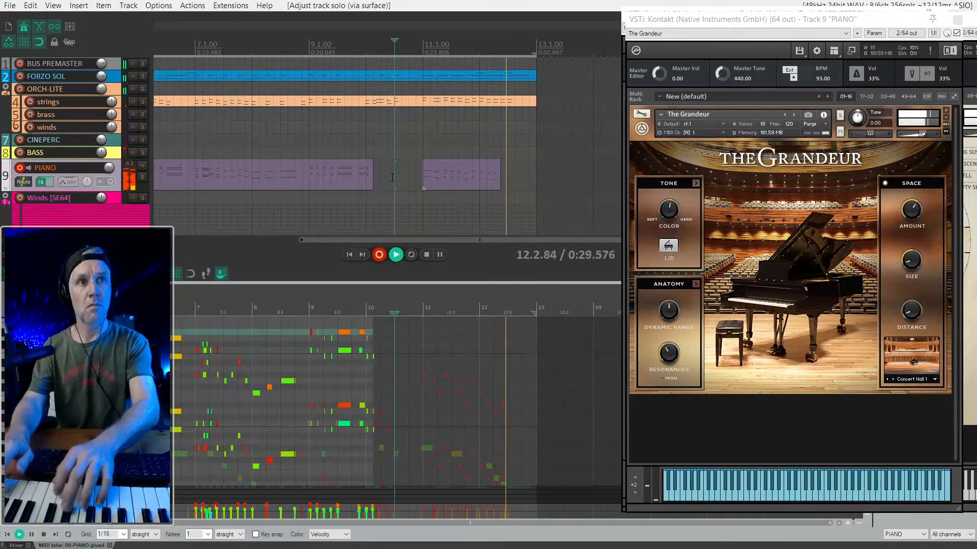
{"action": "key", "text": "space"}
{"action": "key", "text": "space"}
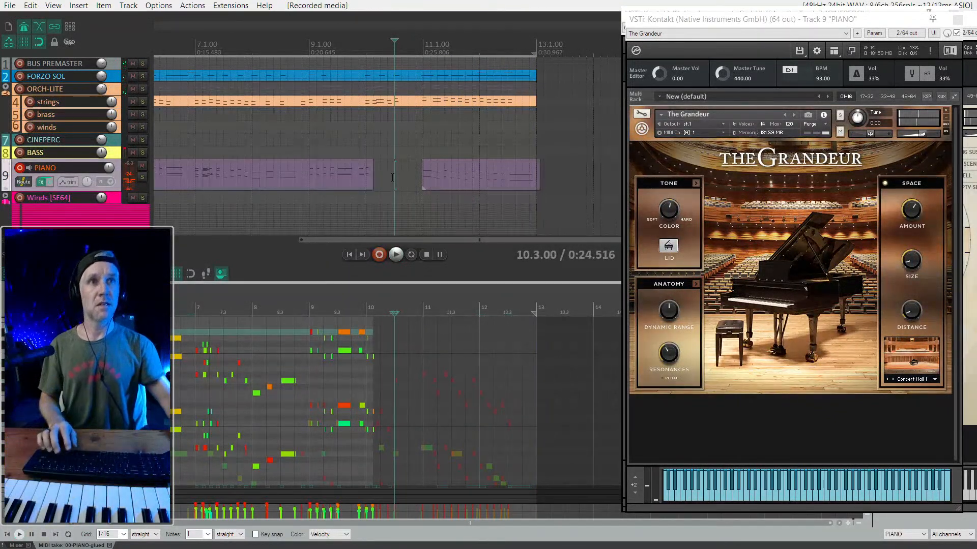
- Play back the new take and extend the earlier piano item's end to 10.4.99
{"action": "left_click_drag", "start_coordinate": [371, 179], "coordinate": [430, 190]}
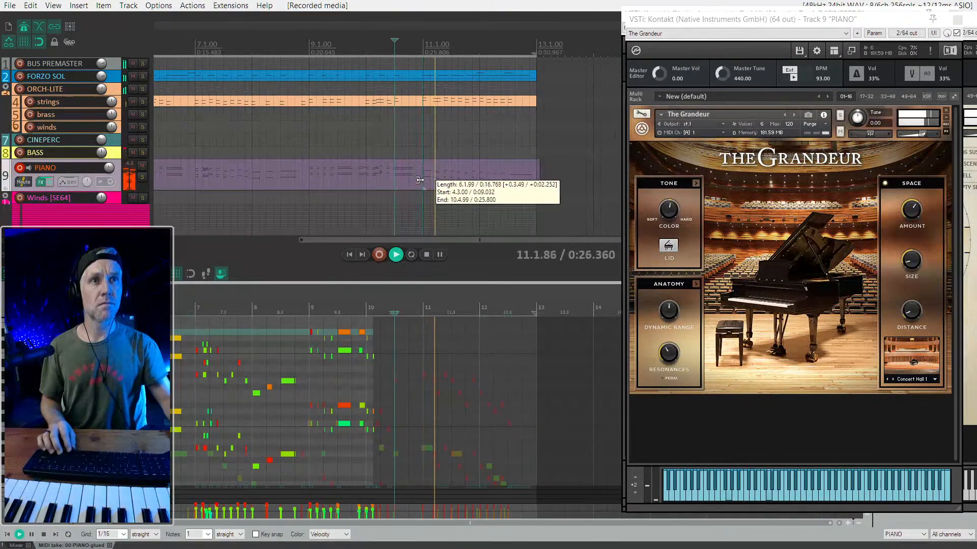
- Glue the piano items into one ending at 13.1.00, stop playback and delete the leftover sliver beyond it
{"action": "scroll", "coordinate": [487, 176], "scroll_direction": "down", "scroll_amount": 3}
{"action": "left_click_drag", "start_coordinate": [568, 163], "coordinate": [255, 181]}
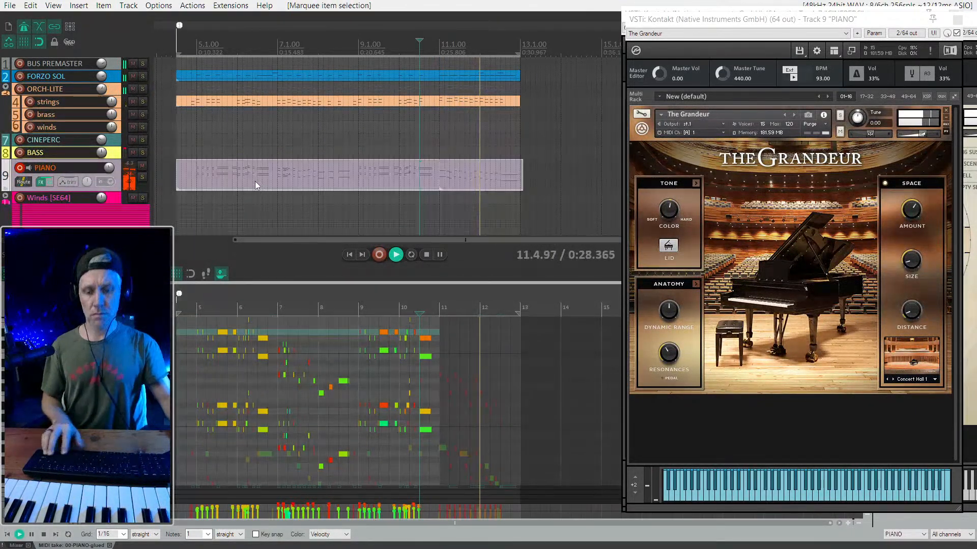
{"action": "key", "text": "ctrl+shift+g"}
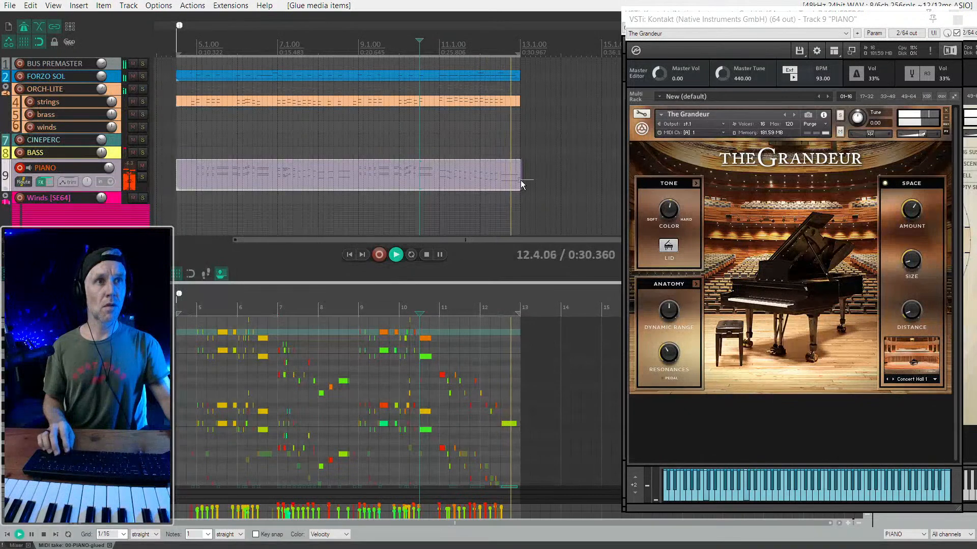
{"action": "key", "text": "space"}
{"action": "key", "text": "Delete"}
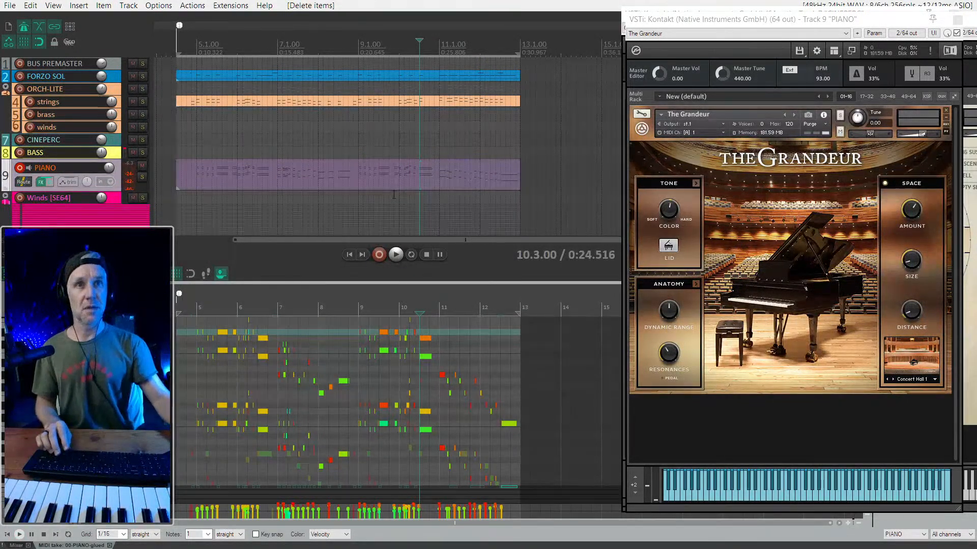
- Disarm the PIANO track and audition the full arrangement from 4.3.00 to its end, leaving the edit cursor at 11.2.00
{"action": "left_click", "coordinate": [19, 167]}
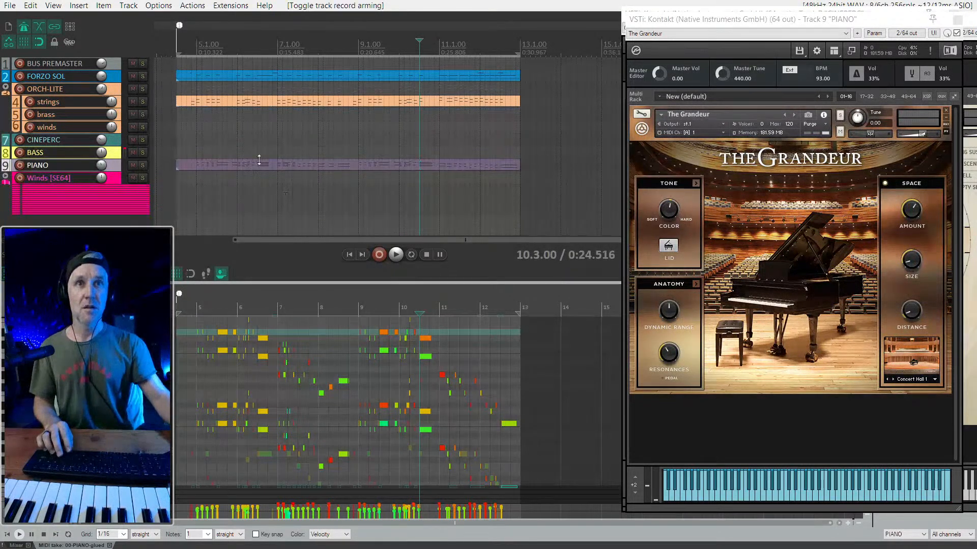
{"action": "left_click", "coordinate": [176, 148]}
{"action": "key", "text": "space"}
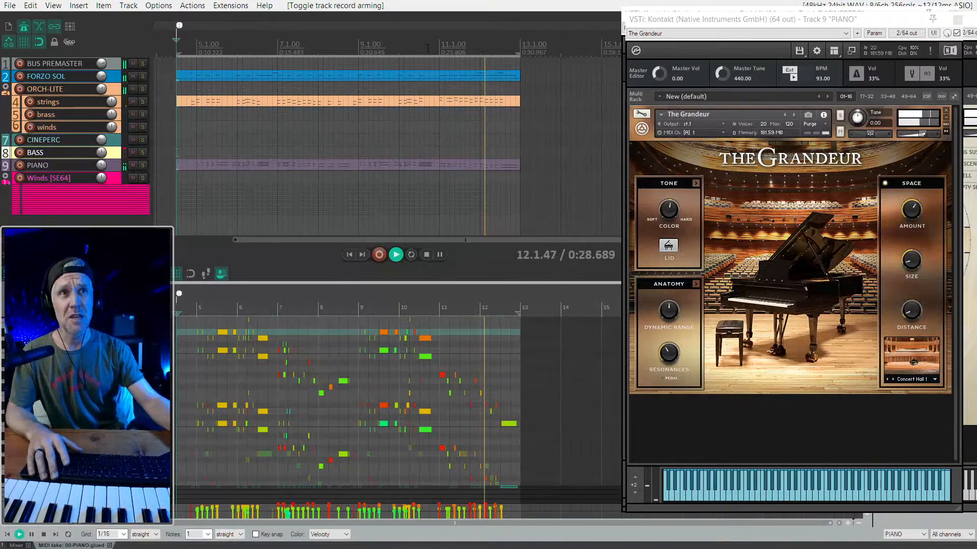
{"action": "scroll", "coordinate": [364, 162], "scroll_direction": "down", "scroll_amount": 3}
{"action": "left_click", "coordinate": [364, 164]}
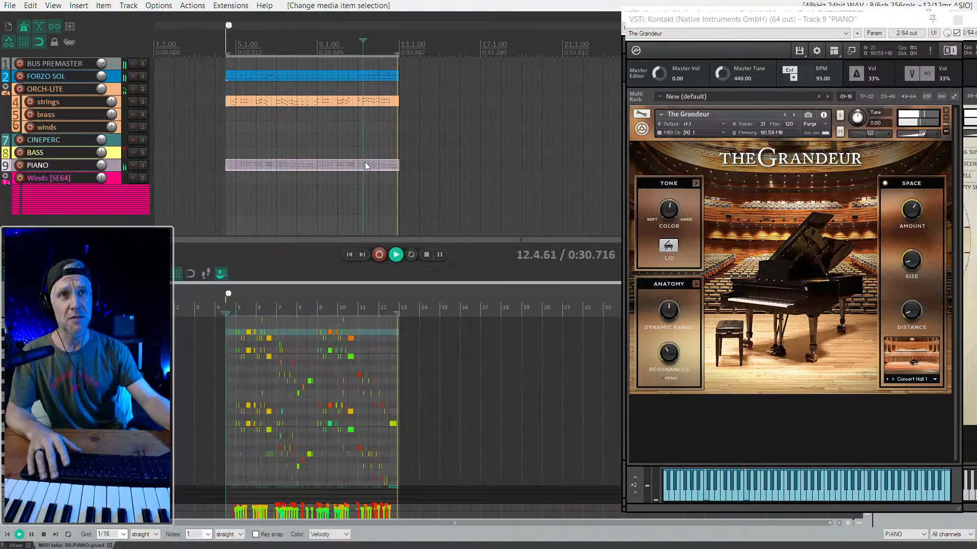
{"action": "key", "text": "space"}
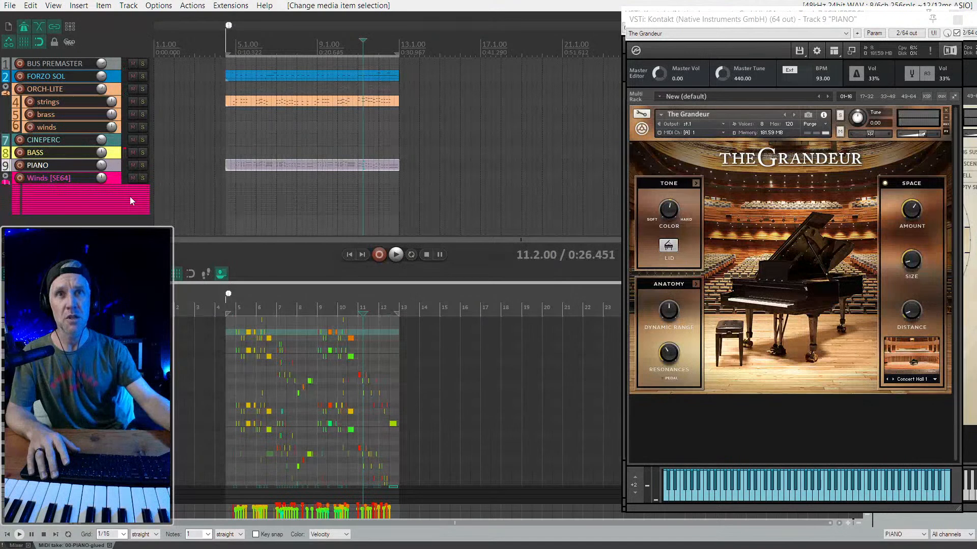
{"action": "scroll", "coordinate": [227, 166], "scroll_direction": "up", "scroll_amount": 3}
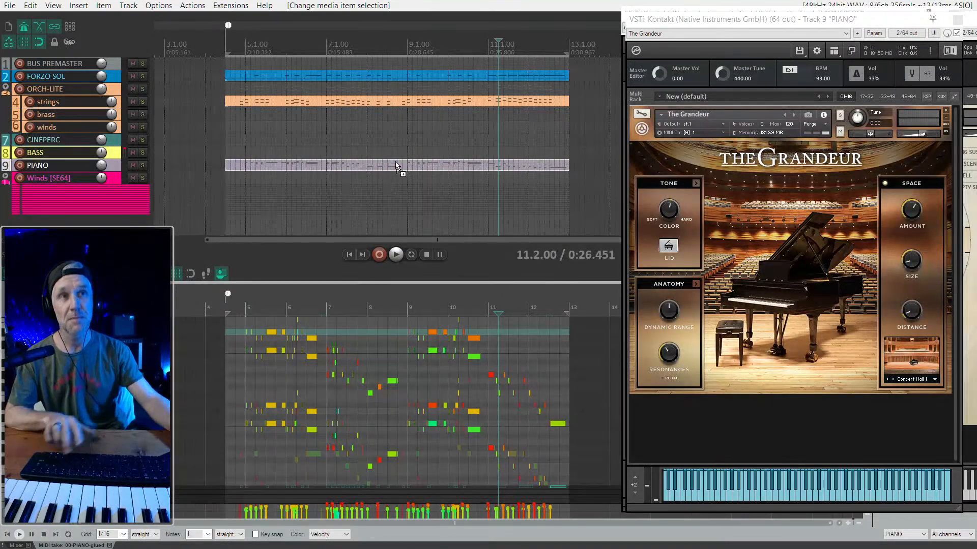
{"action": "scroll", "coordinate": [331, 148], "scroll_direction": "down", "scroll_amount": 2}
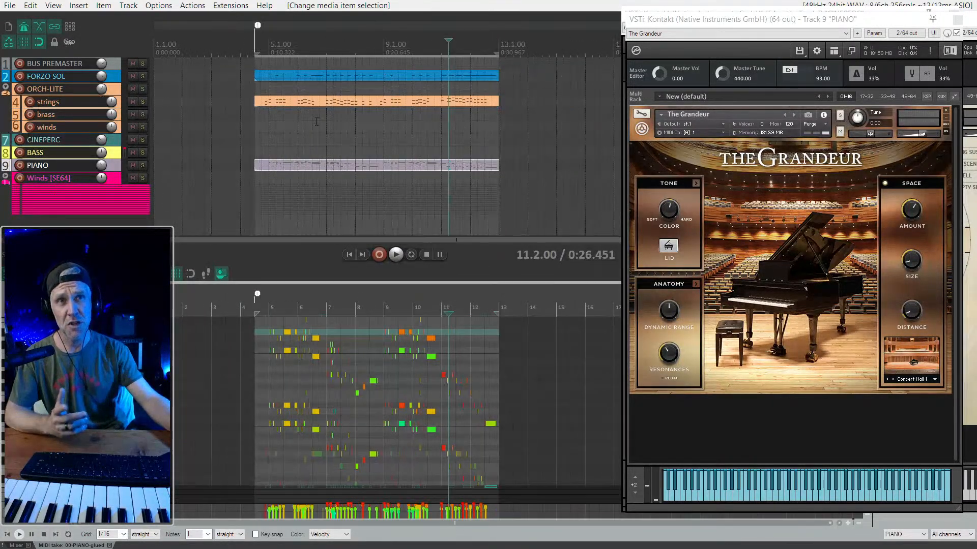